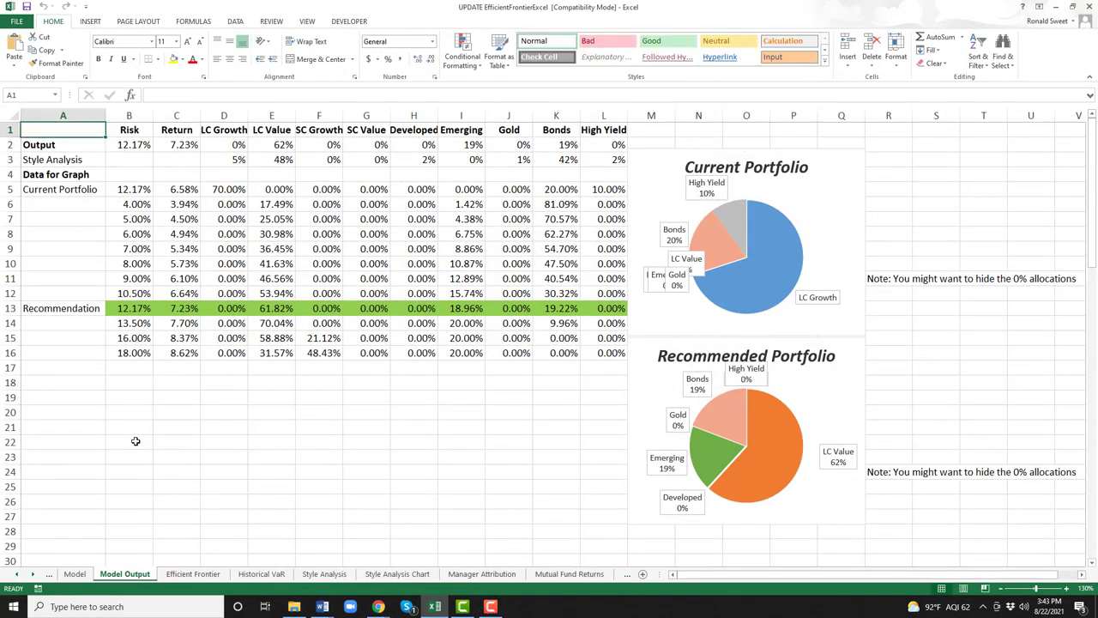
Review the Recommendation row on the Model Output sheet and the recommended portfolio's point on the Efficient Frontier chart.
left_click(262, 574)
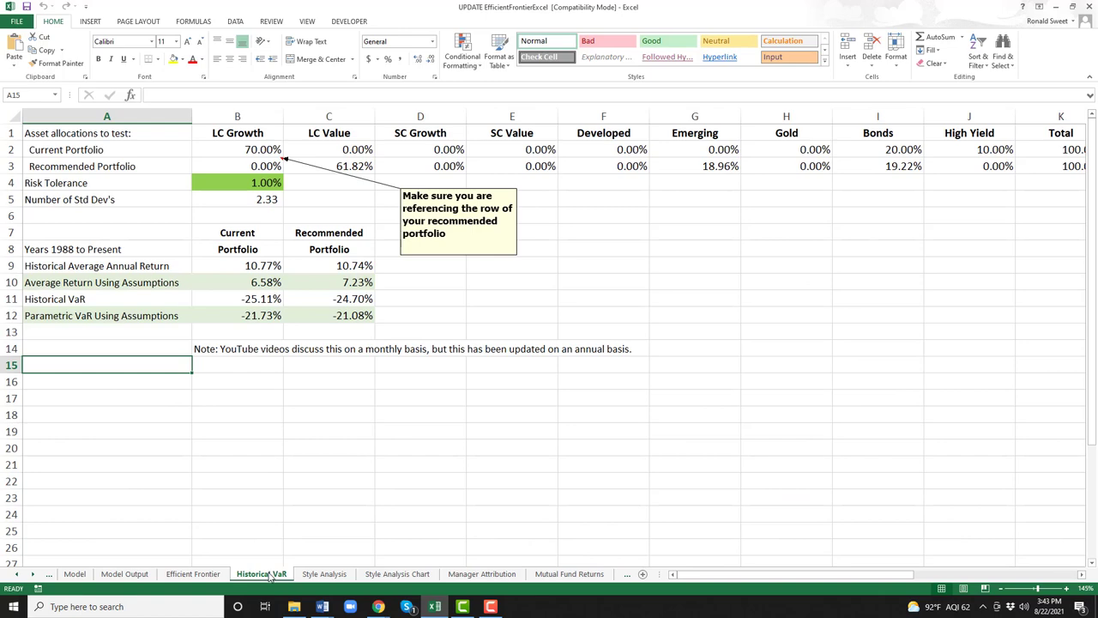
left_click(324, 574)
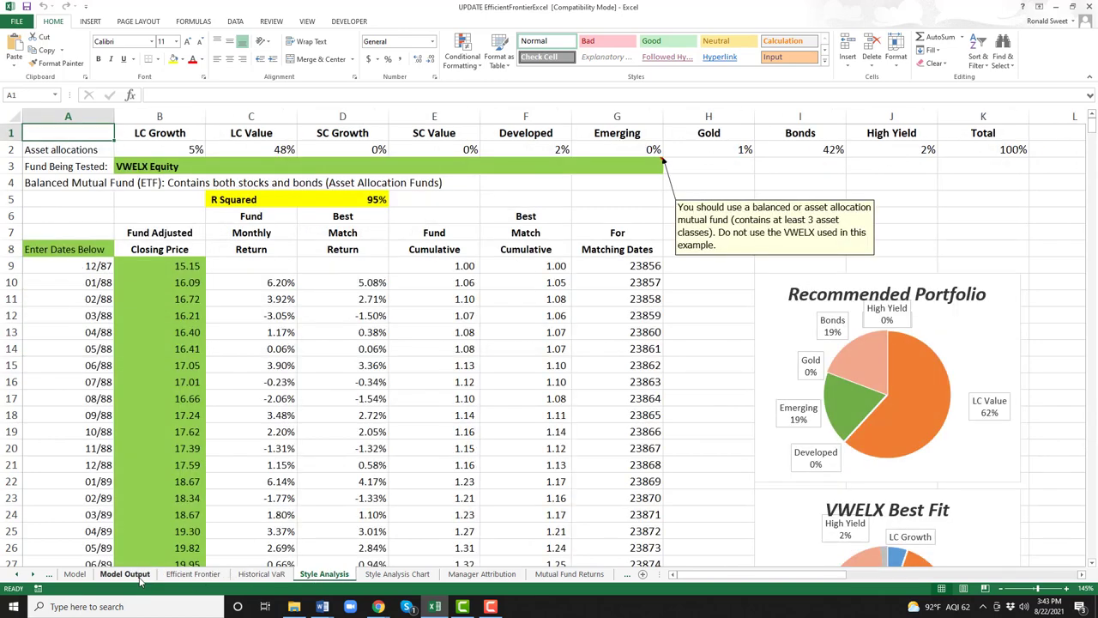
left_click(129, 574)
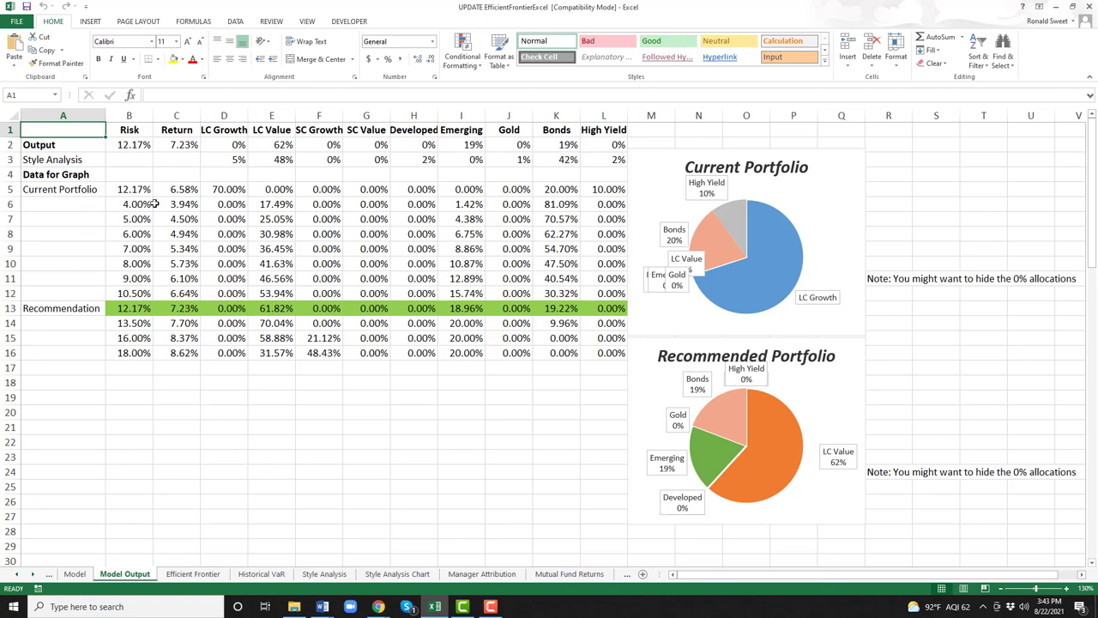
left_click_drag(109, 308, 600, 308)
left_click(204, 574)
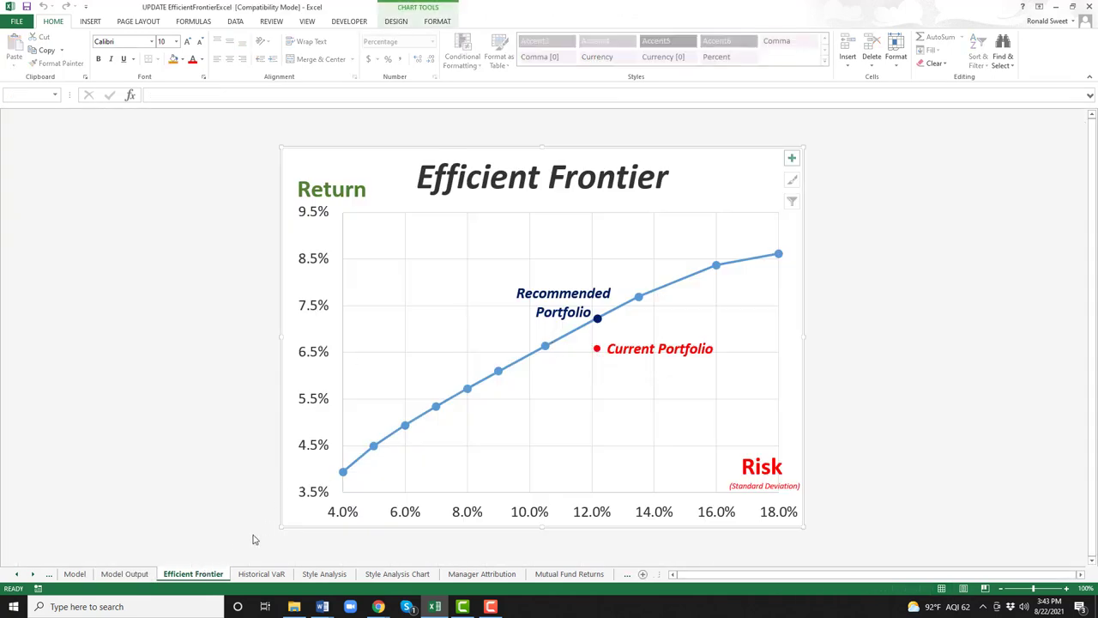
Check the average return and VaR rows for the current and recommended portfolios on the Historical VaR sheet.
left_click(260, 574)
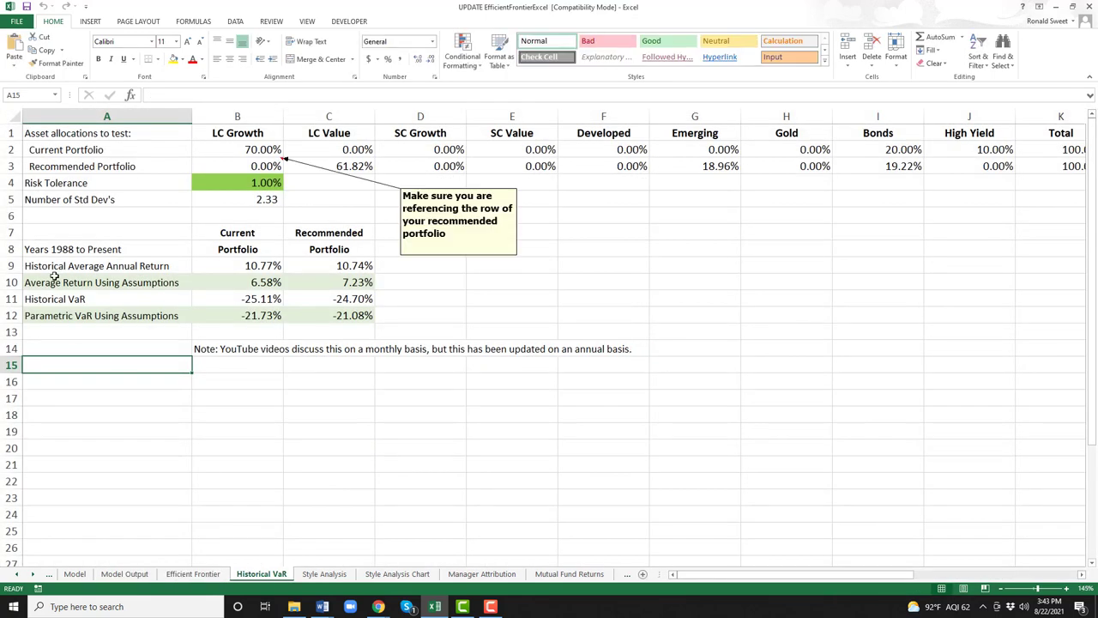
left_click_drag(62, 281, 343, 316)
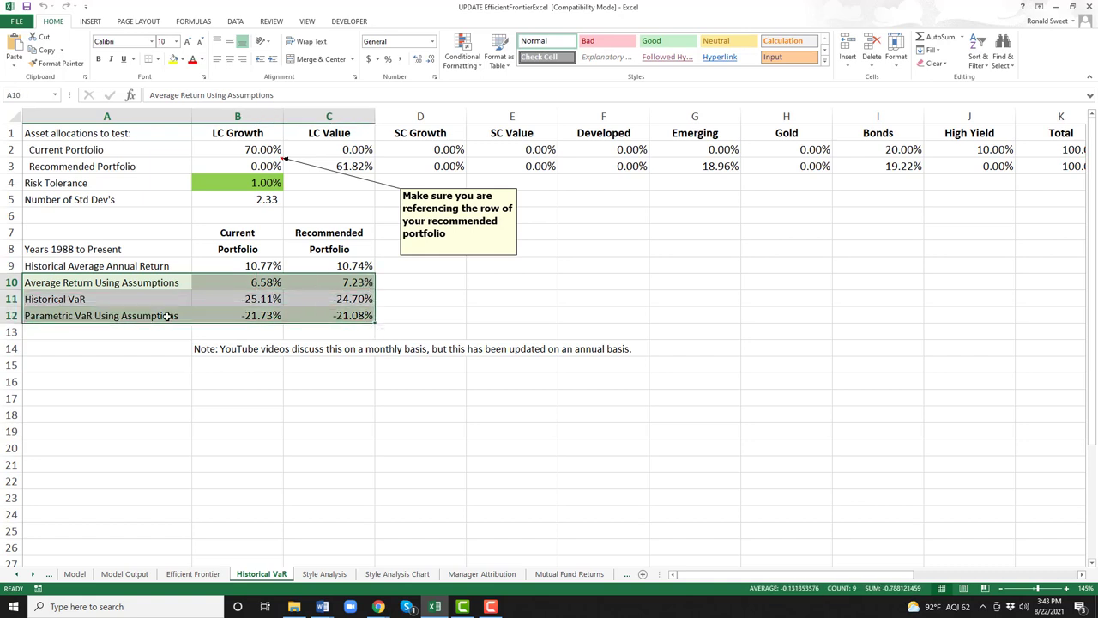
left_click(76, 282)
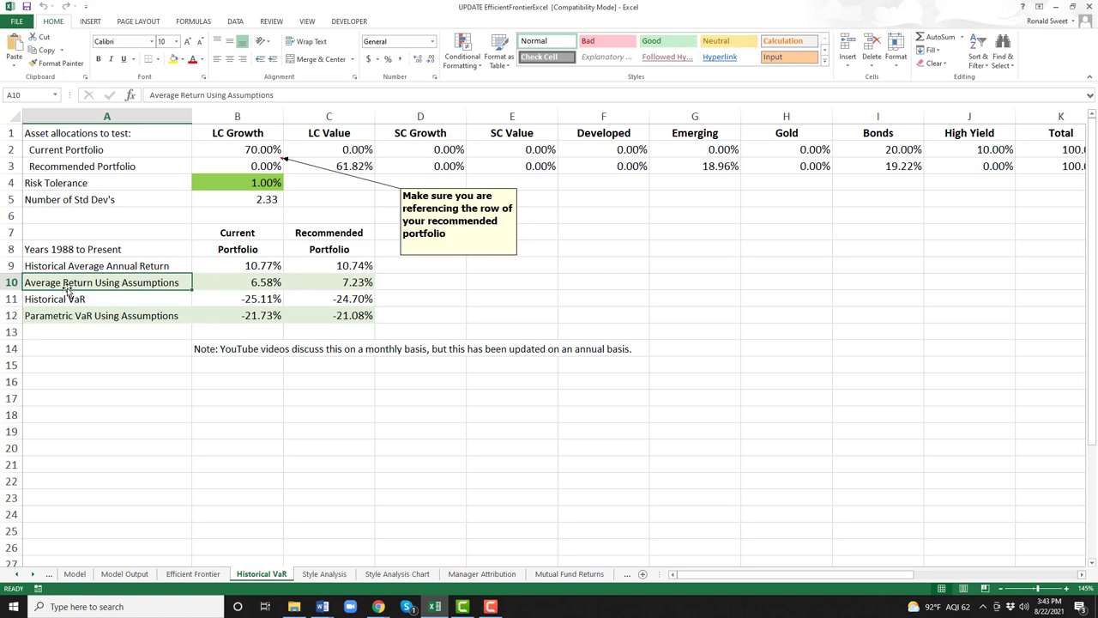
Examine the tested fund on the Style Analysis sheet and compare the Recommended Portfolio and VWELX Best Fit pie charts.
left_click(324, 574)
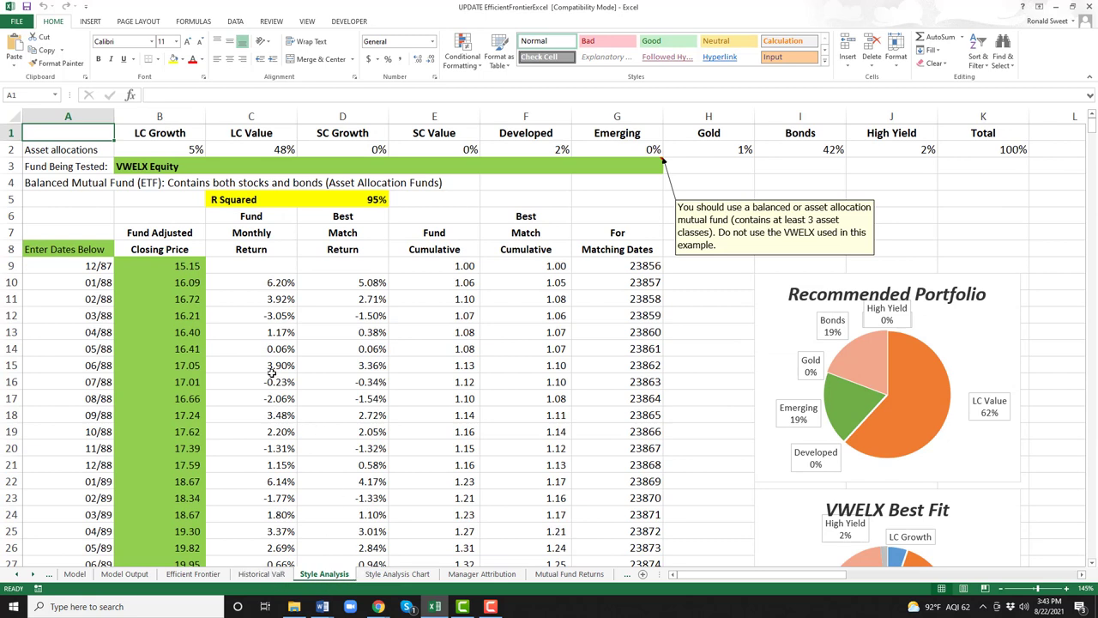
left_click(140, 169)
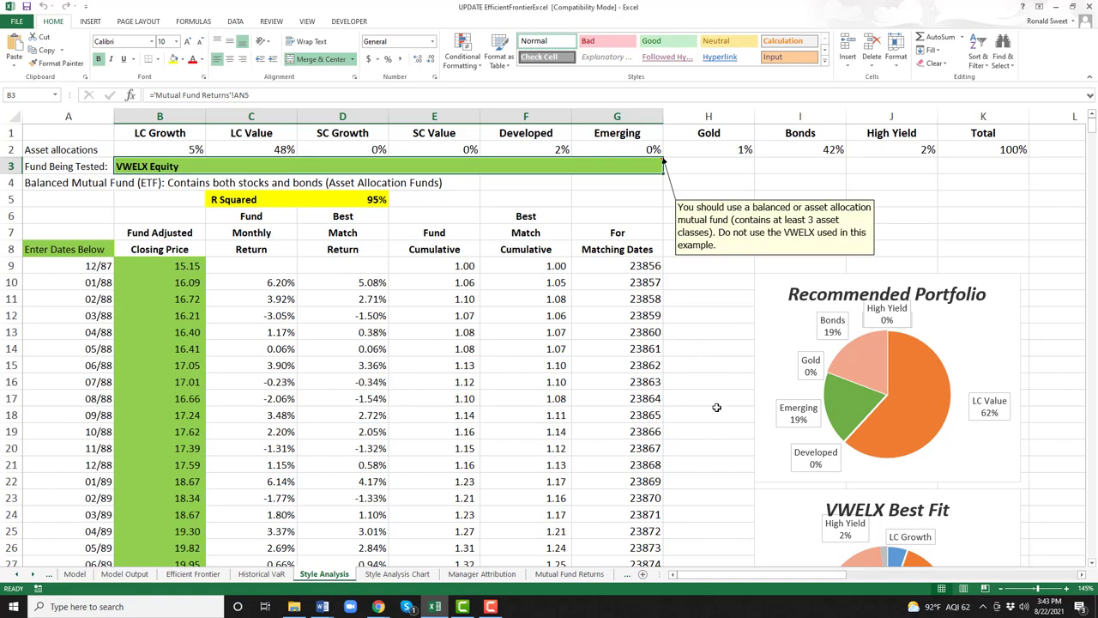
scroll(711, 407, "down", 6)
scroll(711, 406, "up", 3)
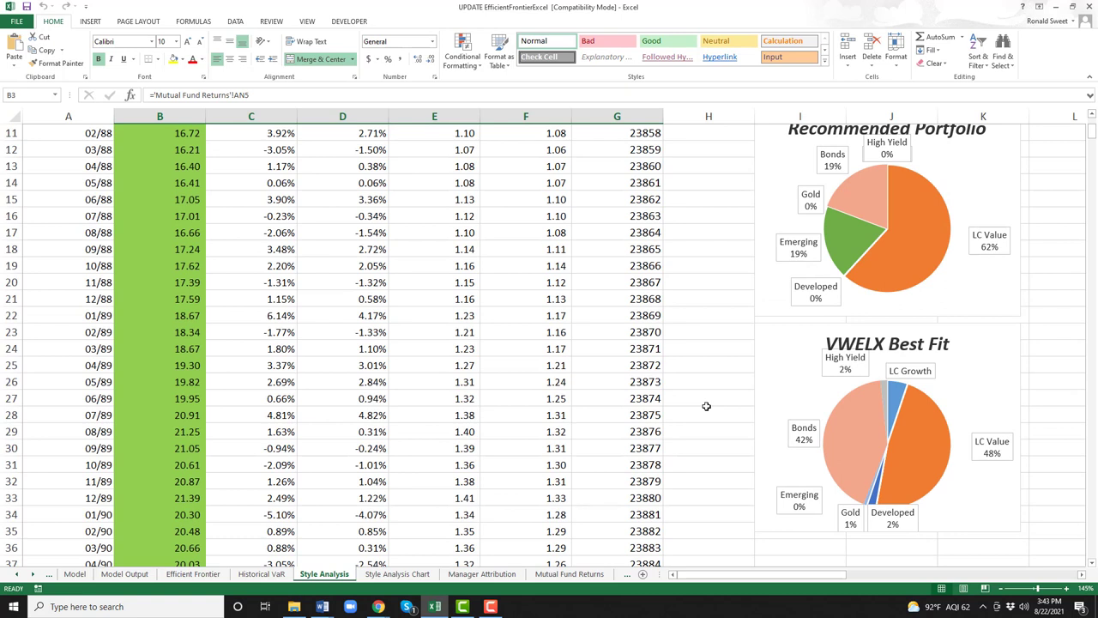
left_click(764, 346)
left_click(760, 180)
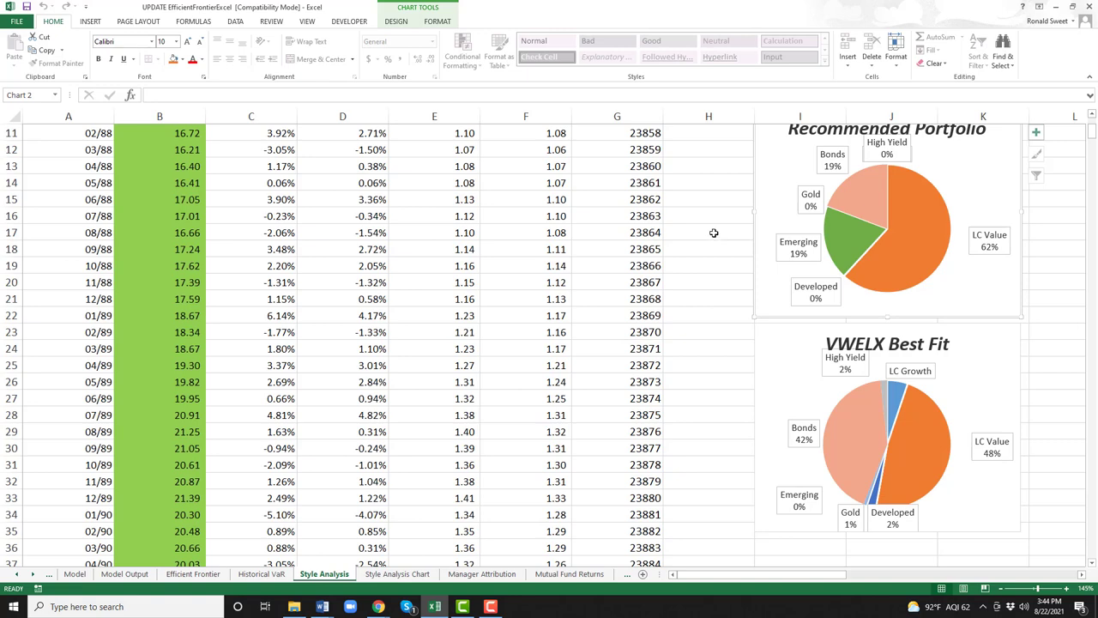
scroll(709, 300, "up", 4)
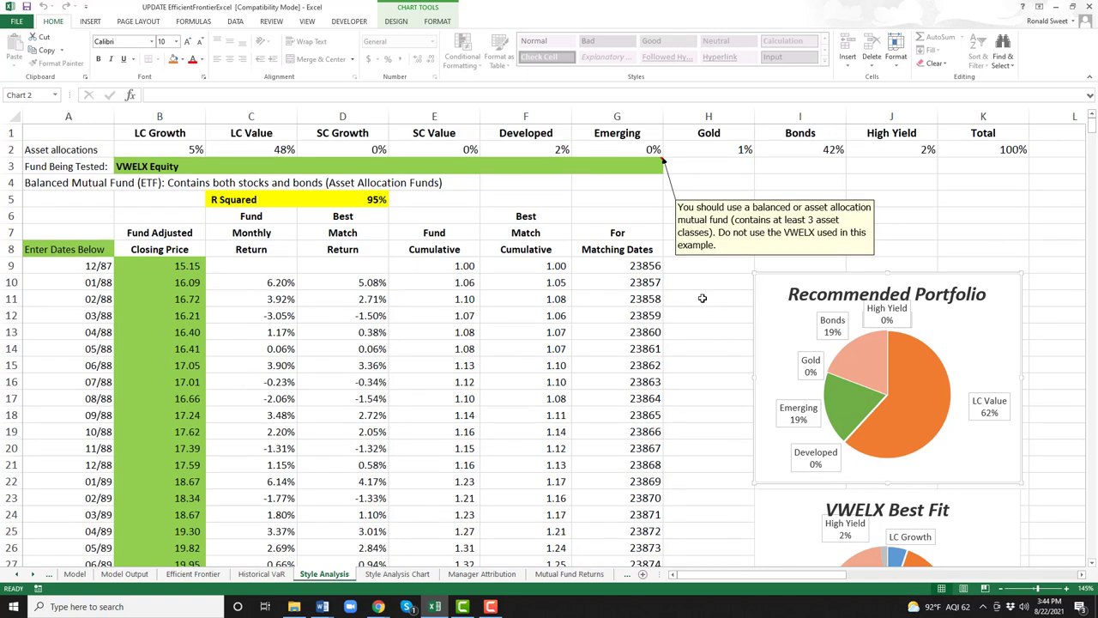
left_click(151, 168)
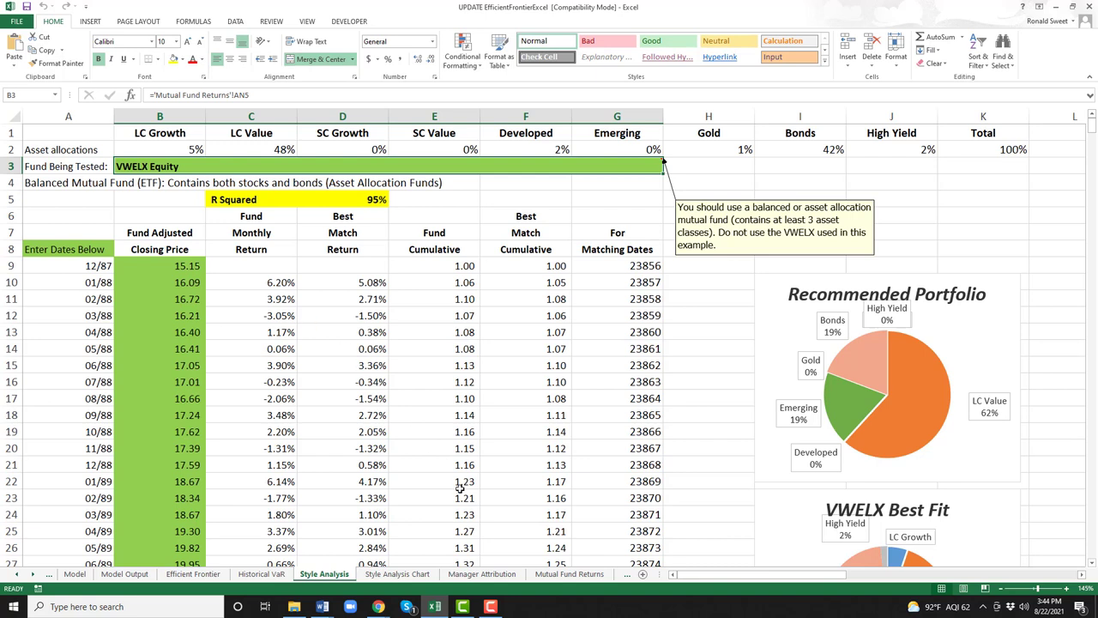
Examine the asset class headings in the Model sheet's assumptions, from LC Growth through the small-cap, international and bond classes.
left_click(481, 574)
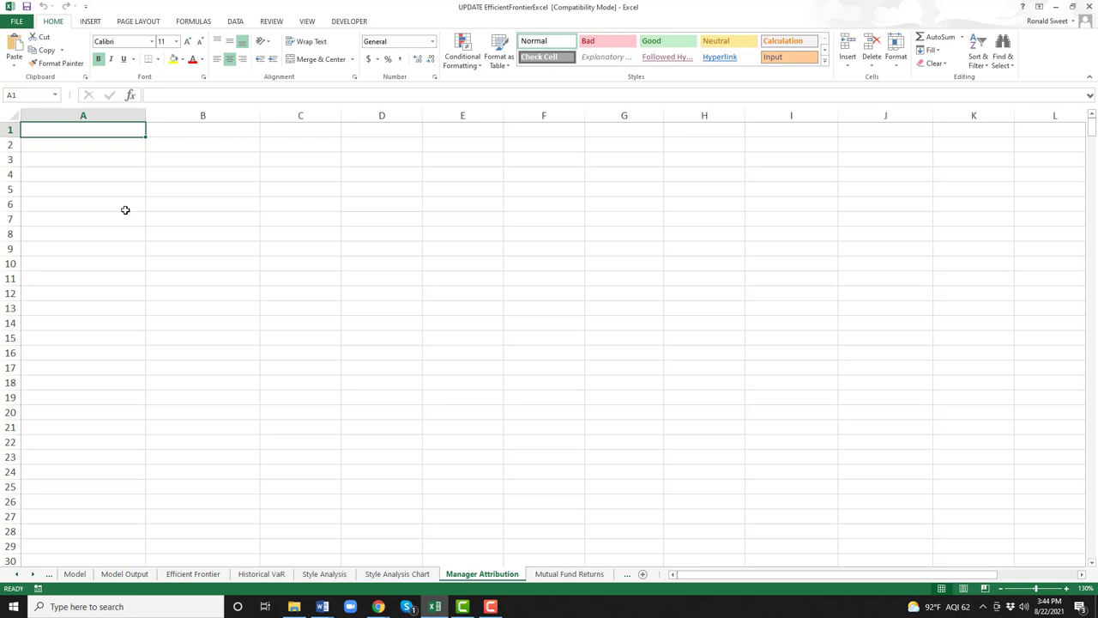
left_click(74, 574)
left_click(190, 129)
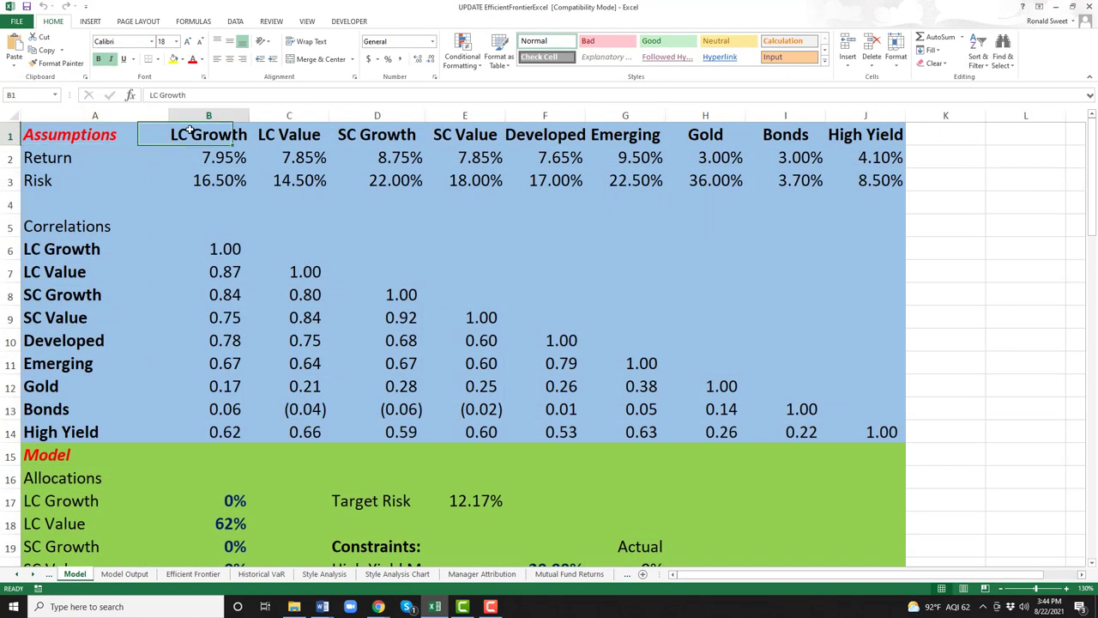
left_click(302, 133)
left_click(367, 137)
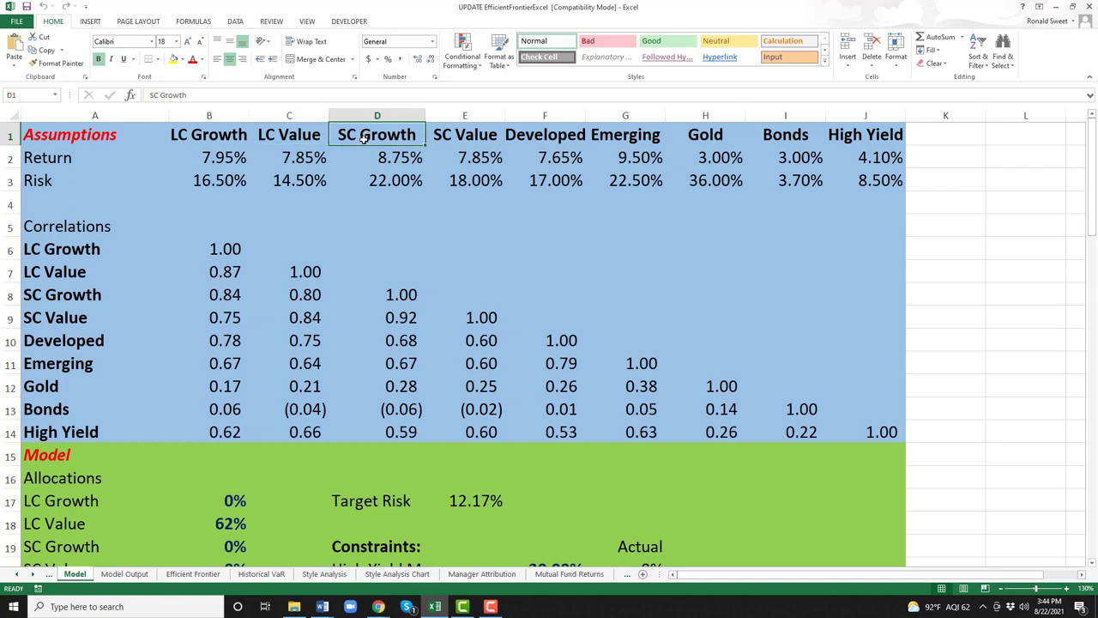
left_click(196, 128)
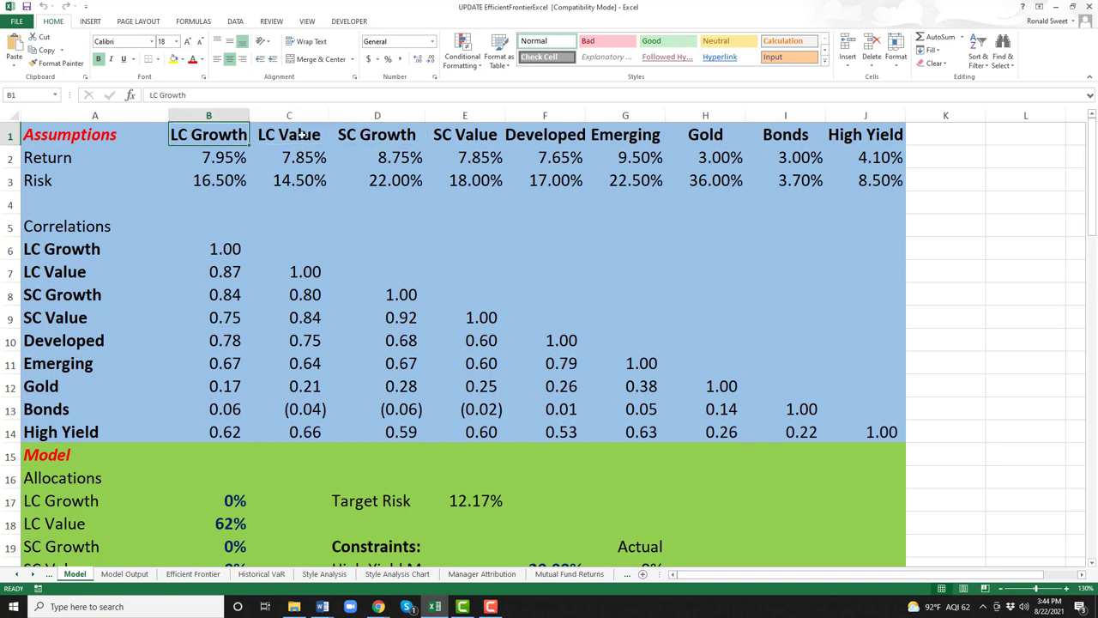
left_click(300, 134)
left_click(374, 135)
left_click(468, 133)
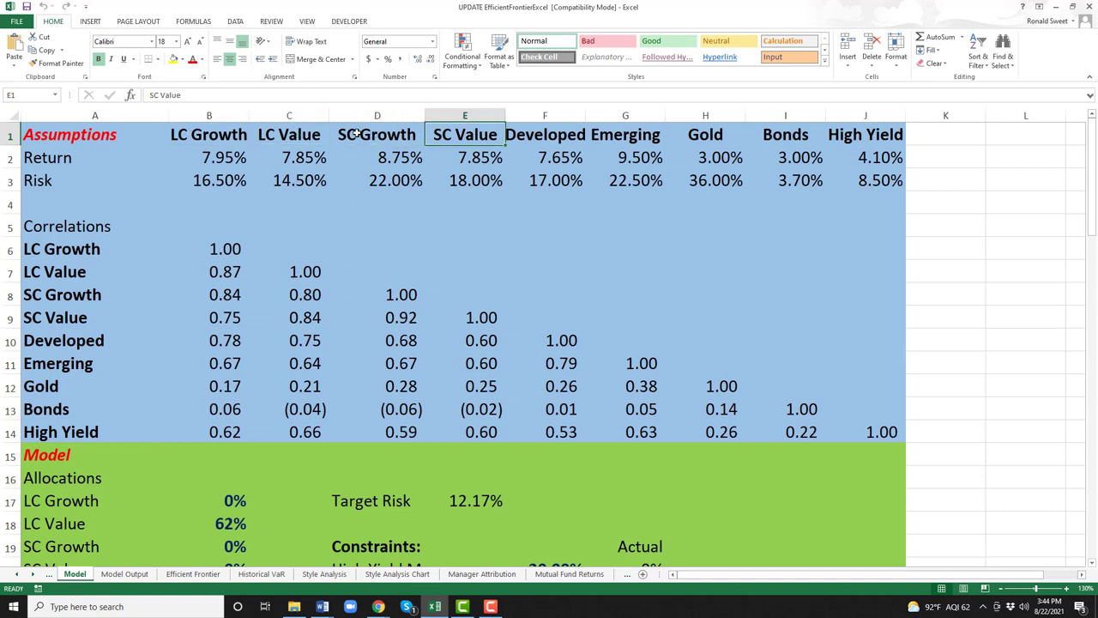
left_click(204, 133)
left_click_drag(209, 133, 261, 134)
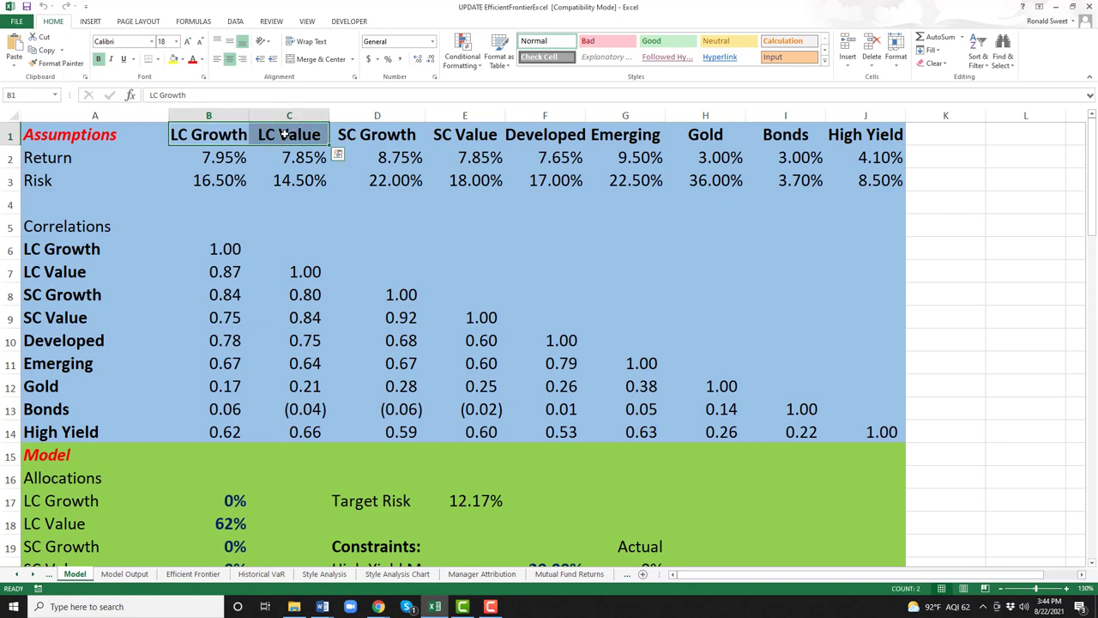
left_click(546, 134)
left_click_drag(549, 135, 605, 134)
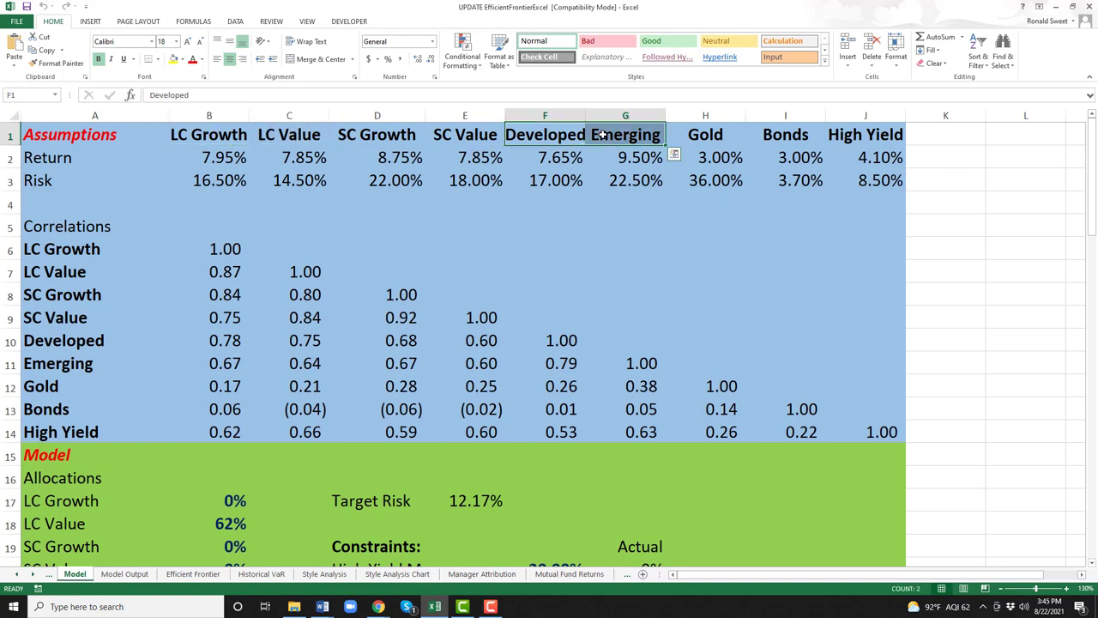
left_click_drag(372, 130, 464, 134)
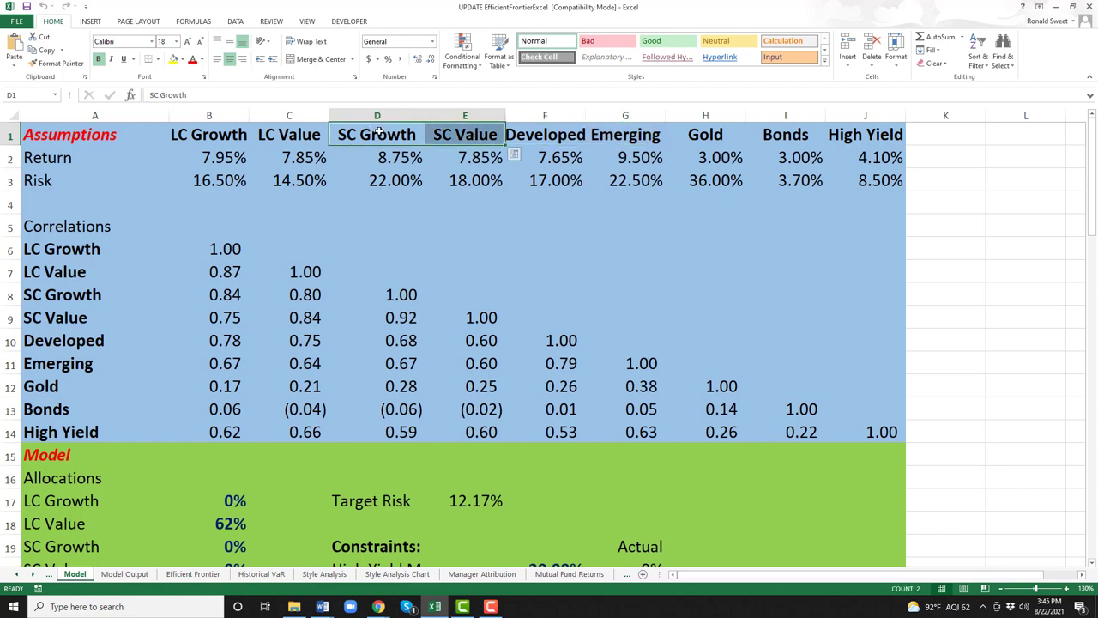
left_click_drag(380, 131, 472, 134)
left_click(778, 137)
Find the Mutual Funds for Manager Attribution block on the Mutual Fund Returns sheet.
left_click(482, 573)
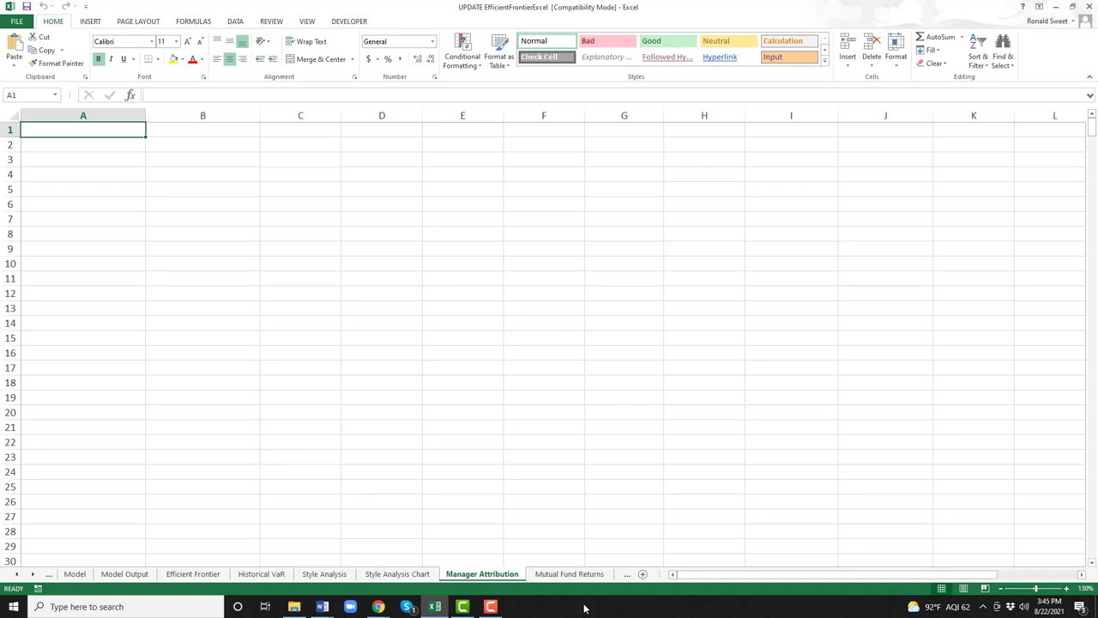
left_click(559, 574)
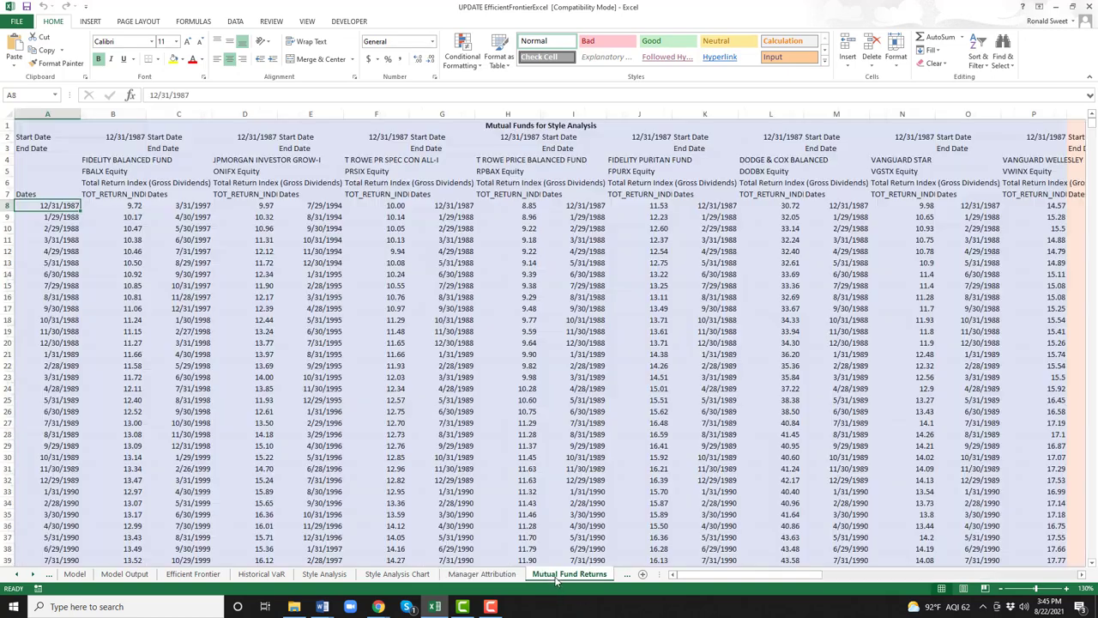
left_click(354, 280)
key("ctrl+Home")
key("Right")
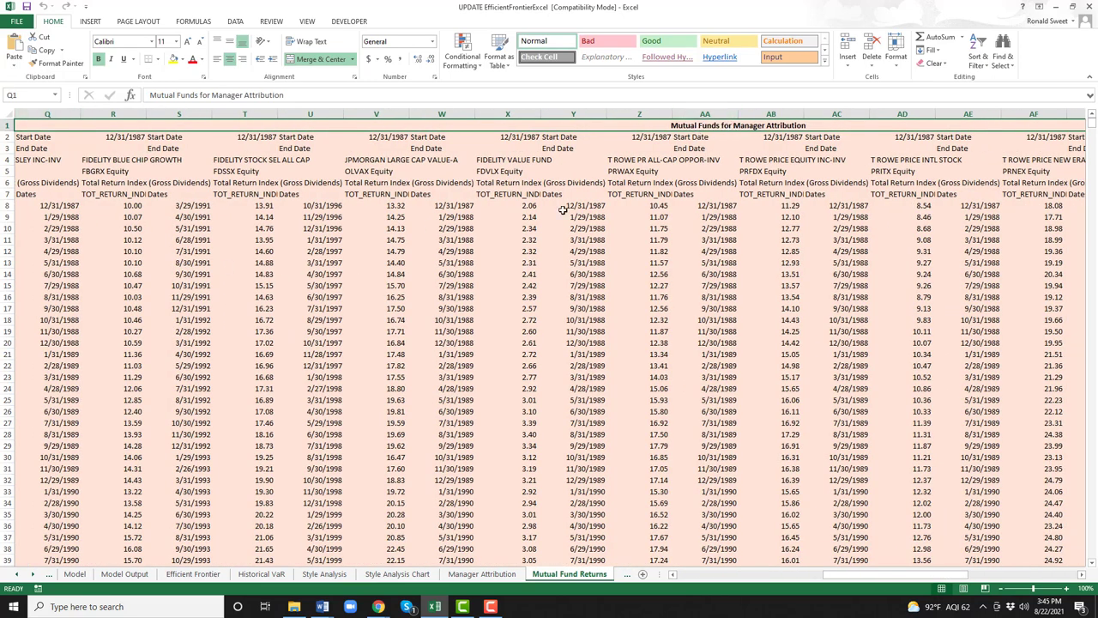
Look over the JPMorgan Large Cap Value fund's date column and return to the Mutual Funds for Manager Attribution heading.
left_click(306, 295)
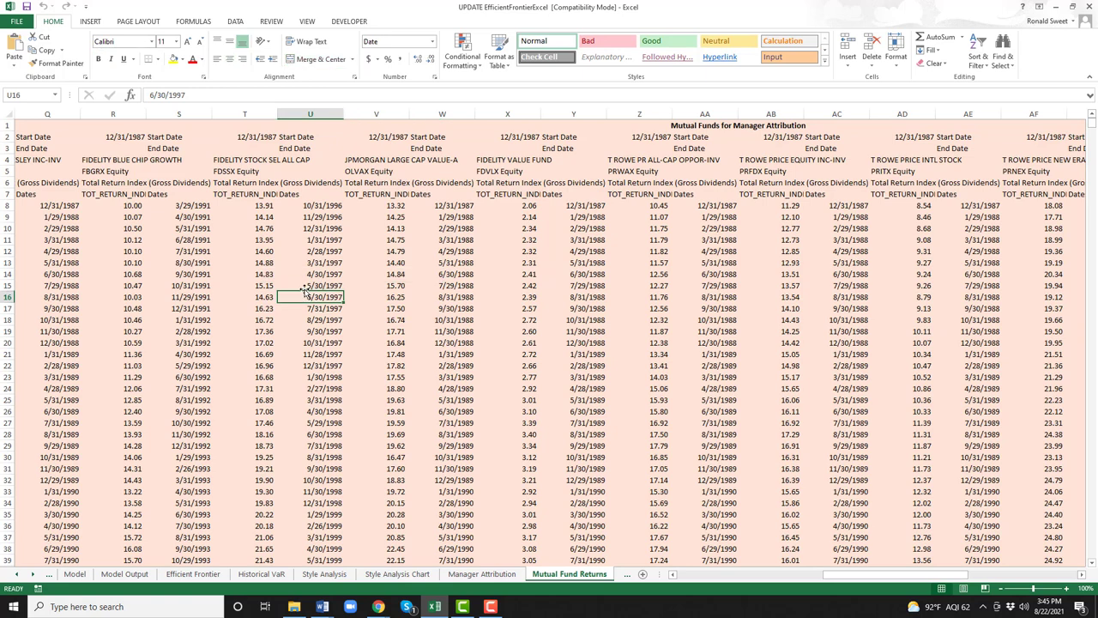
key("Down")
key("Down")
key("Down")
key("Down")
key("Down")
key("Down")
key("Down")
key("Down")
key("Down")
key("Down")
key("Down")
key("Down")
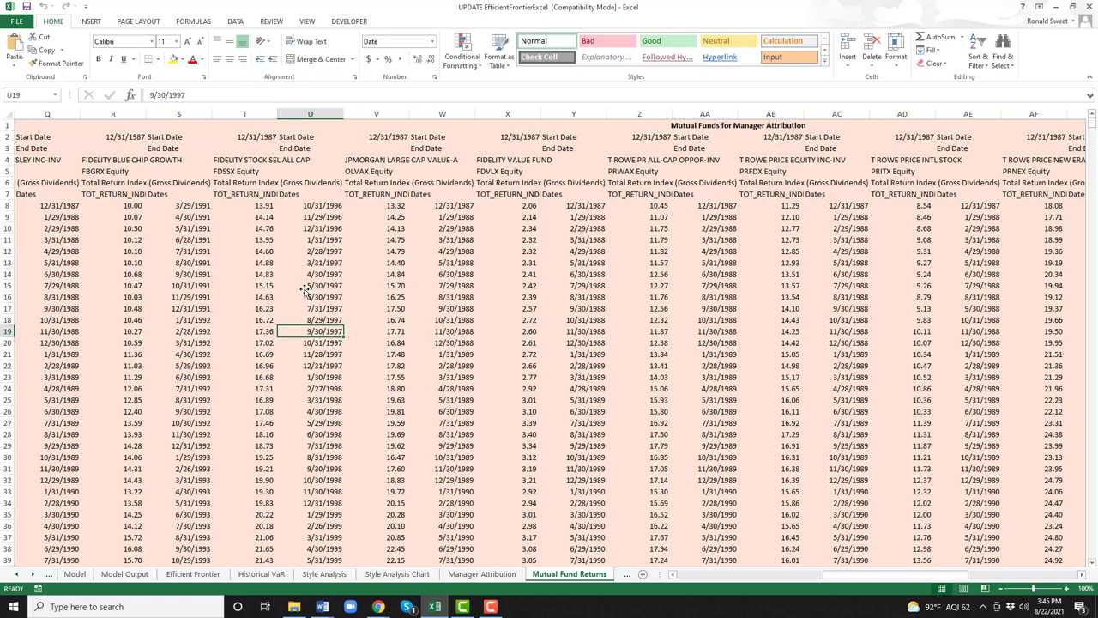
key("Up")
key("Up")
key("Up")
key("Up")
key("Up")
key("Up")
key("Up")
key("Up")
key("Up")
key("Up")
key("Up")
key("Up")
key("Up")
key("Up")
key("Up")
key("Up")
key("Up")
key("Up")
key("Up")
key("Up")
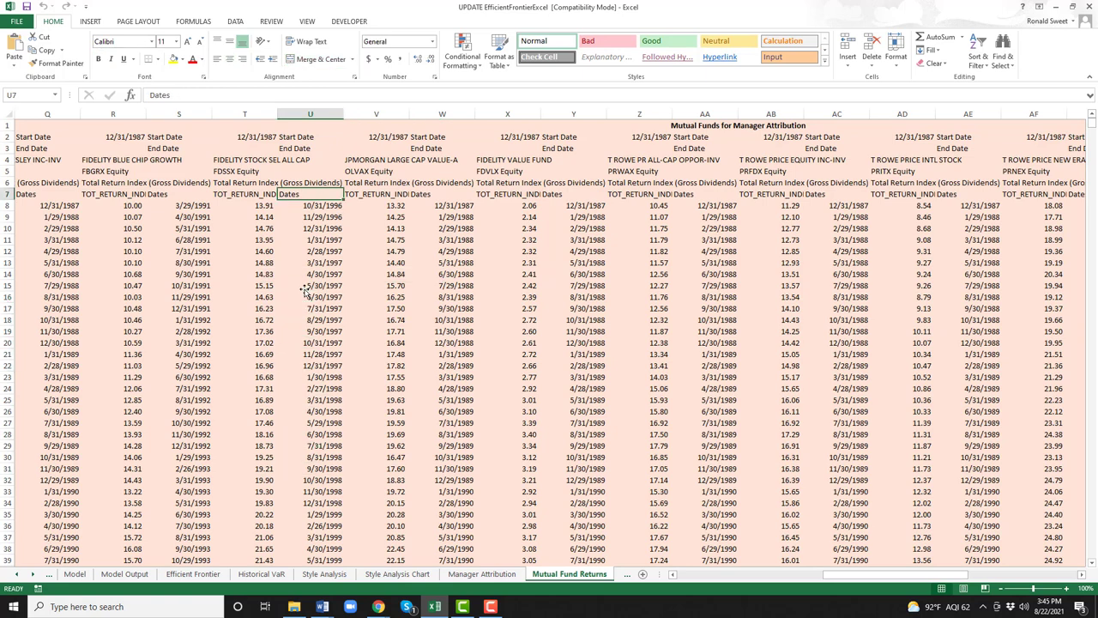
key("Up")
key("Up")
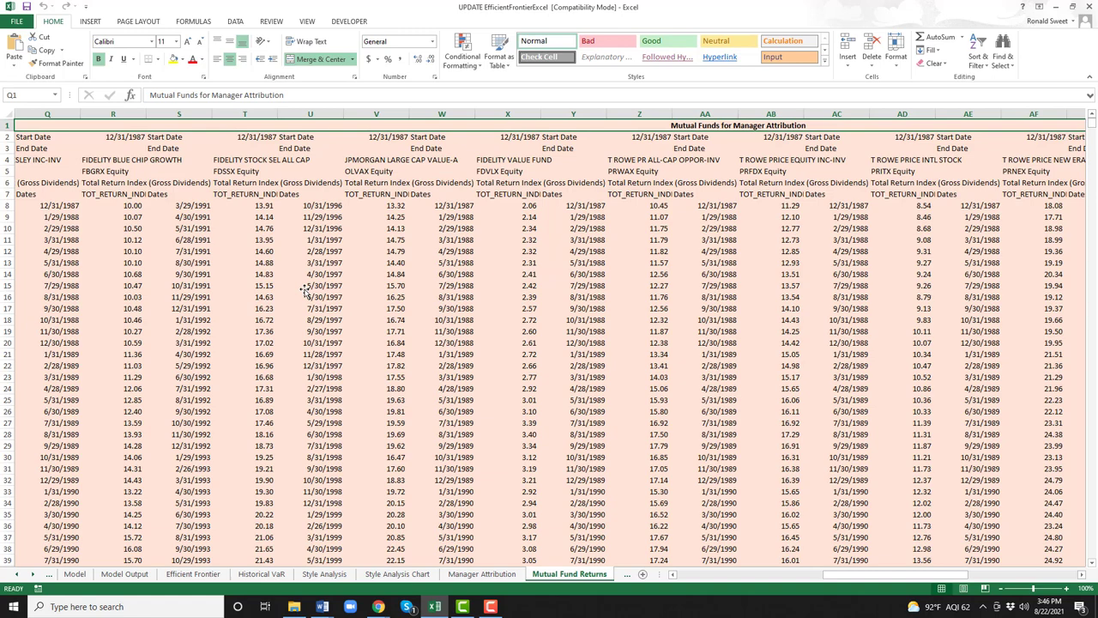
Revisit the Style Analysis fund heading and read the Manager Attribution fund names in row 4 through Dodge & Cox Stock.
key("ctrl+Home")
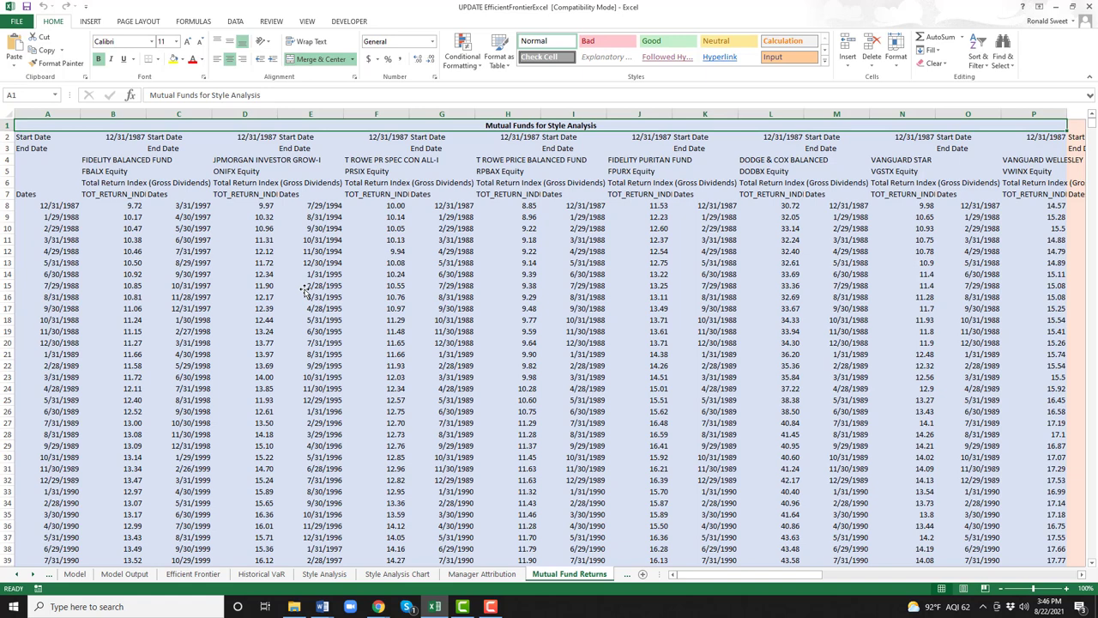
key("Right")
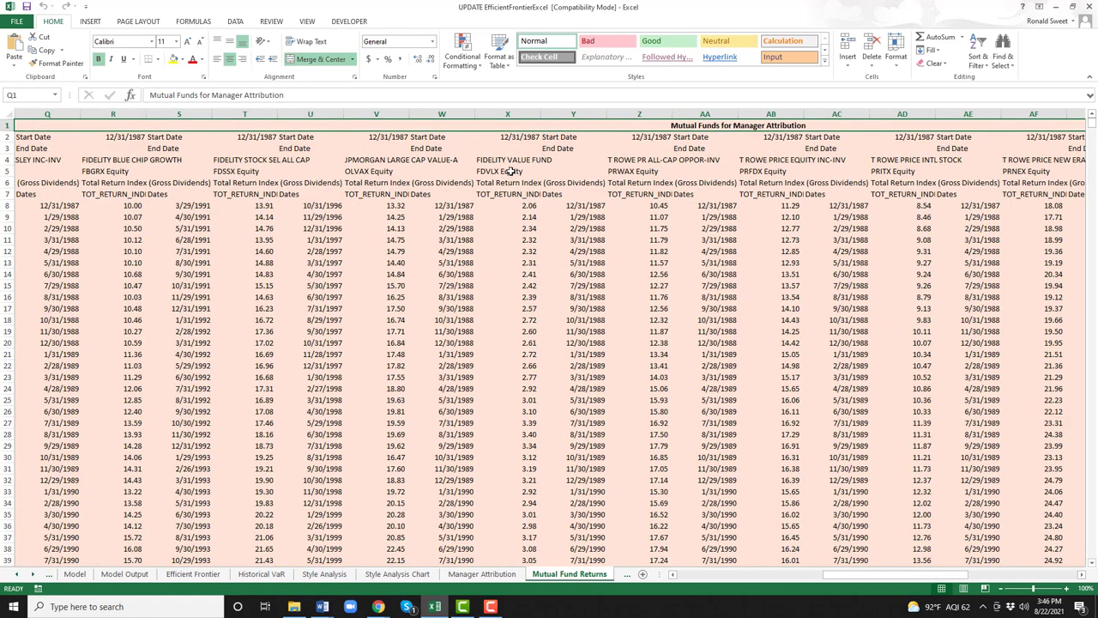
left_click(375, 159)
key("Right")
key("Right")
key("Right")
key("Right")
key("Right")
key("Right")
key("Right")
key("Right")
key("Right")
key("Right")
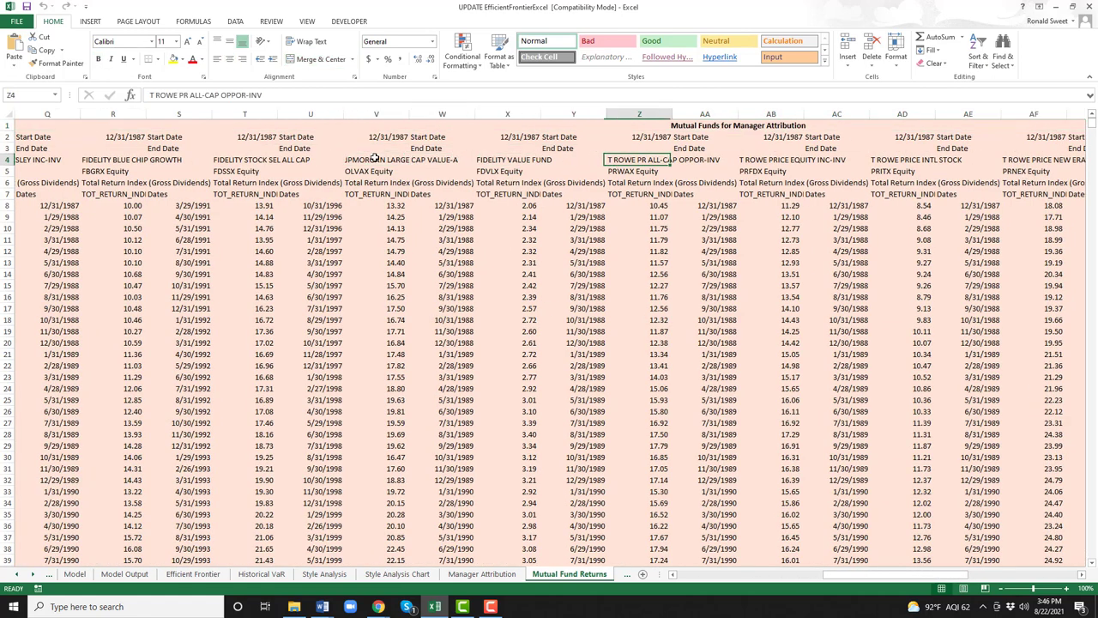
key("Right")
key("Right")
key("Right")
key("Right")
key("Right")
key("Right")
key("Right")
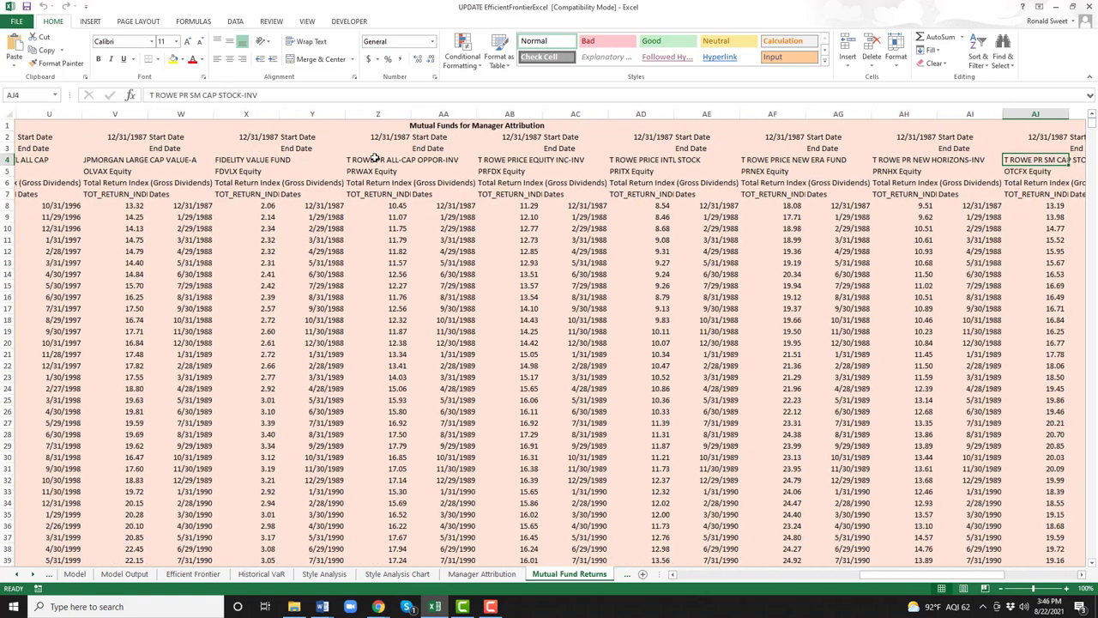
key("Right")
key("Left")
key("Left")
key("Down")
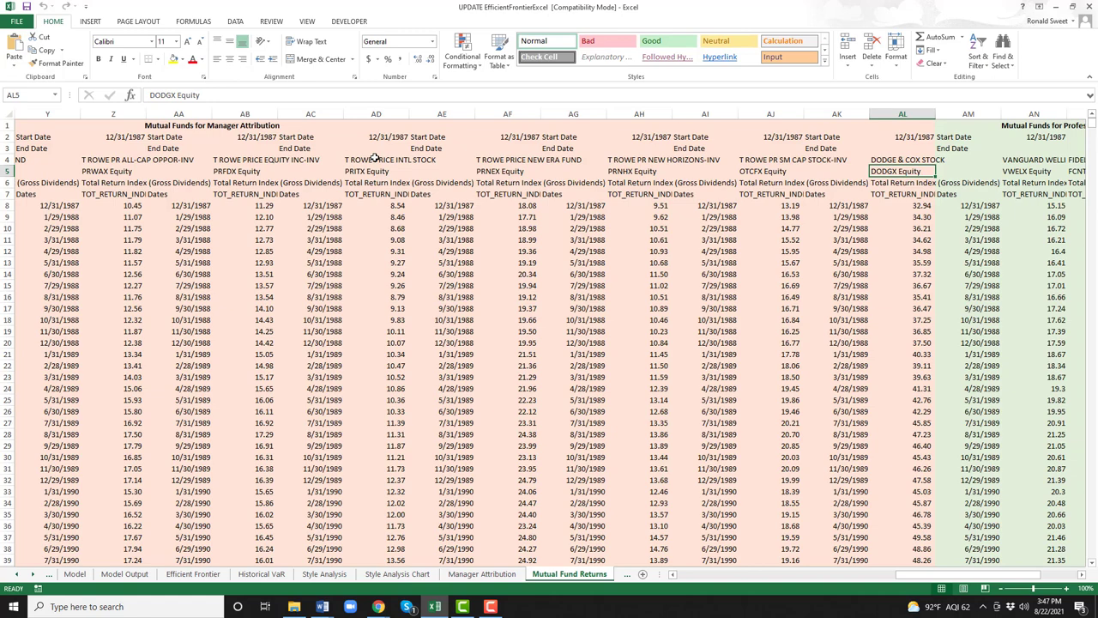
Return to the start of the fund data and switch to the empty Manager Attribution sheet.
key("ctrl+Home")
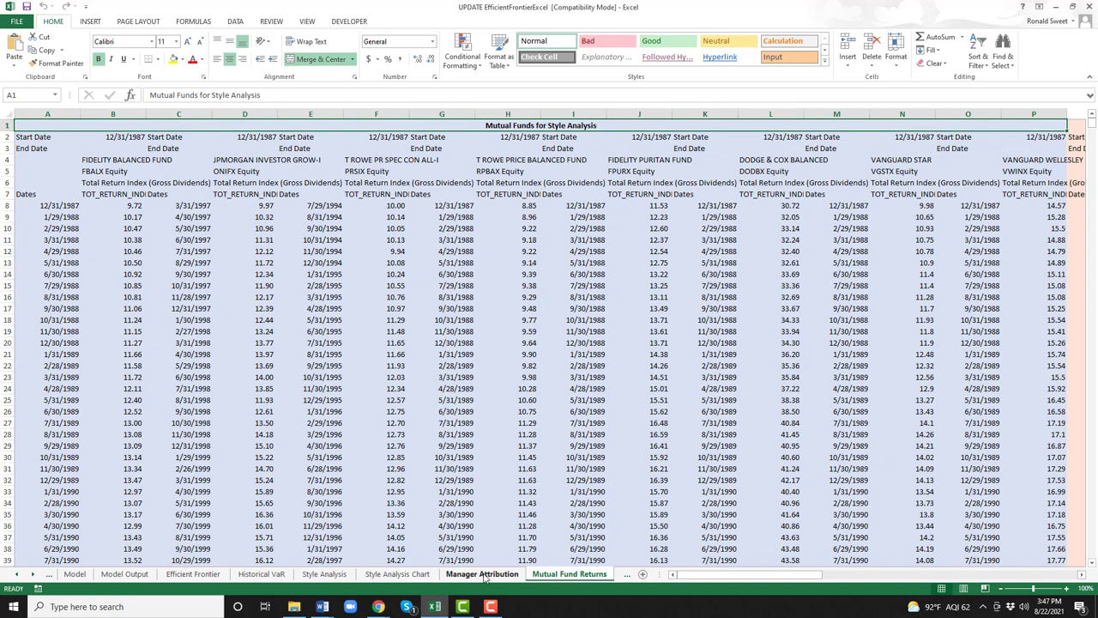
left_click(482, 574)
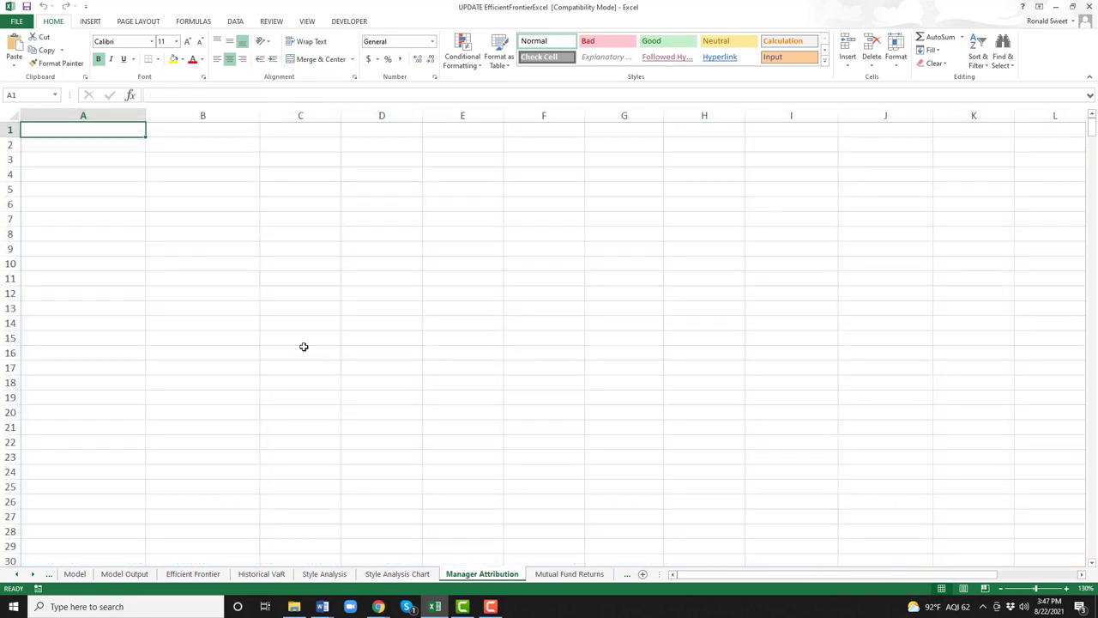
Link cell A1 to the Fidelity Contrafund name in AO4 of the Mutual Fund Returns sheet.
type("=")
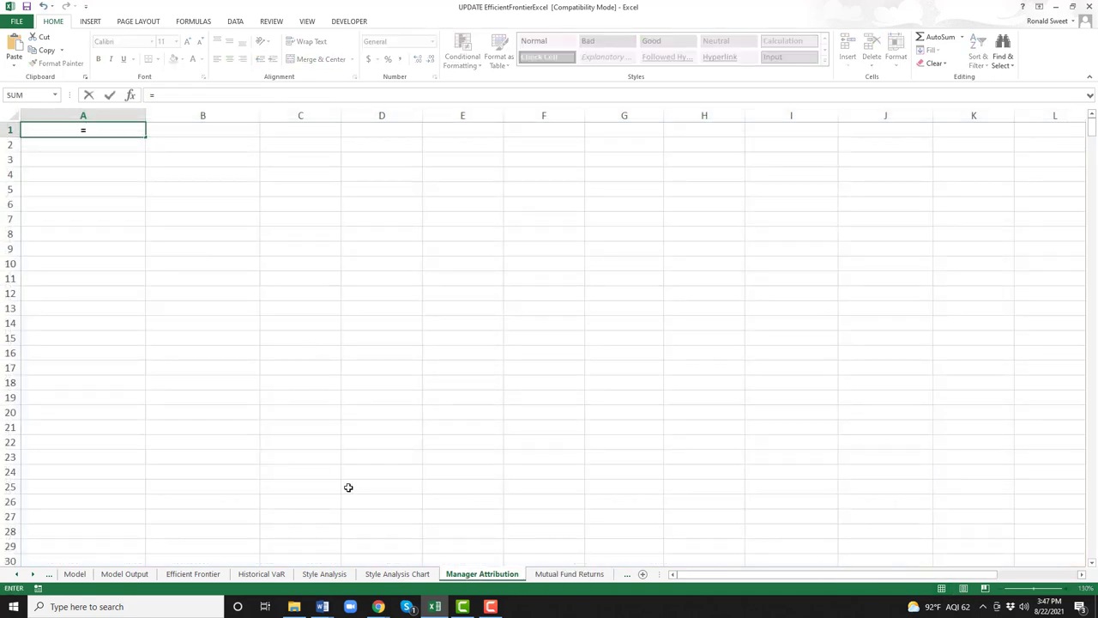
left_click(552, 575)
left_click(400, 125)
key("Right")
key("Right")
key("Right")
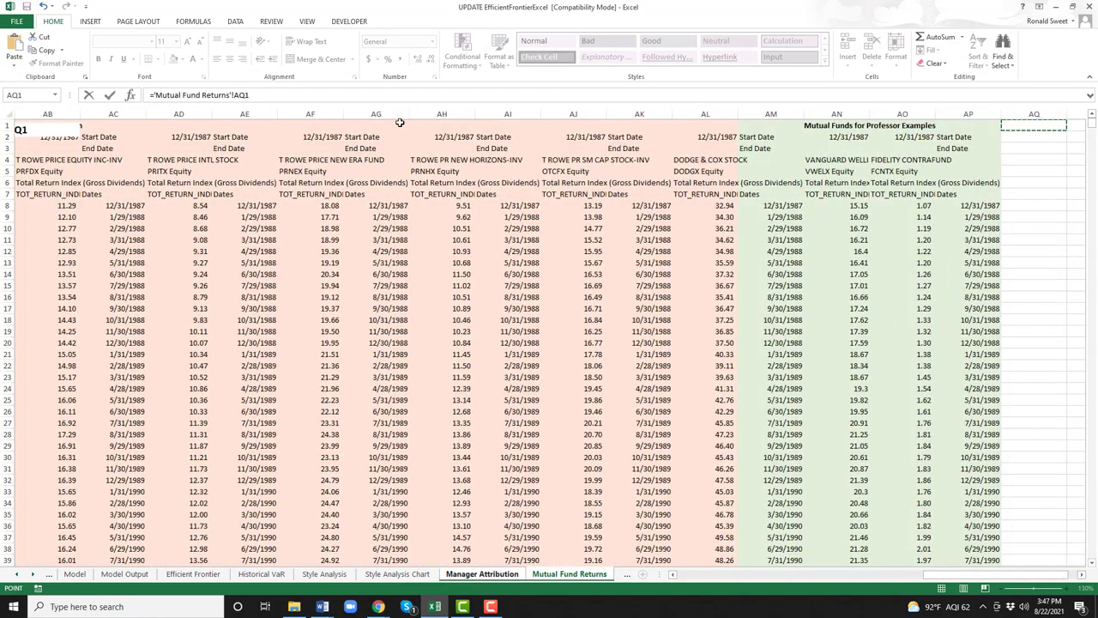
left_click(810, 159)
key("Left")
key("Left")
key("Left")
key("Left")
key("Left")
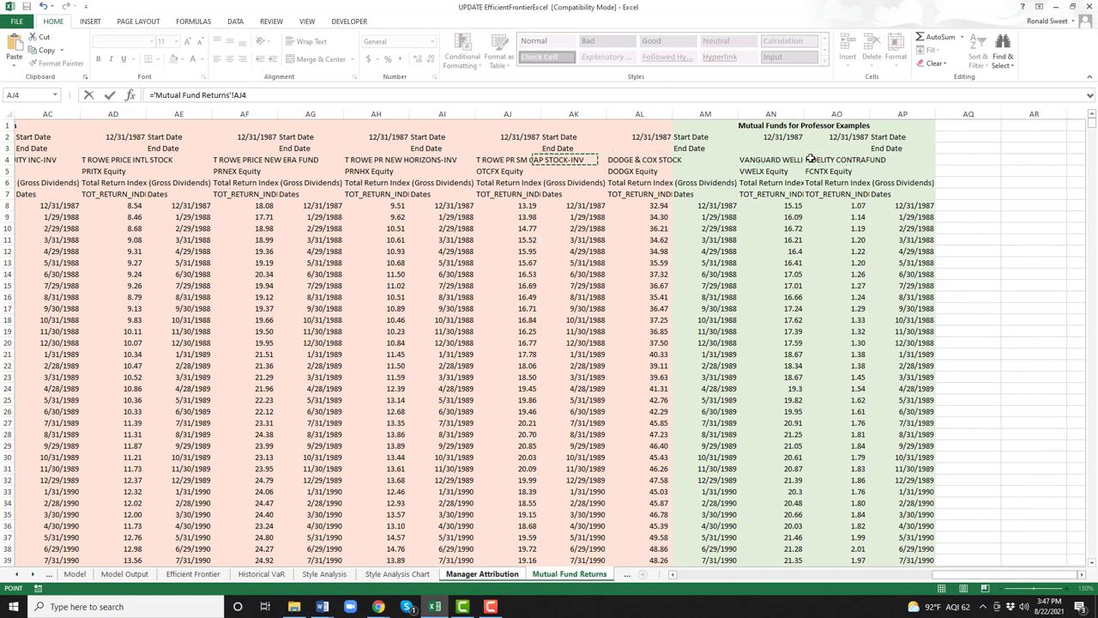
key("Left")
key("Left")
key("Right")
key("Right")
key("Right")
key("Right")
key("Right")
key("Right")
key("Right")
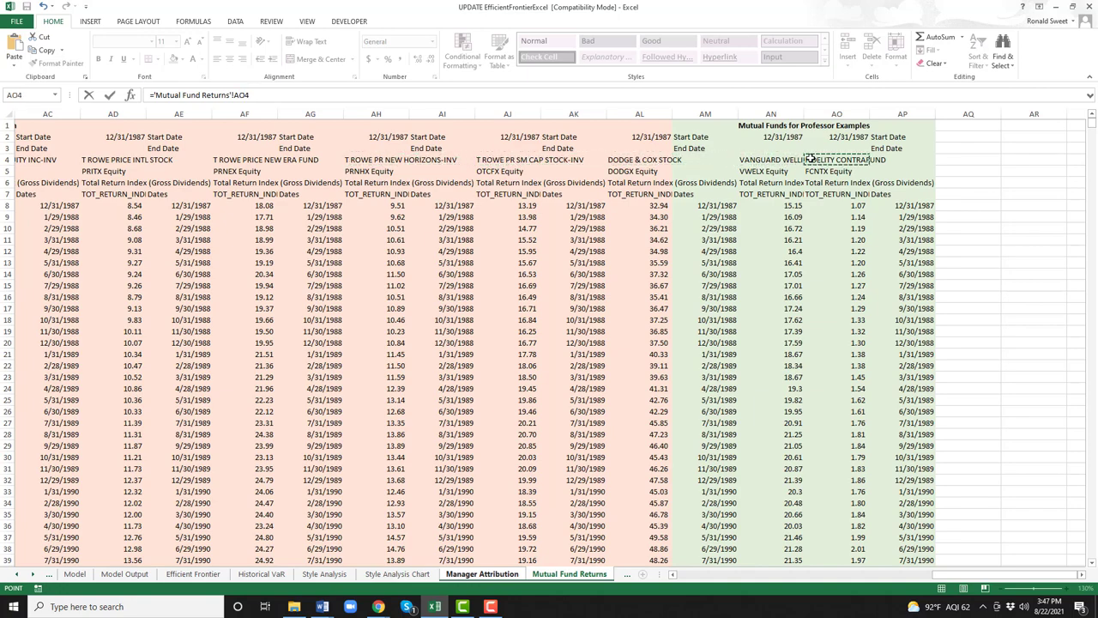
key("Return")
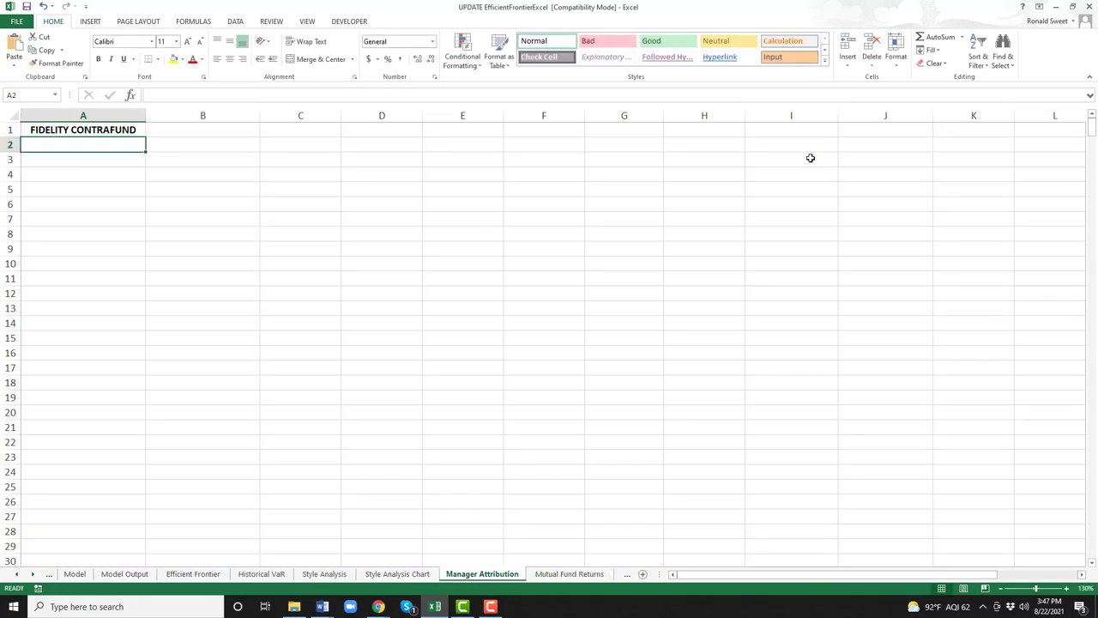
Link cell A2 to the first Fidelity Contrafund date in AP8 of the Mutual Fund Returns sheet.
type("+")
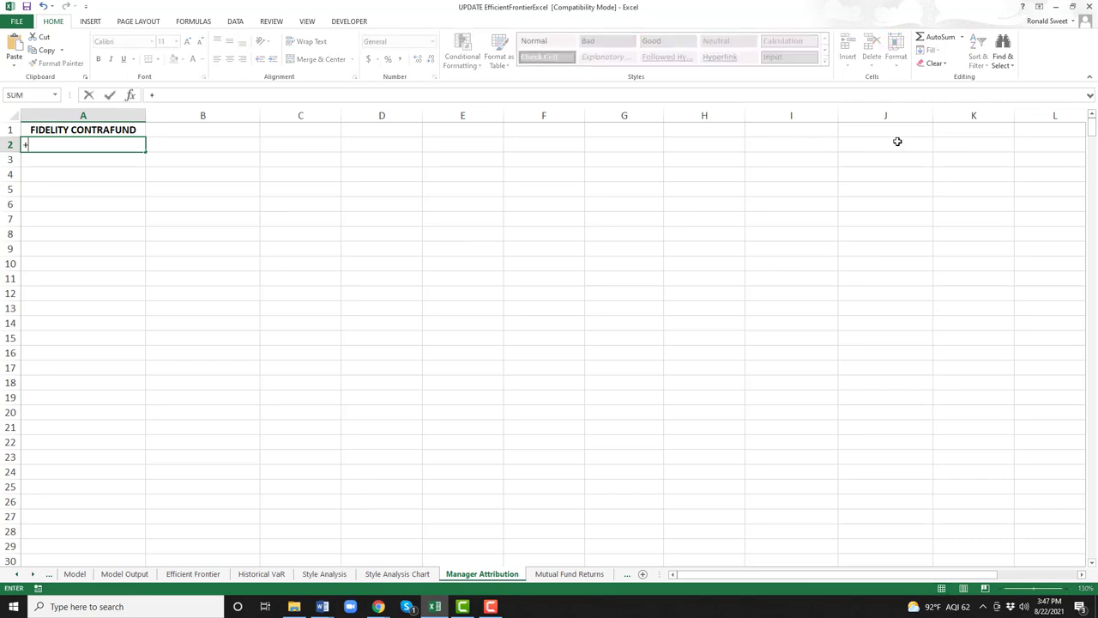
left_click(570, 573)
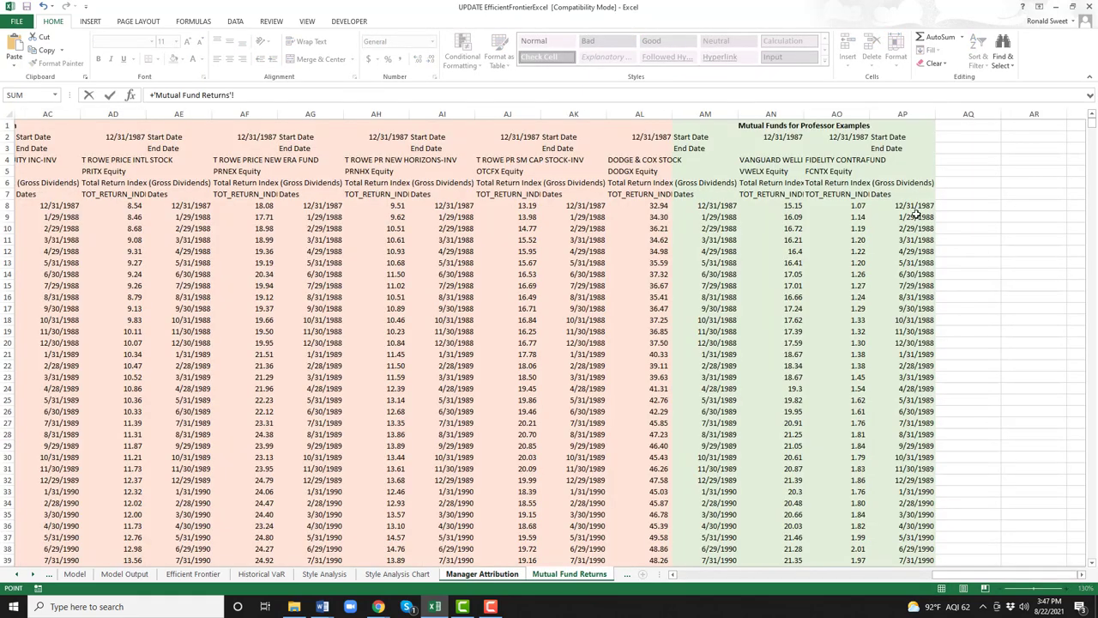
left_click(908, 206)
key("Return")
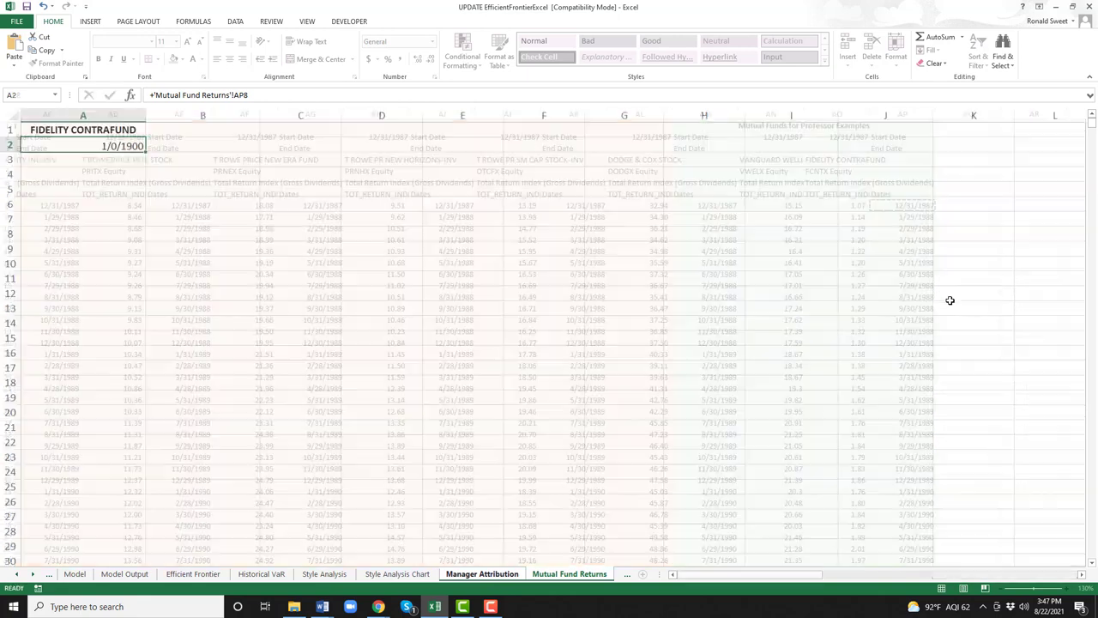
Copy the date formula in A2 down column A through row 379.
key("Up")
key("ctrl+c")
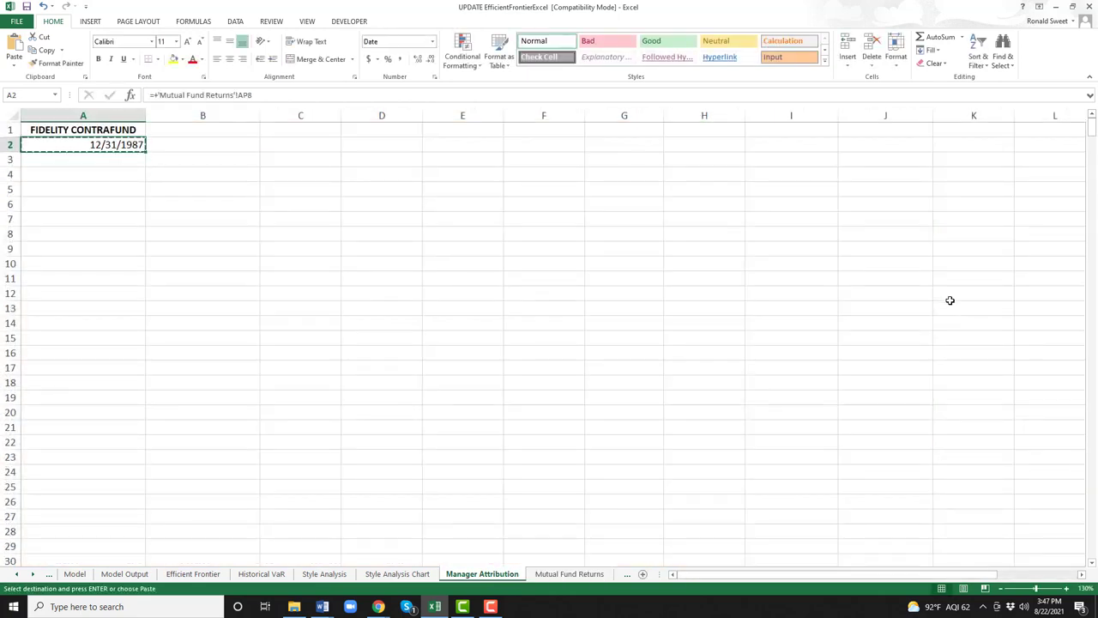
key("shift+Down")
key("shift+Down")
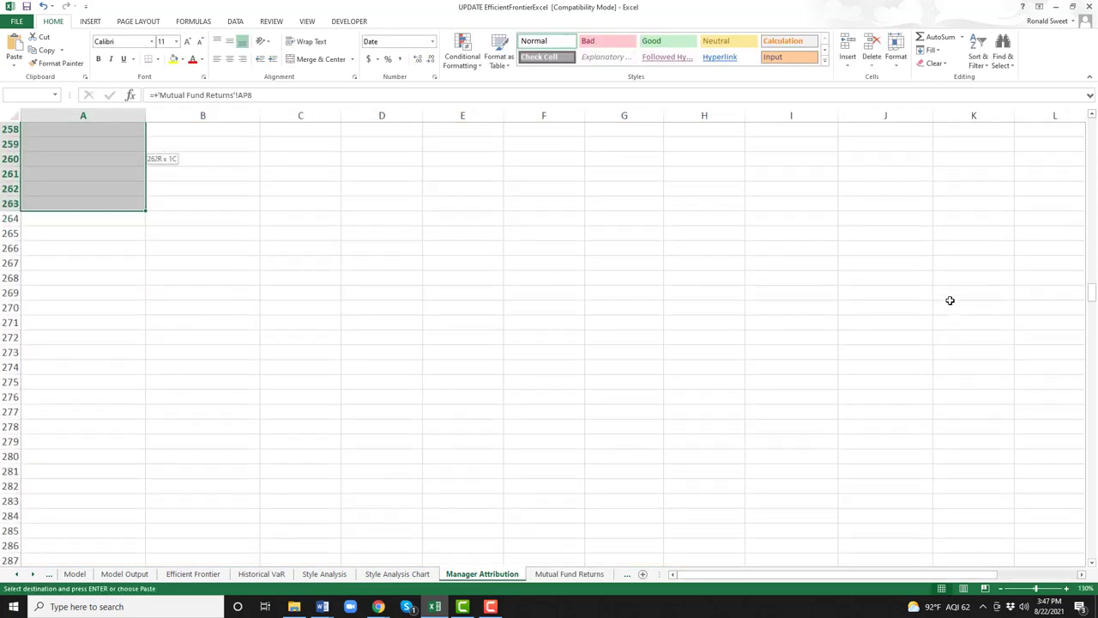
key("ctrl+v")
key("Left")
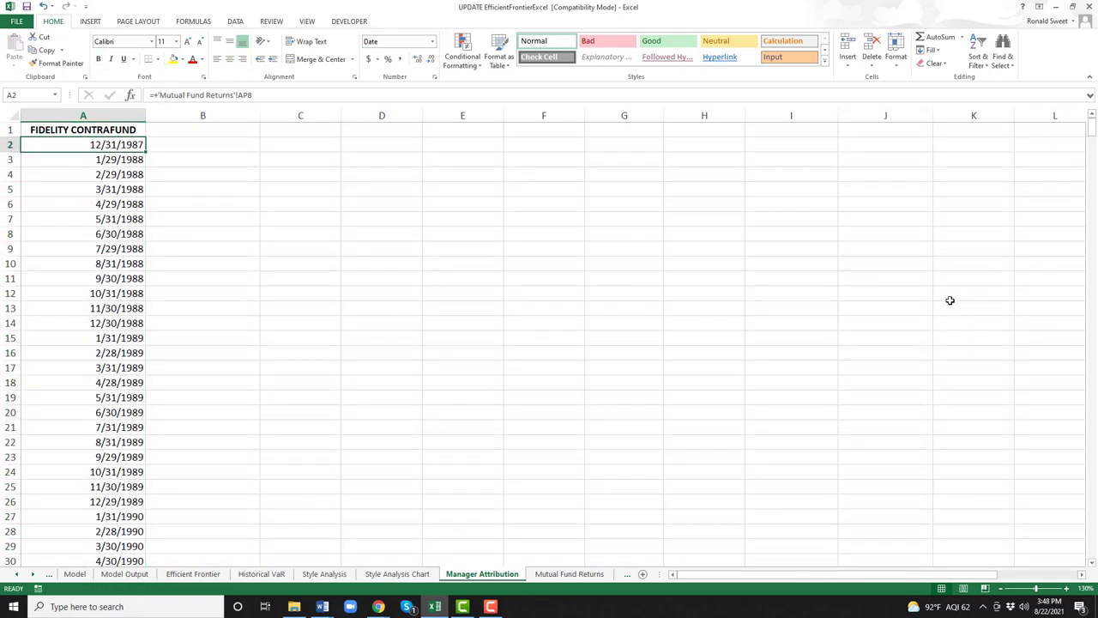
Extend the date formulas in column A from row 379 through row 397.
key("ctrl+Down")
key("ctrl+c")
key("shift+Down")
key("shift+Down")
key("shift+Down")
key("shift+Down")
key("shift+Down")
key("shift+Down")
key("shift+Down")
key("shift+Down")
key("shift+Down")
key("shift+Down")
key("shift+Down")
key("shift+Down")
key("shift+Down")
key("shift+Down")
key("shift+Down")
key("shift+Down")
key("shift+Down")
key("shift+Down")
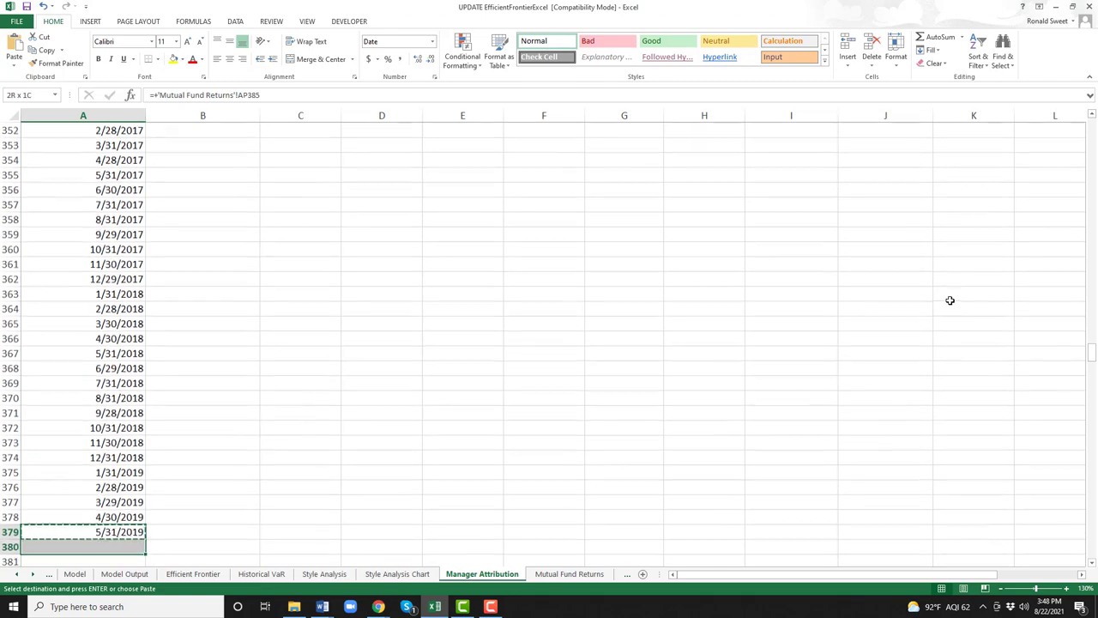
key("ctrl+v")
Extend the date formulas in column A from row 397 through row 411.
key("ctrl+Down")
key("ctrl+c")
key("shift+Down")
key("shift+Down")
key("shift+Down")
key("shift+Down")
key("shift+Down")
key("shift+Down")
key("shift+Down")
key("shift+Down")
key("shift+Down")
key("shift+Down")
key("shift+Down")
key("shift+Down")
key("shift+Down")
key("shift+Down")
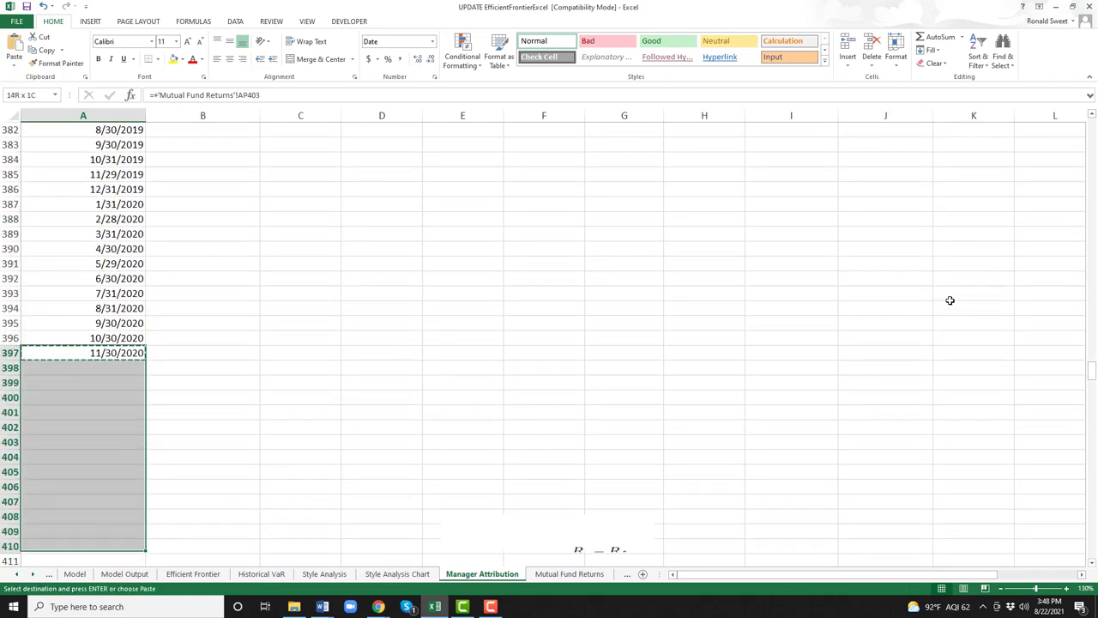
key("ctrl+v")
Clear the surplus formulas in A406:A411 below the last valid date.
key("Escape")
key("Down")
key("Down")
key("Down")
key("Down")
key("Down")
key("Down")
key("Down")
key("Down")
key("Down")
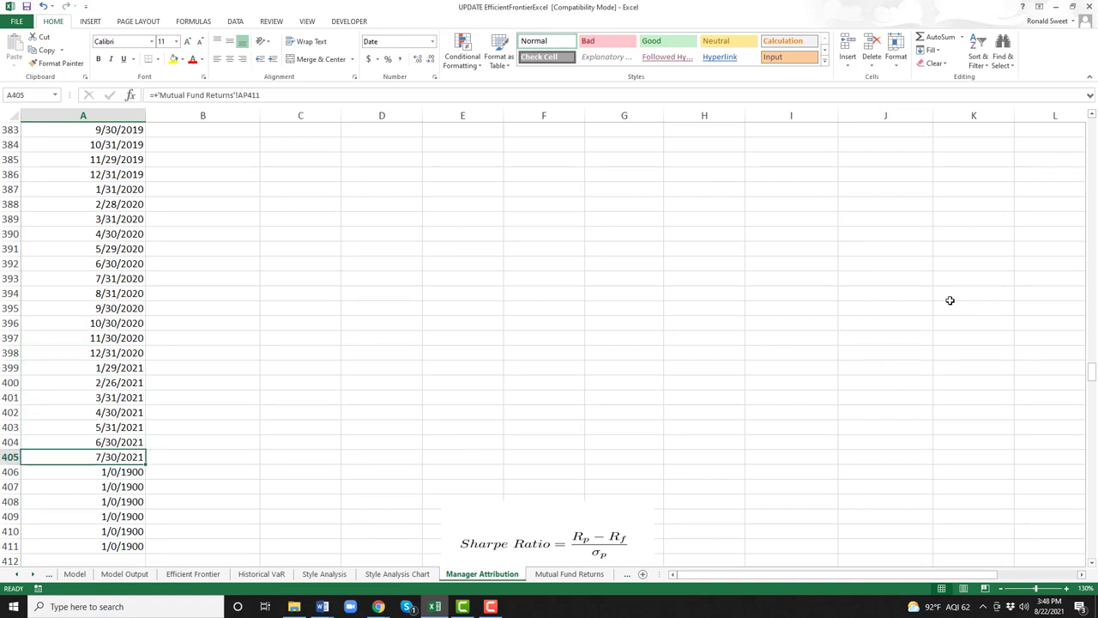
key("ctrl+shift+Down")
key("Delete")
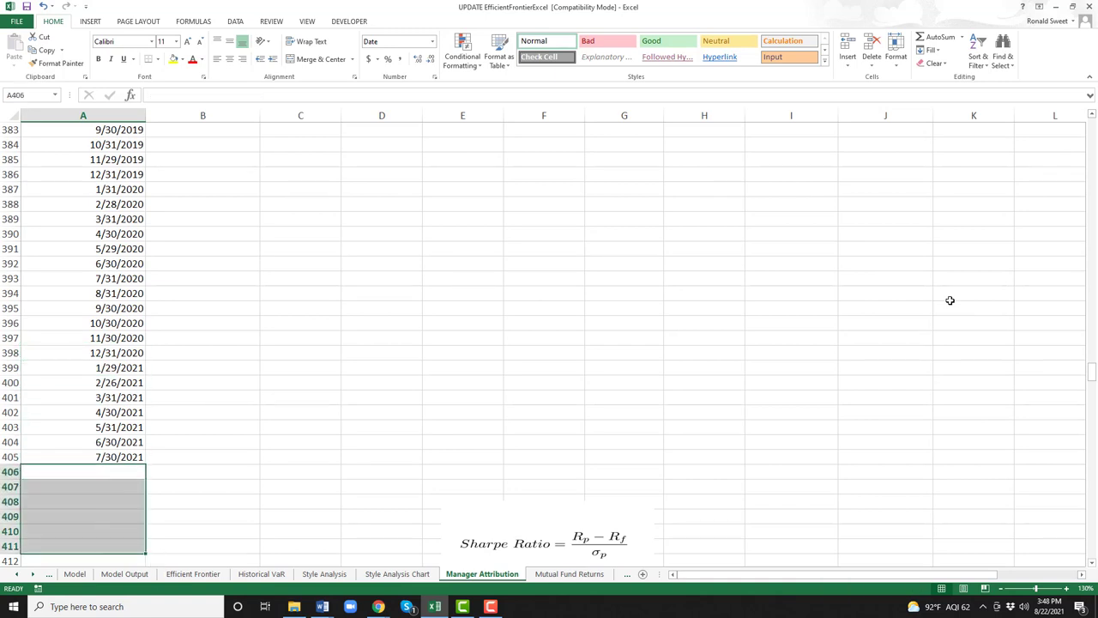
Delete the Sharpe Ratio formula picture beside the end of the date column.
left_click(468, 512)
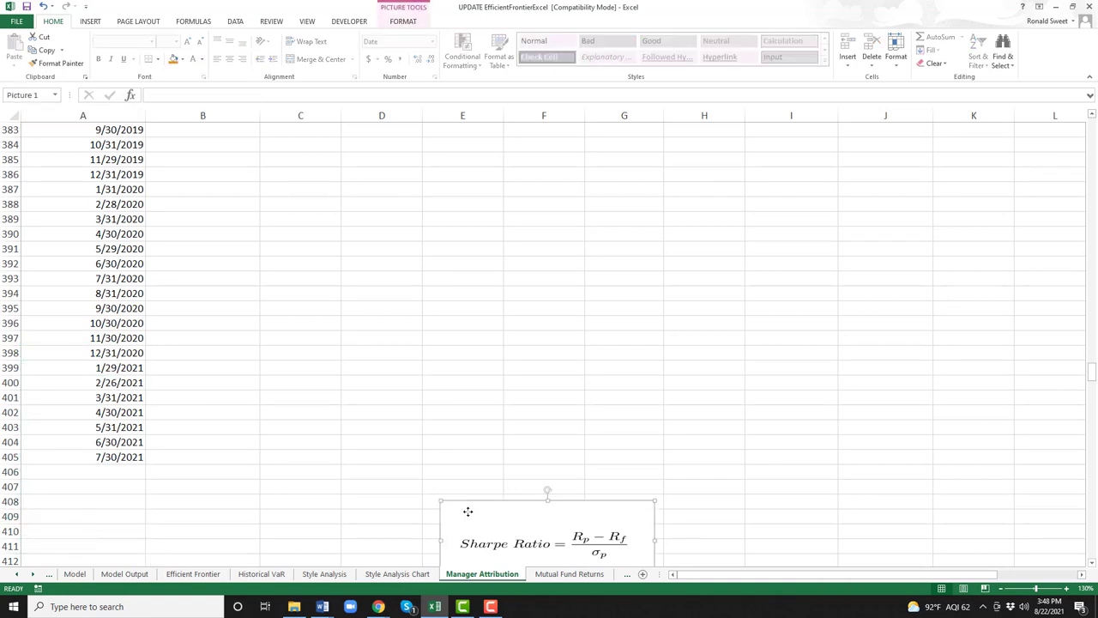
key("Delete")
key("Up")
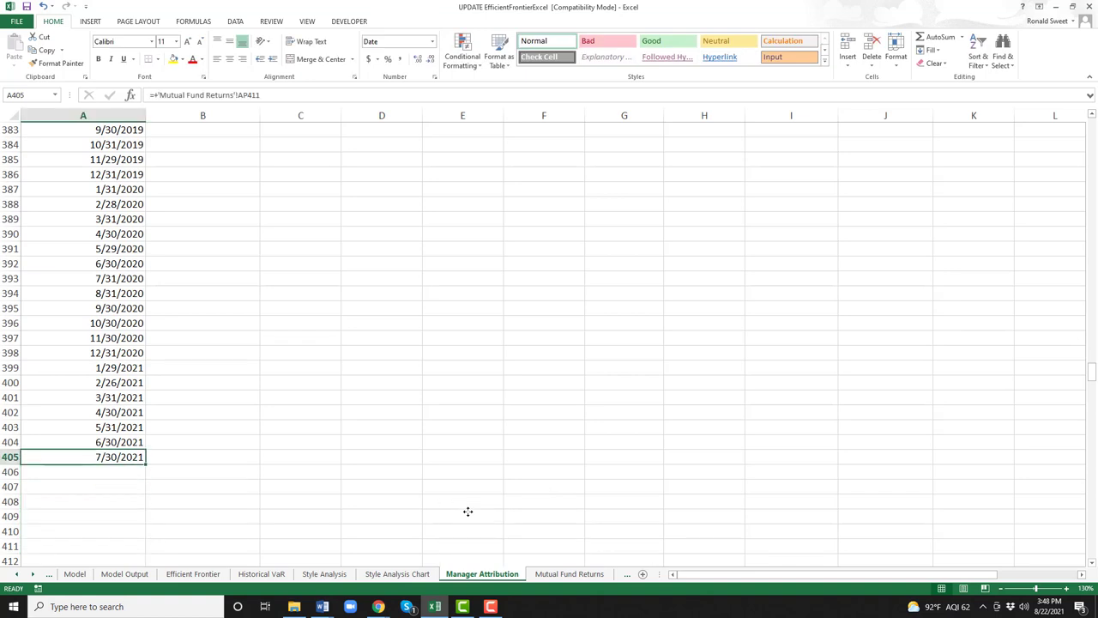
Try to copy the Fidelity Contrafund heading formula from A1 to B1.
key("Down")
key("Down")
key("Up")
key("Up")
key("ctrl+Home")
key("Right")
key("Left")
key("ctrl+c")
key("Right")
key("Return")
key("Left")
key("Right")
key("Left")
key("ctrl+c")
key("Right")
key("Return")
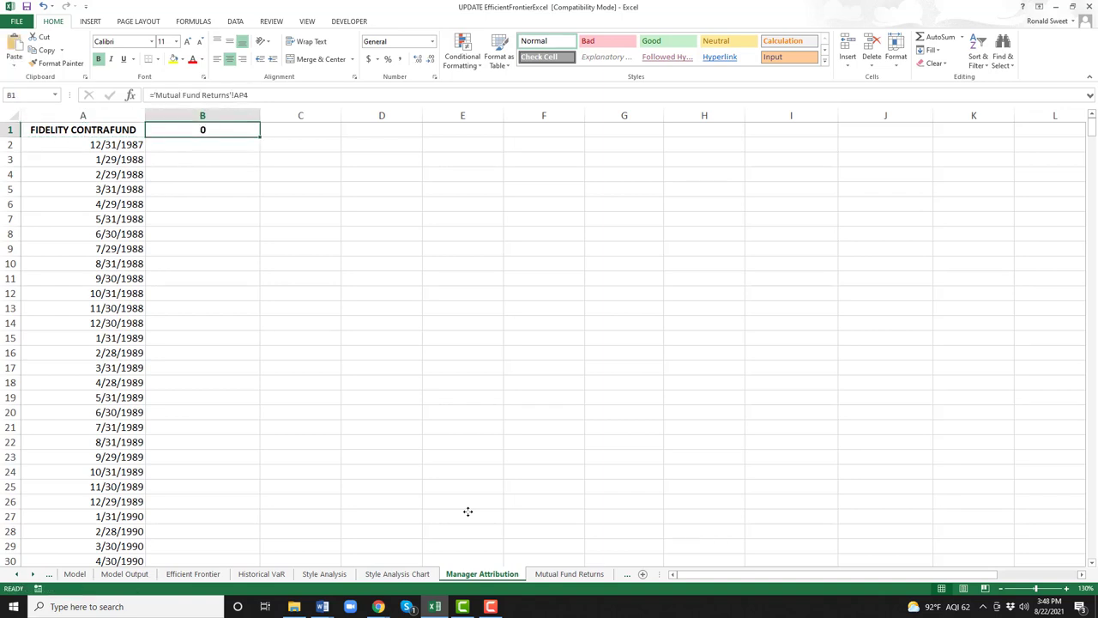
Move the Fidelity Contrafund heading from A1 to B1 so its original reference is kept.
key("Left")
key("ctrl+x")
key("Right")
key("Return")
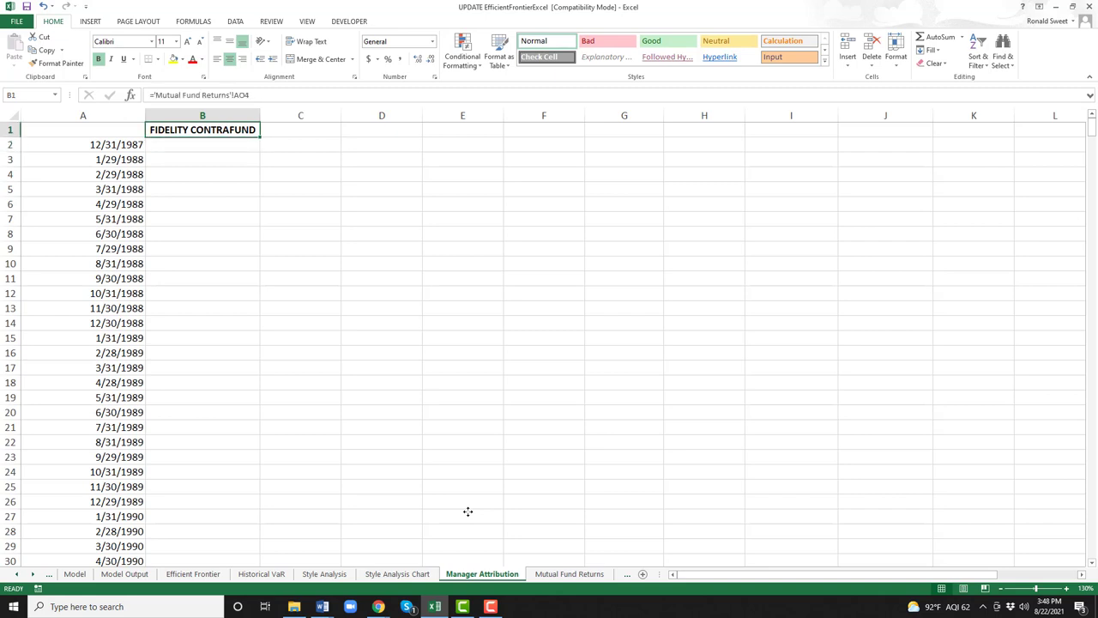
Link cell B2 to the first Fidelity Contrafund index value in AO8 of the Mutual Fund Returns sheet.
key("Down")
type("=")
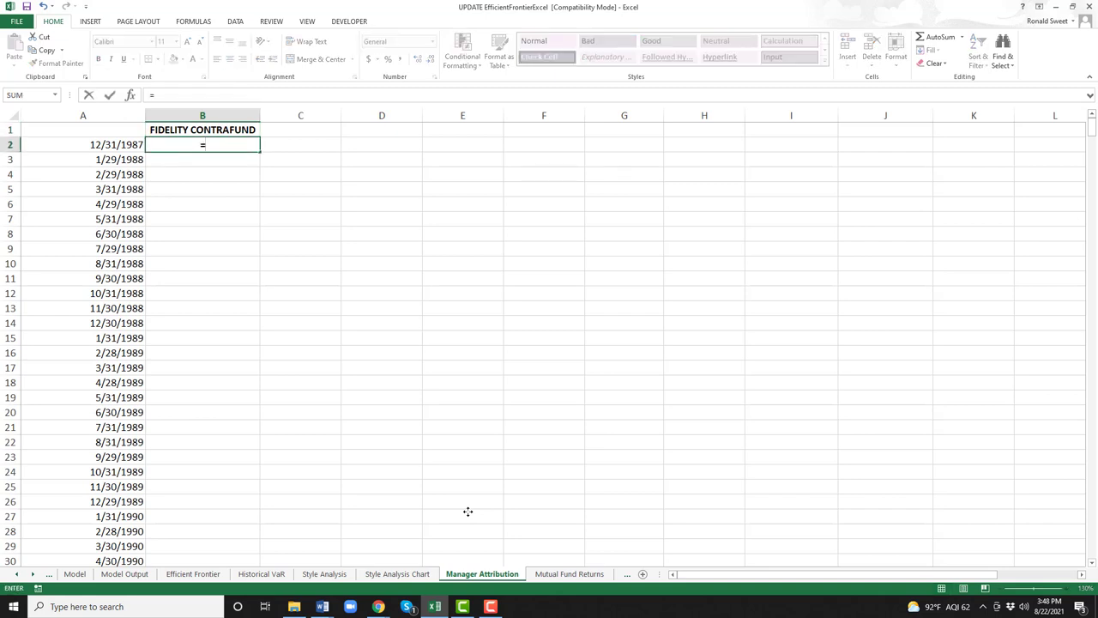
left_click(568, 574)
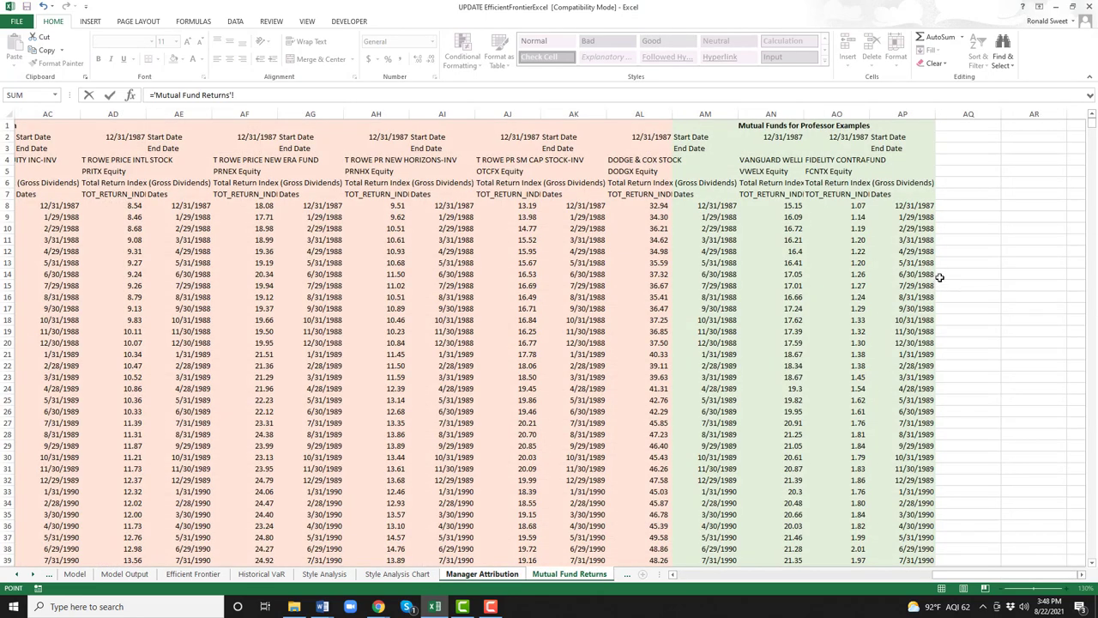
left_click(843, 205)
key("Return")
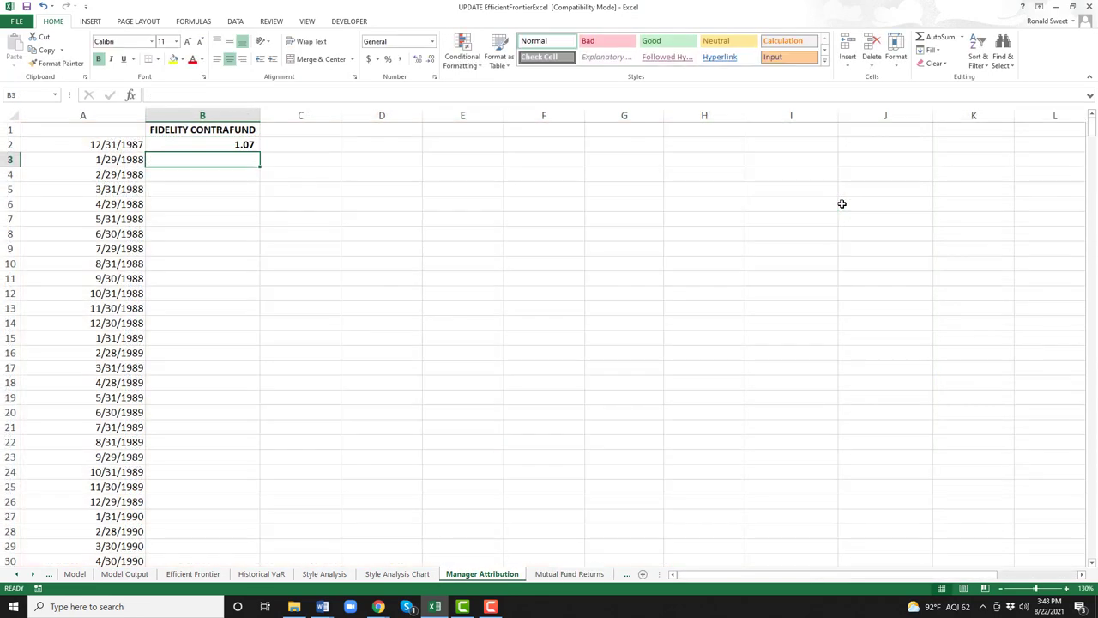
Remove the bold formatting from the fund value in B2 and the fund heading in B1.
left_click(97, 58)
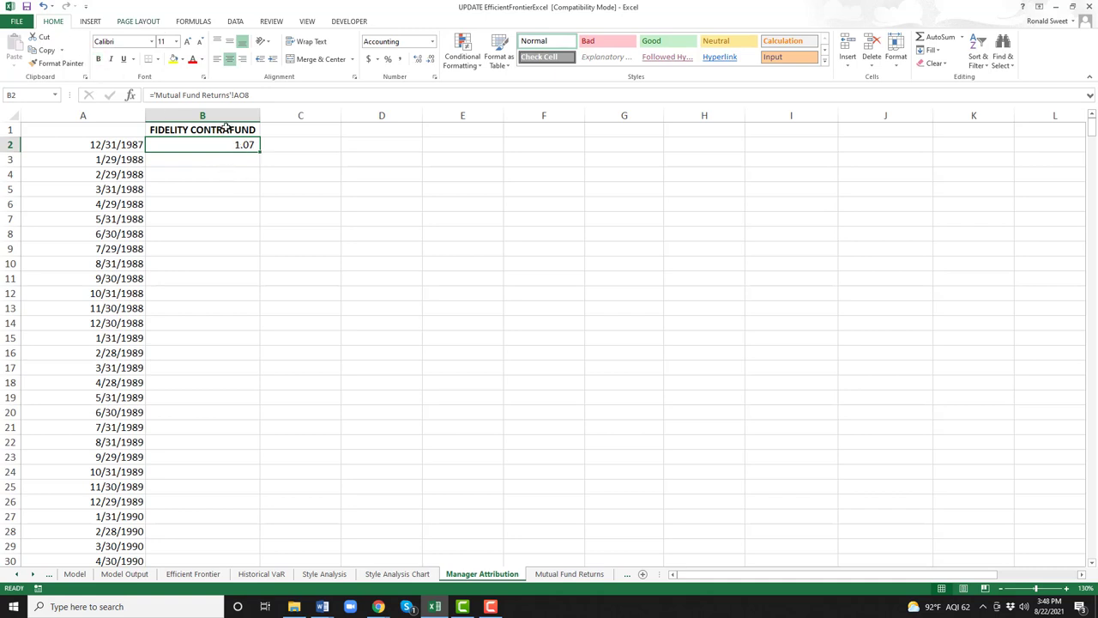
left_click(232, 129)
left_click(98, 58)
Fill the fund value formula in B2 down column B alongside all the dates.
left_click(248, 146)
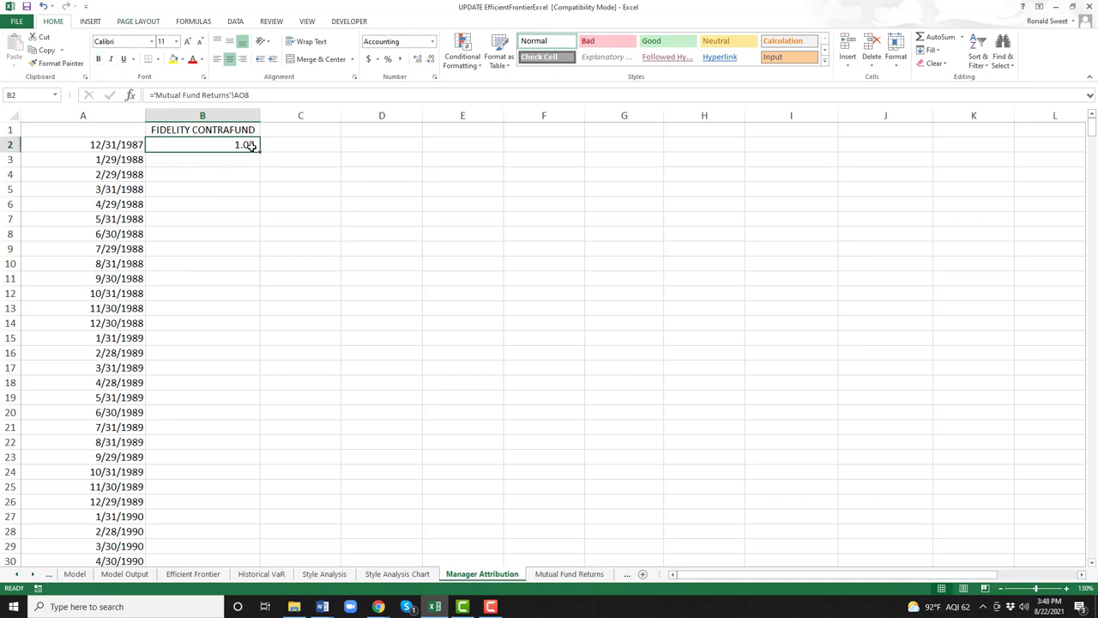
double_click(259, 150)
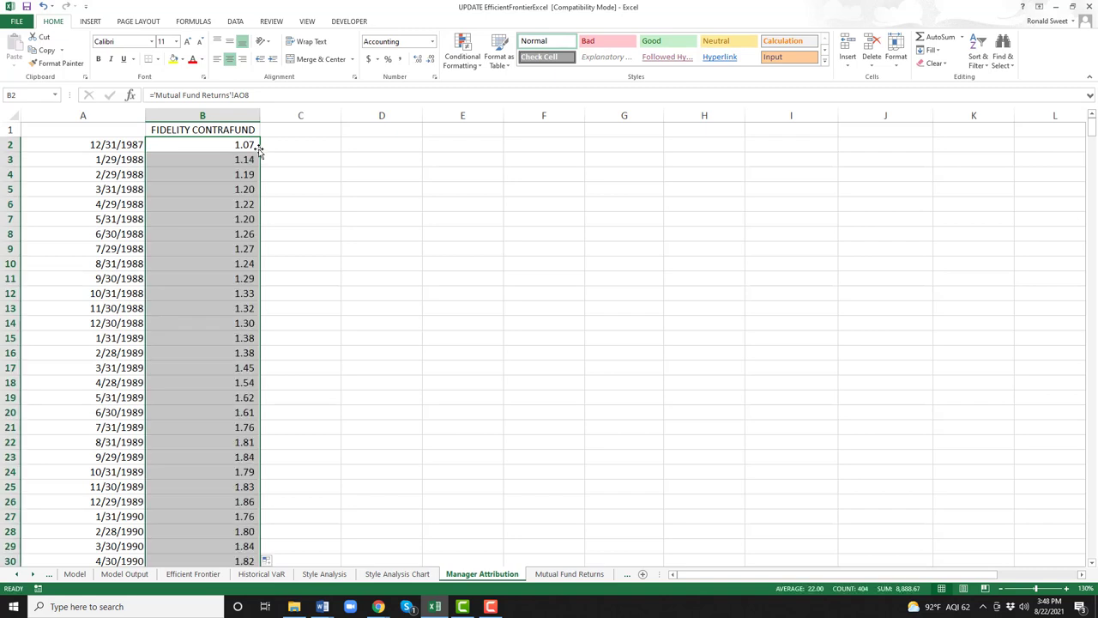
key("Up")
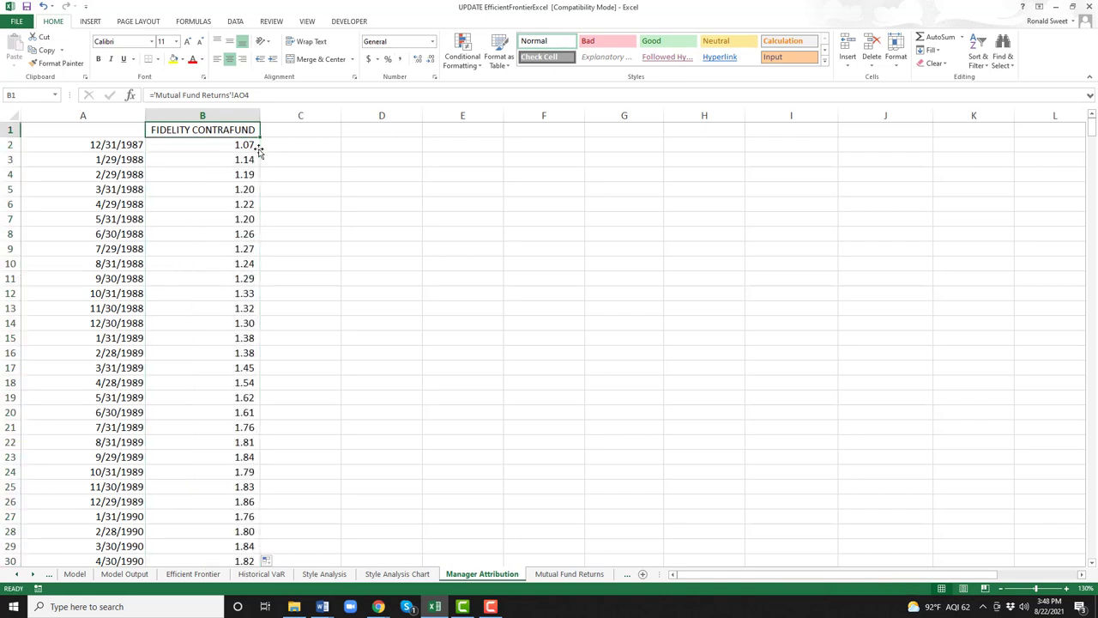
Enter the heading Return in cell C1.
key("Right")
type("Return")
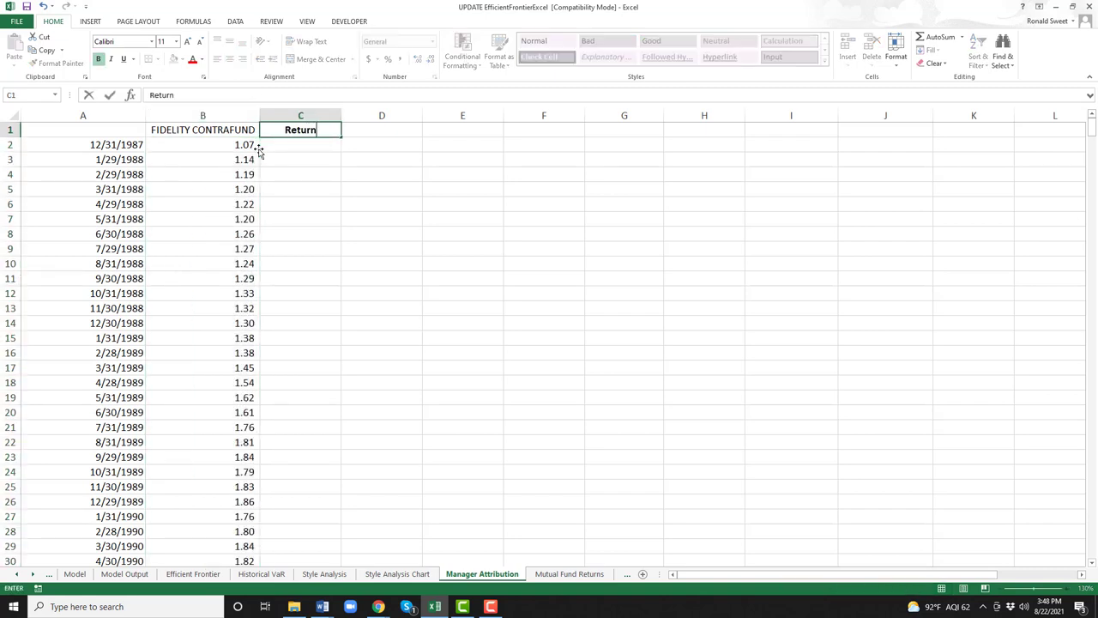
key("ctrl+Return")
Remove the bold formatting from header cells C1:V1 and keep them centre-aligned.
left_click(99, 58)
key("shift+Right")
key("shift+Right")
key("shift+Right")
key("shift+Right")
key("shift+Right")
key("shift+Right")
key("shift+Right")
key("shift+Right")
key("shift+Right")
key("shift+Right")
key("shift+Right")
key("shift+Right")
key("shift+Right")
key("shift+Right")
key("shift+Right")
key("shift+Right")
key("shift+Right")
key("shift+Right")
key("shift+Right")
key("shift+Right")
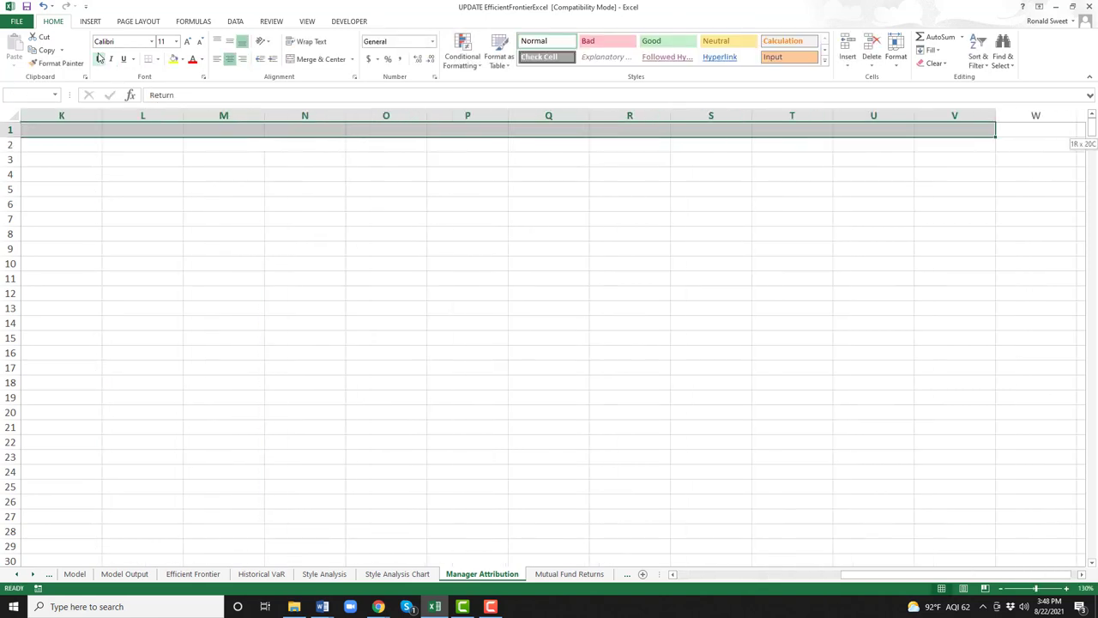
left_click(99, 58)
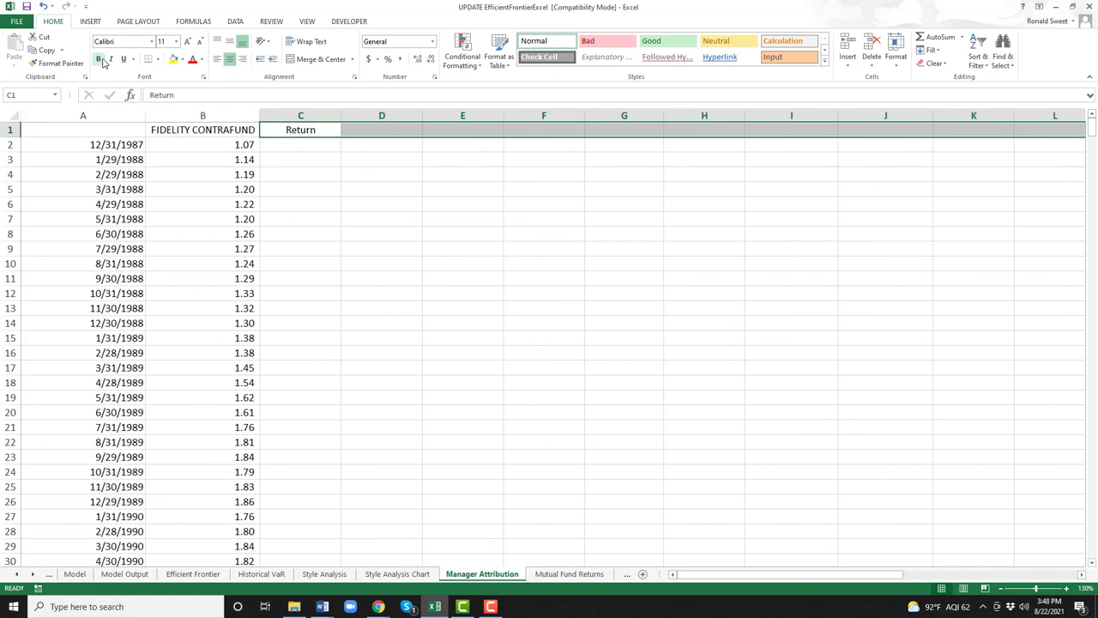
left_click(228, 60)
left_click(226, 60)
Examine the first two fund values in B2 and B3, and select C3 in the Return column.
key("Down")
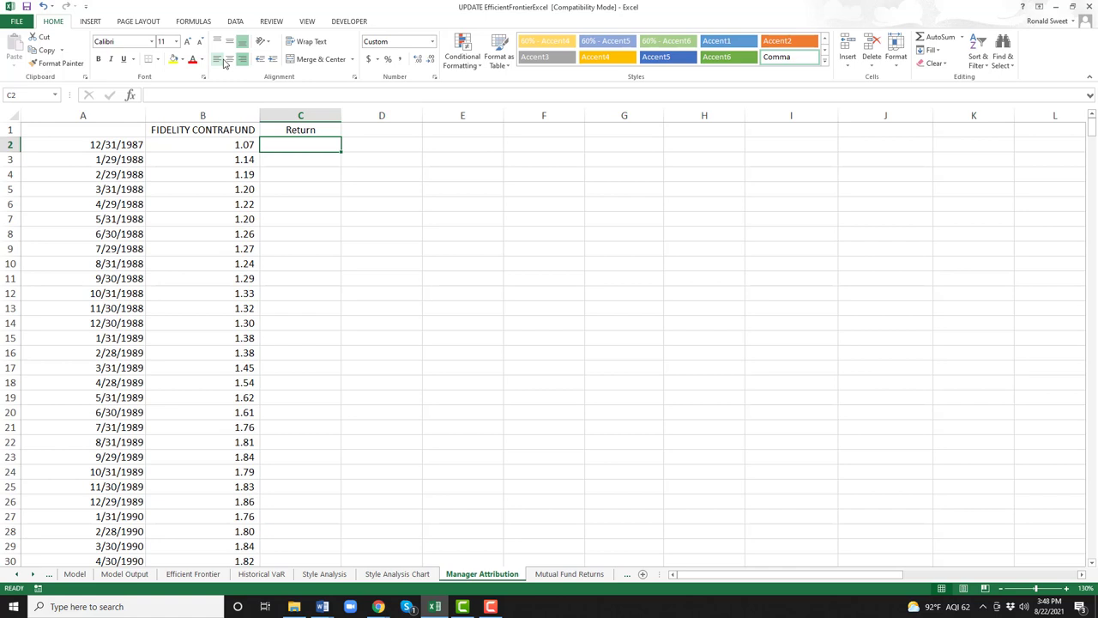
key("Left")
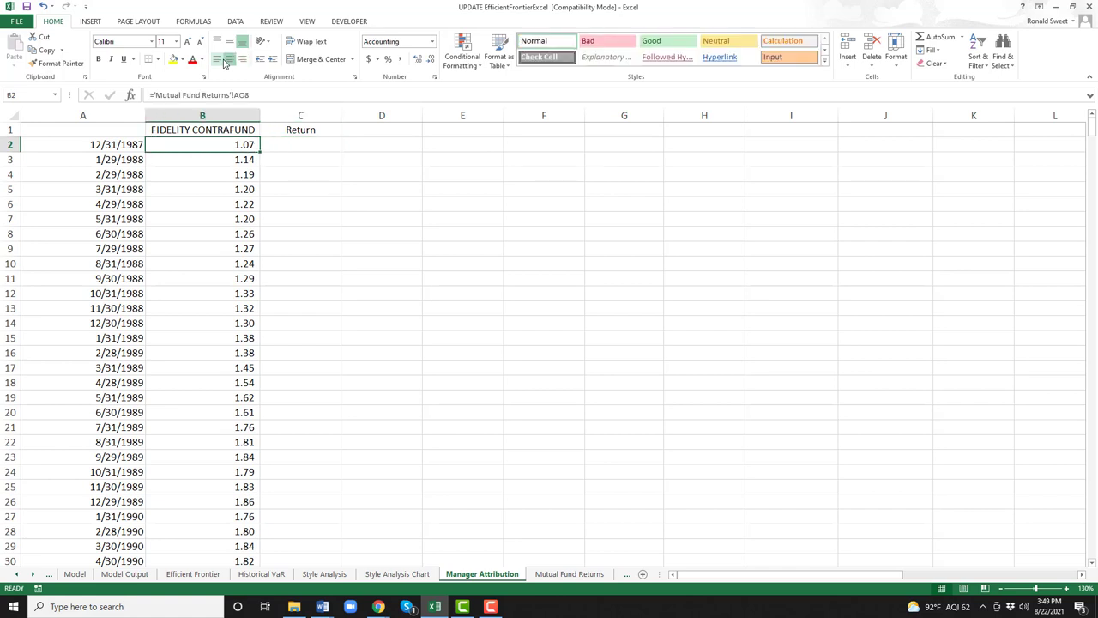
key("Down")
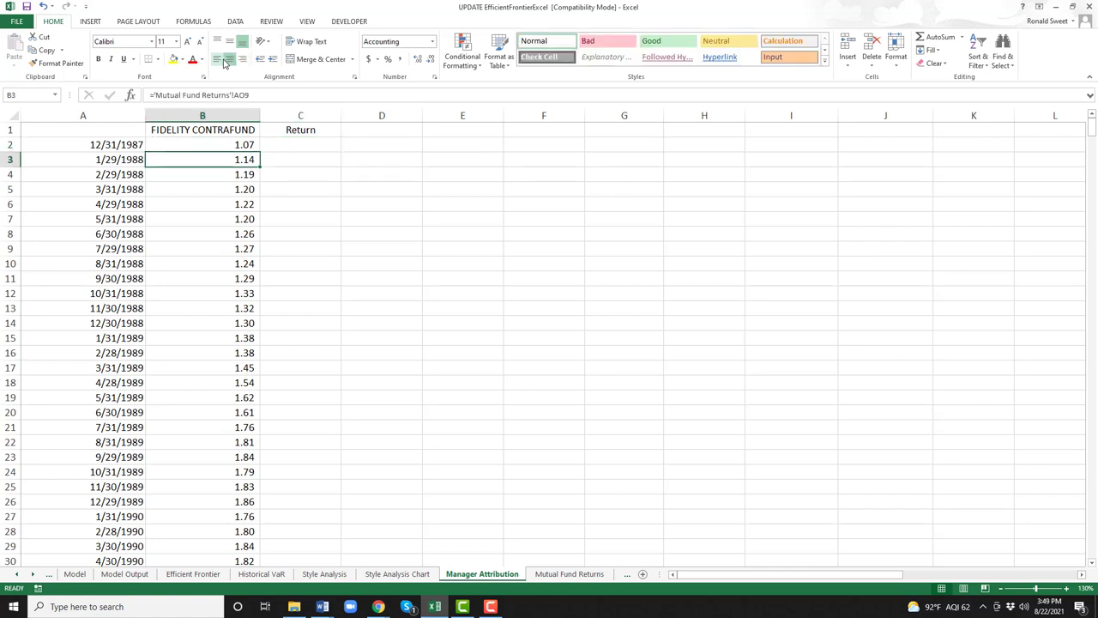
key("Up")
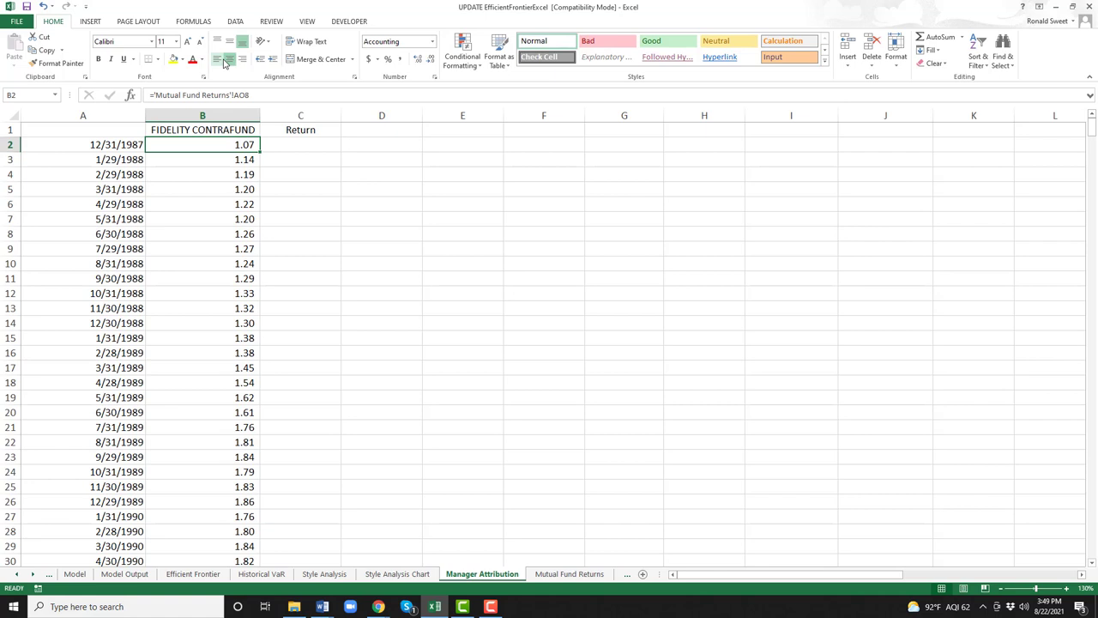
key("Right")
key("Left")
key("Left")
key("Right")
key("Right")
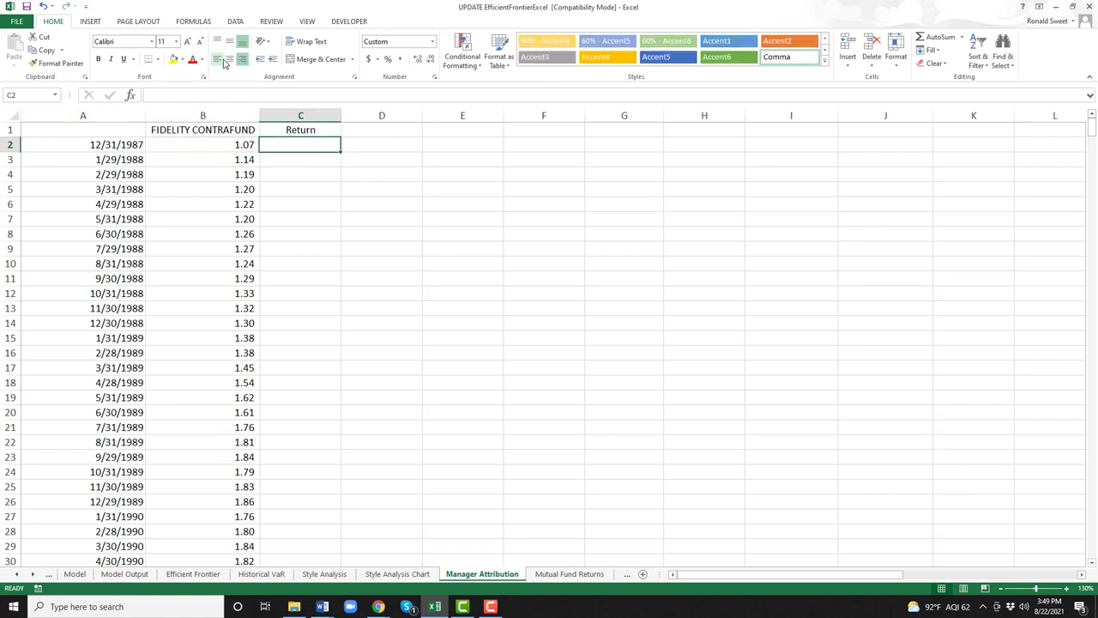
key("Down")
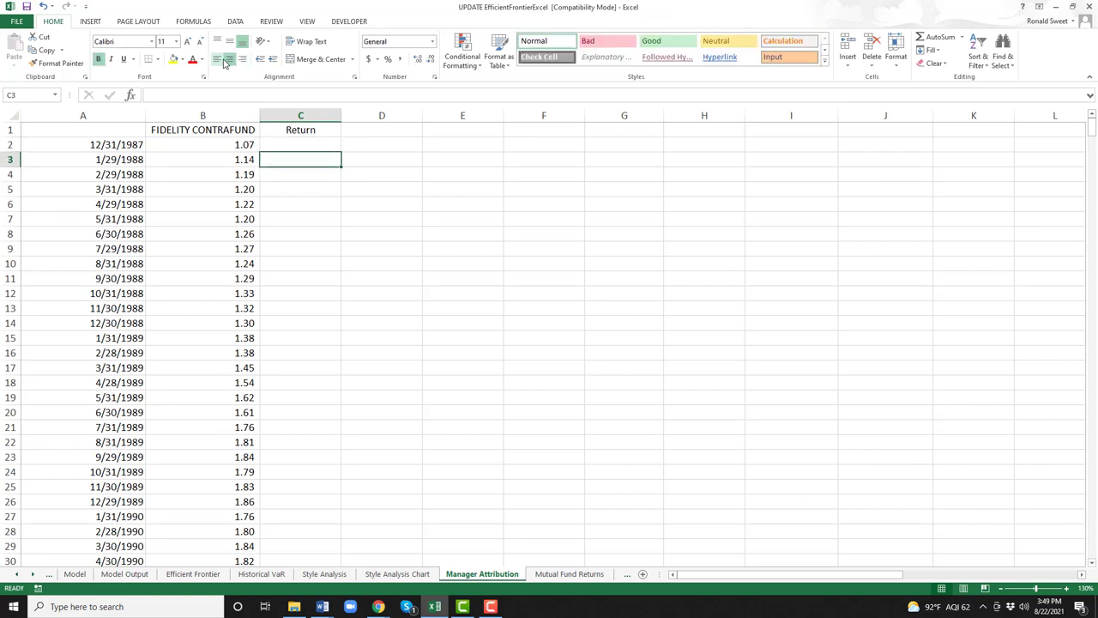
Enter the formula =B3/B2-1 in C3 to compute the fund's first monthly return.
type("=")
key("Left")
type("/")
key("Left")
key("Up")
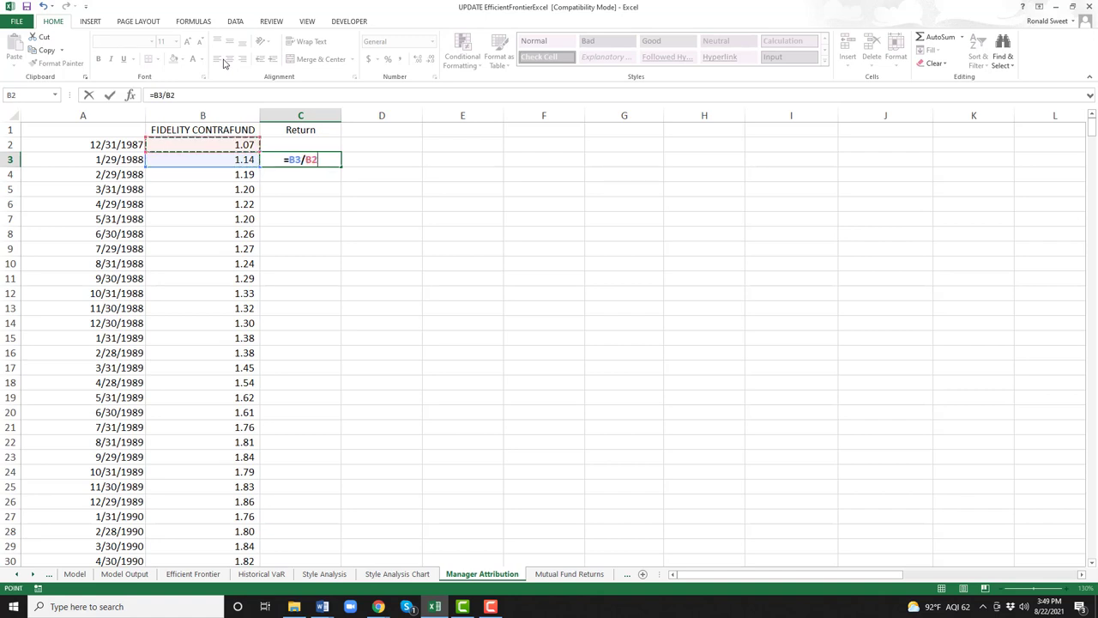
type("-1")
key("Return")
key("Up")
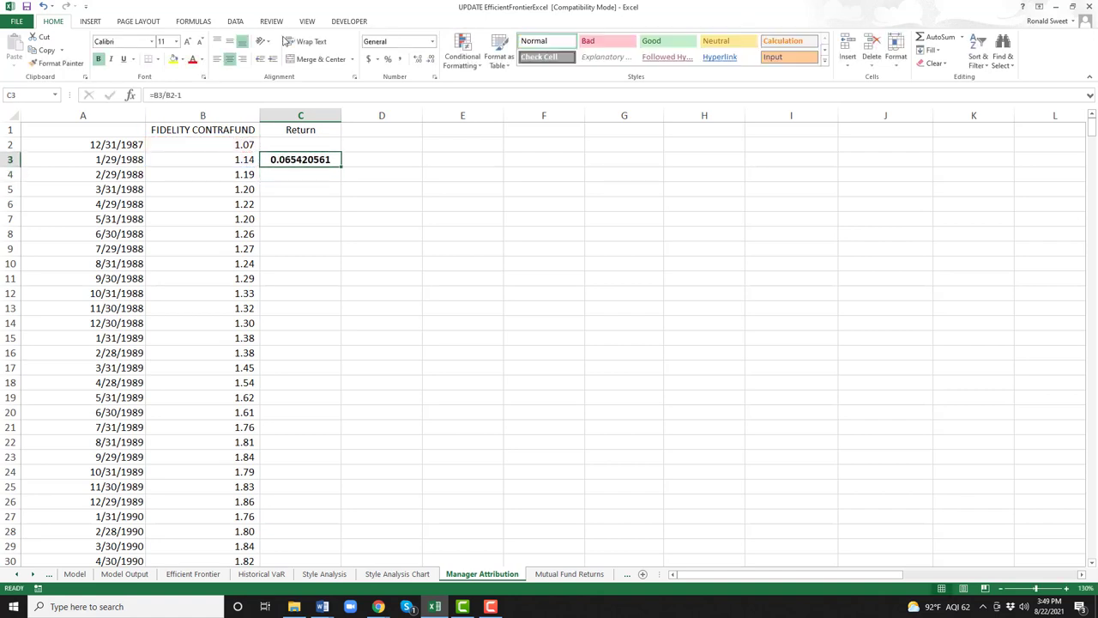
Format C3 as a percentage with two decimal places, right-aligned and without bold.
left_click(388, 58)
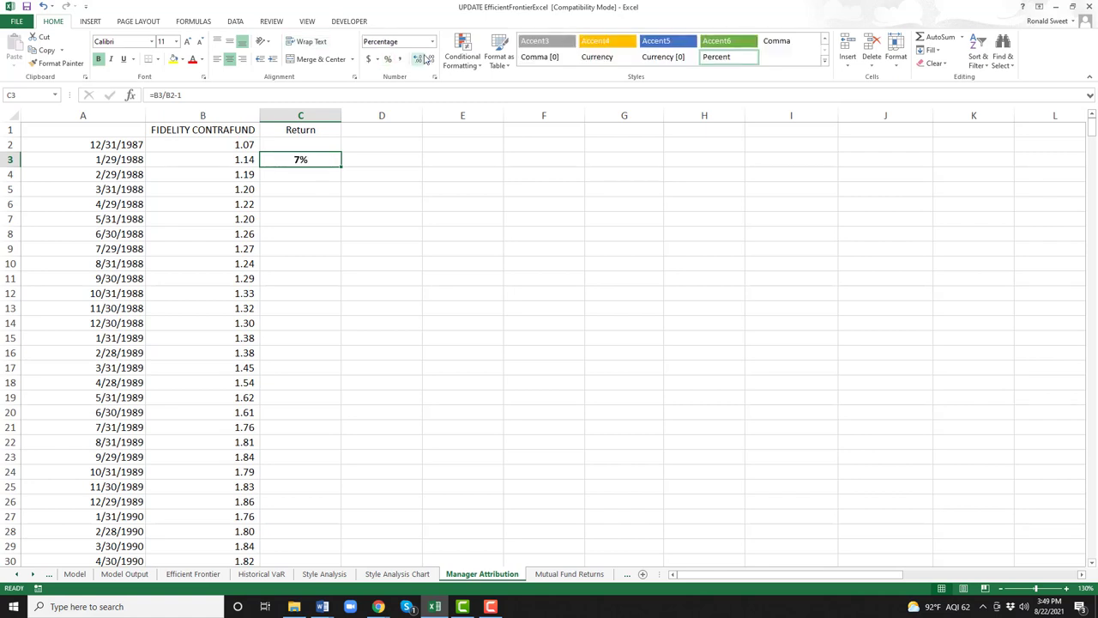
double_click(418, 58)
left_click(243, 59)
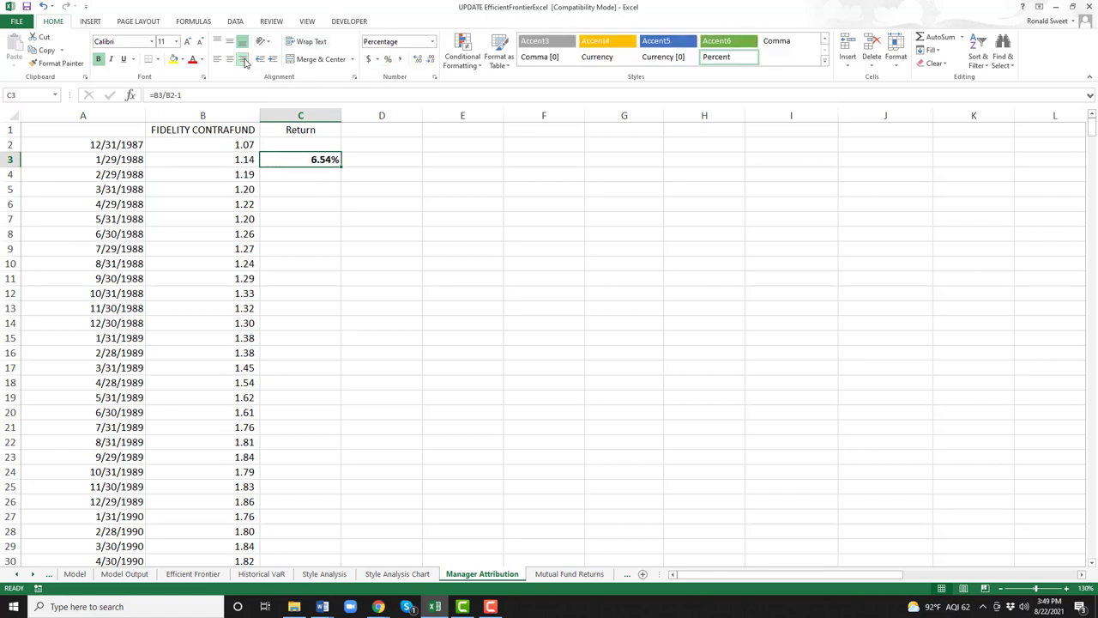
left_click(98, 59)
Fill the return formula from C3 down column C alongside all the dates.
double_click(341, 166)
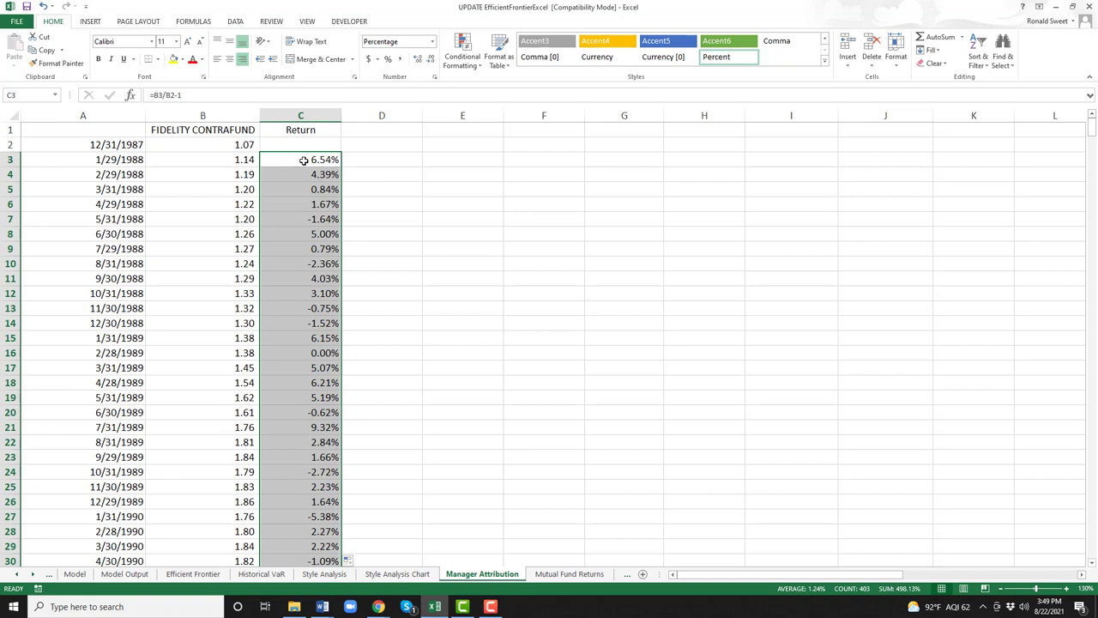
key("ctrl+z")
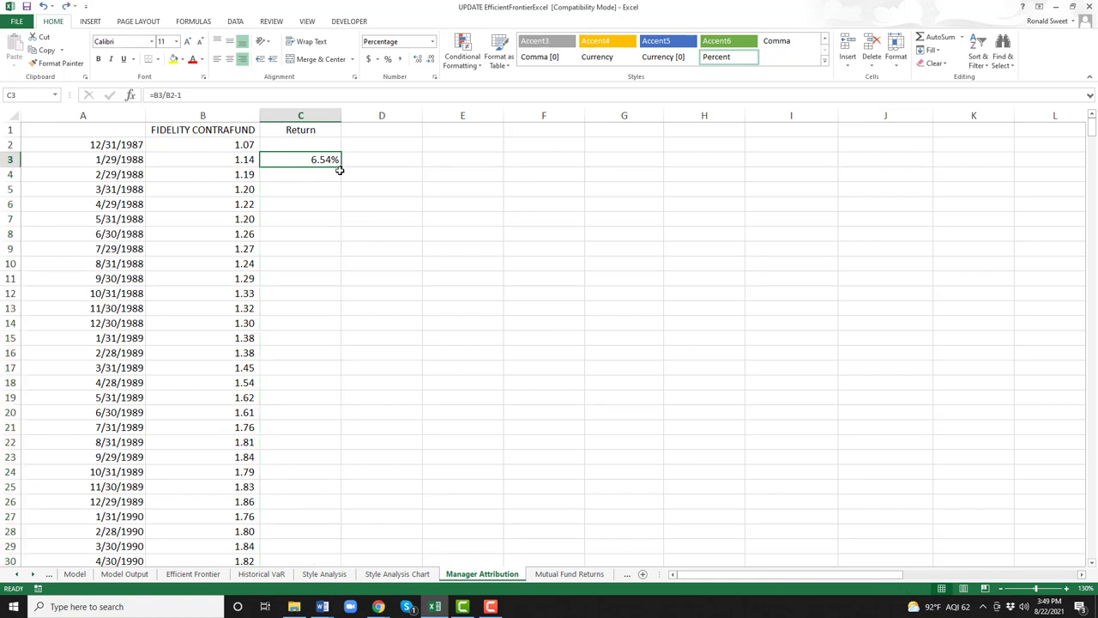
double_click(340, 166)
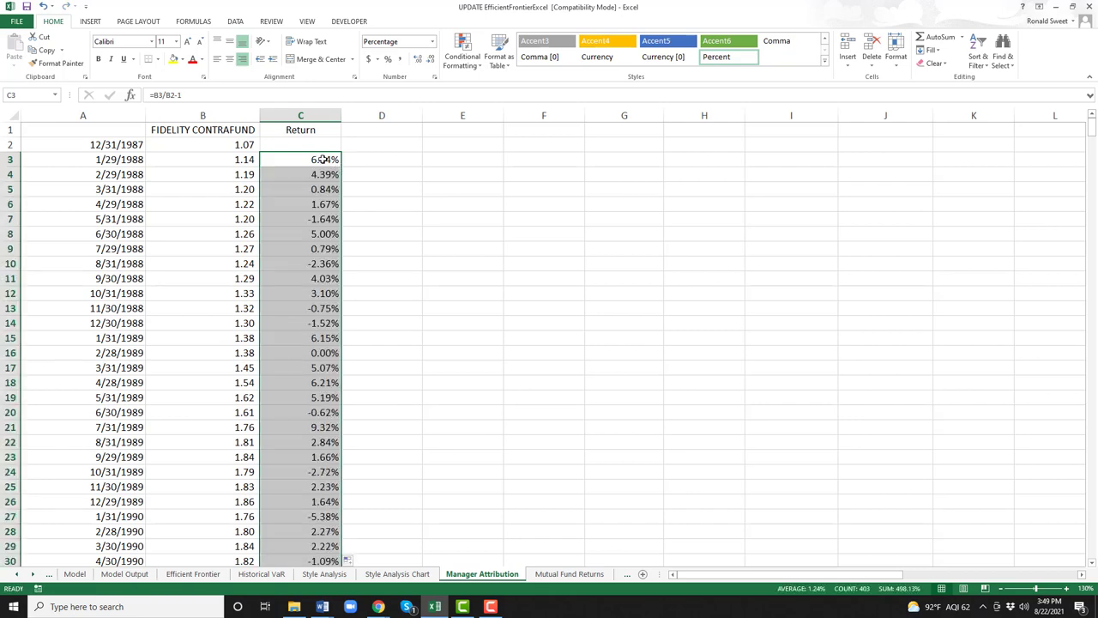
left_click(307, 159)
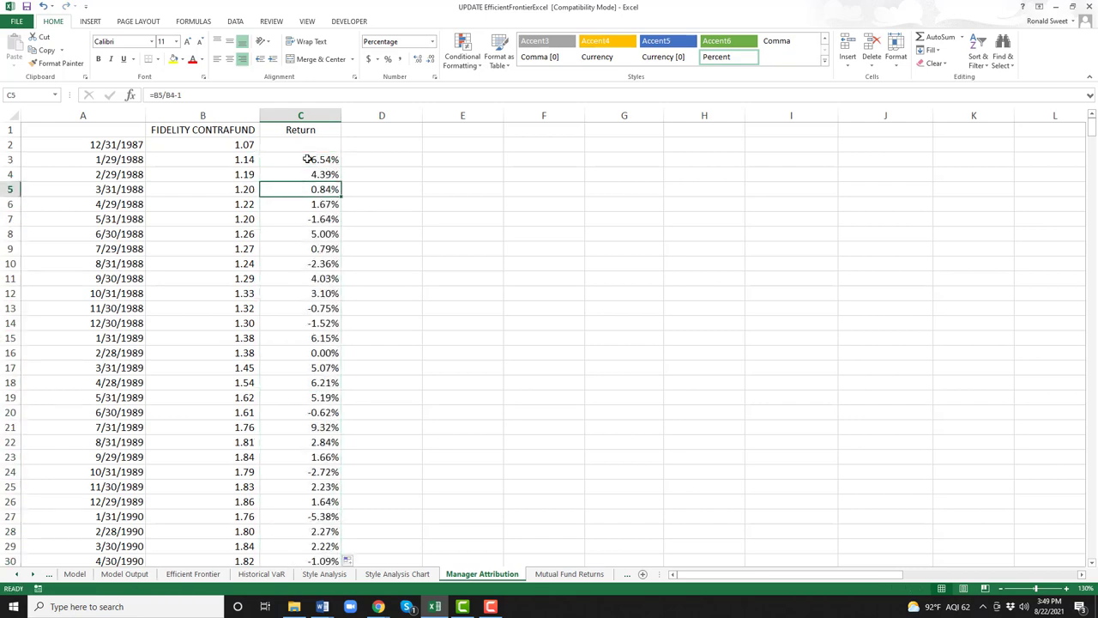
Examine the filled Return column from its first value to its last rows to check the formulas.
key("ctrl+Down")
key("ctrl+Up")
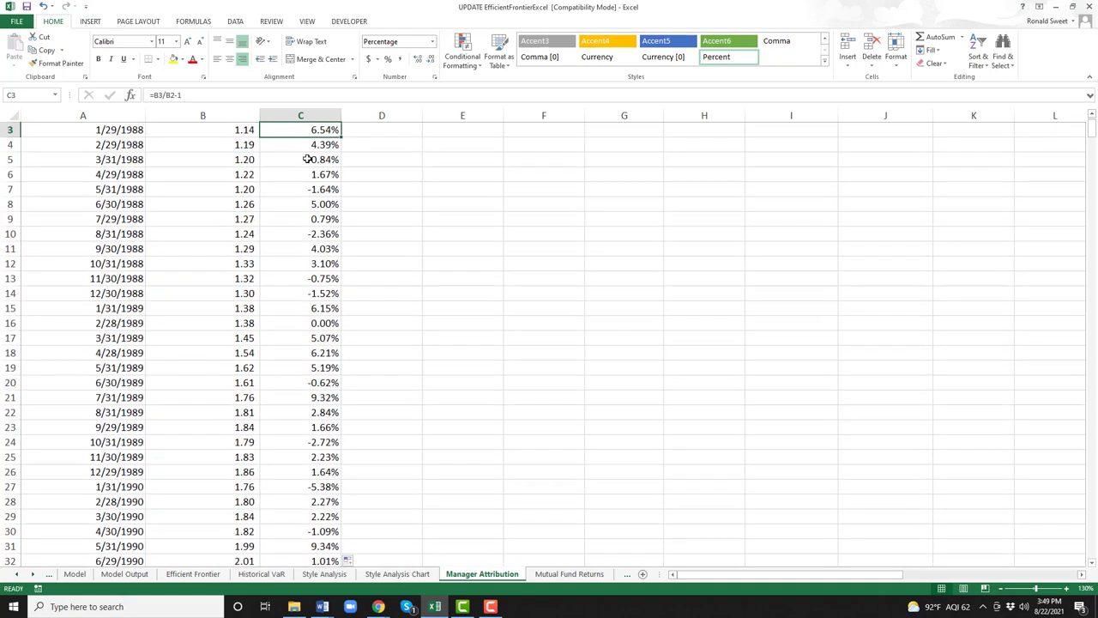
key("ctrl+Down")
key("ctrl+Up")
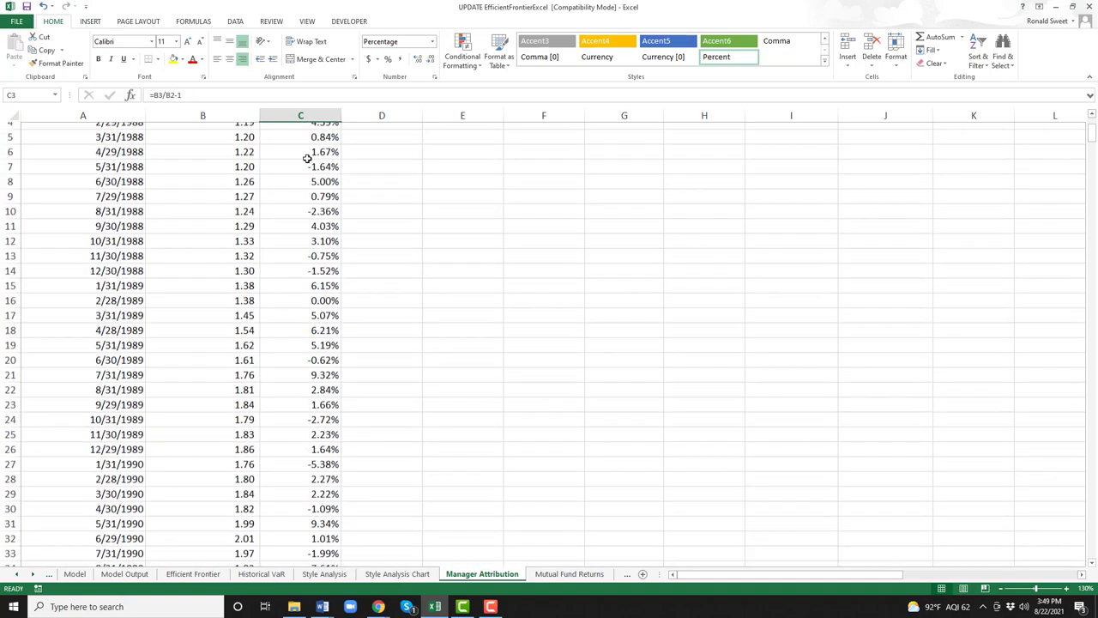
key("ctrl+Down")
key("Up")
key("Up")
key("Up")
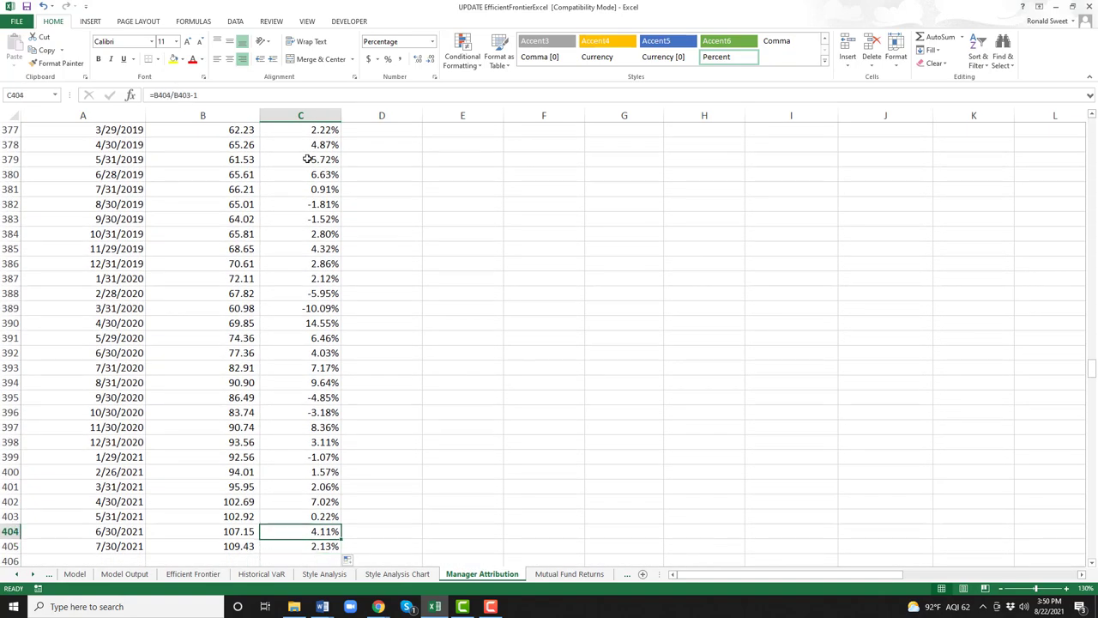
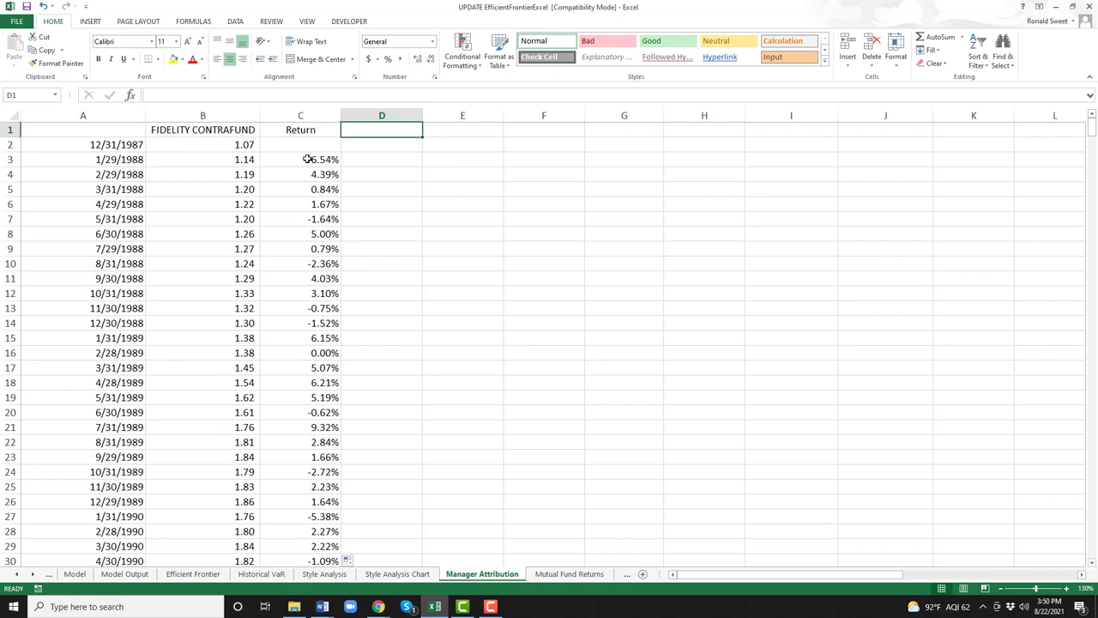
Link header cell D1 to the S&P 500 INDEX heading in B6 of the Asset Return Paste Values sheet.
type("=")
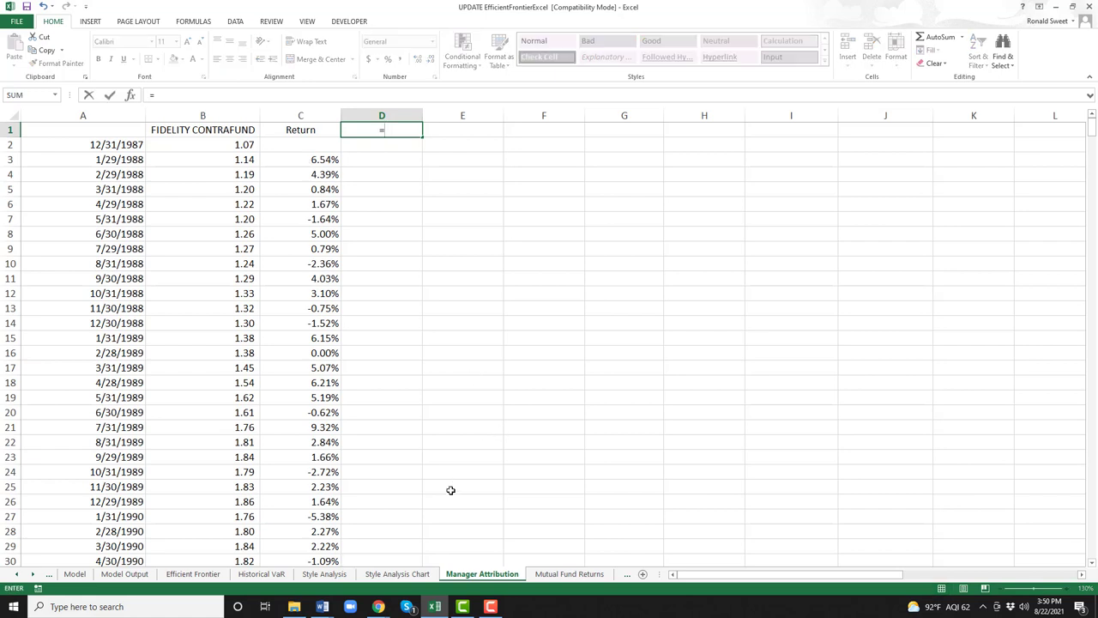
left_click(32, 574)
left_click(32, 574)
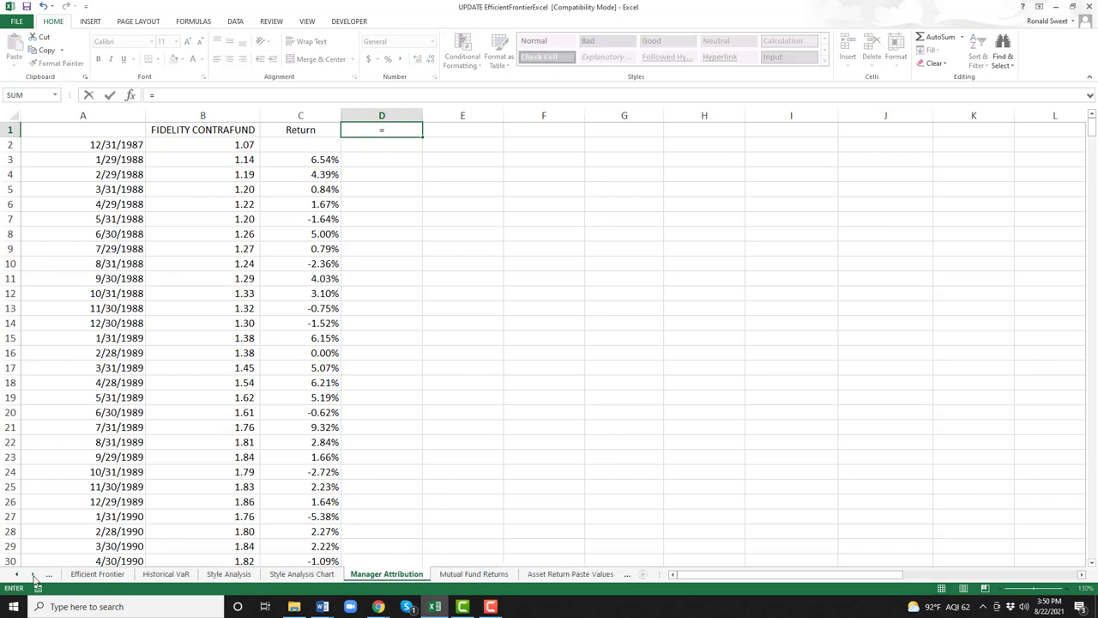
left_click(32, 574)
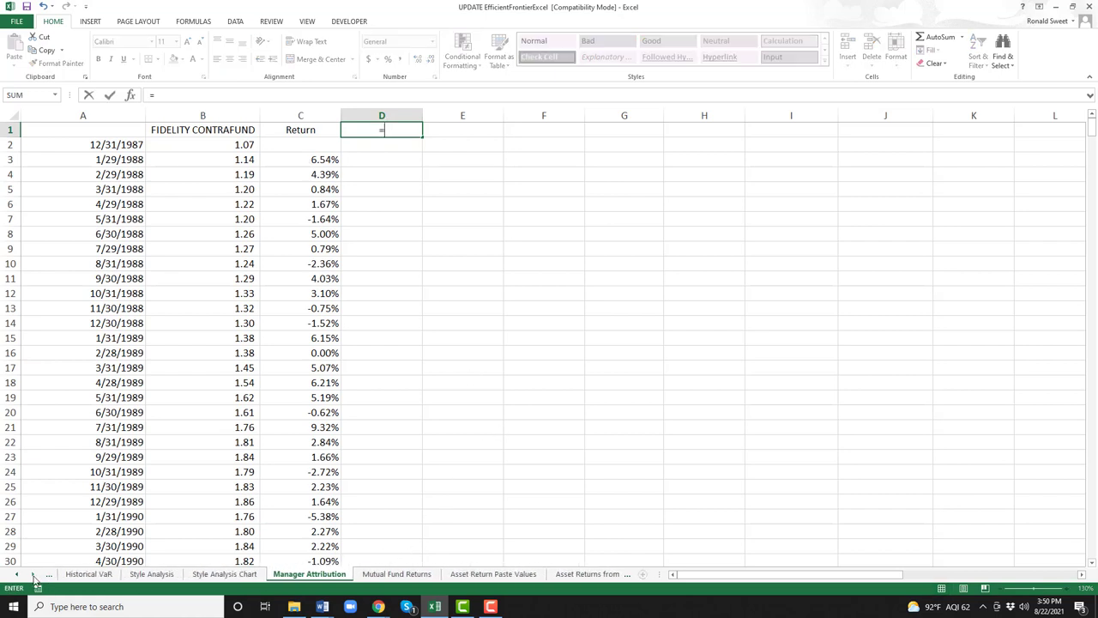
left_click(494, 574)
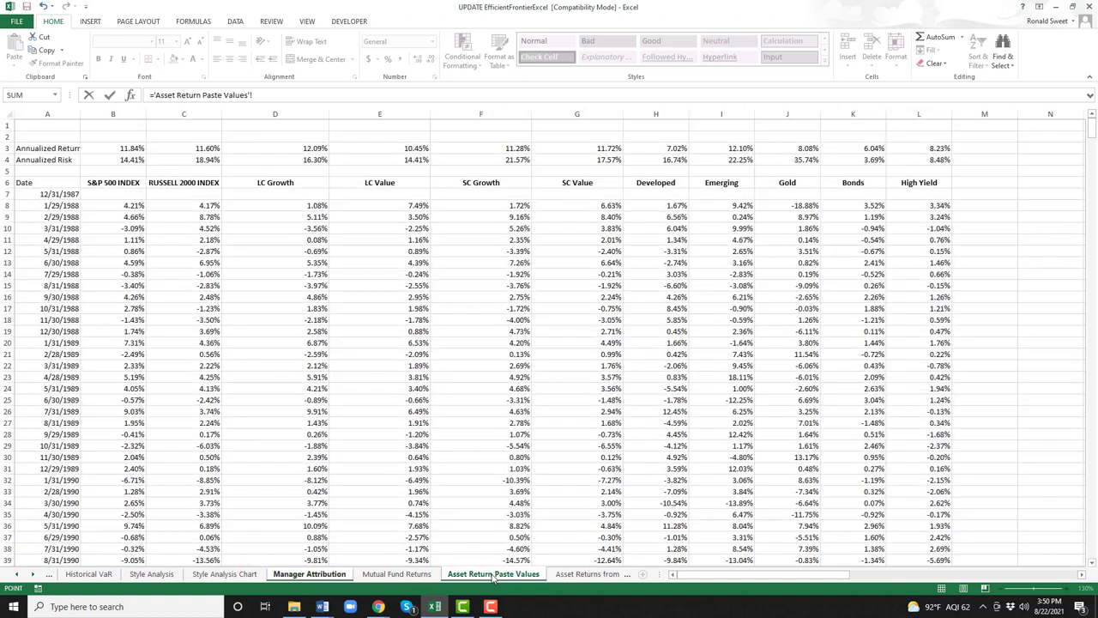
left_click(100, 182)
key("Return")
key("Up")
Copy the linked heading in D1 across D1:N1 to bring in all the asset class names.
key("ctrl+c")
key("shift+Right")
key("shift+Right")
key("shift+Right")
key("shift+Right")
key("shift+Right")
key("shift+Right")
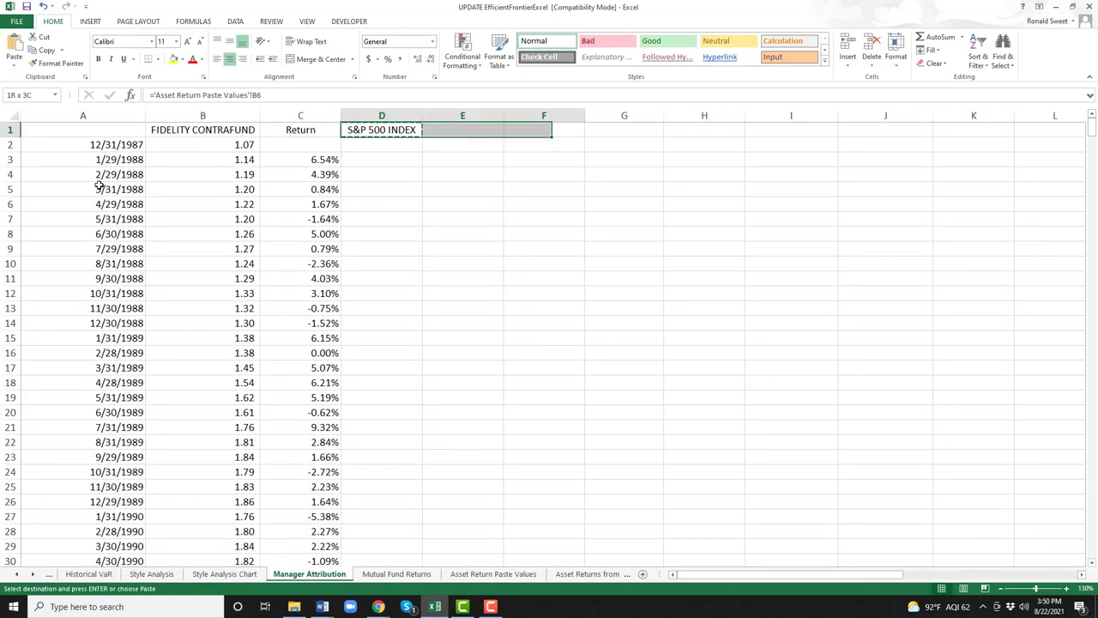
key("shift+Right")
key("shift+Right")
key("shift+Right")
key("shift+Right")
key("Return")
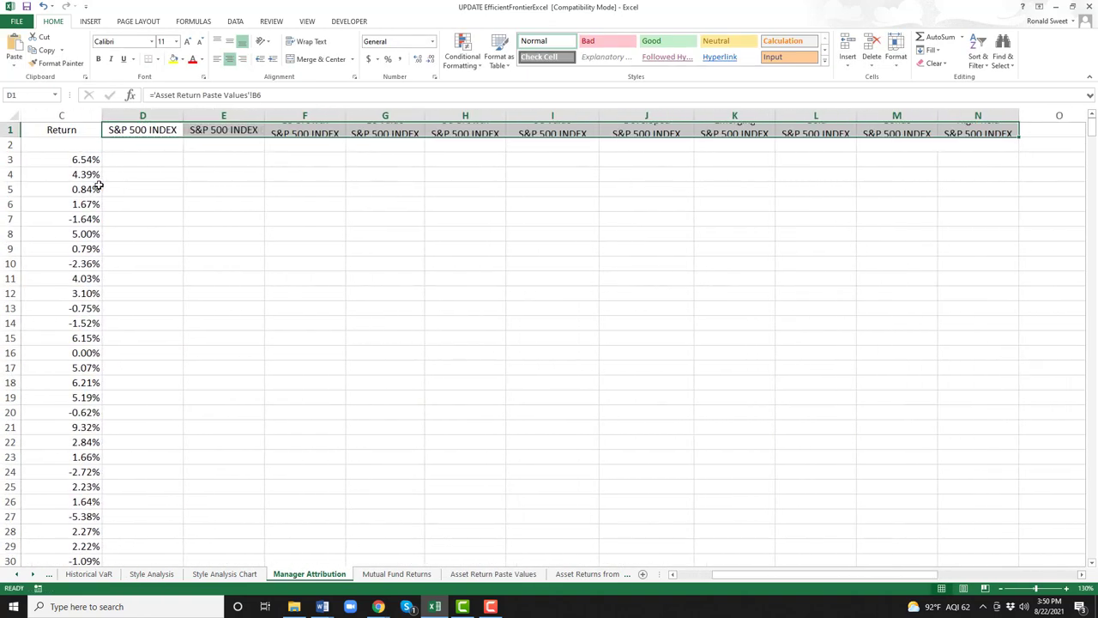
Re-enter the heading link in D1 so it refers to 'Asset Return Paste Values'!B6.
type("=")
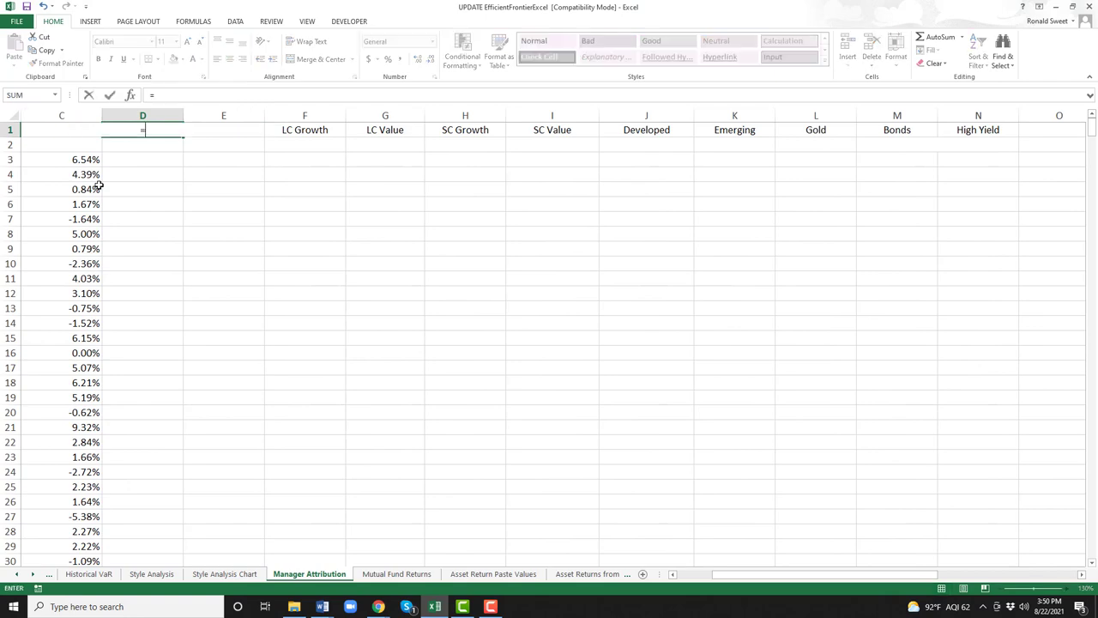
left_click(467, 573)
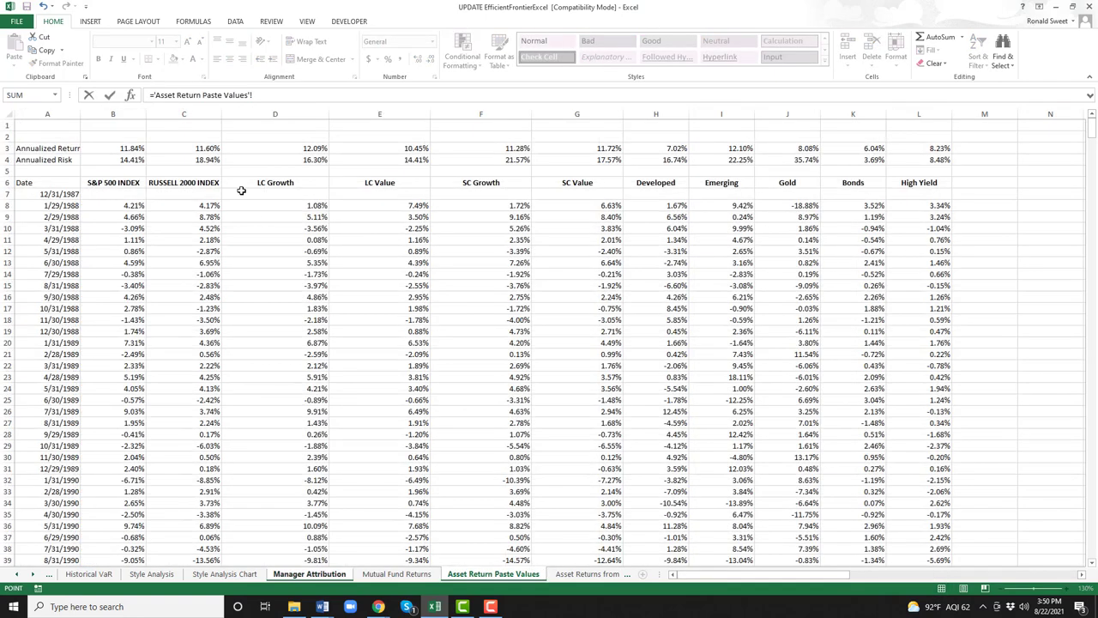
left_click(103, 182)
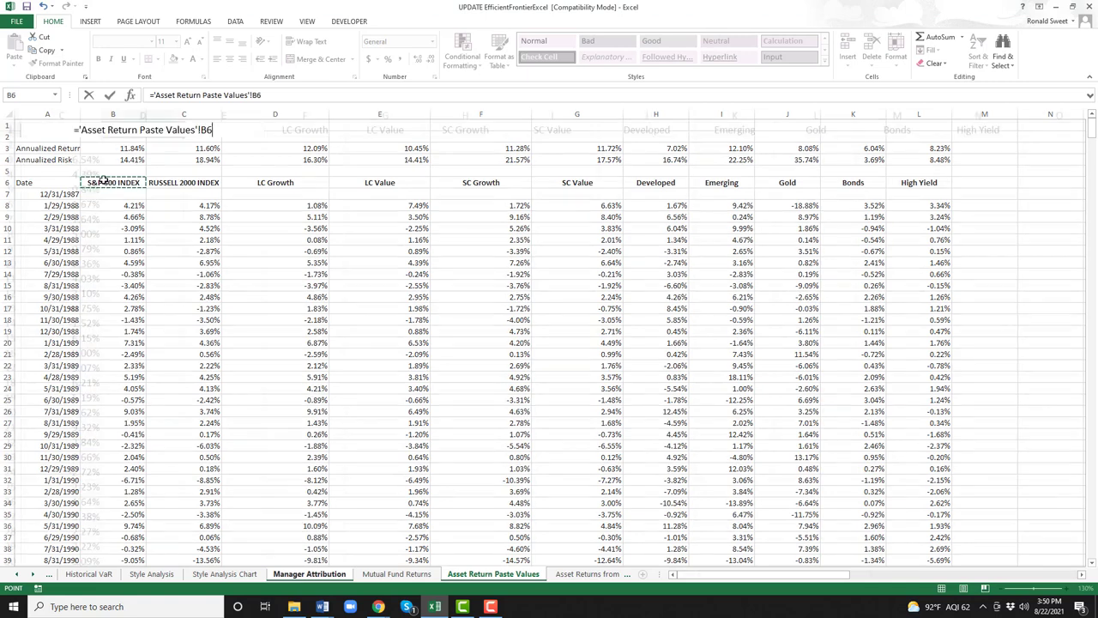
key("Return")
key("Up")
Copy the re-entered D1 heading link over D1:N1 again and check the first headings.
key("ctrl+c")
key("shift+Right")
key("shift+Right")
key("shift+Right")
key("shift+Right")
key("shift+Right")
key("shift+Right")
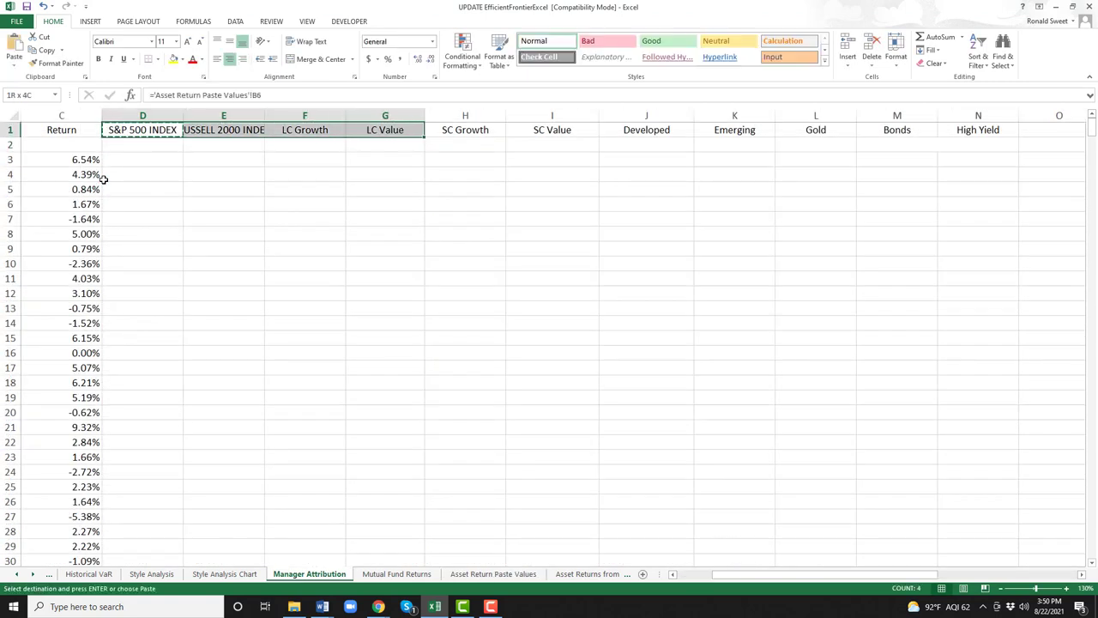
key("shift+Right")
key("shift+Right")
key("shift+Right")
key("shift+Right")
key("Return")
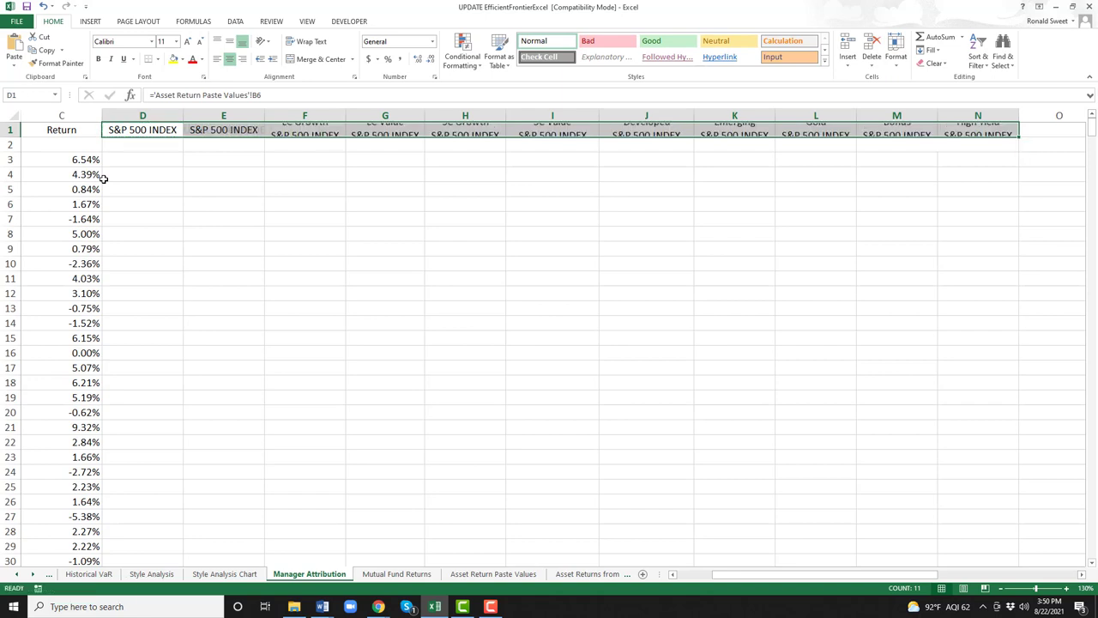
key("Right")
key("Right")
key("Left")
key("Left")
key("Left")
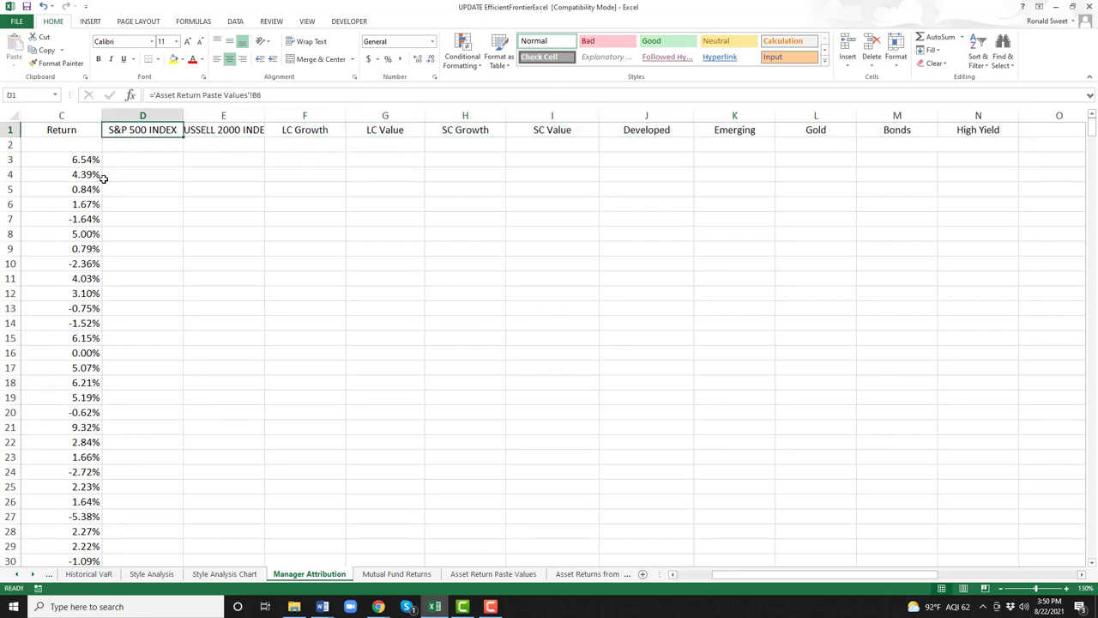
Start a CORREL formula in D2 with the fund returns C3:C405 as its first array.
key("Down")
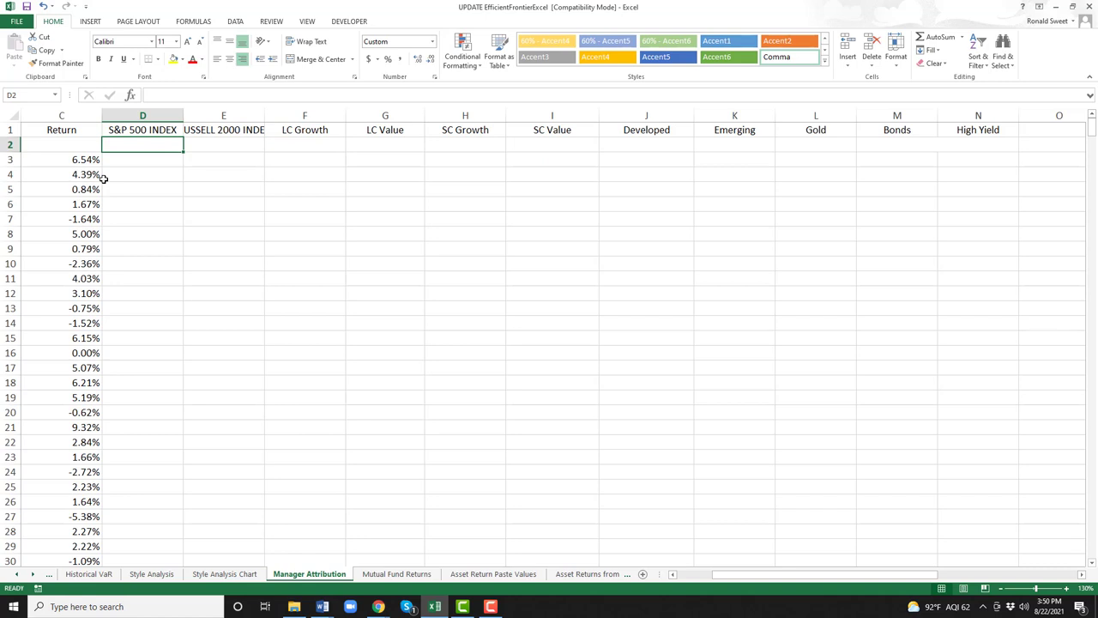
type("=")
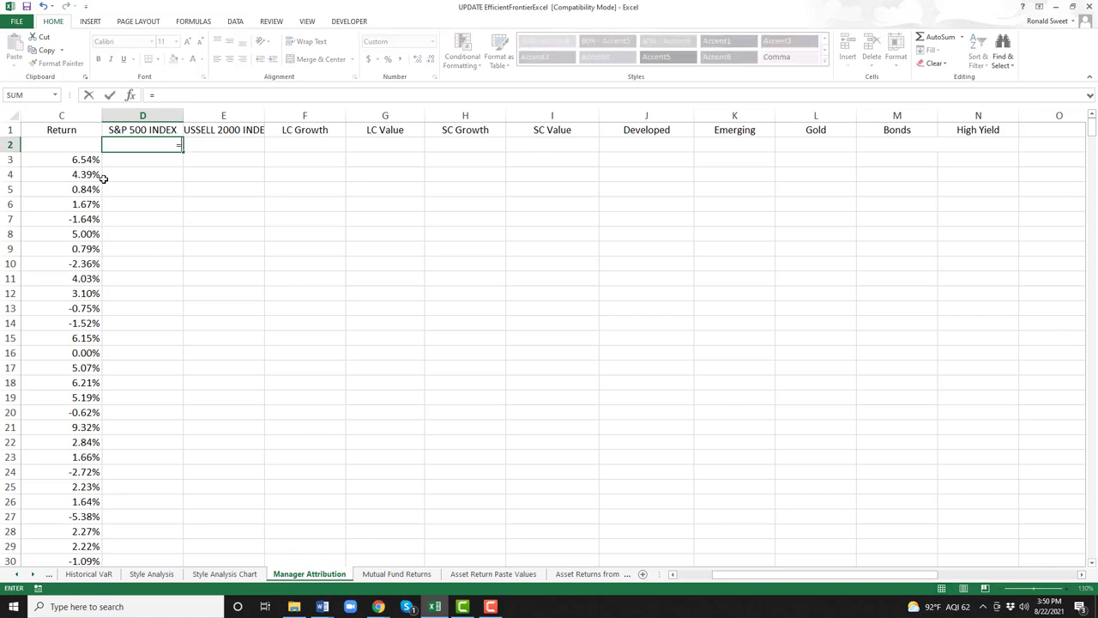
type("co")
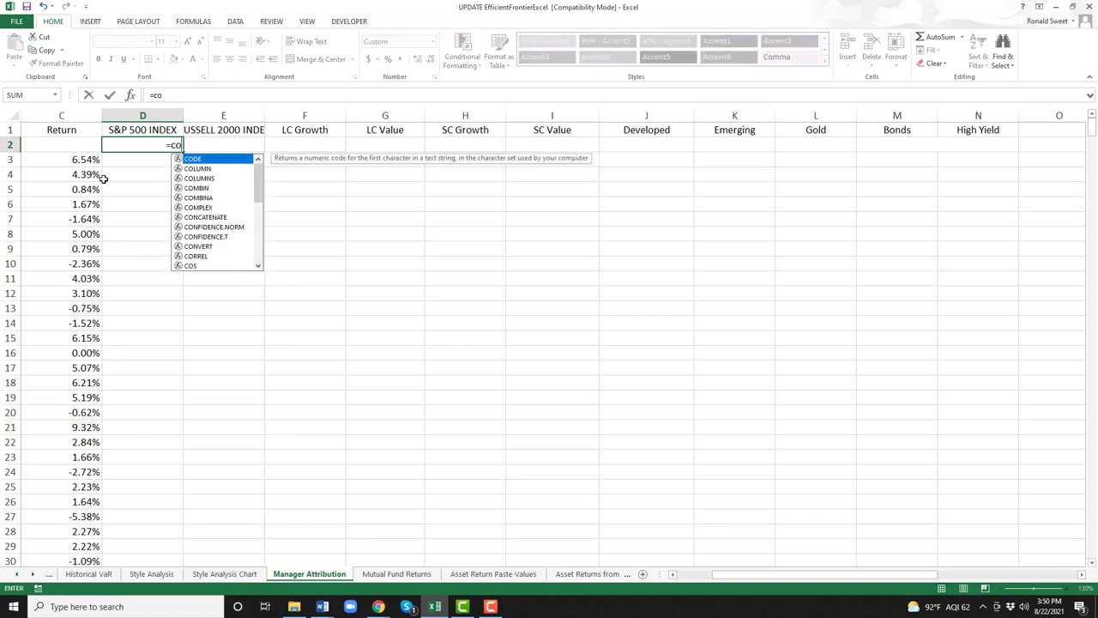
type("rrel")
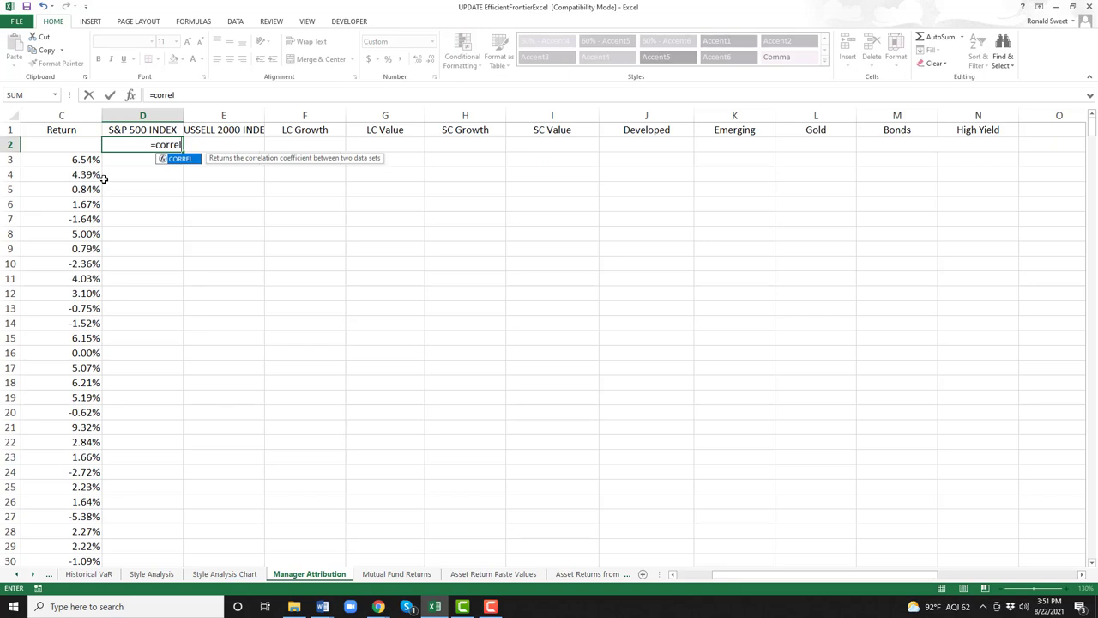
type("(")
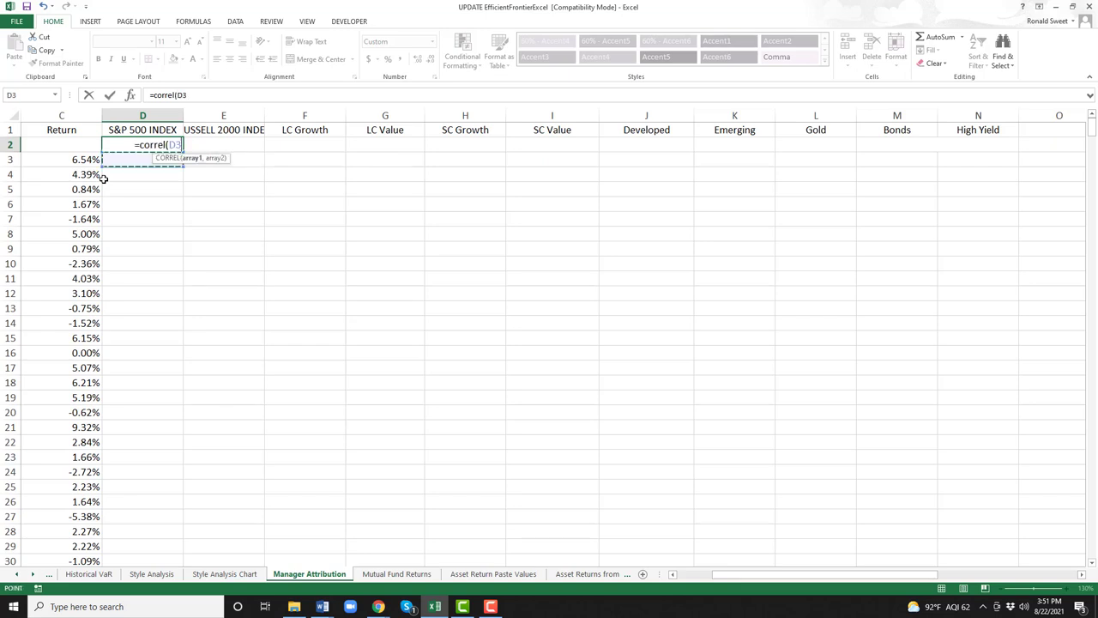
key("Left")
key("Down")
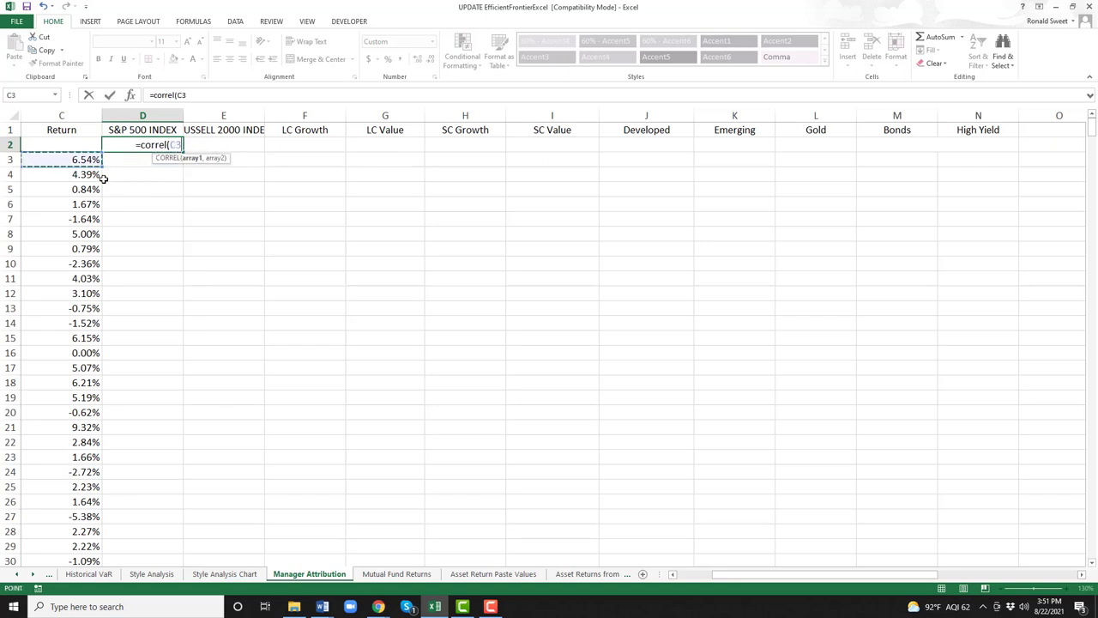
scroll(103, 178, "left", 2)
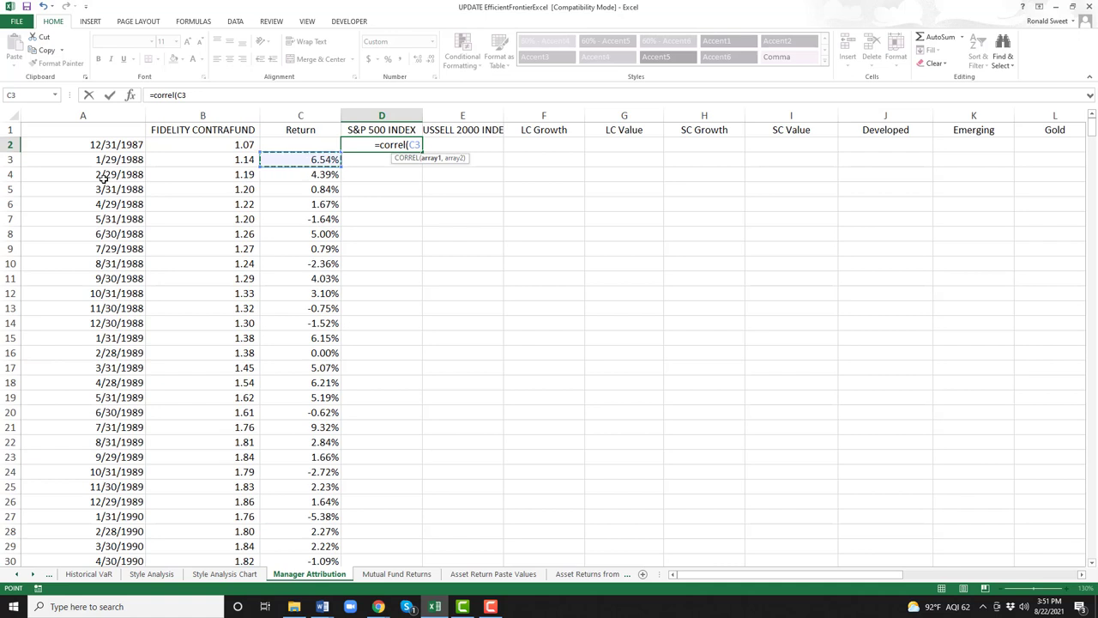
key("ctrl+shift+Down")
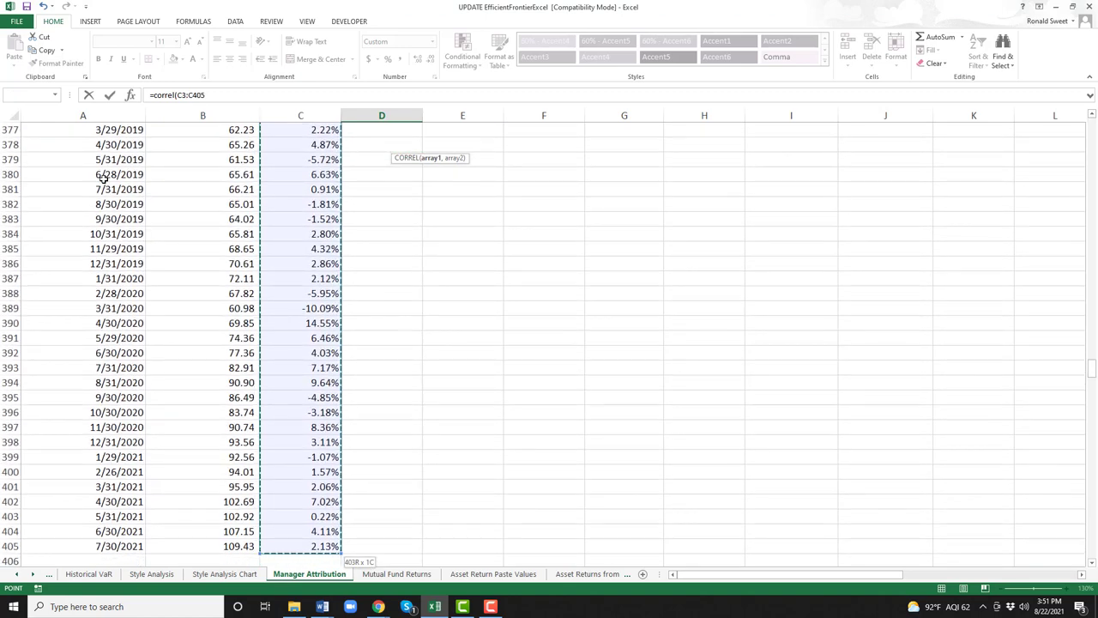
Complete the D2 correlation with 'Asset Return Paste Values'!B8:B410 as the second array and format the result in comma style.
type(",")
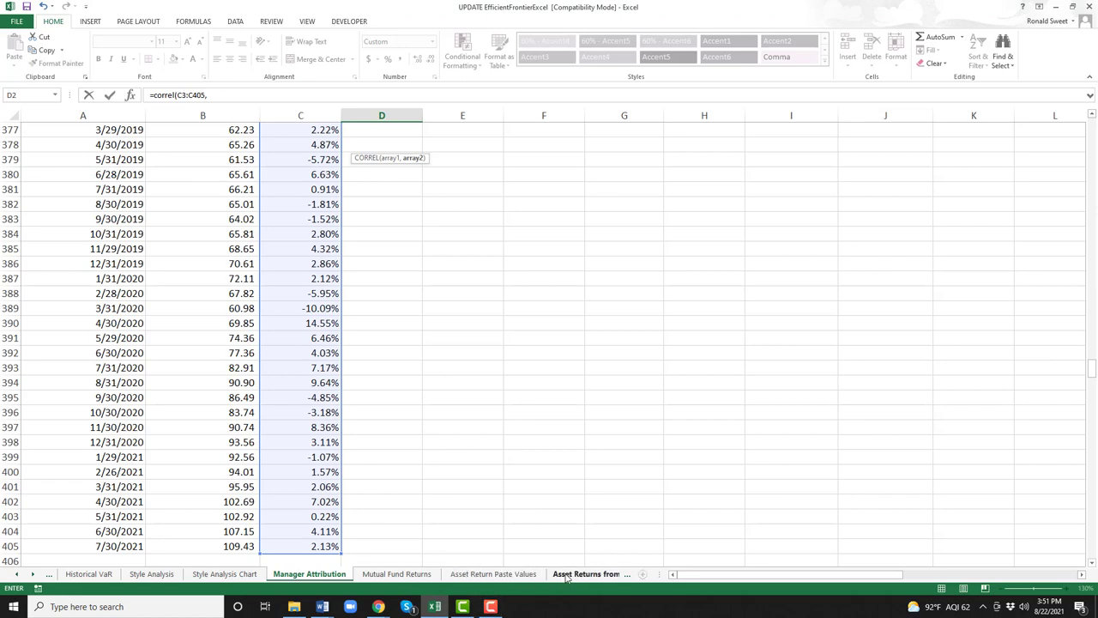
left_click(495, 574)
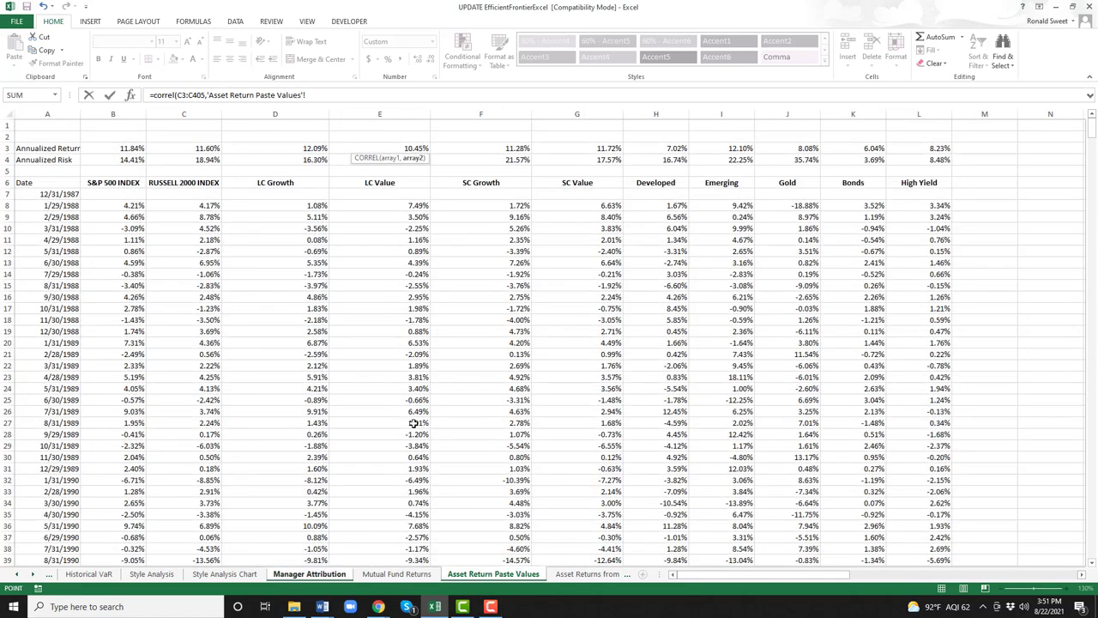
left_click(120, 206)
key("ctrl+shift+Down")
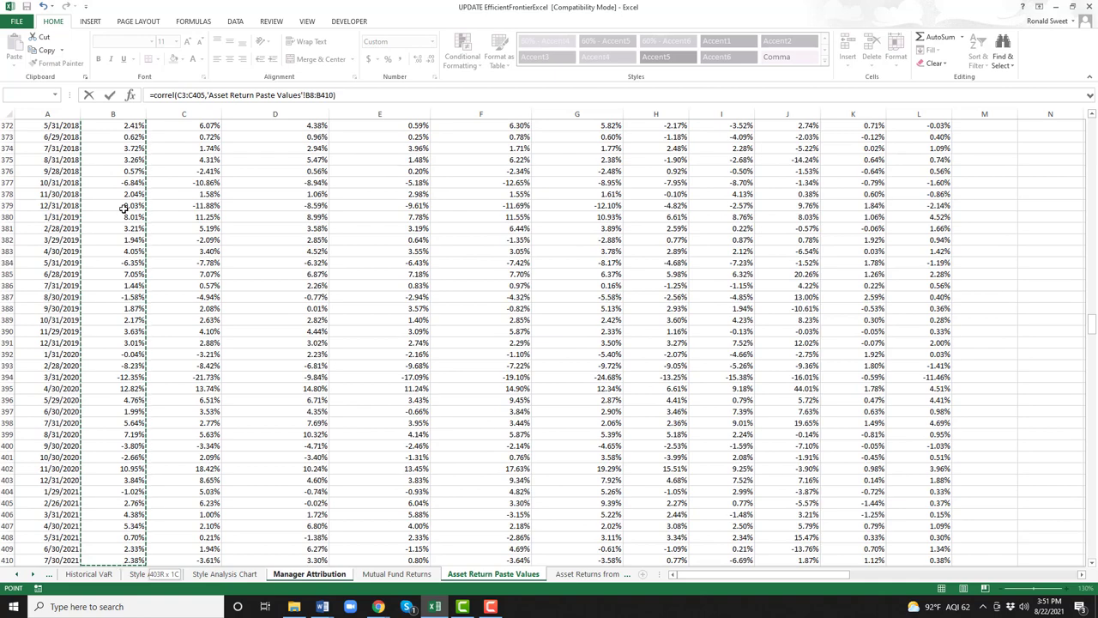
key("Return")
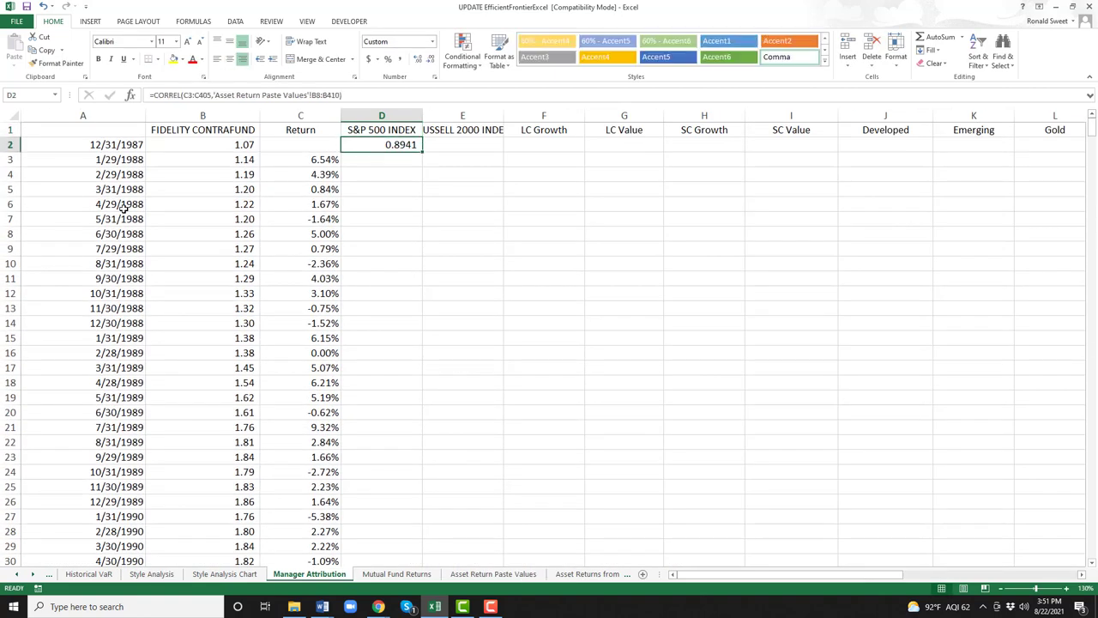
left_click(401, 60)
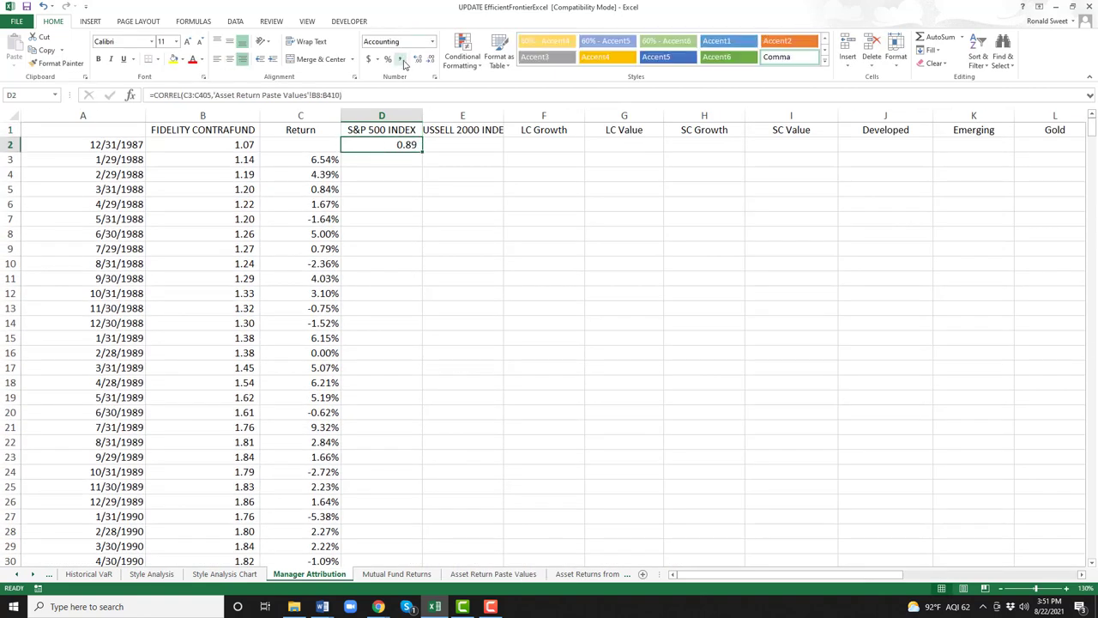
Make the fund return range in the D2 correlation formula absolute as $C$3:$C$405.
double_click(396, 152)
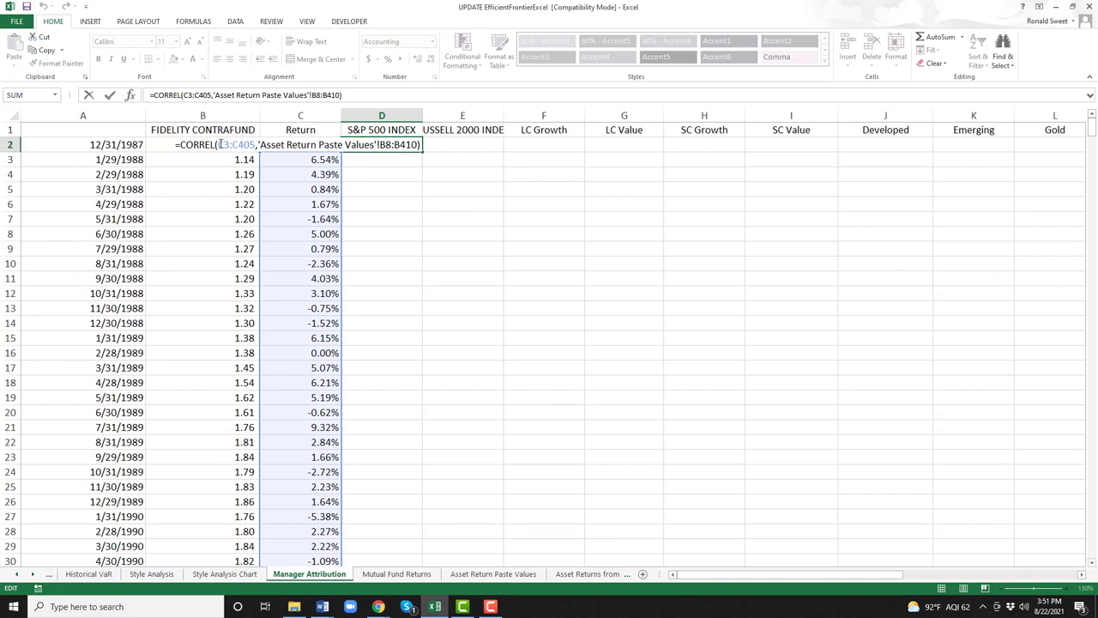
left_click_drag(219, 145, 256, 144)
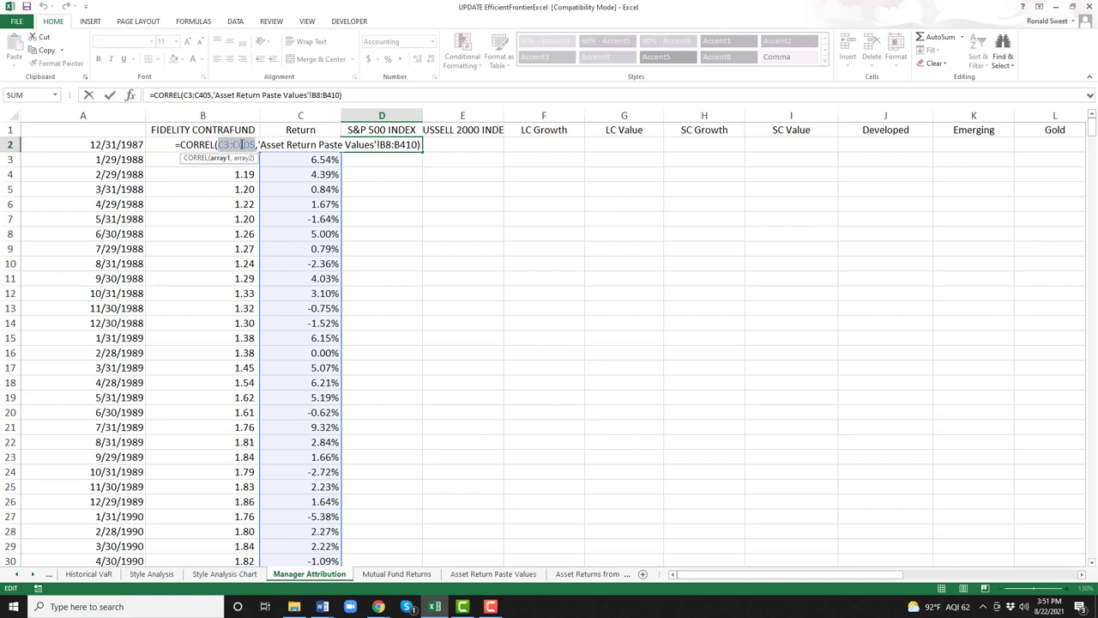
key("F4")
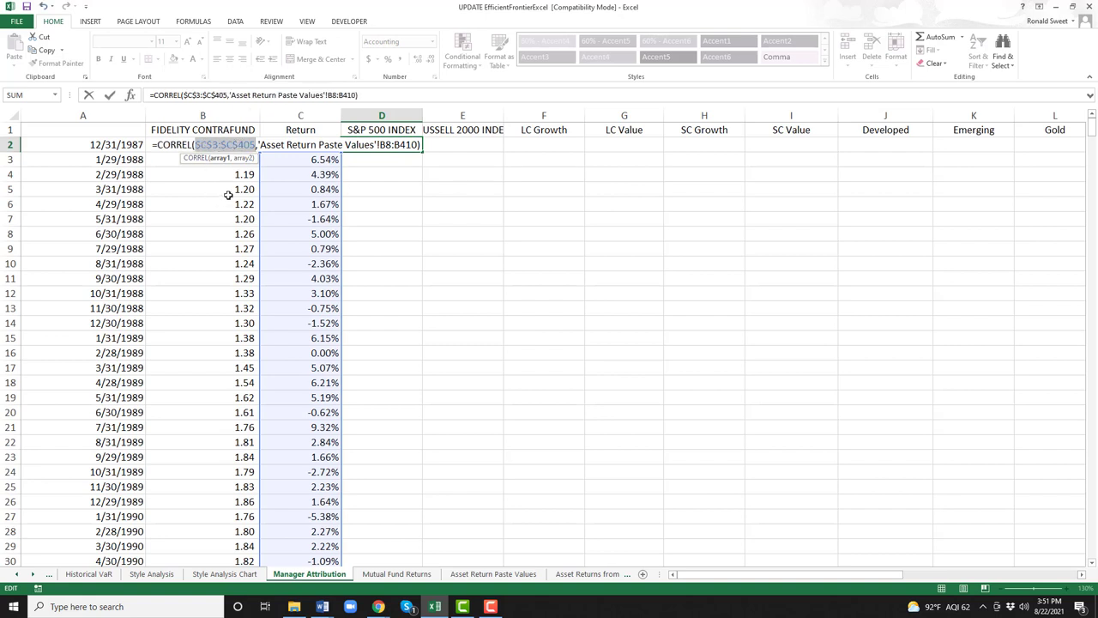
left_click(197, 144)
left_click_drag(203, 145, 256, 144)
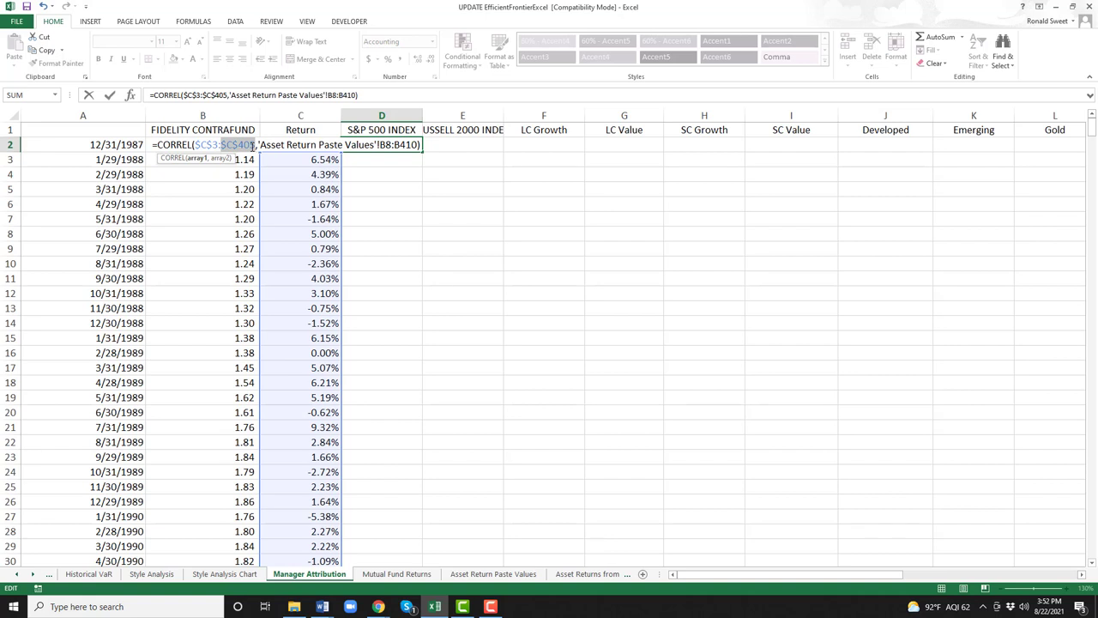
key("ctrl+Return")
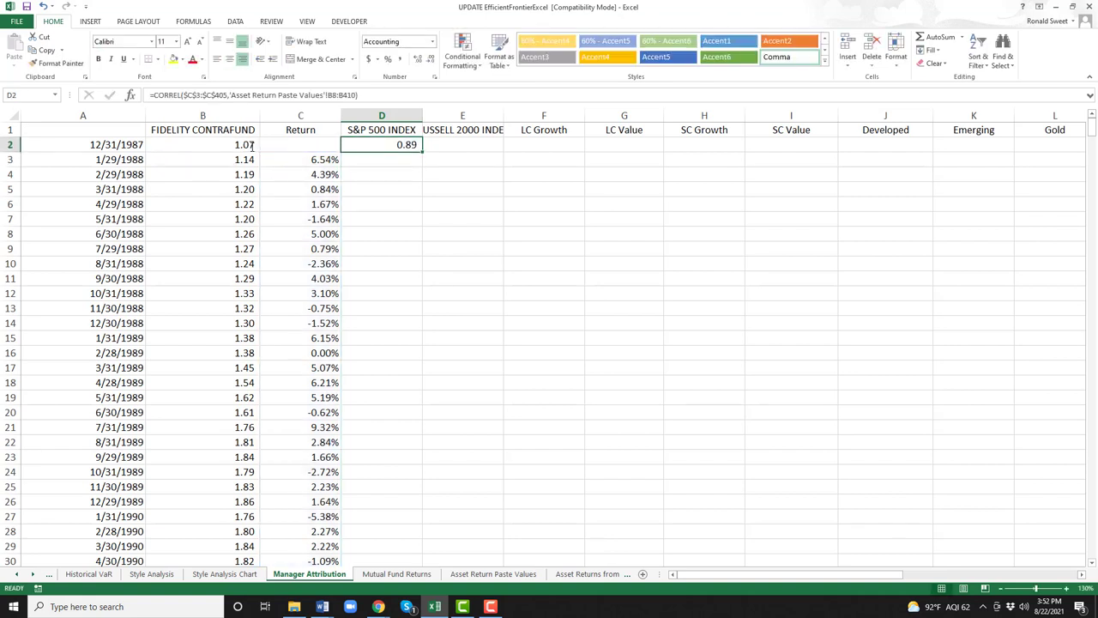
Copy the D2 correlation formula across D2:N2 for all the asset classes.
key("ctrl+c")
key("shift+Right")
key("shift+Right")
key("shift+Right")
key("shift+Right")
key("shift+Right")
key("shift+Right")
key("shift+Right")
key("shift+Right")
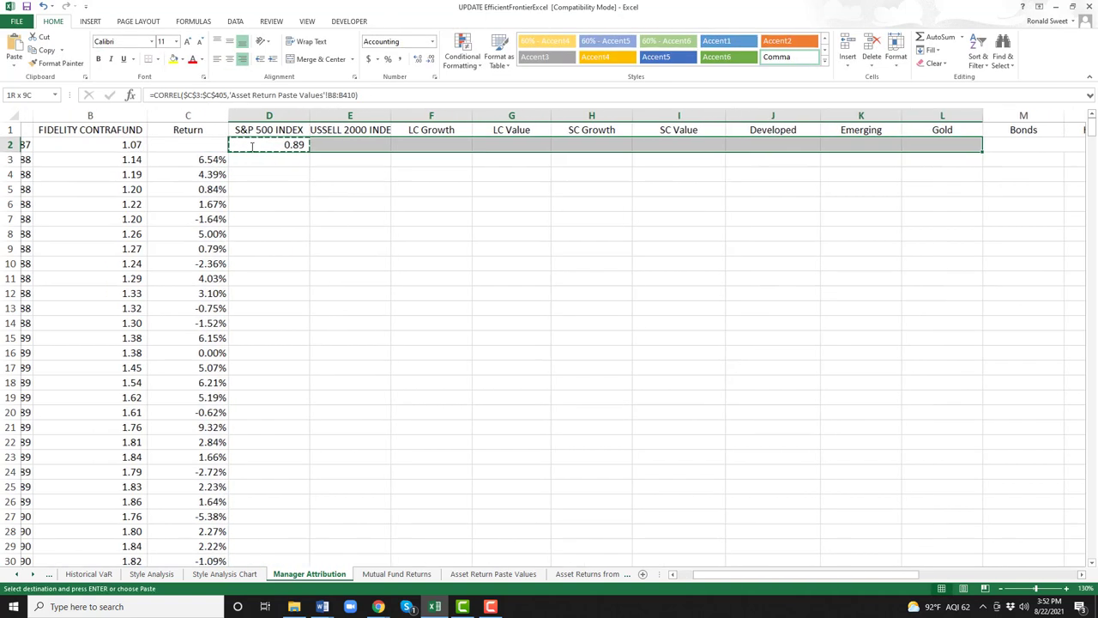
key("shift+Right")
key("shift+Right")
key("ctrl+v")
key("Escape")
Compare the fund's correlations with the S&P 500, Russell 2000 and LC Growth indexes, checking their headings and formulas.
key("Left")
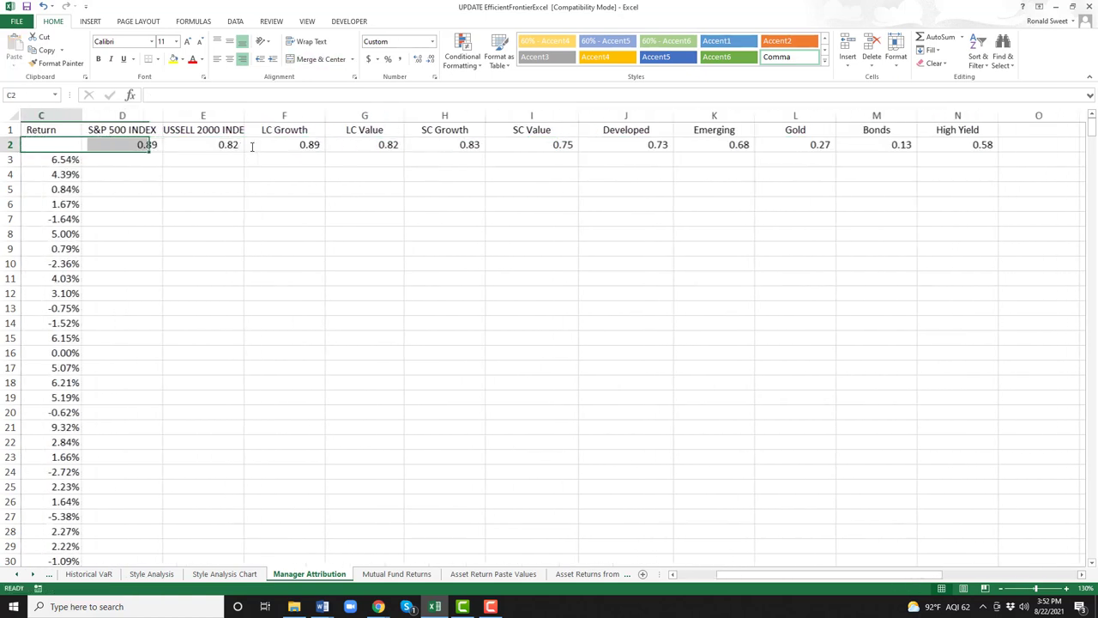
key("Left")
key("Right")
key("Right")
key("Right")
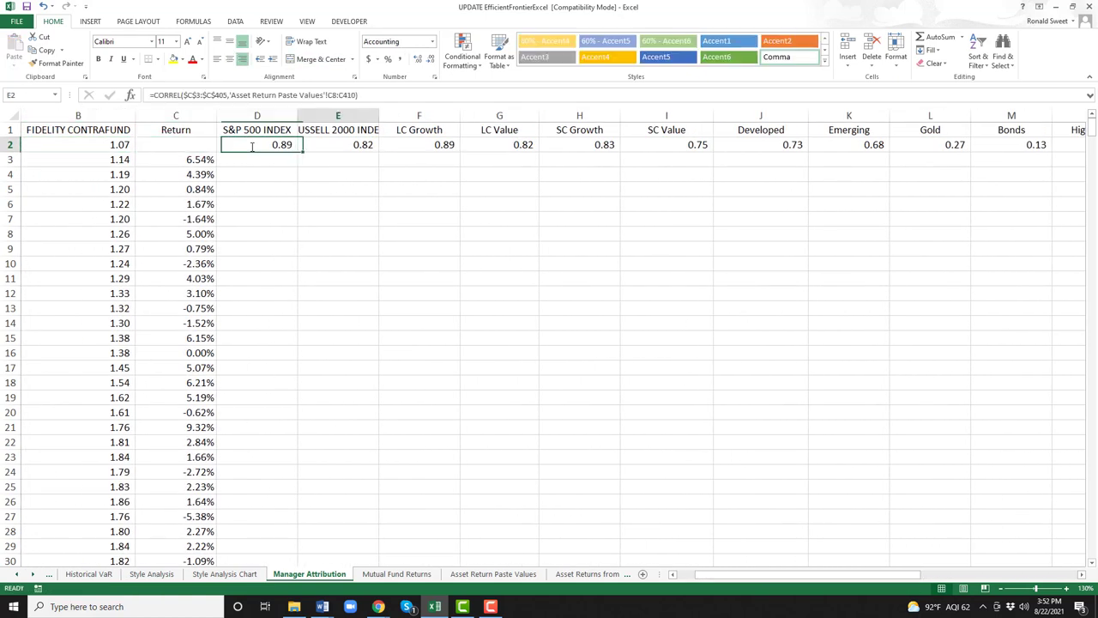
key("Right")
key("Left")
key("Left")
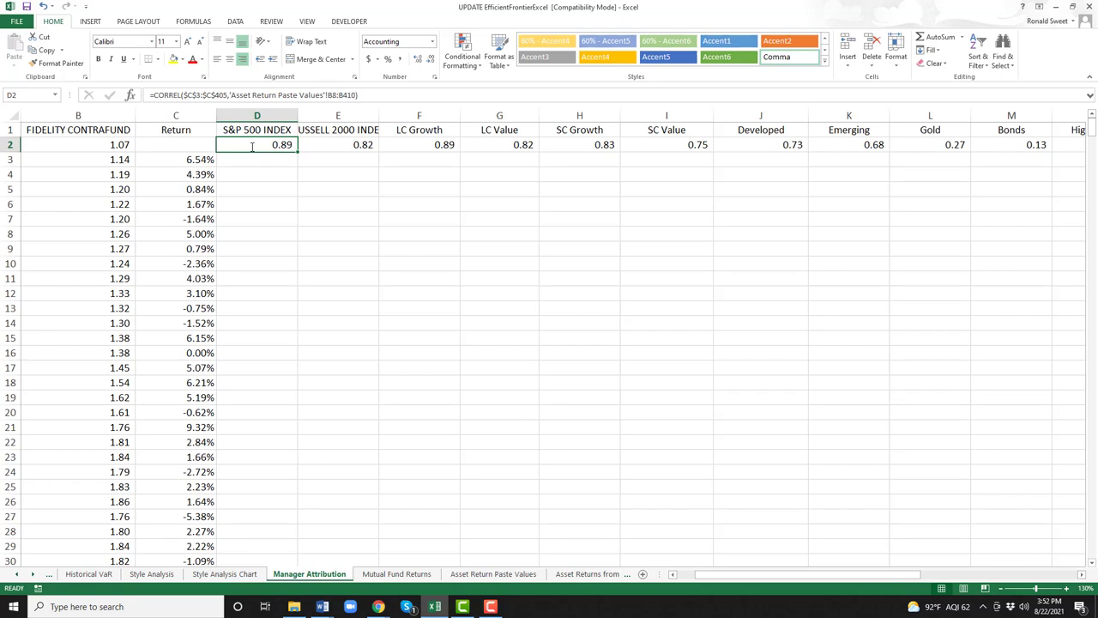
key("Right")
key("Right")
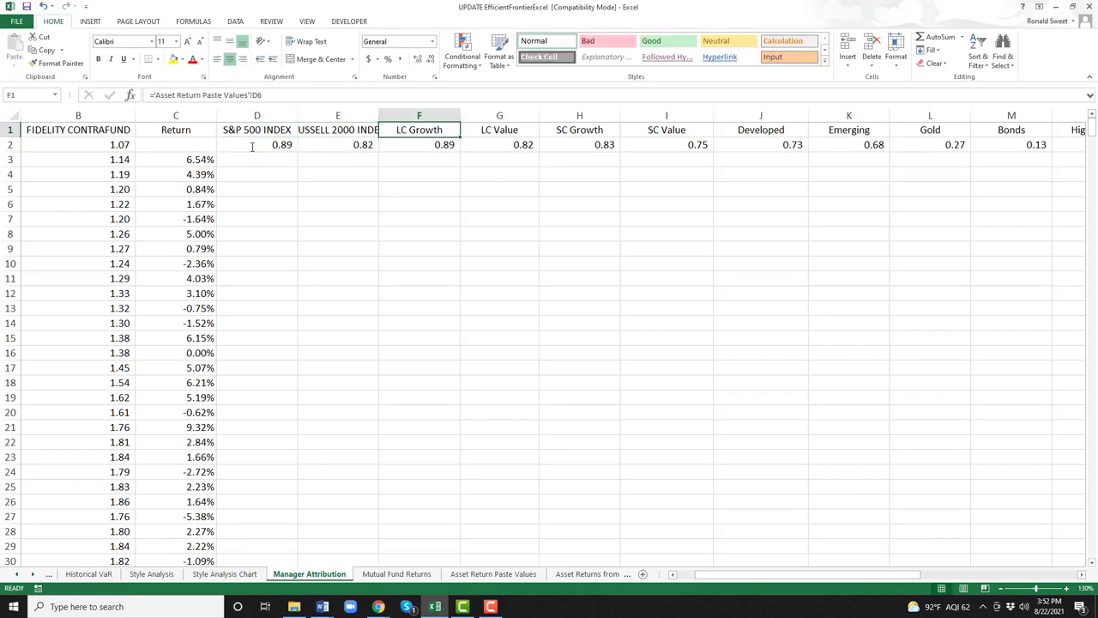
key("Left")
key("Left")
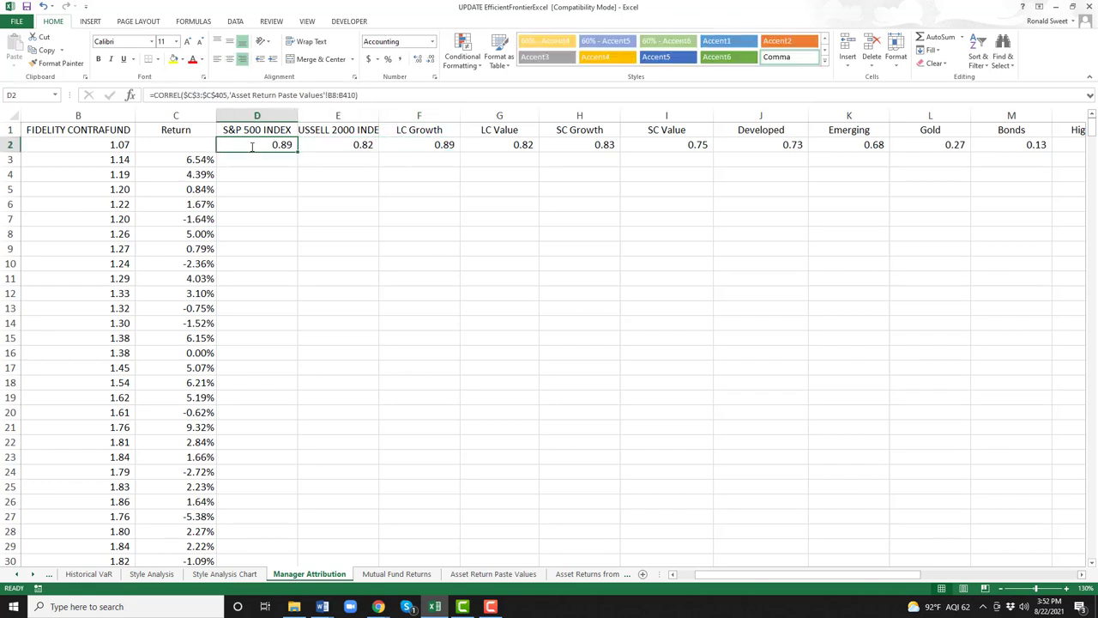
key("Right")
key("Right")
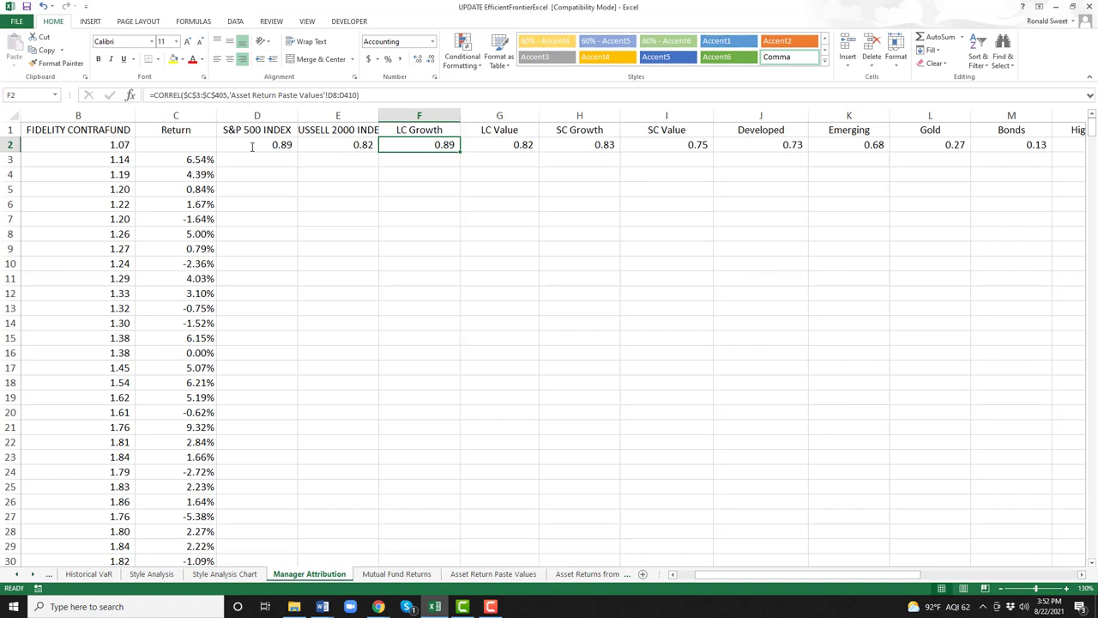
key("Left")
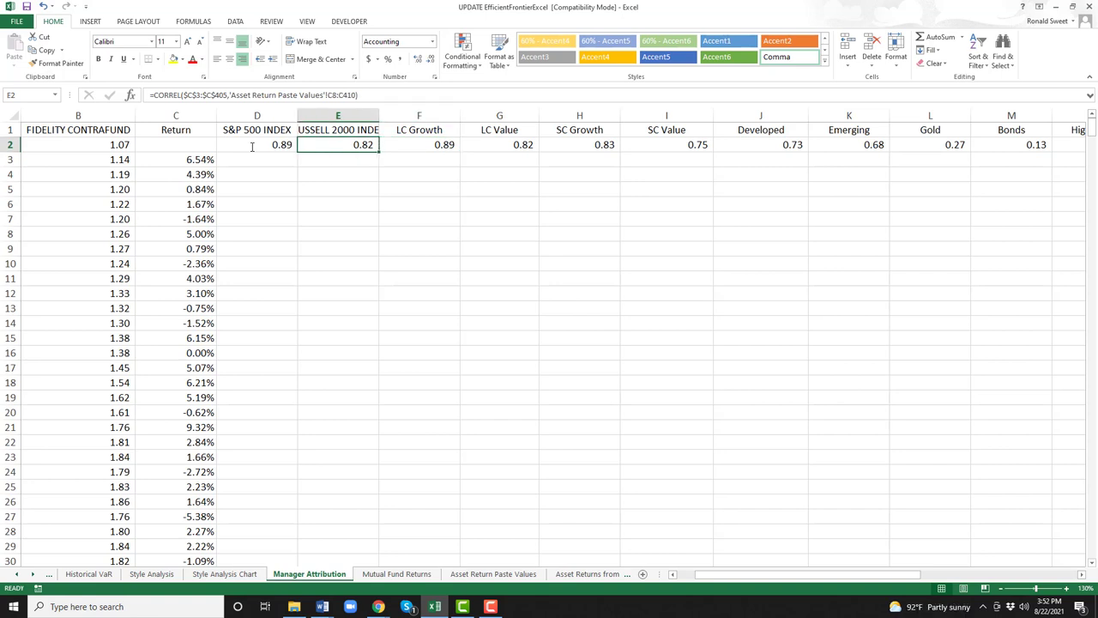
key("Left")
key("Right")
key("Right")
key("Left")
key("Left")
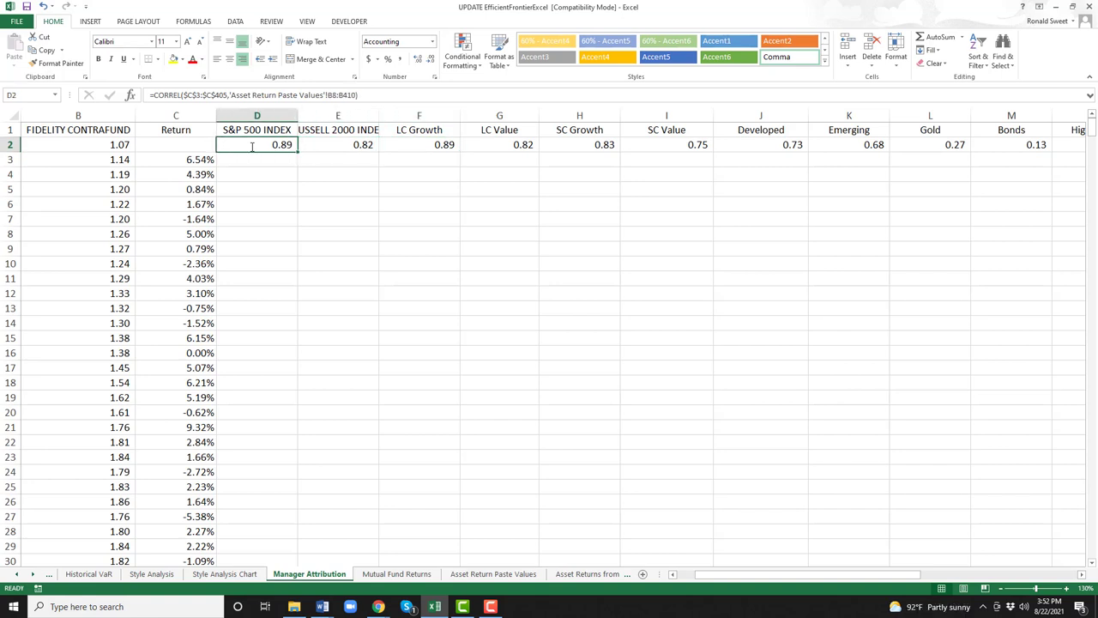
key("Up")
key("Right")
key("Right")
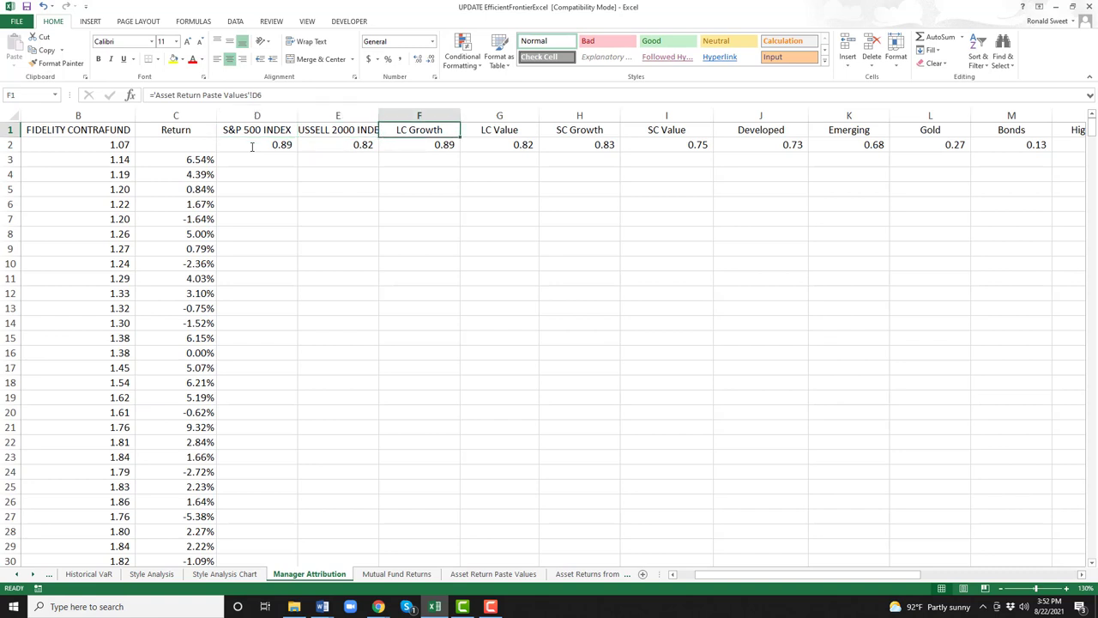
key("Left")
key("Down")
key("Left")
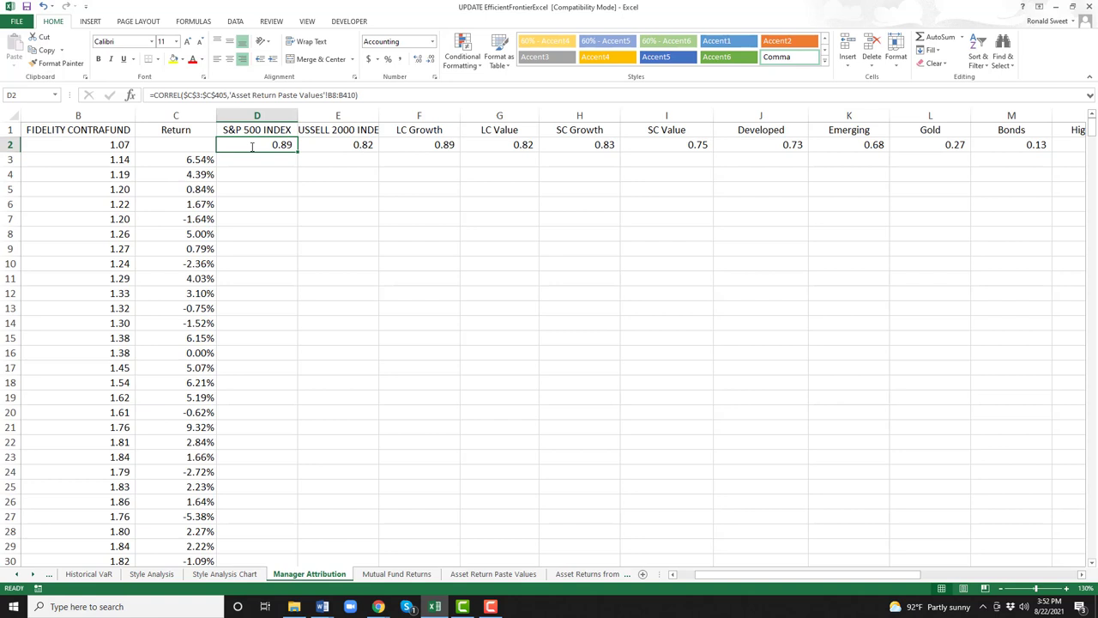
Turn the D2 correlation formula into text with a leading apostrophe and copy it to H3.
double_click(252, 147)
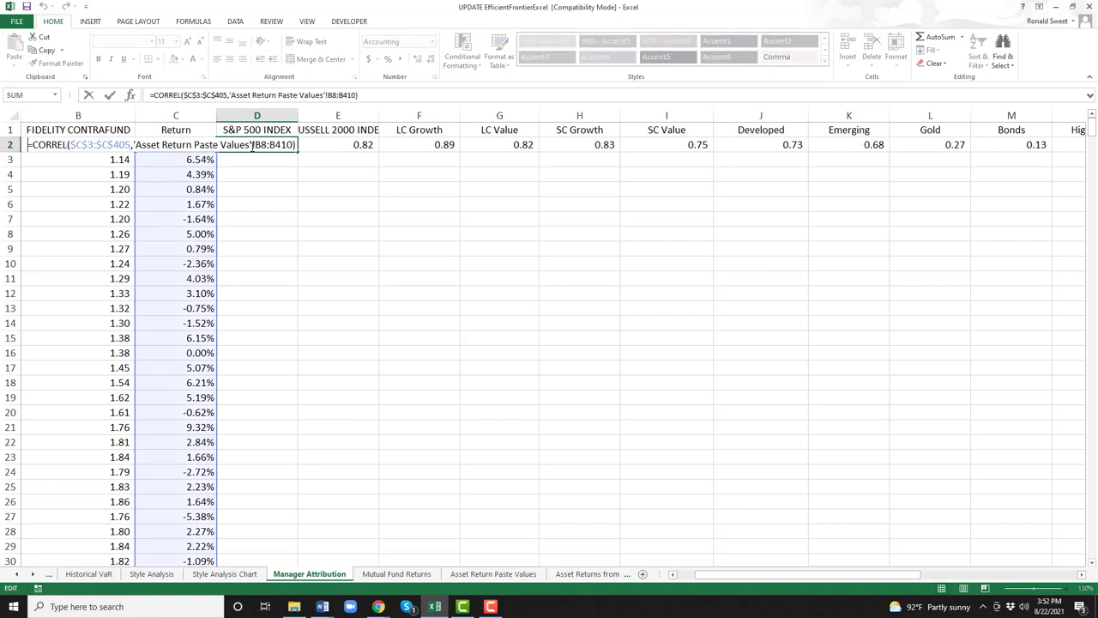
key("Home")
type("'")
key("ctrl+Return")
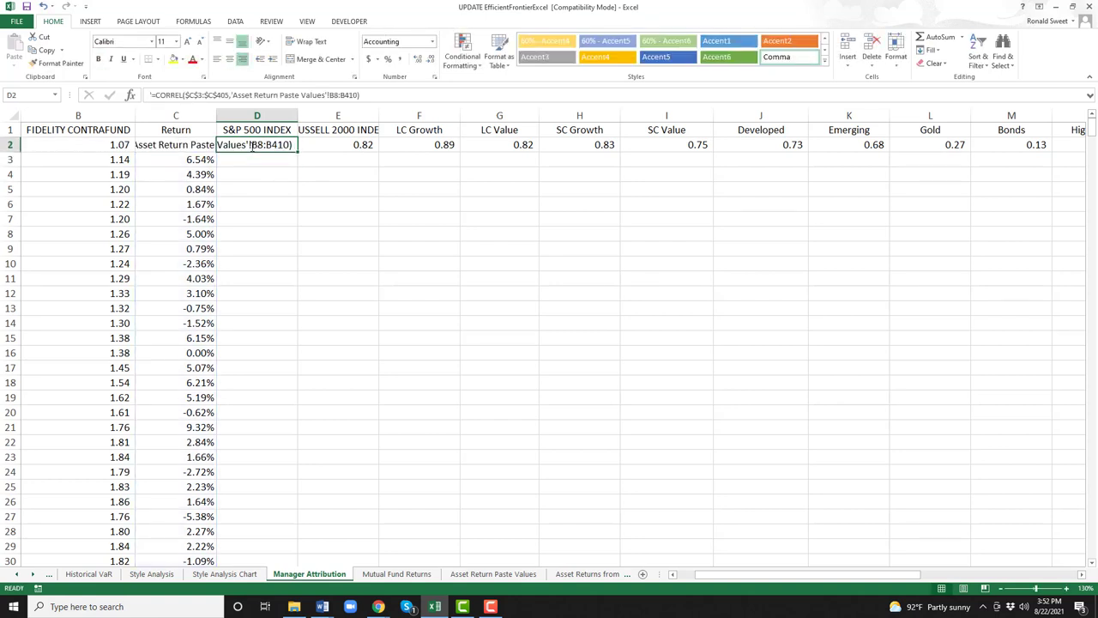
key("ctrl+c")
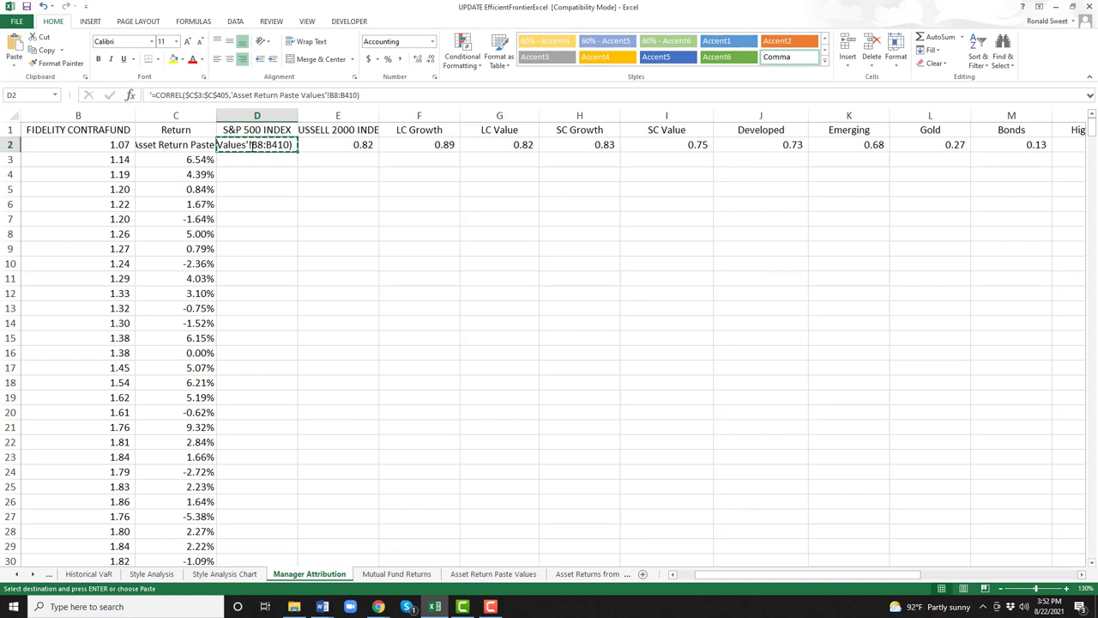
key("Right")
key("Right")
key("Down")
key("Right")
key("Right")
key("Return")
Clear the text version of the formula from D2.
key("Left")
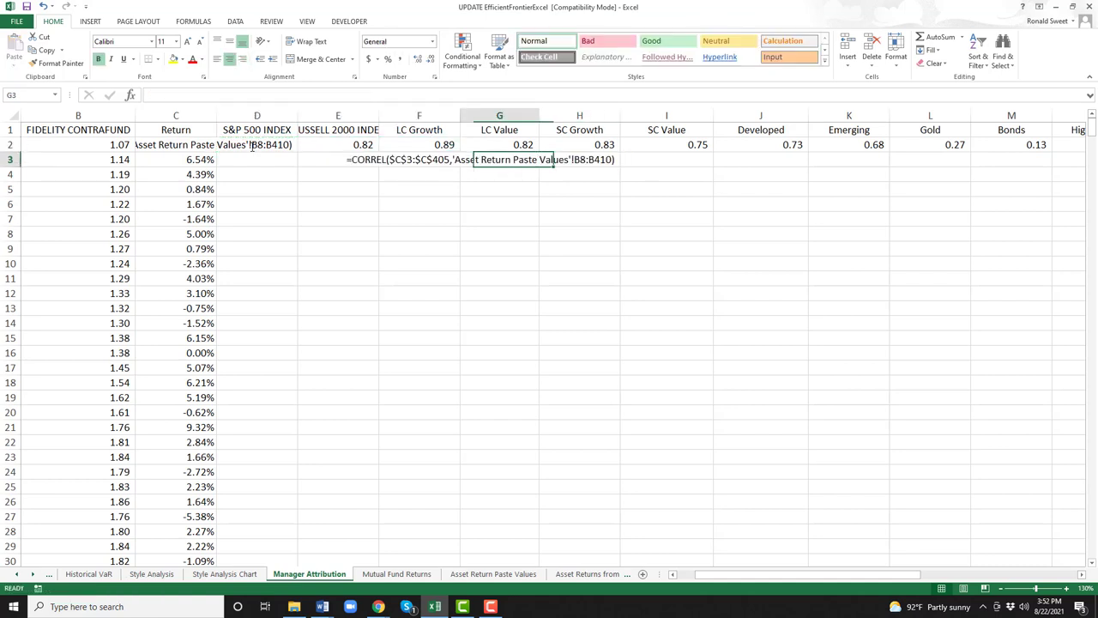
key("Left")
key("Left")
left_click(252, 147)
key("Delete")
Left-align the displayed formula text in H3.
key("Right")
key("Right")
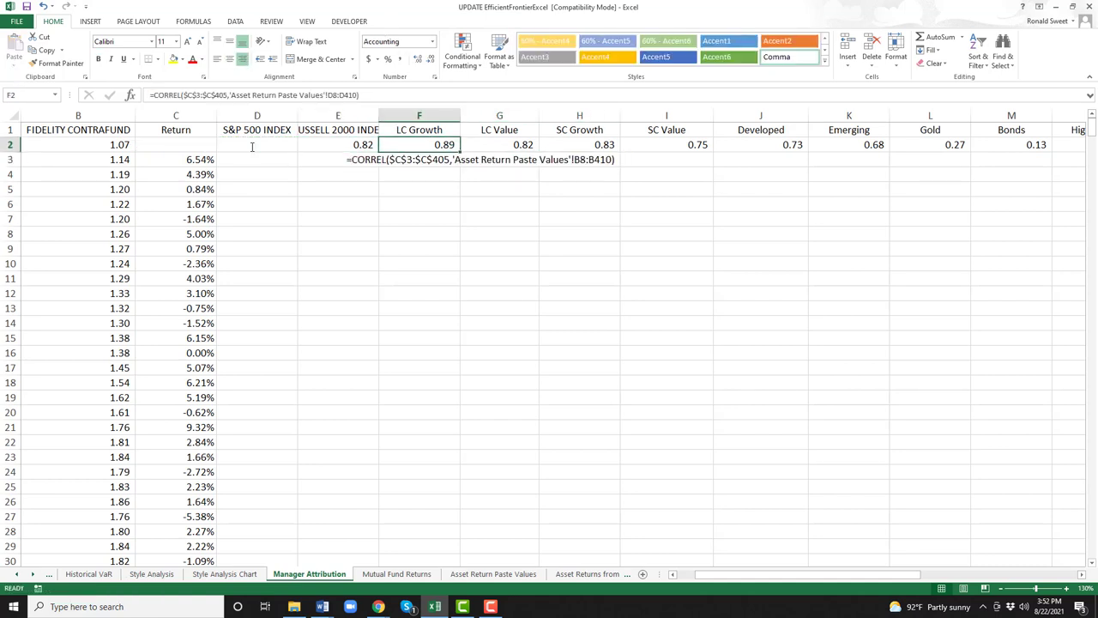
key("Down")
key("Right")
key("Right")
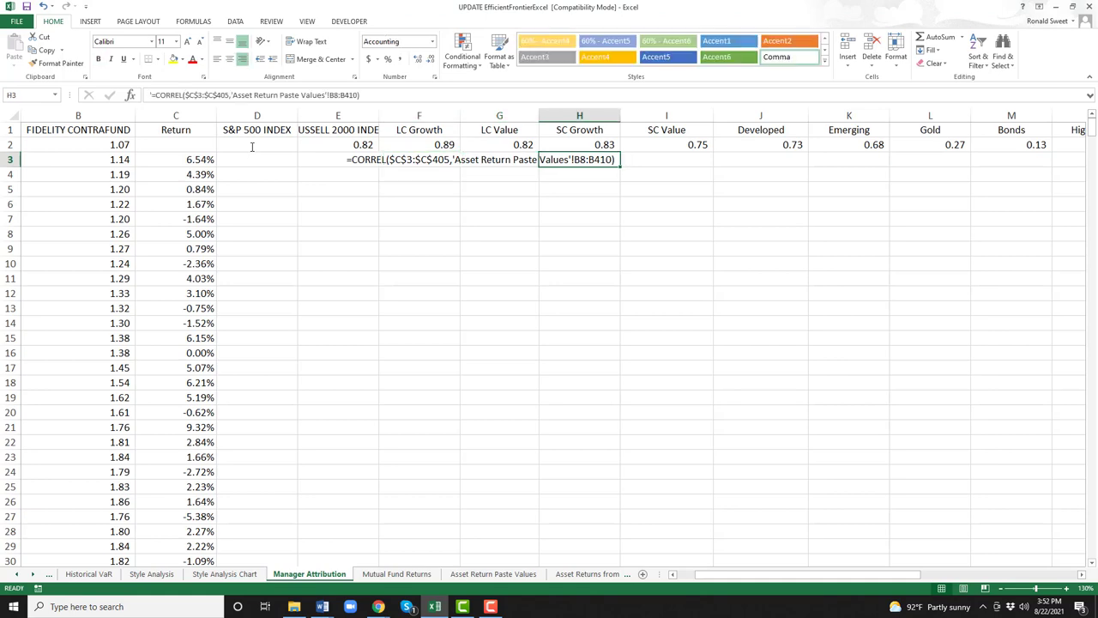
left_click(218, 60)
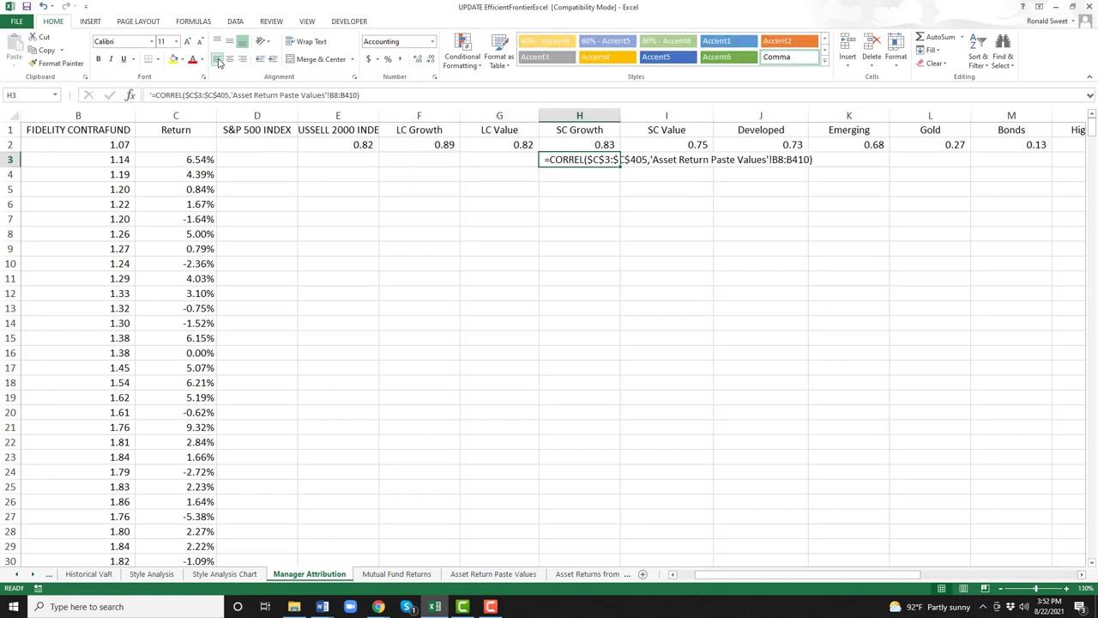
Restore the formula =CORREL($C$3:$C$405,'Asset Return Paste Values'!B8:B410) in D2.
scroll(388, 318, "up", 4)
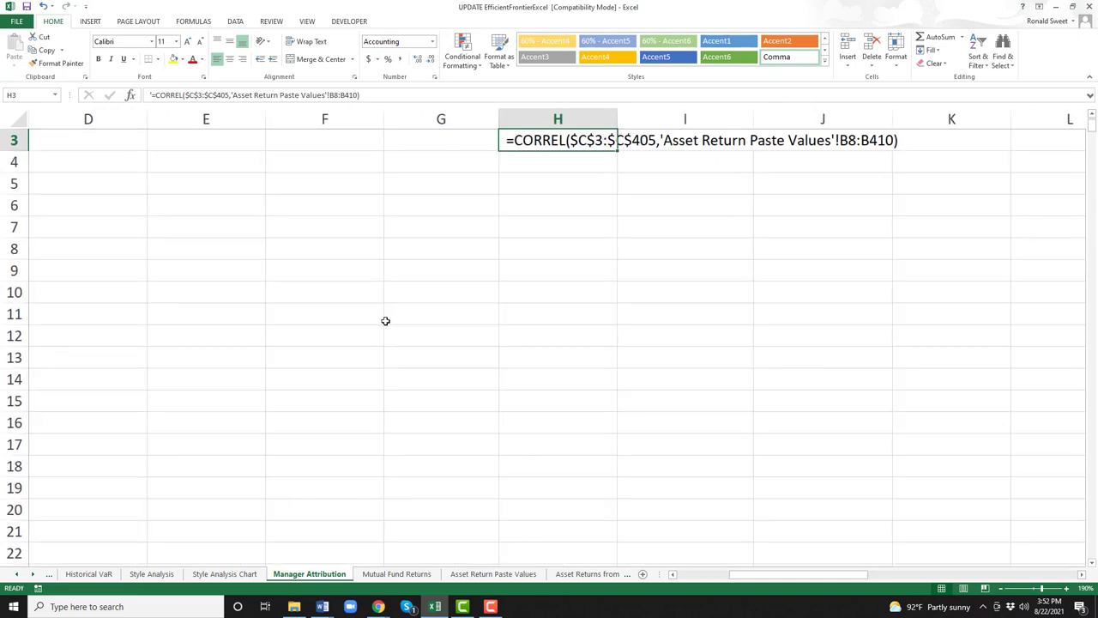
scroll(385, 320, "up", 1)
key("Up")
key("Up")
key("Left")
key("Left")
key("Left")
key("Left")
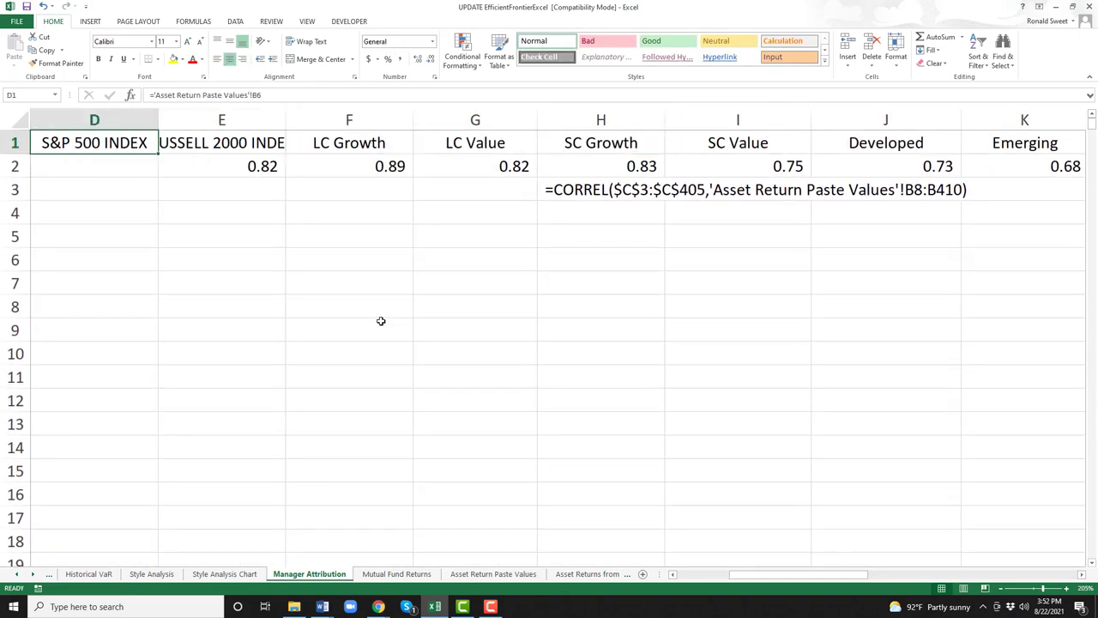
key("Right")
key("Down")
key("Left")
key("Left")
key("Left")
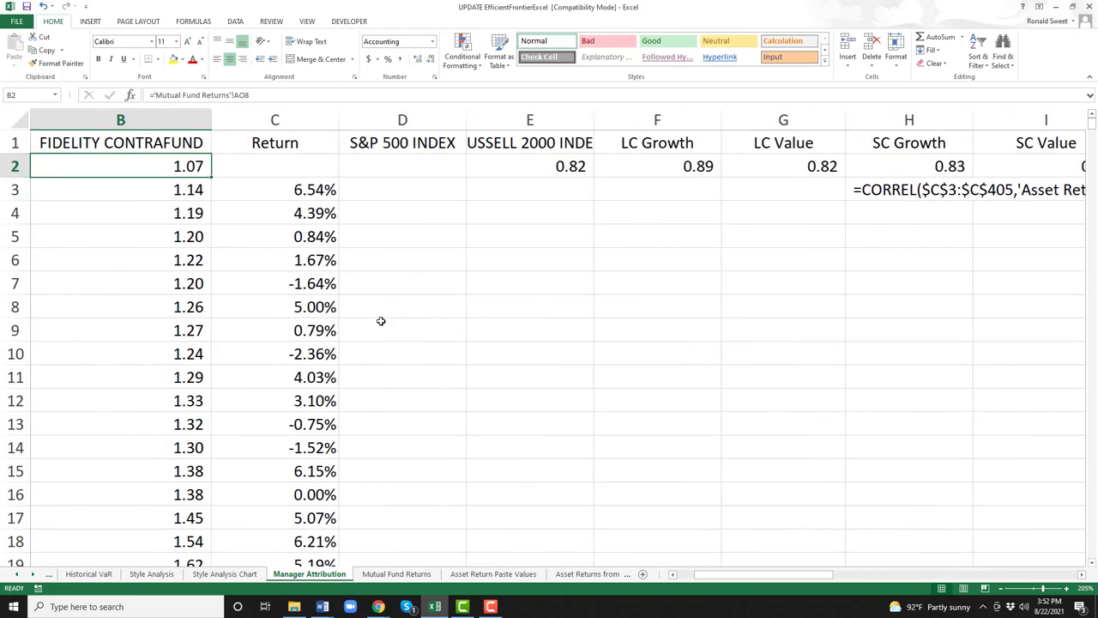
key("Right")
key("Right")
key("Right")
key("Left")
key("ctrl+v")
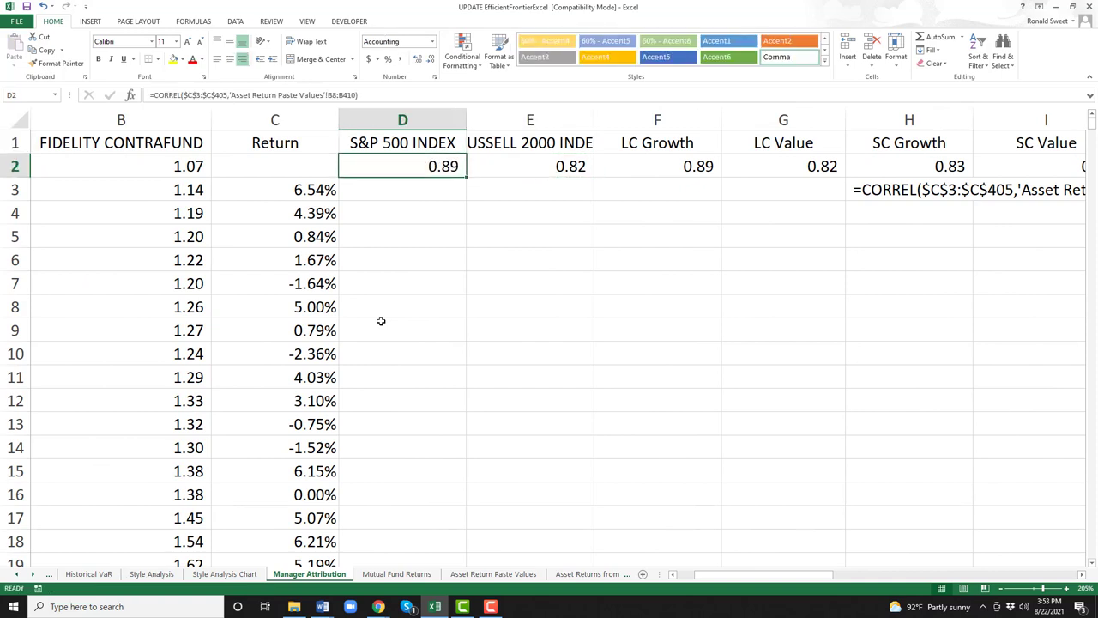
Open the D2 formula and highlight its first array, $C$3:$C$405, to examine the absolute references.
key("F2")
key("Home")
key("Right")
key("Right")
key("Right")
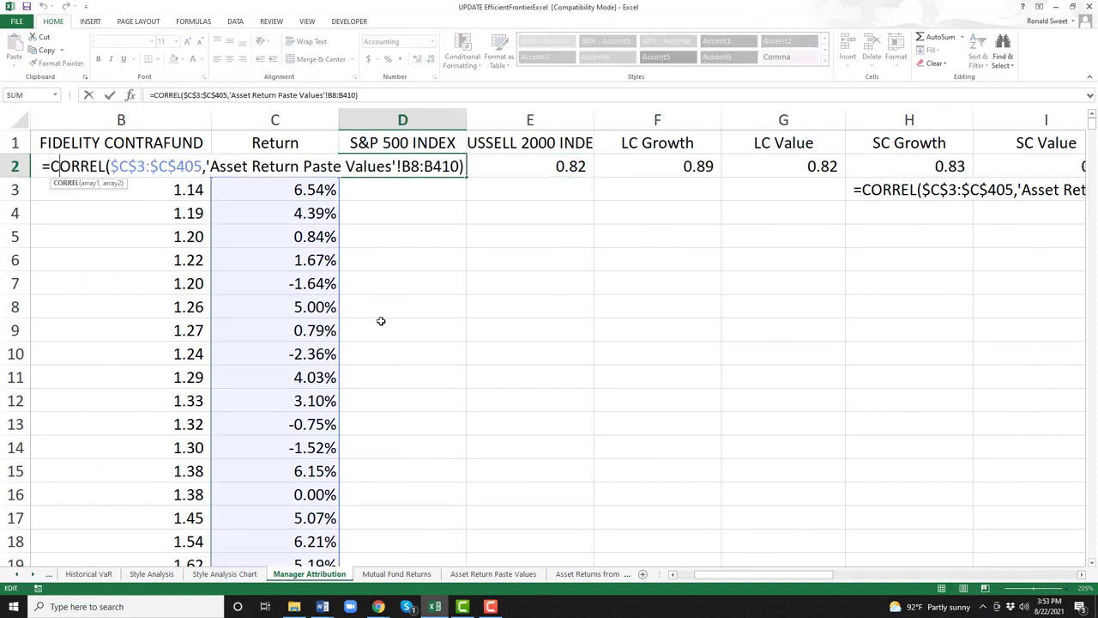
key("Right")
key("Right")
key("Right")
key("Right")
key("Right")
key("Right")
key("Right")
key("shift+Right")
key("shift+Right")
key("shift+Right")
key("shift+Right")
key("shift+Right")
key("shift+Right")
key("shift+Right")
key("shift+Right")
key("shift+Right")
key("shift+Right")
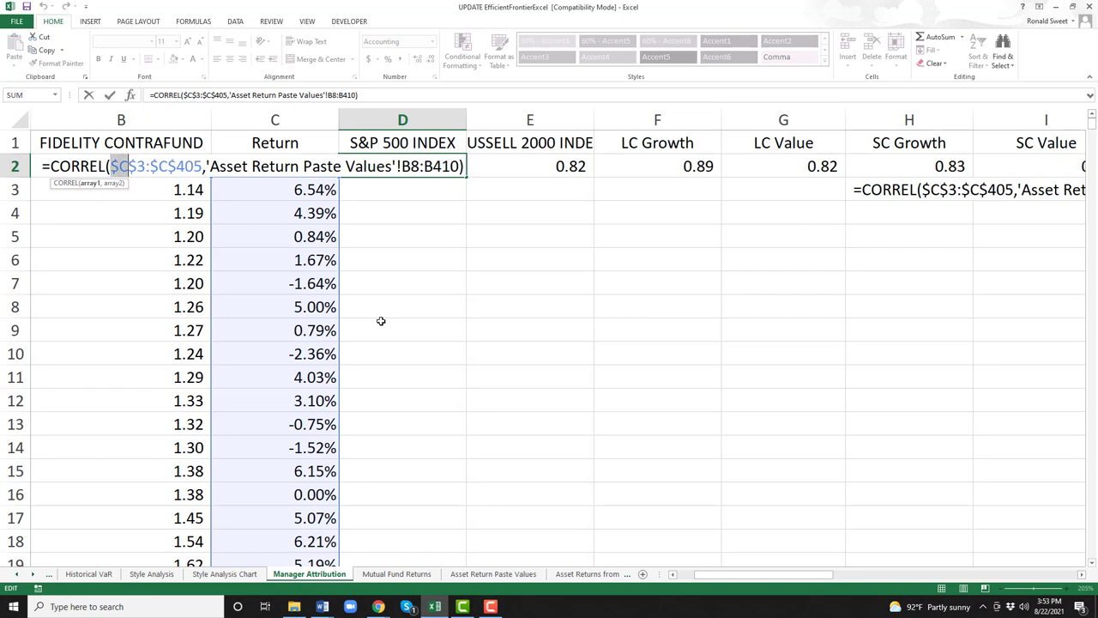
key("shift+Right")
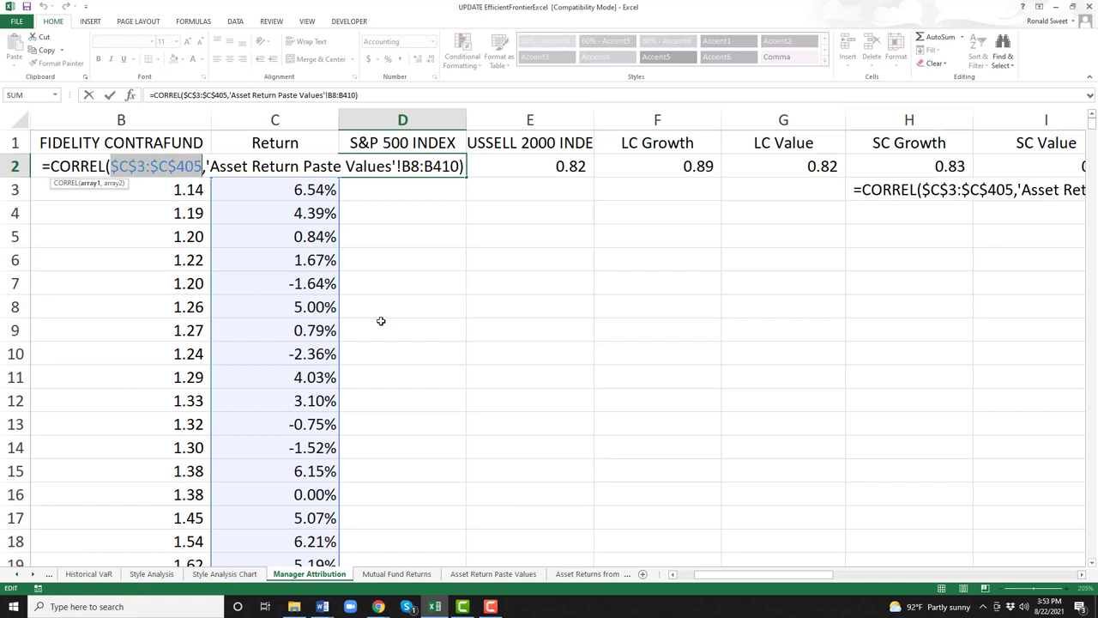
Open the E2 formula and highlight its second array's range, C8:C410, to examine the relative references.
key("ctrl+Return")
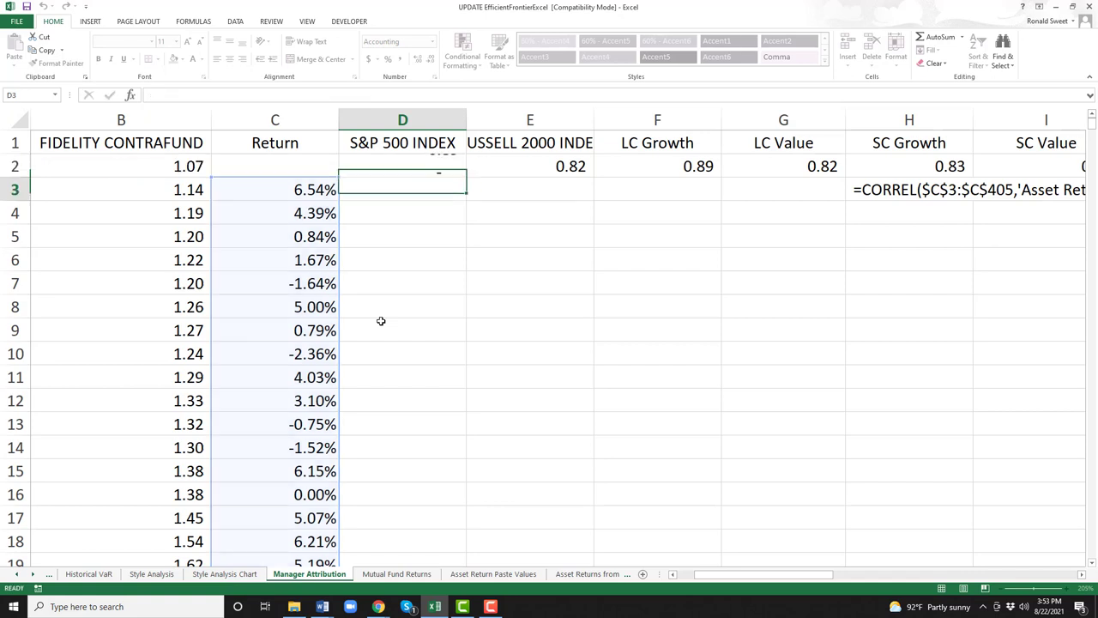
key("Right")
key("F2")
key("ctrl+Right")
key("ctrl+Right")
key("ctrl+Right")
key("ctrl+Right")
key("ctrl+Right")
key("ctrl+Right")
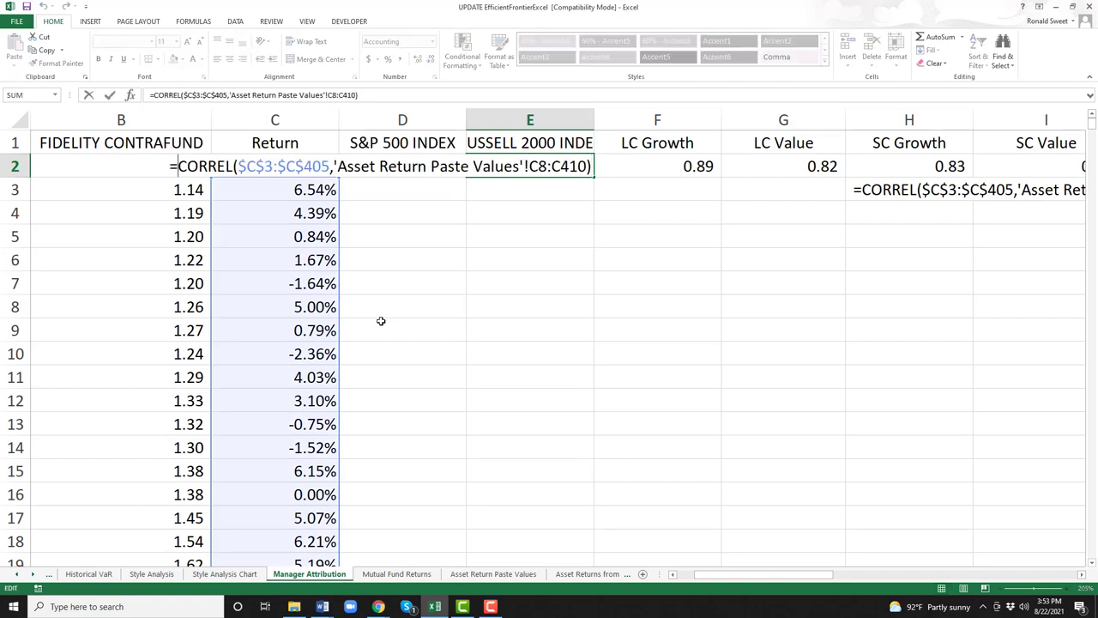
key("ctrl+Right")
key("Right")
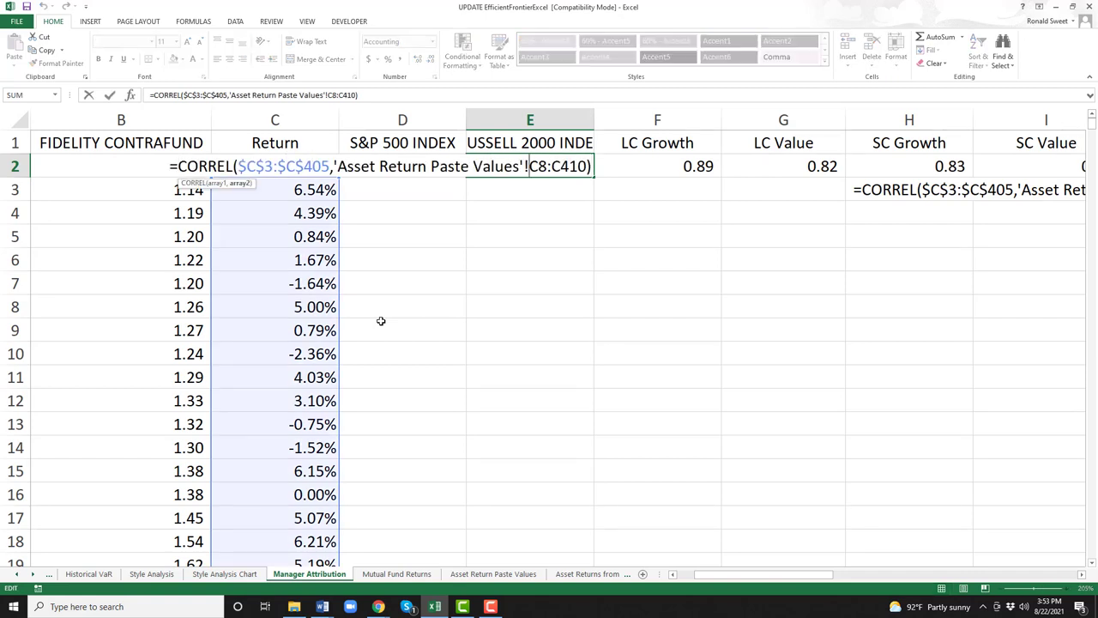
key("shift+Right")
key("shift+Right")
key("shift+Right")
key("shift+Right")
key("shift+Right")
key("shift+Right")
key("shift+Right")
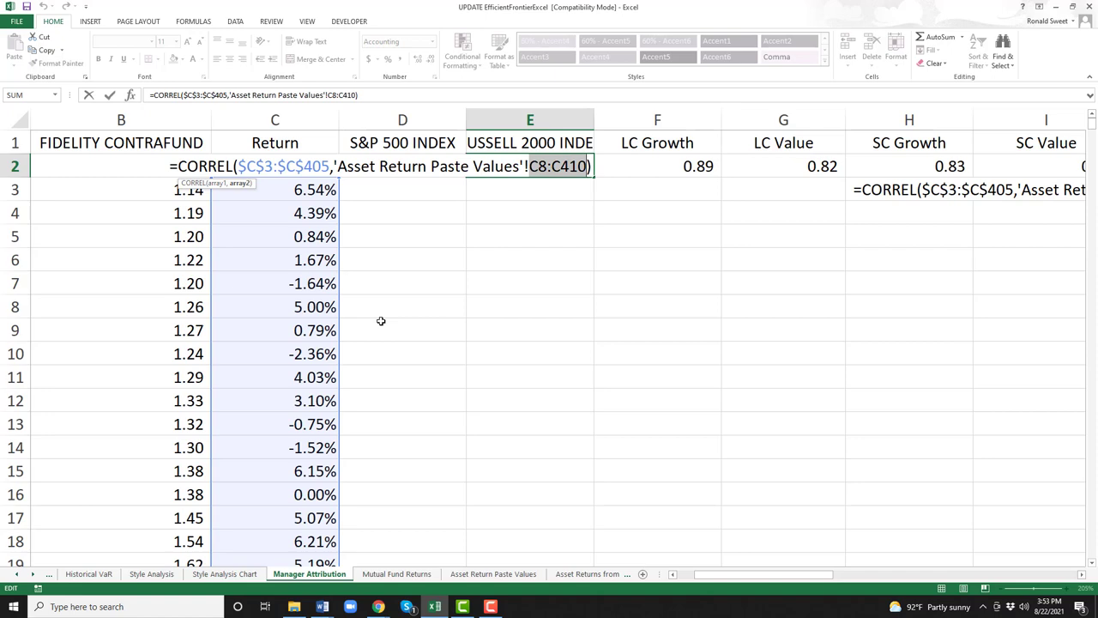
key("Return")
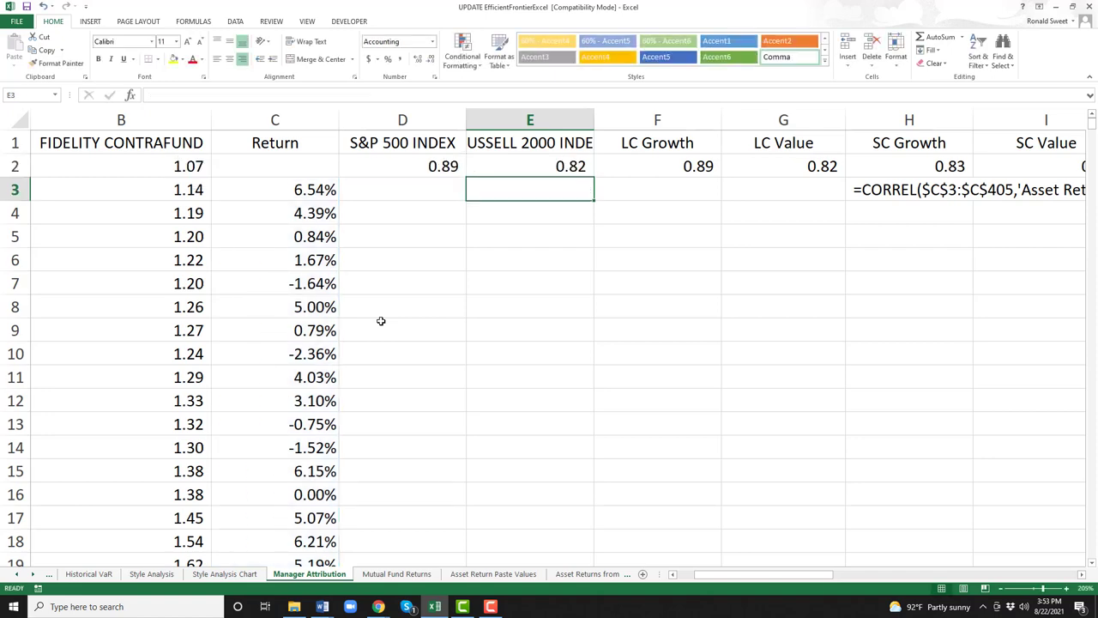
Review the correlation cells in row 2 across all asset classes through High Yield, returning to D2.
key("Up")
key("Right")
key("Right")
key("Right")
key("Right")
key("Right")
key("Right")
key("Right")
key("Right")
key("Right")
key("Right")
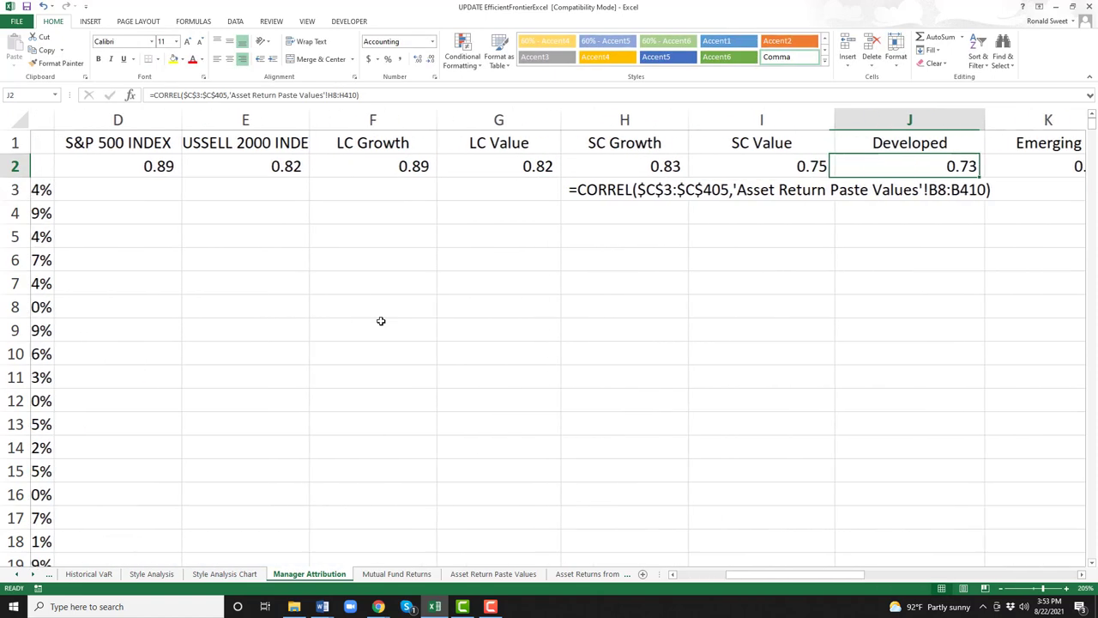
key("Left")
key("Left")
key("Left")
key("Left")
key("Left")
key("Left")
key("Left")
key("Left")
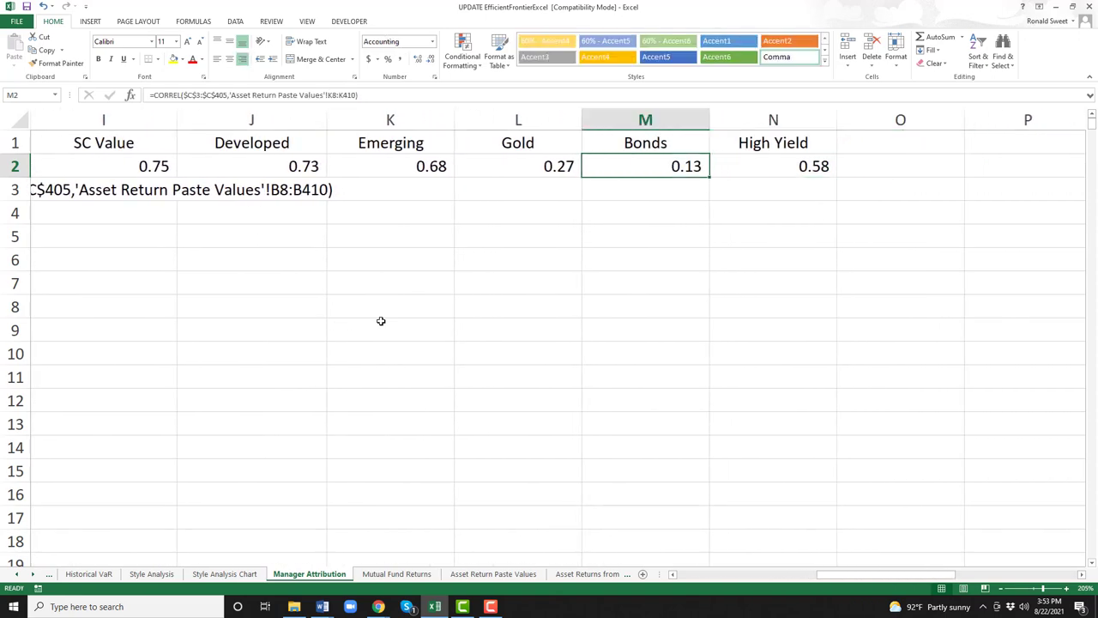
key("Left")
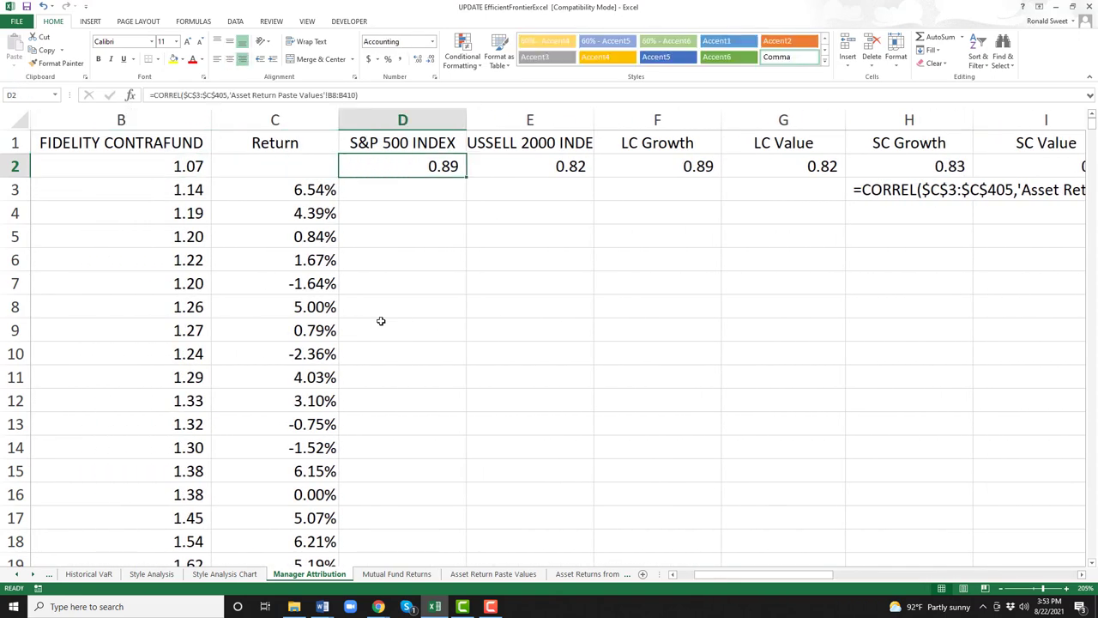
Move the displayed correlation formula text from H3 to D3.
key("Right")
key("Right")
key("Right")
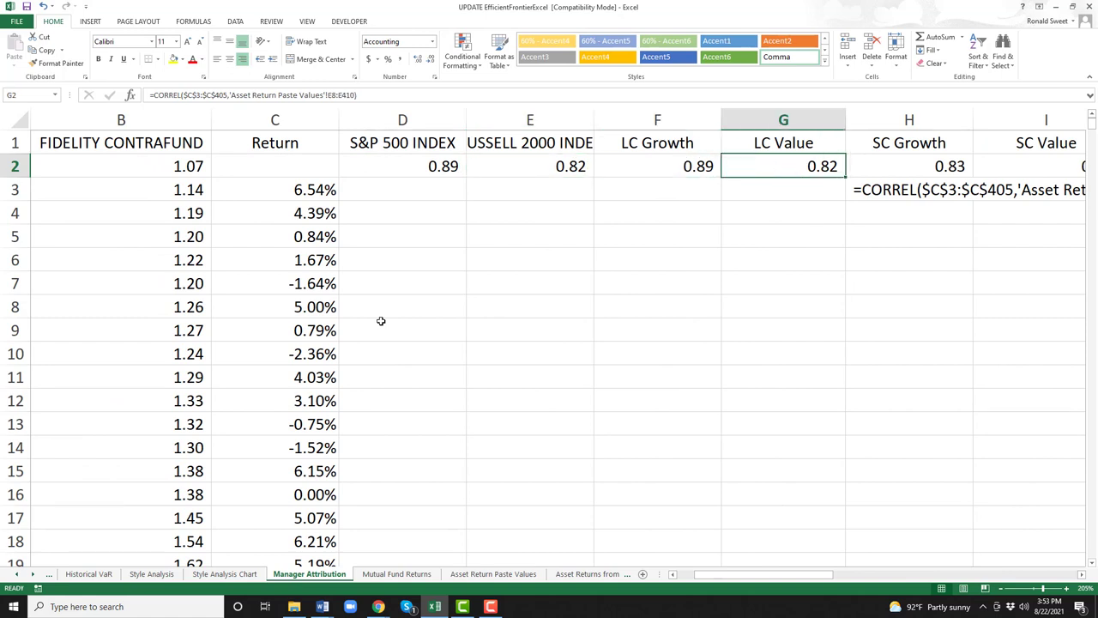
key("Right")
key("Down")
key("Left")
key("Left")
key("Left")
key("Left")
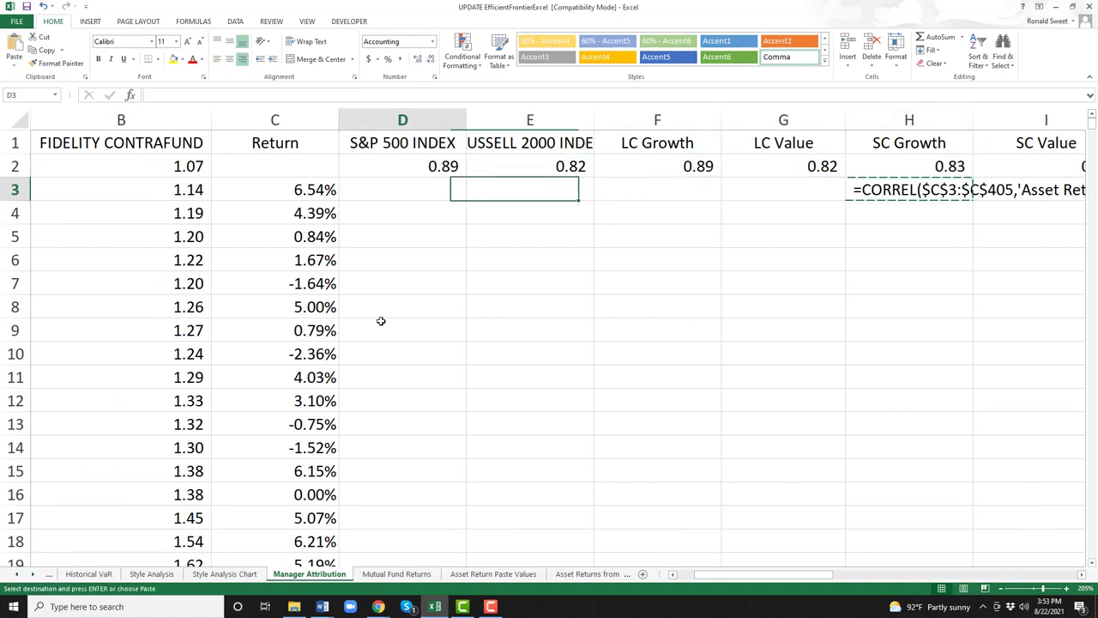
type("=CORREL($C$3:$C$405,'Asset Return Paste Values'!B8:B410)")
key("Down")
key("Down")
key("Down")
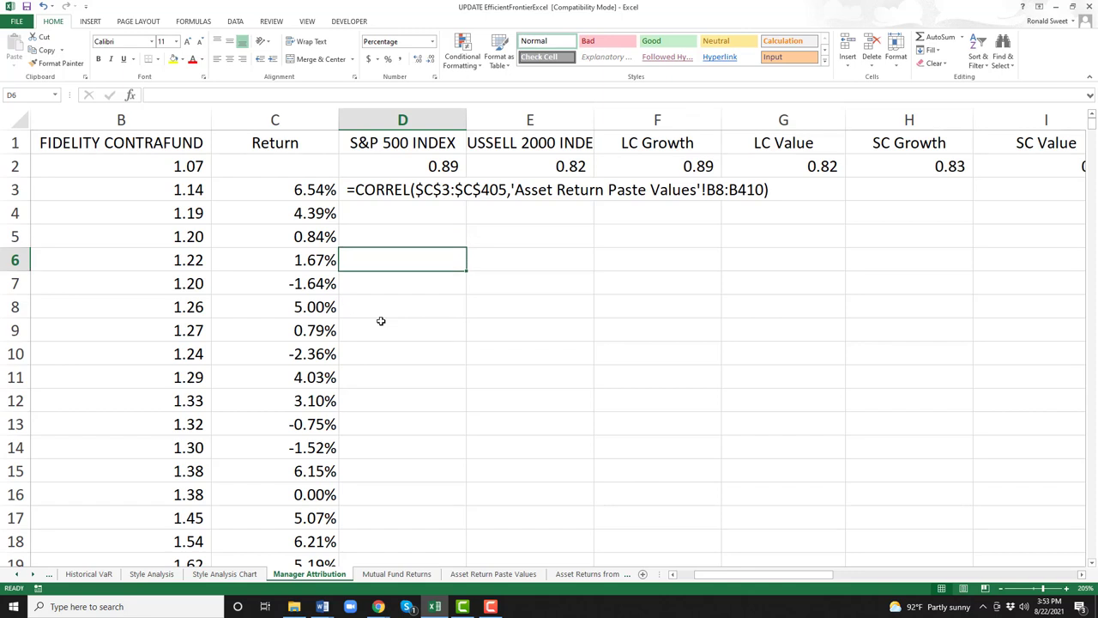
key("Up")
key("Up")
key("Up")
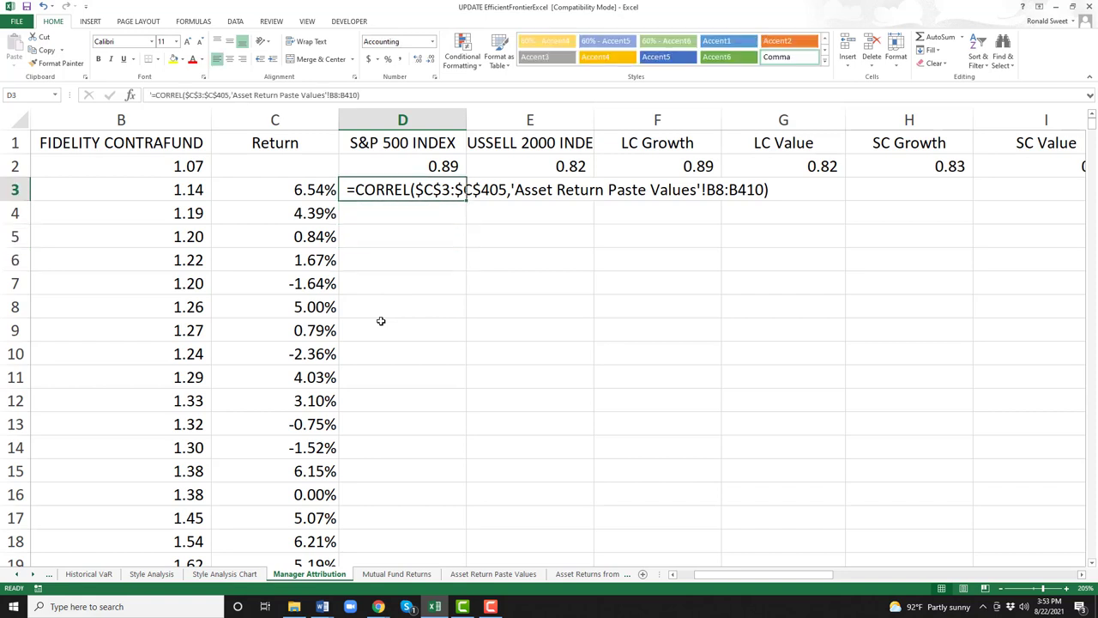
Clear the displayed formula text from D3.
key("Delete")
key("Up")
key("Up")
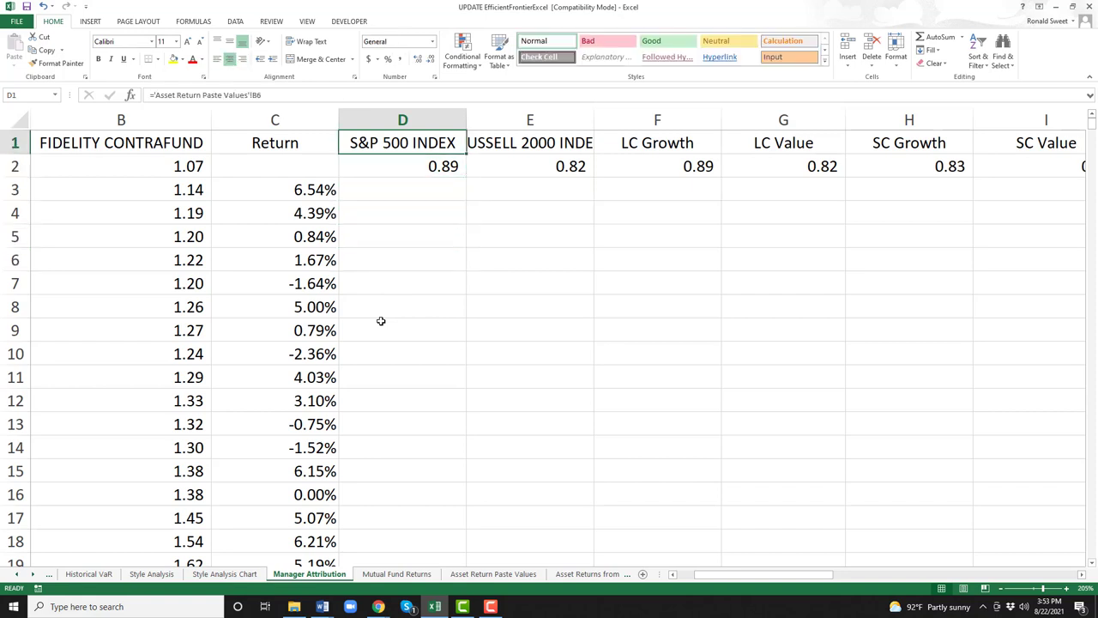
Delete column E containing the Russell 2000 Index correlation.
left_click(531, 120)
right_click(530, 121)
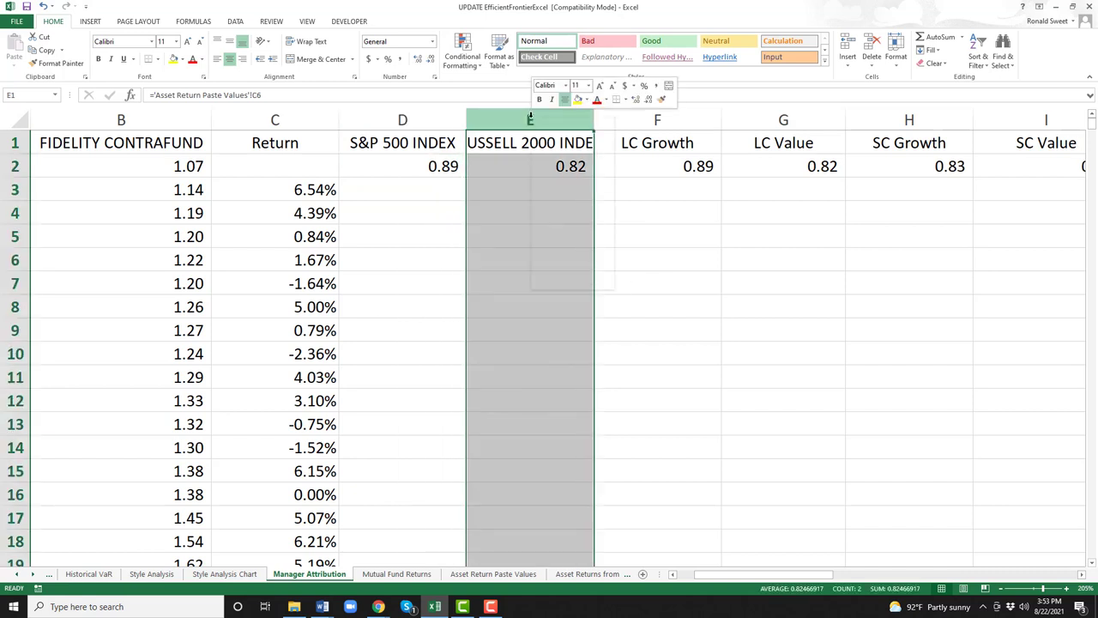
left_click(558, 213)
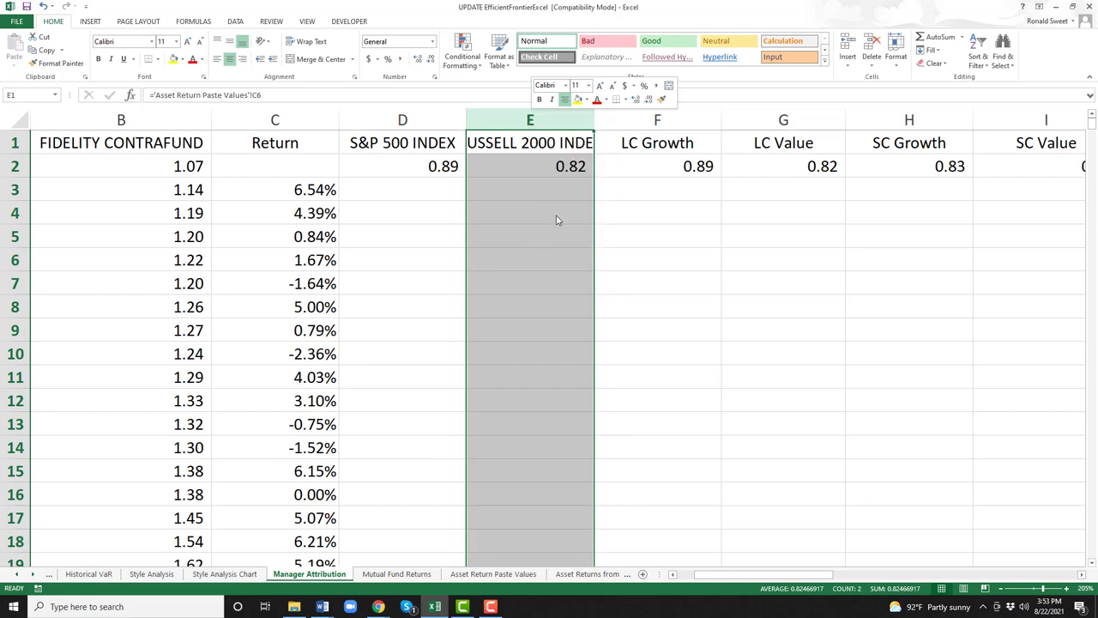
Clear the contents of columns F through M, from LC Value to High Yield.
left_click(629, 116)
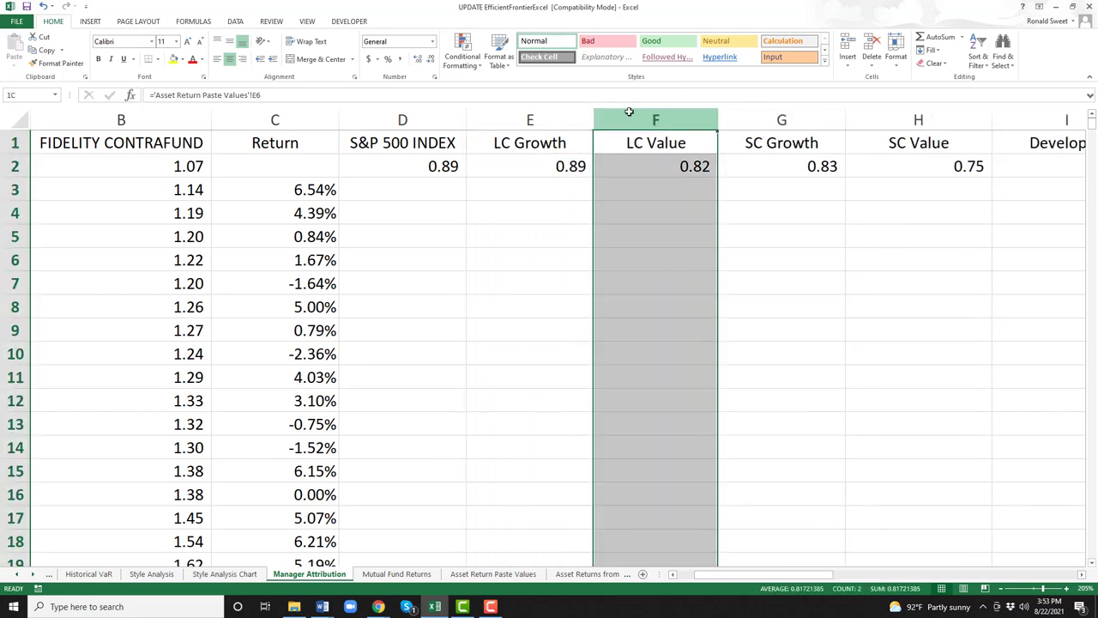
key("ctrl+shift+Right")
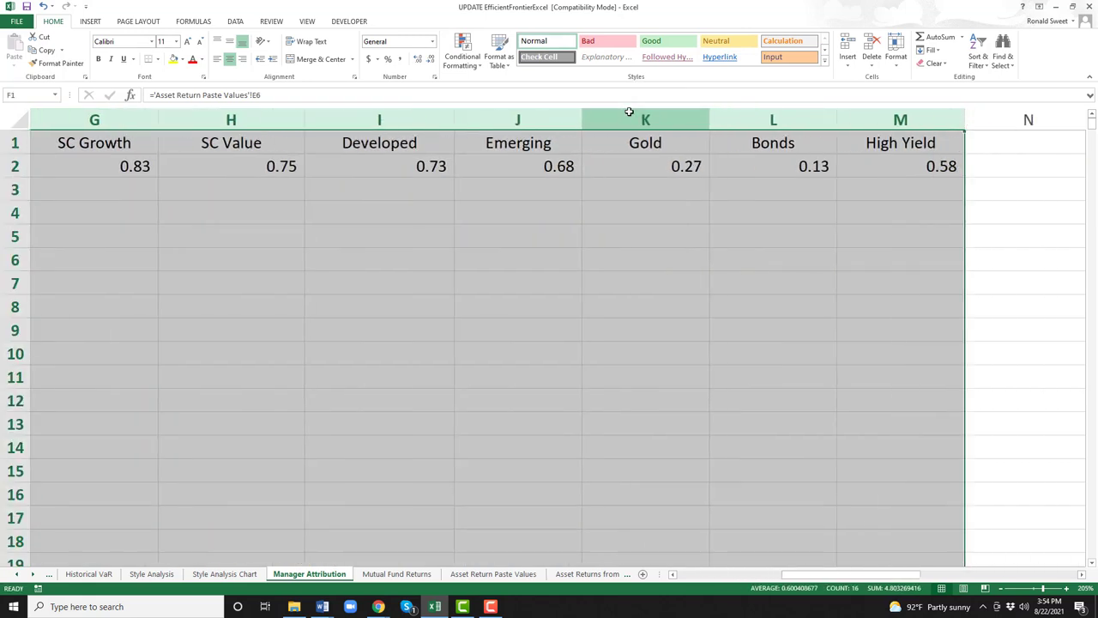
key("Delete")
key("Left")
key("Left")
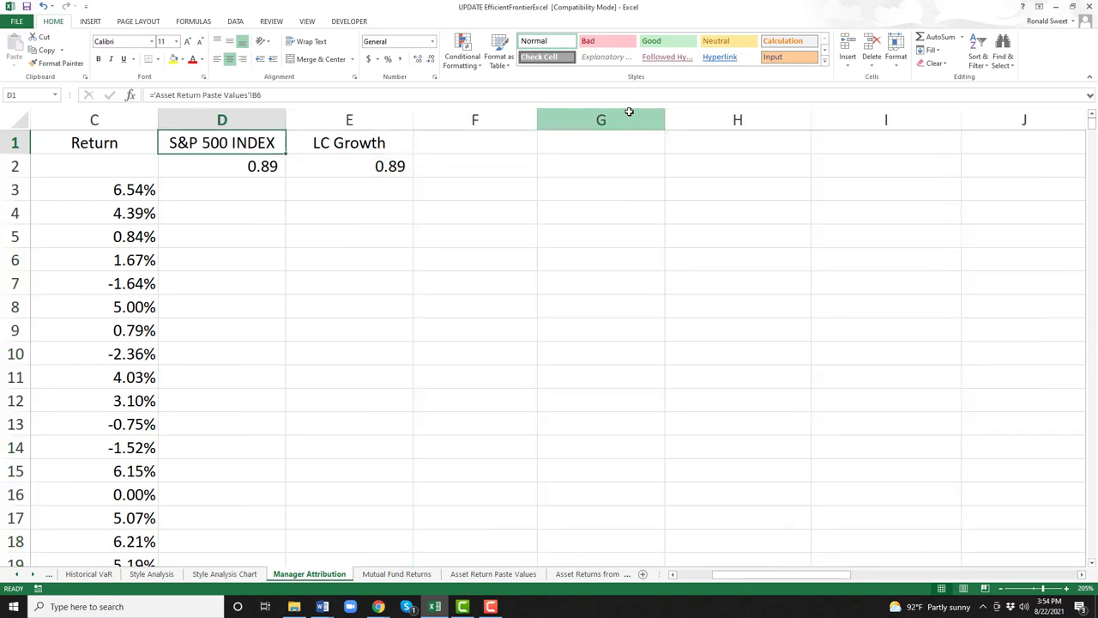
Link D3 to the first S&P 500 monthly return with ='Asset Return Paste Values'!B8 and right-align it.
key("Down")
key("Right")
key("Left")
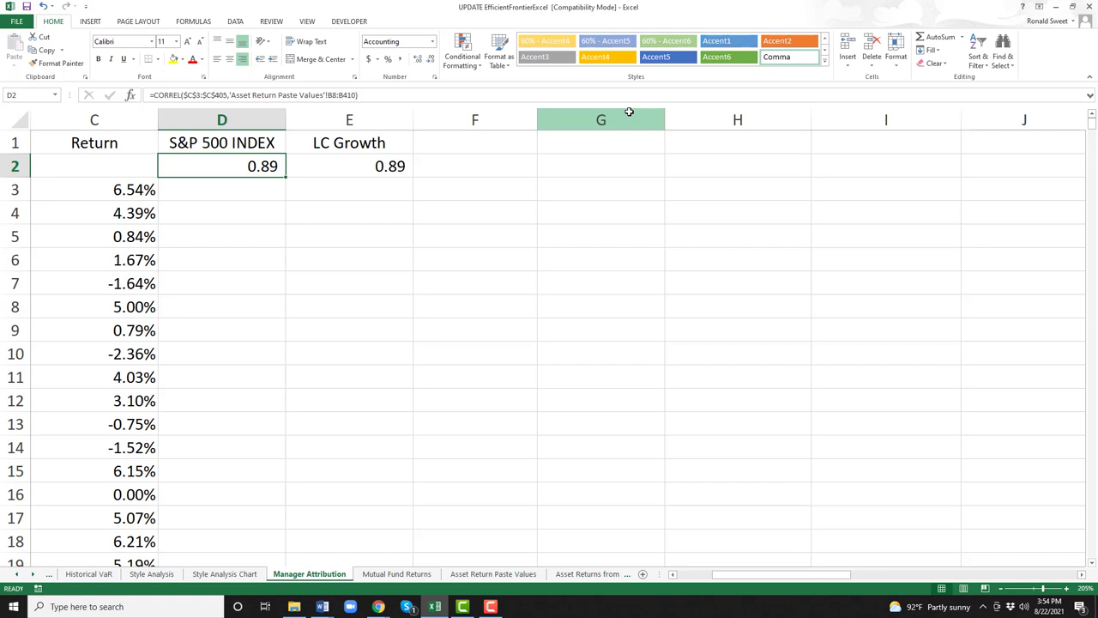
key("Down")
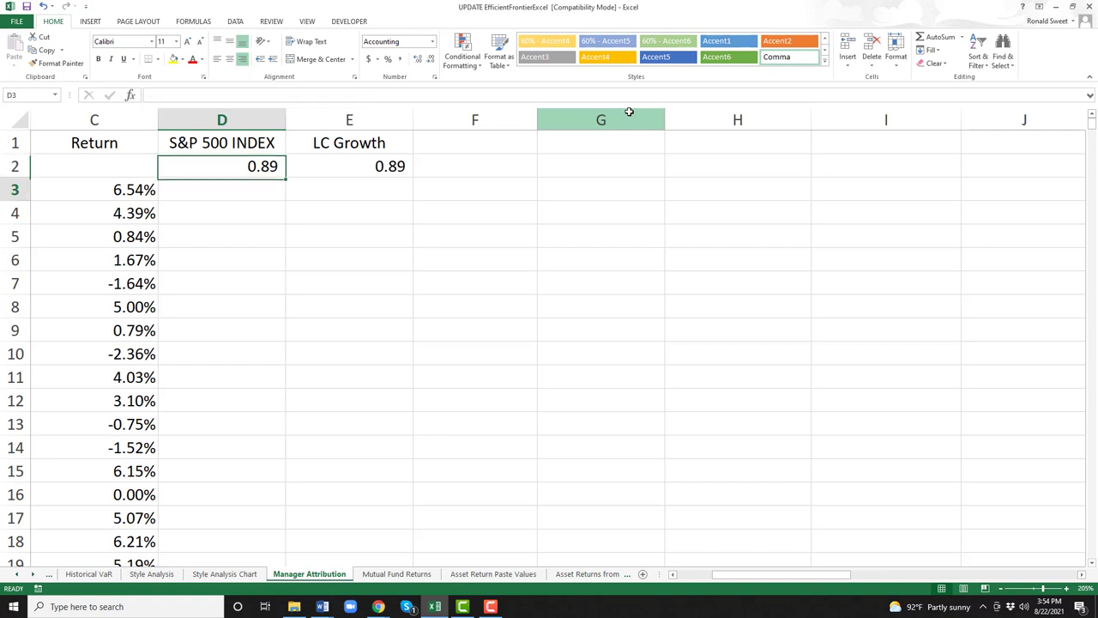
scroll(629, 112, "left", 2)
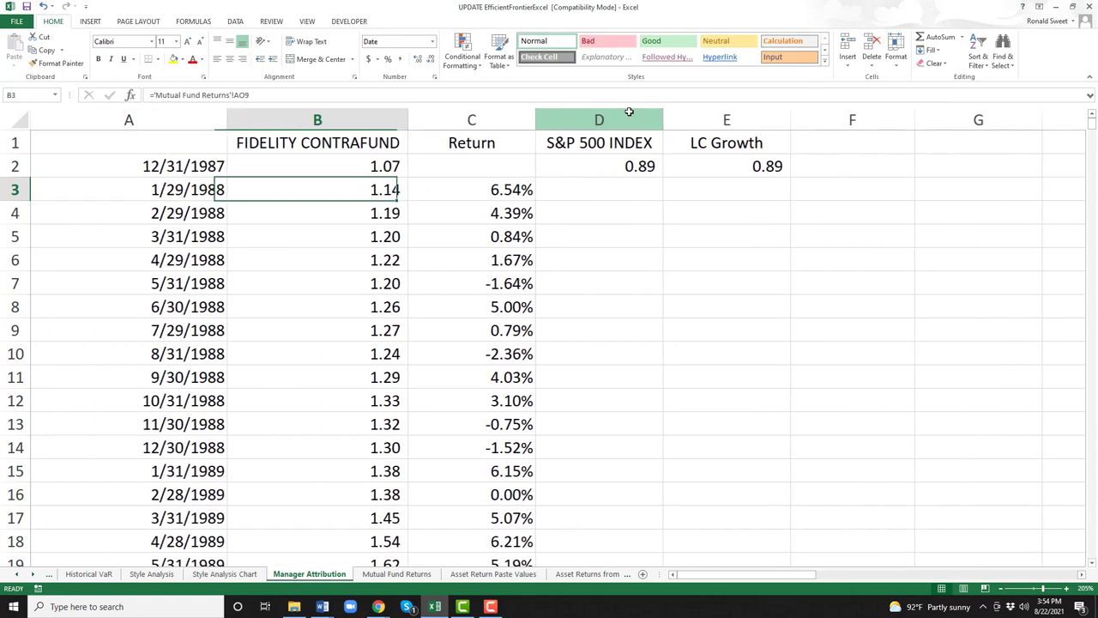
type("=")
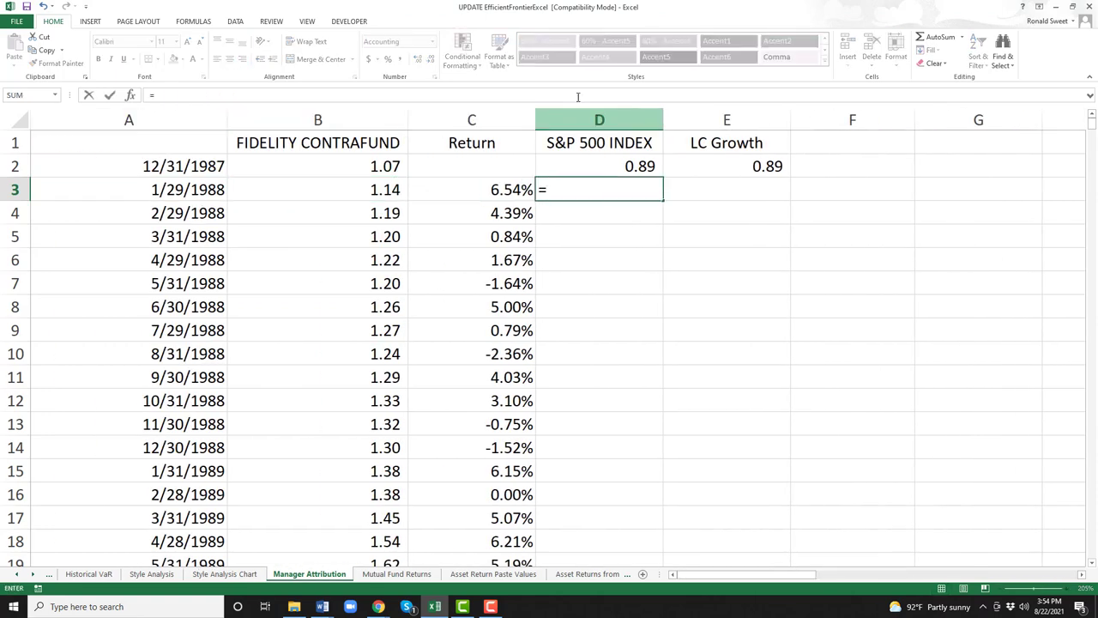
left_click(494, 574)
scroll(96, 237, "up", 3)
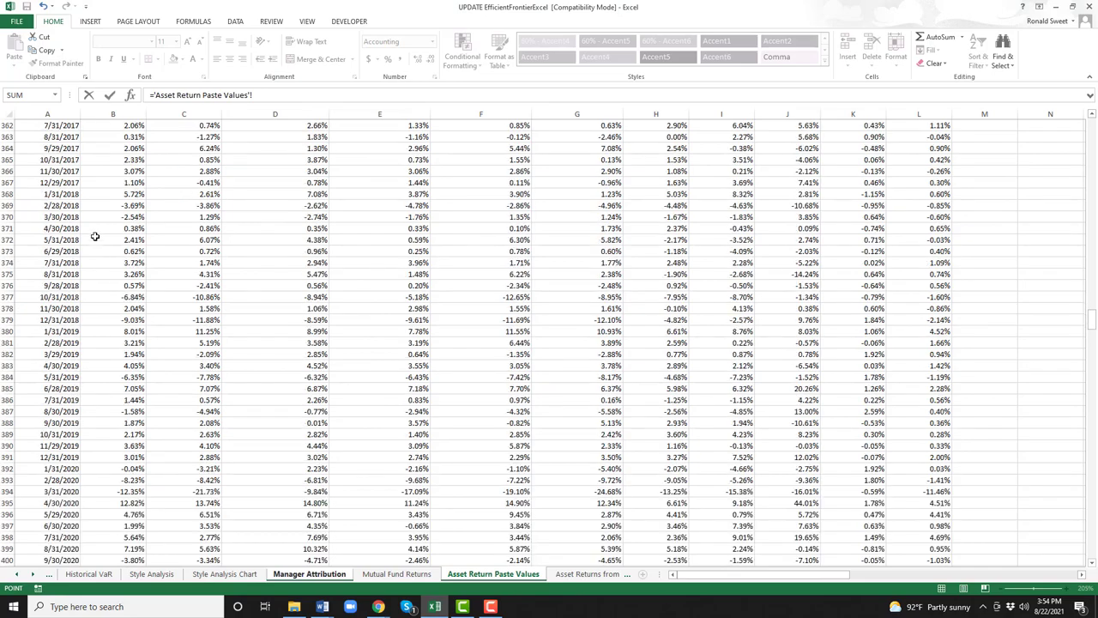
left_click(94, 238)
key("ctrl+Home")
key("Right")
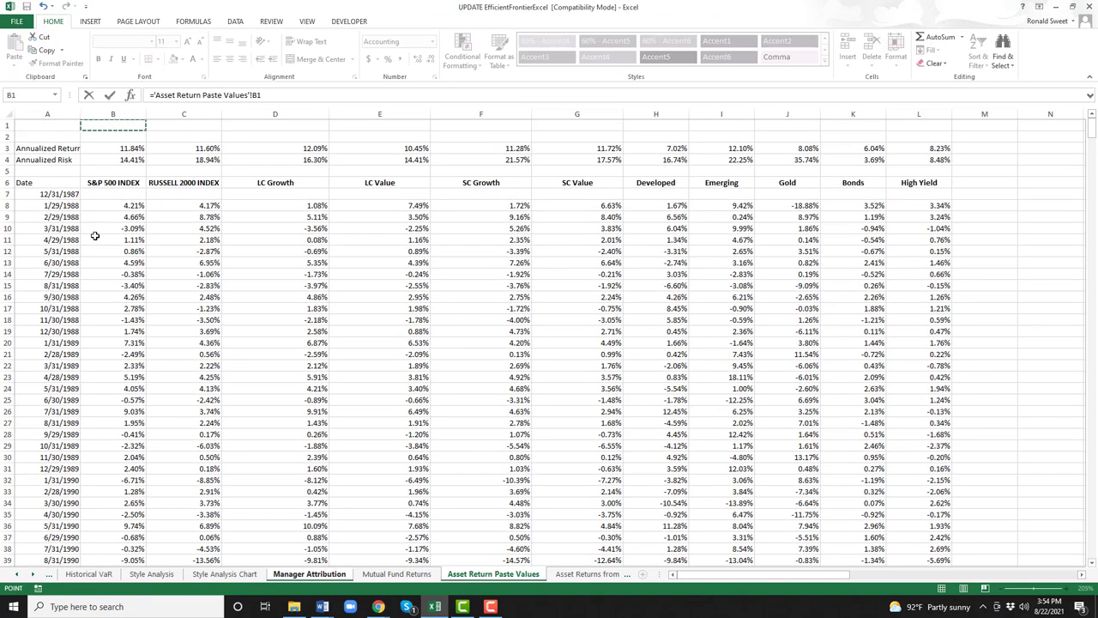
key("Down")
key("Down")
key("Down")
key("Down")
key("Down")
key("Down")
key("Down")
key("Return")
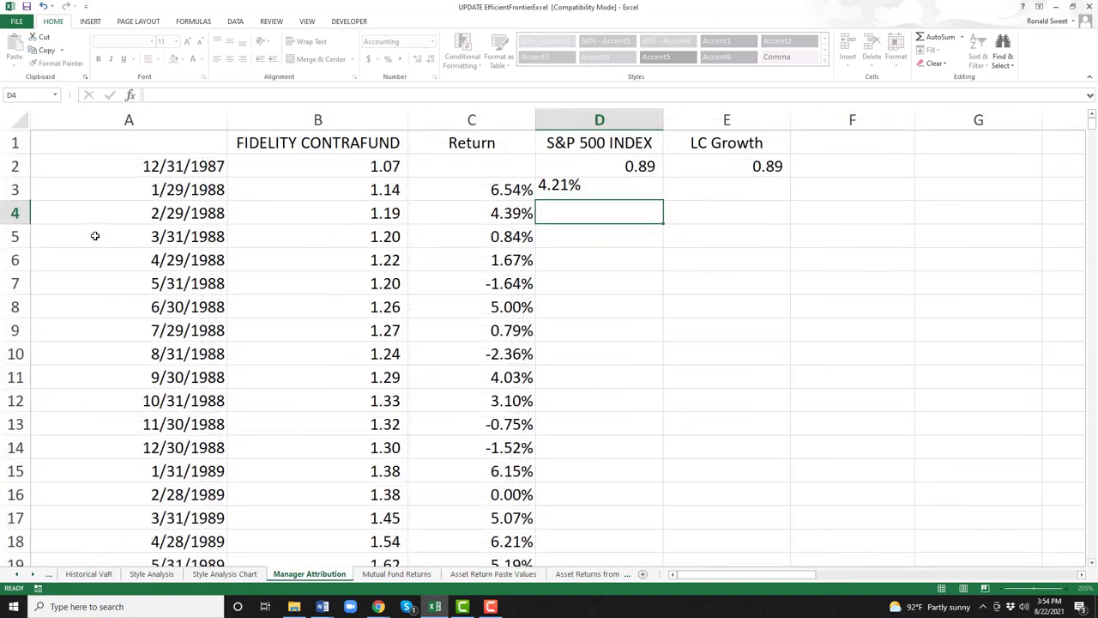
key("Up")
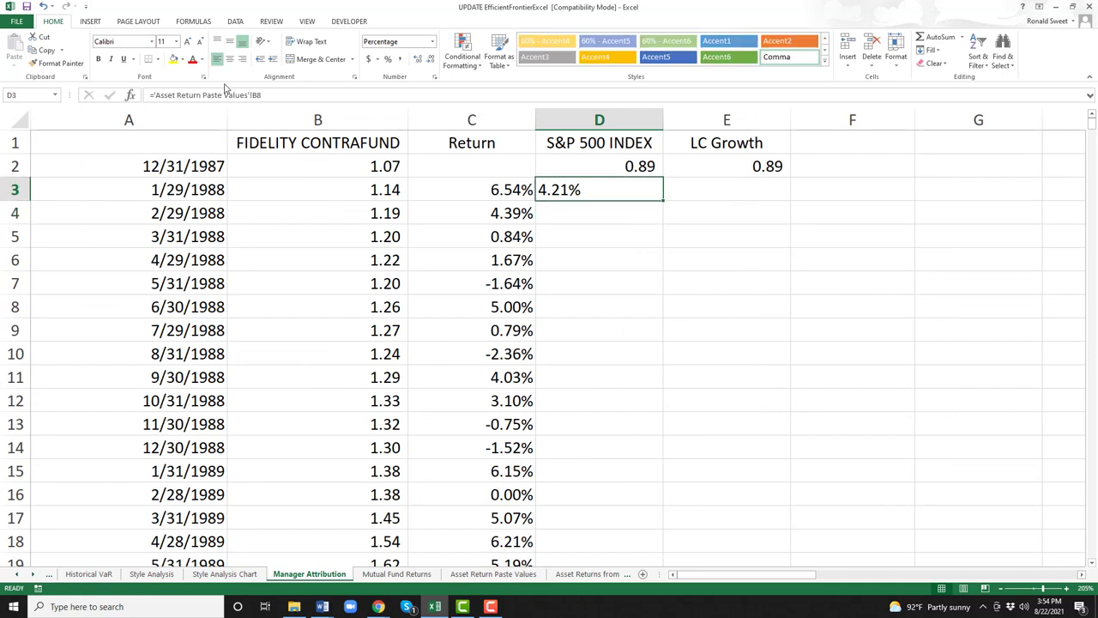
left_click(244, 60)
Link E3 to the first LC Growth monthly return with ='Asset Return Paste Values'!D8.
key("Right")
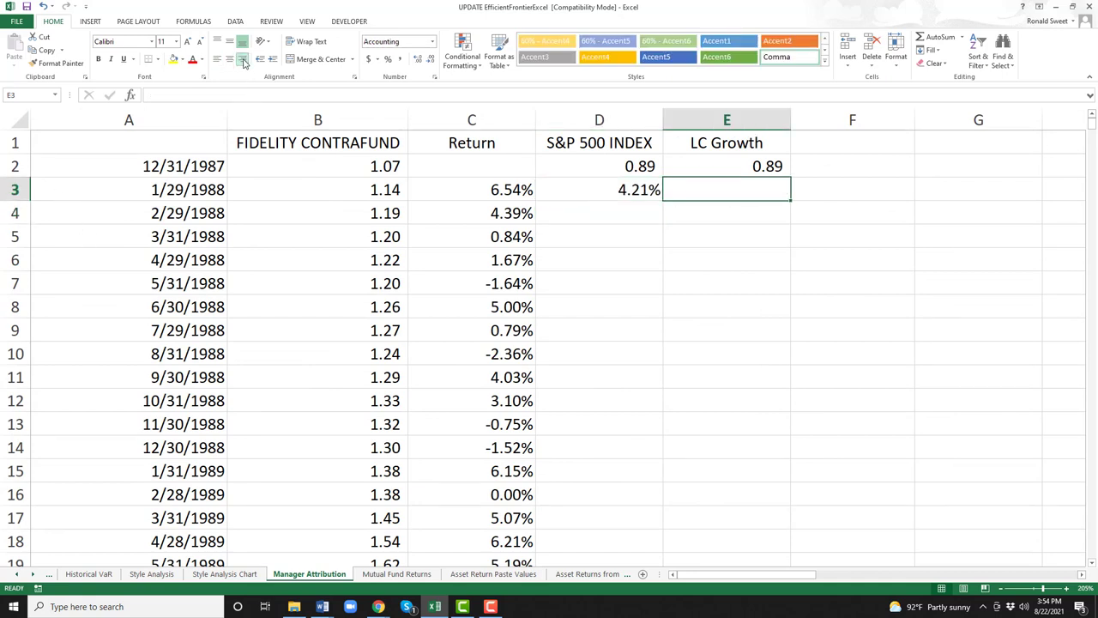
type("=")
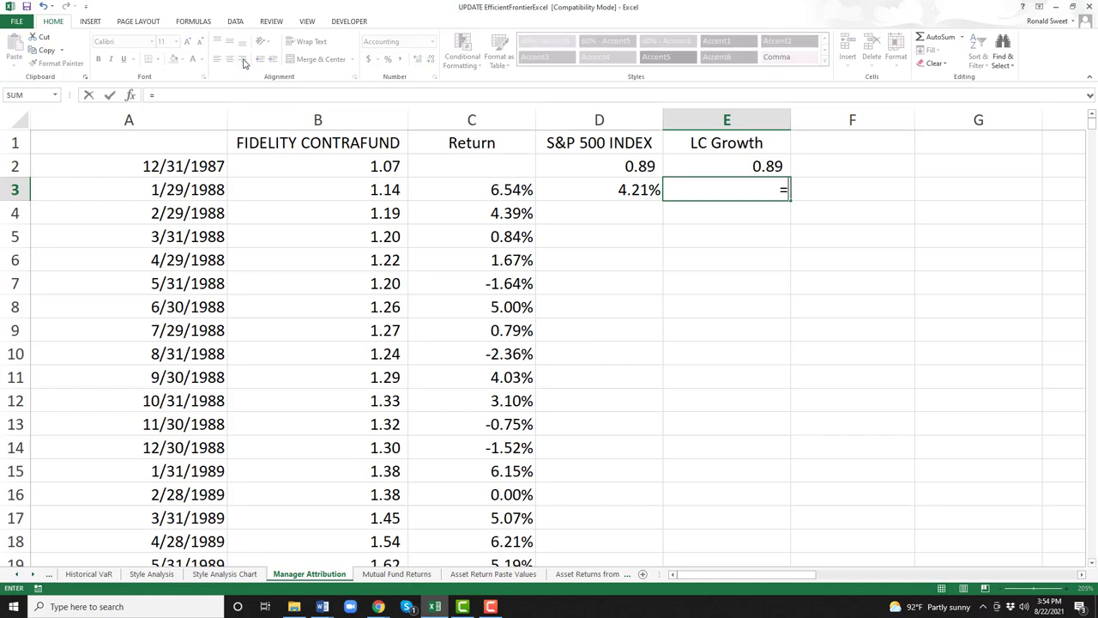
left_click(493, 573)
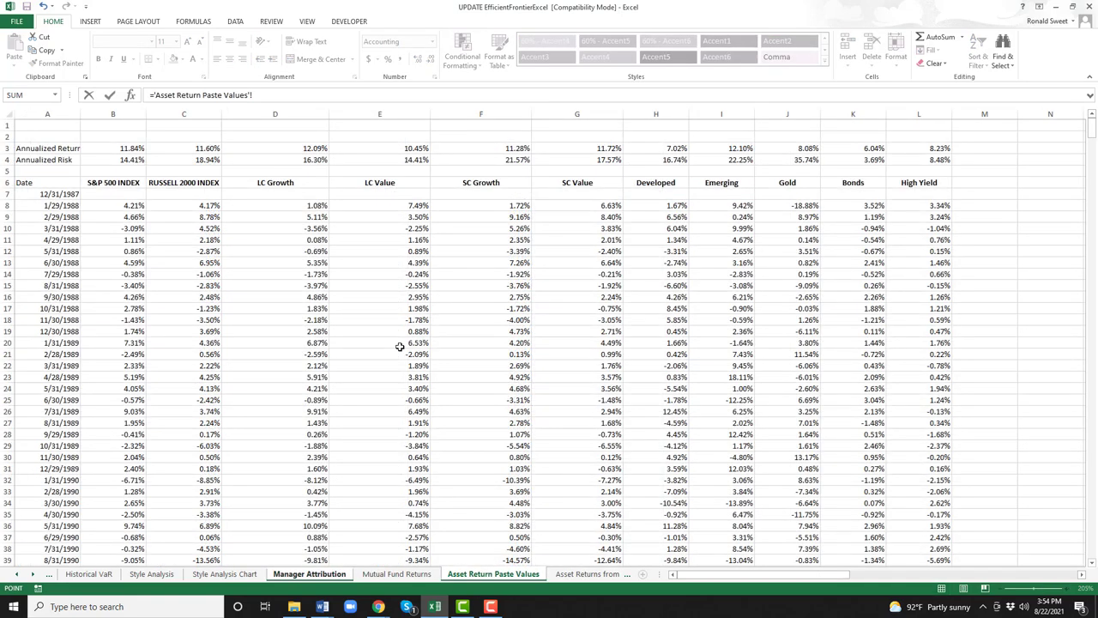
left_click(286, 205)
key("Return")
Fill the D3:E3 return links down the S&P 500 and LC Growth columns alongside the fund's returns.
key("Up")
key("Left")
key("shift+Right")
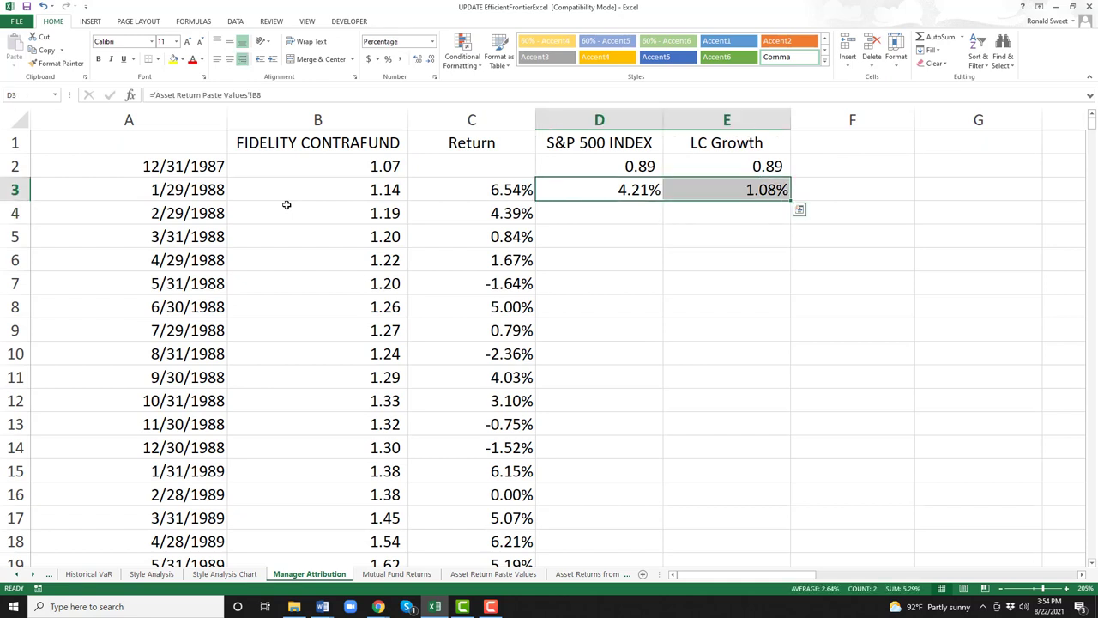
double_click(788, 198)
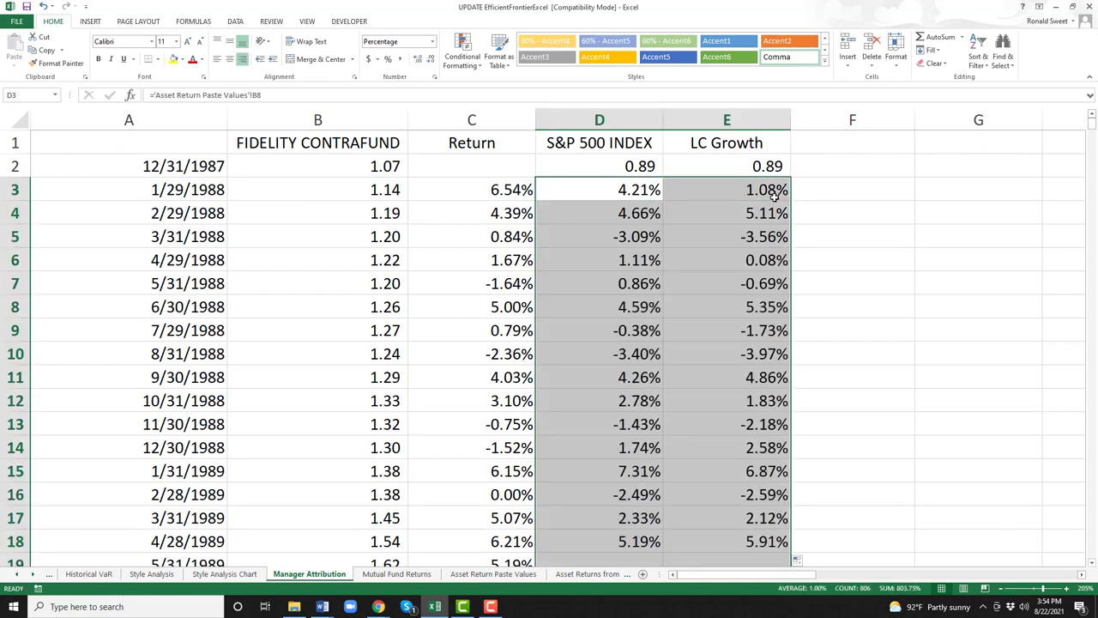
Compare the fund's 1/29/1988 return in C3 with the S&P 500 and LC Growth returns in D3 and E3.
left_click(496, 191)
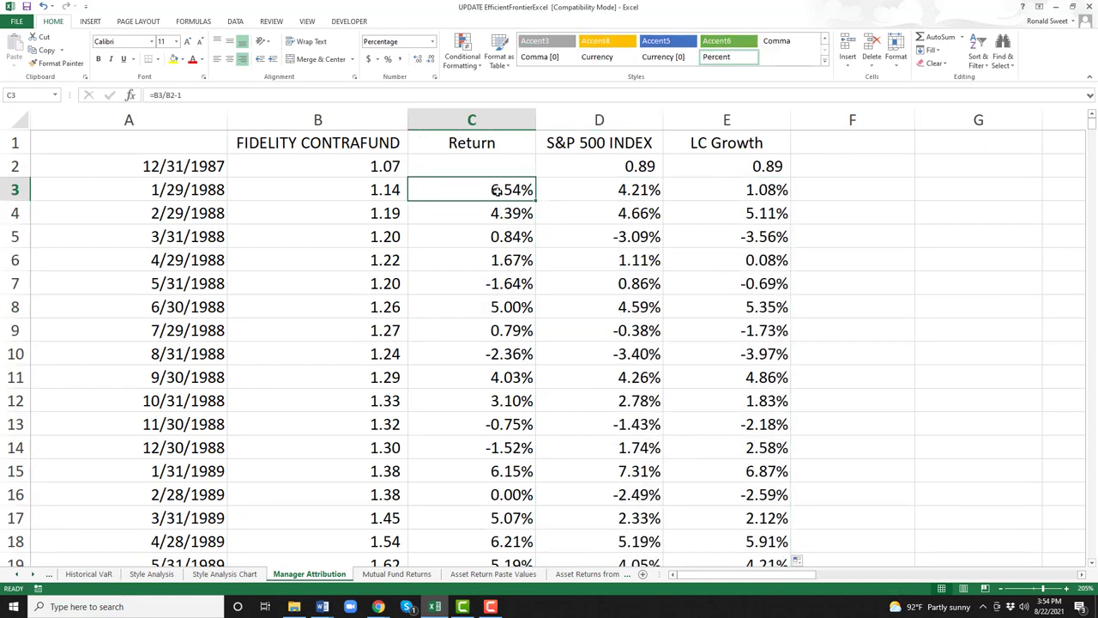
key("Right")
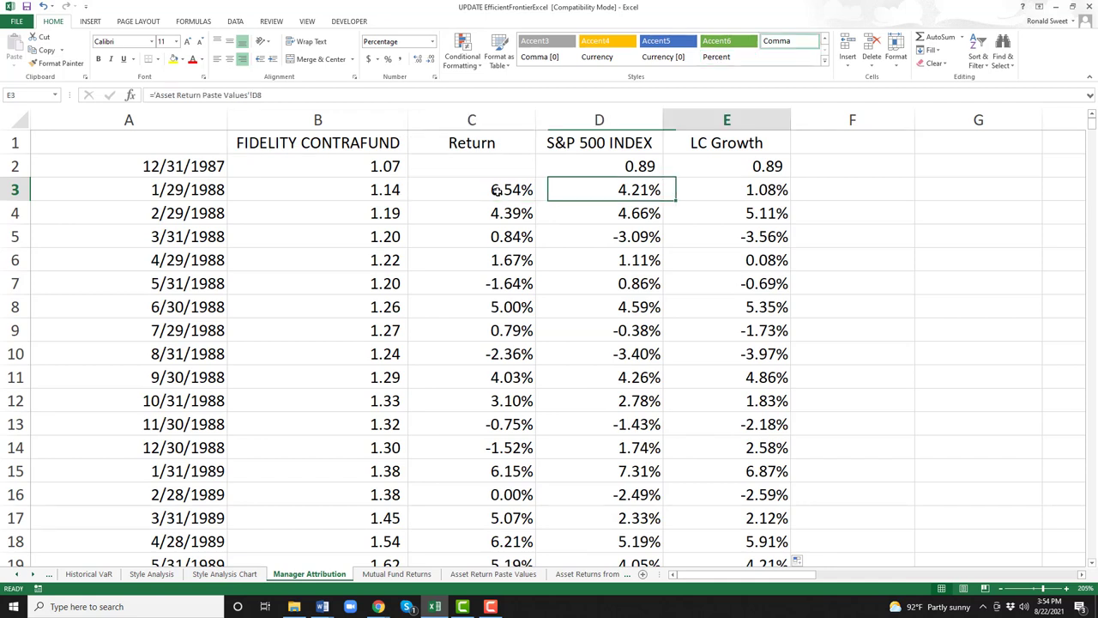
key("Right")
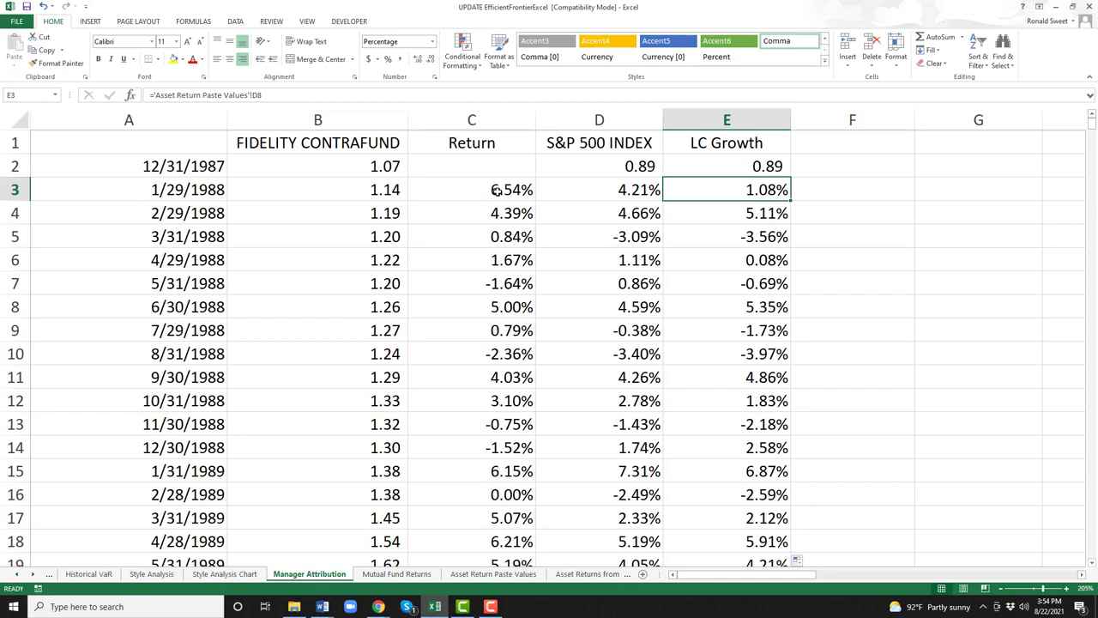
key("Left")
key("Left")
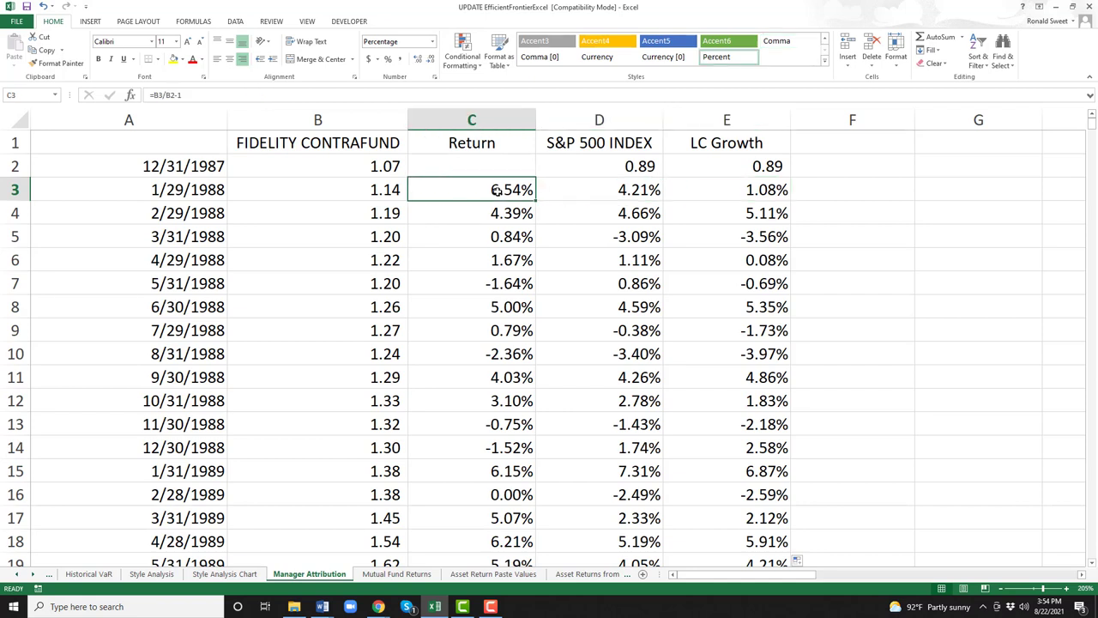
Enter the heading "Linked Returns" in F1, beside the LC Growth column.
key("Left")
key("Left")
key("Right")
key("Right")
key("Right")
key("Right")
key("Right")
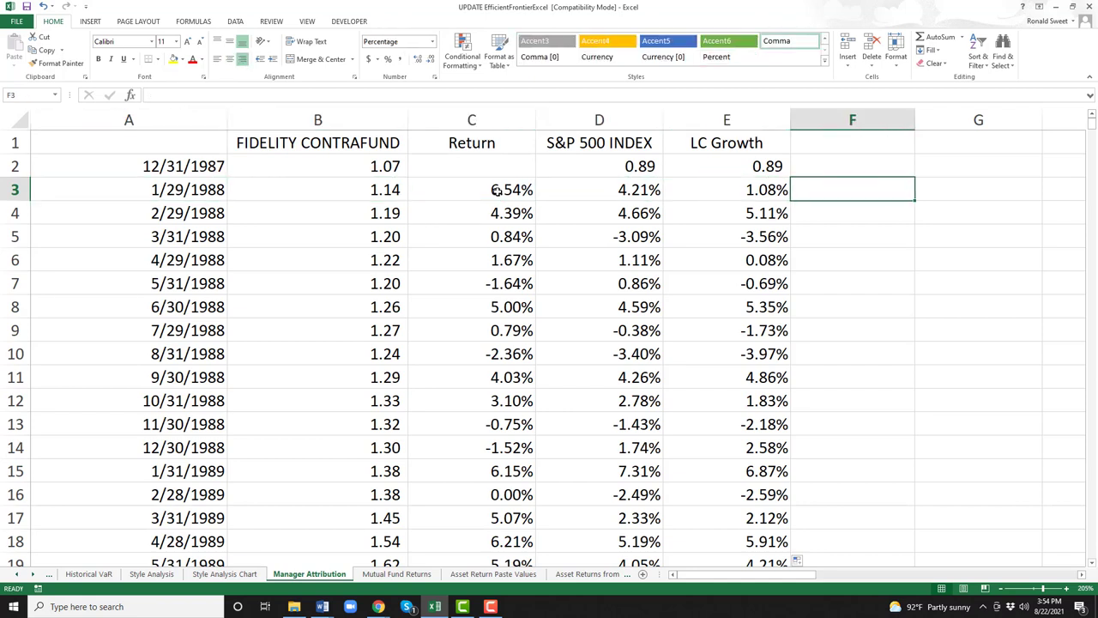
key("Up")
key("Up")
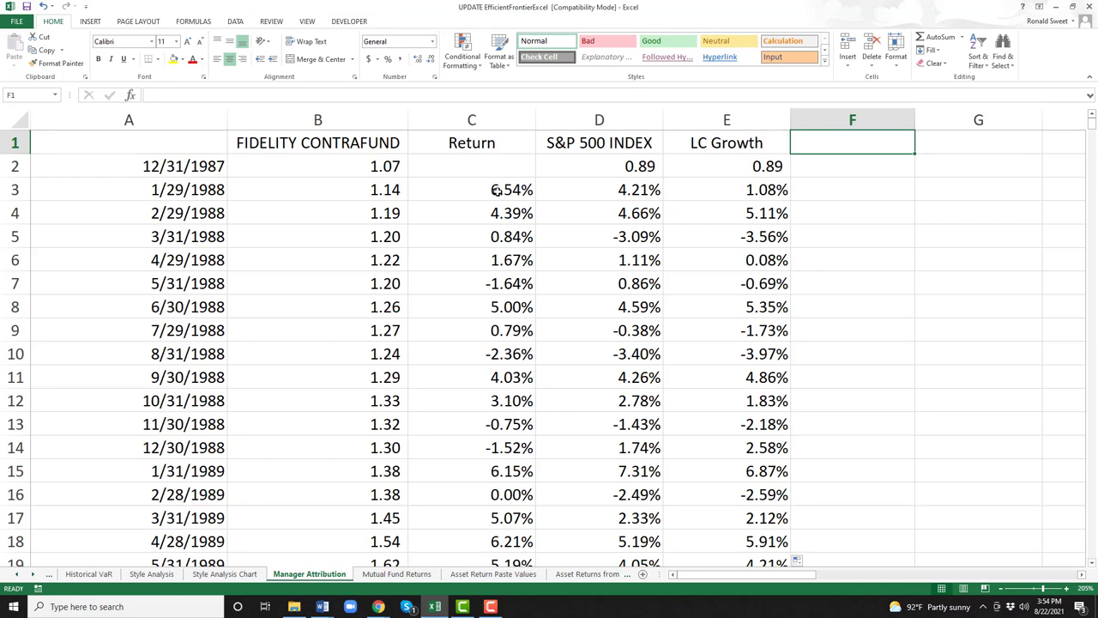
type("L")
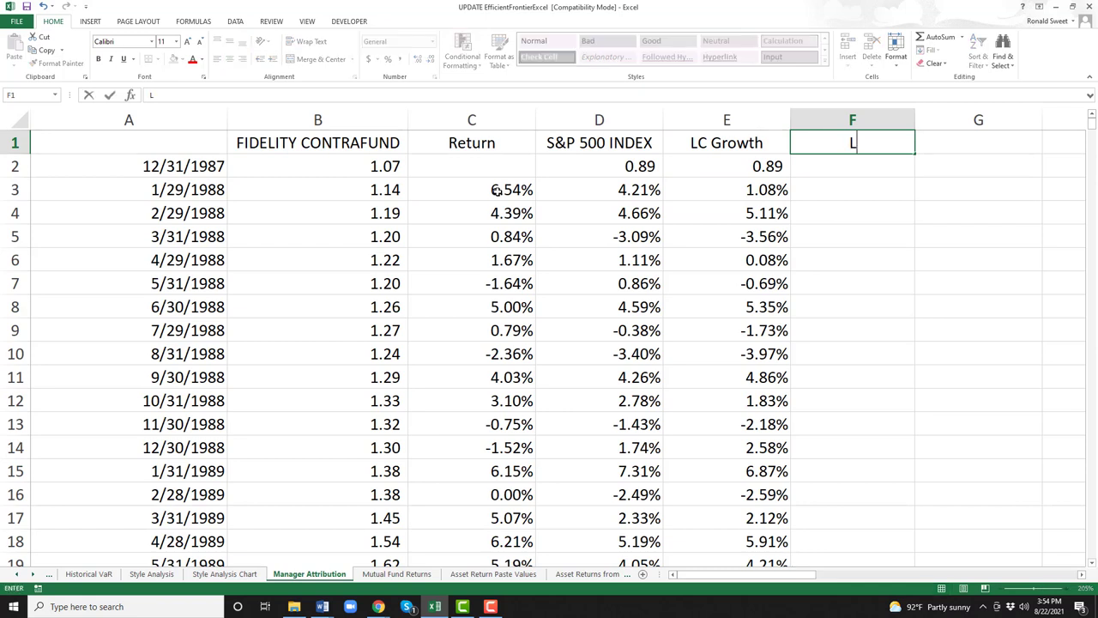
type("inked Returns")
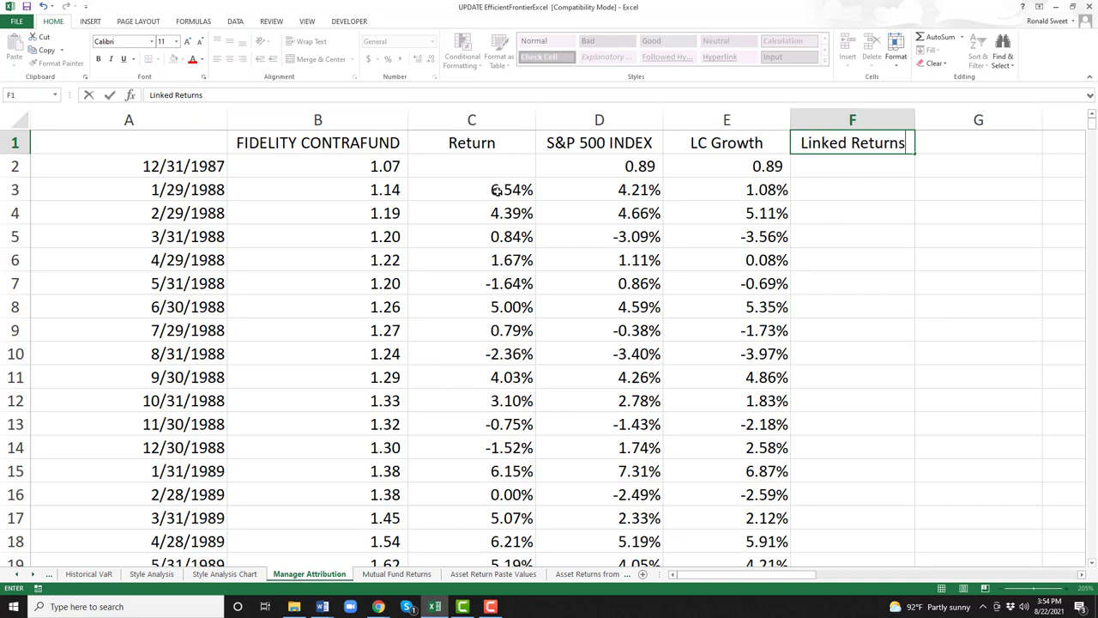
key("Return")
key("Up")
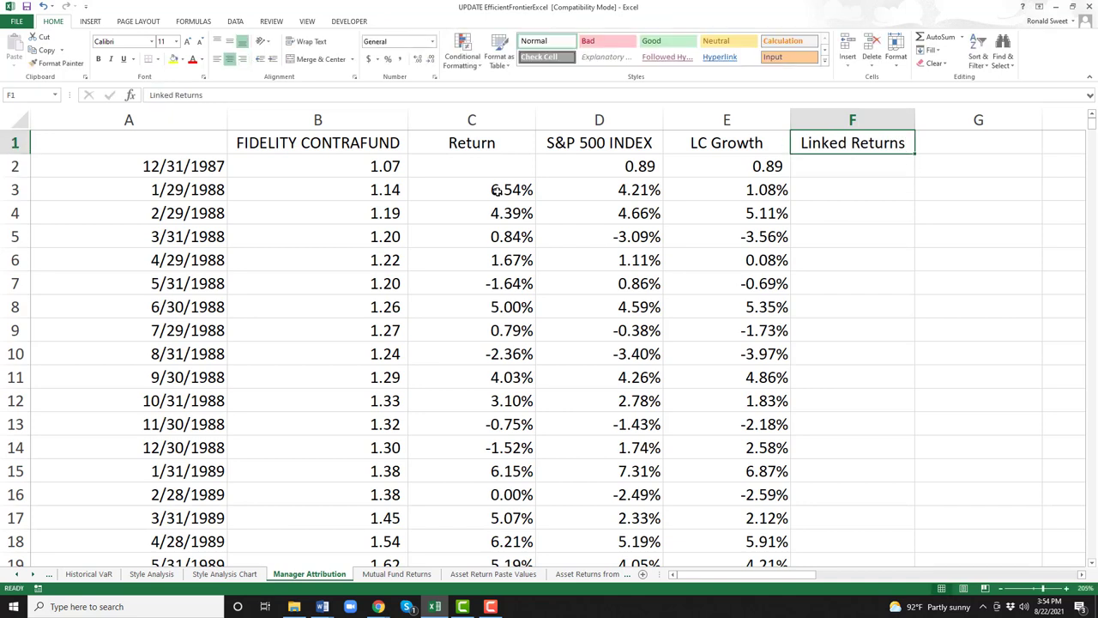
Merge and center the Linked Returns heading across F1:H1.
key("shift+Right")
key("shift+Right")
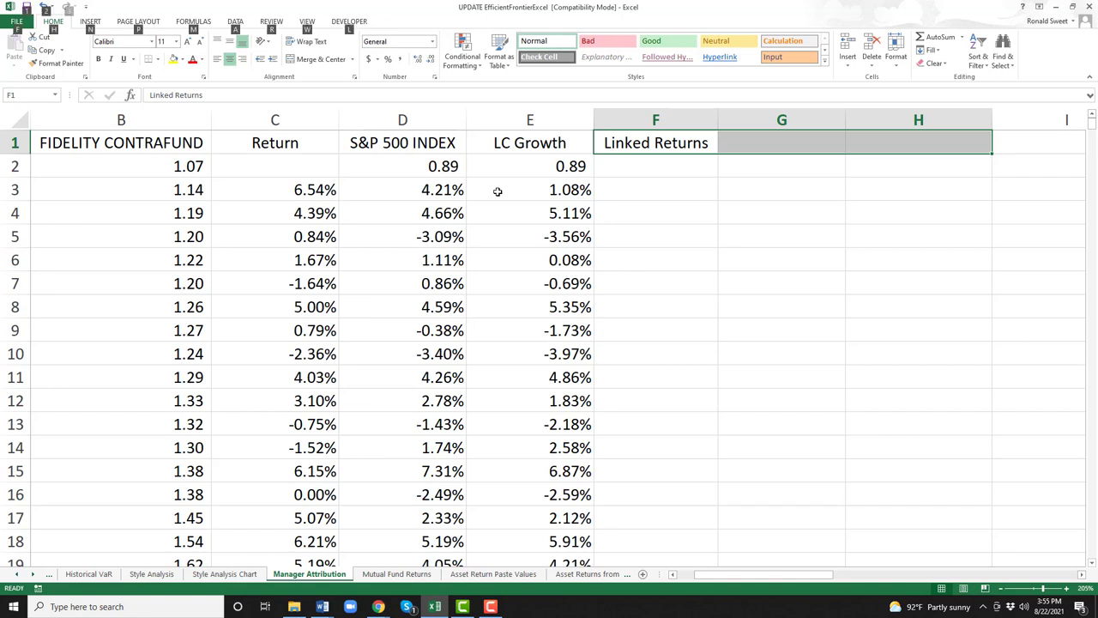
key("alt+h")
key("m")
key("c")
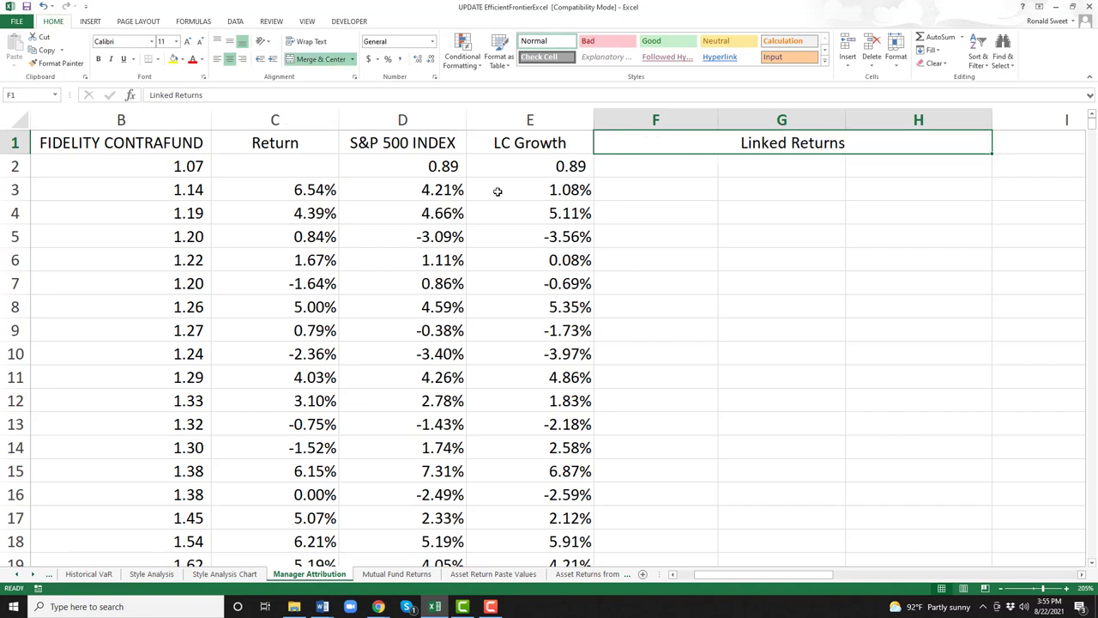
Enter the note "Alt Key with HMC" in I1, beside the merged Linked Returns heading.
key("Down")
key("Up")
key("Down")
key("Up")
key("Right")
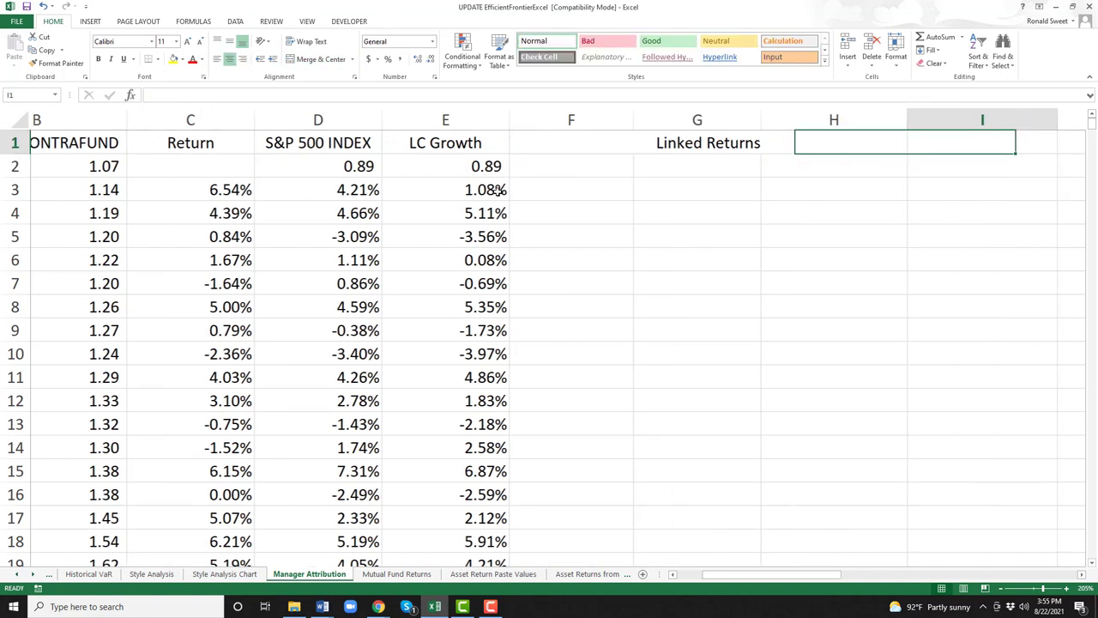
type("Al")
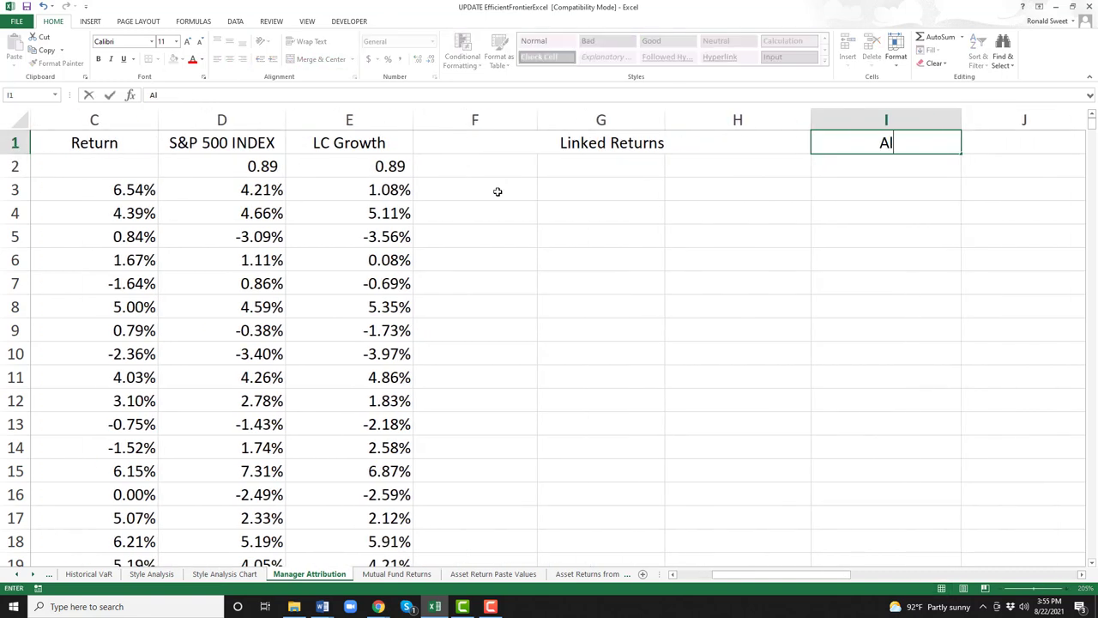
type("t Key with ")
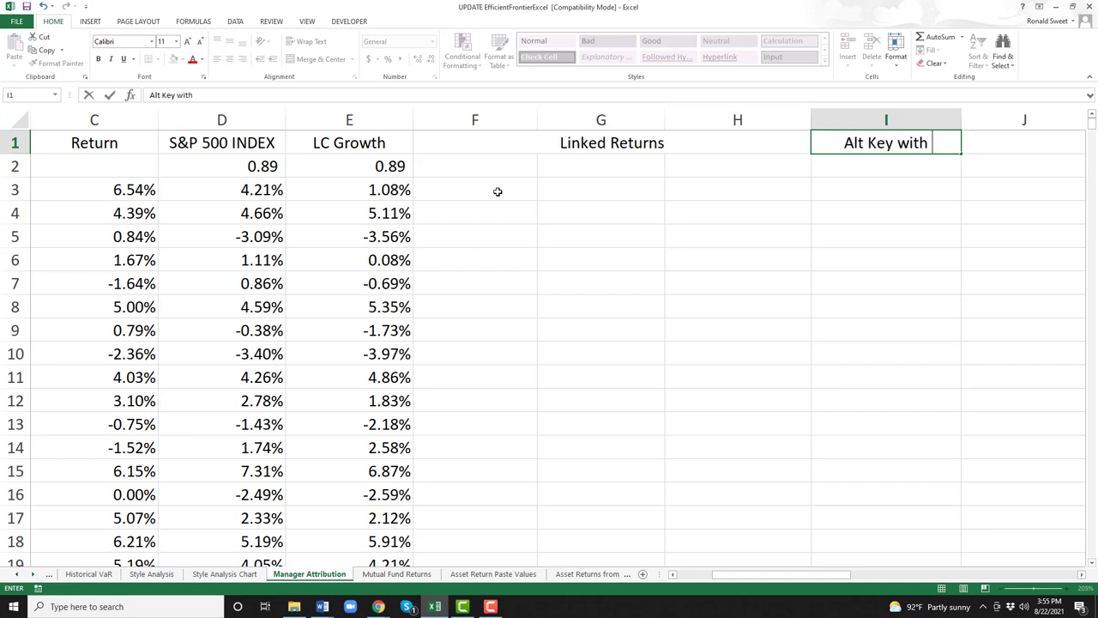
type("HMC")
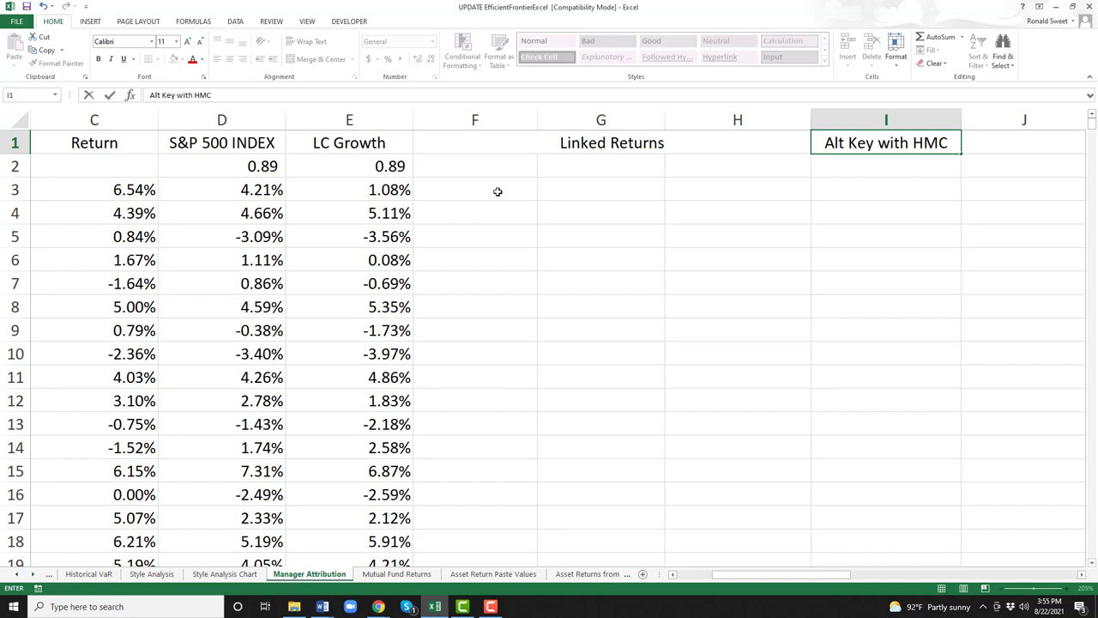
key("Return")
key("Up")
key("Left")
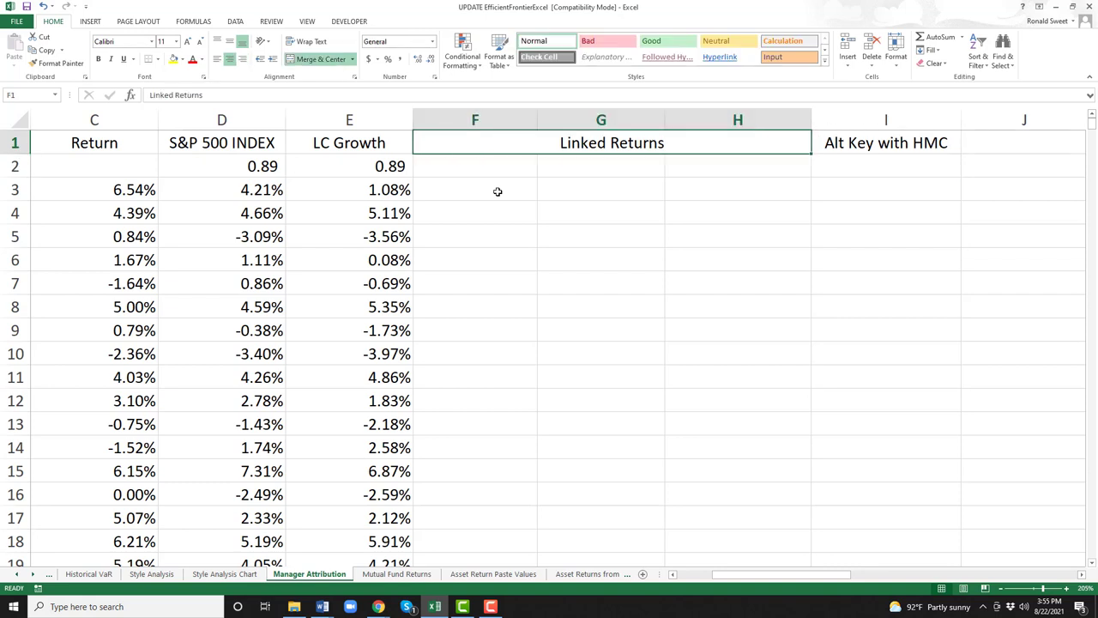
Link F2 to the fund name in B1 with the formula =+B1.
key("Down")
key("Left")
key("Left")
key("Left")
key("Left")
key("Left")
key("Left")
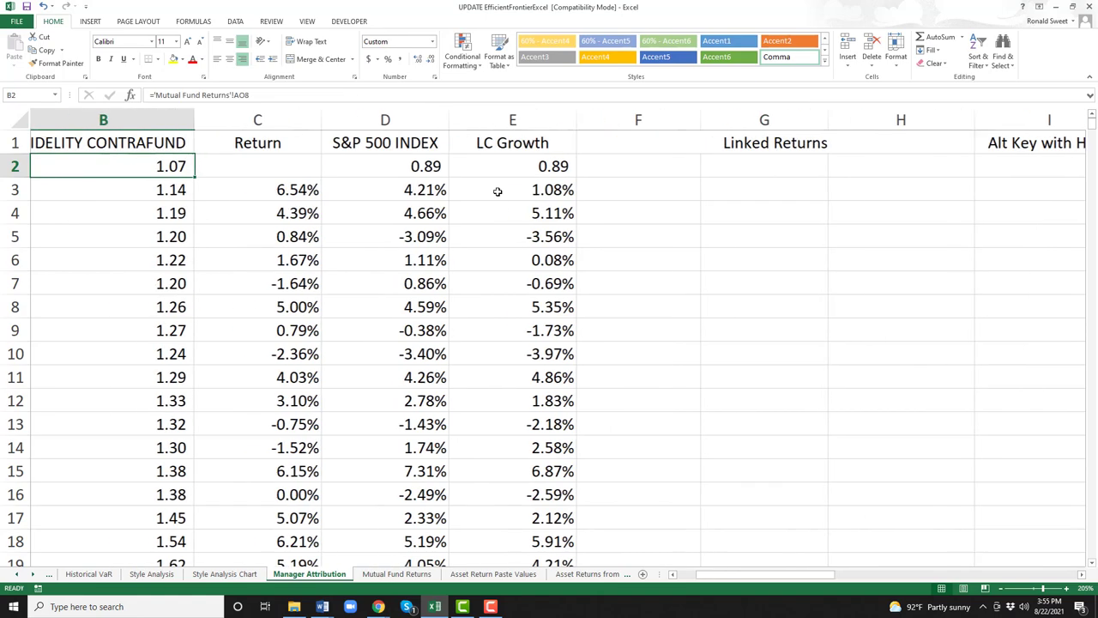
key("Right")
key("Right")
key("Right")
key("Right")
key("Right")
key("Left")
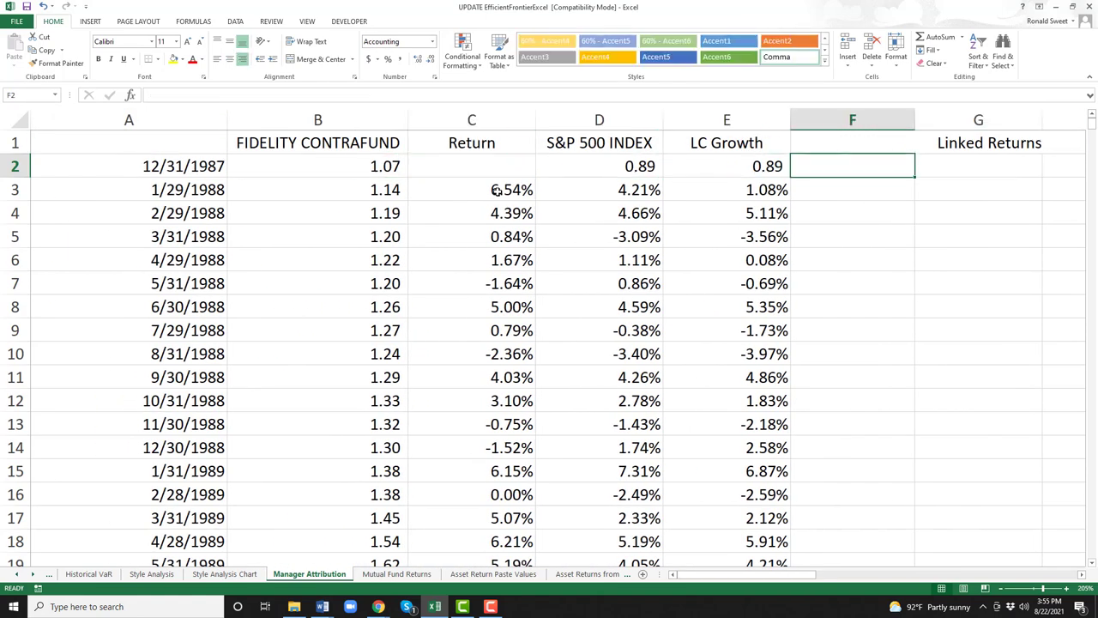
type("+")
key("Up")
key("Left")
key("Left")
key("Left")
key("Left")
key("Return")
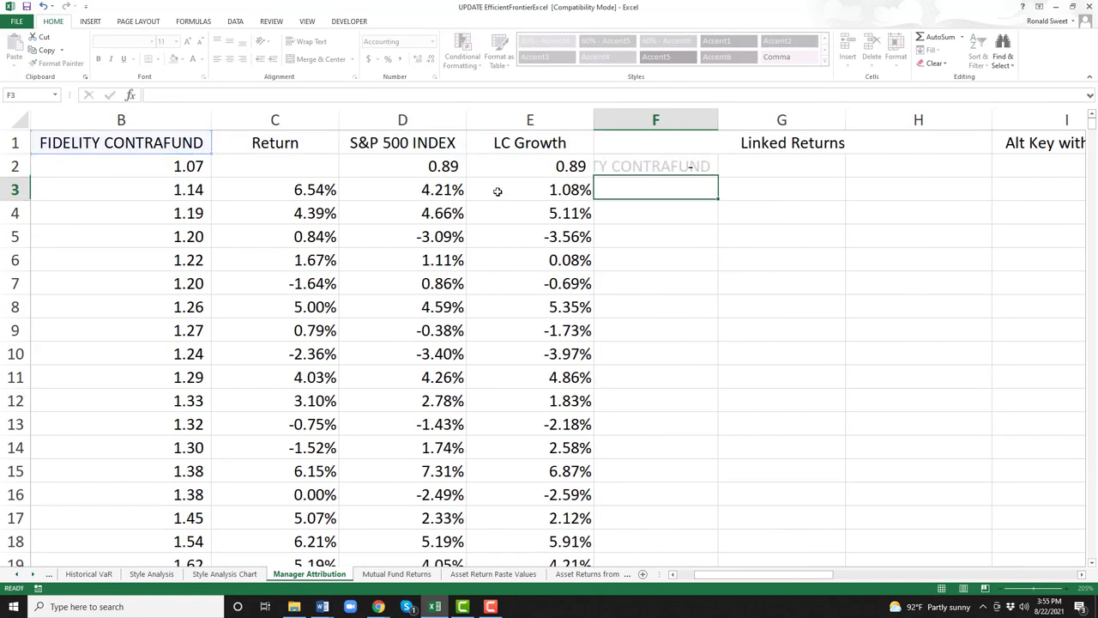
Link G2 to the S&P 500 INDEX heading in D1 and H2 to the LC Growth heading in E1.
key("Up")
key("Right")
type("+")
key("Up")
key("Left")
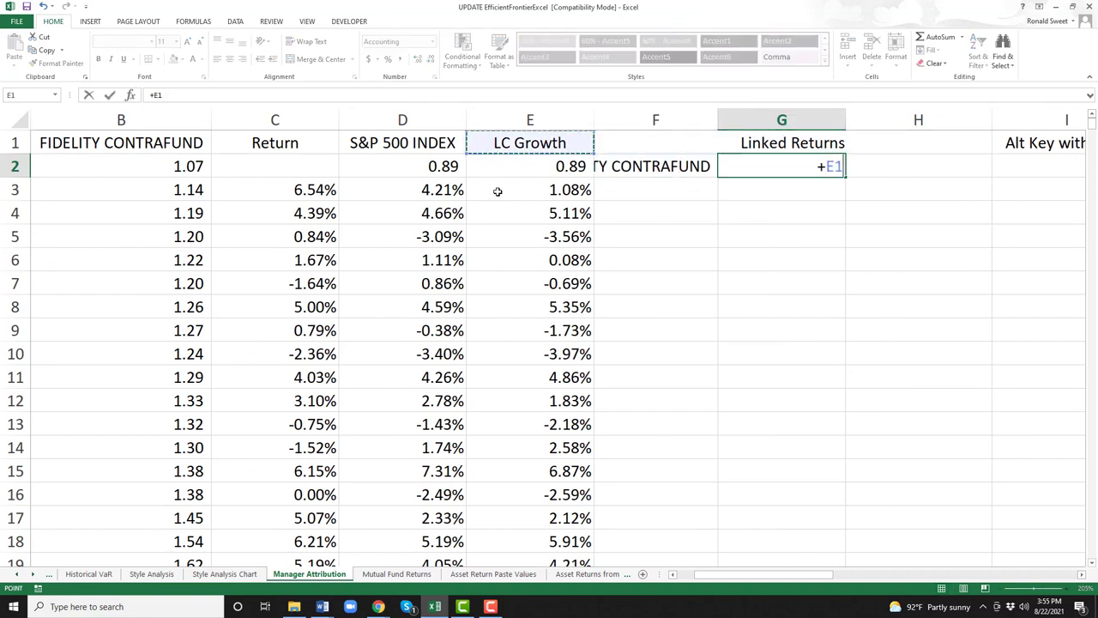
key("Return")
key("Up")
key("Right")
type("+")
key("Up")
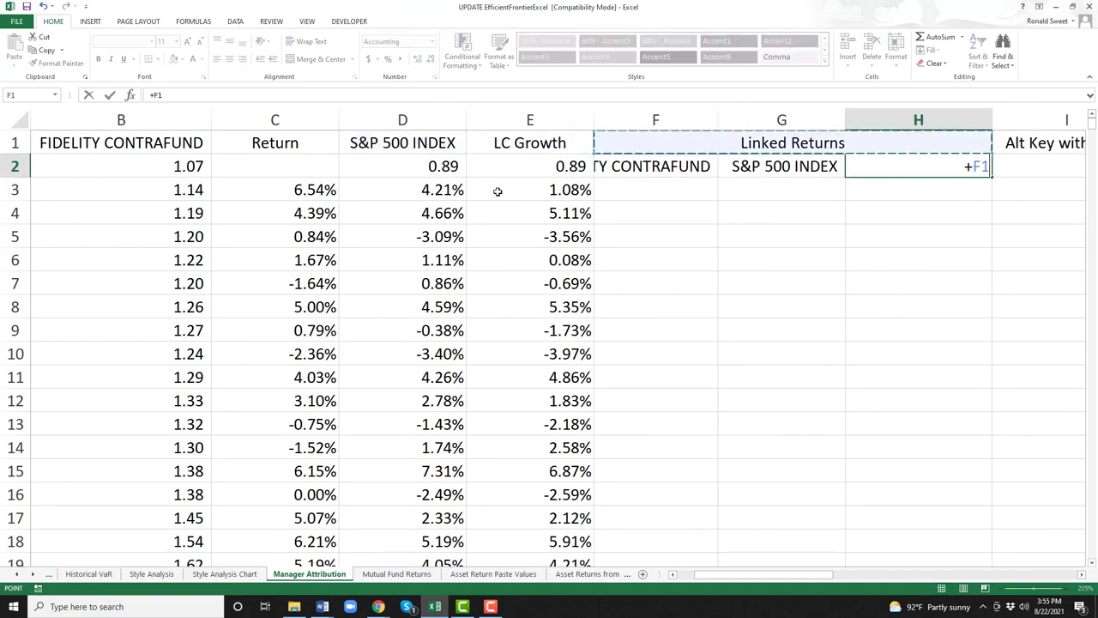
key("Left")
key("Left")
key("Right")
key("Return")
key("Up")
key("Left")
key("Left")
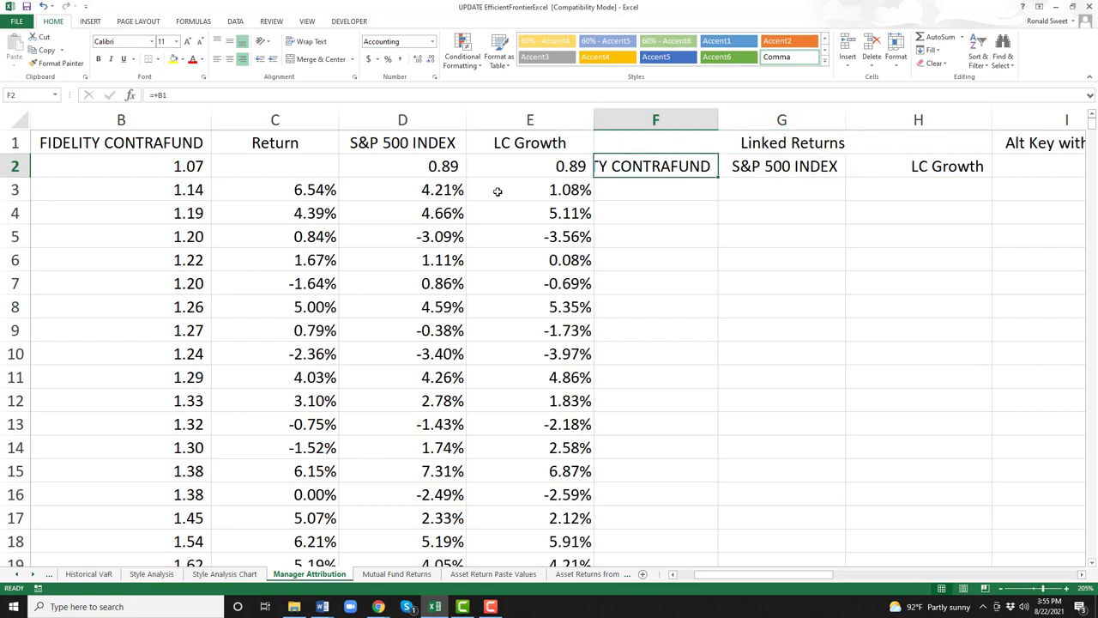
Center the three linked column headings in F2:H2.
key("shift+Right")
key("shift+Right")
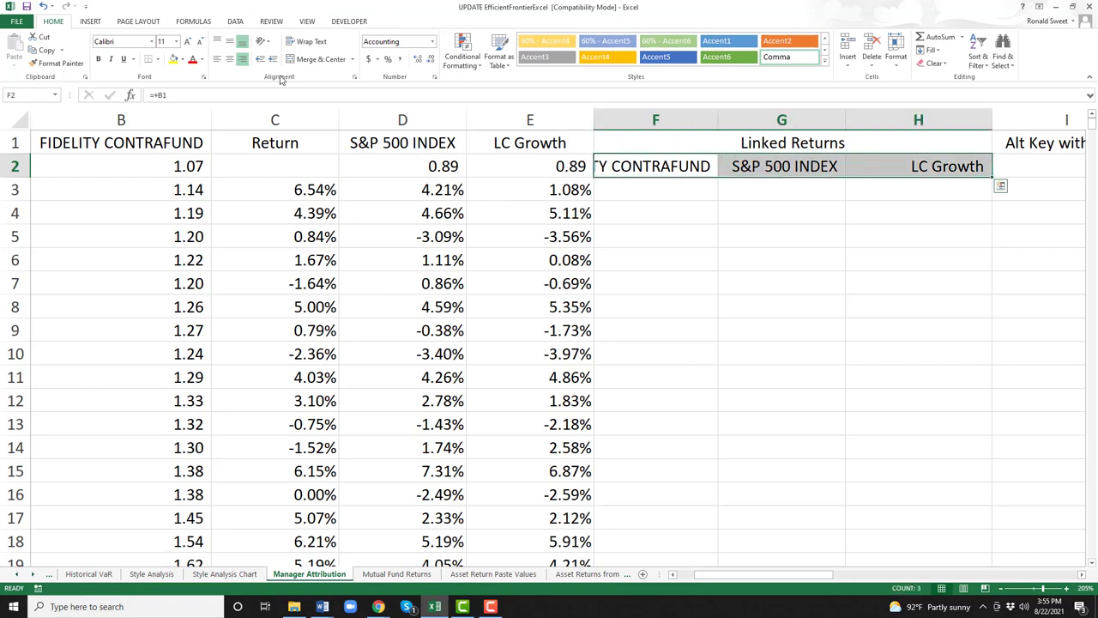
left_click(230, 60)
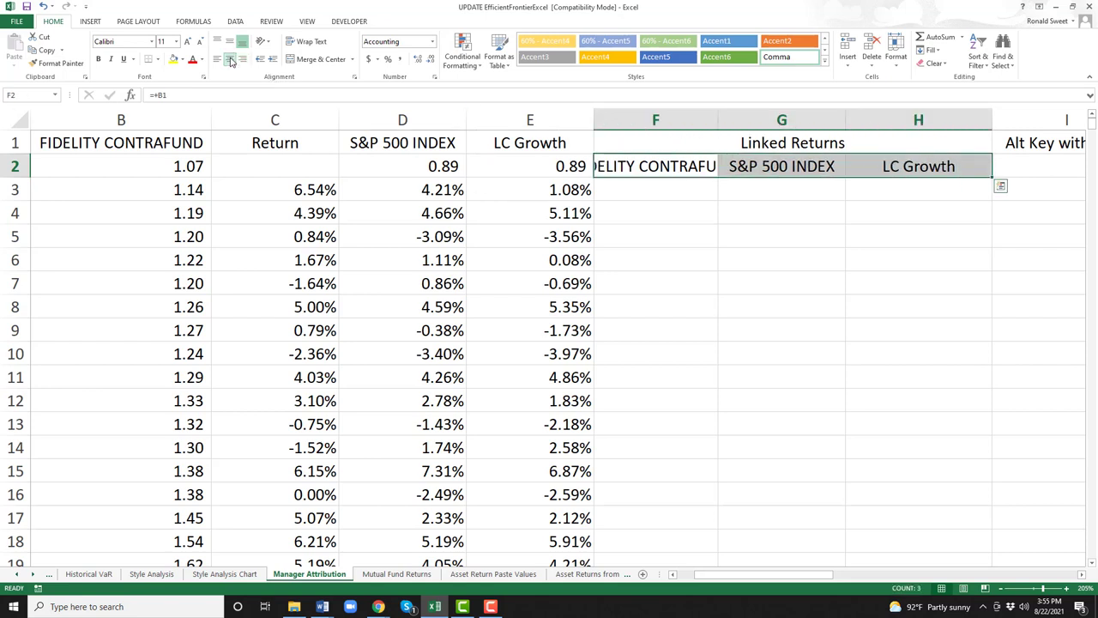
Replace the fund heading in B1 with the shorter name "Contrafund".
key("Right")
key("Right")
key("Left")
key("Left")
key("Left")
key("Left")
key("Left")
key("Left")
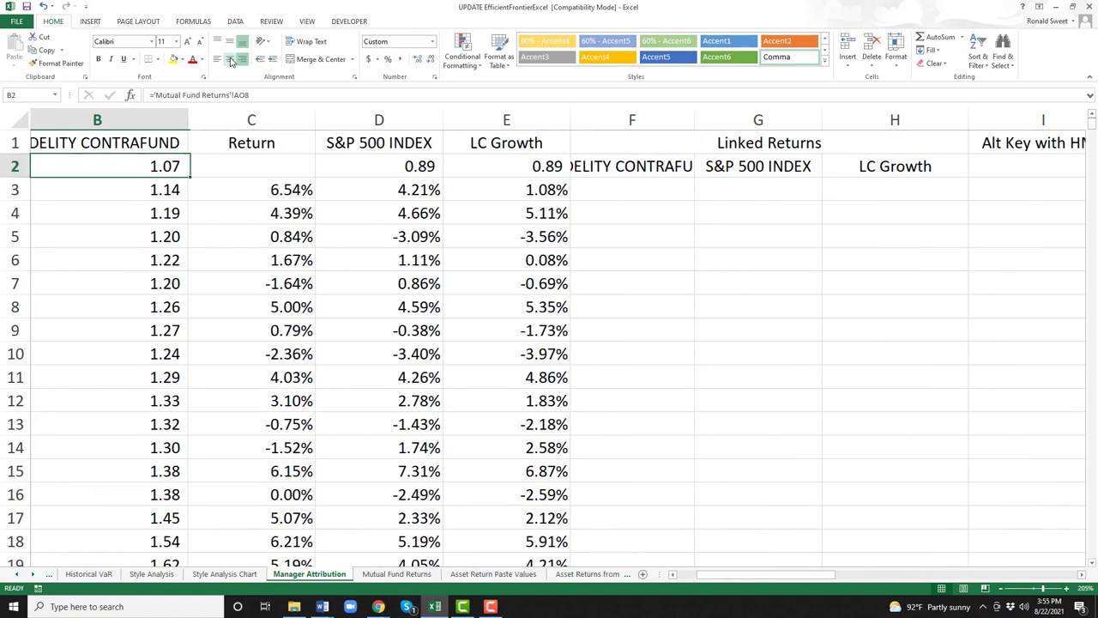
key("Left")
key("Up")
key("Right")
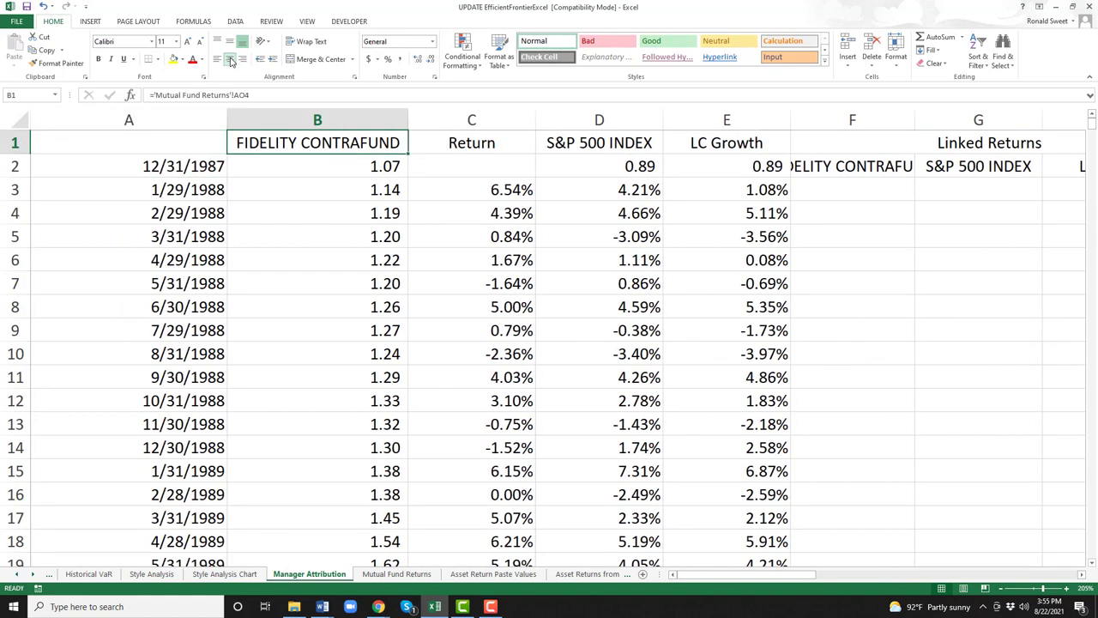
type("Contra")
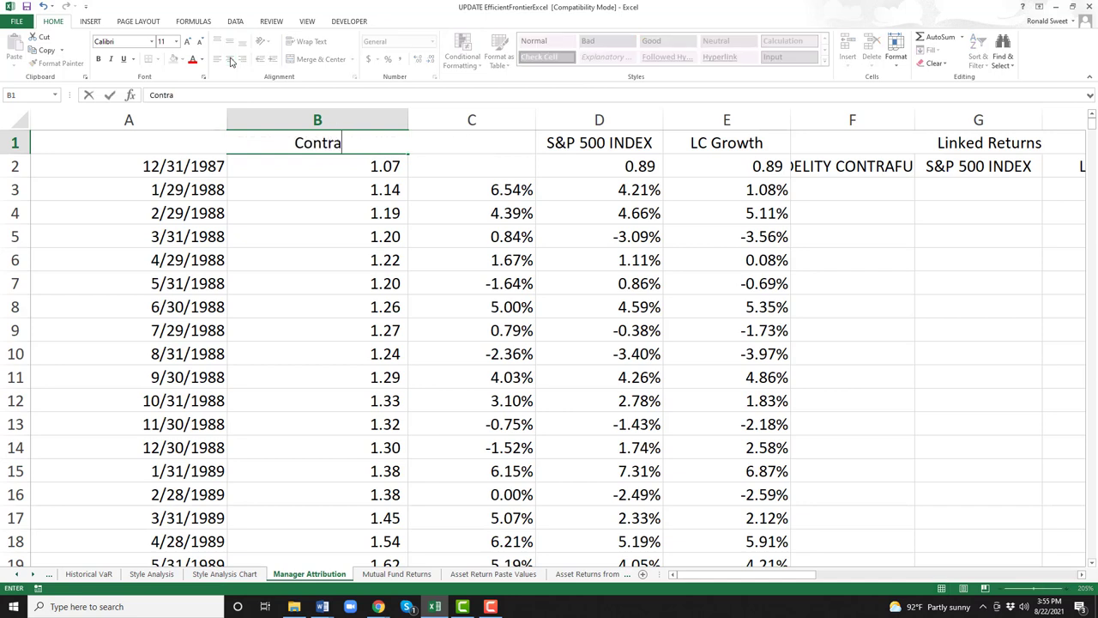
type("fund")
key("Return")
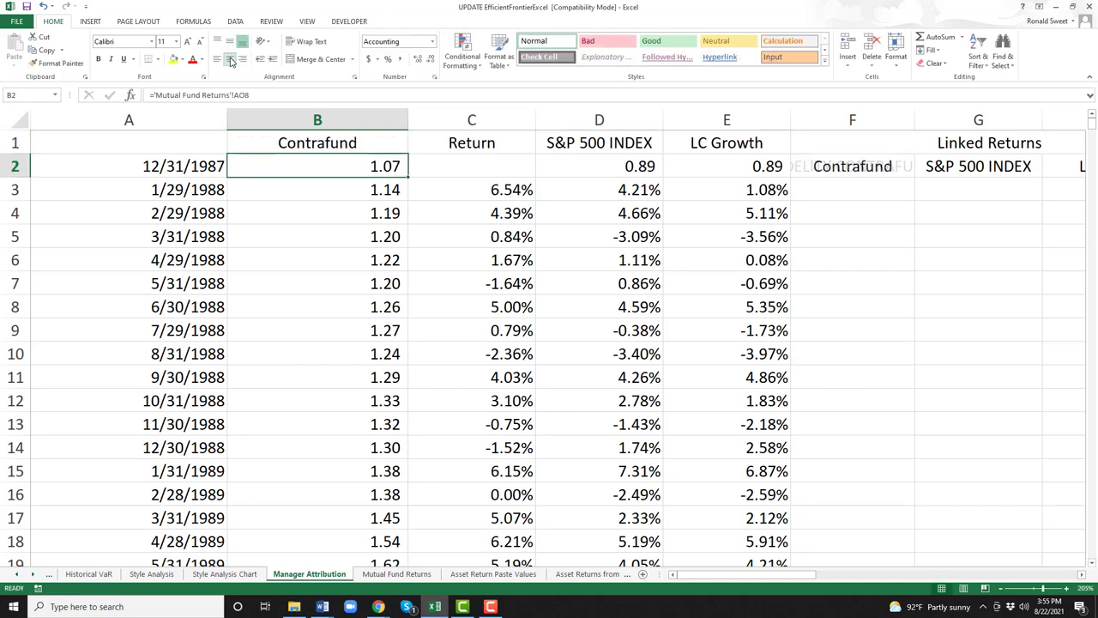
Enter the formula =1+C3 in F3 for the first Contrafund linked return.
key("Up")
key("Right")
key("Right")
key("Right")
key("Right")
key("Right")
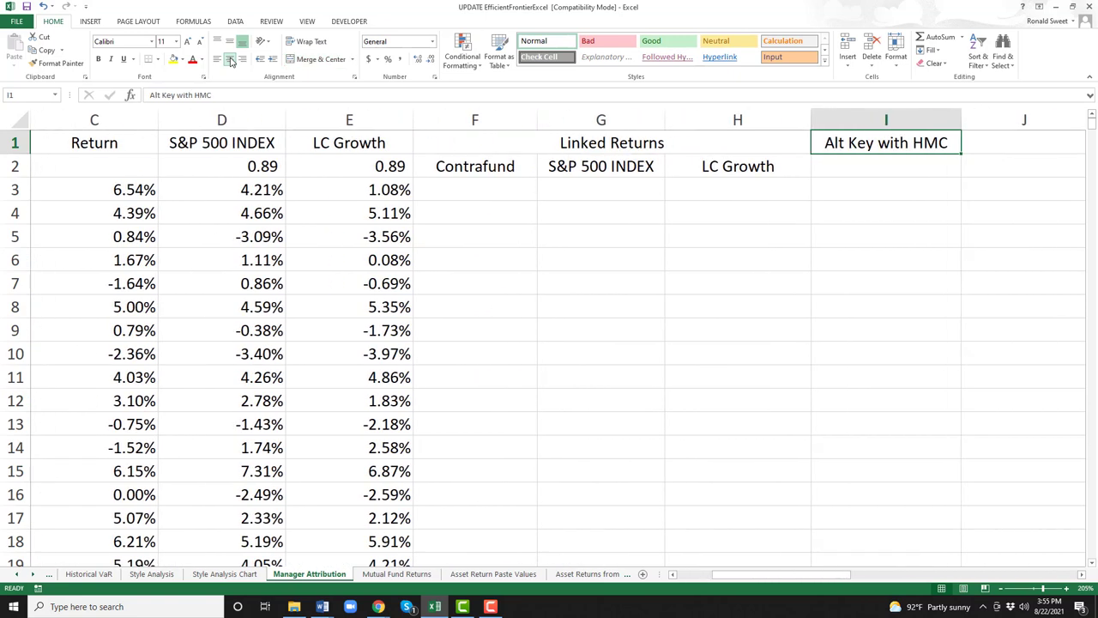
key("Left")
key("Left")
key("Down")
key("Down")
key("Right")
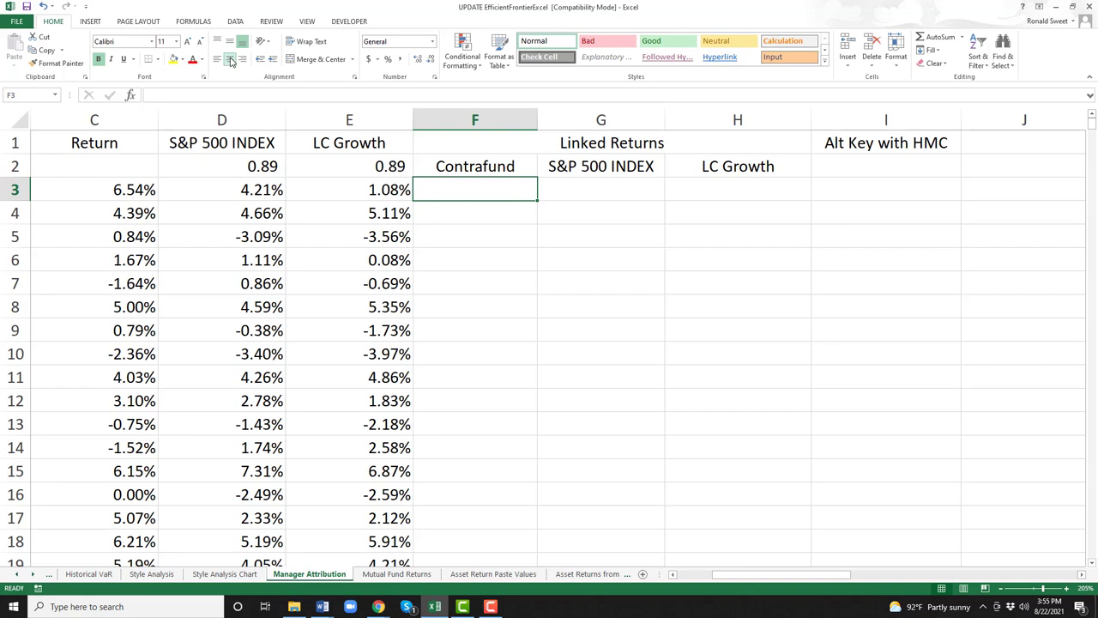
type("+1")
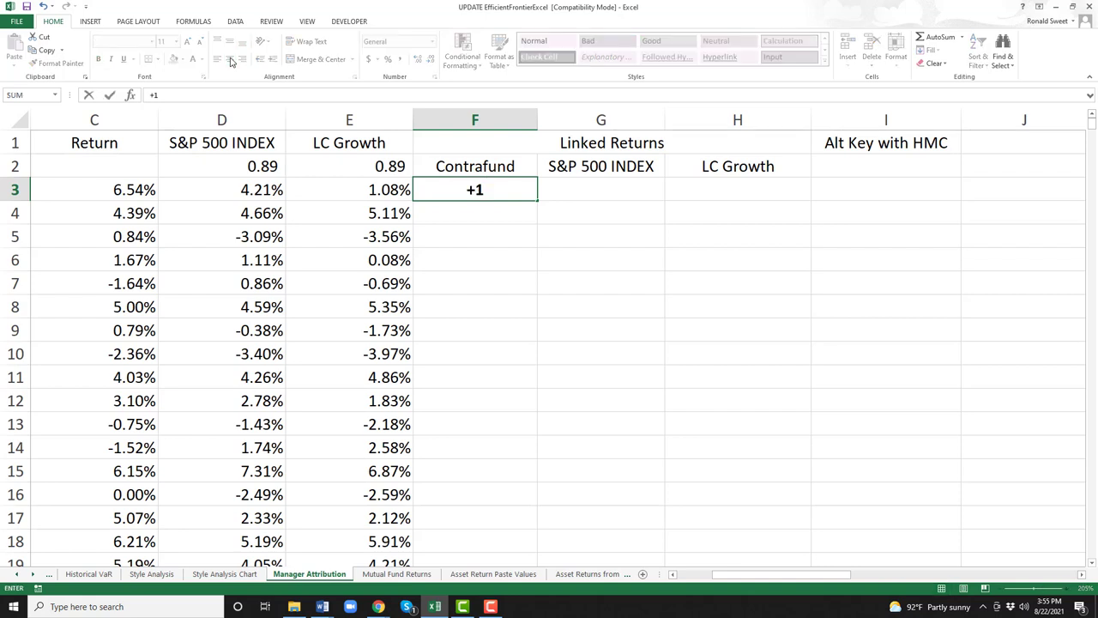
type("+")
key("Left")
key("Left")
key("Left")
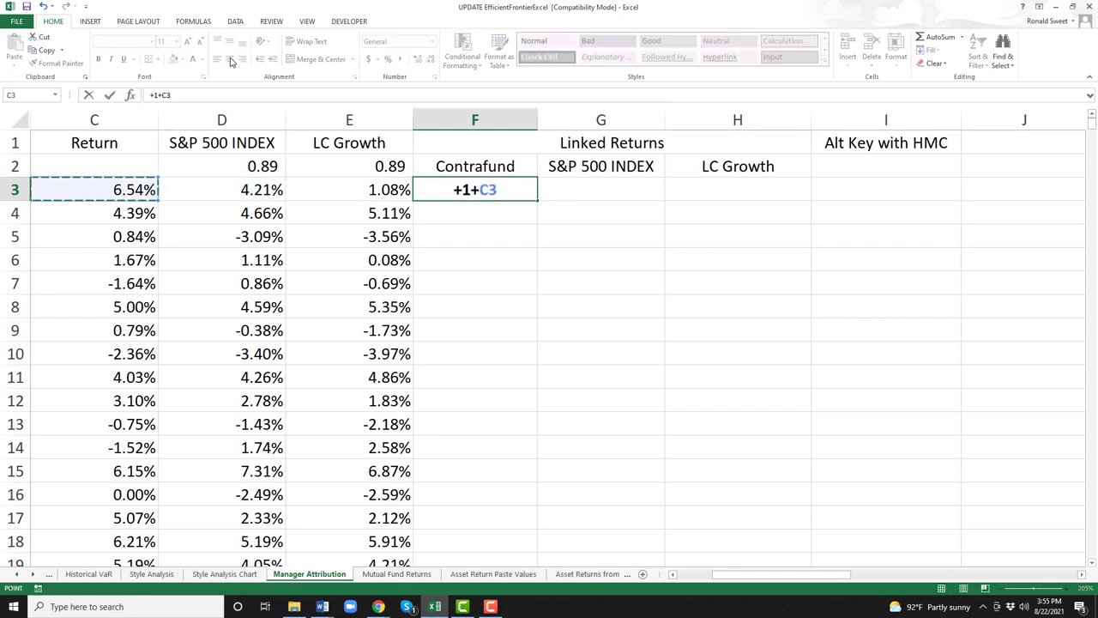
key("ctrl+Return")
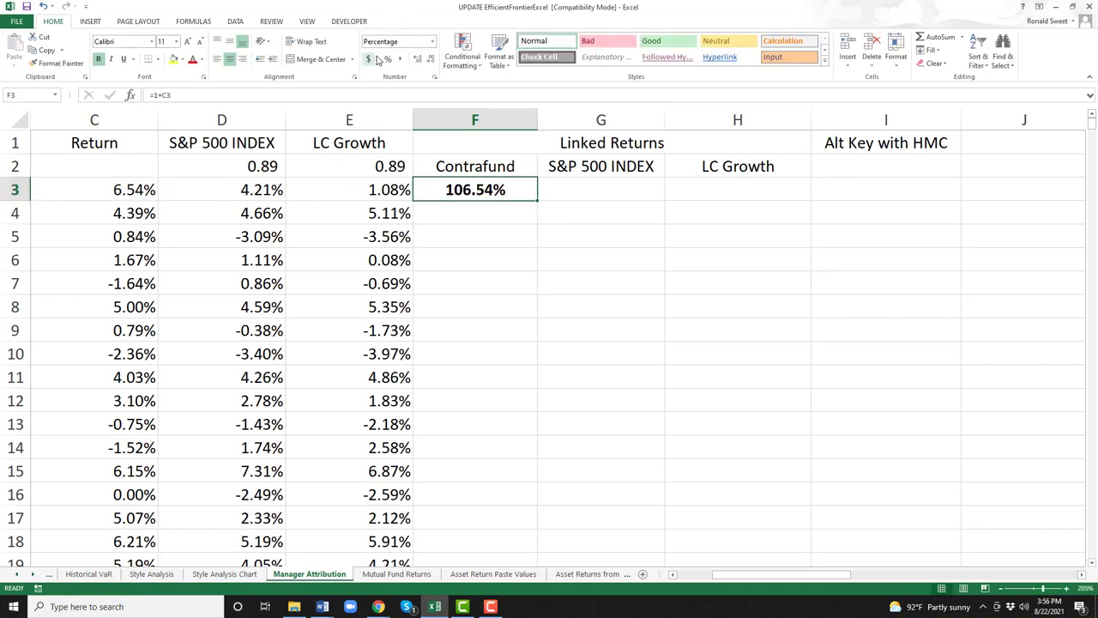
Remove bold from F3, right-align it, and fill its formula across to G3:H3 for both indexes.
left_click(99, 58)
left_click(243, 60)
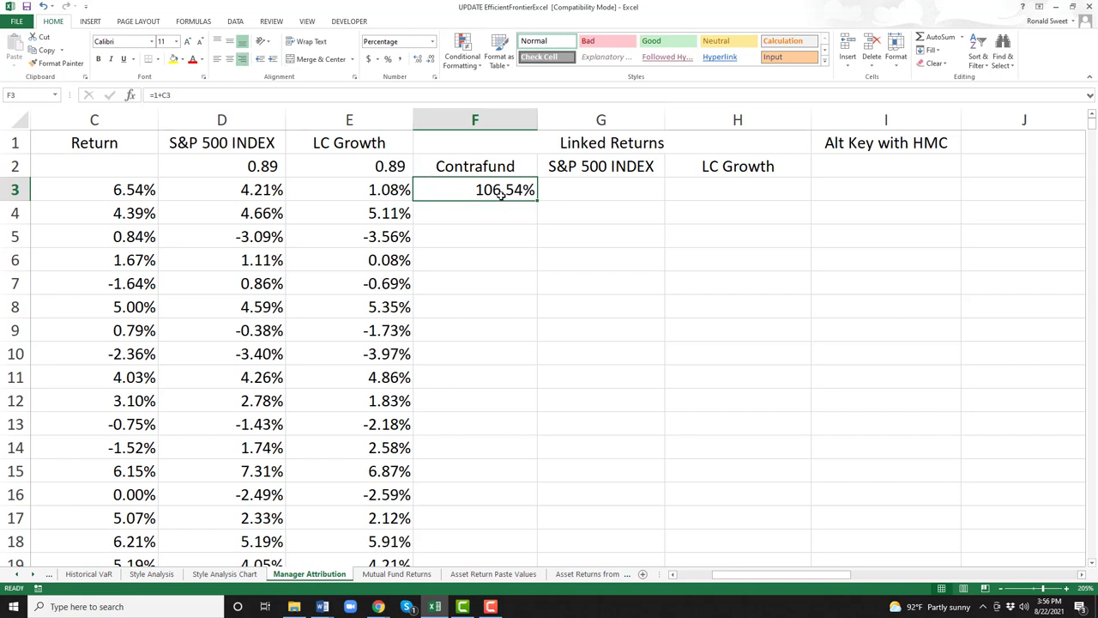
left_click_drag(537, 200, 718, 201)
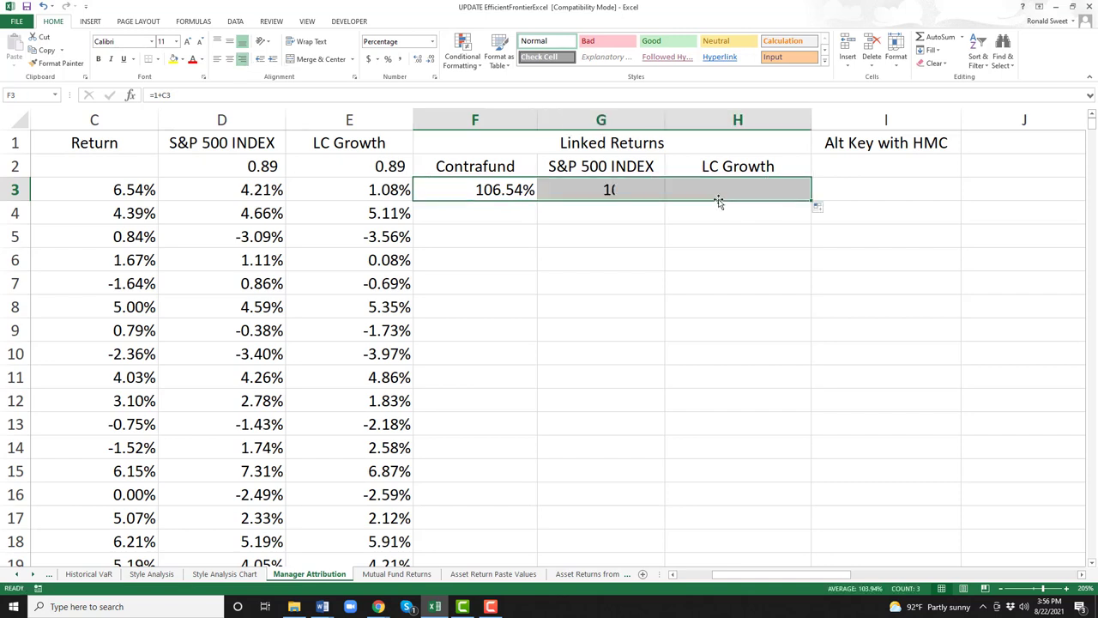
key("shift+BackSpace")
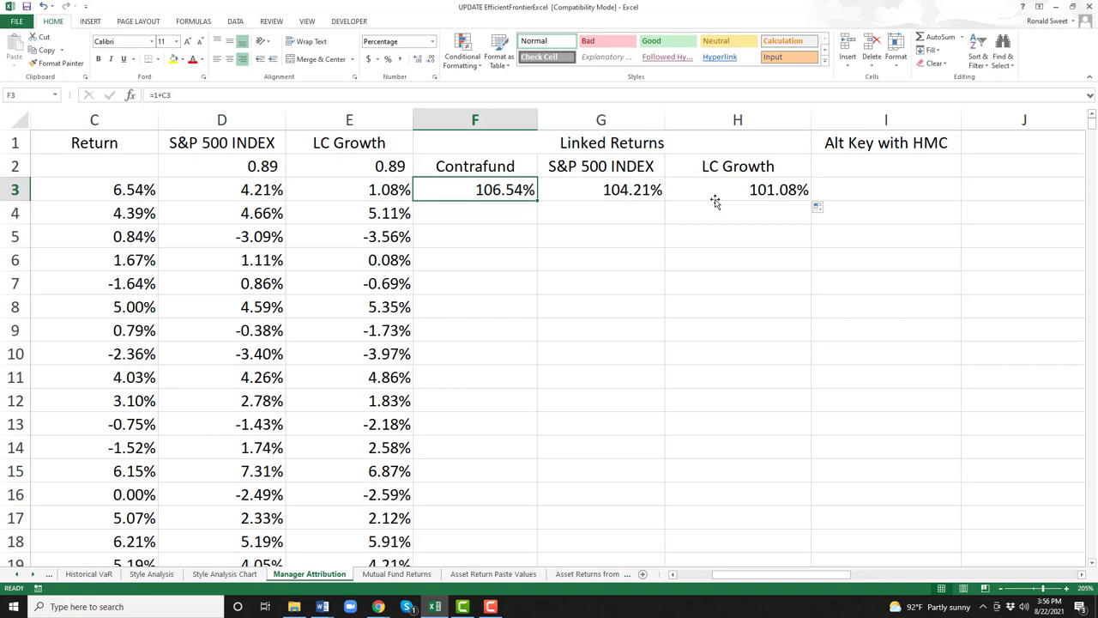
Format the first linked returns in F3:H3 with the Comma number style.
key("shift+Right")
key("shift+Right")
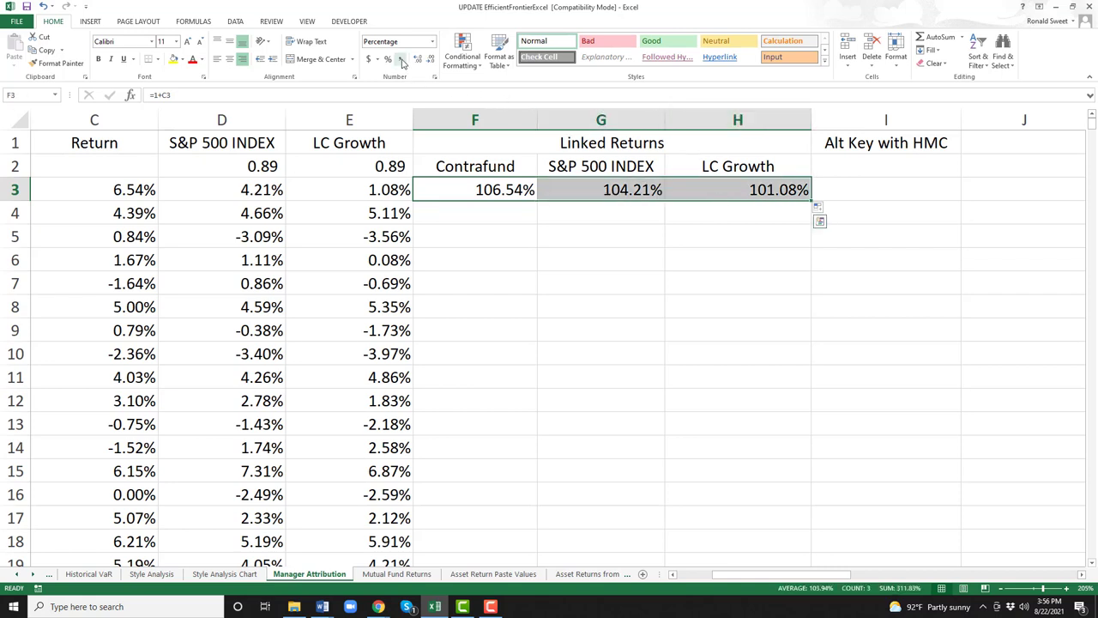
left_click(401, 61)
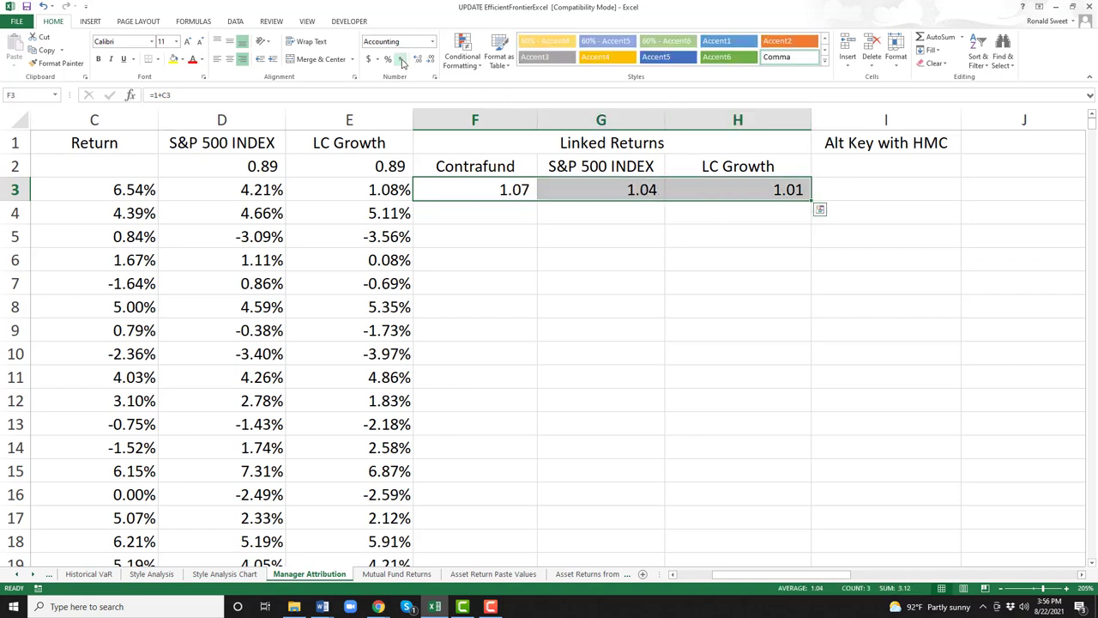
left_click(482, 188)
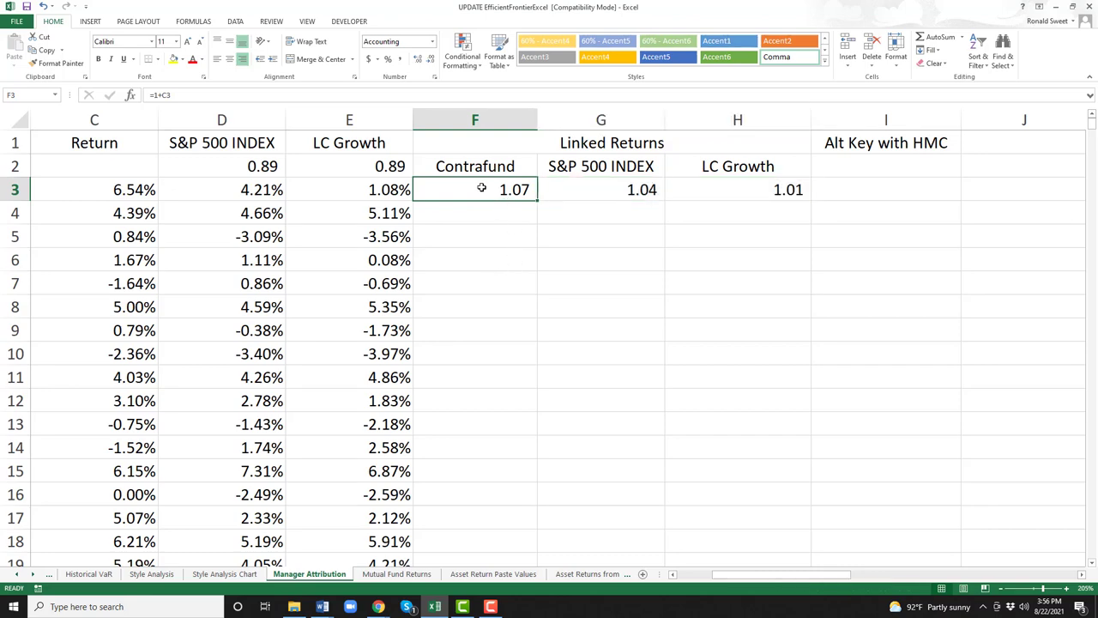
Examine the dates, monthly returns and first linked-return formulas in rows 2 and 3, and select the linked returns F3:H3.
key("Left")
key("Left")
key("Left")
key("Left")
key("Left")
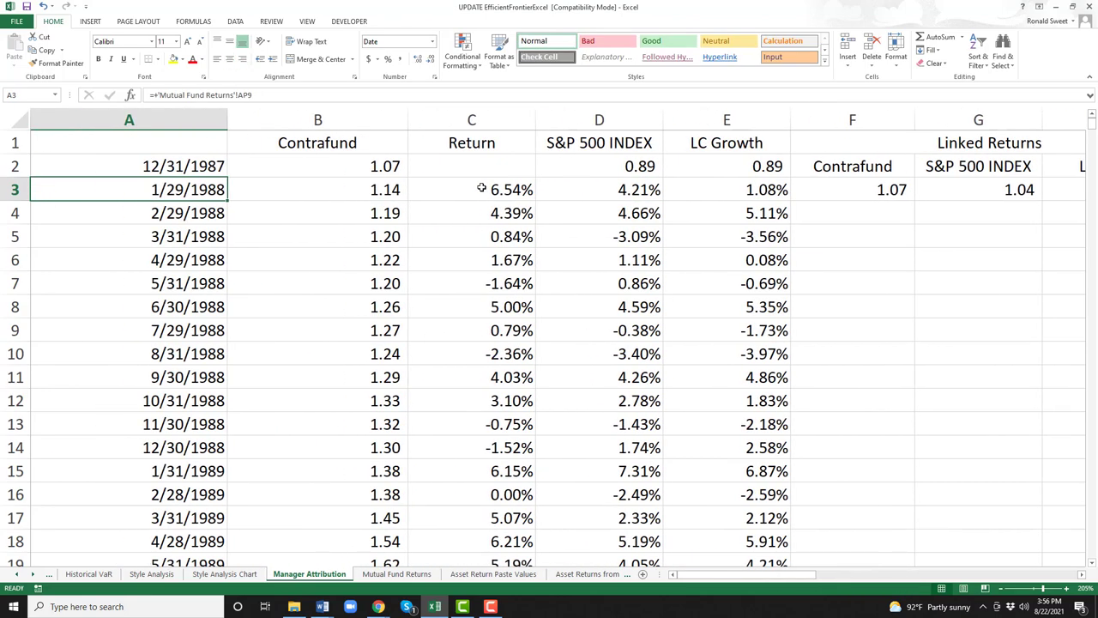
key("Up")
key("Right")
key("Right")
key("Right")
key("Right")
key("Right")
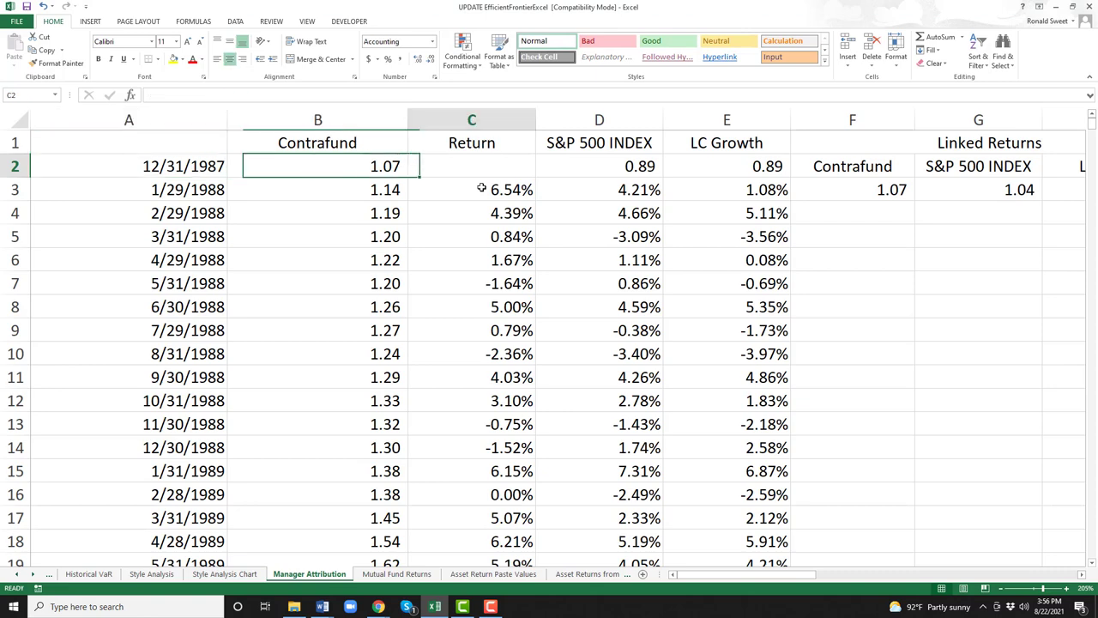
key("Down")
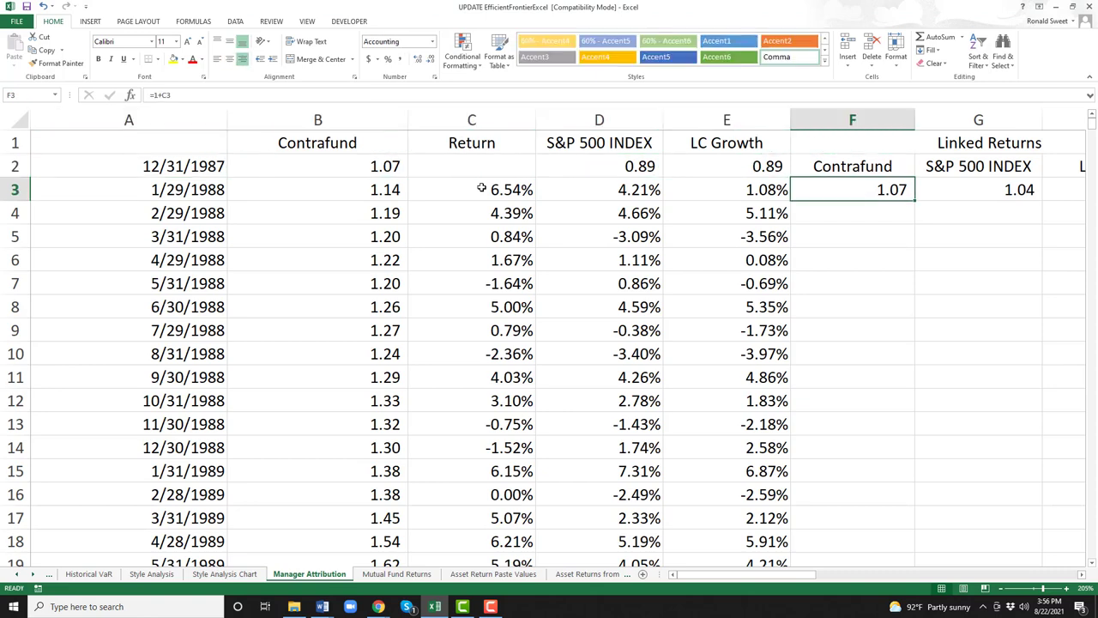
key("Right")
key("Right")
key("Right")
key("Left")
key("Left")
key("Left")
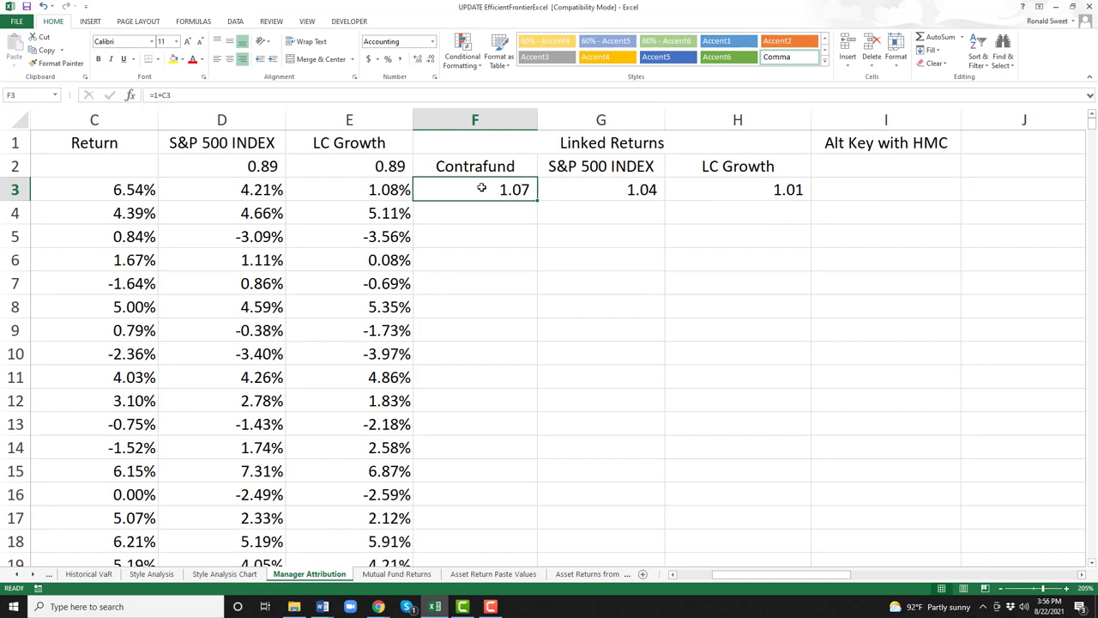
key("Right")
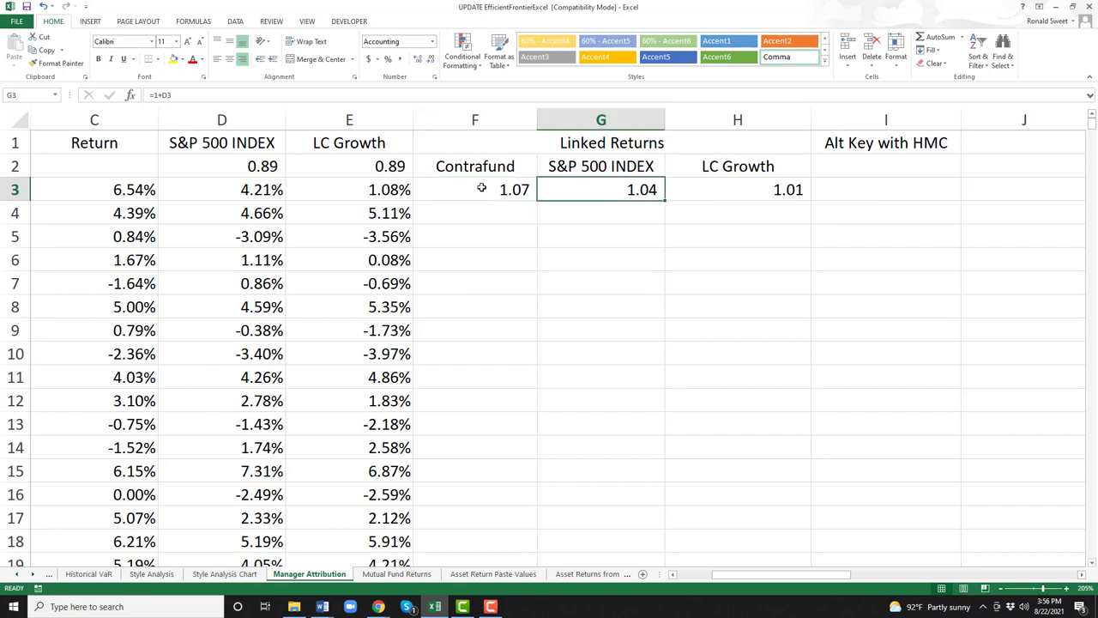
key("Right")
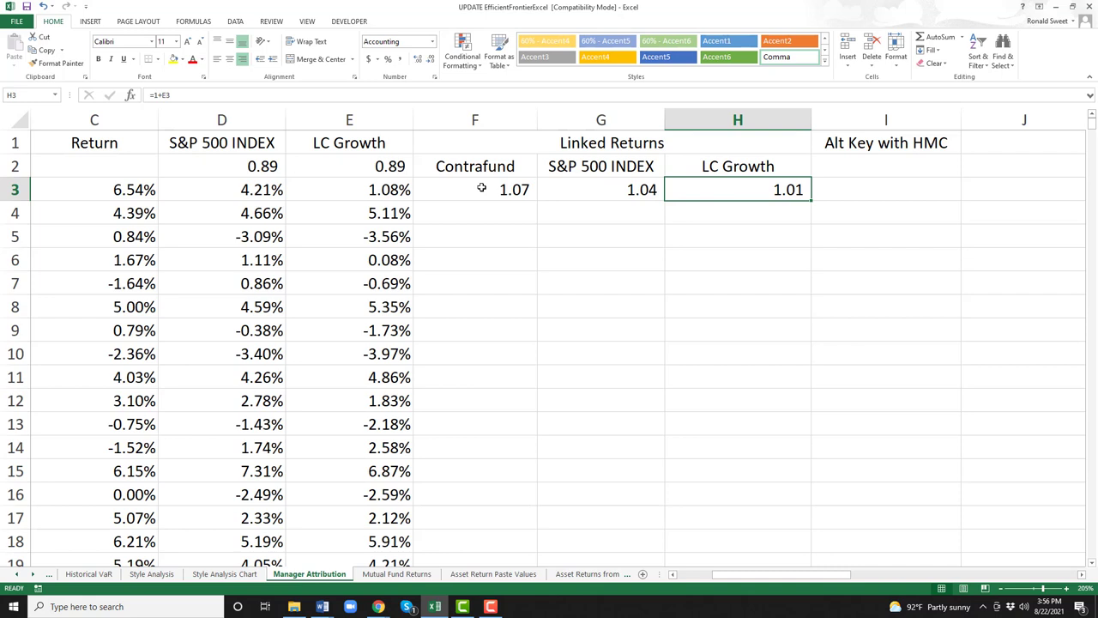
key("Left")
left_click(478, 206)
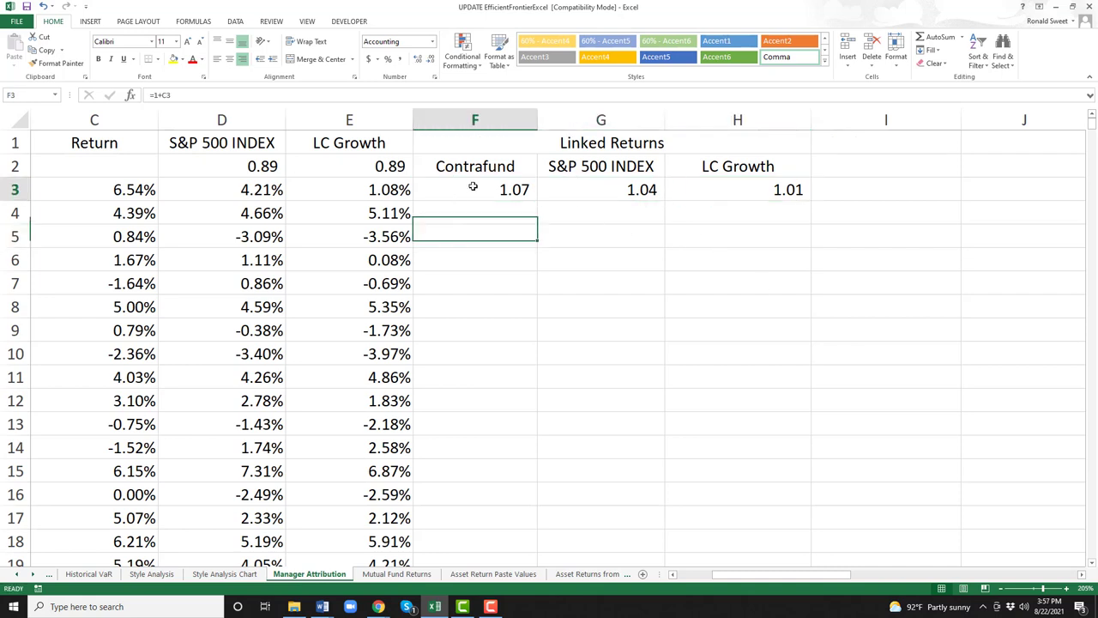
left_click(473, 186)
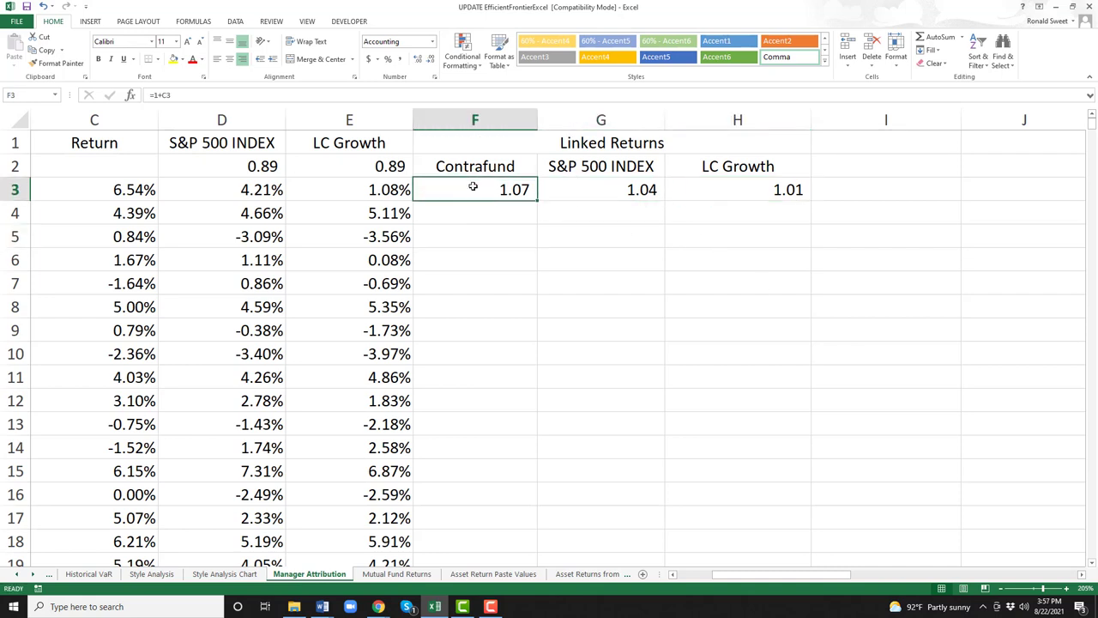
key("shift+Right")
key("shift+Right")
key("shift+Right")
key("shift+Left")
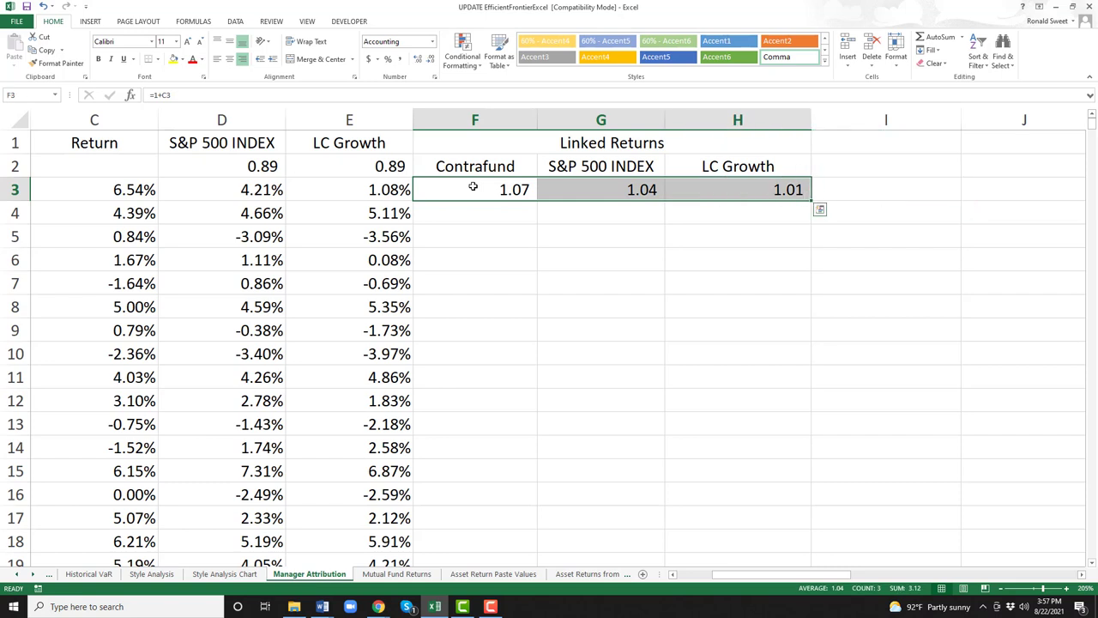
Enter the formula =F3*(1+C4) in F4 to link the second Contrafund monthly return.
key("Down")
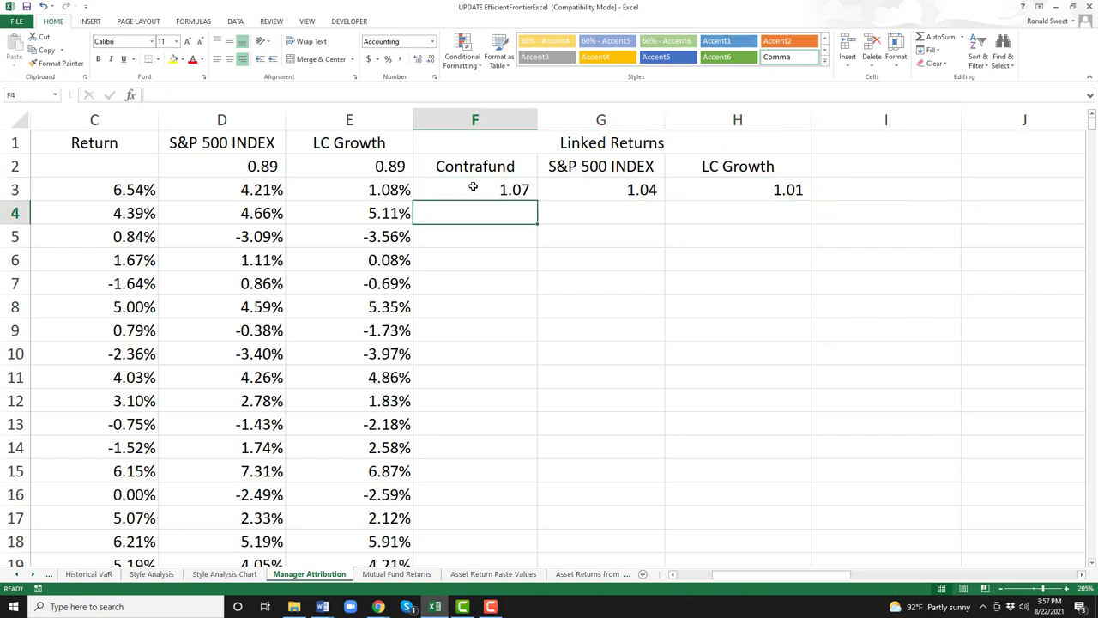
type("=")
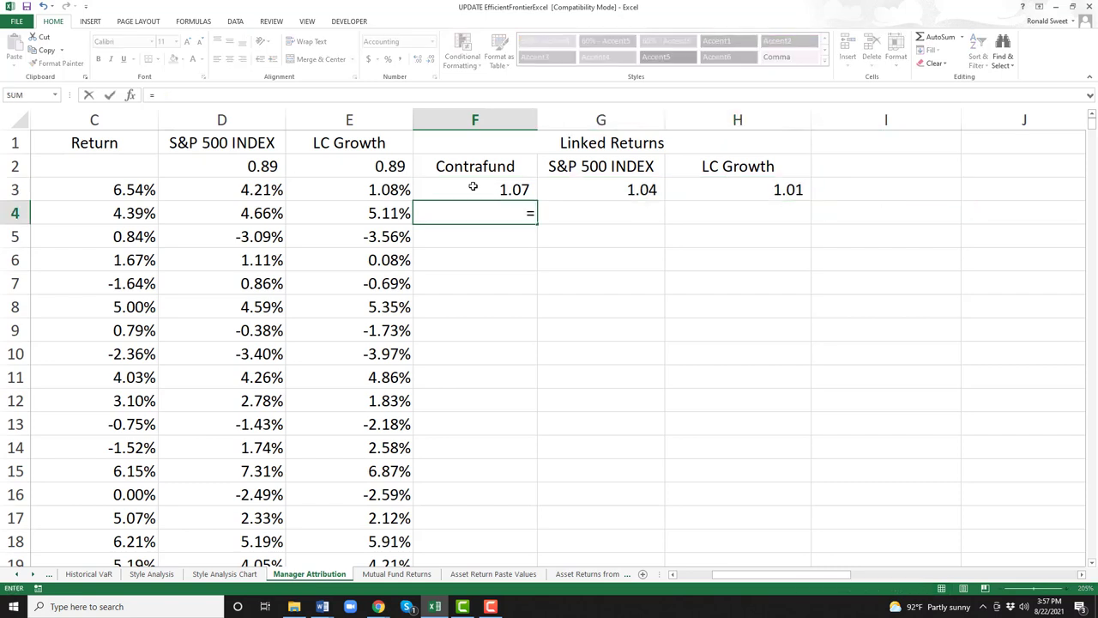
left_click(473, 186)
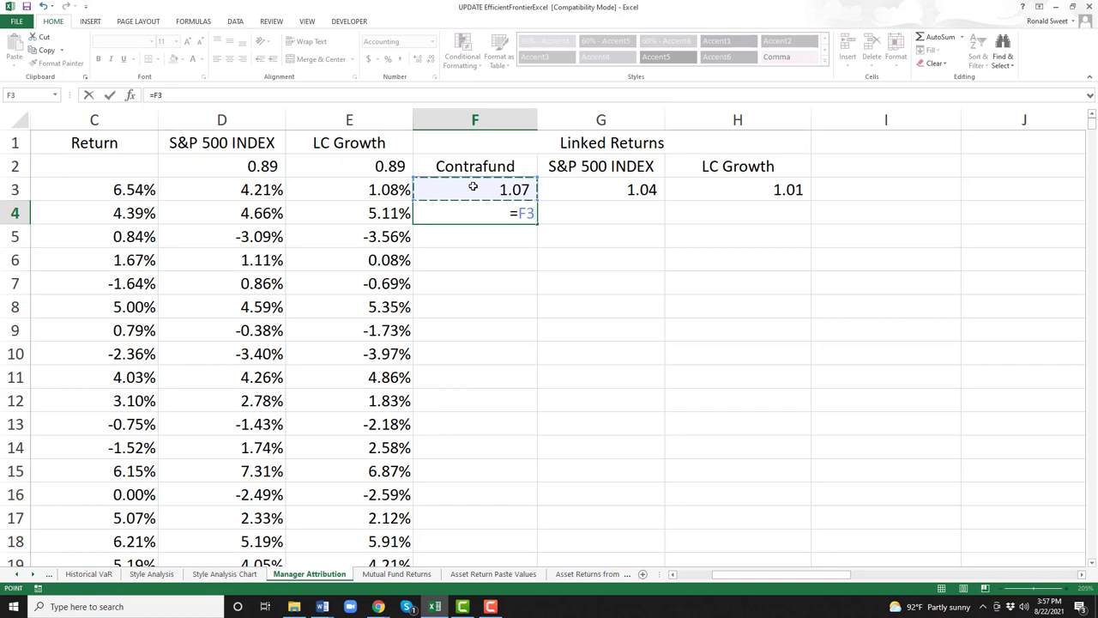
type("*(1+")
key("Left")
key("Left")
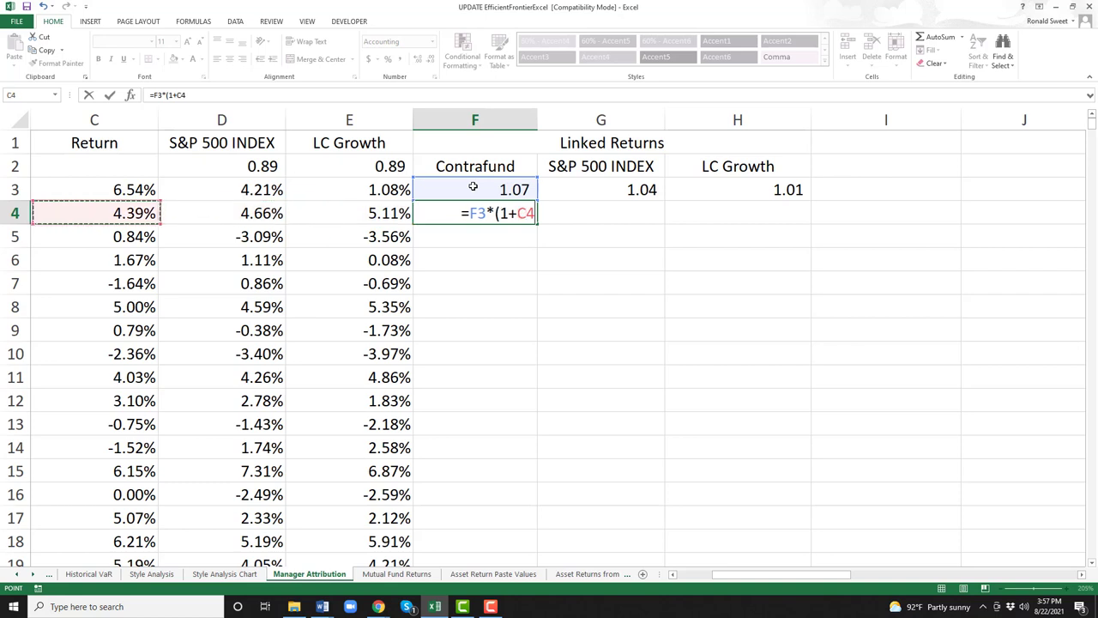
type(")")
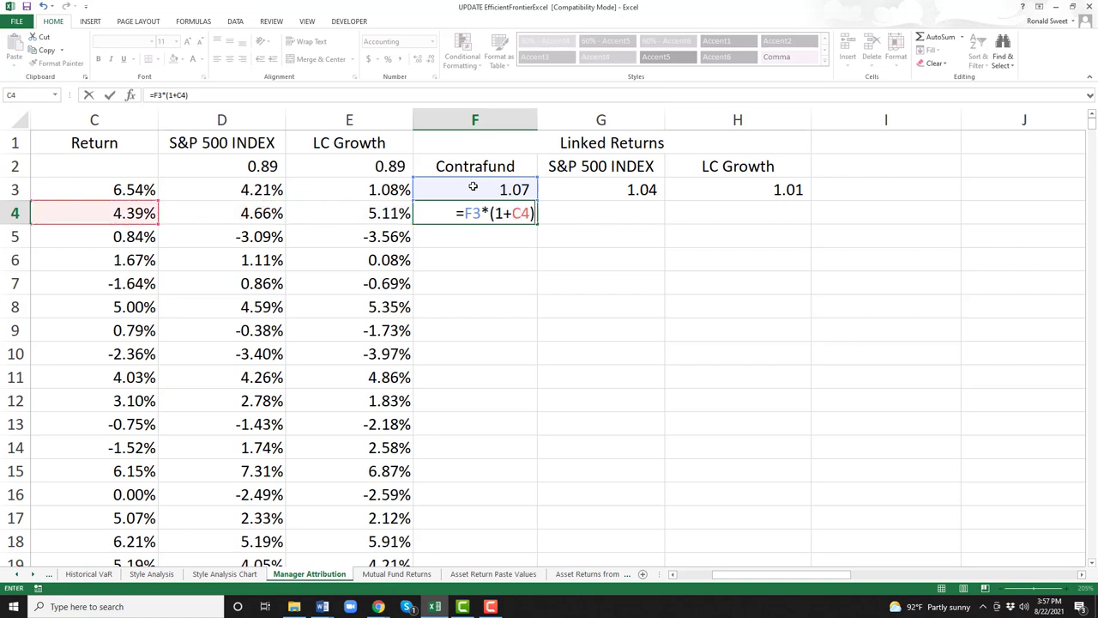
key("Return")
Turn the F4 formula into visible text with a leading apostrophe and copy that text into F5.
key("Up")
key("F2")
key("Home")
type("'")
key("Return")
key("Up")
key("ctrl+c")
key("Down")
key("Return")
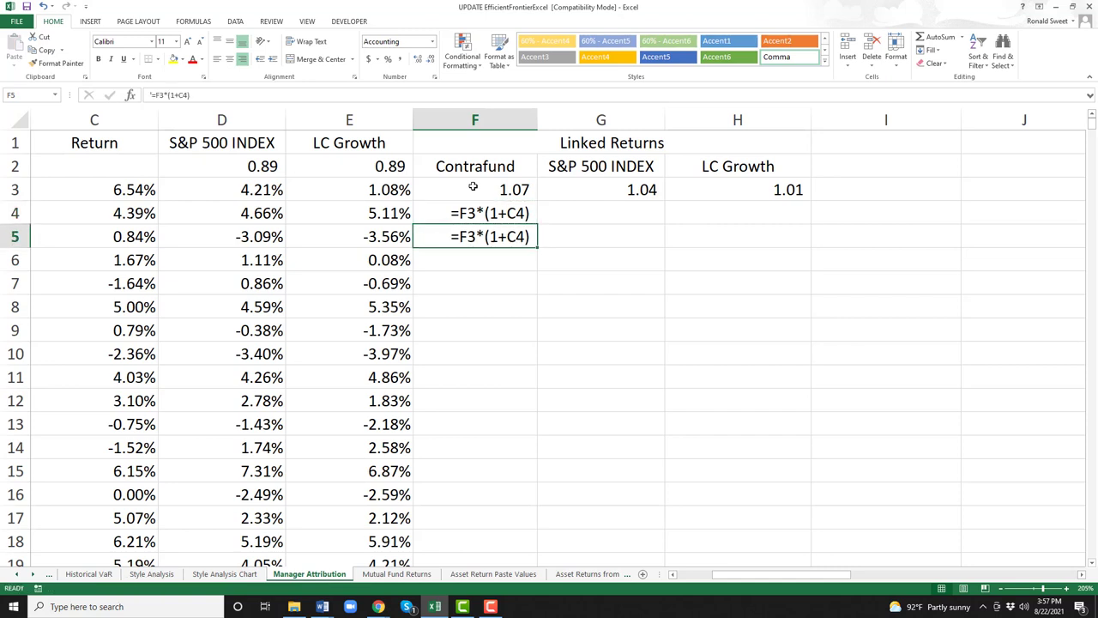
Remove the leading apostrophe from F4 so that it calculates as a formula again.
key("Up")
key("F2")
key("Home")
key("Delete")
key("Return")
key("Up")
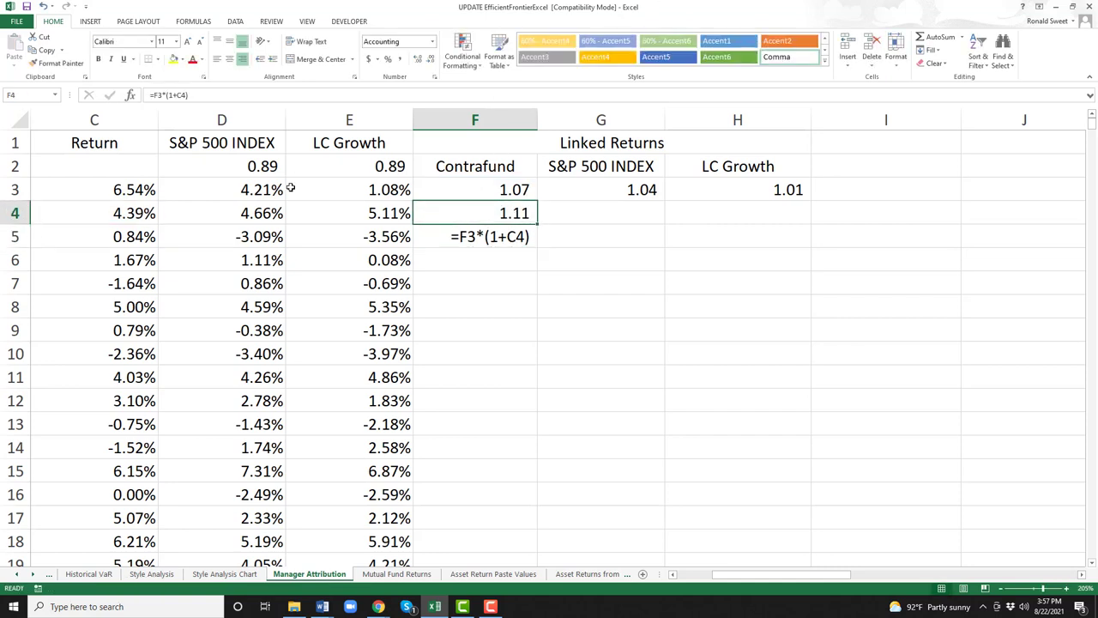
Compare the dates in A3 and A4 with the linked returns in the same rows.
key("Left")
key("Left")
key("Left")
key("Left")
key("Left")
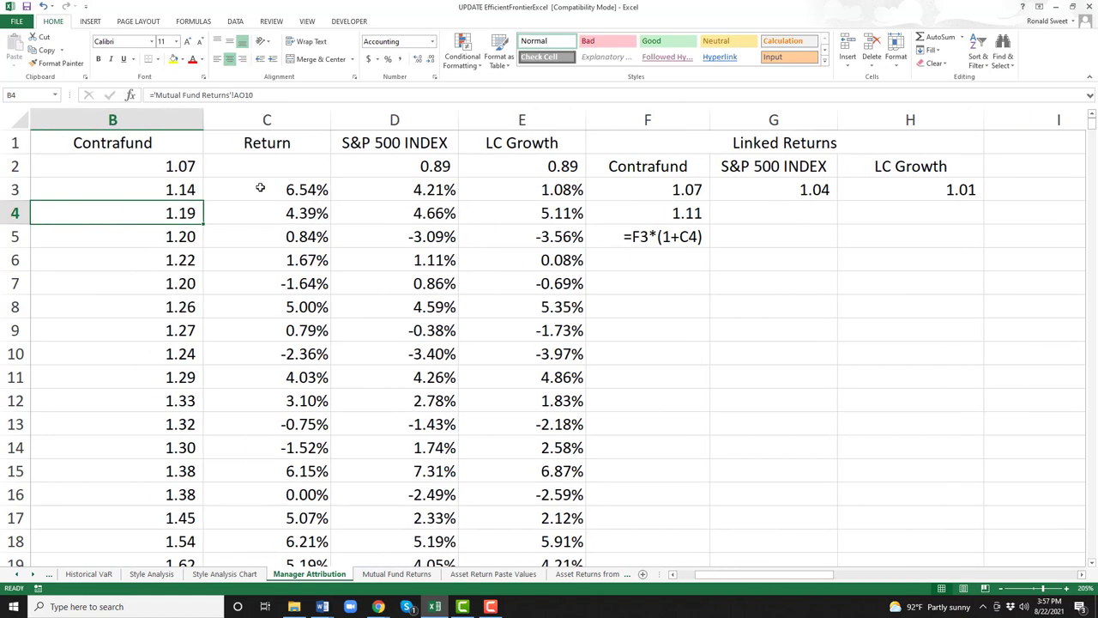
key("Up")
key("Up")
key("Down")
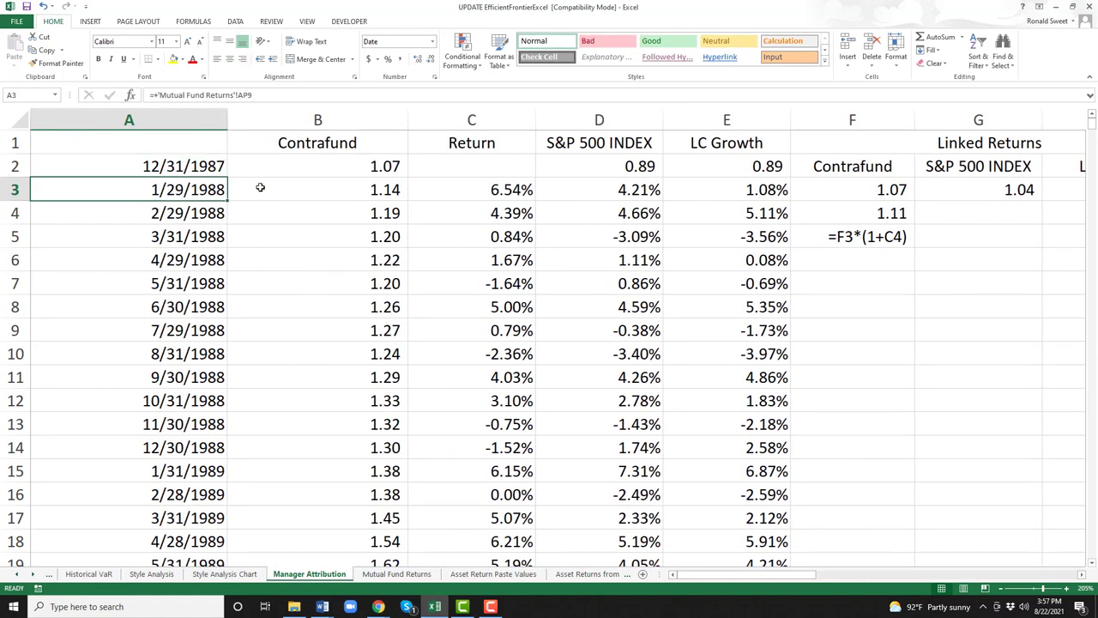
key("Right")
key("Right")
key("Right")
key("Right")
key("Right")
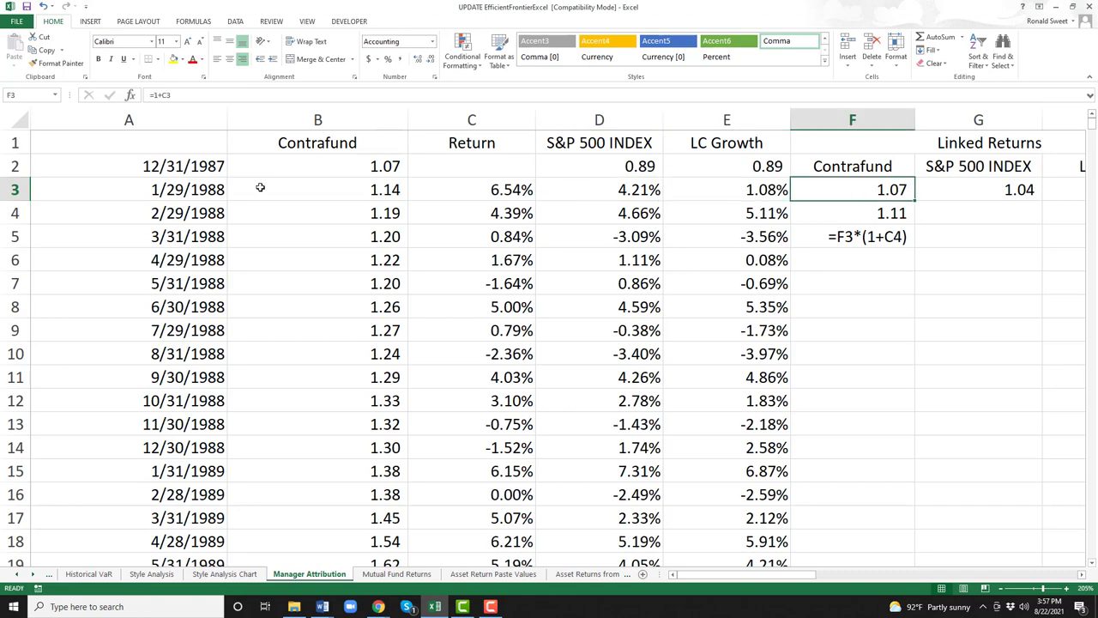
key("Left")
key("Left")
key("Left")
key("Left")
key("Left")
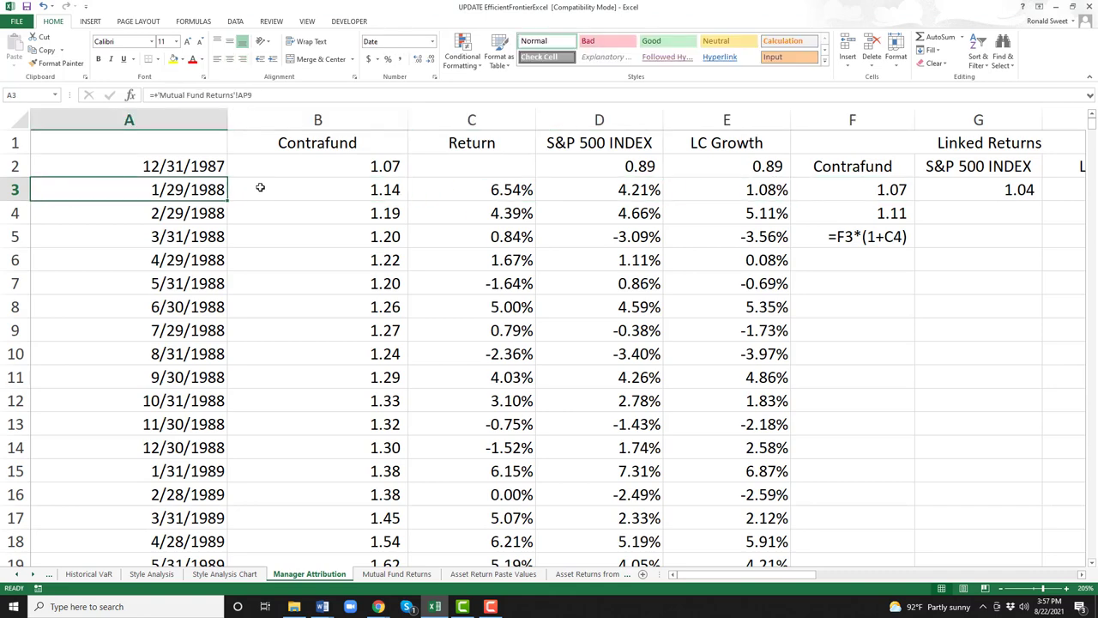
key("Down")
key("Right")
key("Right")
key("Right")
key("Right")
key("Right")
key("Right")
key("Right")
key("Right")
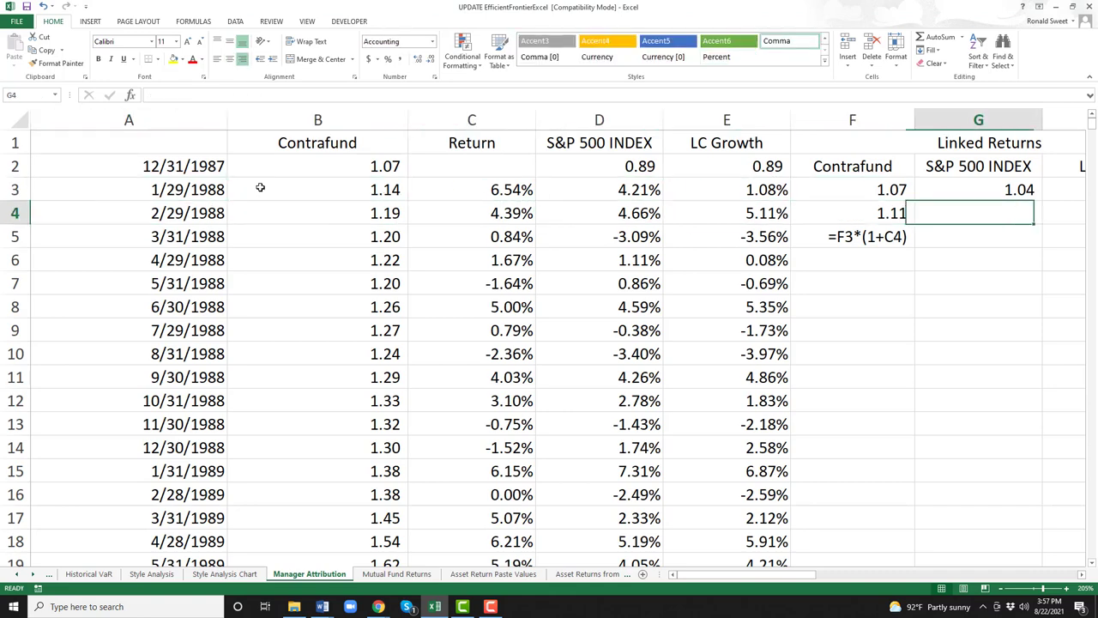
Copy the linked-return formula from F4 across to G4:H4 for both indexes, and check each cell's formula.
key("Left")
key("Left")
key("Left")
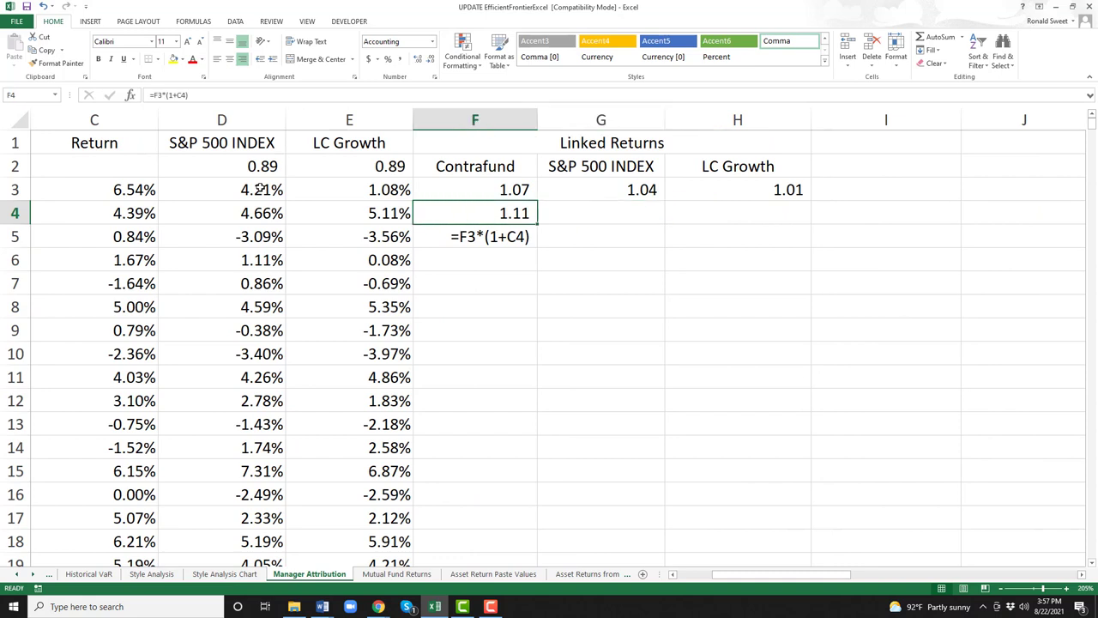
key("ctrl+c")
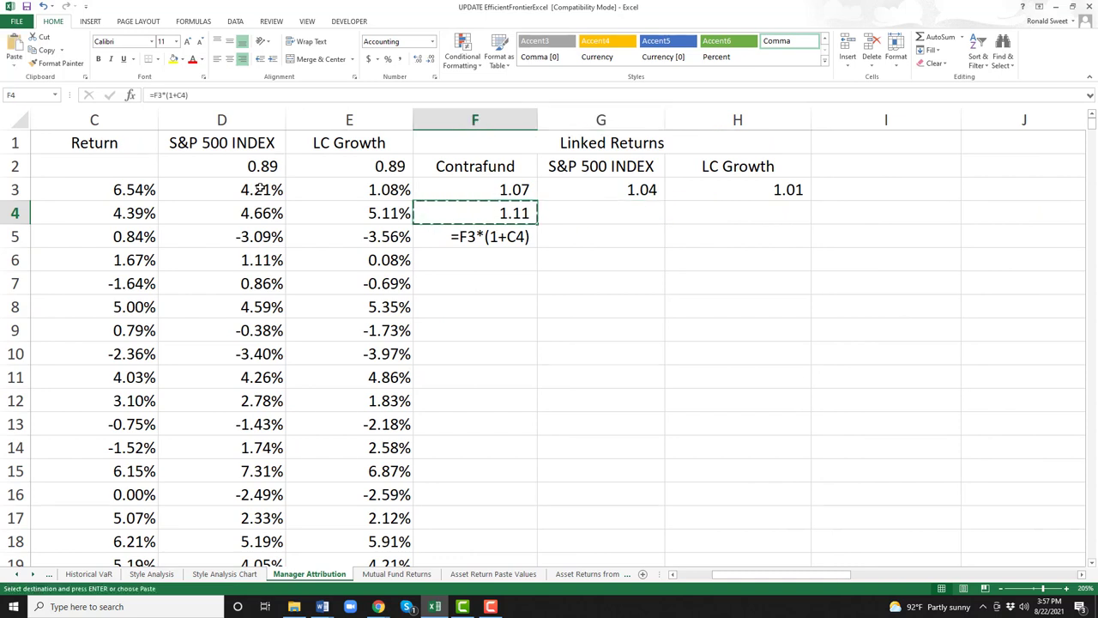
key("shift+Right")
key("shift+Right")
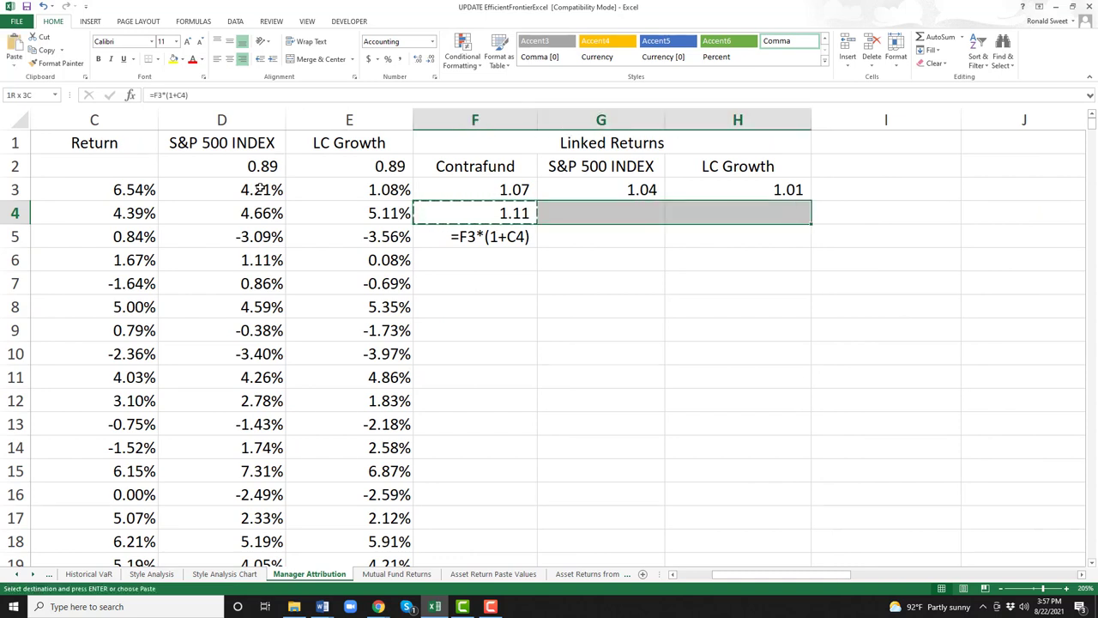
key("Return")
key("Right")
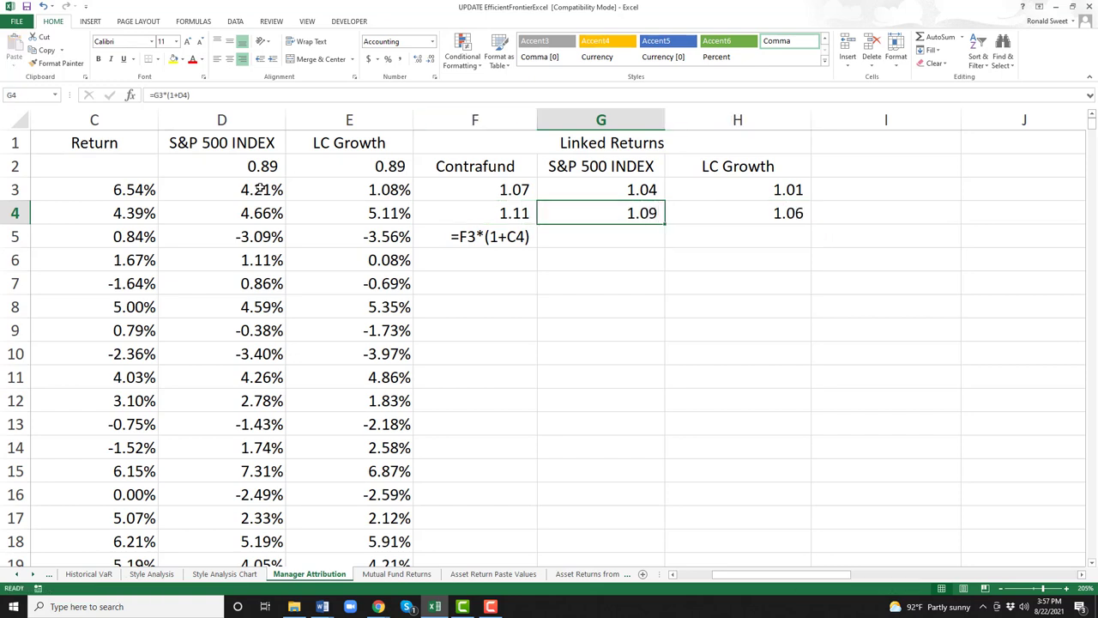
key("Left")
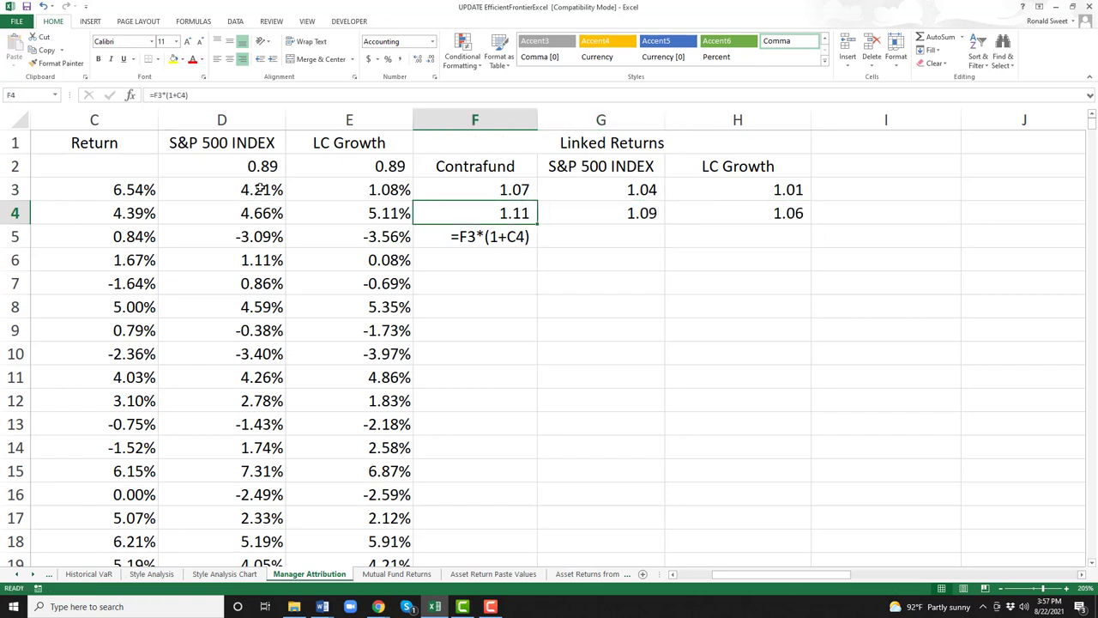
key("Right")
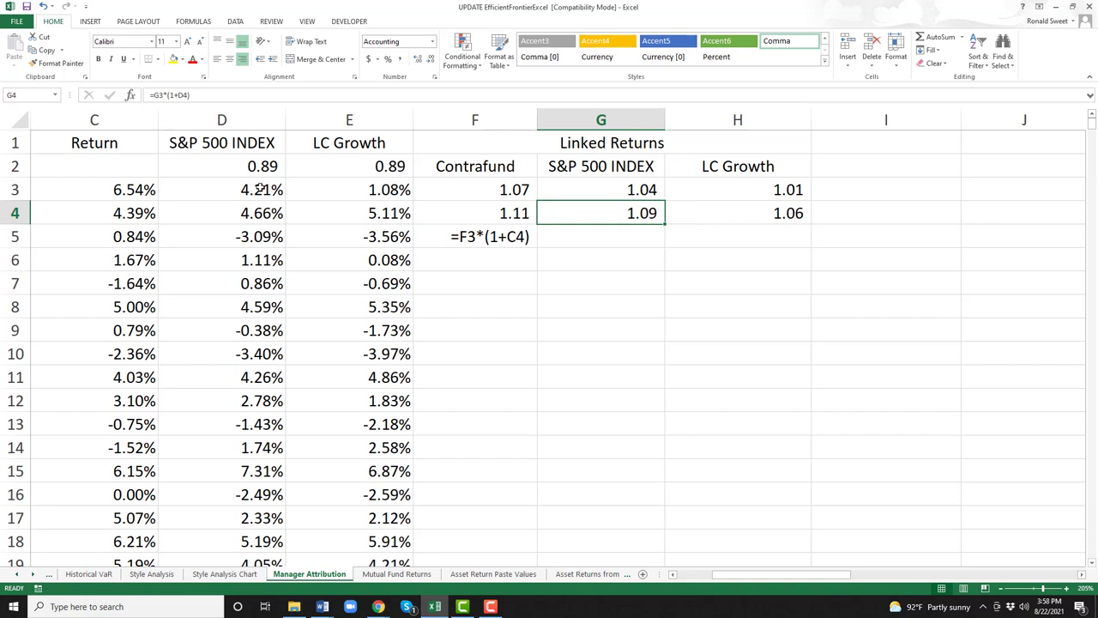
key("Right")
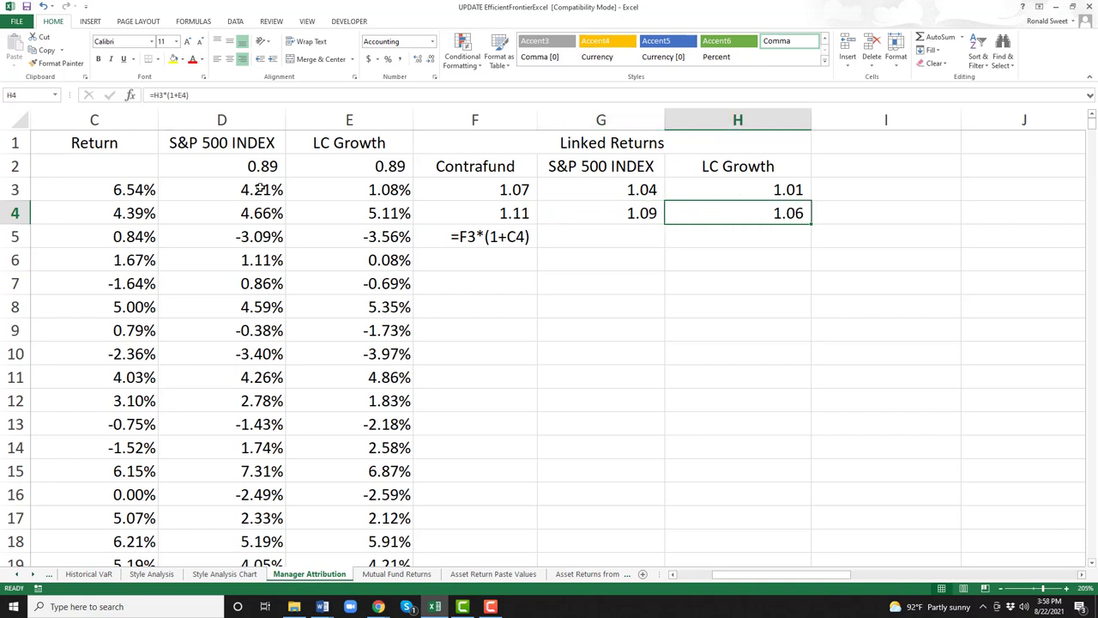
key("Left")
key("Left")
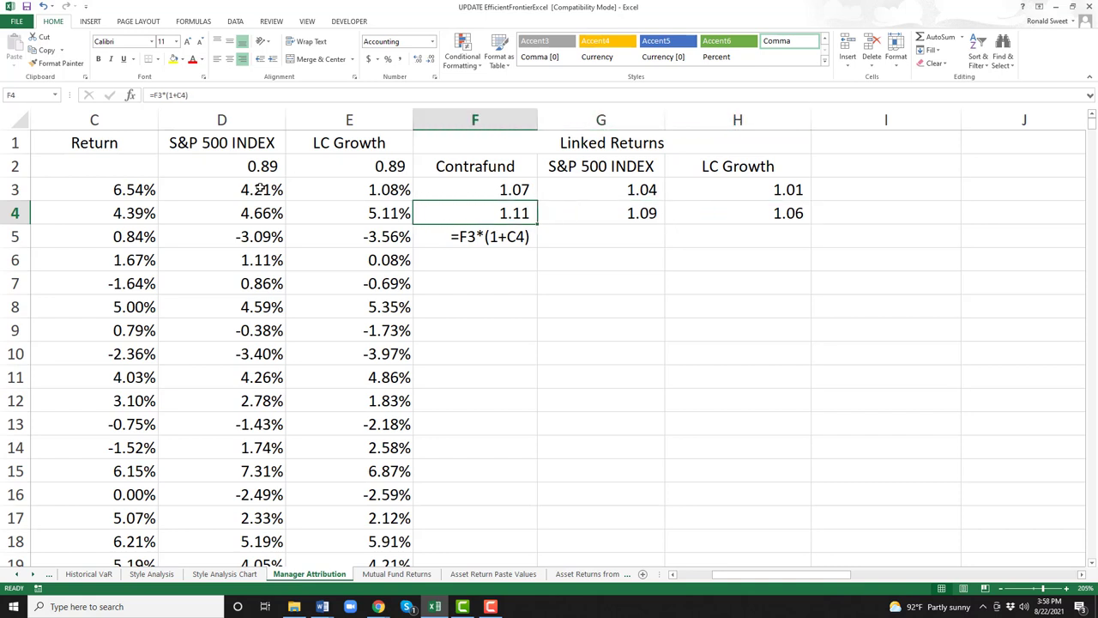
Delete the formula text in F5 and fill the linked-return formulas in F4:H4 down to the last data row.
key("Down")
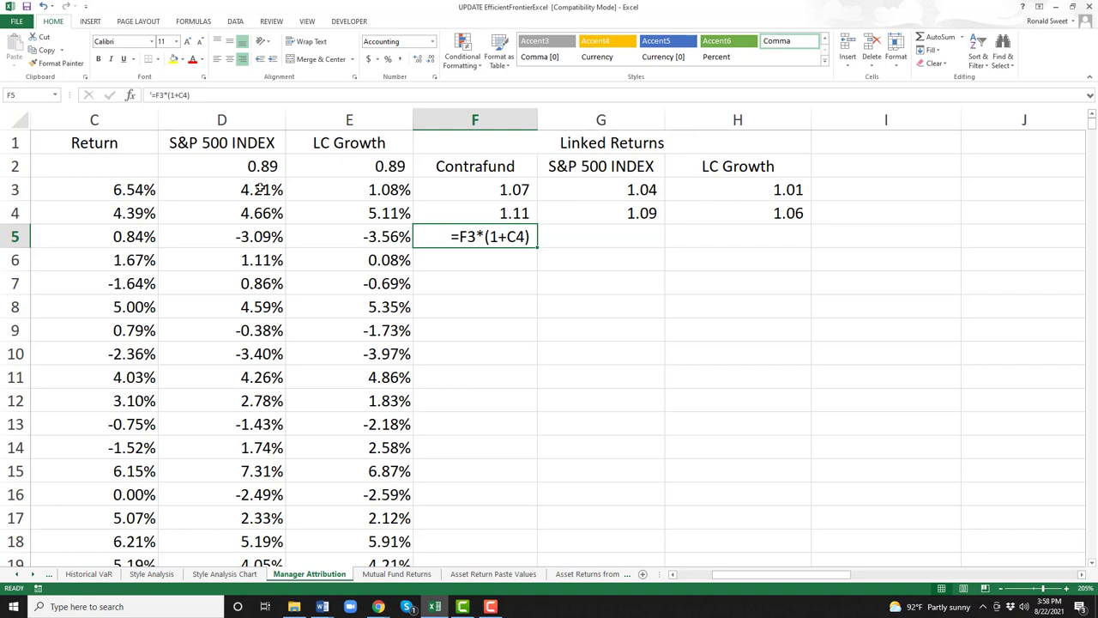
key("Delete")
key("Up")
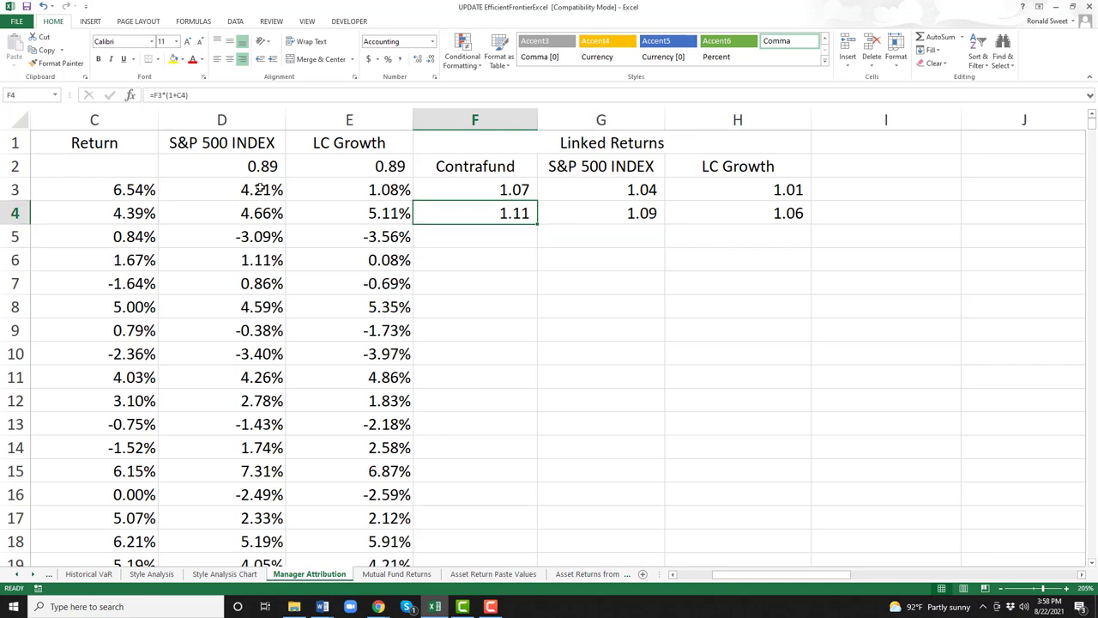
key("shift+Right")
key("shift+Right")
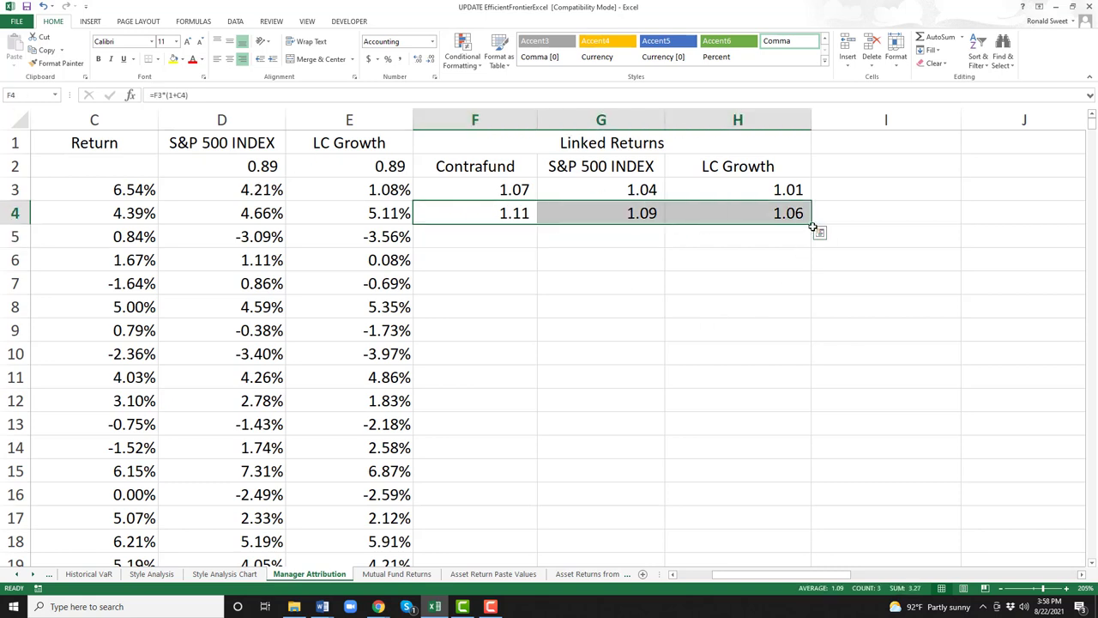
double_click(811, 226)
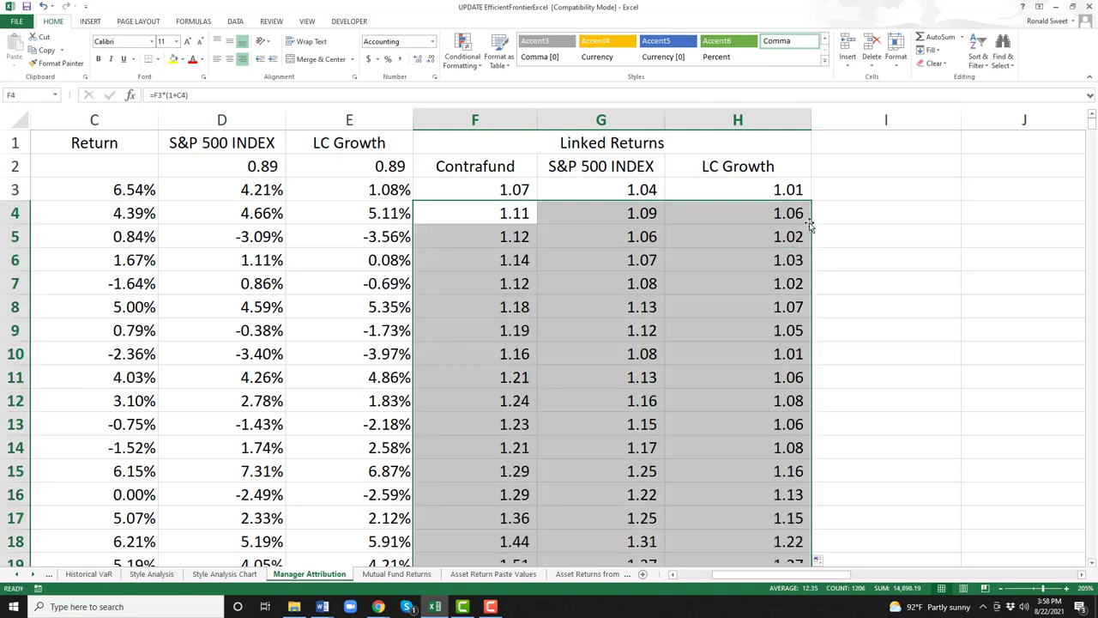
Check the end of the Contrafund linked returns column, finishing on the last formula in F405.
left_click(501, 215)
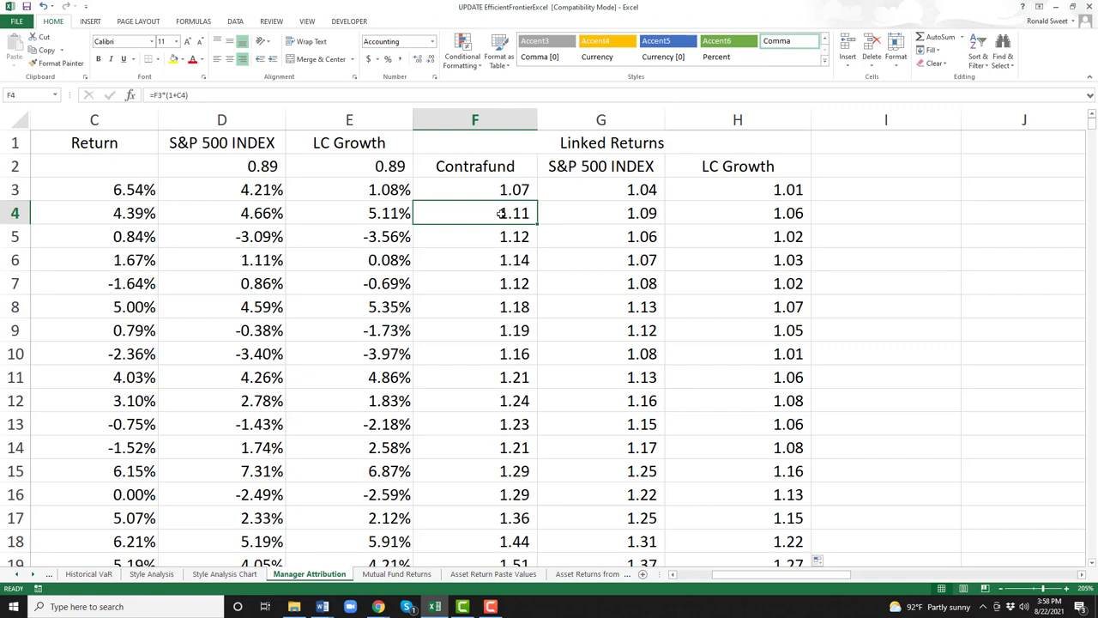
key("ctrl+Down")
key("Down")
key("Down")
key("Up")
key("Up")
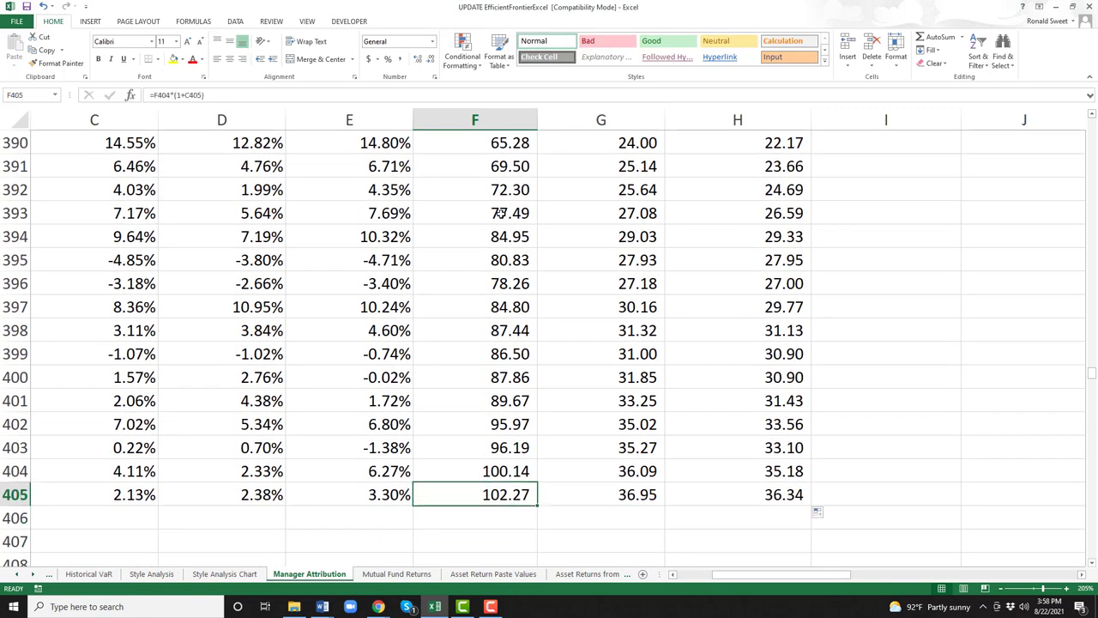
Compare the final linked-return formulas in F405:H405 for Contrafund, the S&P 500 and LC Growth.
key("Right")
key("Left")
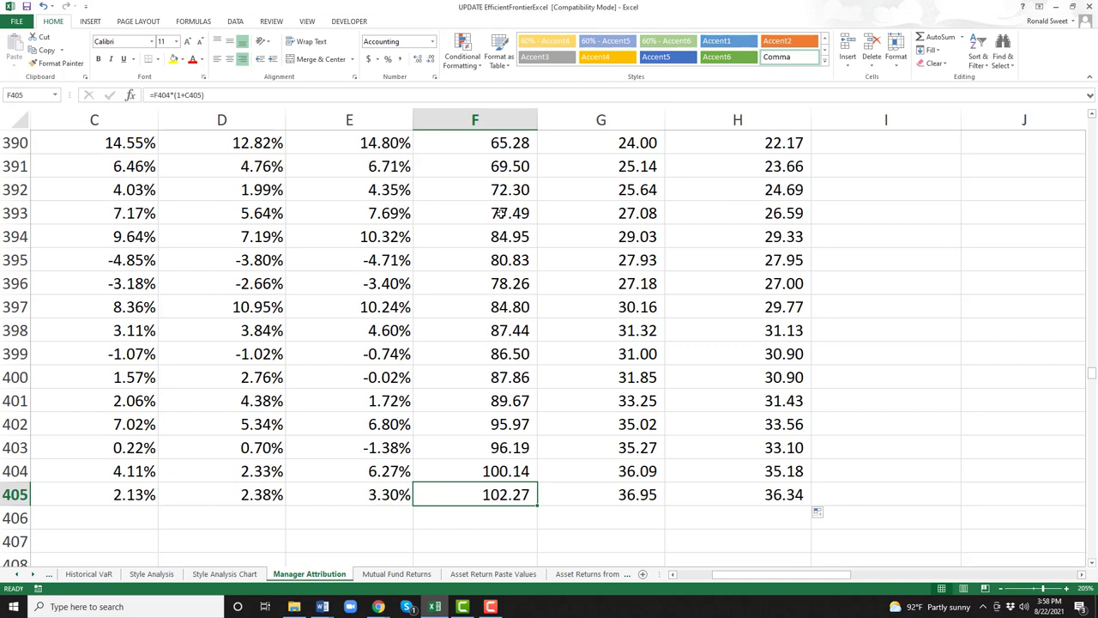
key("Right")
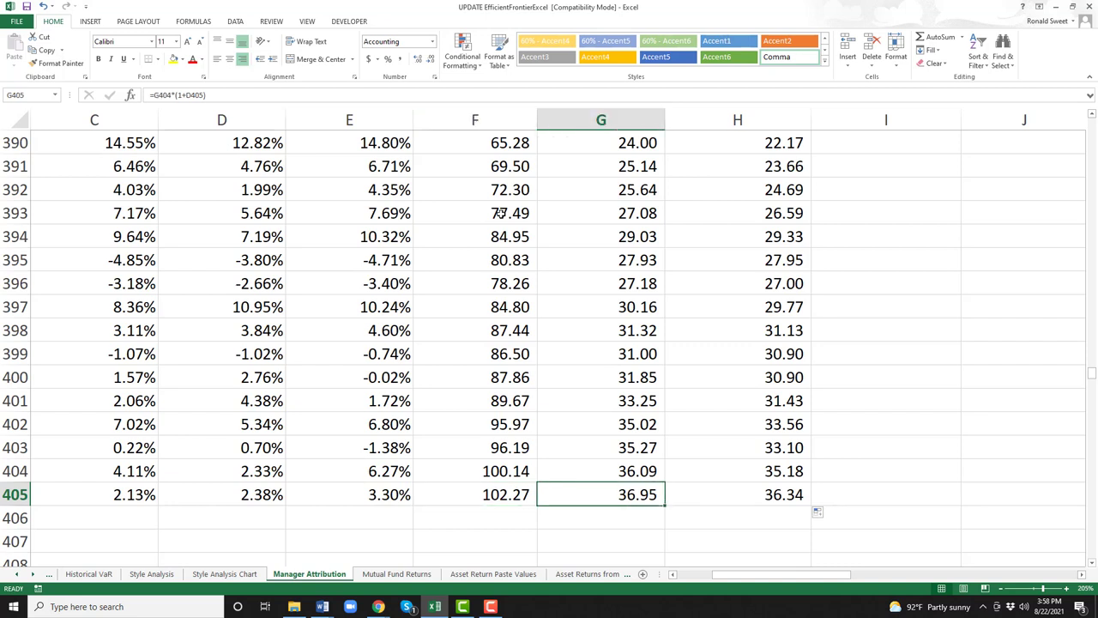
key("Right")
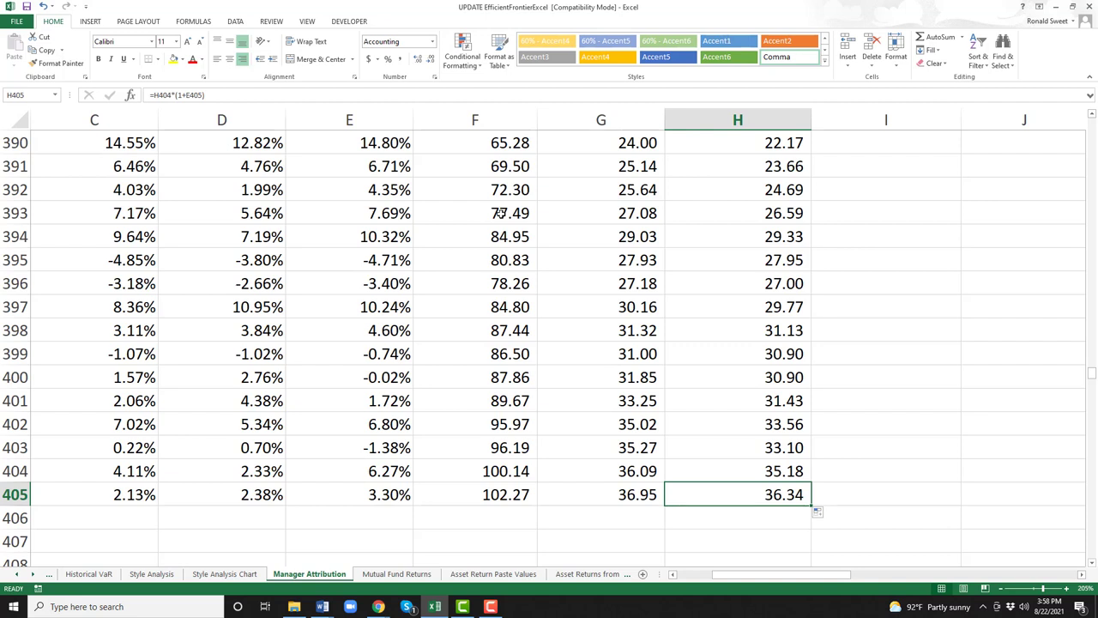
key("Left")
key("Left")
key("Right")
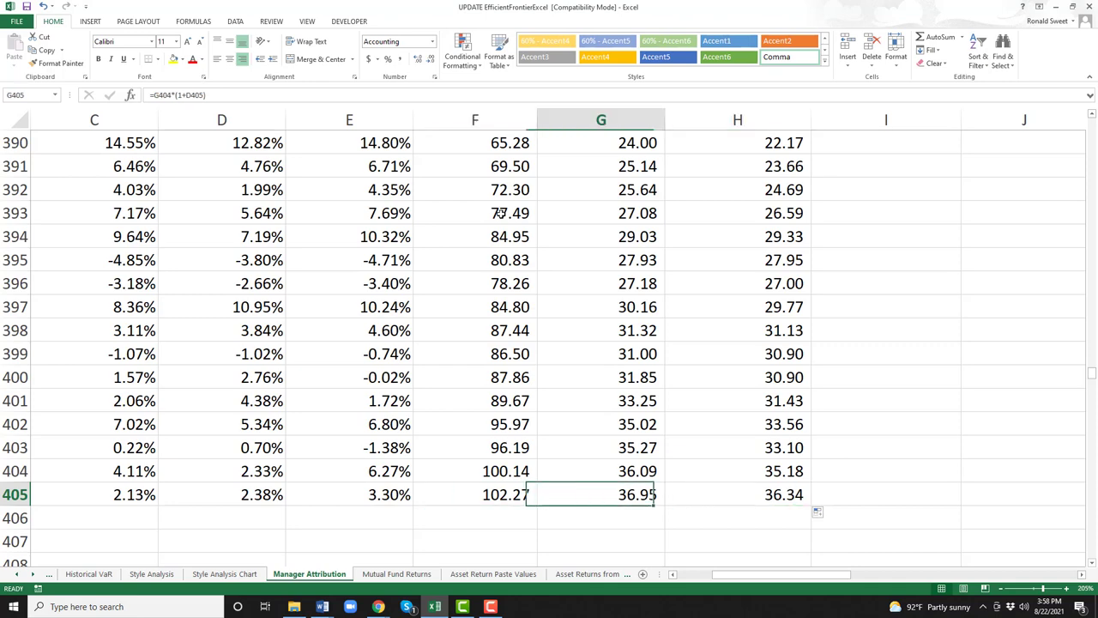
Check the last date in A405 against the first date in A2 to see the period covered.
key("Left")
key("Left")
key("Left")
key("Left")
key("Left")
key("Left")
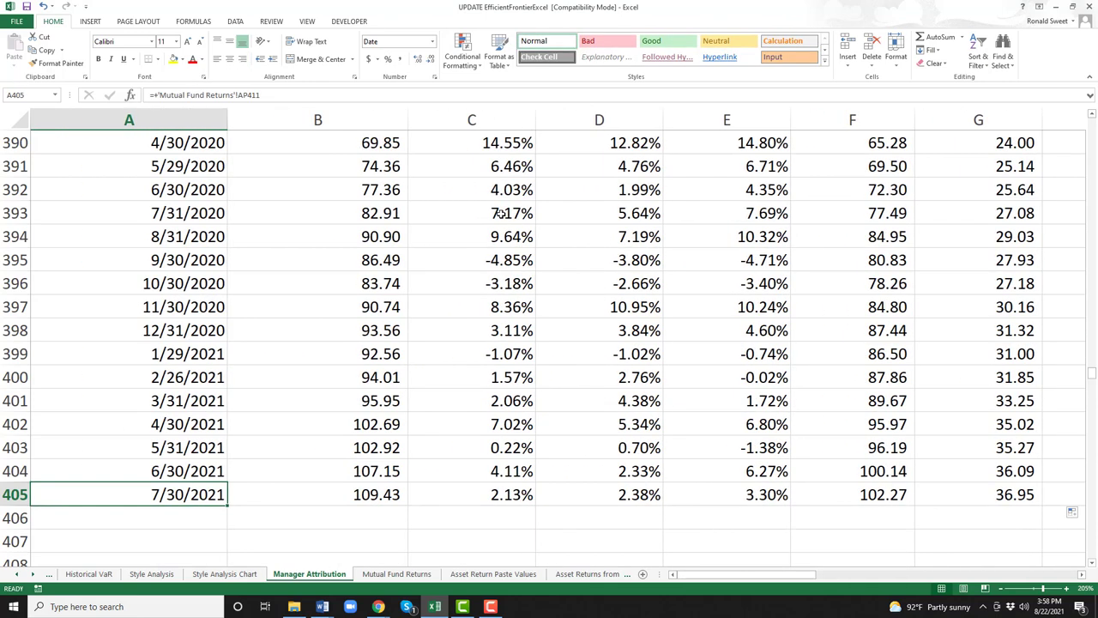
key("Down")
key("Down")
key("Up")
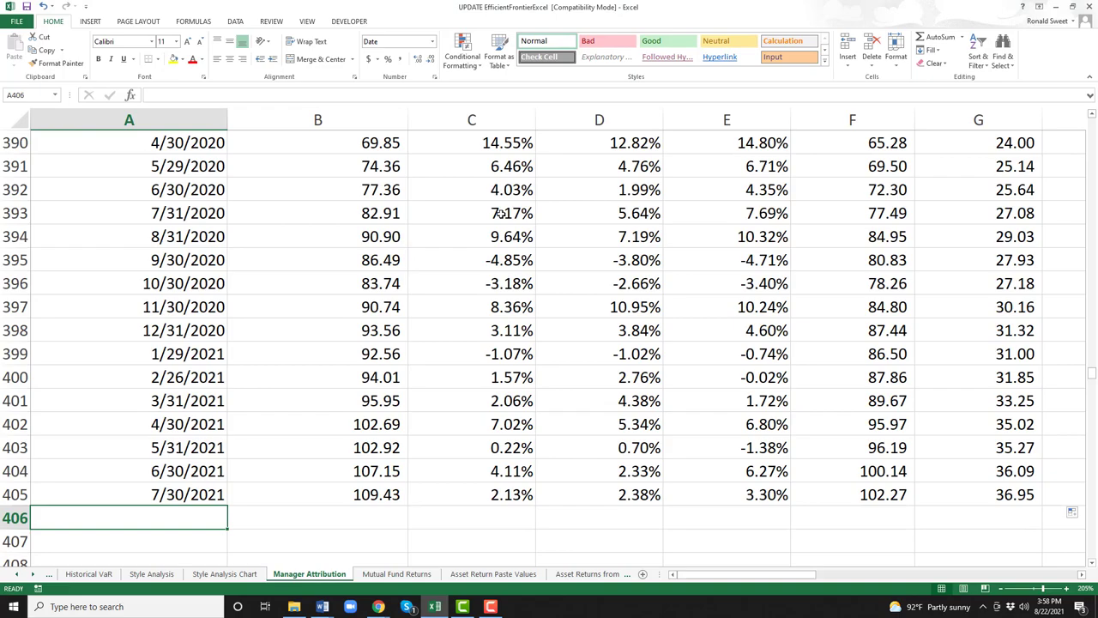
key("ctrl+Up")
key("ctrl+Up")
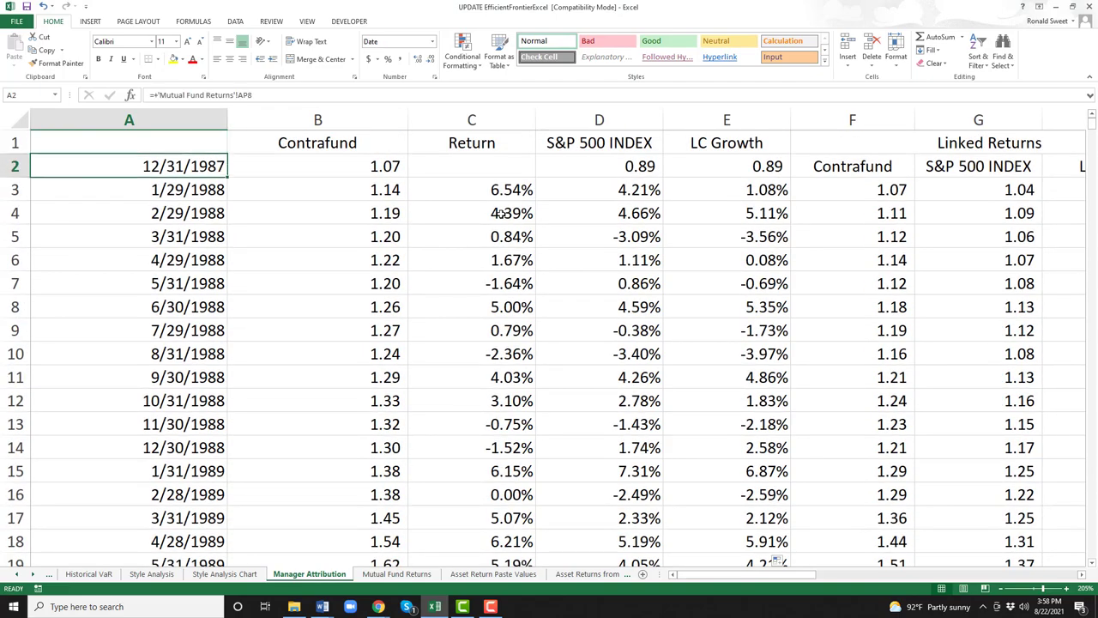
key("ctrl+shift+Down")
key("ctrl+Up")
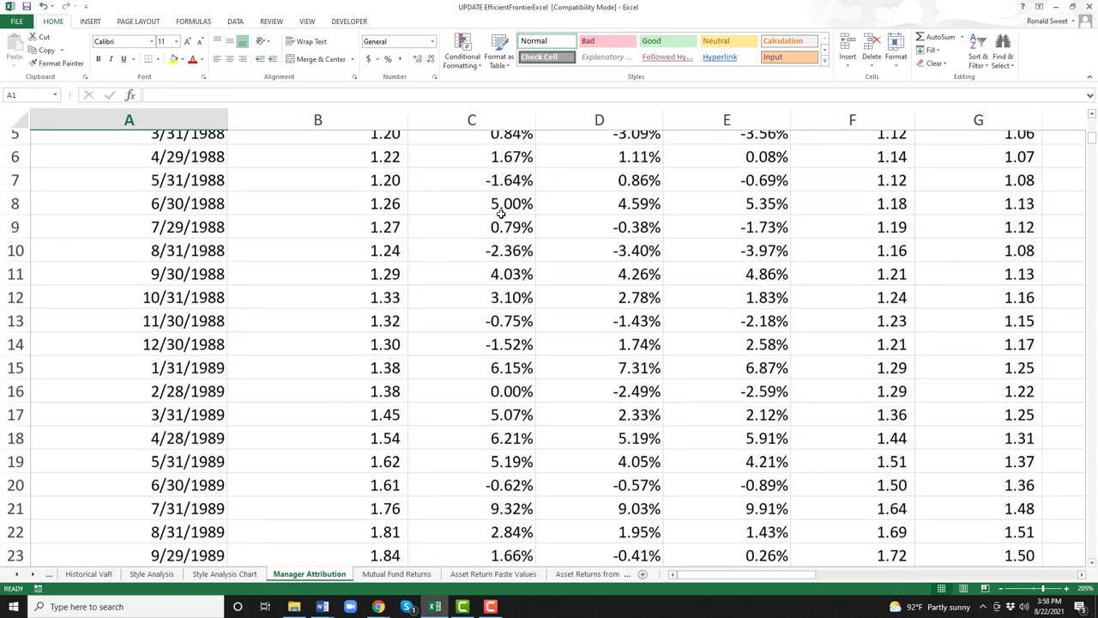
Review the first Contrafund values at the start of column B, from B2 downward.
key("Right")
key("Down")
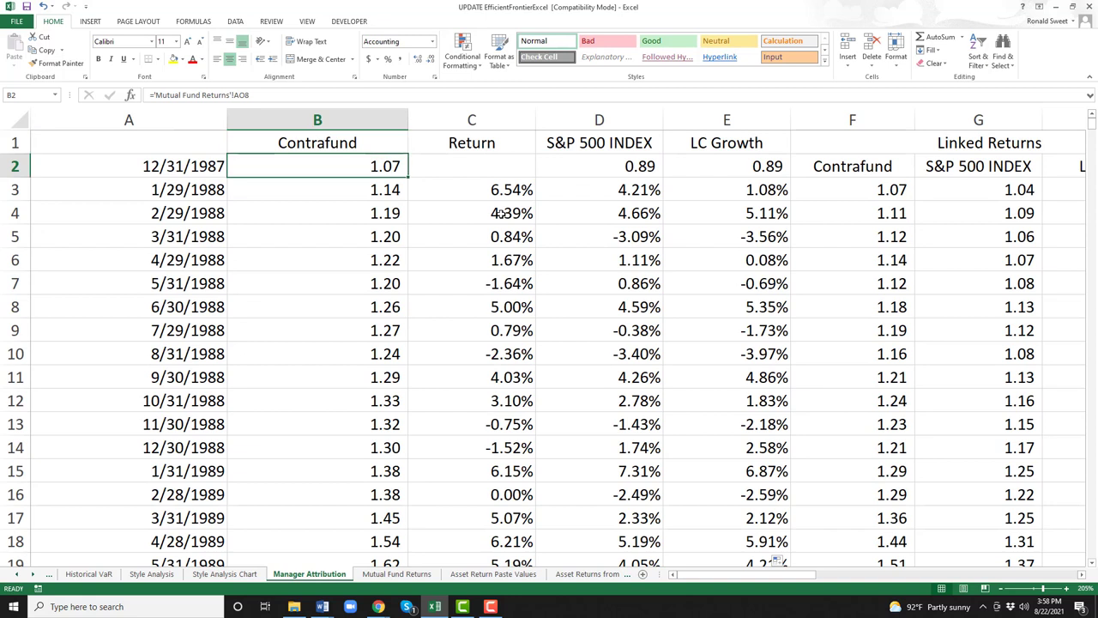
key("Down")
key("Down")
key("Down")
key("Up")
key("Up")
key("Up")
key("Down")
key("Down")
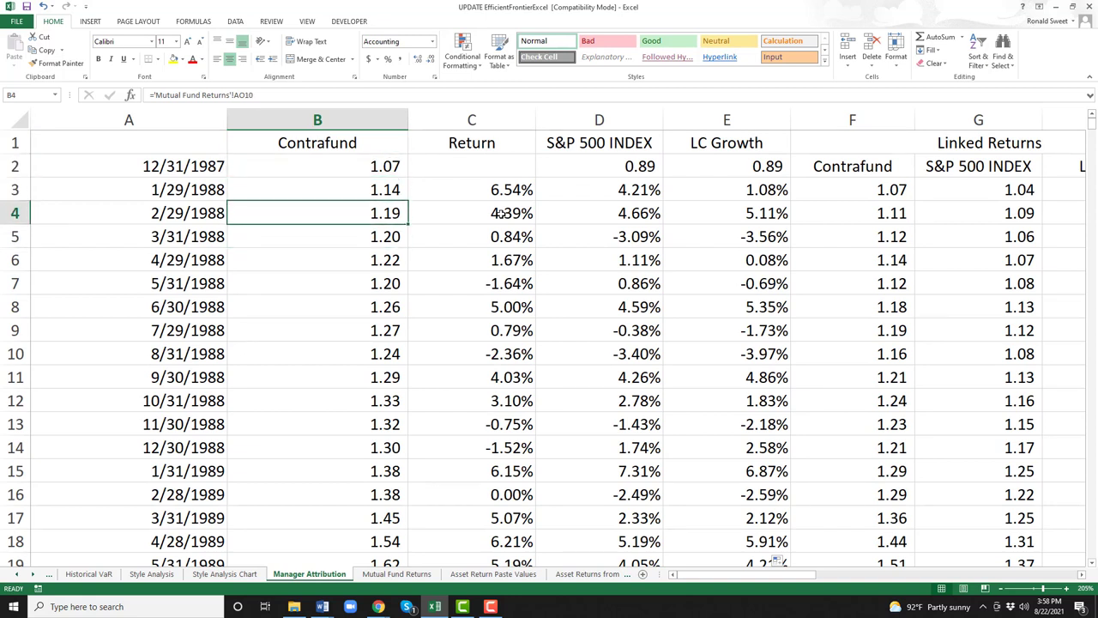
Review the return column headers in C1:E1 and the Linked Returns heading, ending on the first Contrafund linked return in F3.
key("Right")
key("Up")
key("Up")
key("Up")
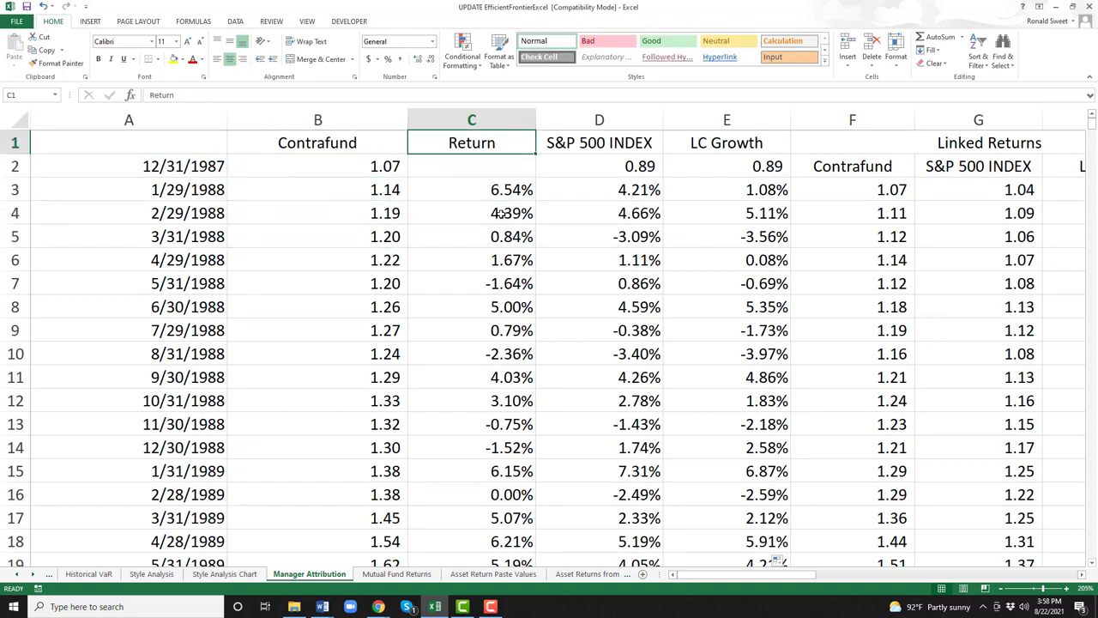
key("Right")
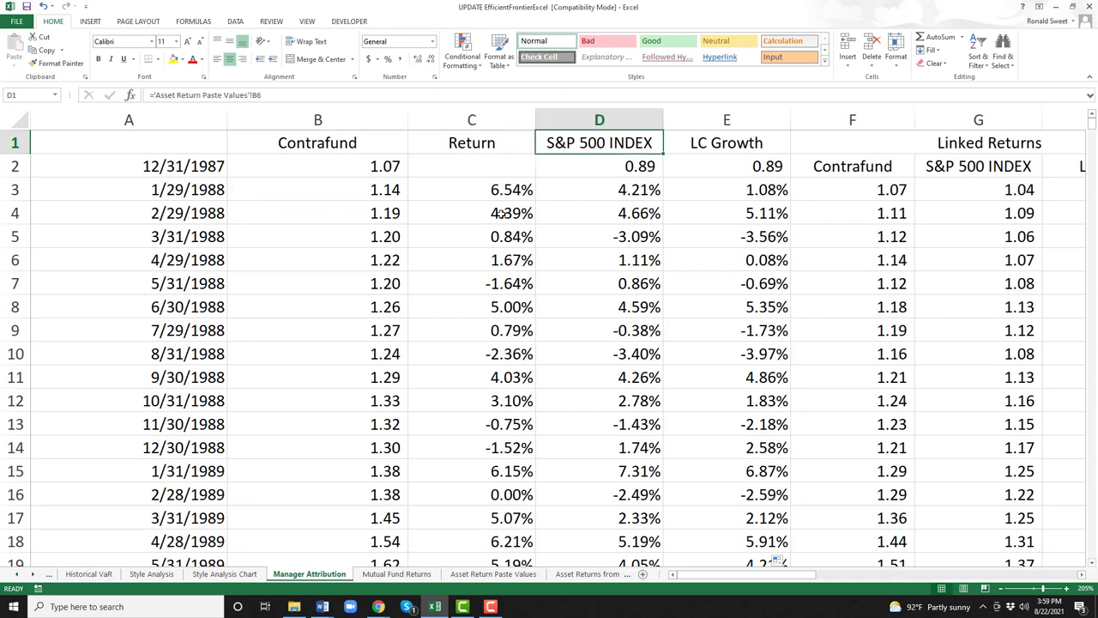
key("Right")
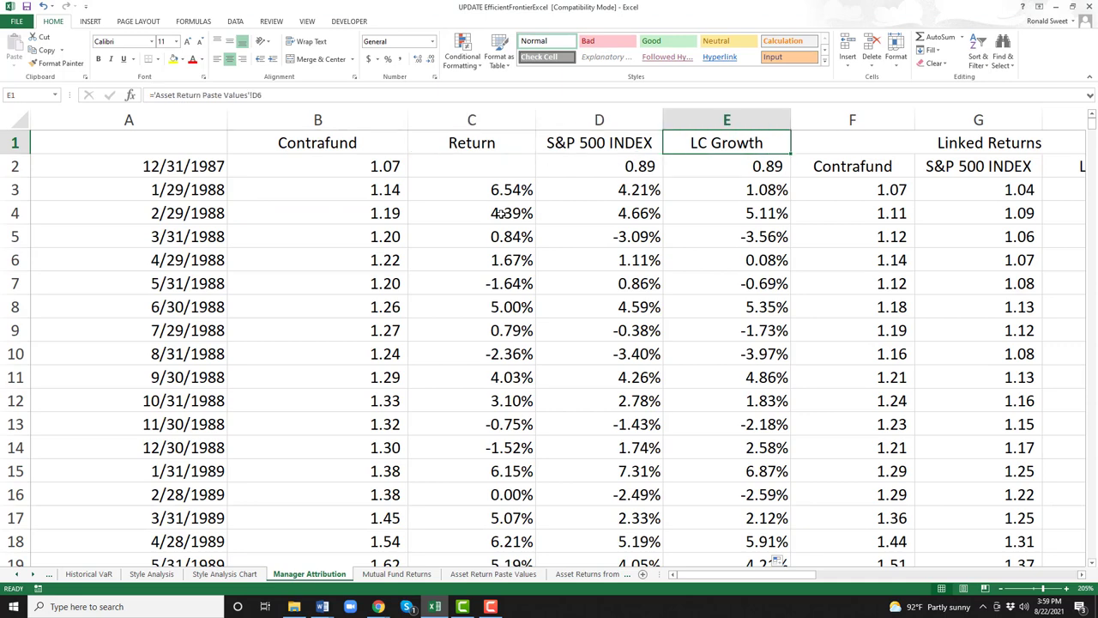
key("Right")
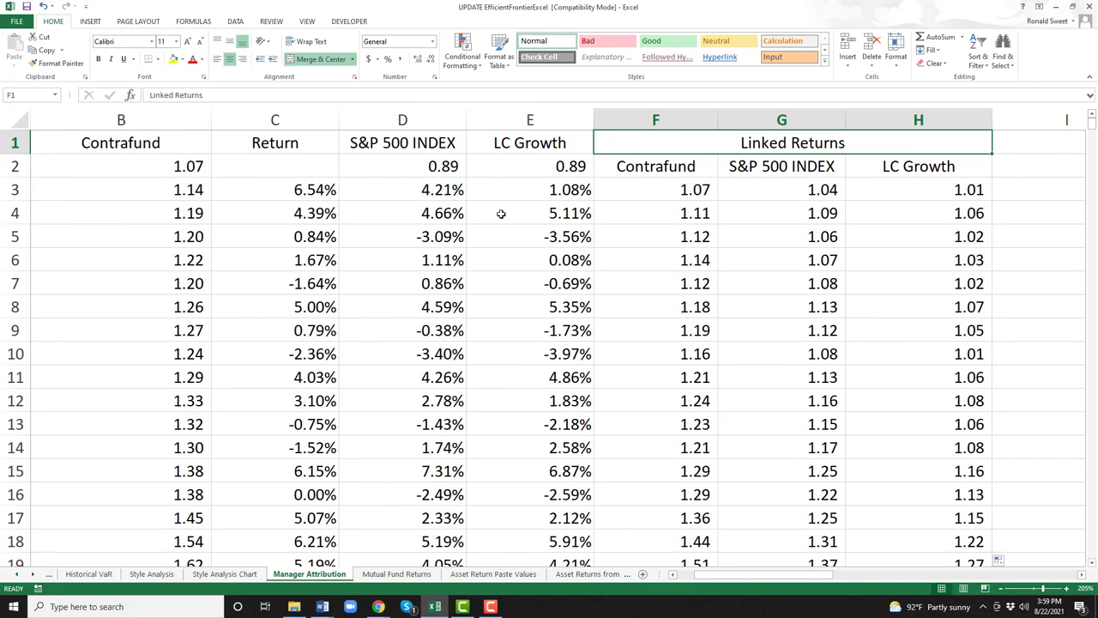
key("Down")
key("Down")
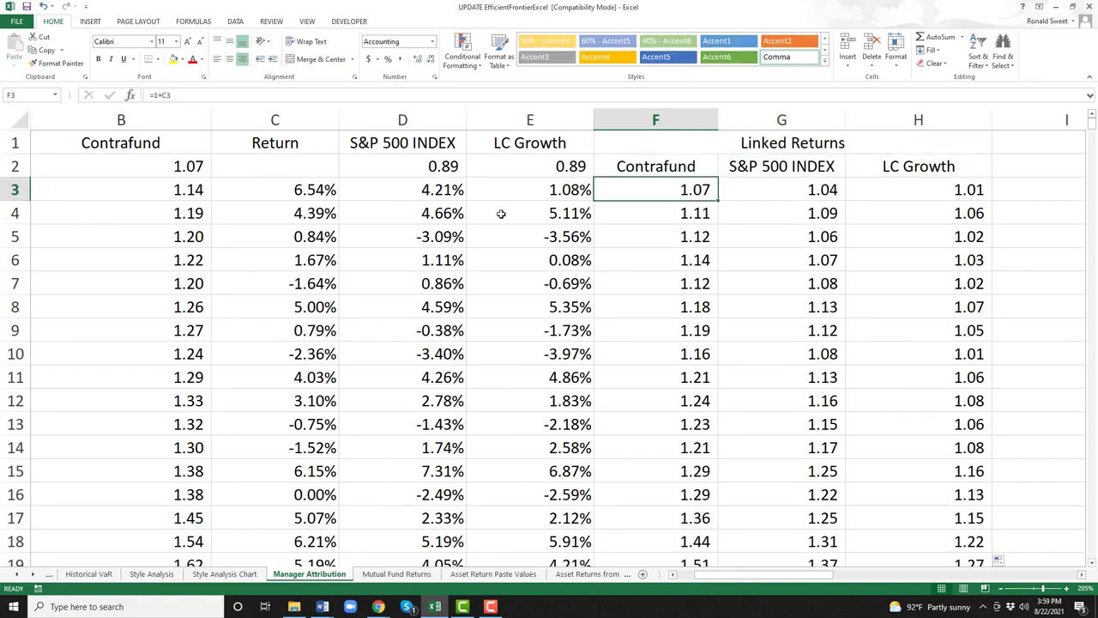
Enter the label "Count the # of Periods" in A406, directly below the last date.
key("ctrl+Down")
key("Down")
key("Down")
key("Down")
key("Left")
key("Left")
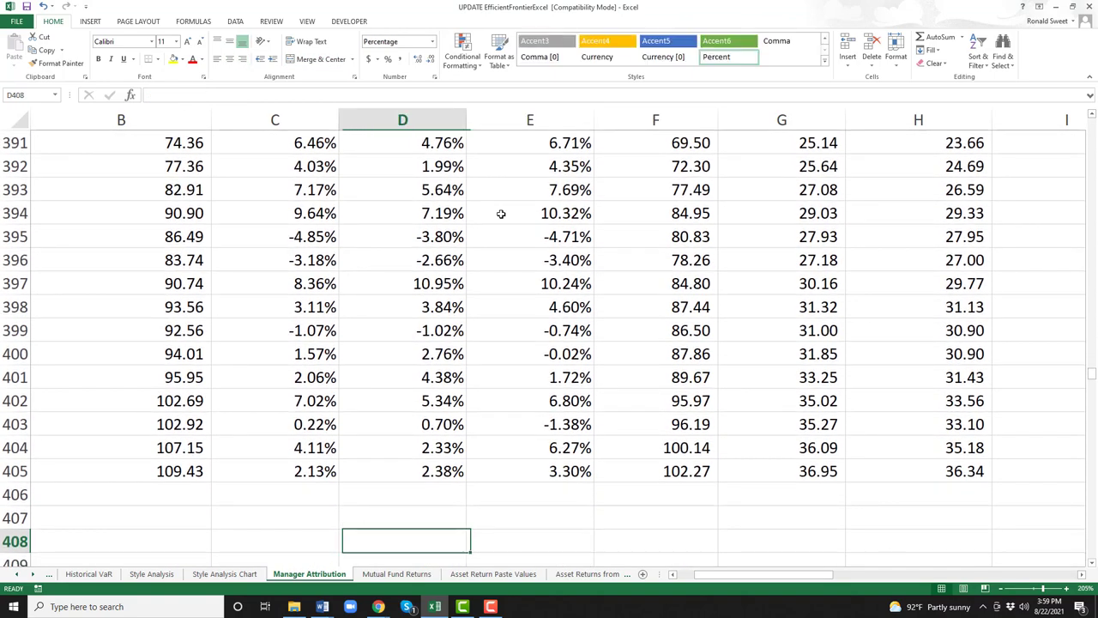
key("Left")
key("Left")
key("Left")
key("Up")
key("Up")
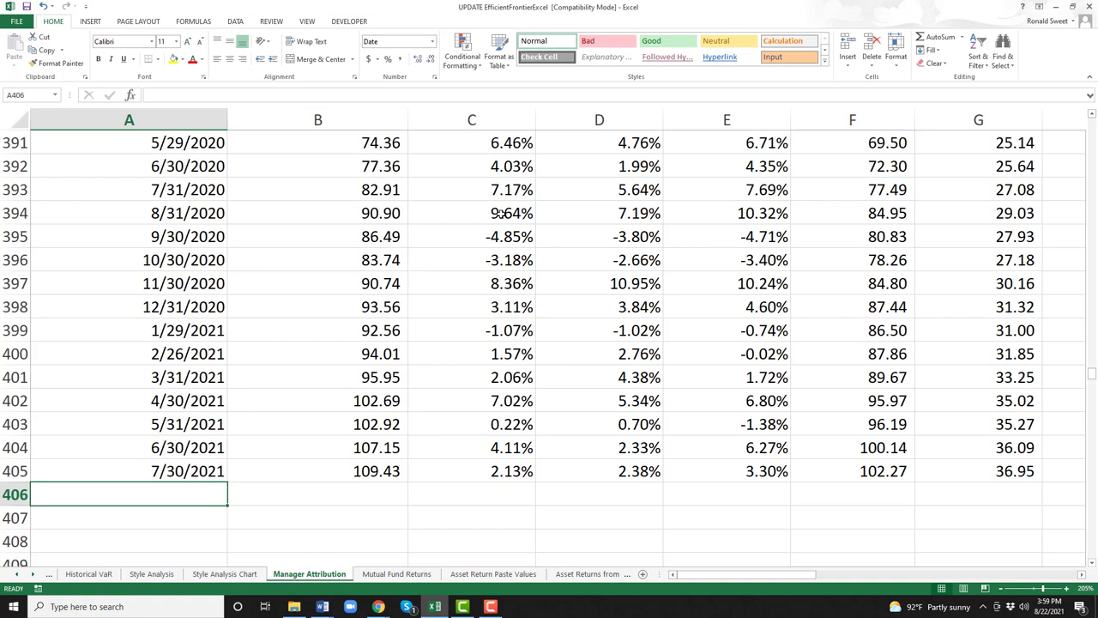
type("Count")
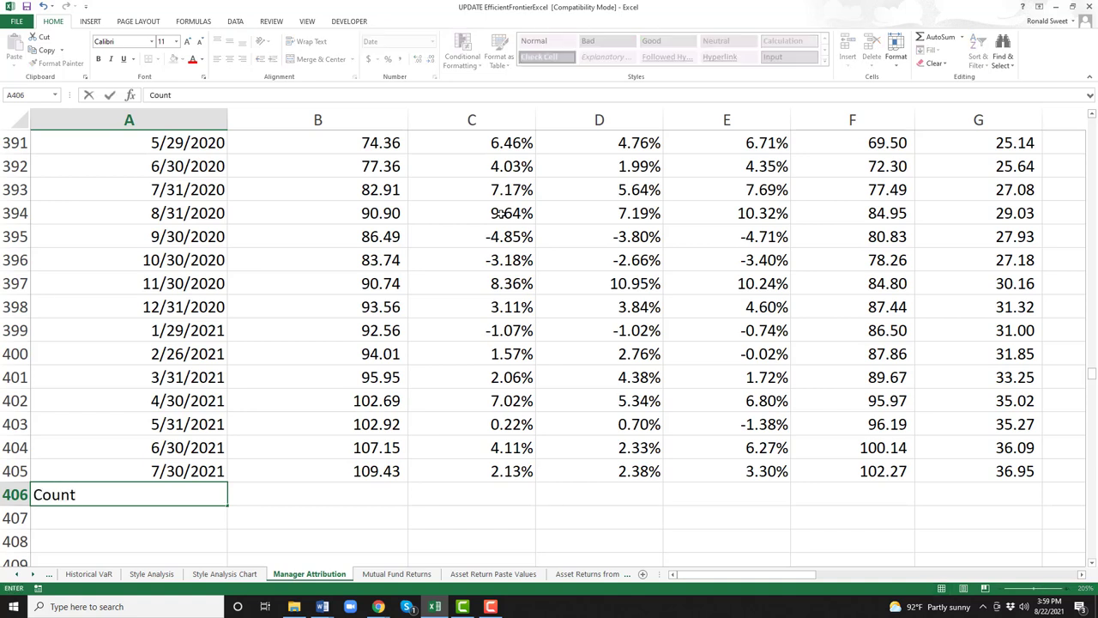
type(" the # of Periods")
key("Return")
key("Up")
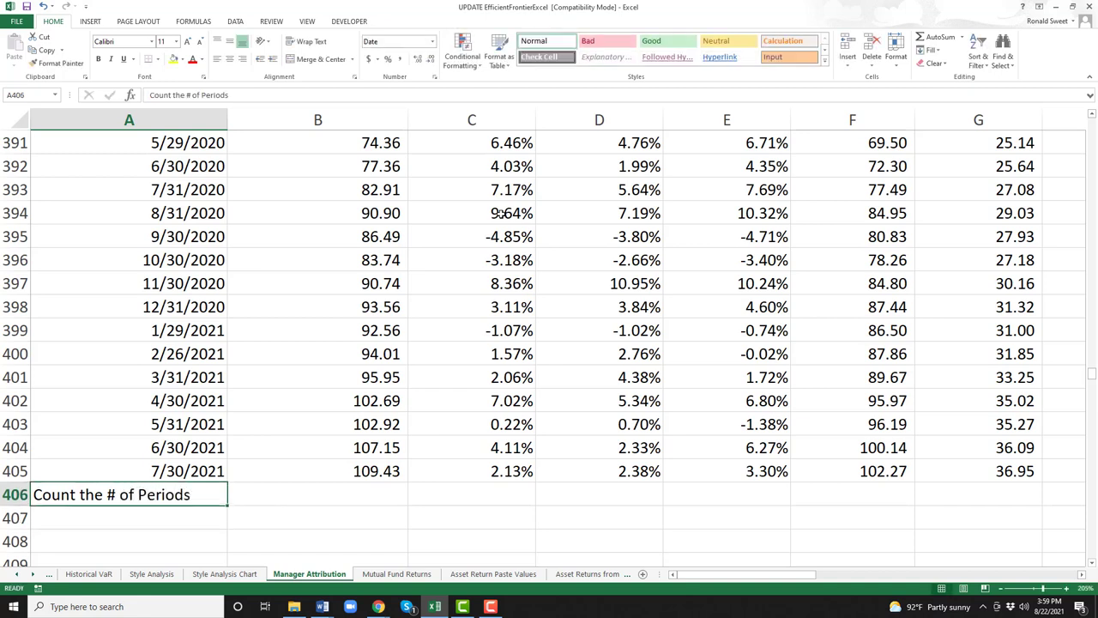
Enter the formula =COUNTA(C3:C405) in C406 to count the Contrafund monthly returns.
key("Right")
key("Right")
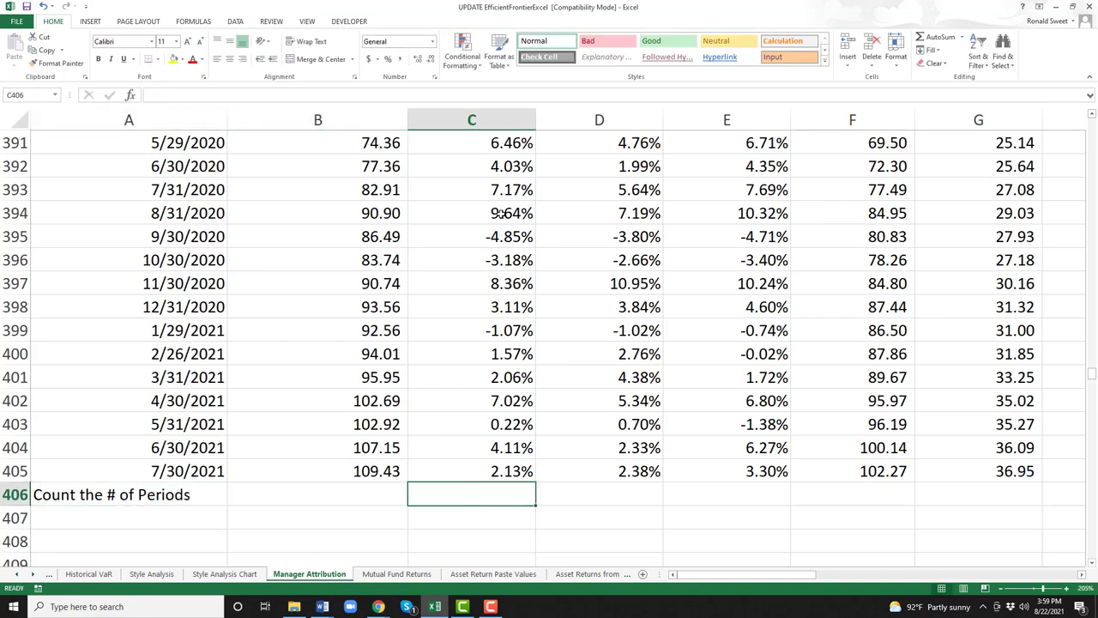
type("=")
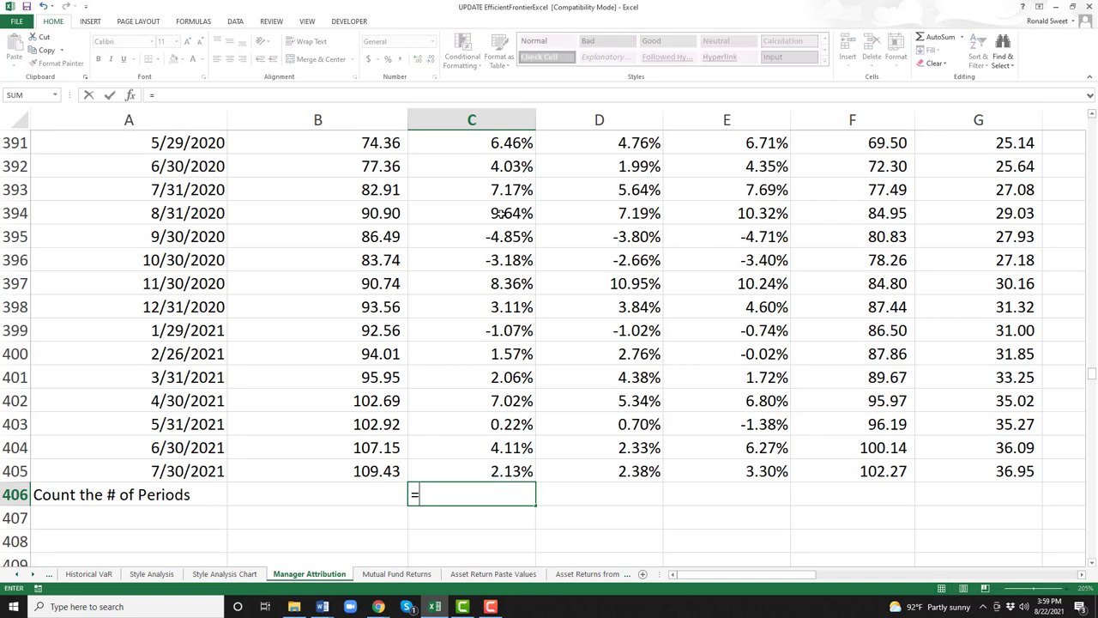
type("counta(")
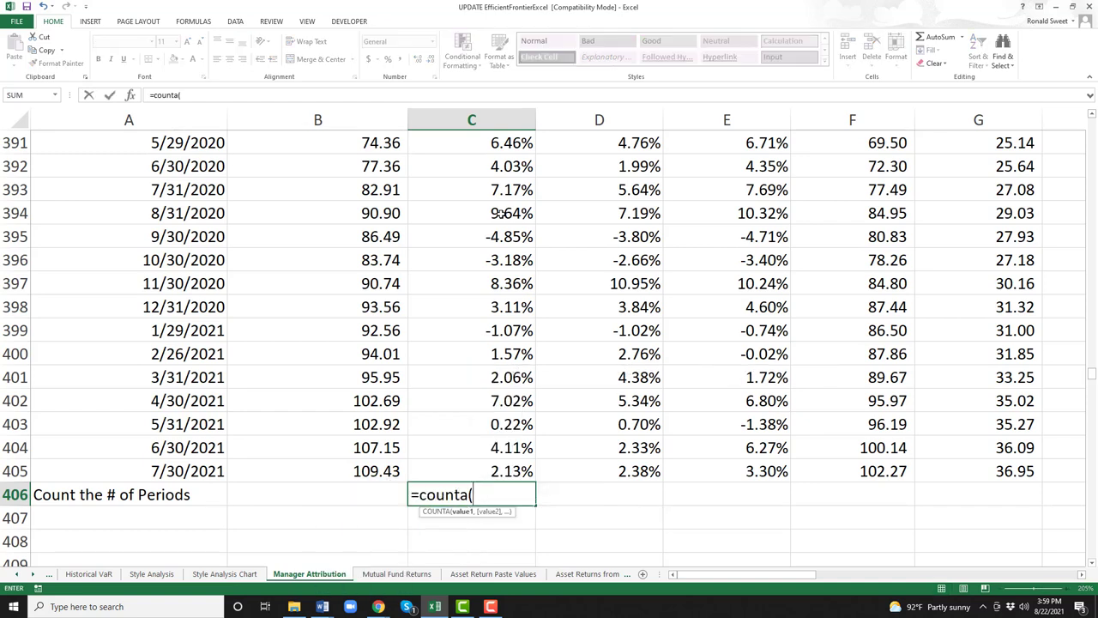
key("Up")
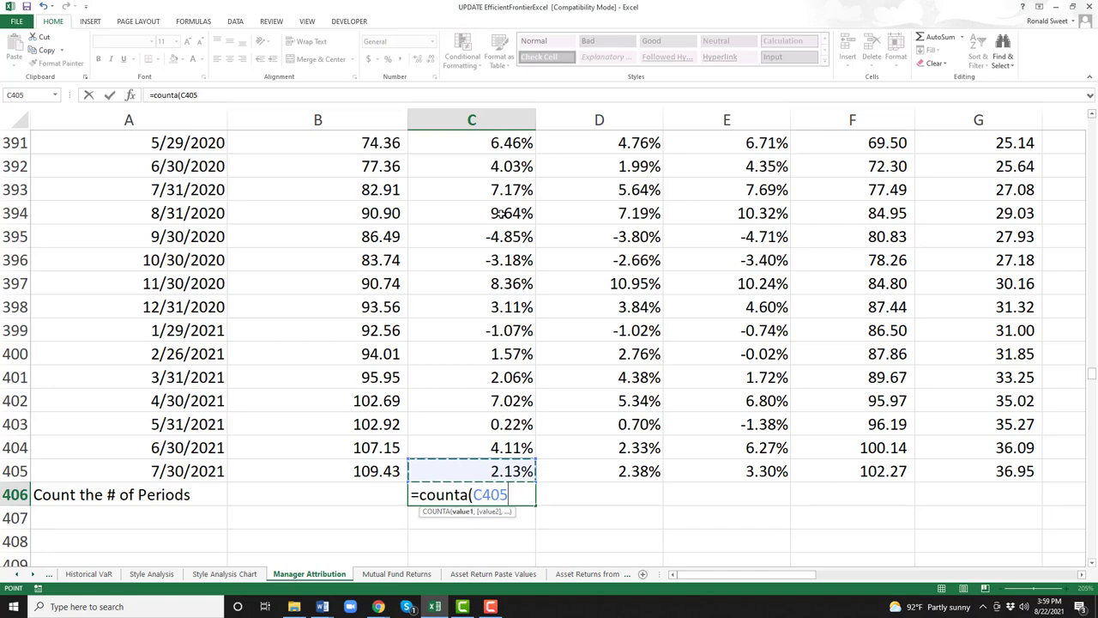
key("ctrl+shift+Up")
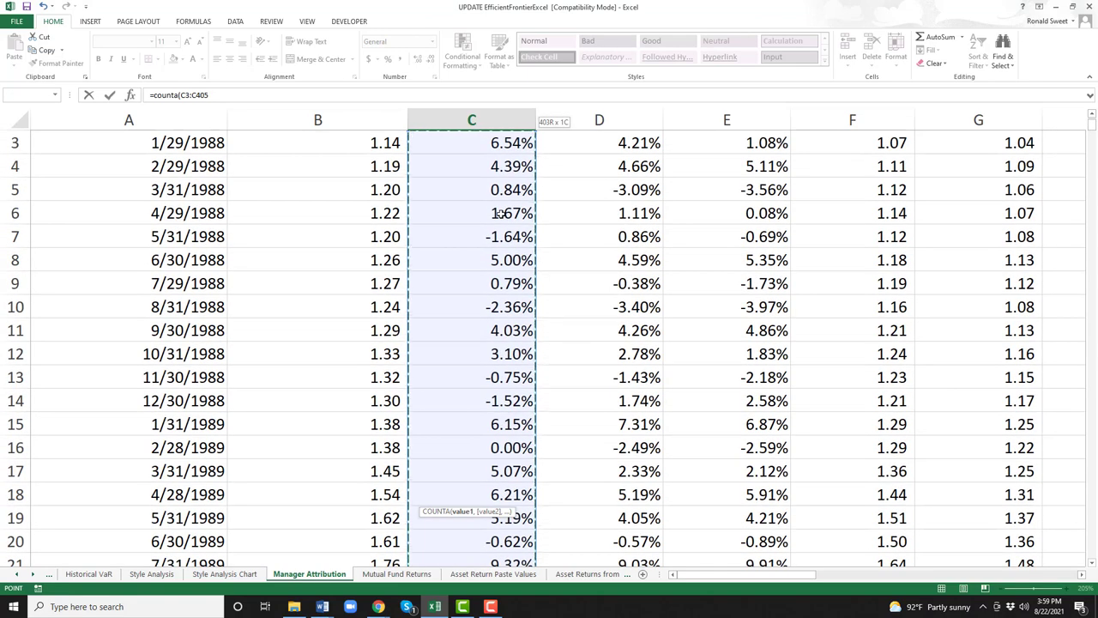
type(")")
key("Return")
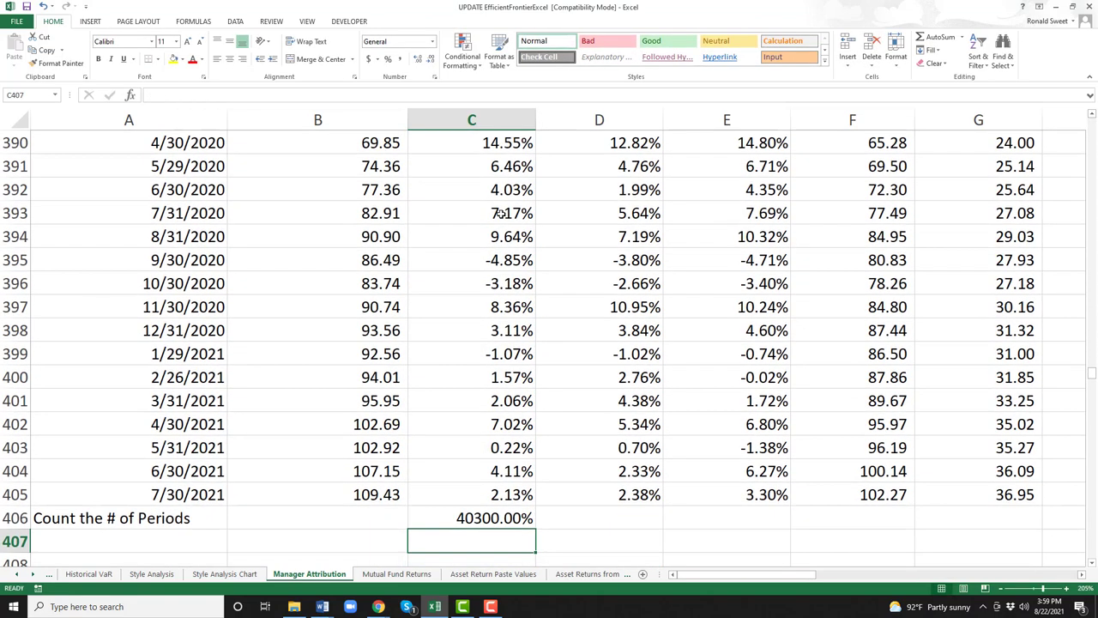
Format the period count in C406 in comma style with no decimal places.
key("Up")
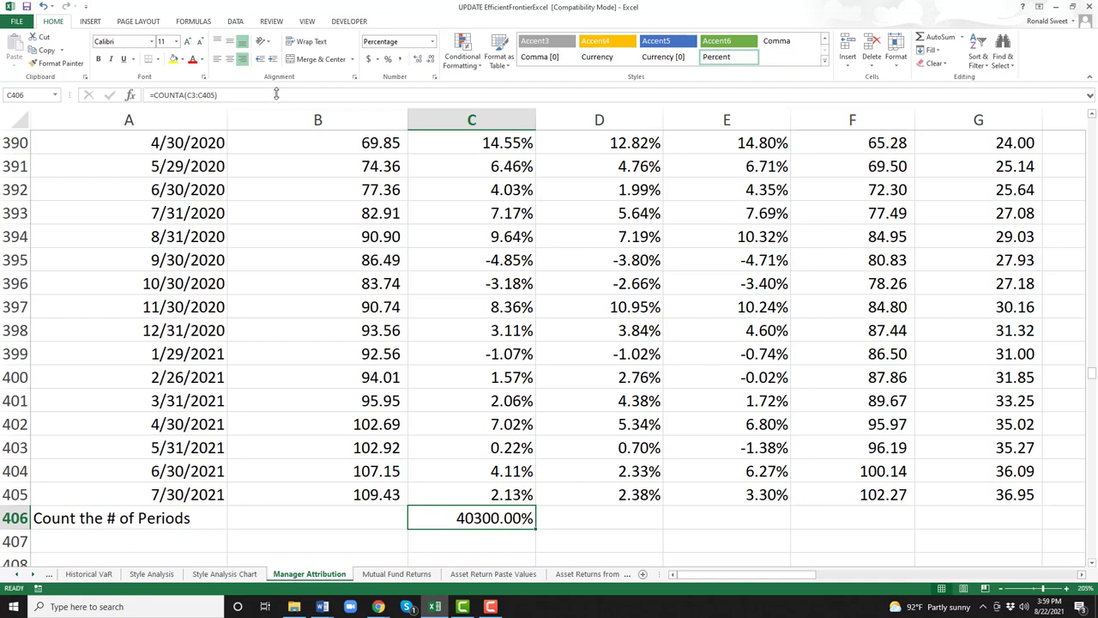
left_click(400, 60)
left_click(431, 60)
left_click(430, 59)
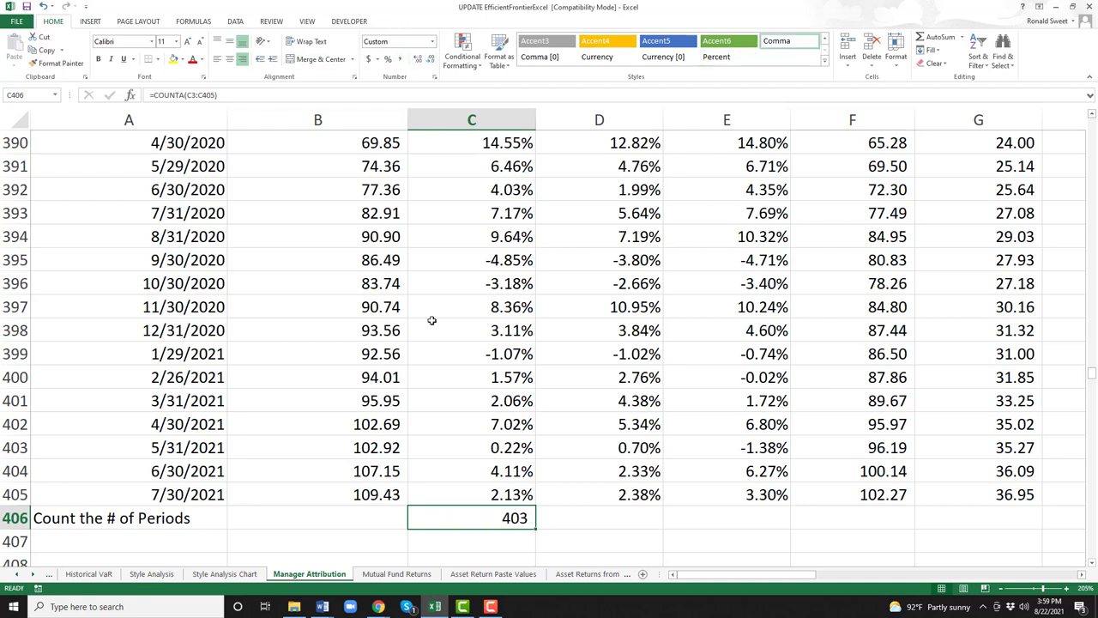
Show =COUNTA(C3:C405) as plain text in C407 and keep the working formula in C406.
double_click(444, 518)
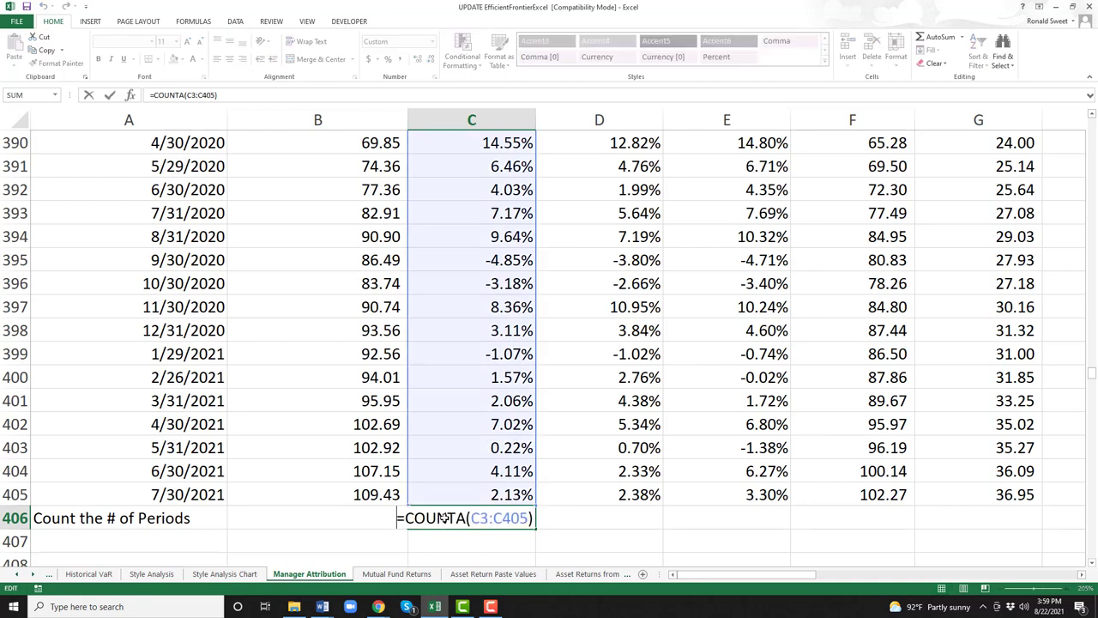
key("Home")
type("'")
key("Return")
key("ctrl+d")
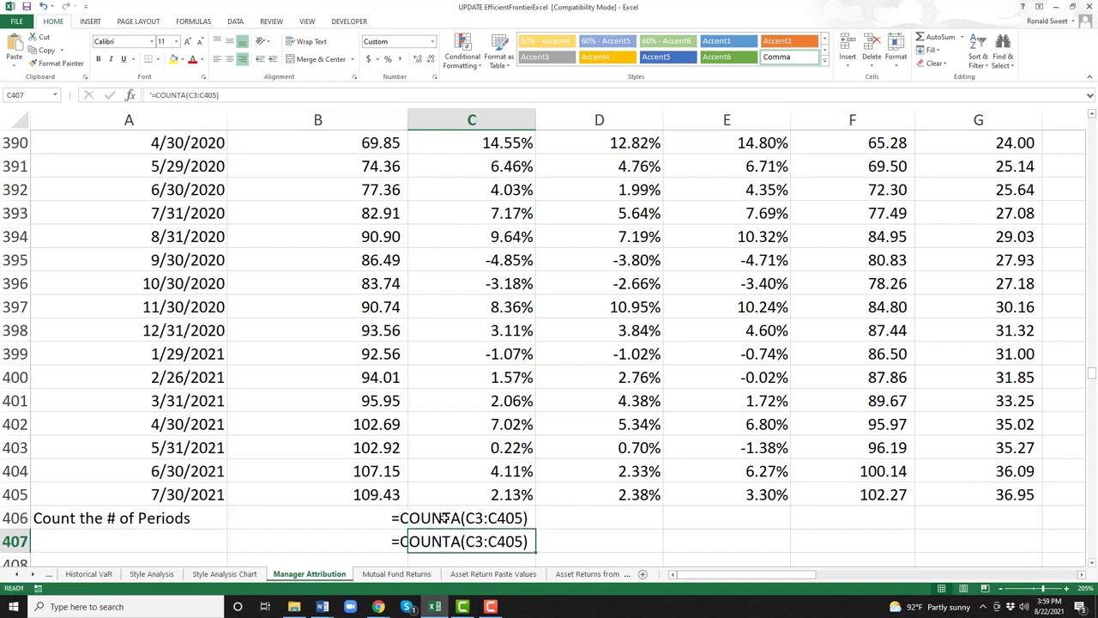
double_click(444, 517)
key("Home")
key("Delete")
key("Return")
left_click(444, 517)
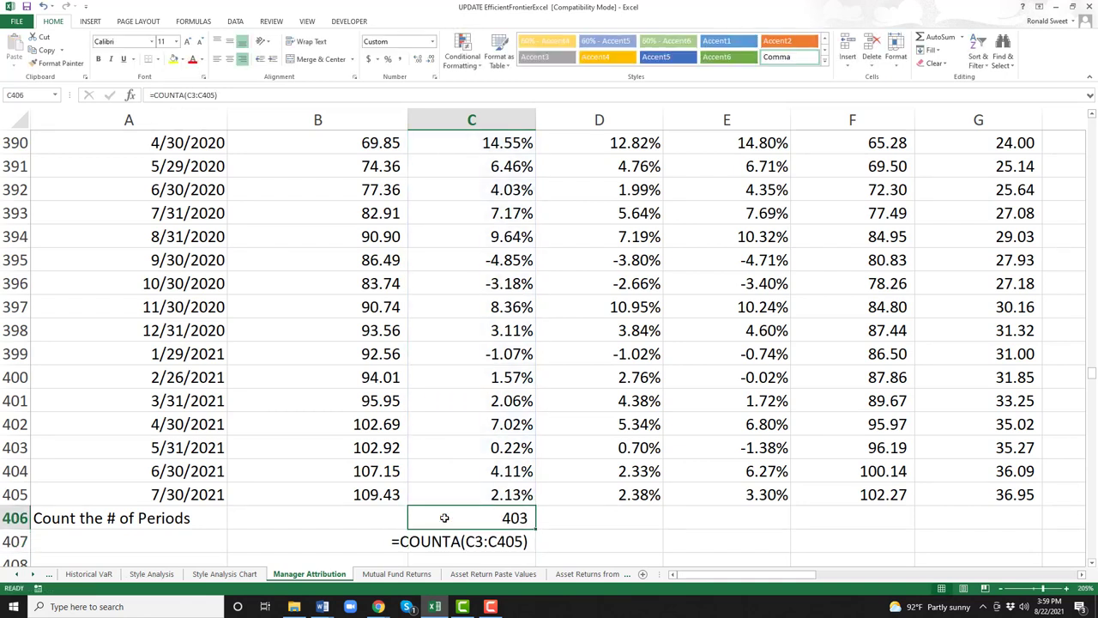
Enter the label "Average Returns - Geometric Average" in A407, directly below the period count label.
key("Down")
key("Down")
key("Home")
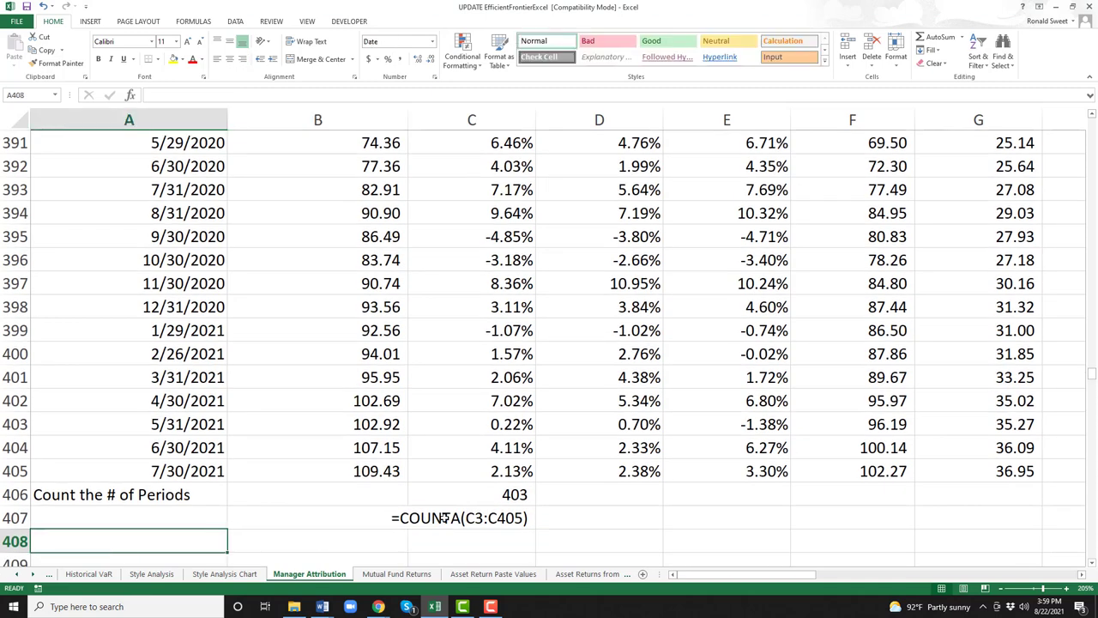
key("Up")
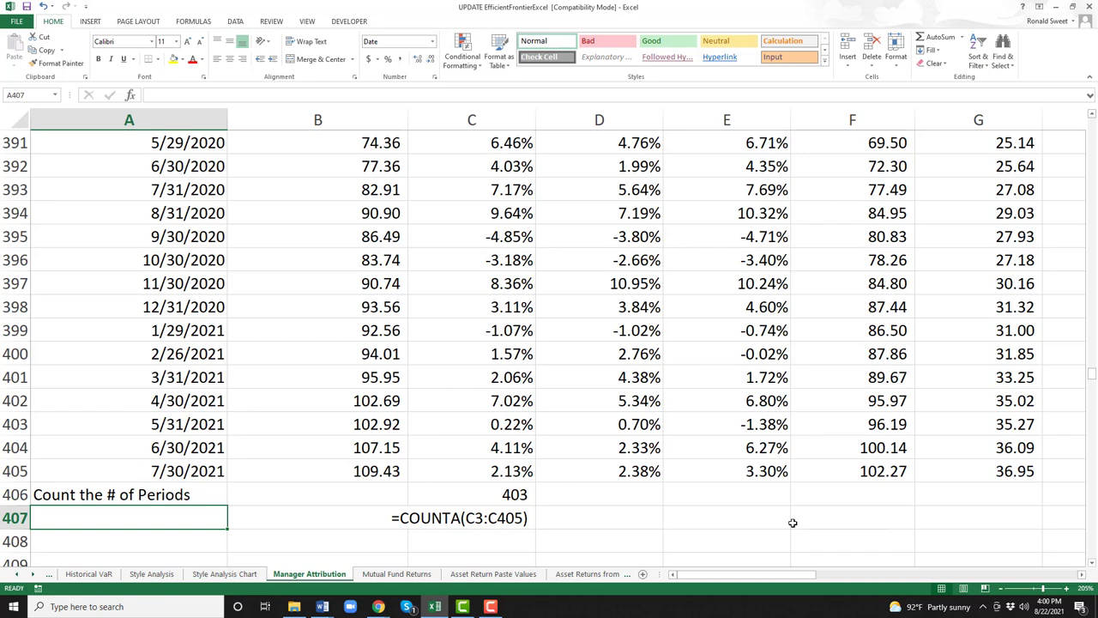
type("Aver")
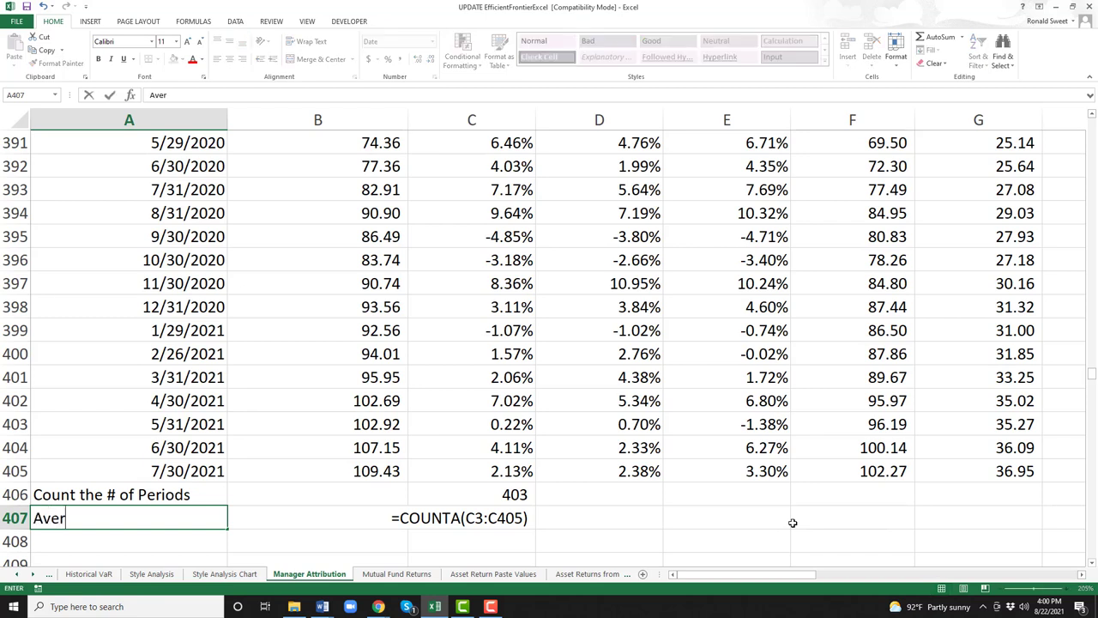
type("age Return")
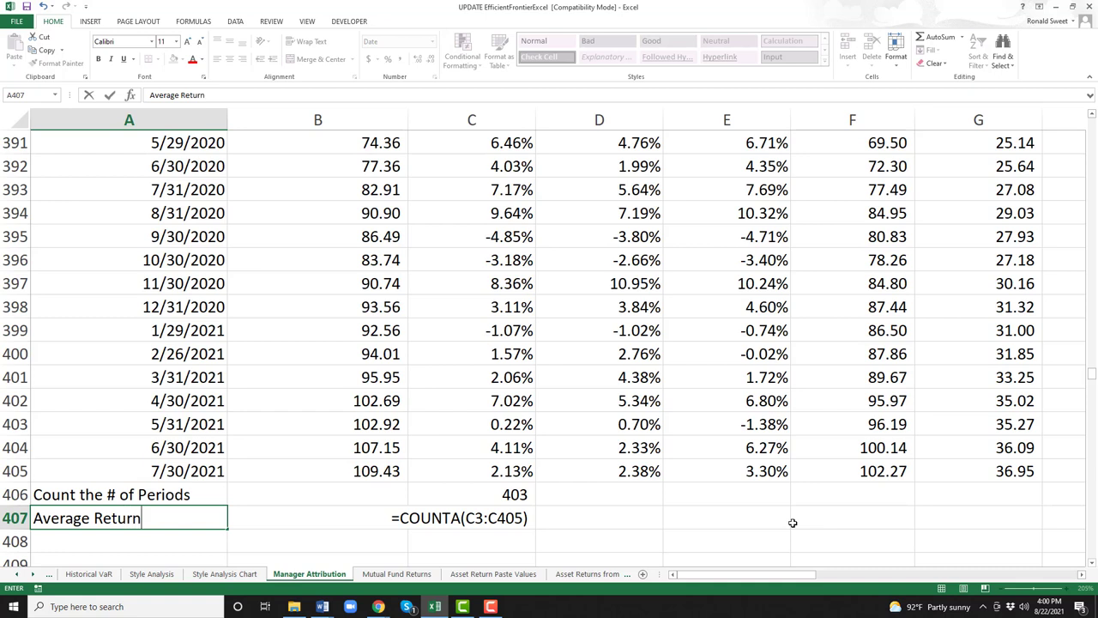
type("s - Ar")
type("ithme")
type("tic")
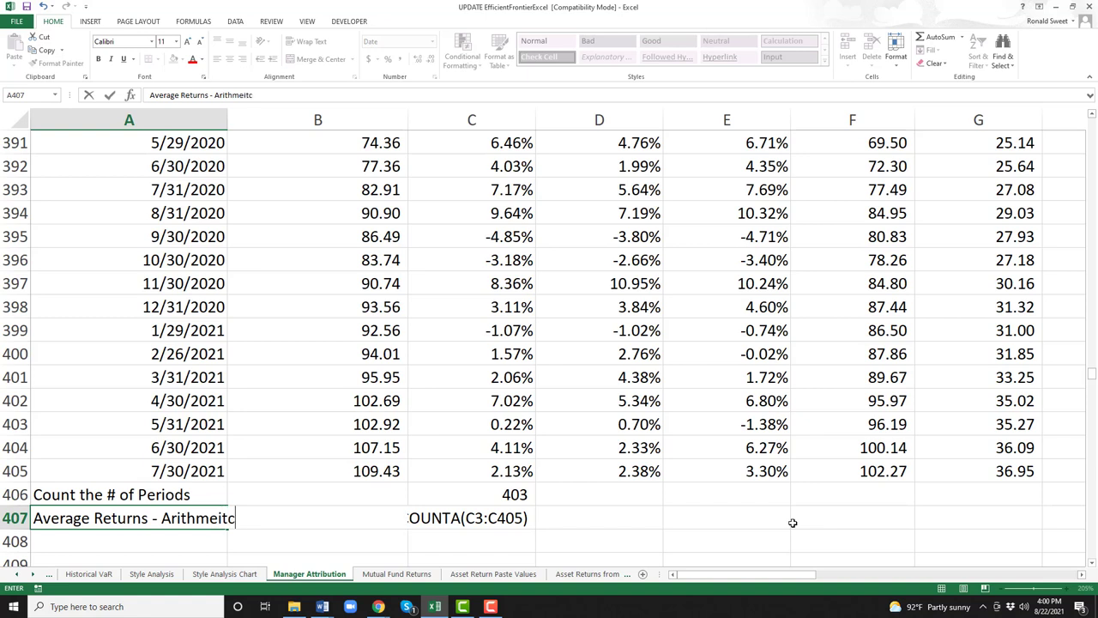
key("BackSpace")
key("BackSpace")
key("BackSpace")
key("BackSpace")
key("BackSpace")
key("BackSpace")
key("BackSpace")
key("BackSpace")
key("BackSpace")
key("BackSpace")
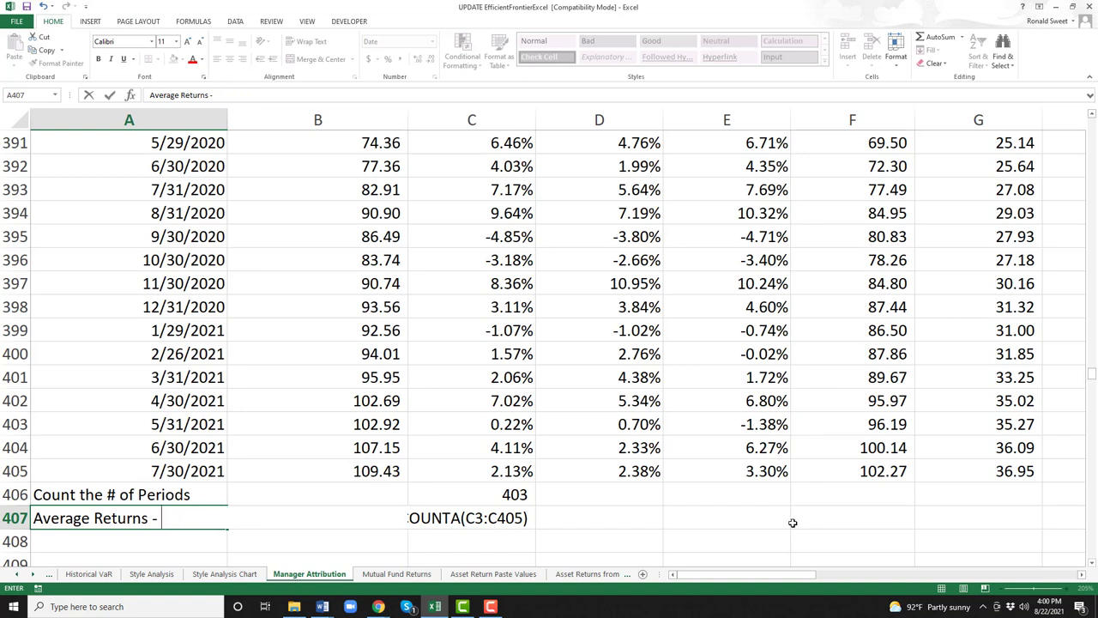
type("Geometric Average")
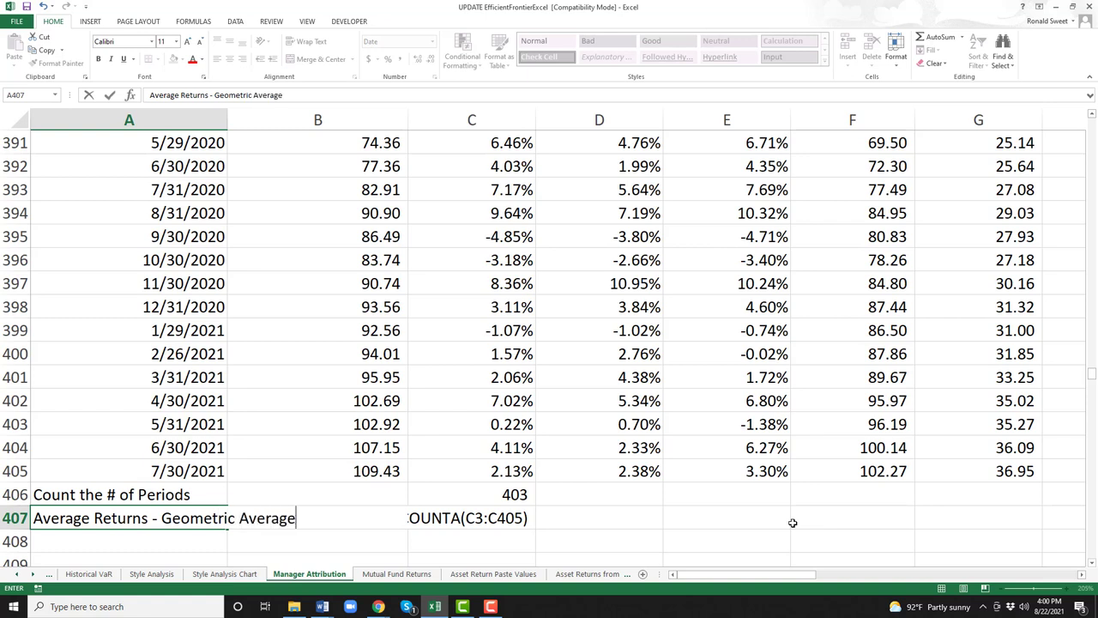
key("Return")
Clear the plain-text COUNTA formula from C407.
key("Up")
key("Right")
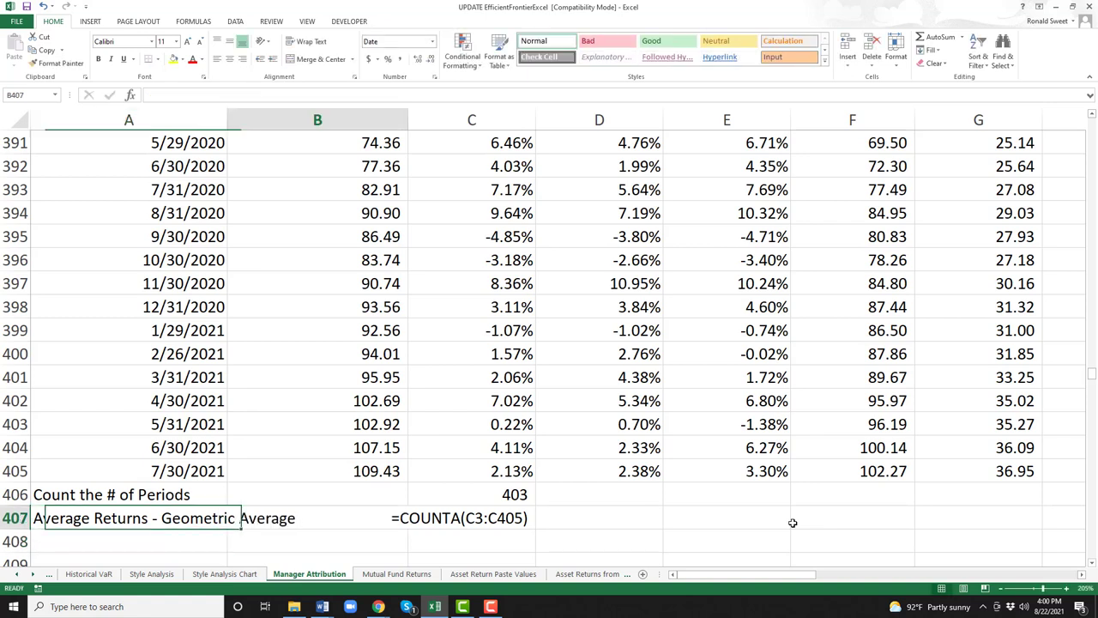
key("Right")
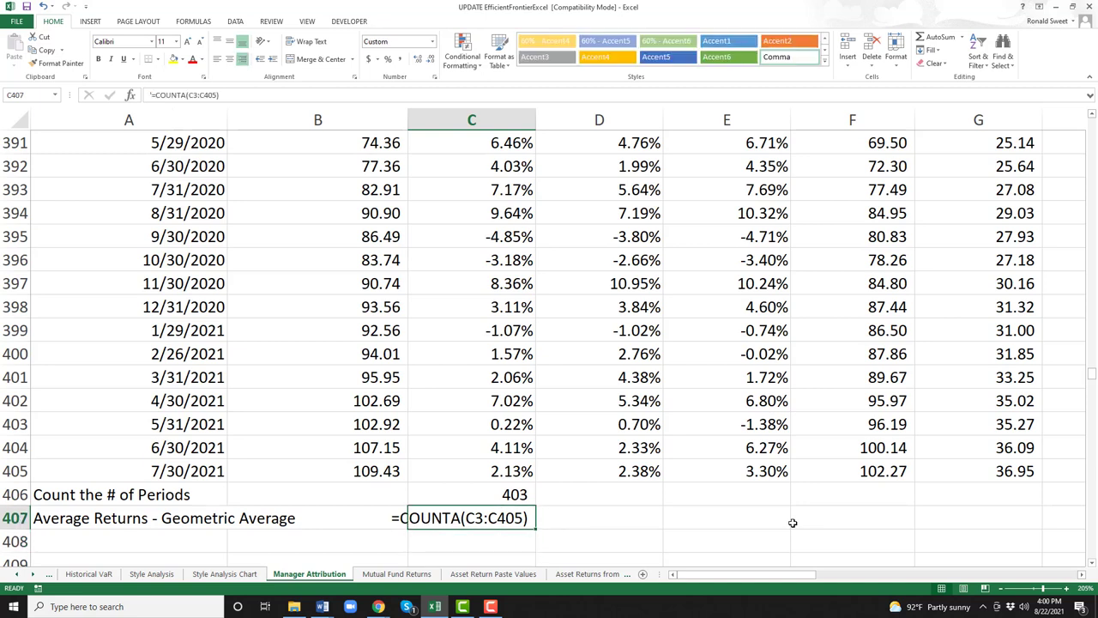
key("Delete")
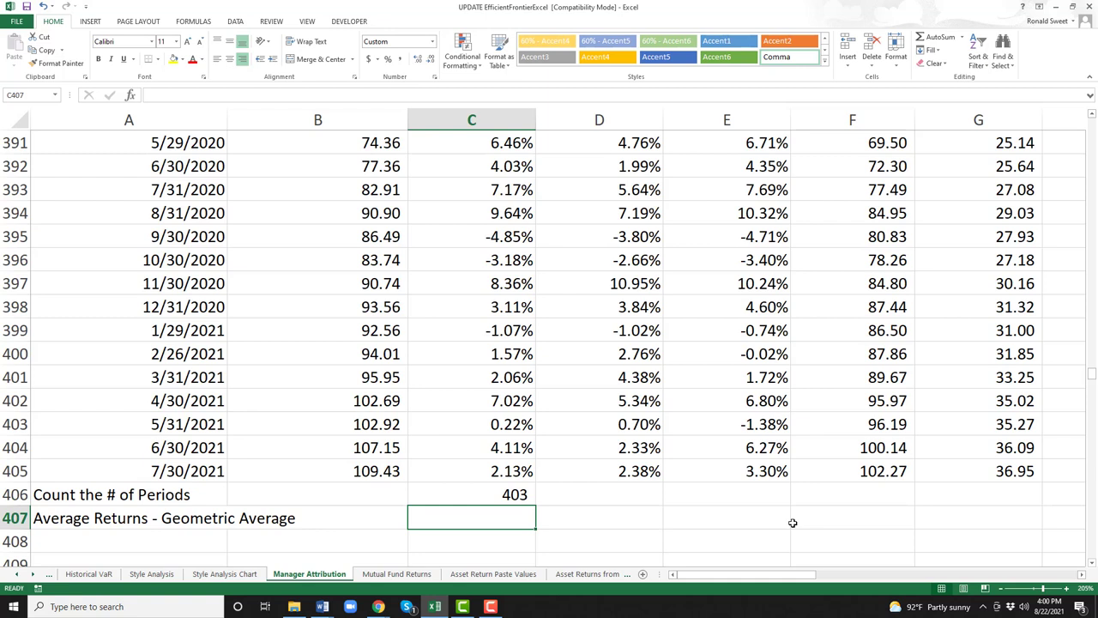
Examine the Contrafund monthly returns in column C and the final linked value in F405.
key("Right")
key("Right")
key("Right")
key("Up")
key("Up")
key("Down")
key("Down")
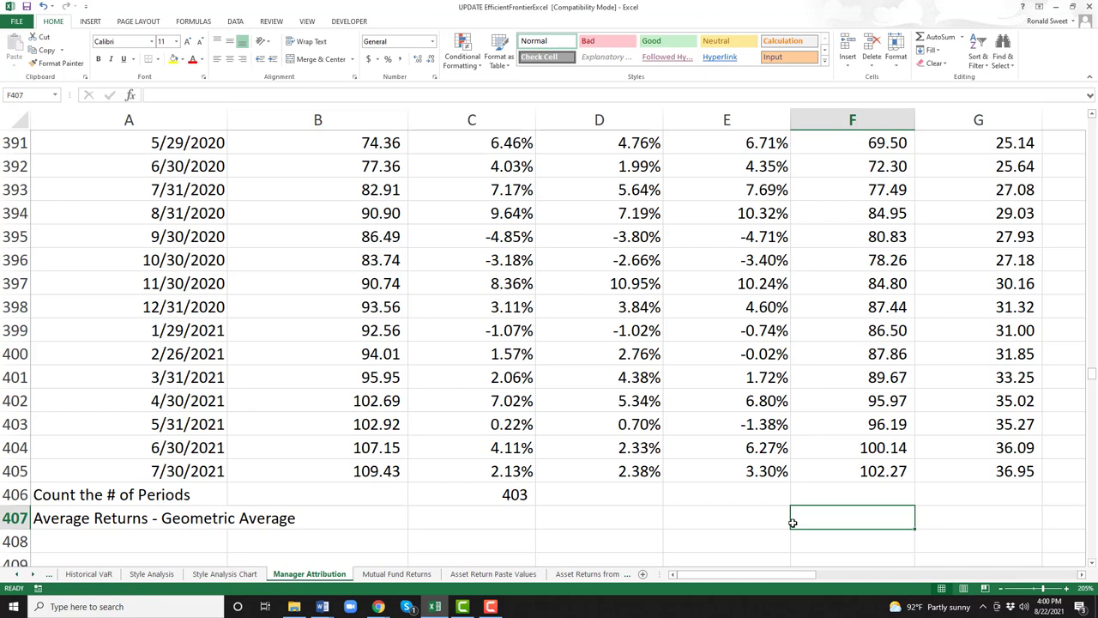
left_click(470, 213)
left_click(471, 235)
left_click(472, 260)
left_click(468, 283)
left_click(468, 307)
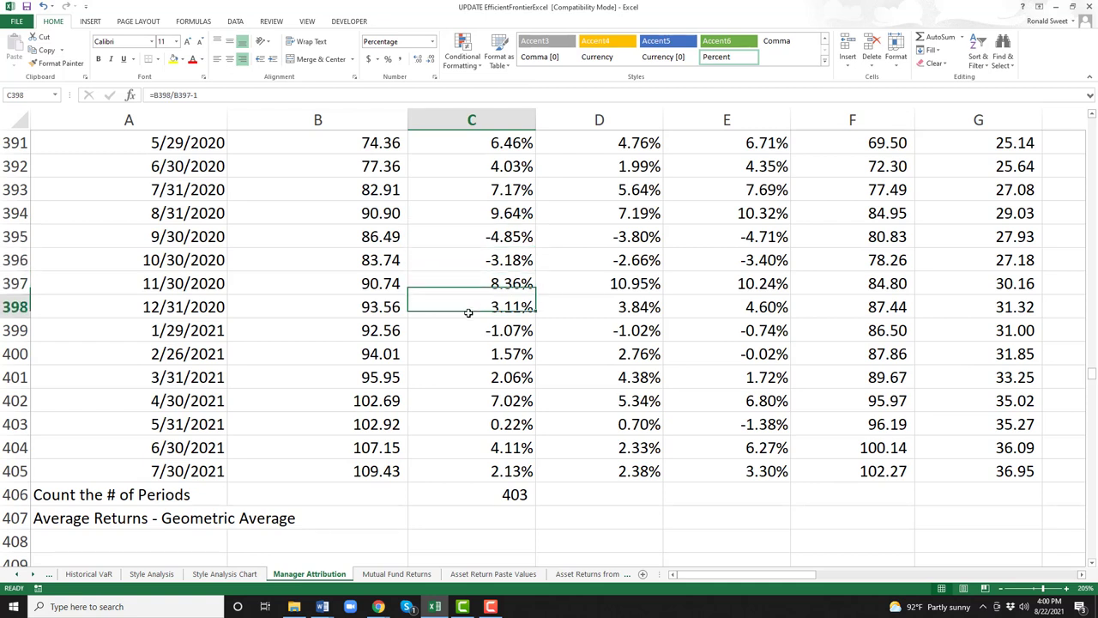
left_click(466, 356)
left_click(468, 377)
left_click(470, 402)
left_click(476, 449)
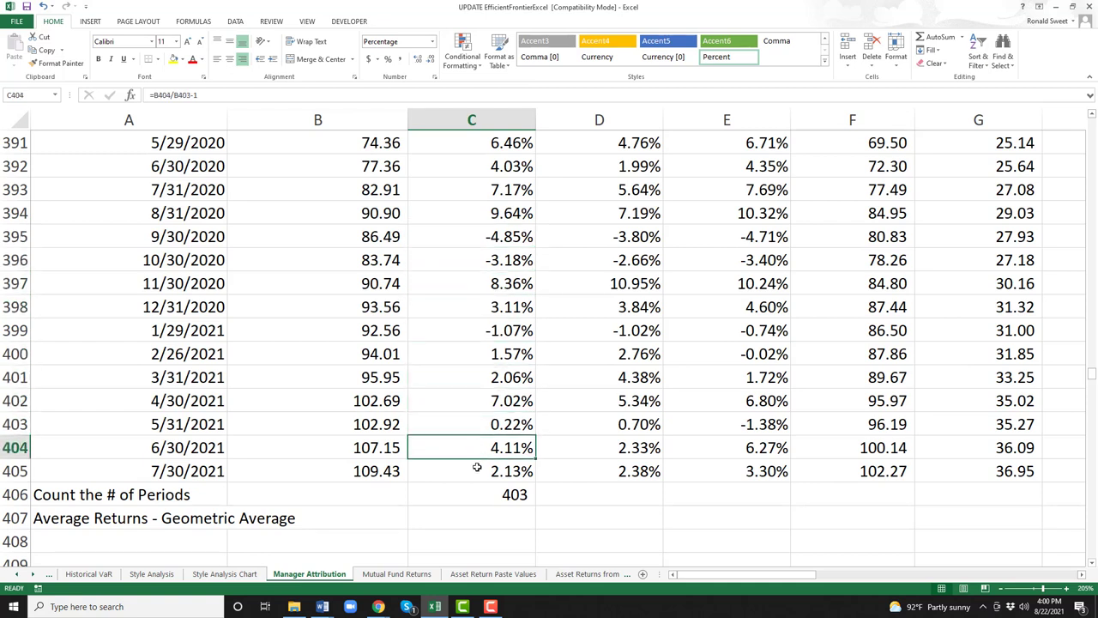
left_click(477, 466)
left_click_drag(468, 161, 466, 465)
left_click(853, 465)
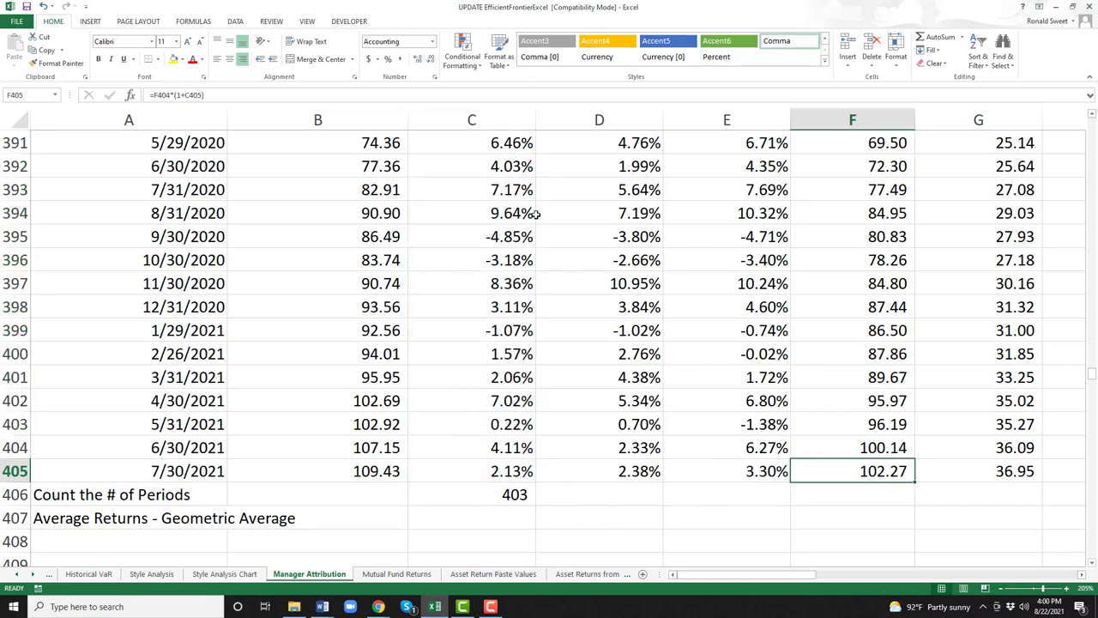
left_click_drag(498, 142, 486, 462)
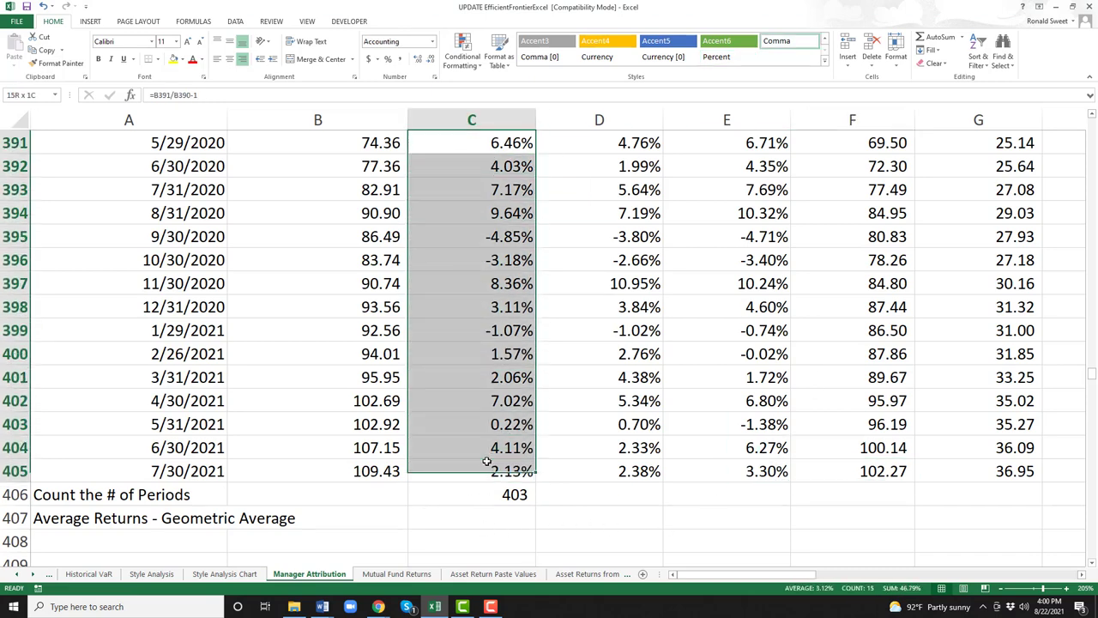
Enter the formula =(F405^(12/C406))-1 in C407 to calculate Contrafund's annualized geometric average return.
left_click(476, 515)
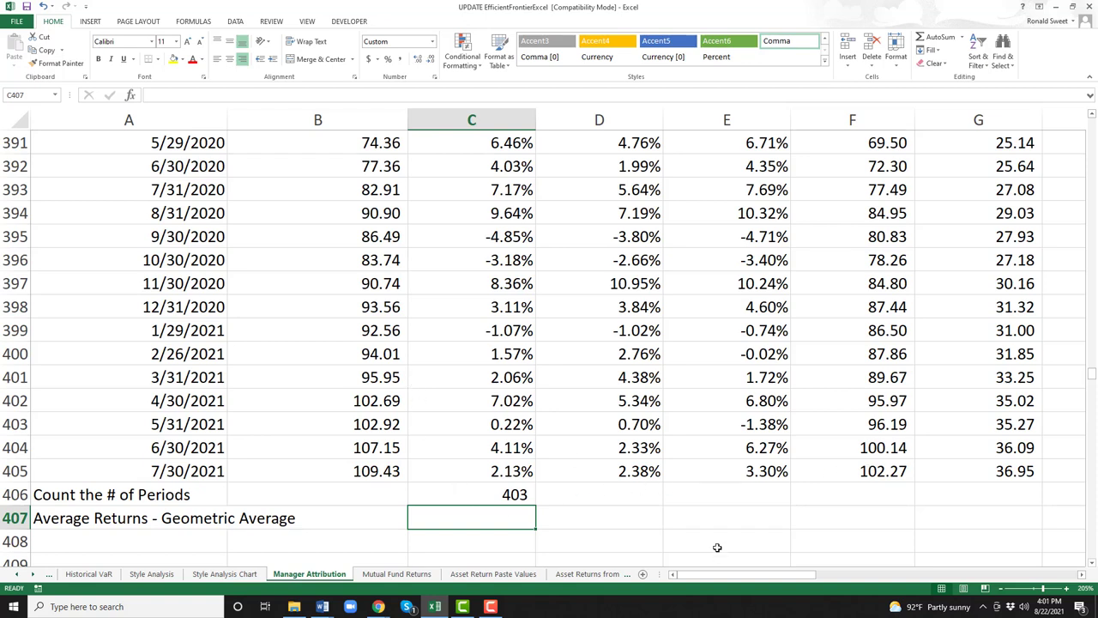
type("=(")
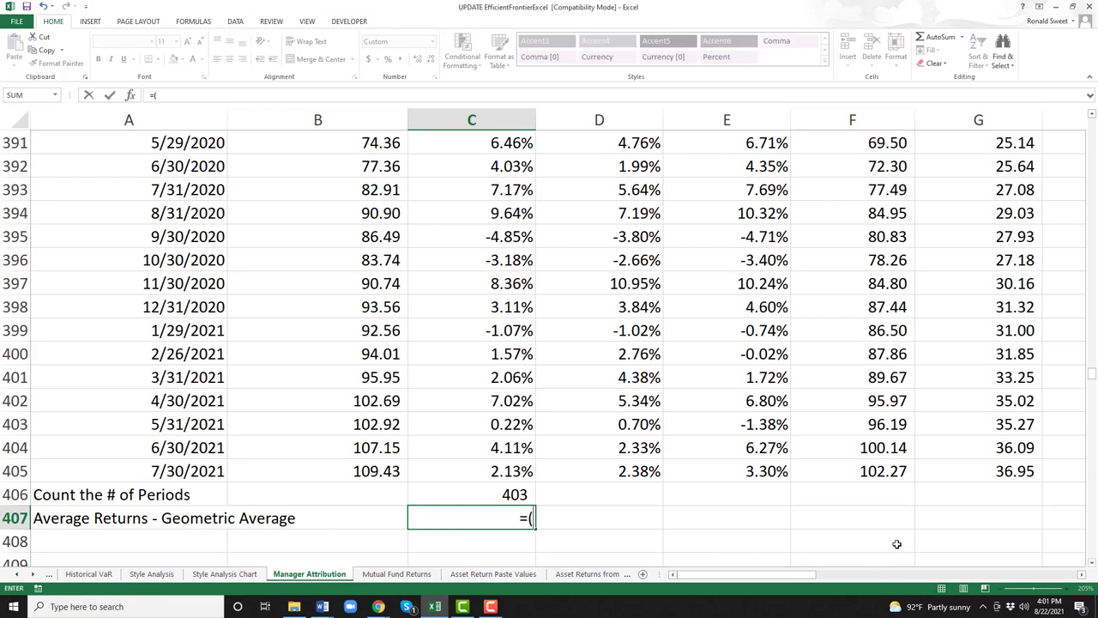
left_click(873, 468)
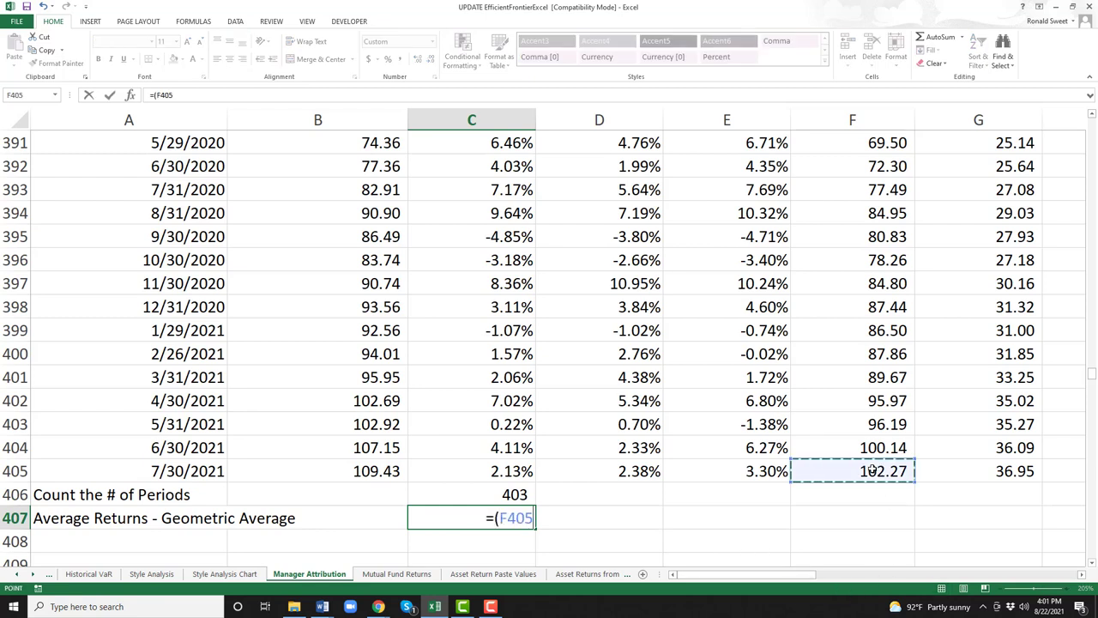
type("^")
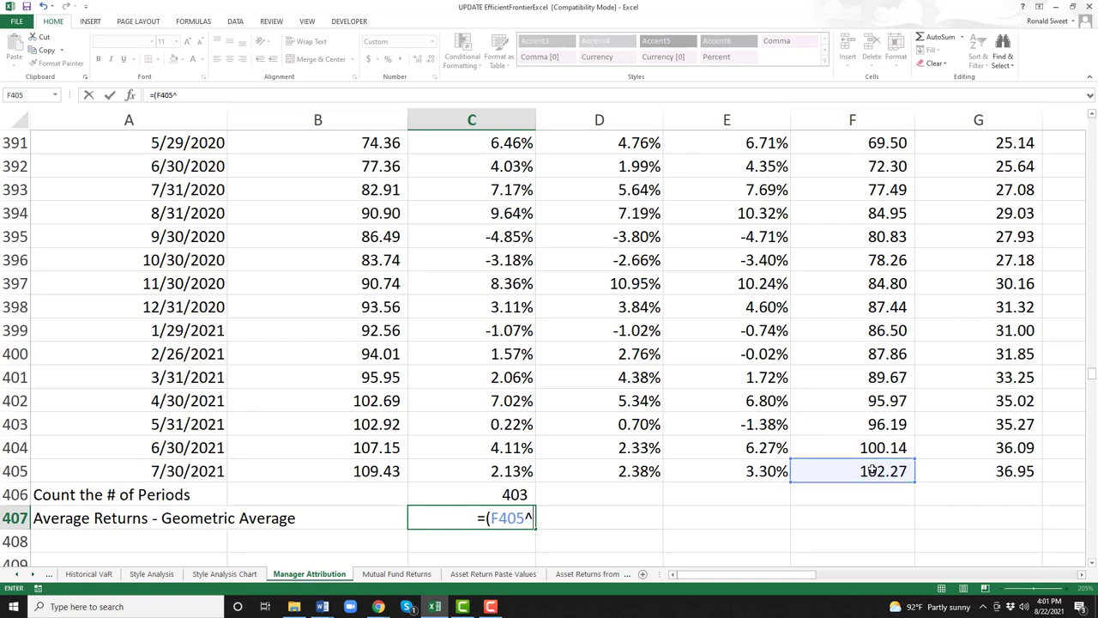
type("(12/")
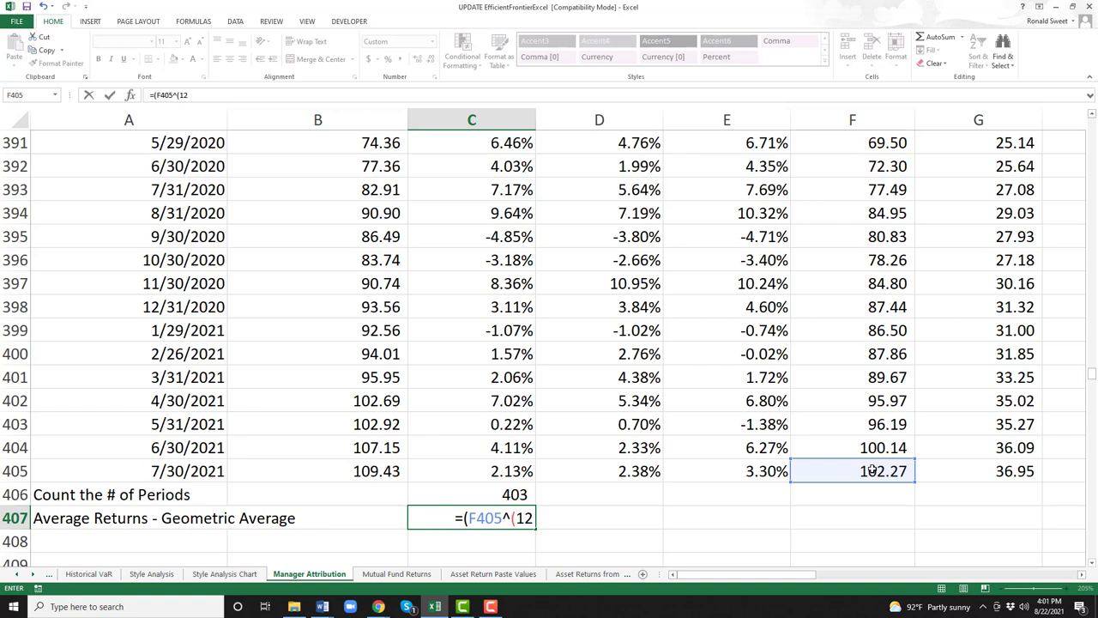
left_click(435, 490)
type(")")
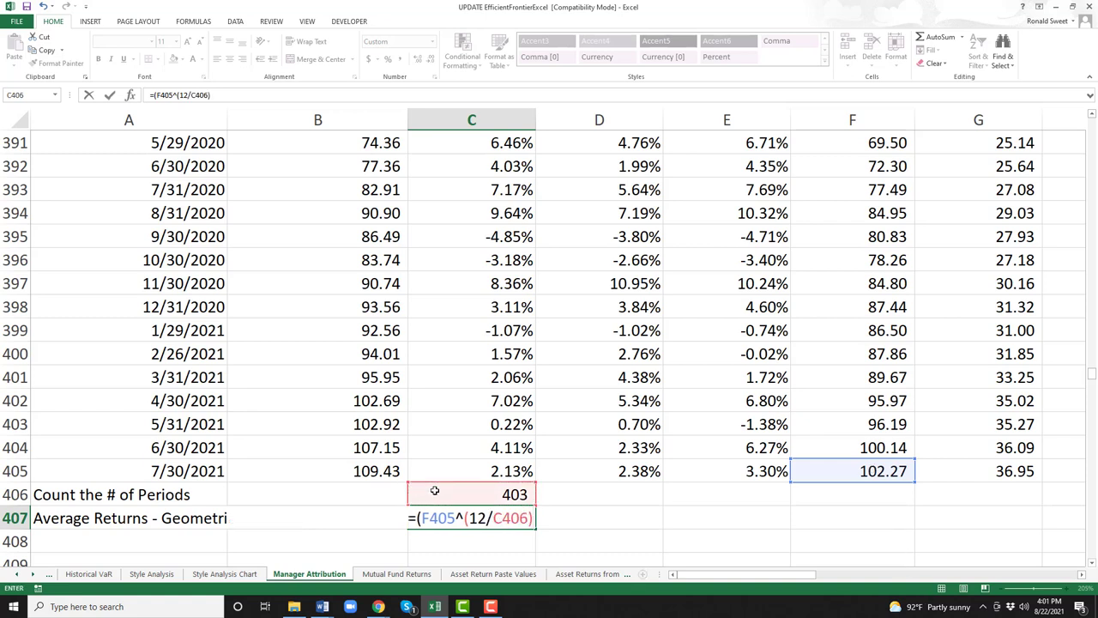
type(")-1")
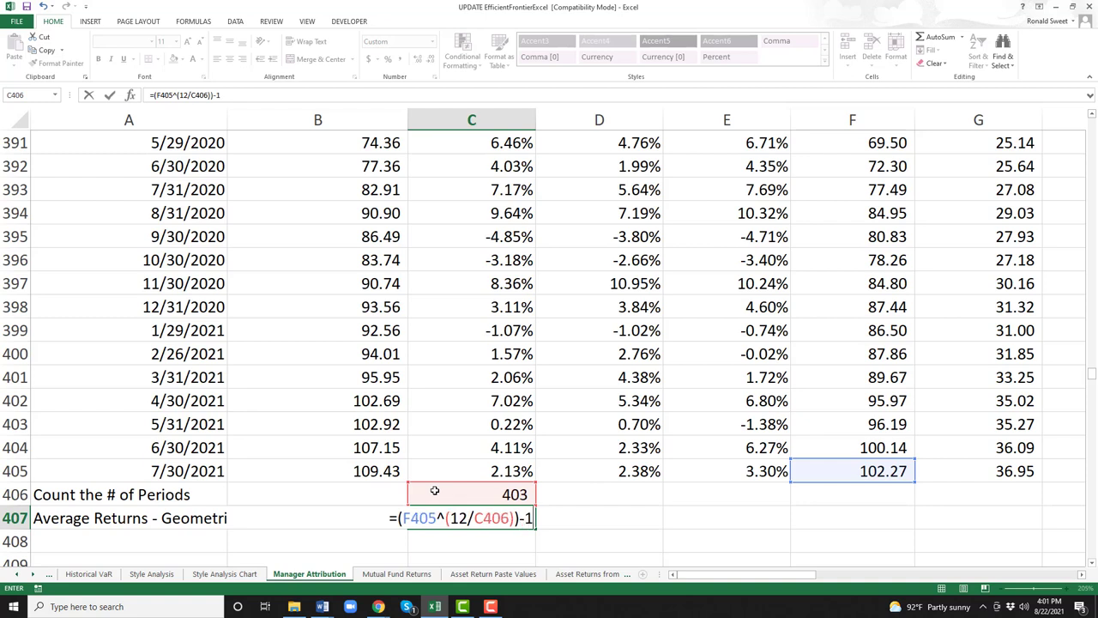
key("Return")
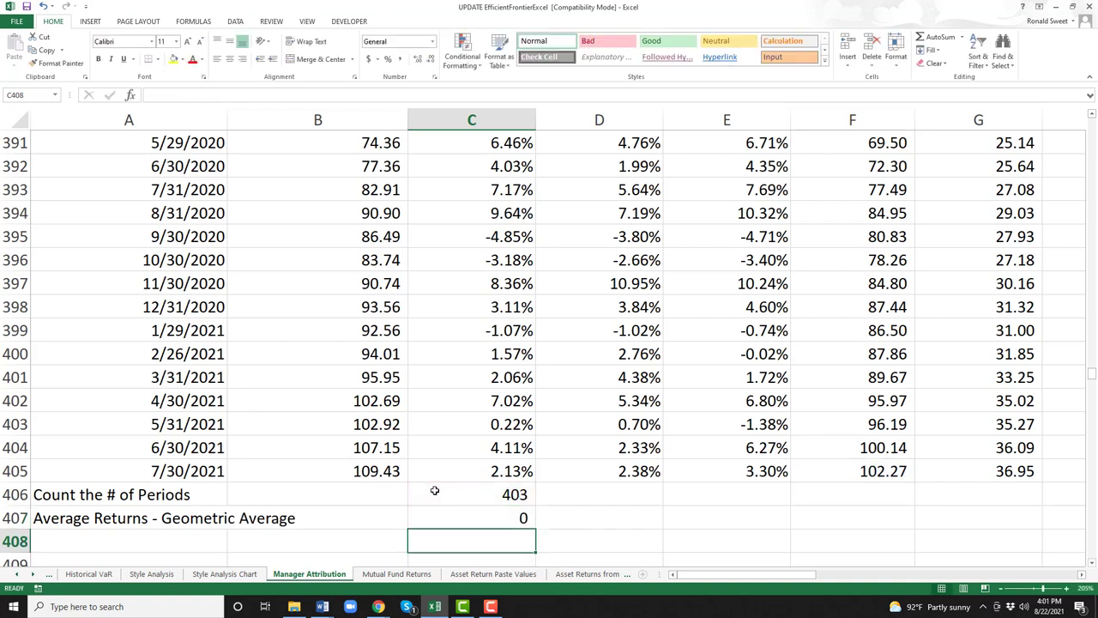
Format the geometric average in C407 as a percentage with two decimal places.
key("Up")
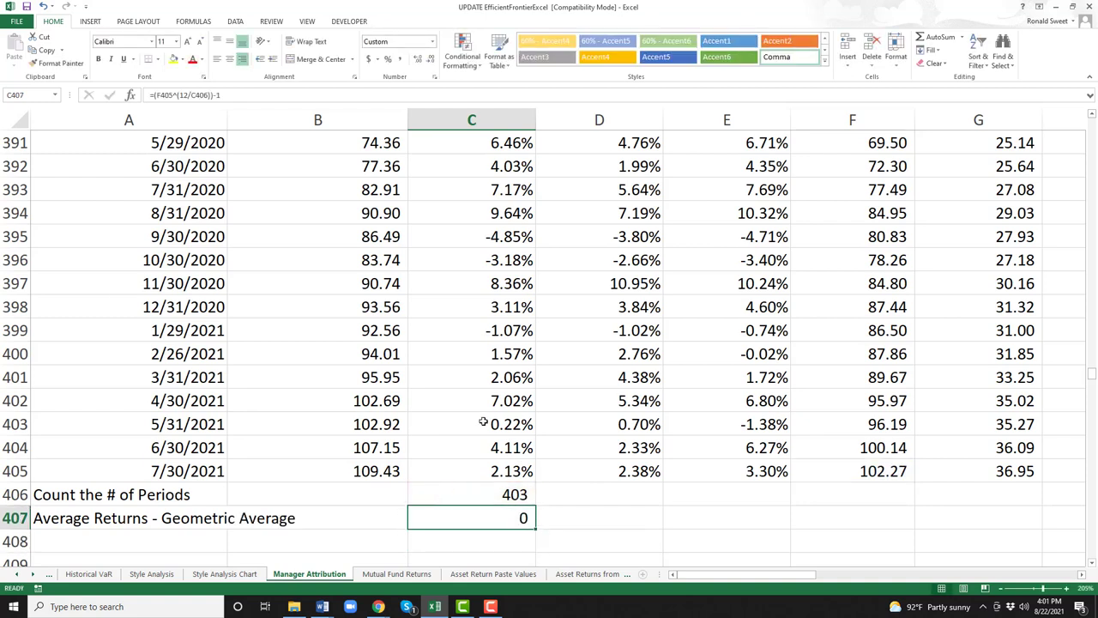
left_click(388, 58)
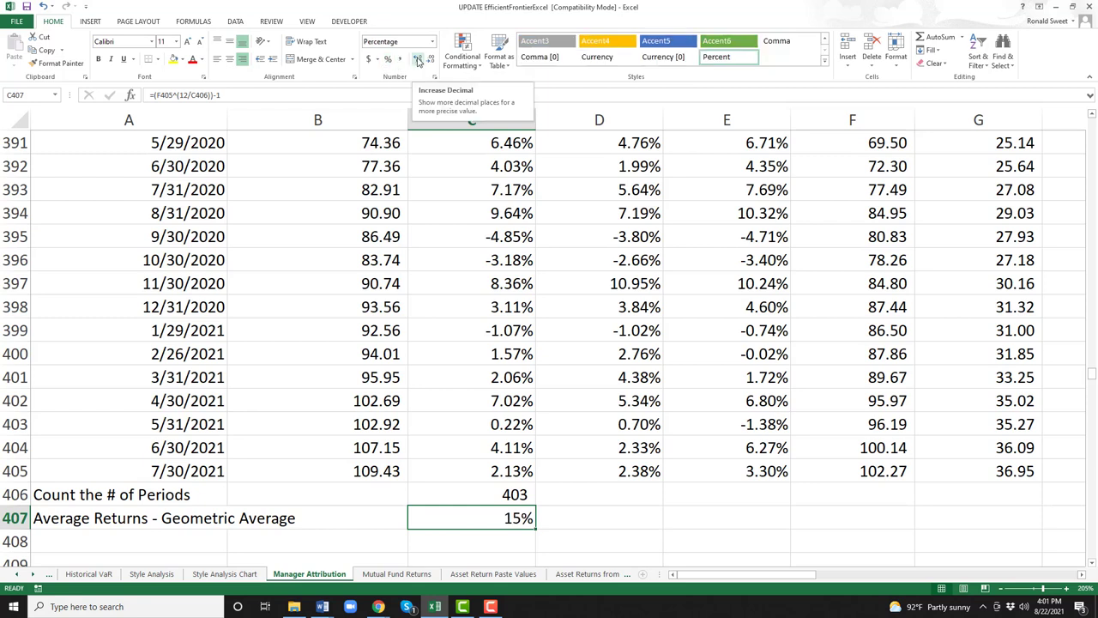
left_click(418, 59)
left_click(418, 59)
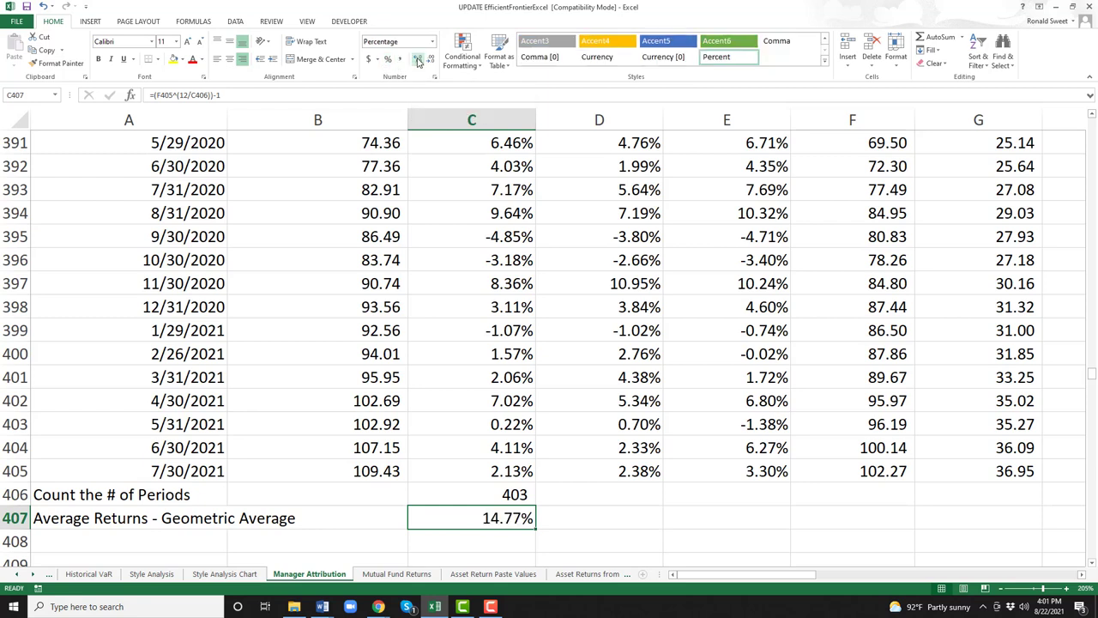
Show =(F405^(12/C406))-1 as plain text in C408 and keep the working formula in C407.
key("F2")
key("Home")
type("'")
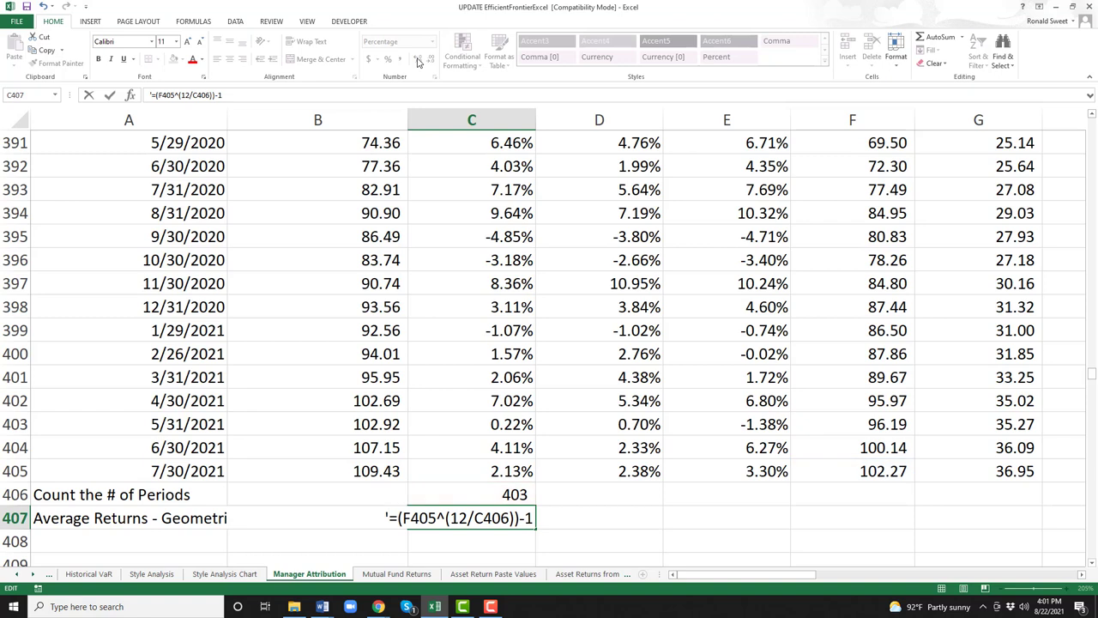
key("Return")
key("ctrl+c")
key("Up")
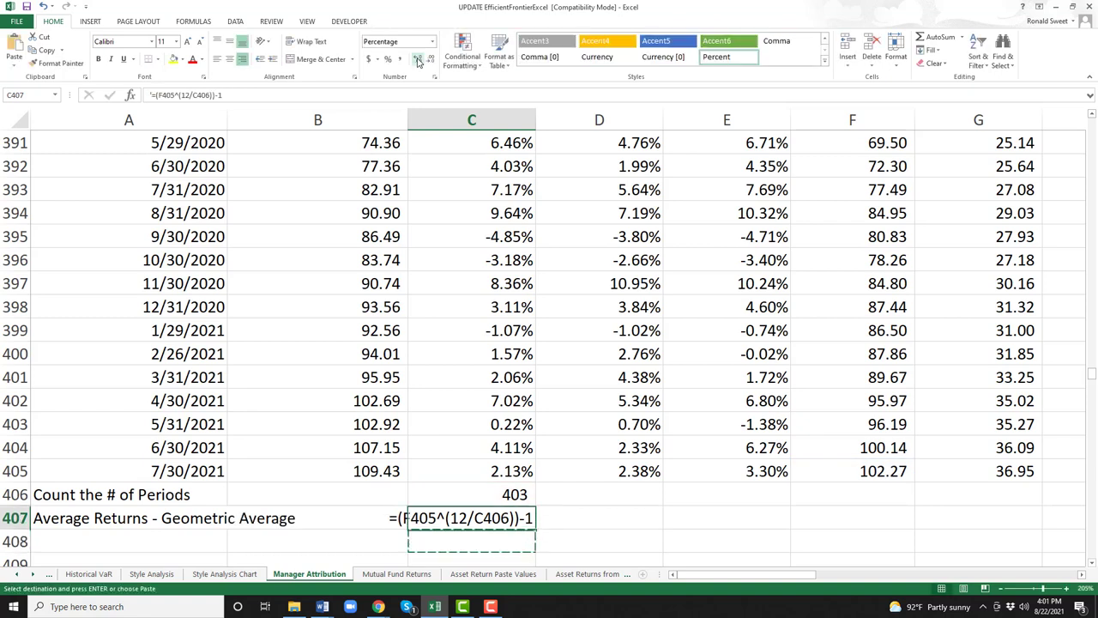
key("Down")
key("ctrl+v")
key("Up")
key("F2")
key("Home")
key("Delete")
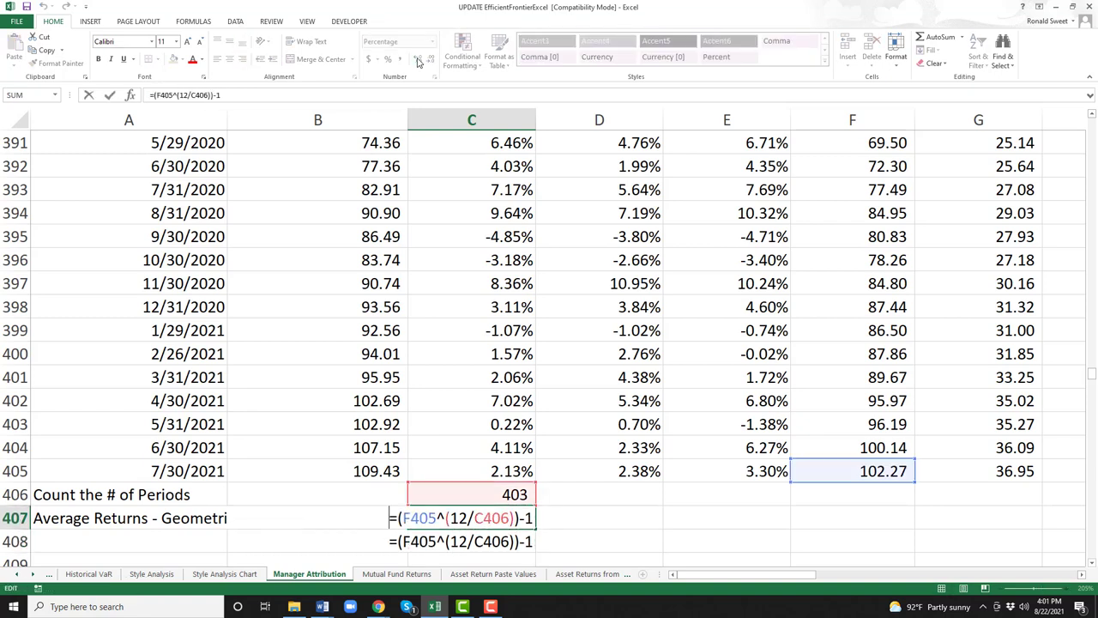
key("Return")
key("Up")
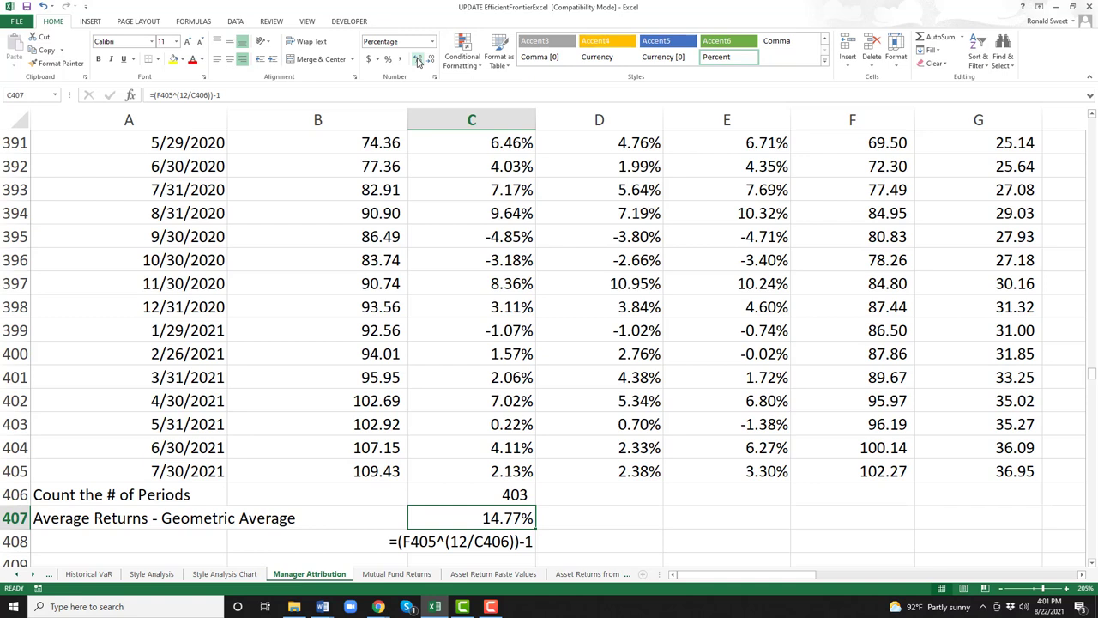
Replace the content of C408 with the formula +C406/12 to convert the period count to years, formatted in comma style.
key("Down")
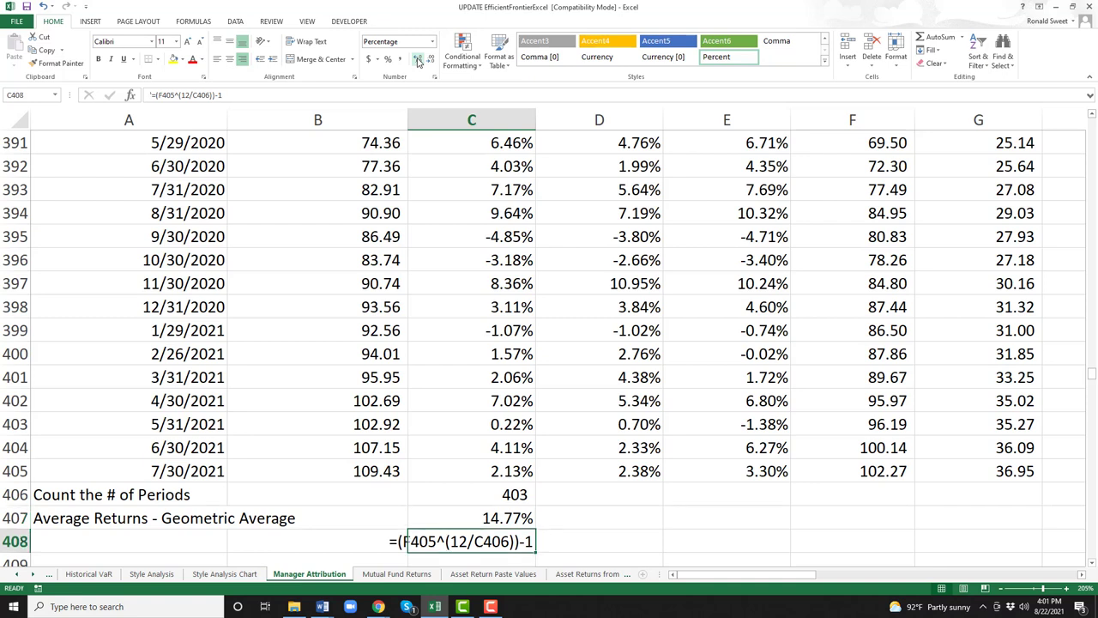
key("Delete")
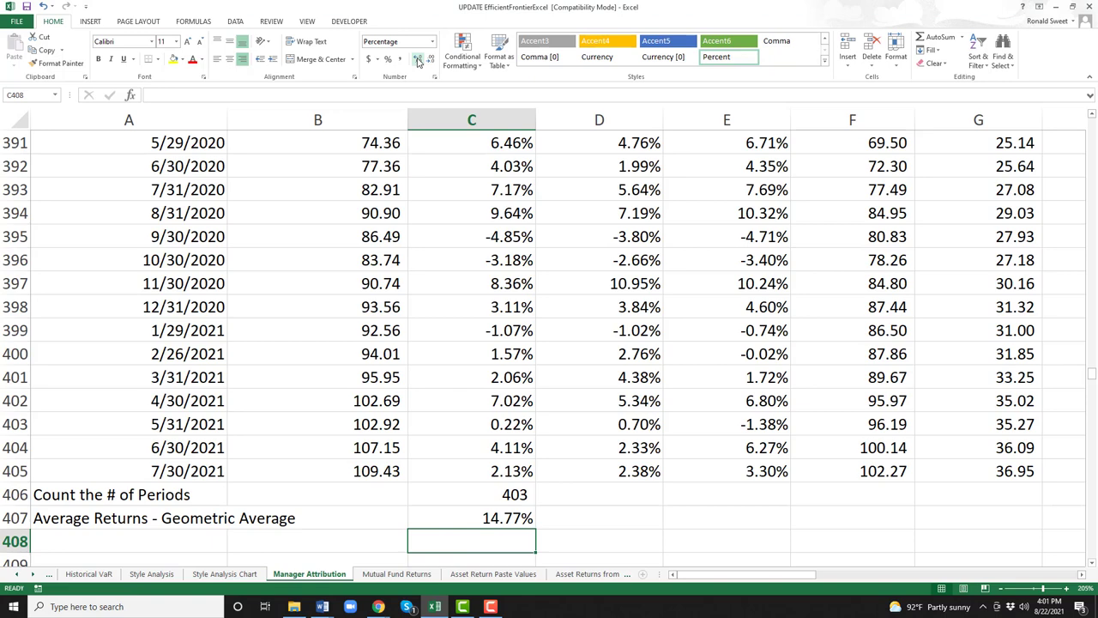
type("+")
key("Up")
key("Up")
type("/")
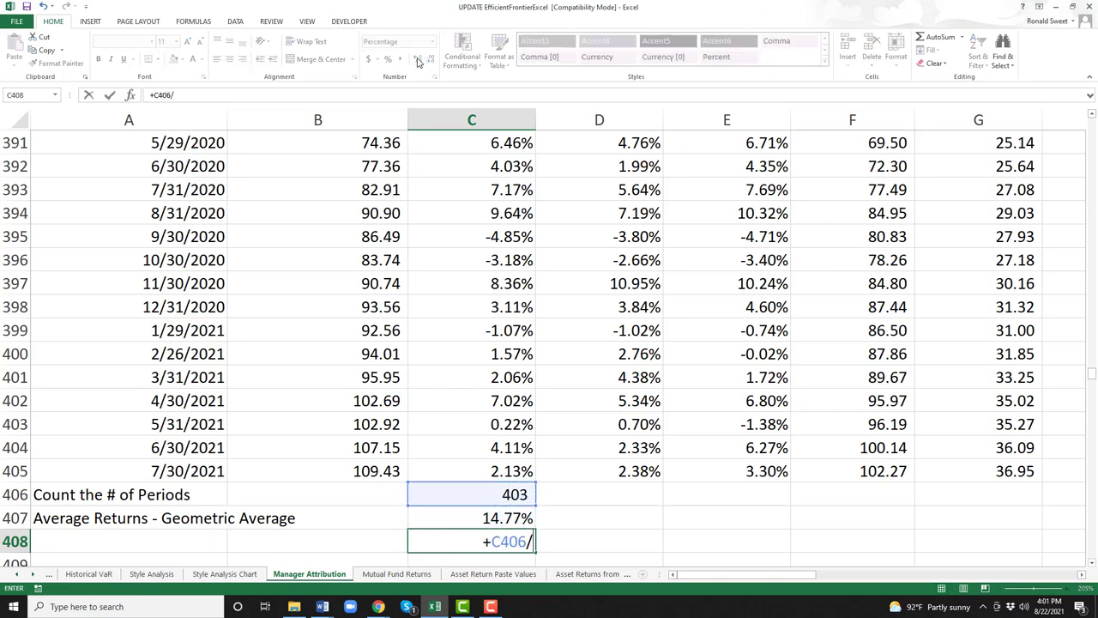
type("12")
key("Return")
key("Up")
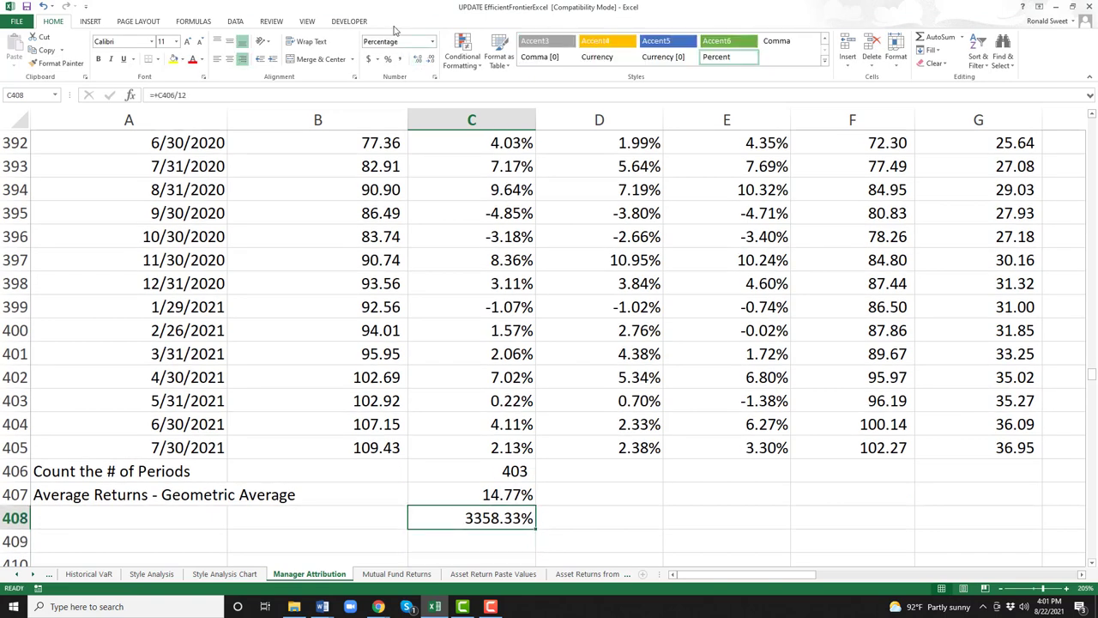
left_click(400, 58)
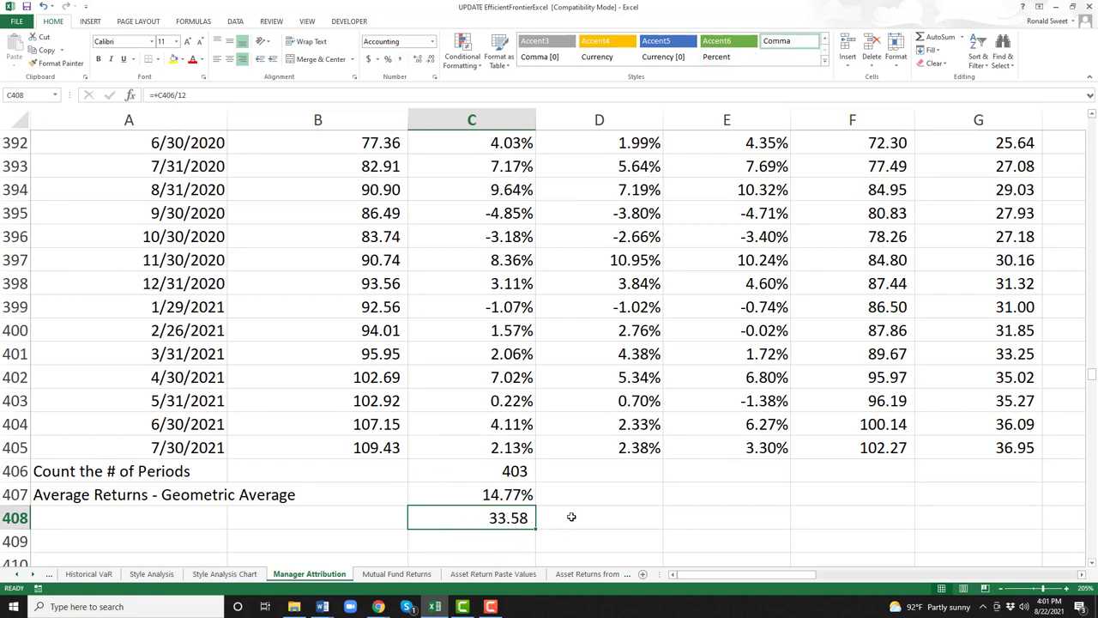
Enter the check formula +1*((1+C407)^C408) in C409 to compound $1 at the geometric average return over the years.
left_click(465, 536)
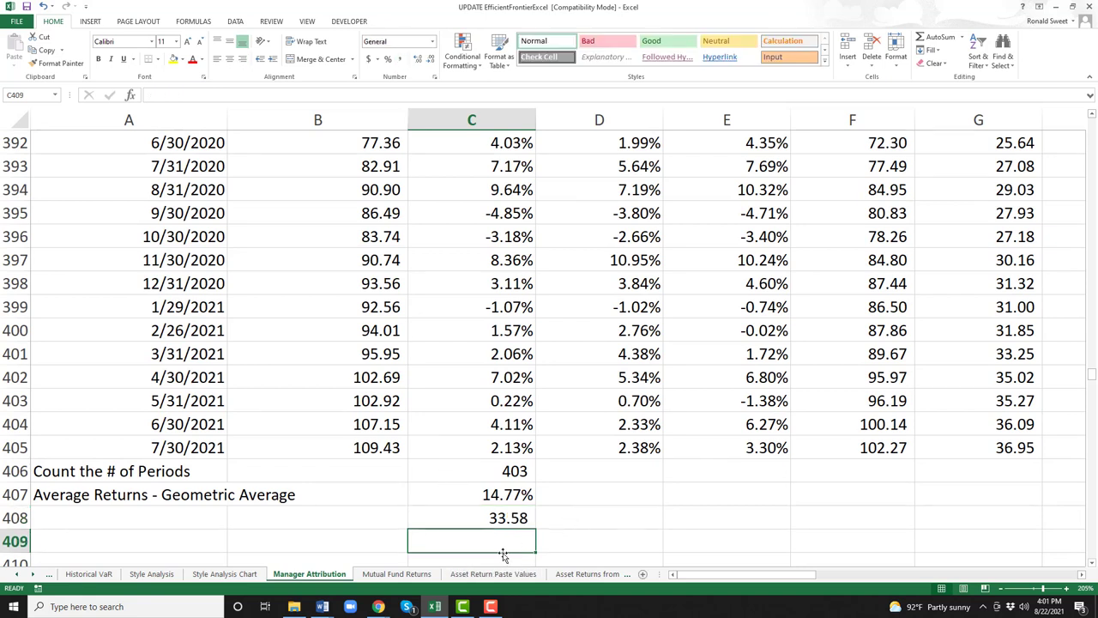
type("+1")
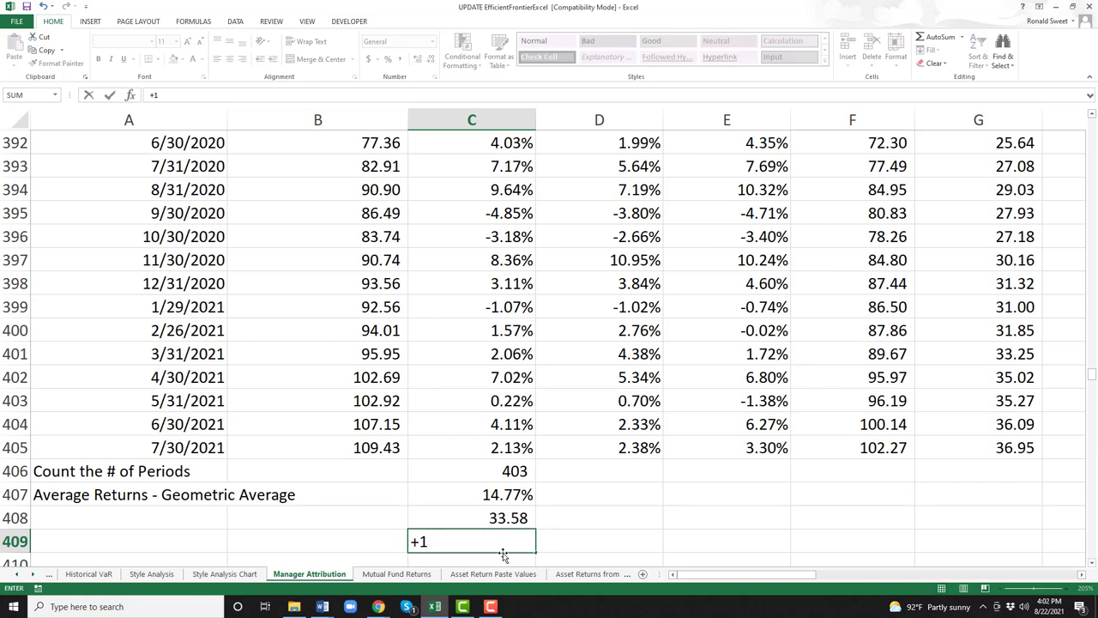
type("*((1+")
key("Up")
key("Up")
type(")")
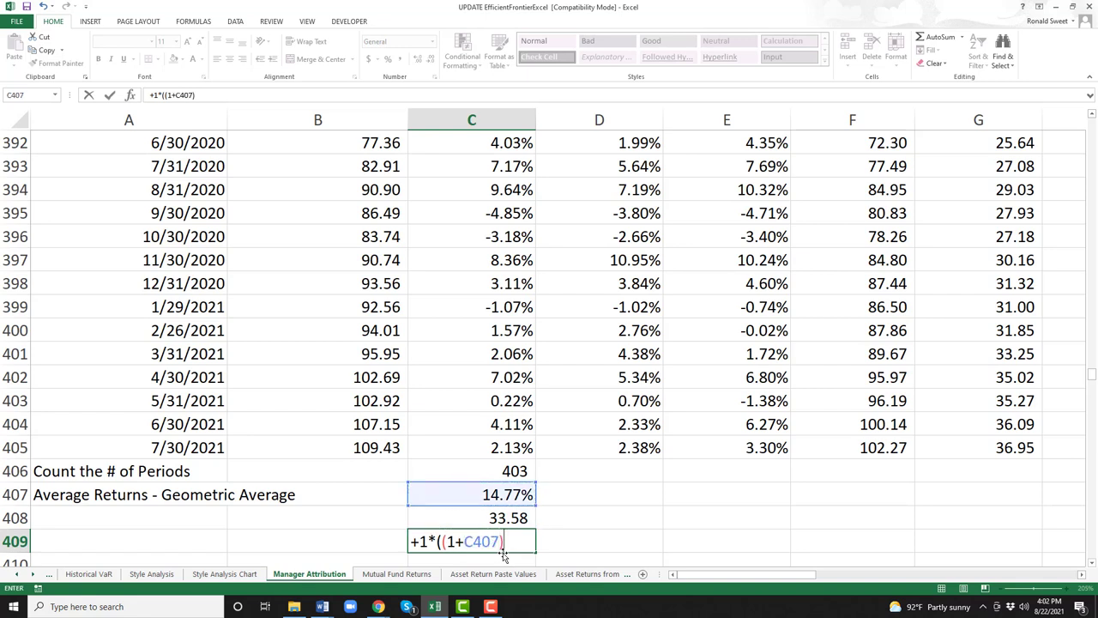
type("^")
key("Up")
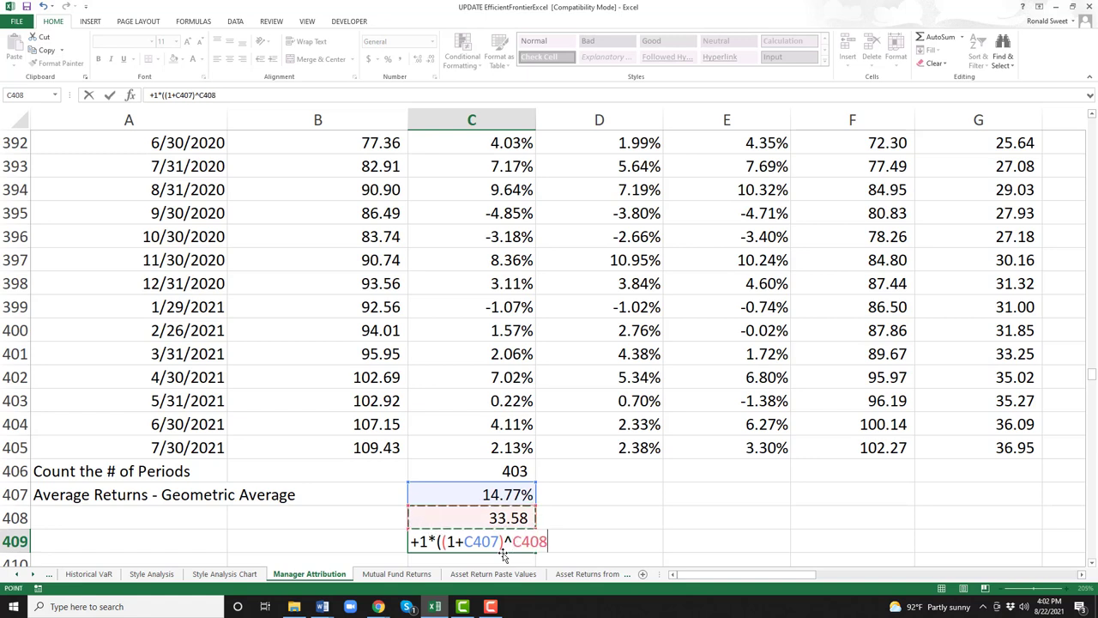
key("Return")
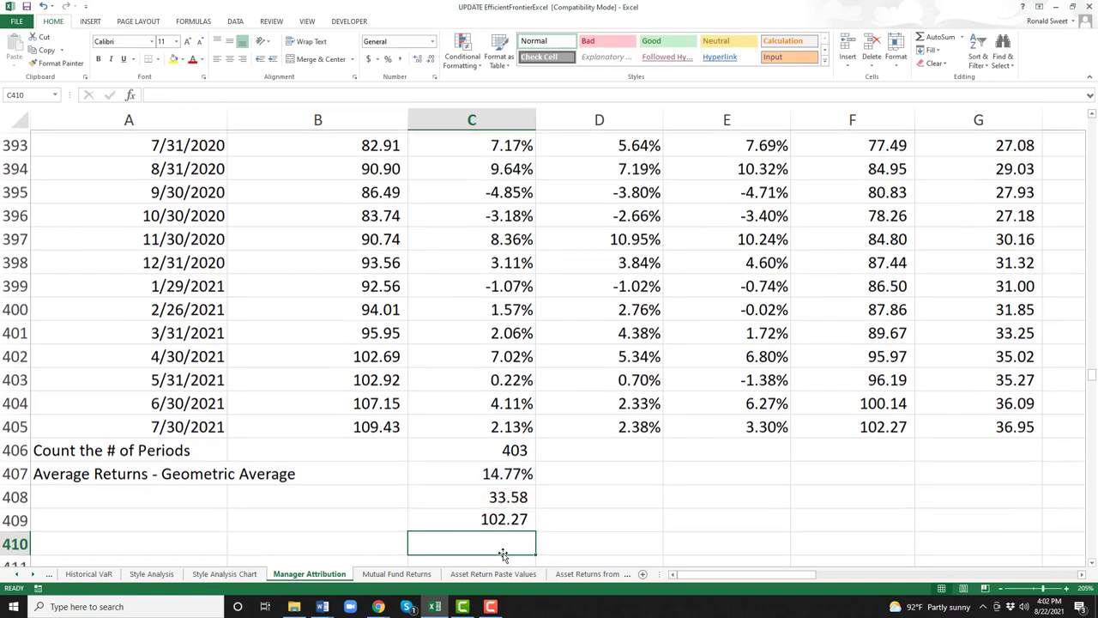
key("Up")
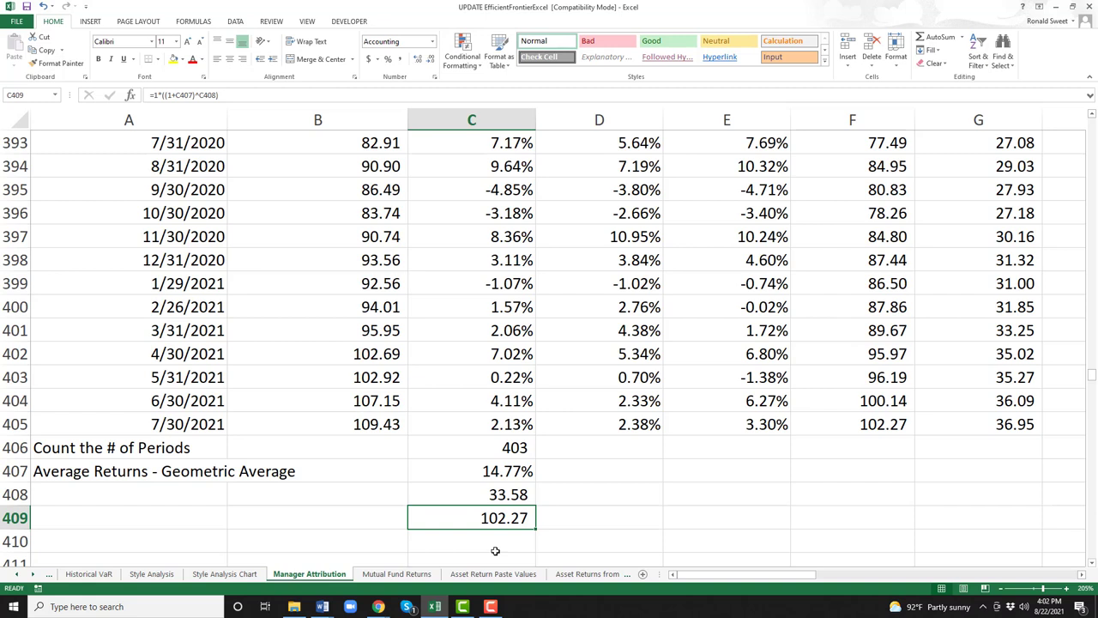
Write the note FV = PV * (1 + Rate)^n in C410 and clear the cell again.
left_click(495, 551)
type("FV")
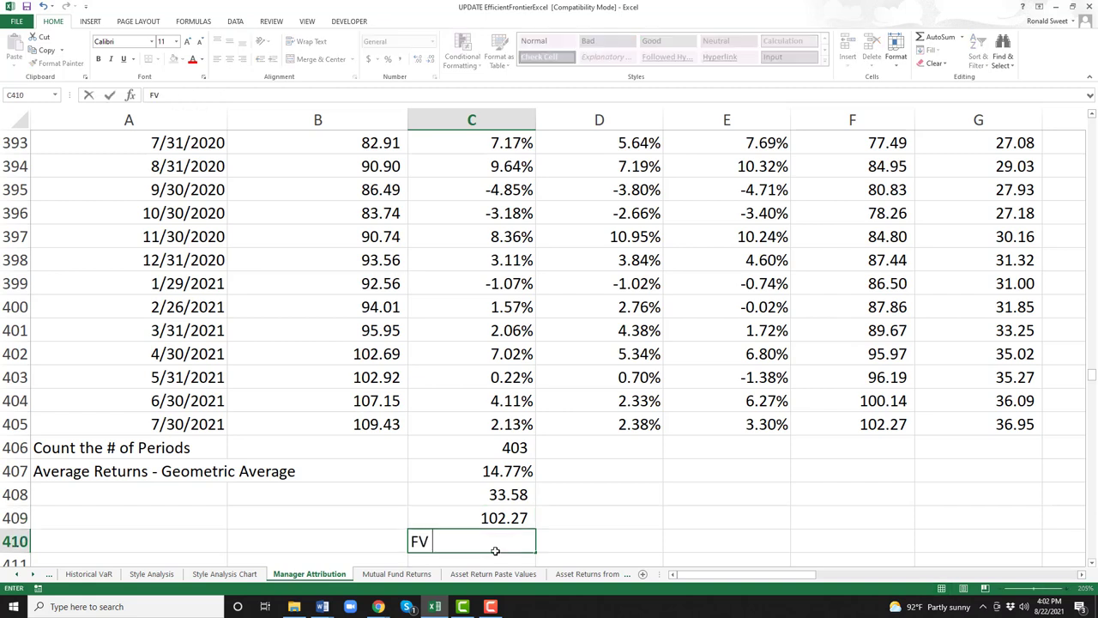
type(" = PV * (1 + Rate)^n")
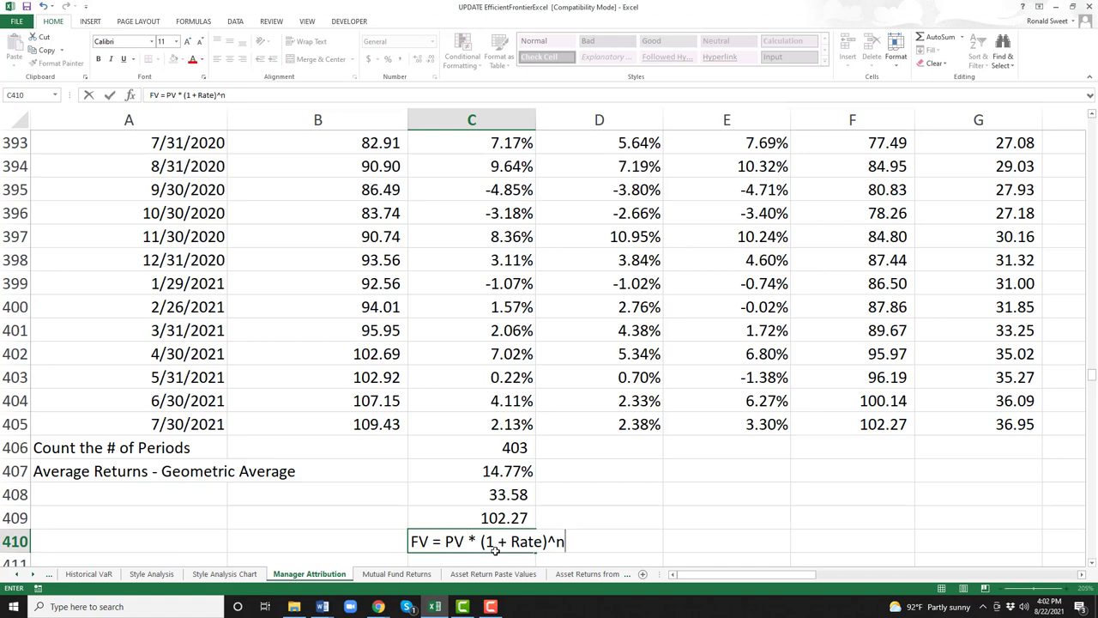
key("Return")
key("Up")
key("Delete")
key("Up")
key("Up")
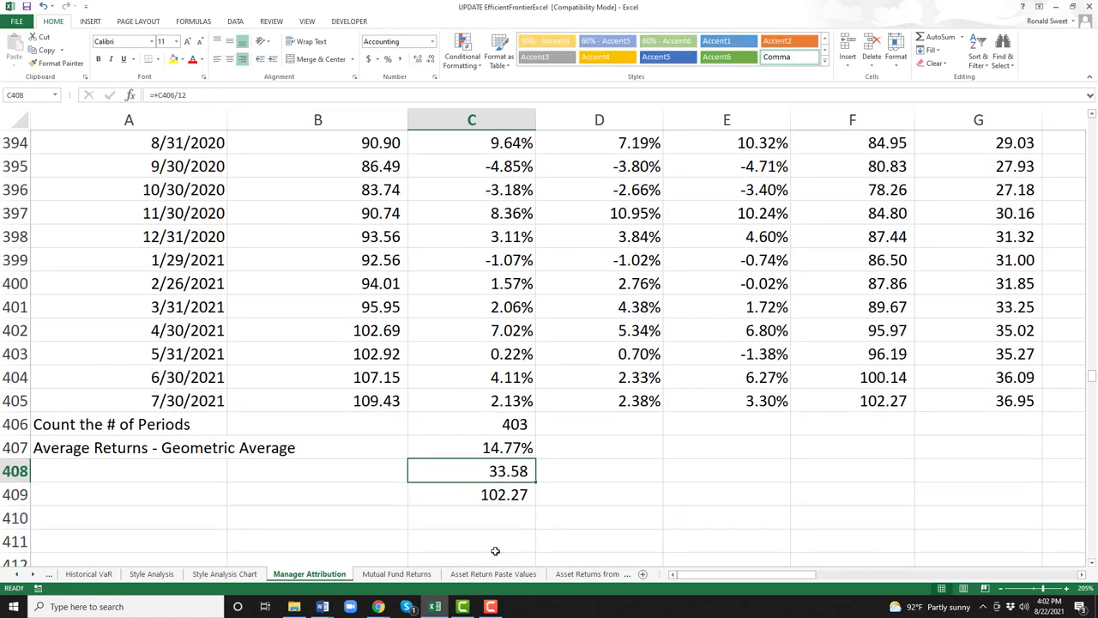
key("Up")
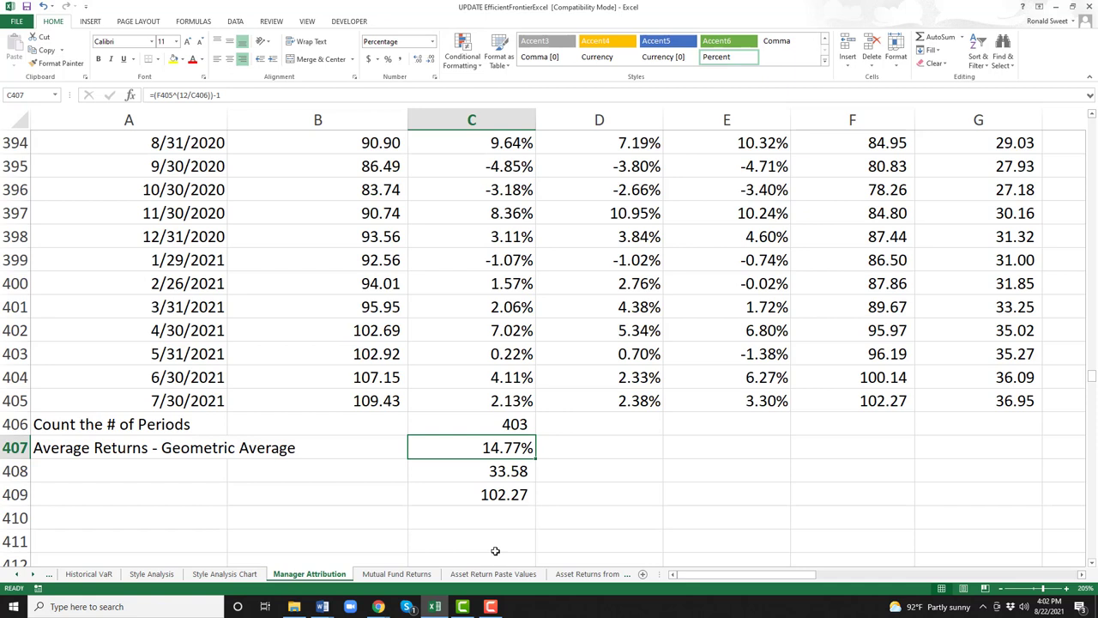
left_click(472, 305)
left_click_drag(475, 253, 480, 391)
left_click(485, 441)
Clear the years calculation in C408 and the compounding check in C409, returning to the geometric average in C407.
left_click(466, 466)
key("Delete")
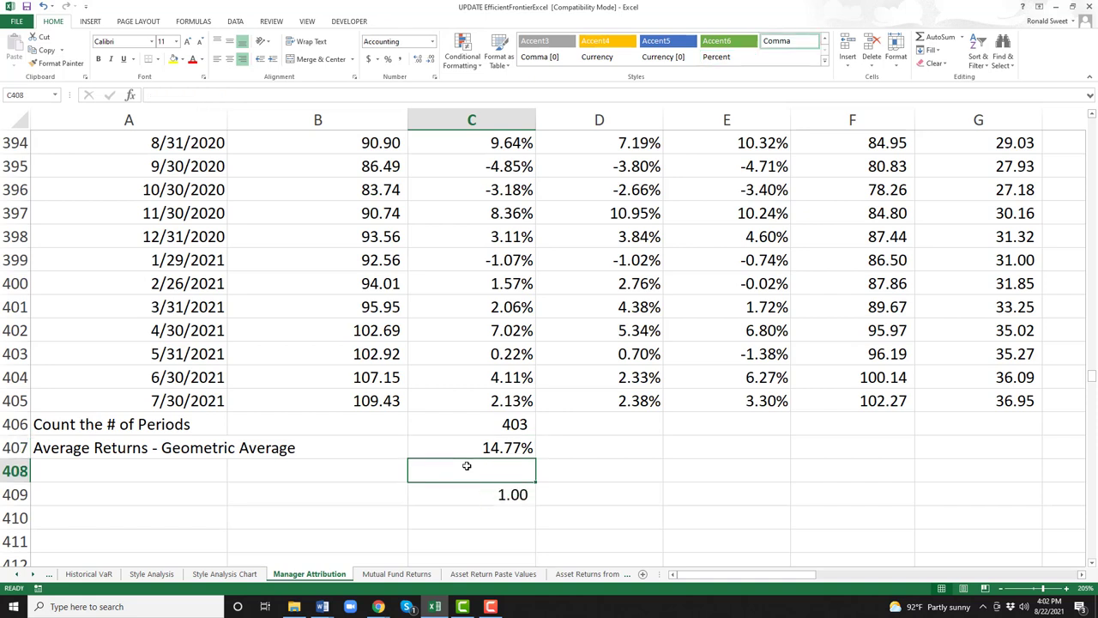
key("Down")
key("Delete")
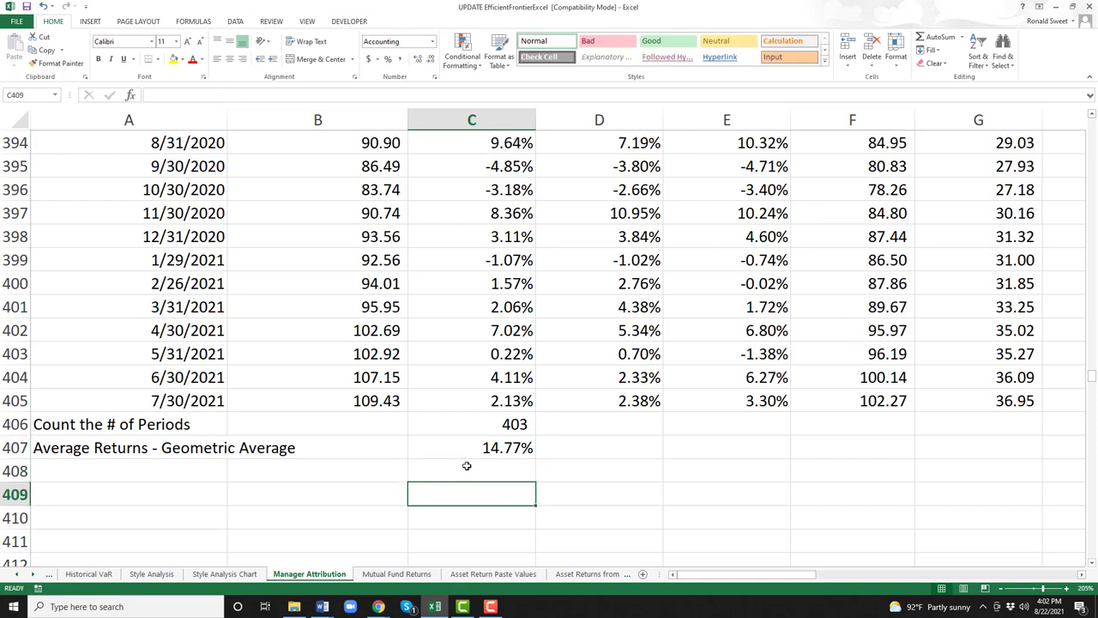
key("Up")
key("Up")
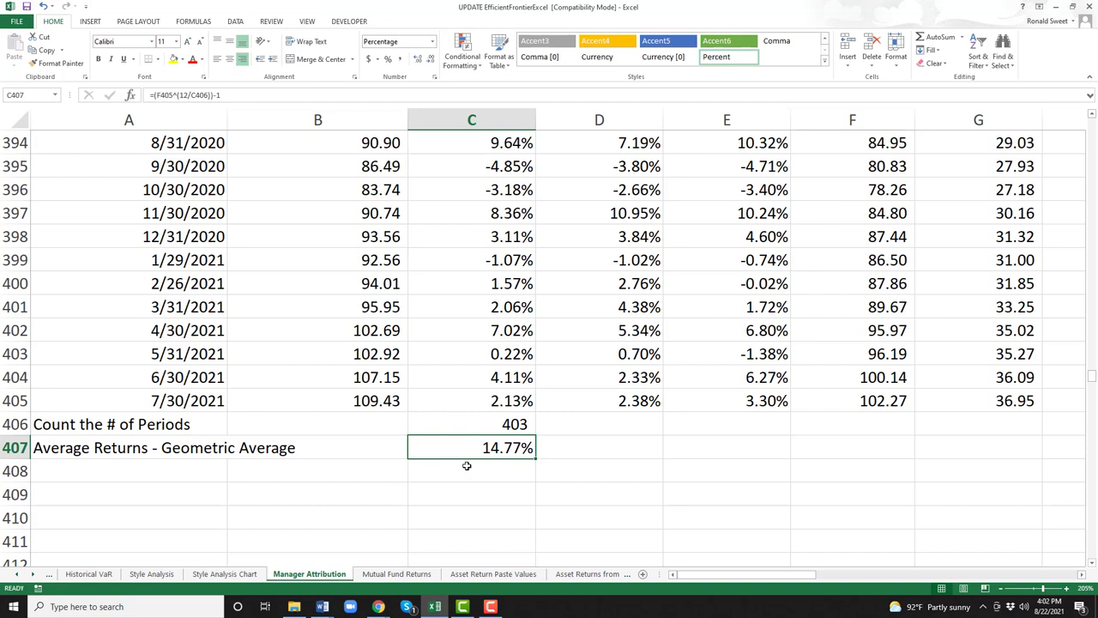
Try to copy the geometric average formula in C407 across to D407:E407 and check its cell references.
key("ctrl+c")
key("shift+Right")
key("shift+Right")
key("Return")
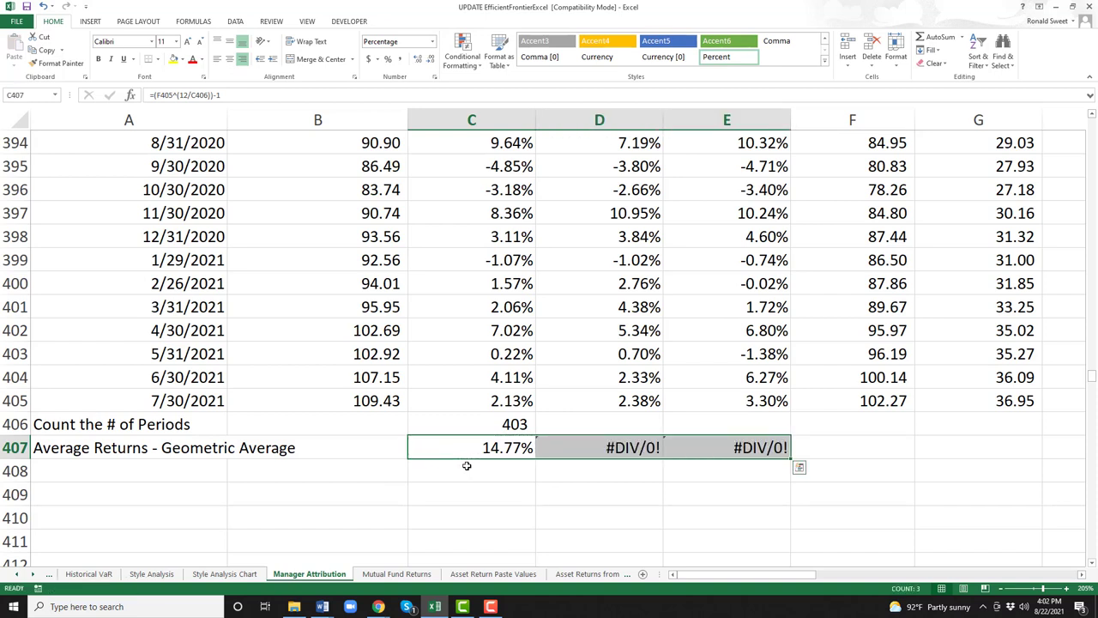
key("Right")
key("Left")
key("Up")
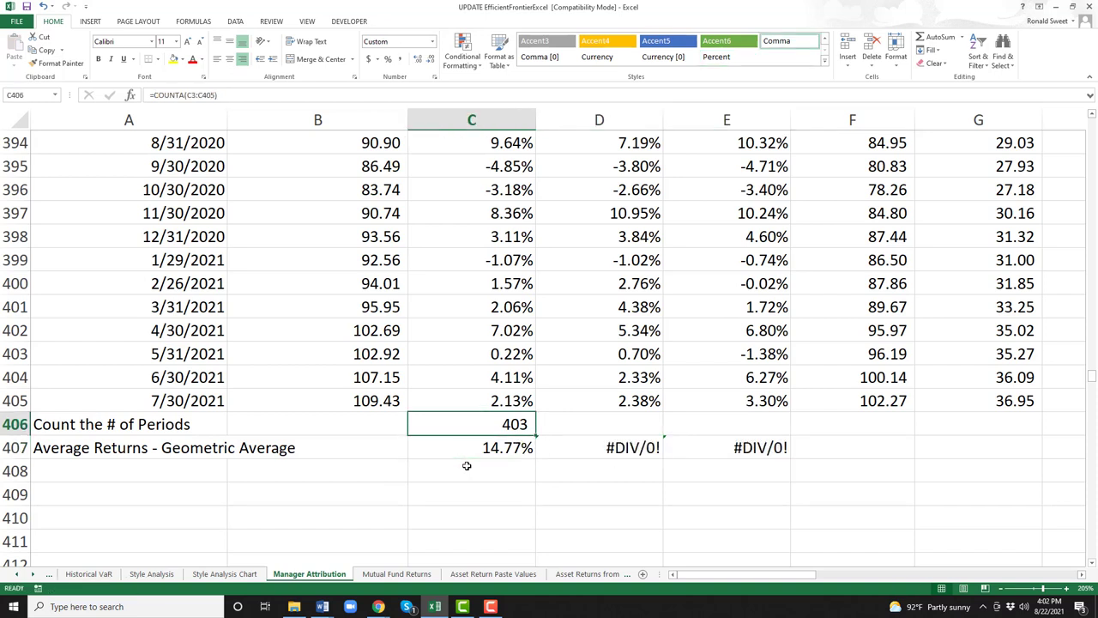
key("Down")
key("F2")
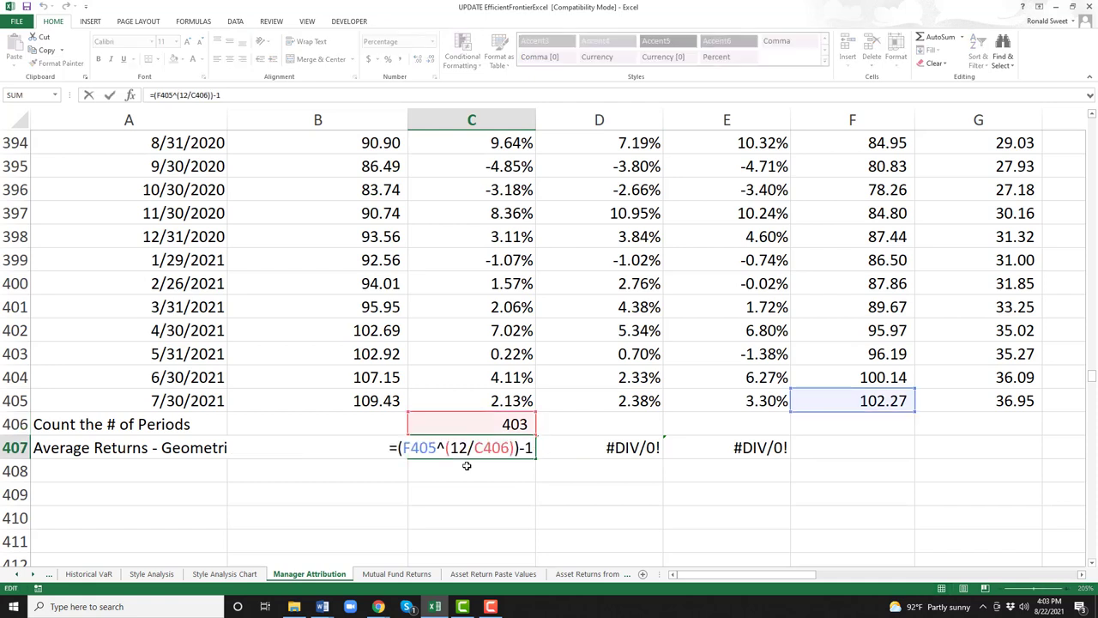
Clear the copied formulas from D407:E407.
key("Tab")
key("shift+Right")
key("Left")
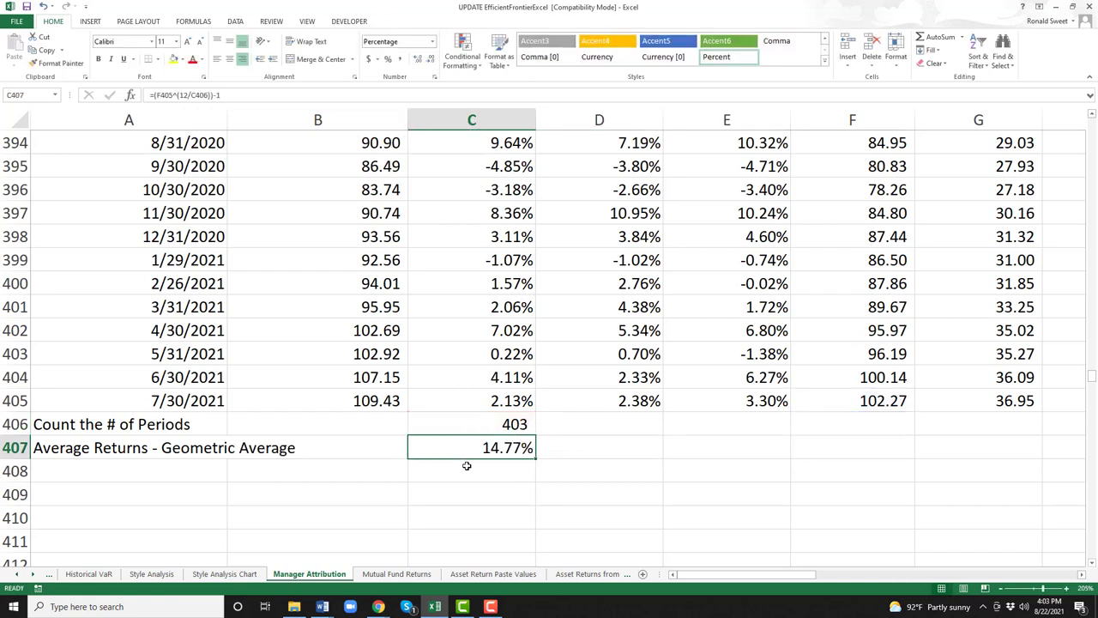
Make the period count reference absolute in C407 so the formula reads =(F405^(12/$C$406))-1.
key("F2")
key("Left")
key("Left")
key("Left")
key("Left")
key("Left")
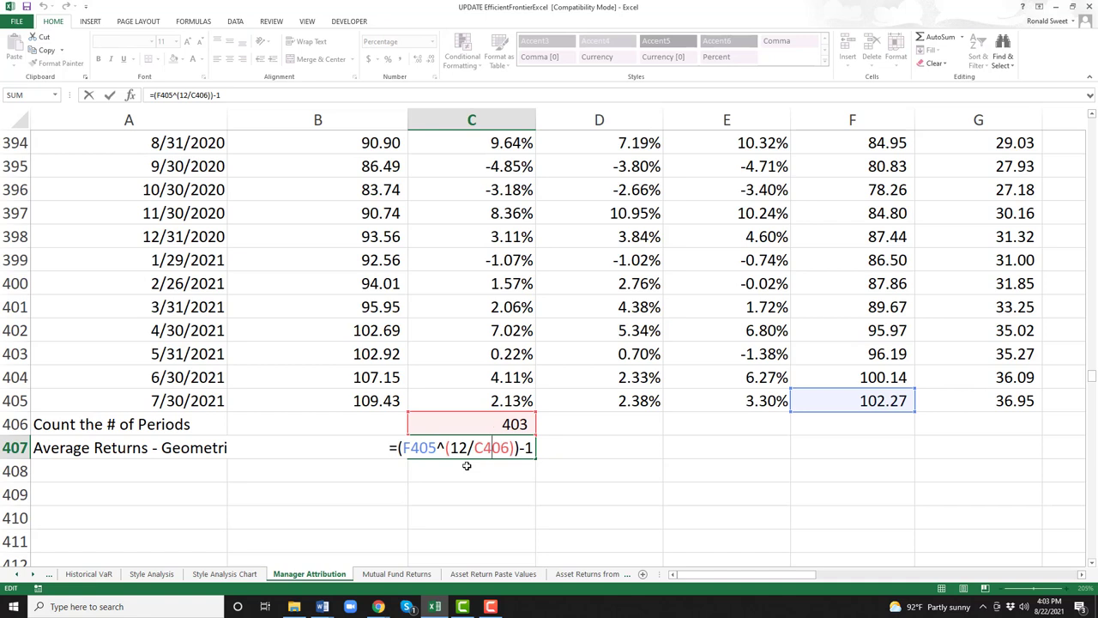
key("Left")
key("Left")
type("$")
key("Right")
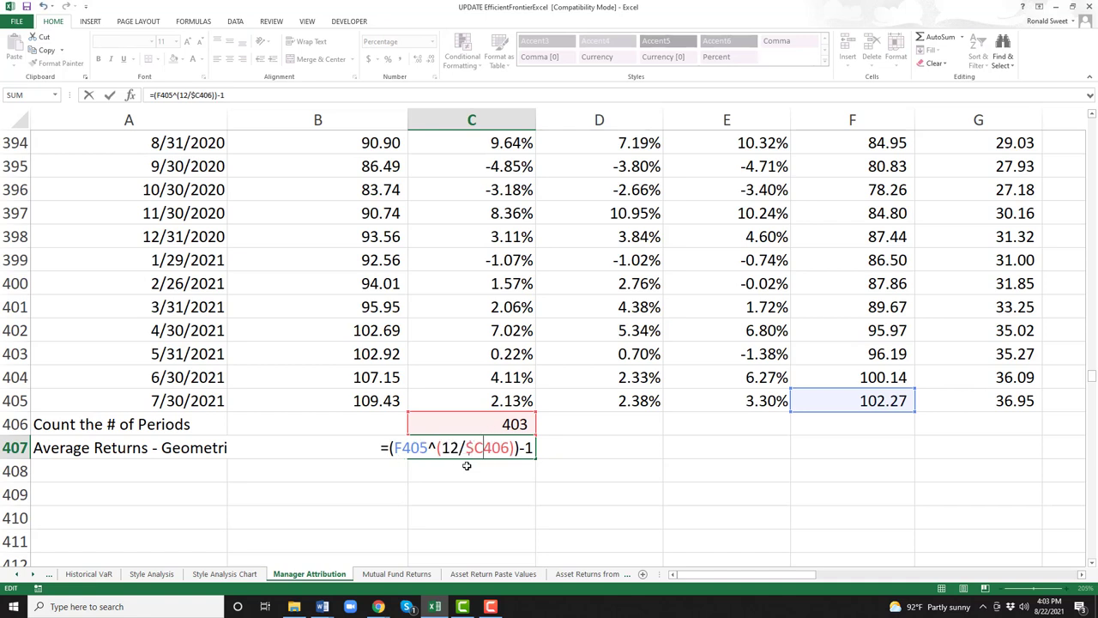
type("$")
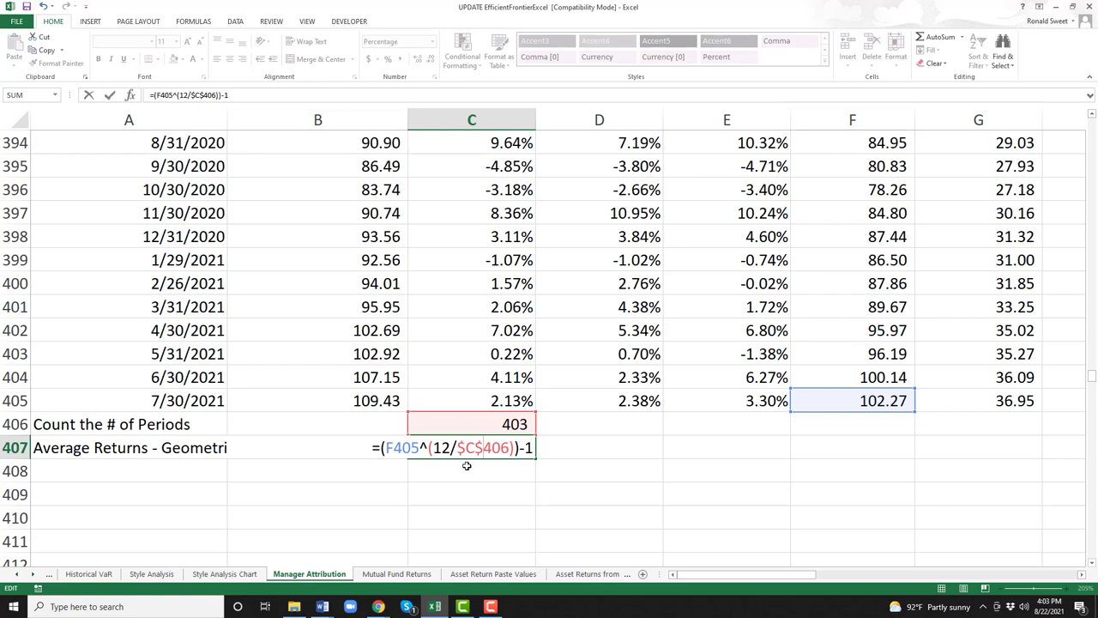
key("Return")
Show the C407 formula as plain text in C408, keeping the working formula in C407.
key("Up")
key("F2")
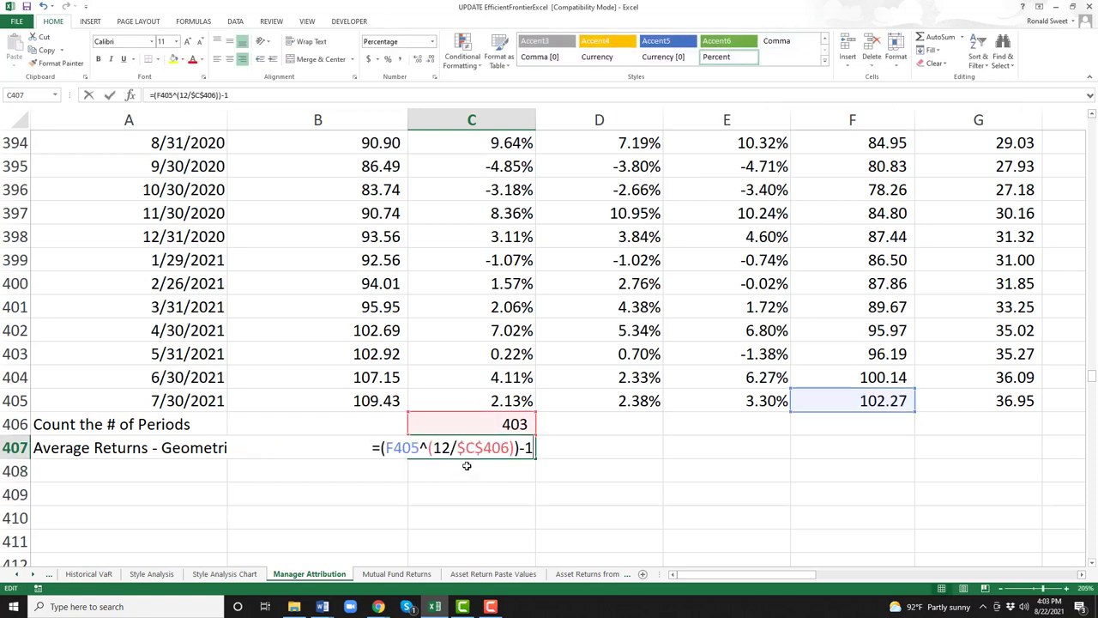
key("Home")
type("'")
key("Return")
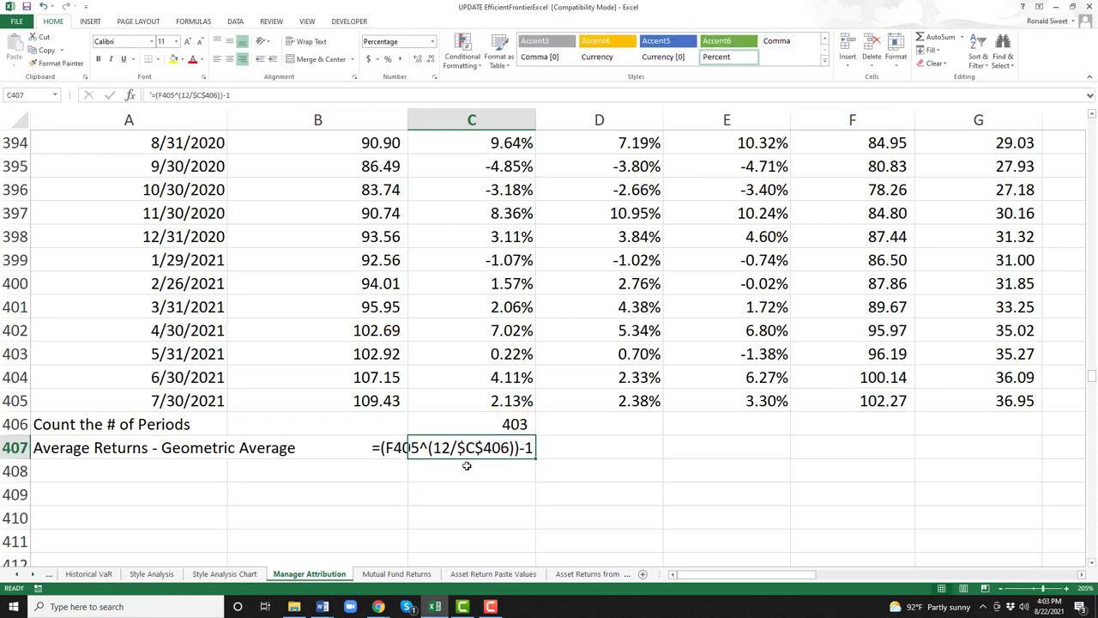
key("ctrl+d")
key("Up")
key("F2")
key("Home")
key("Delete")
key("Return")
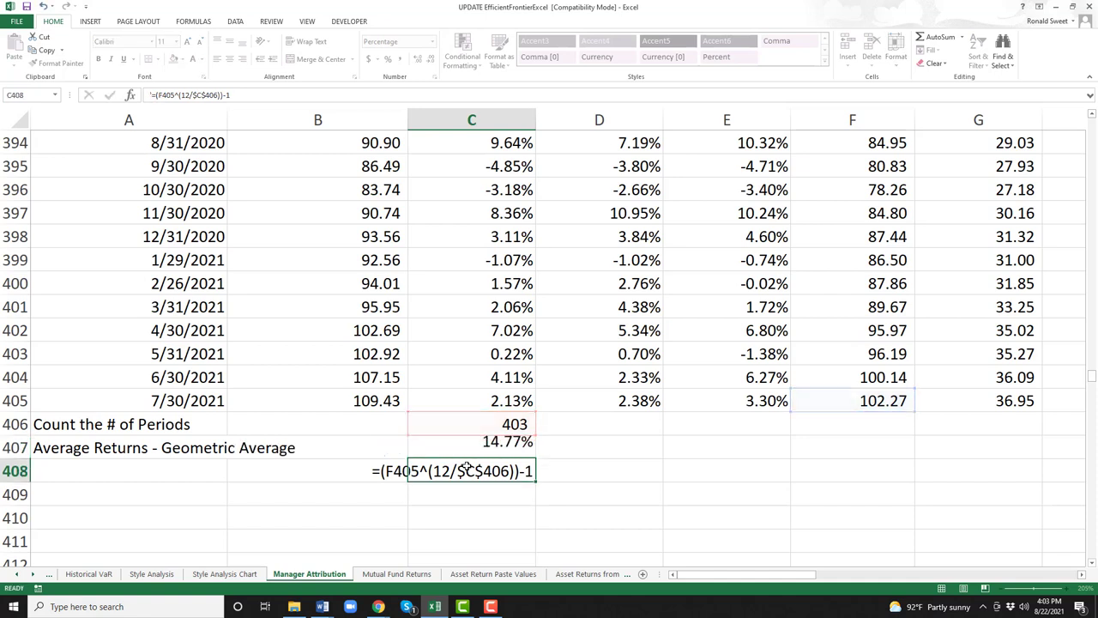
key("Down")
key("Down")
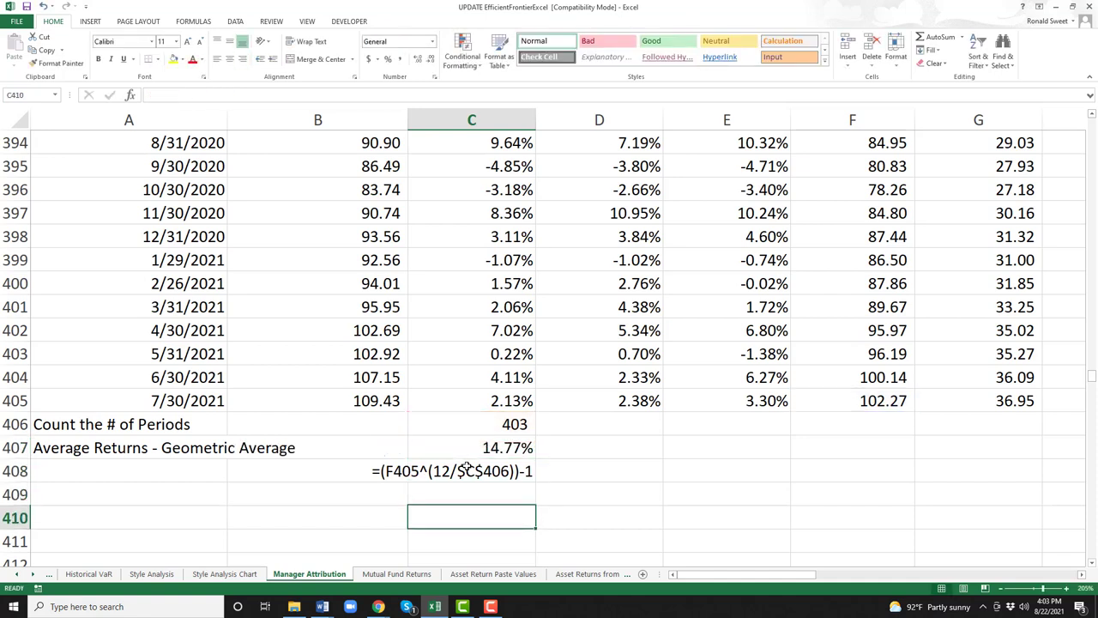
left_click(861, 399)
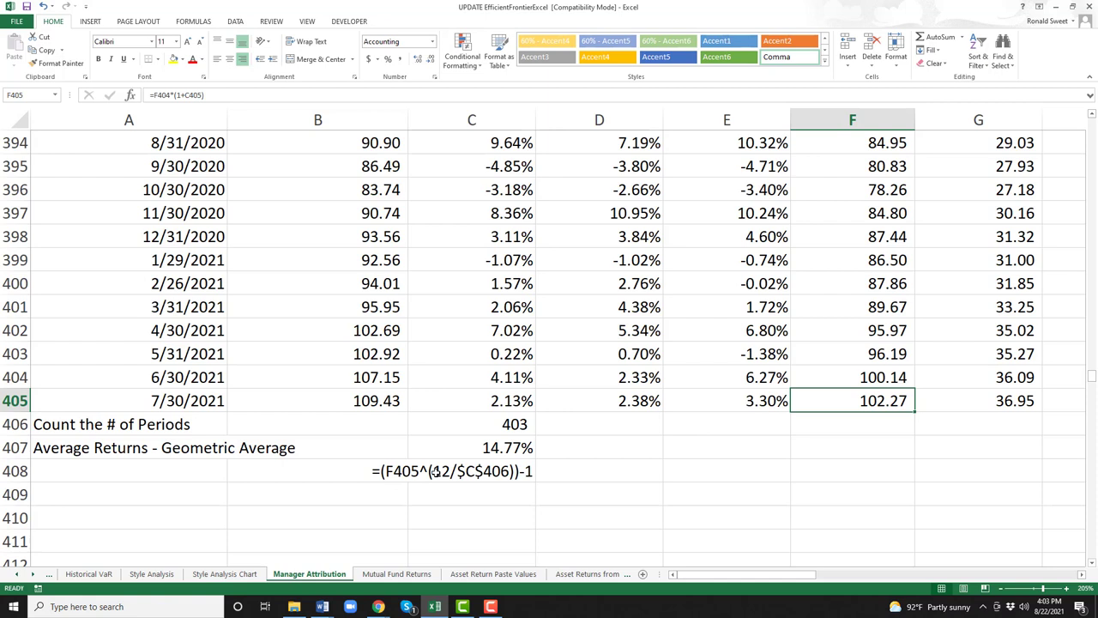
Append "Annualized" to the label in A407 so it reads "Average Returns - Geometric Average Annualized".
left_click(77, 449)
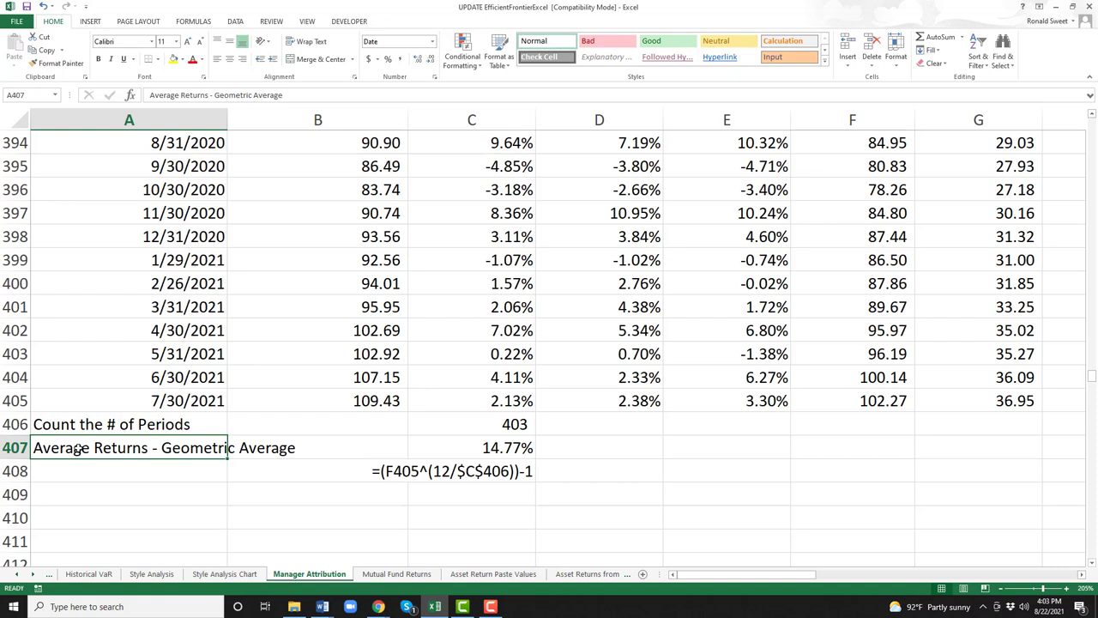
key("F2")
type("Annual")
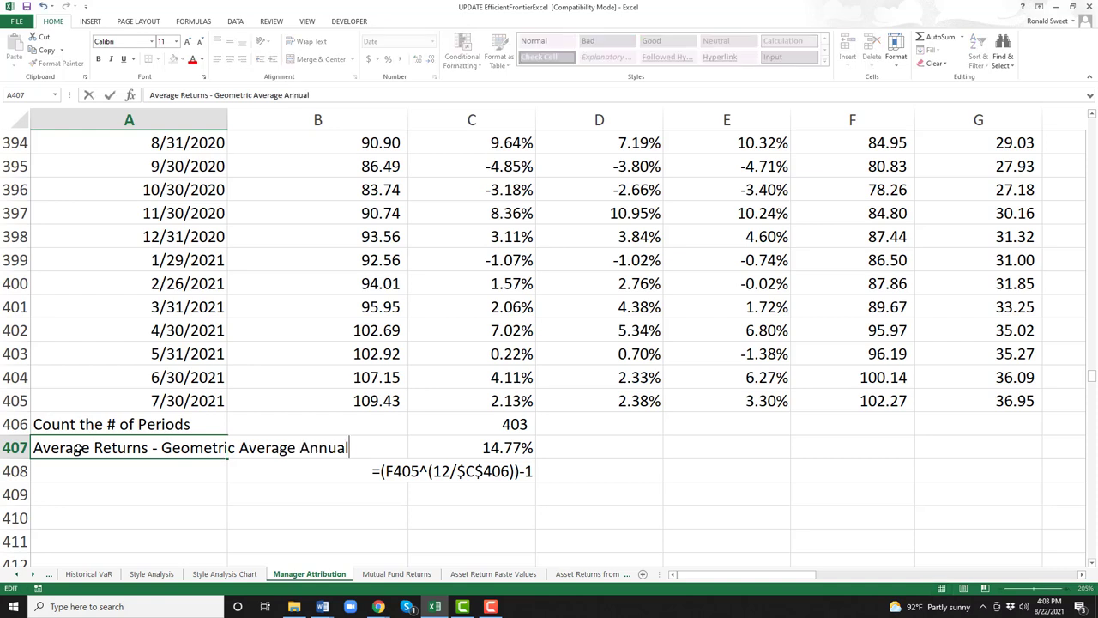
type("ized")
key("Return")
Copy the annualized geometric average formula from C407 across to D407:E407.
key("Up")
key("Right")
key("Right")
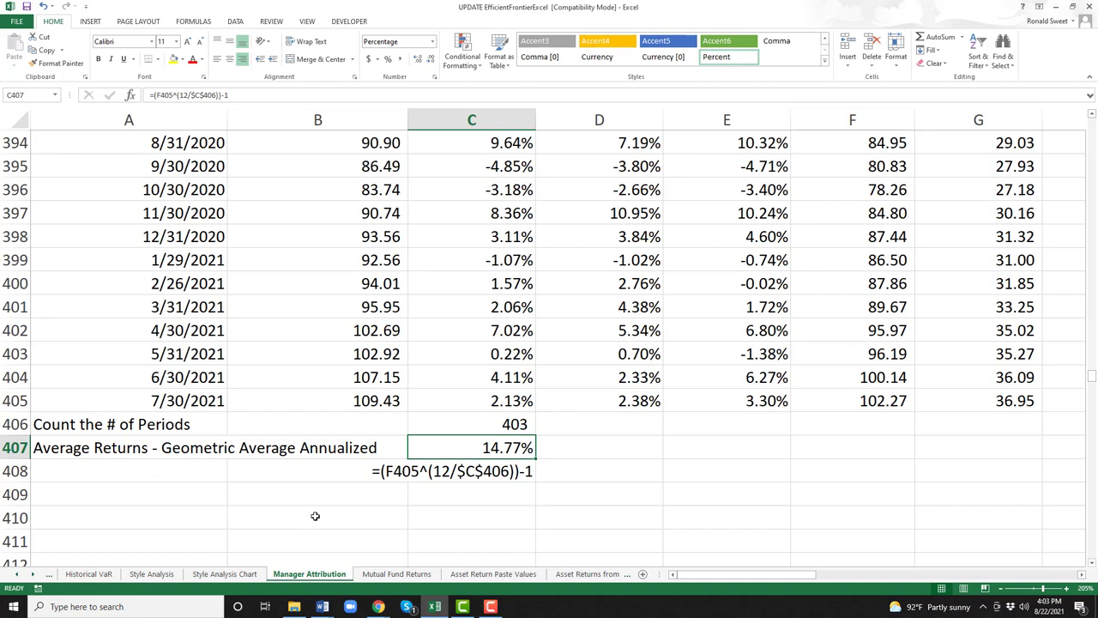
left_click(455, 479)
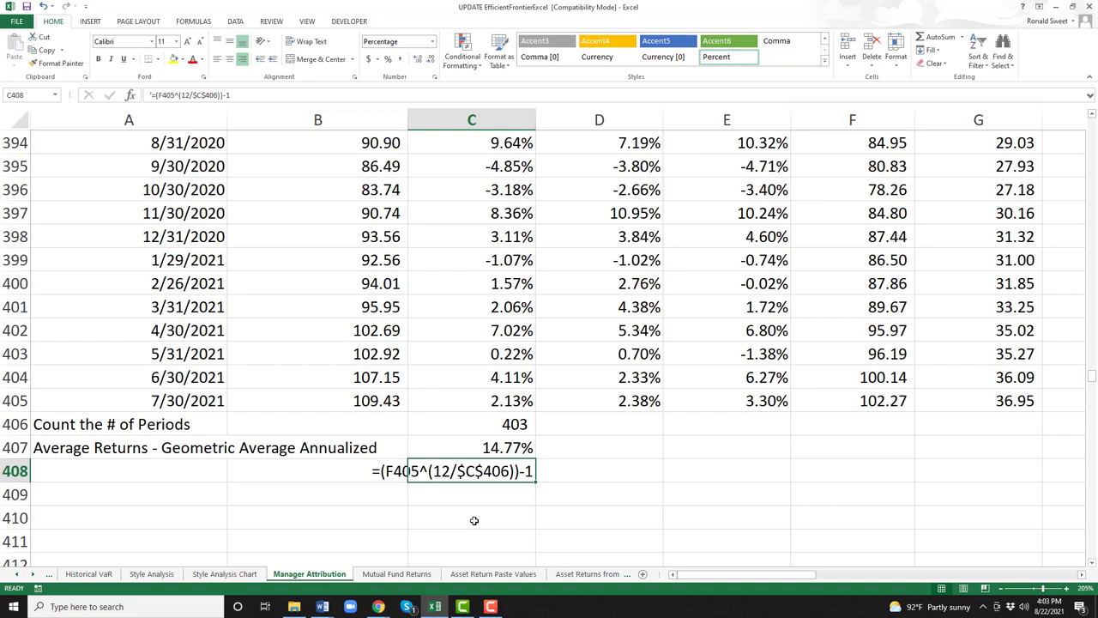
key("Up")
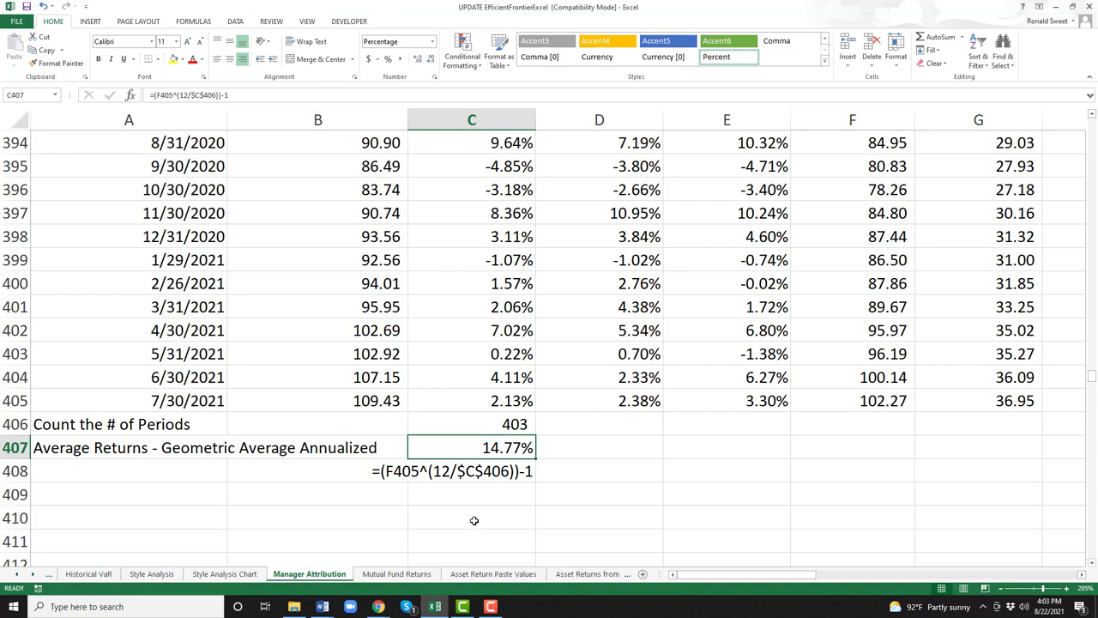
key("ctrl+c")
key("shift+Right")
key("shift+Right")
key("Return")
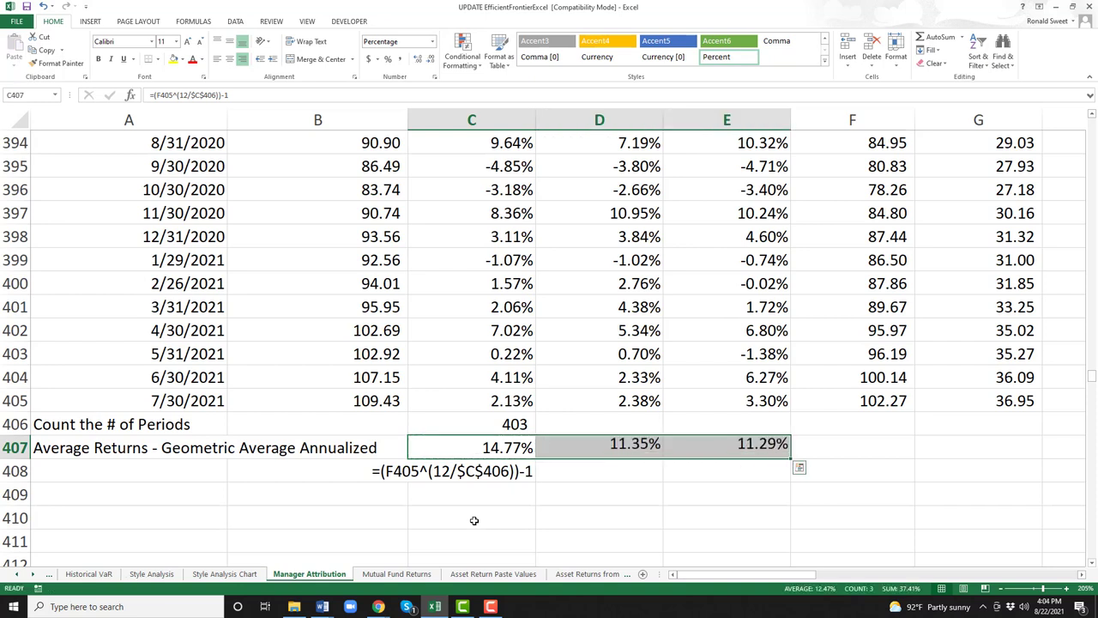
Check which cells the copied formulas in D407 and E407 reference.
key("F2")
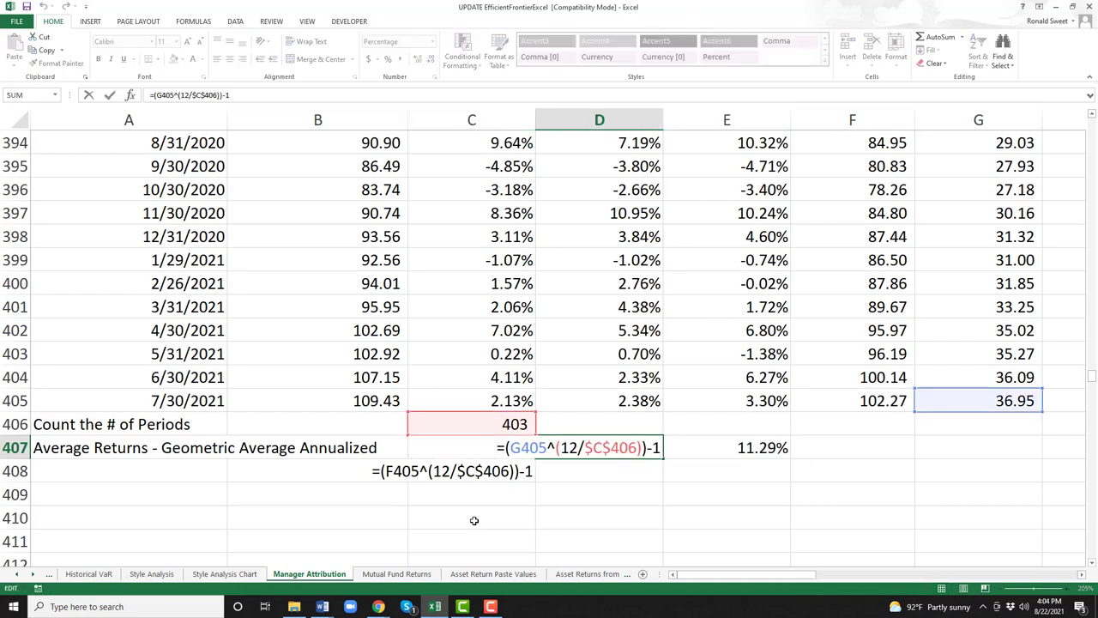
key("Escape")
key("Right")
key("Right")
key("Right")
key("Right")
key("Right")
key("Left")
key("Left")
key("Left")
key("Left")
key("Left")
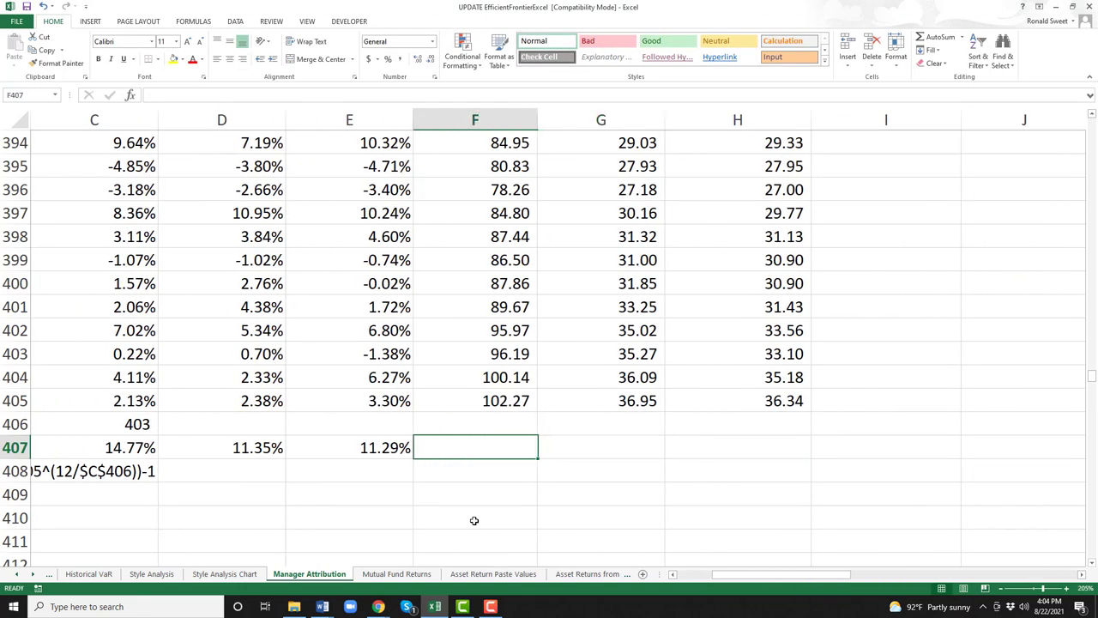
key("F2")
key("Escape")
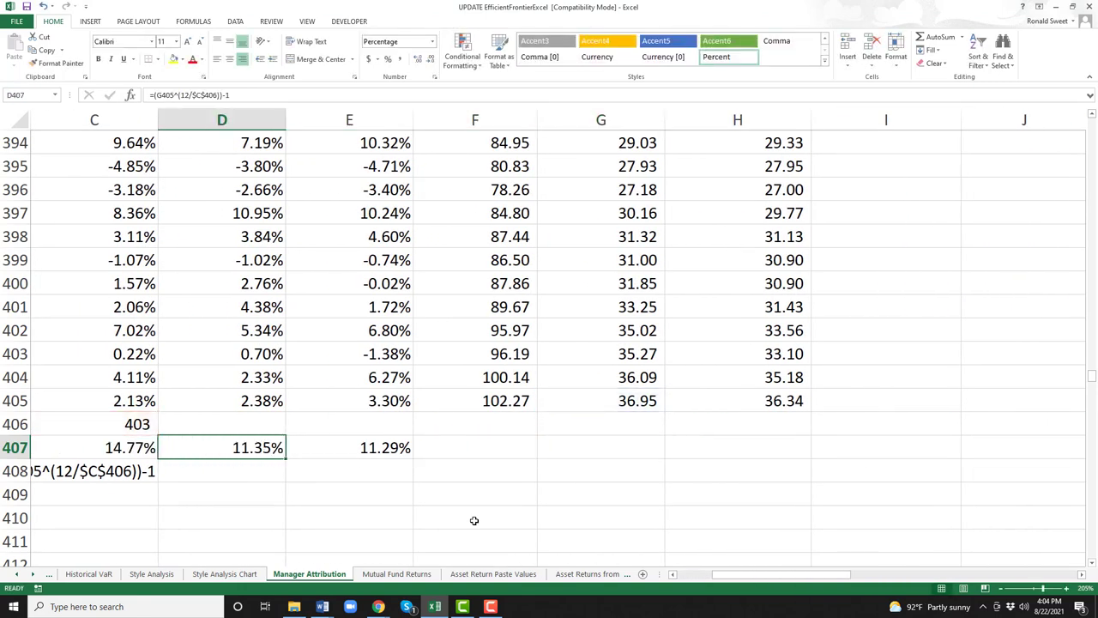
key("Right")
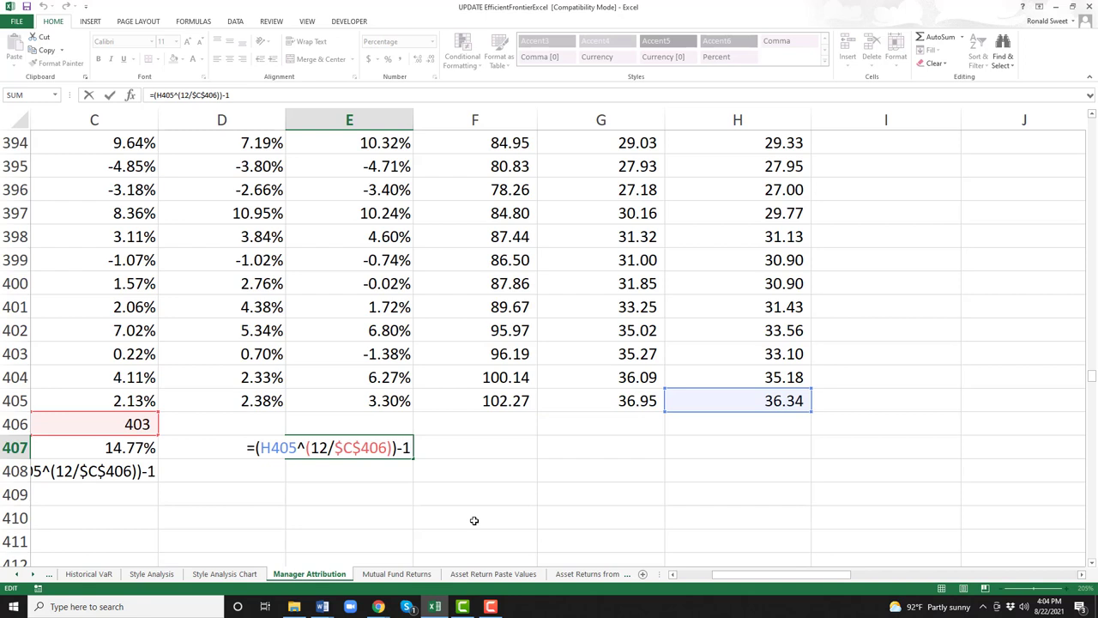
key("ctrl+Return")
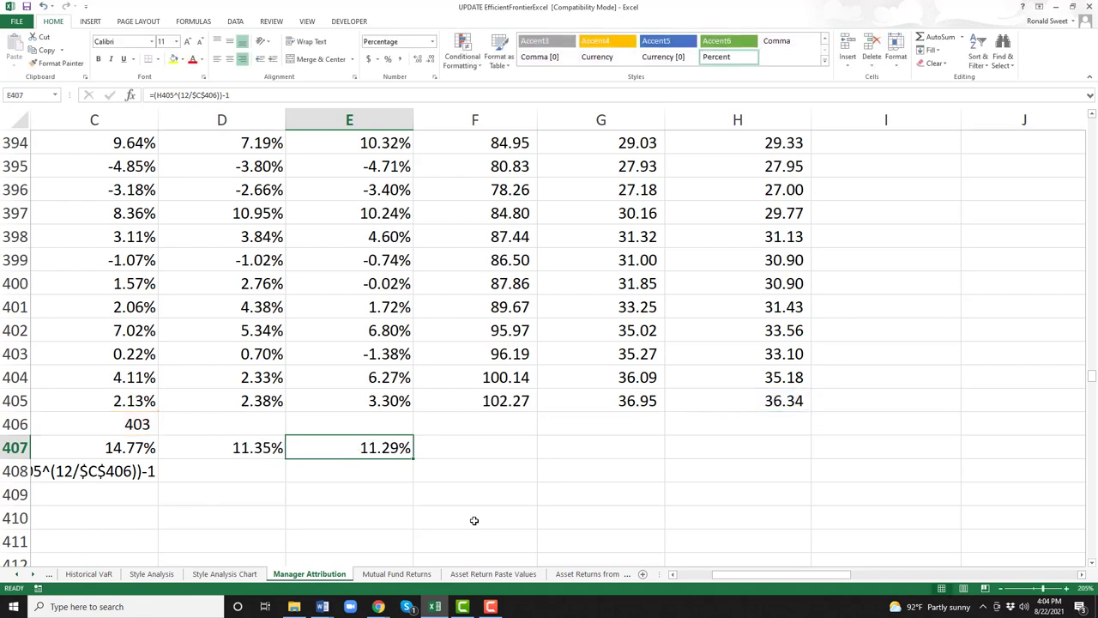
Label the cells F406:H406 below the growth columns "Contrafund", "S&P 500" and "LC Growth".
key("Up")
key("Right")
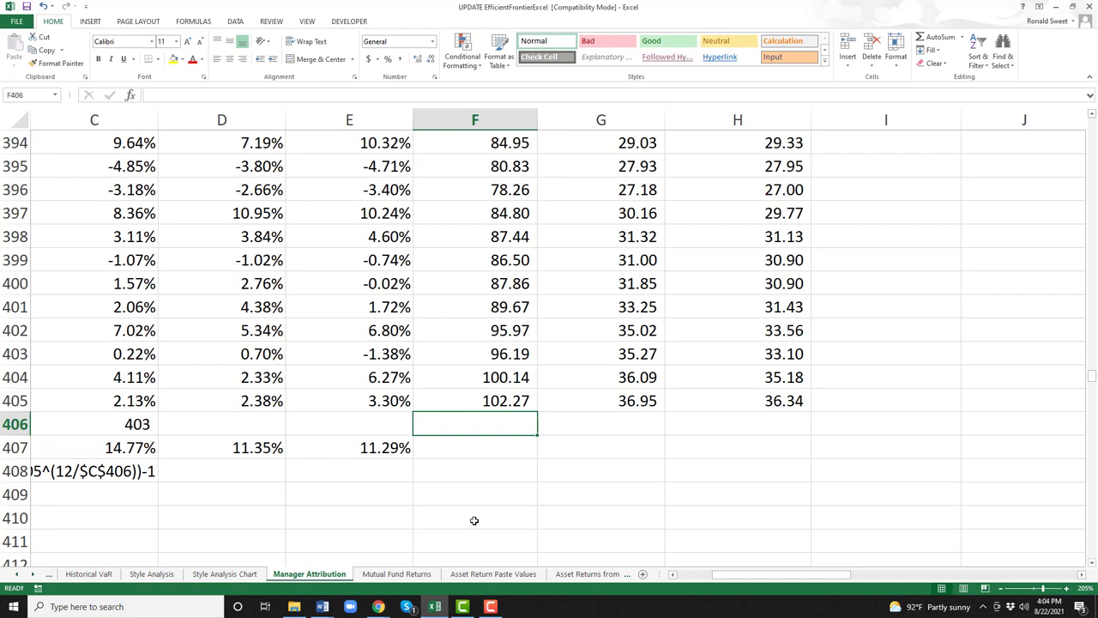
type("Contrafund")
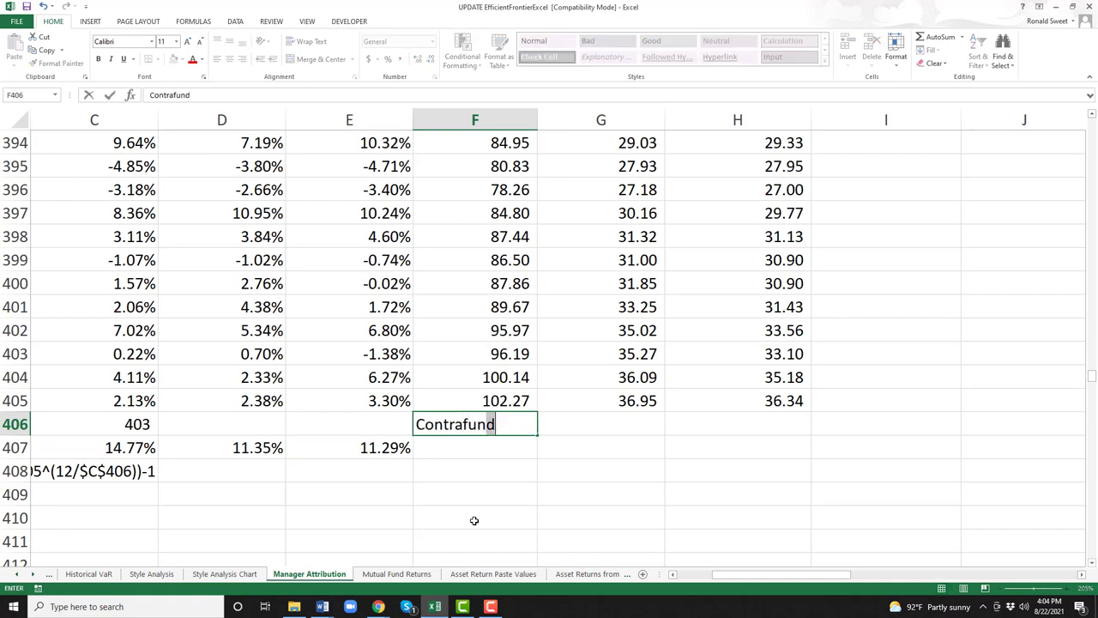
key("Tab")
type("S&")
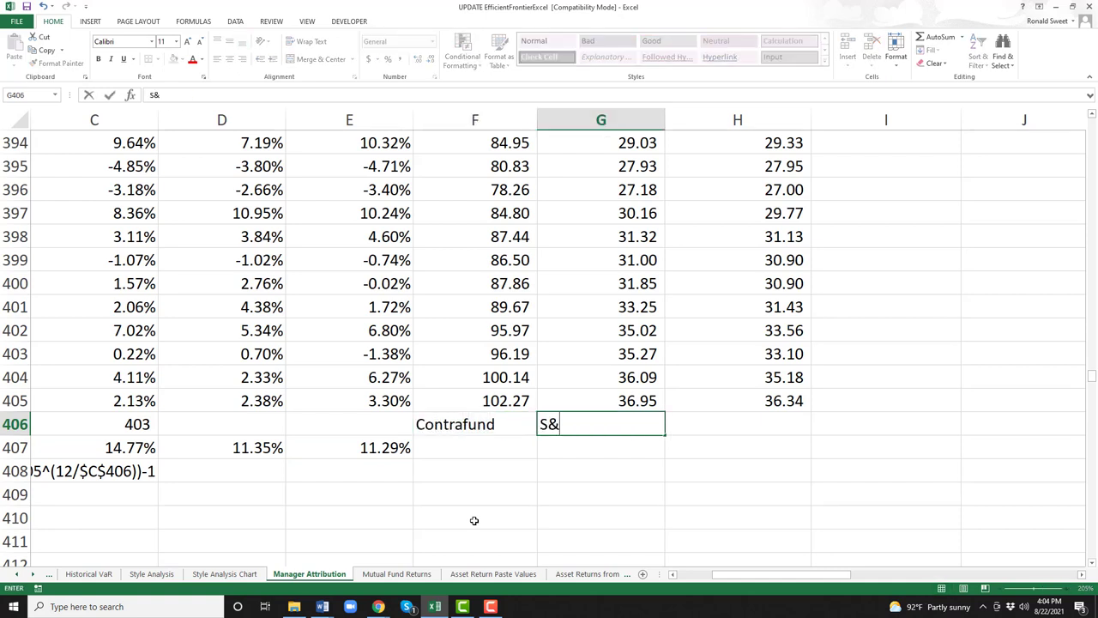
type("P 500")
key("BackSpace")
key("BackSpace")
key("Tab")
type("LC Growtgh")
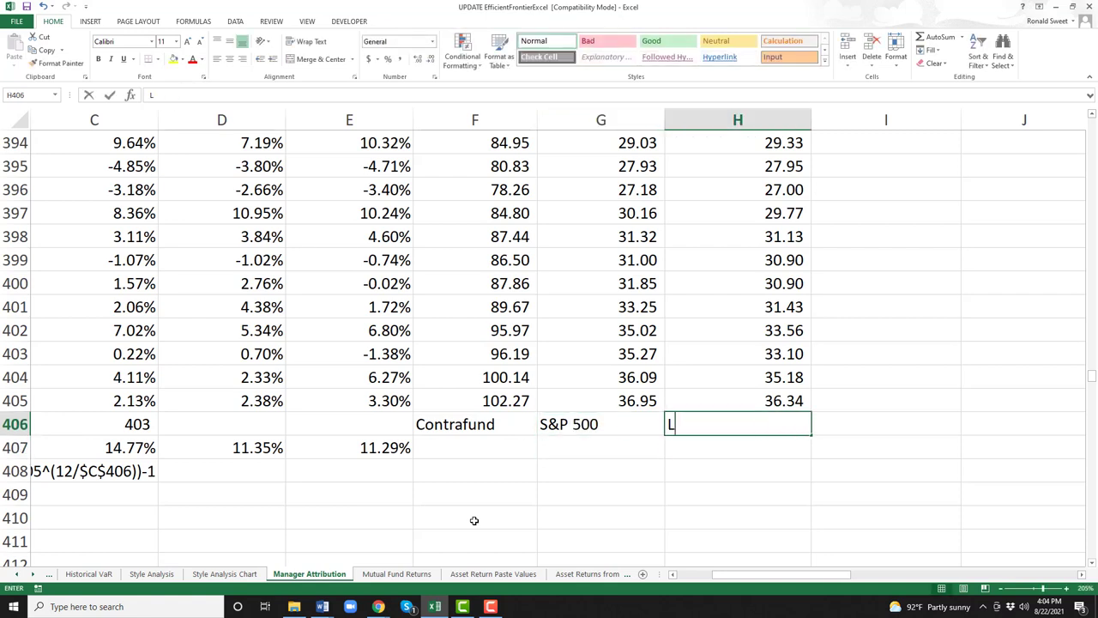
key("BackSpace")
key("BackSpace")
key("BackSpace")
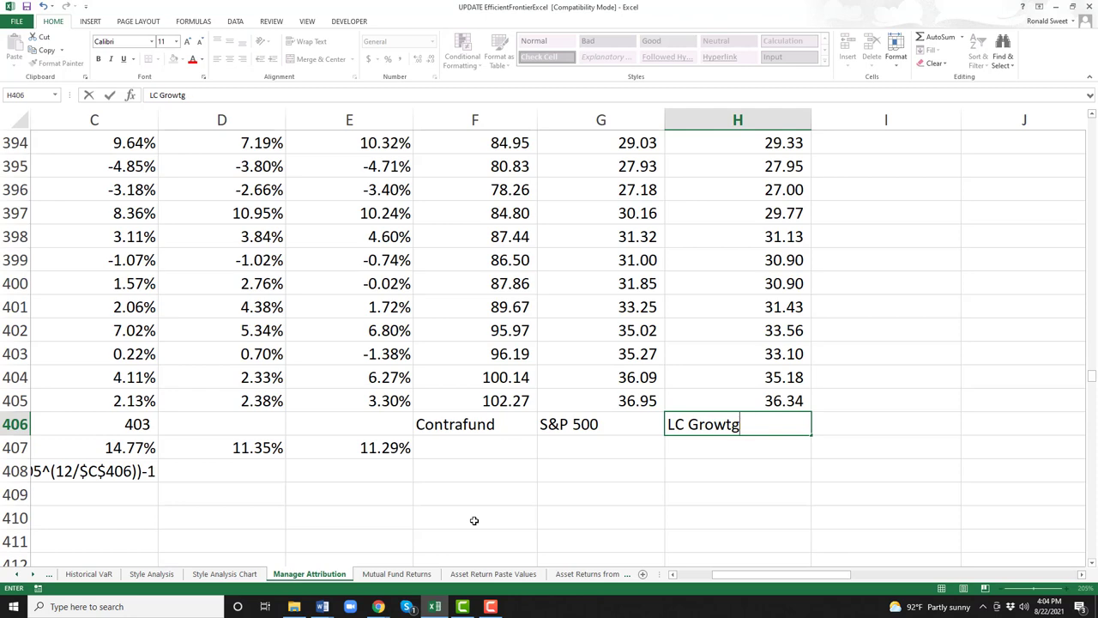
type("th")
key("Return")
Delete the formula text shown in C408 below the annualized average.
key("Left")
key("Left")
key("Left")
key("Left")
key("Left")
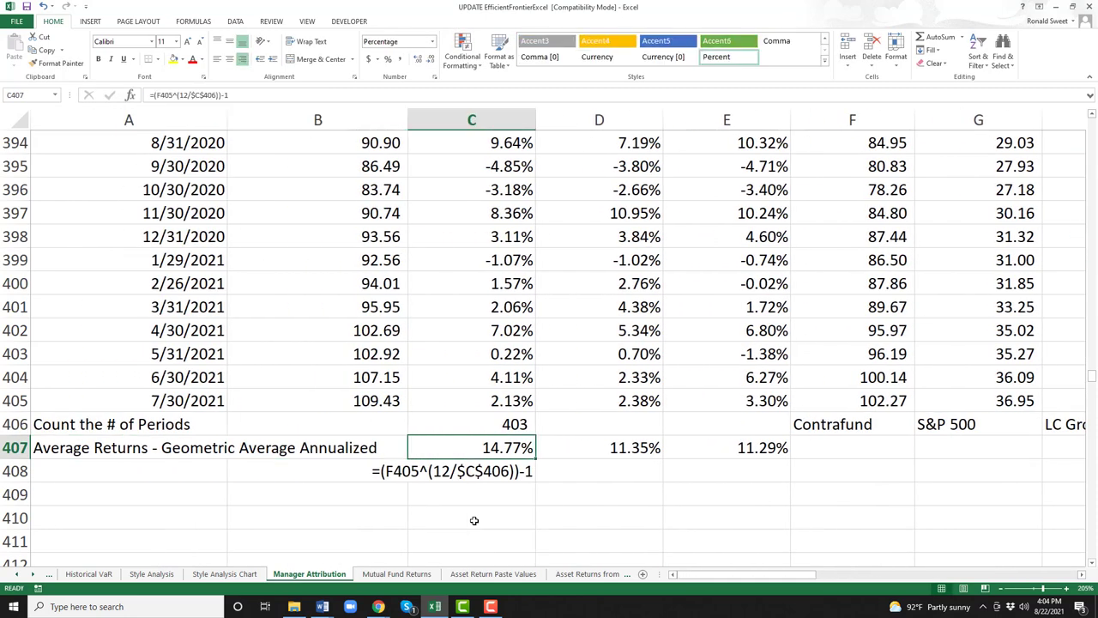
key("Right")
key("Right")
key("Left")
key("Left")
key("Down")
key("Delete")
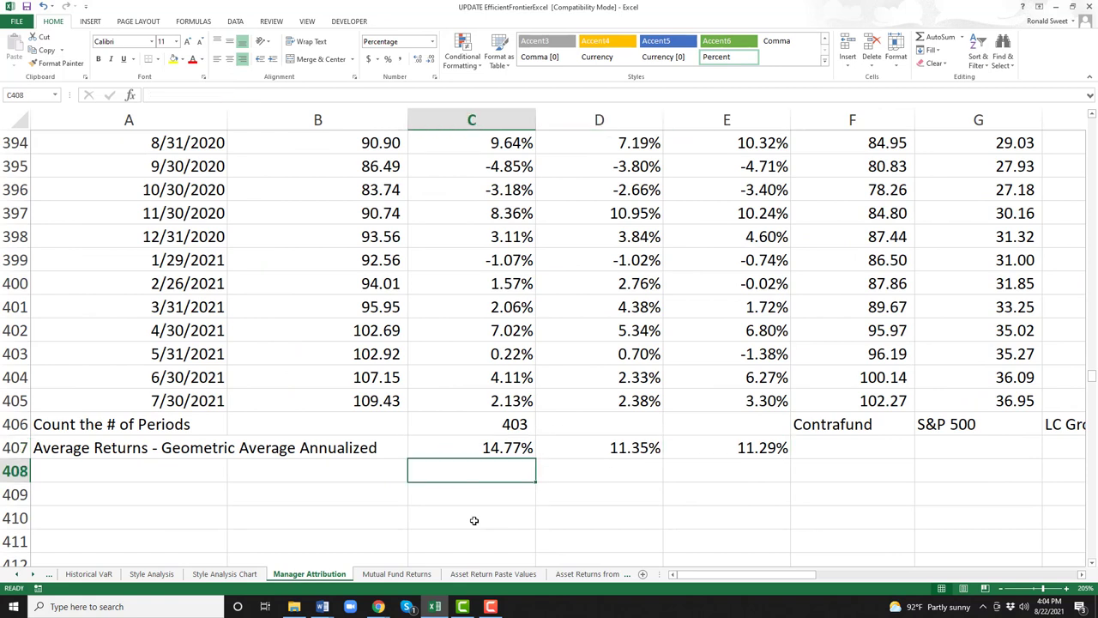
Enter the row label "Risk (Annualized Standard Deviation)" in A408 and select C408 for its first value.
key("Left")
key("Left")
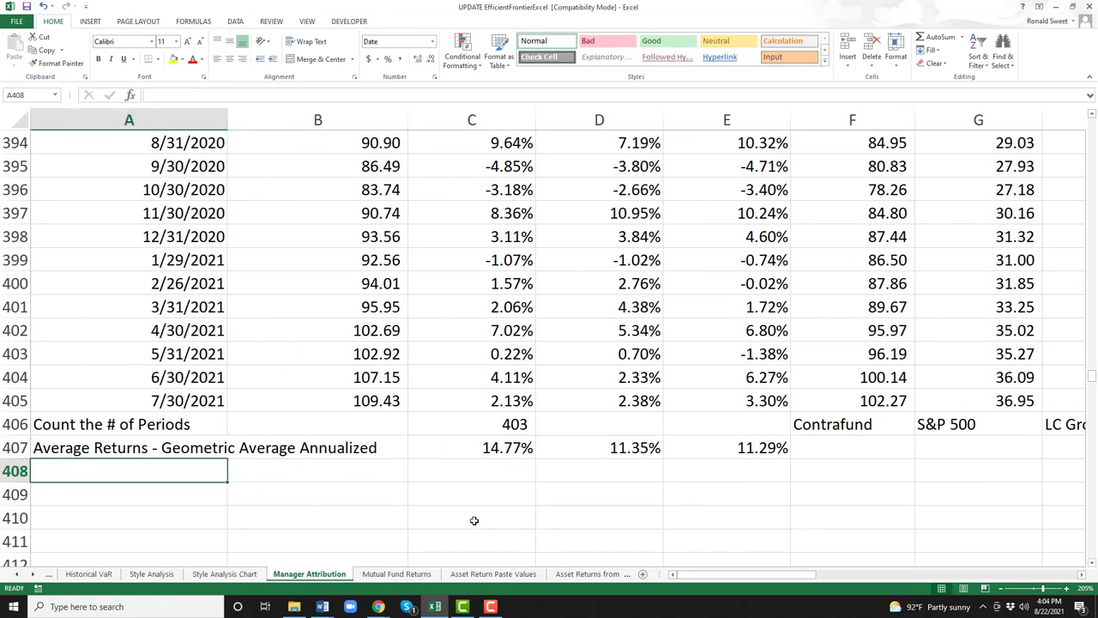
type("Ri")
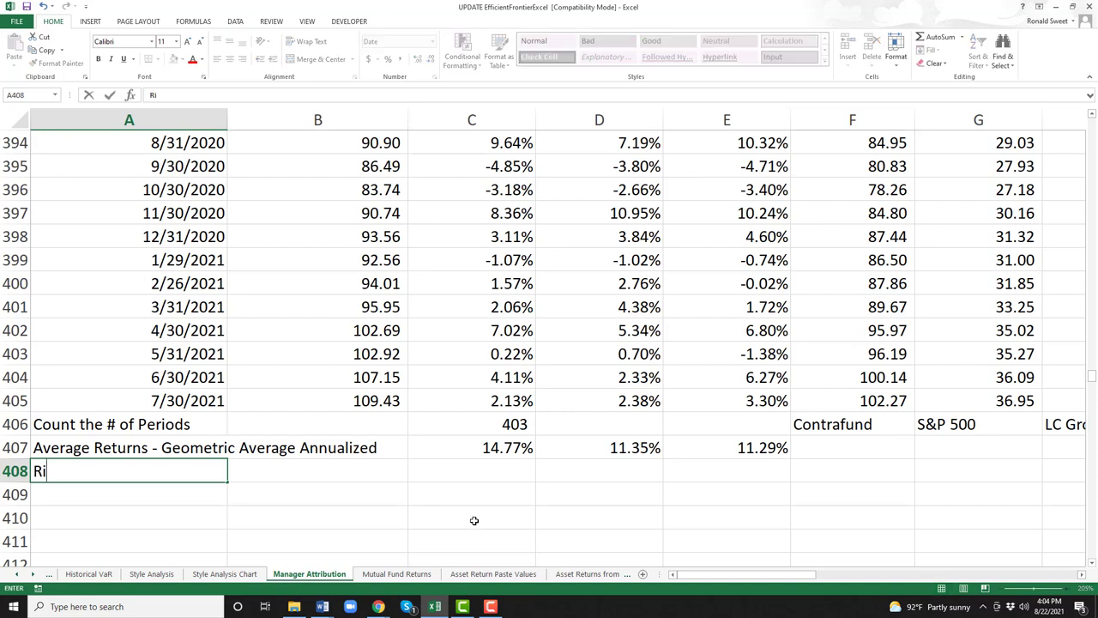
type("sk (Annualized Sta")
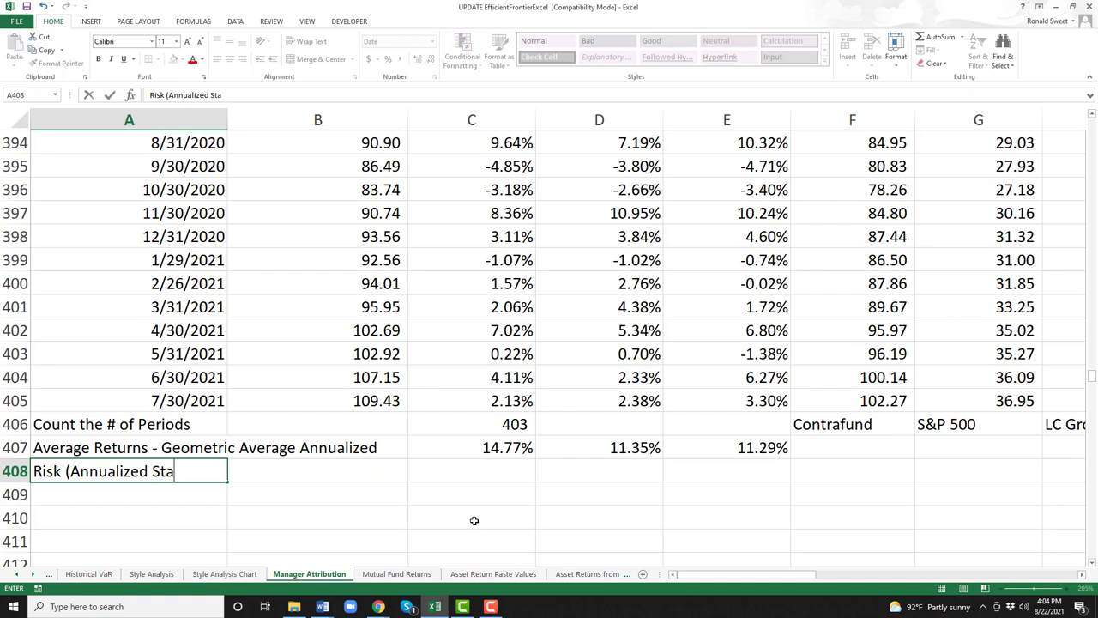
type("ndard Deviation)")
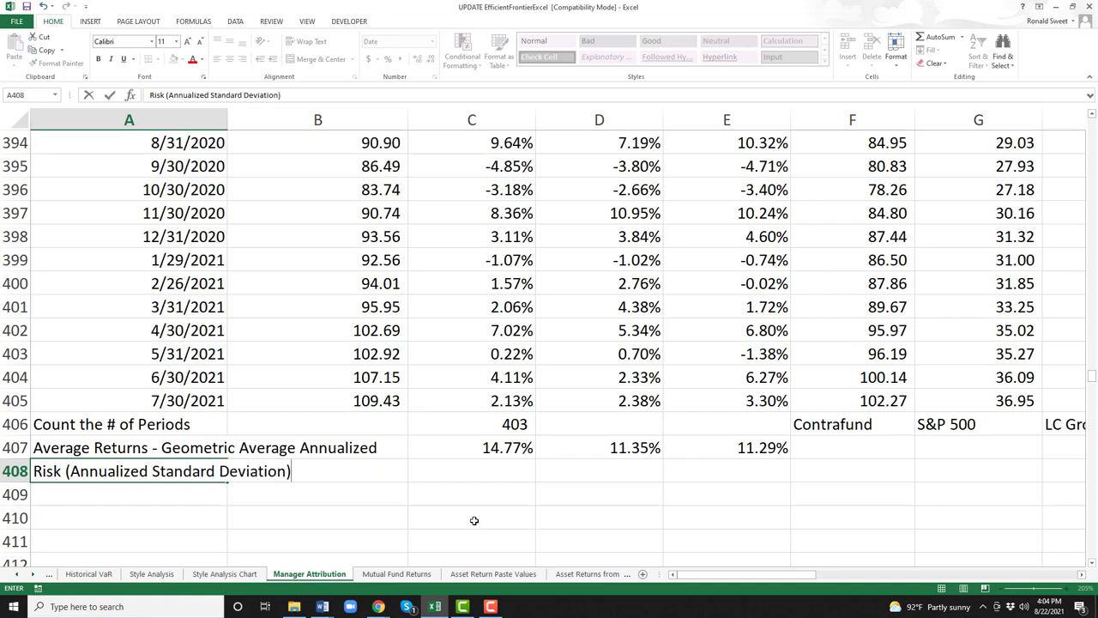
key("Return")
key("Up")
key("Right")
key("Right")
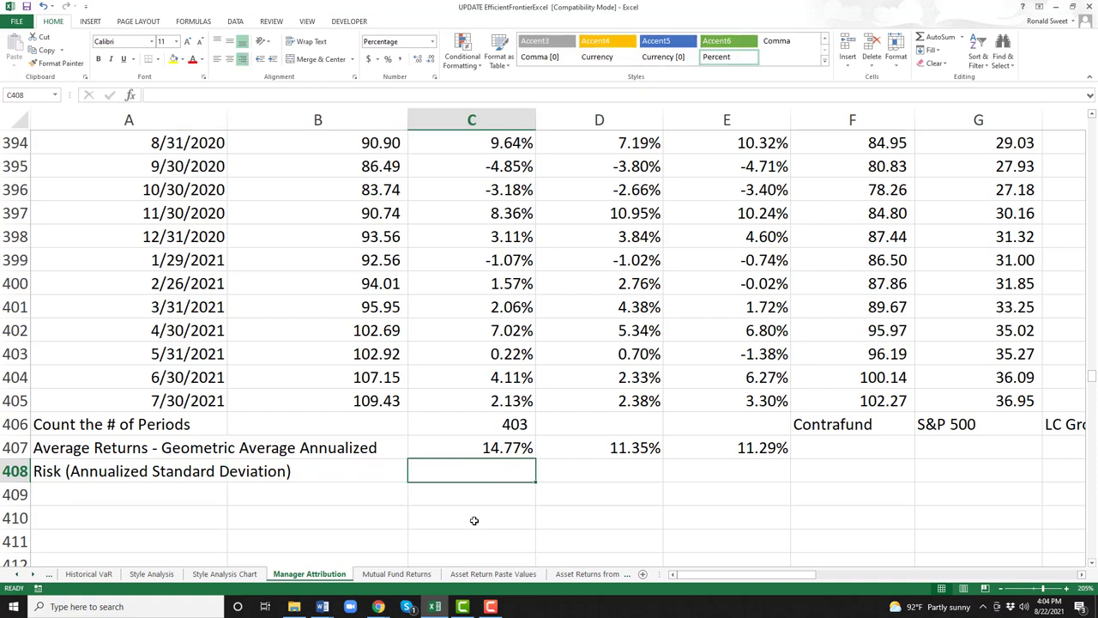
Calculate the population standard deviation of the Contrafund monthly returns in C408 with =STDEVP(C3:C405).
type("=")
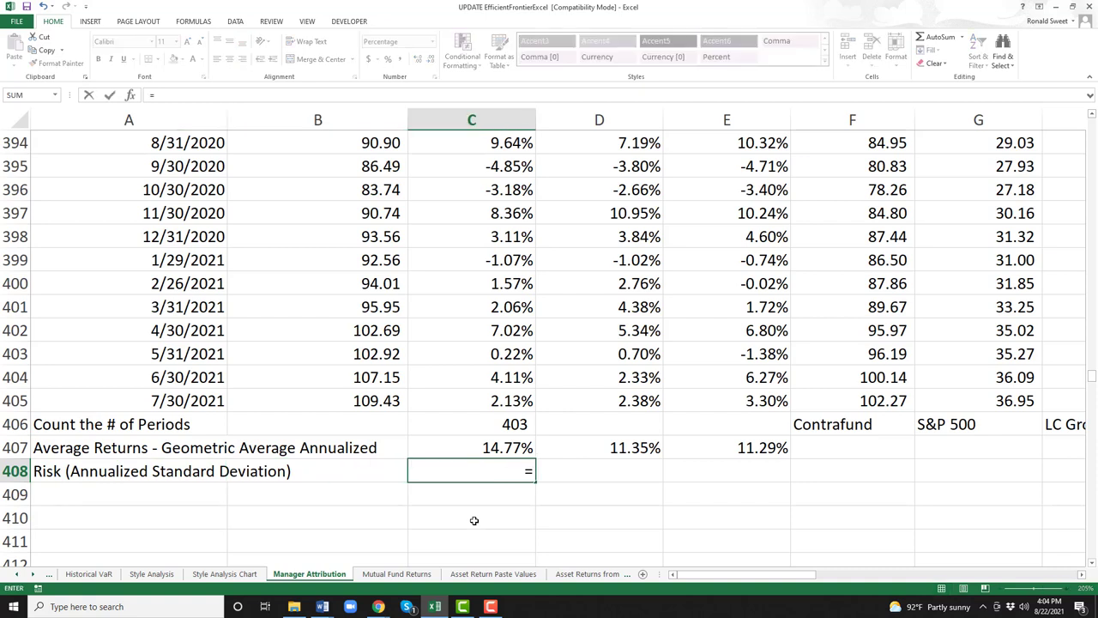
type("stde")
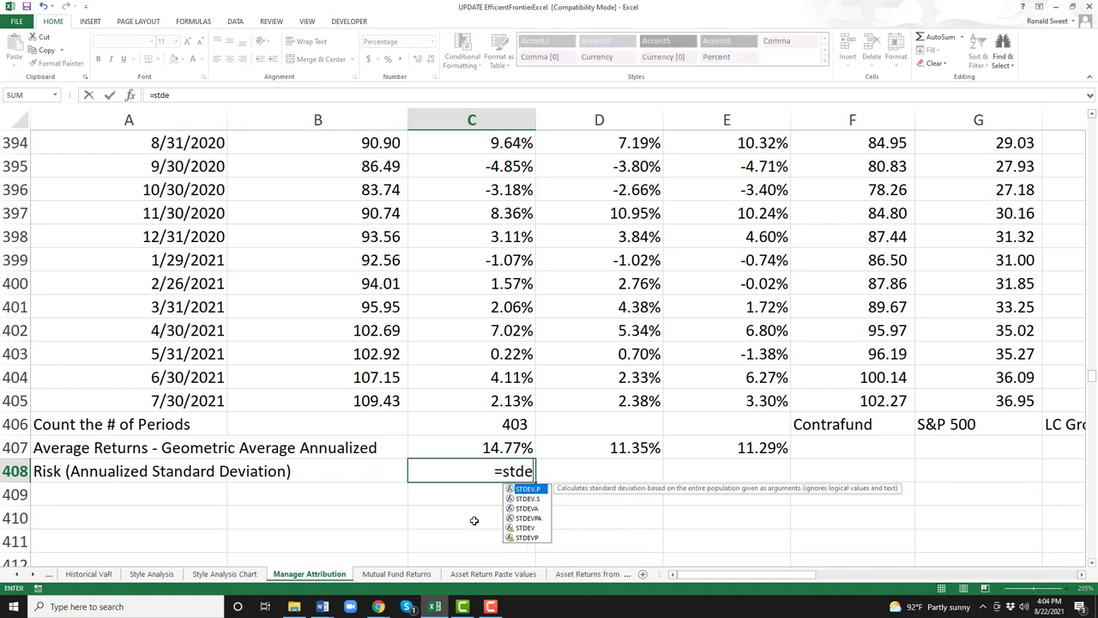
type("vp(")
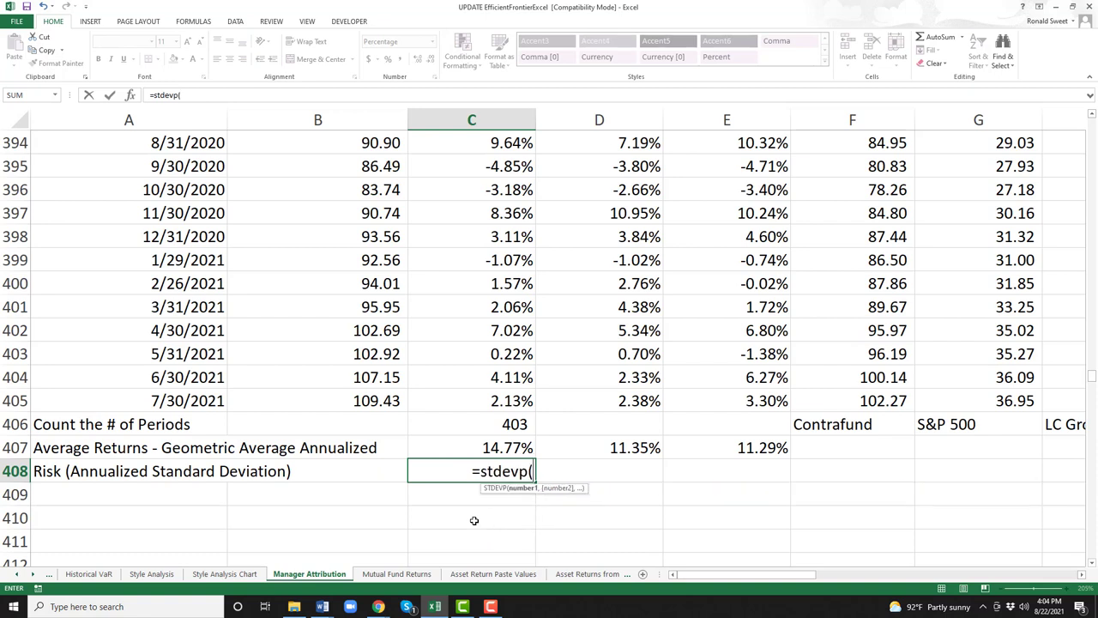
key("Up")
key("Up")
key("Up")
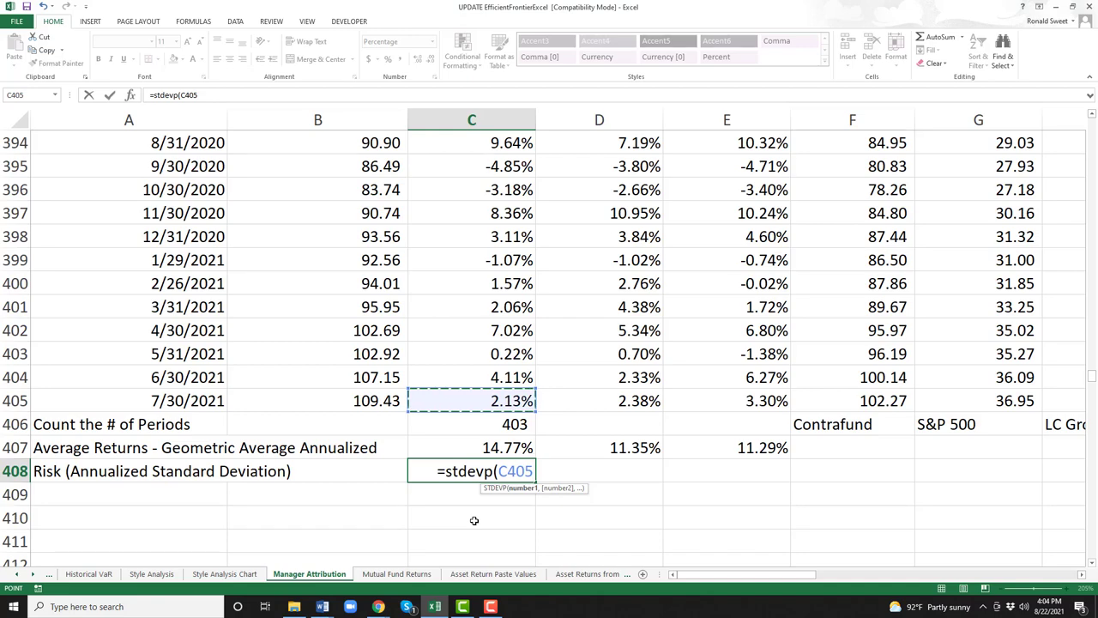
key("ctrl+shift+Up")
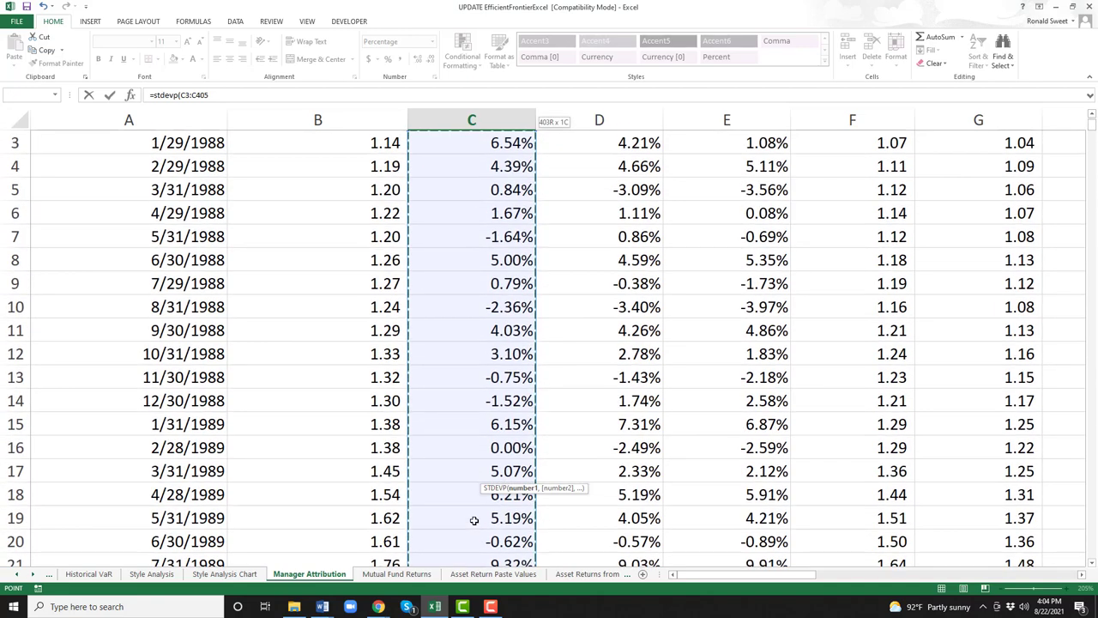
type(")")
key("Return")
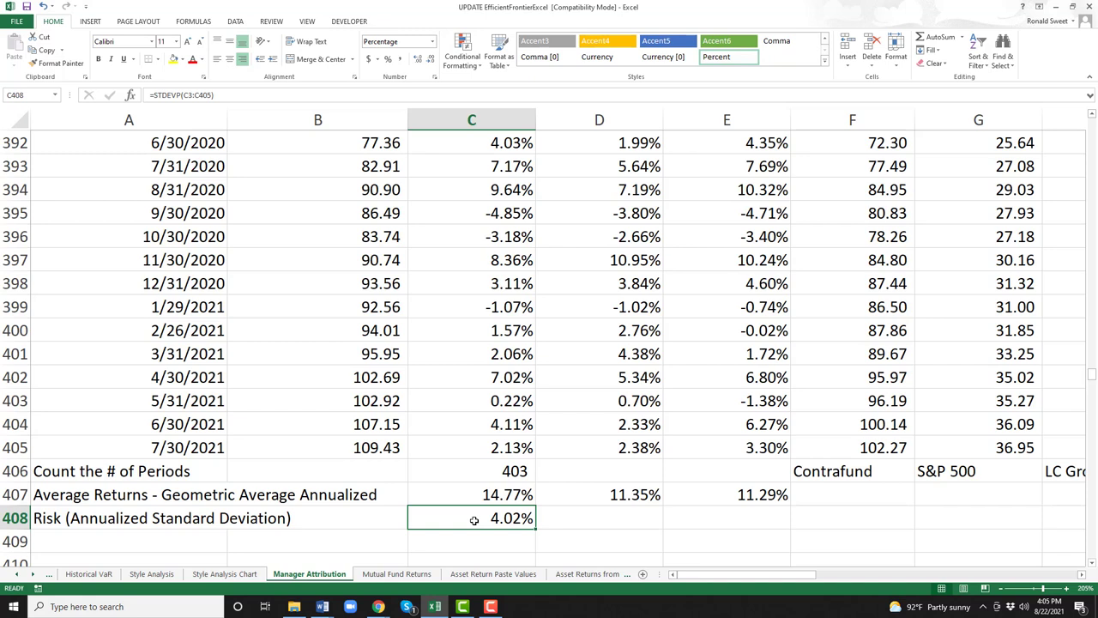
key("Down")
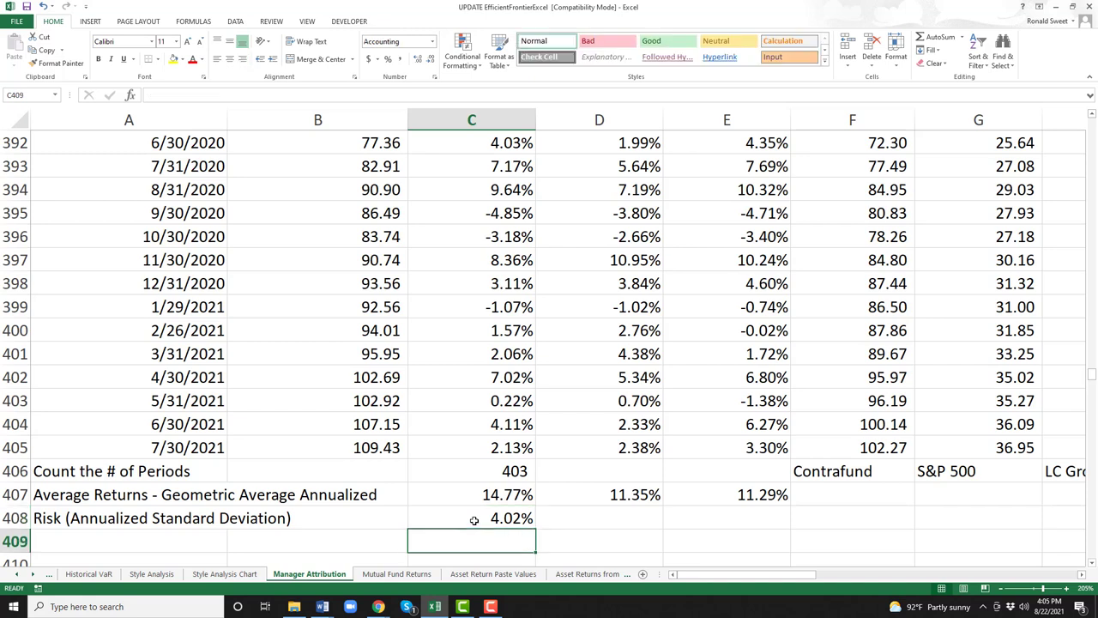
key("Up")
key("Left")
key("Left")
key("F2")
key("Home")
key("Right")
key("Right")
key("Right")
key("Right")
key("Right")
key("Right")
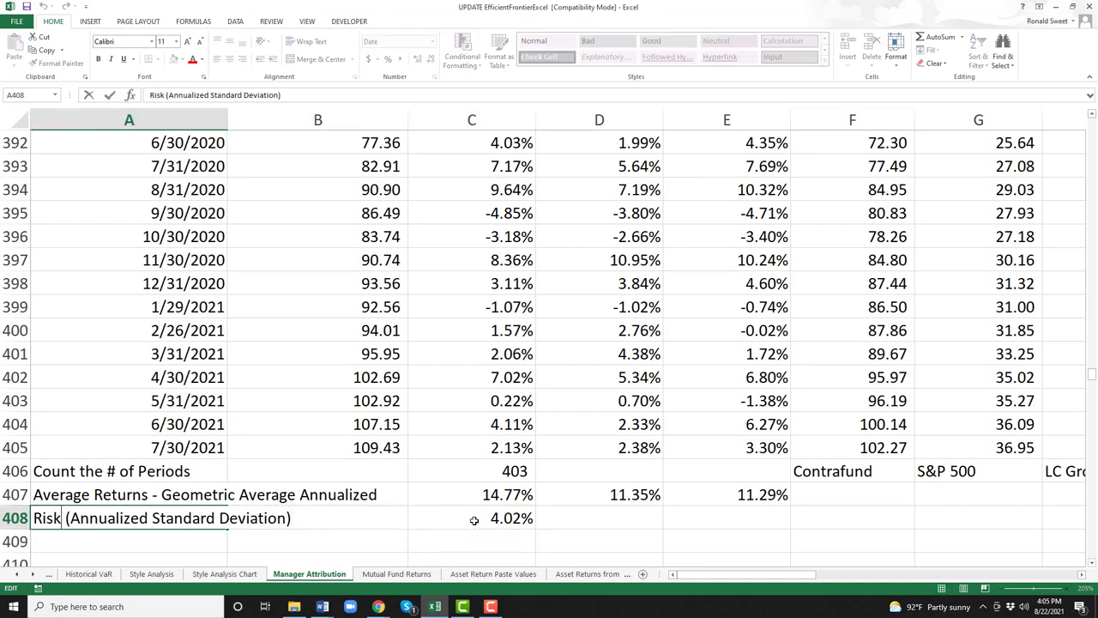
key("Escape")
key("Down")
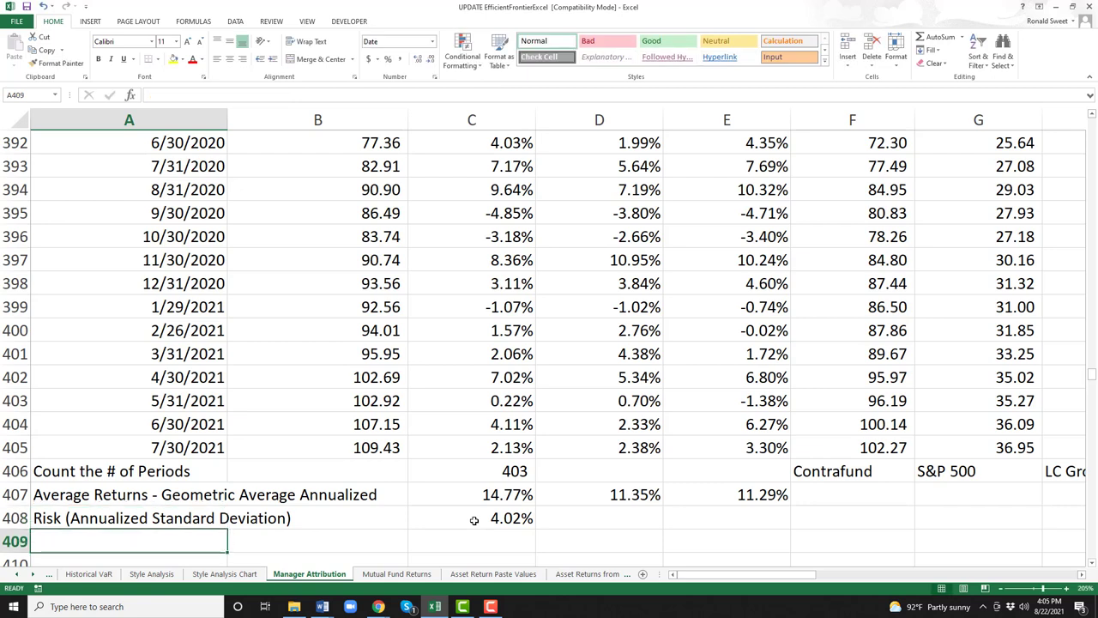
Enter the row label "Risk (Monthly Standard Deviation)" in A409, below the annualized risk label.
key("Up")
key("Down")
key("ctrl+d")
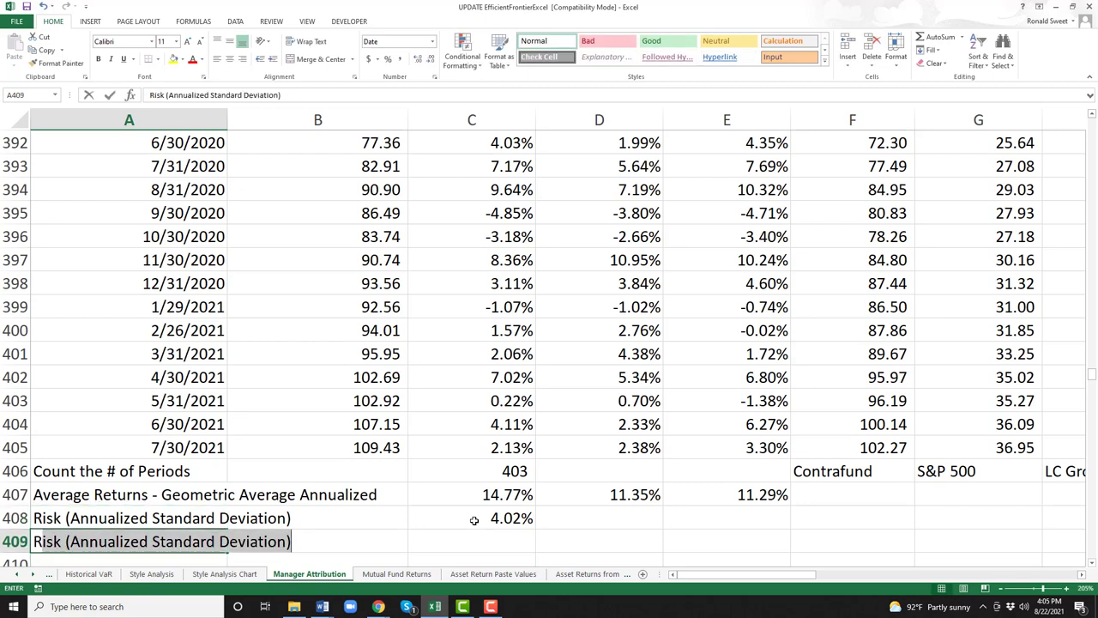
key("F2")
key("shift+Home")
key("shift+Right")
key("shift+Right")
key("shift+Right")
key("shift+Right")
key("shift+Right")
type("(Mon")
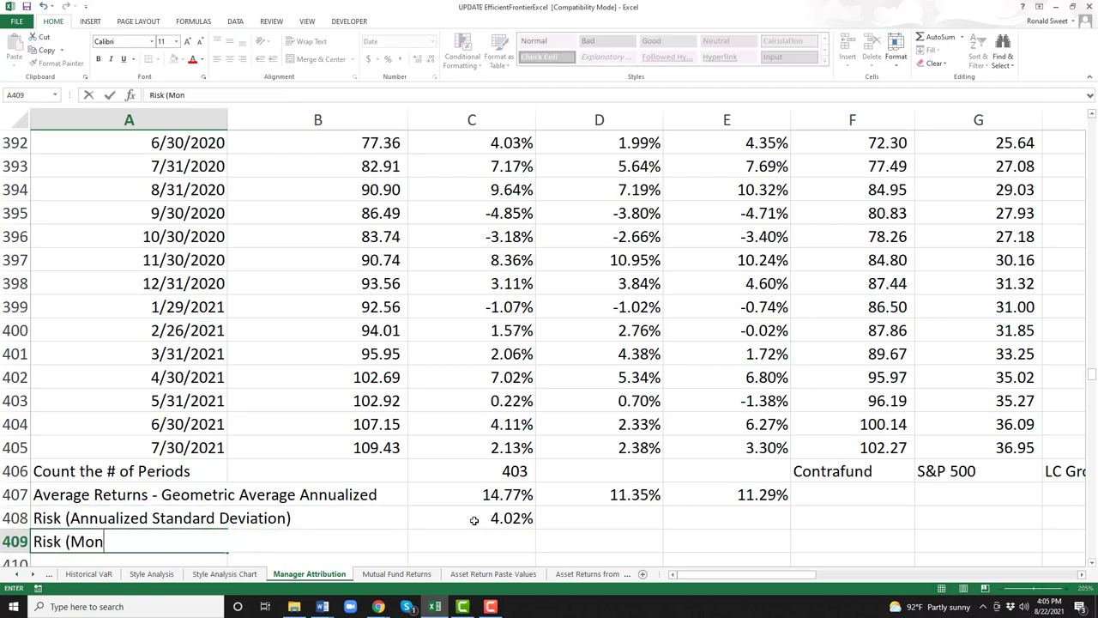
type("thly Standrad")
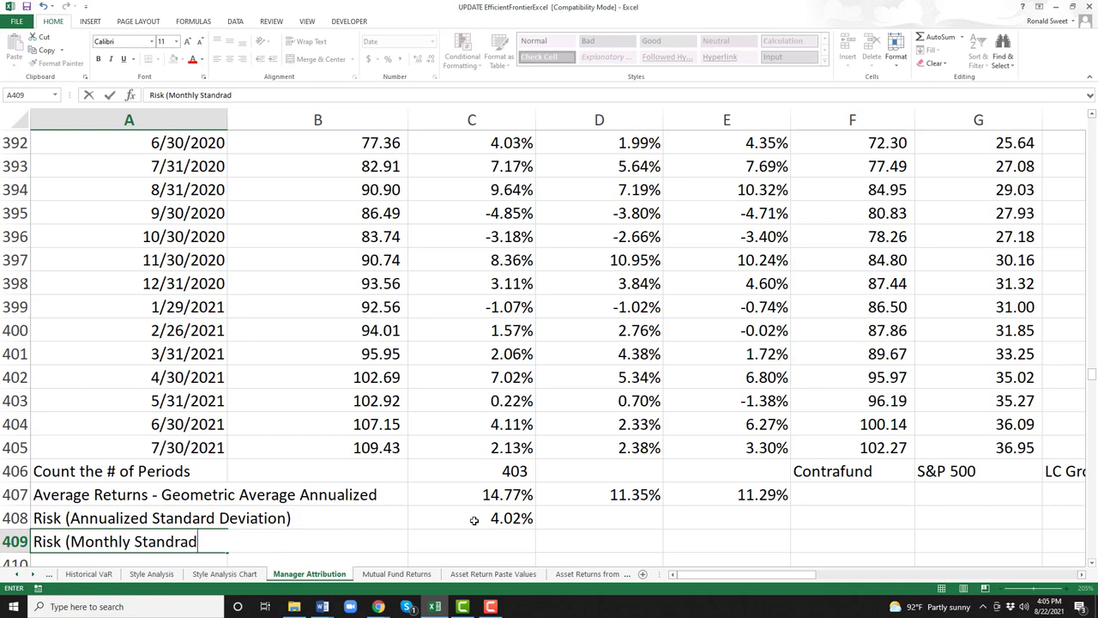
key("BackSpace")
key("BackSpace")
key("BackSpace")
type("ard Deviation)")
key("Return")
key("Up")
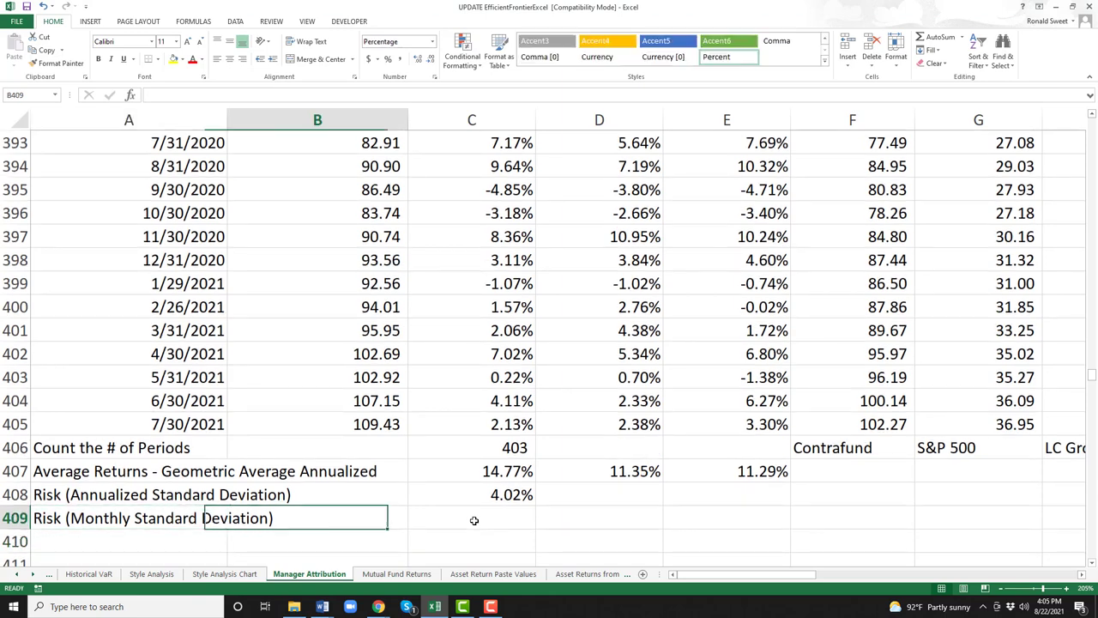
Annualize the standard deviation in C408 by extending its formula to =STDEVP(C3:C405)*(12^.5).
key("Up")
key("Right")
key("Right")
key("F2")
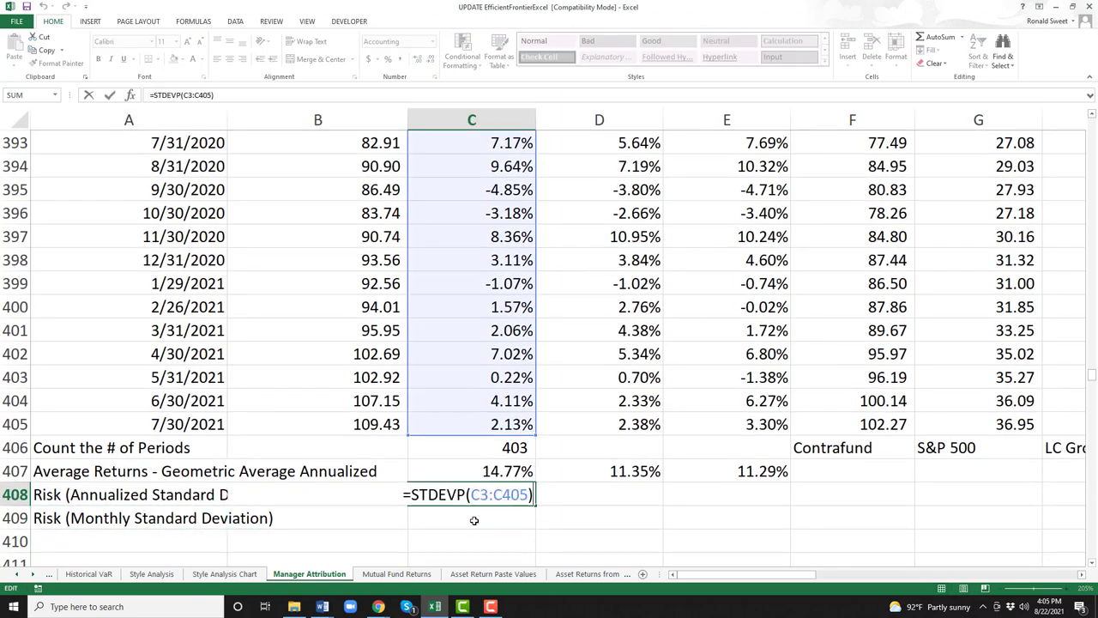
type("*")
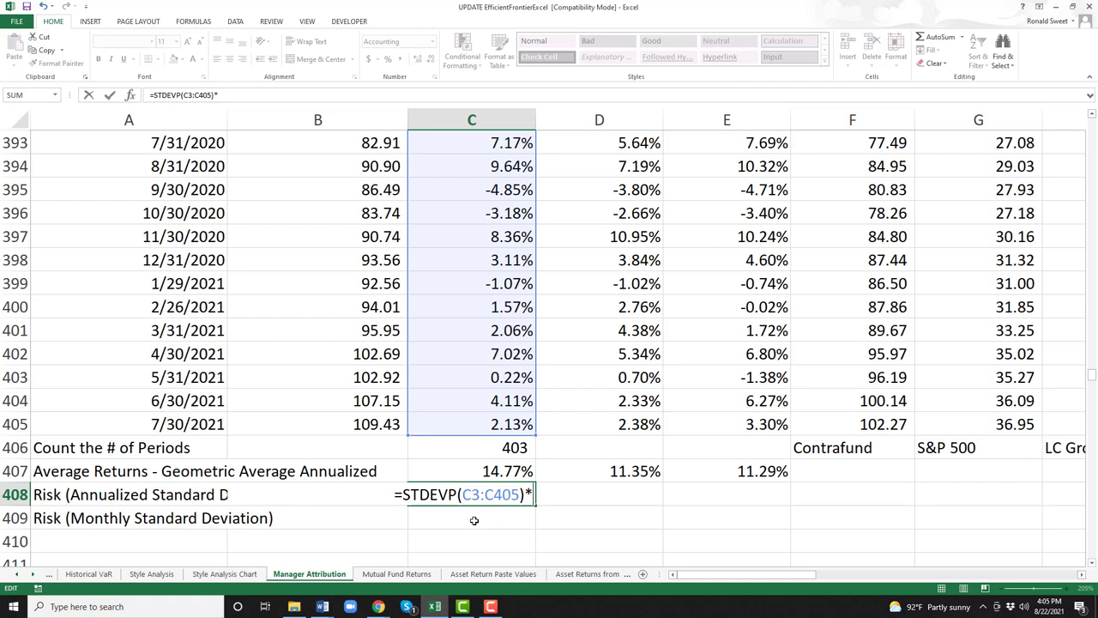
type("(")
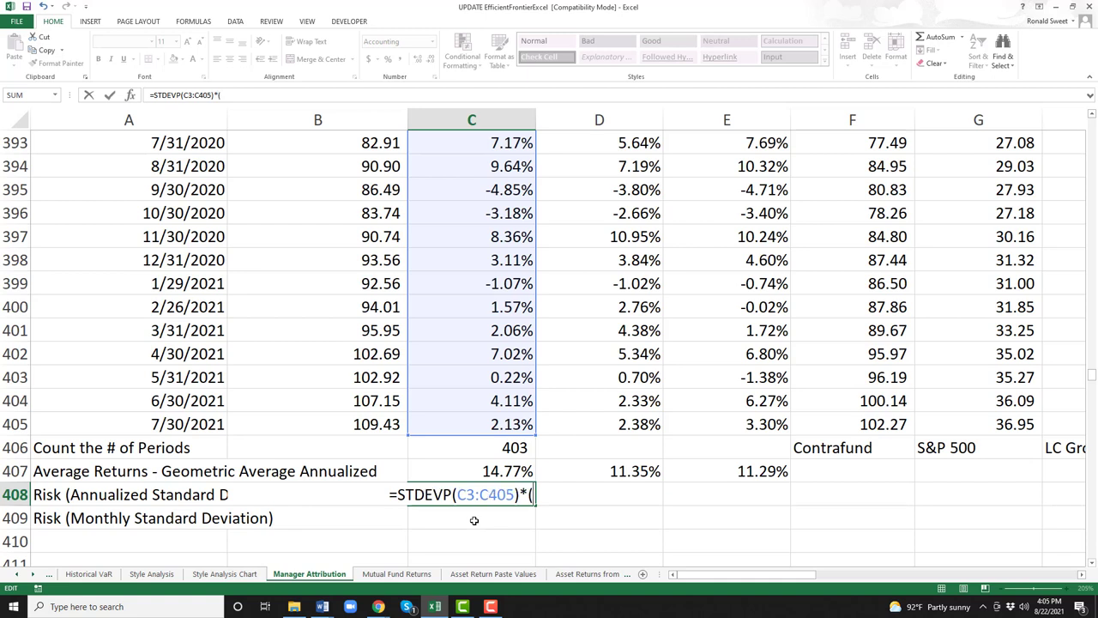
type("12")
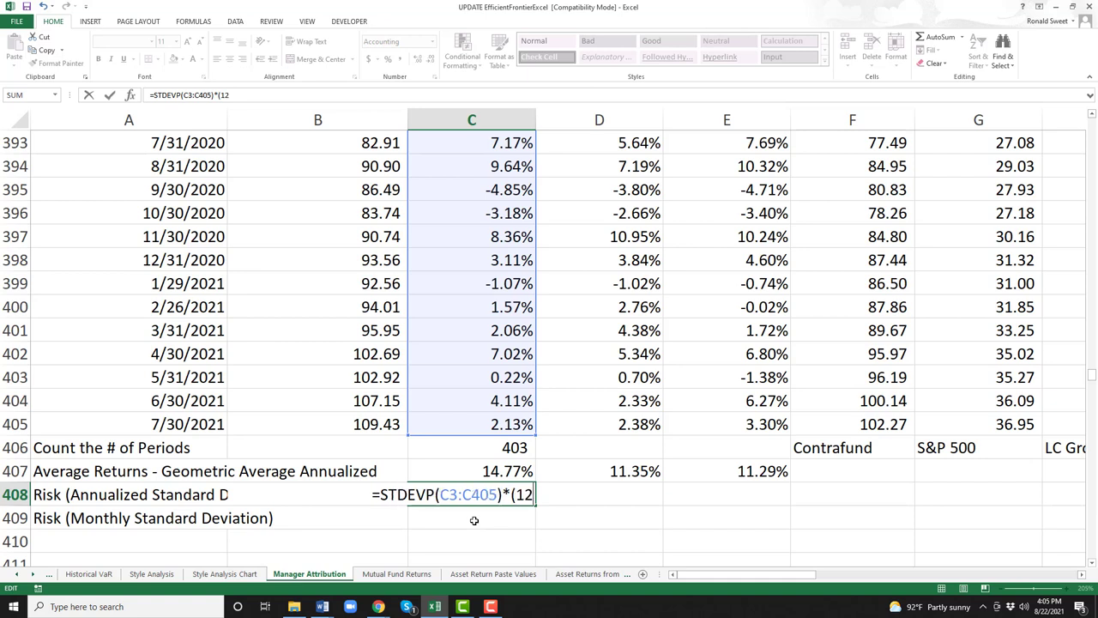
type("^.5)")
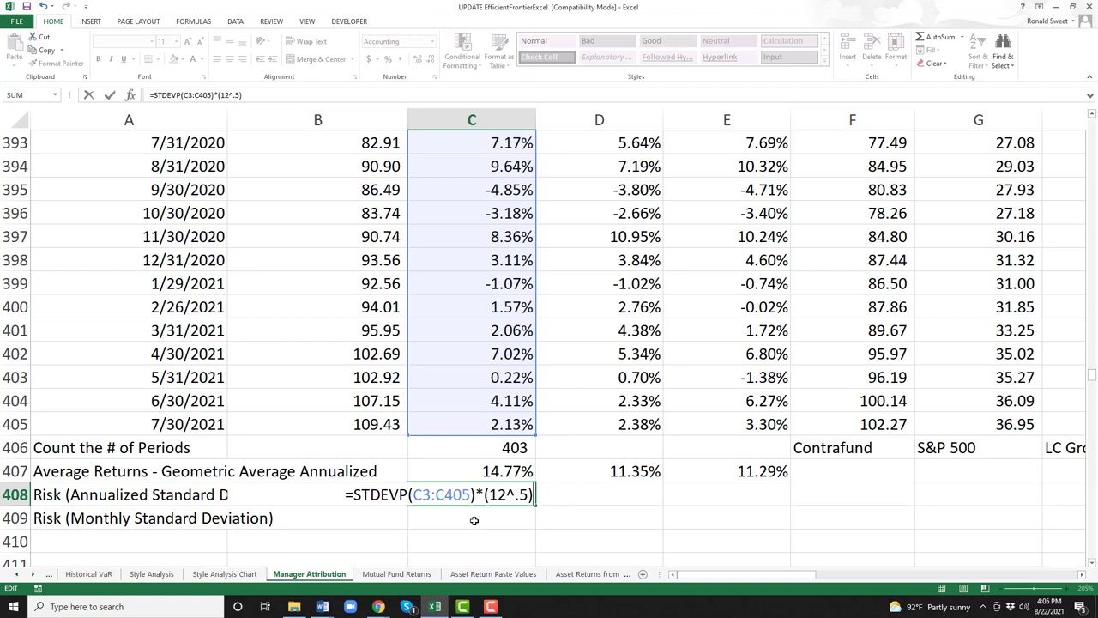
key("Return")
Turn the C408 formula into text with a leading apostrophe and copy that text into C409.
key("Up")
key("F2")
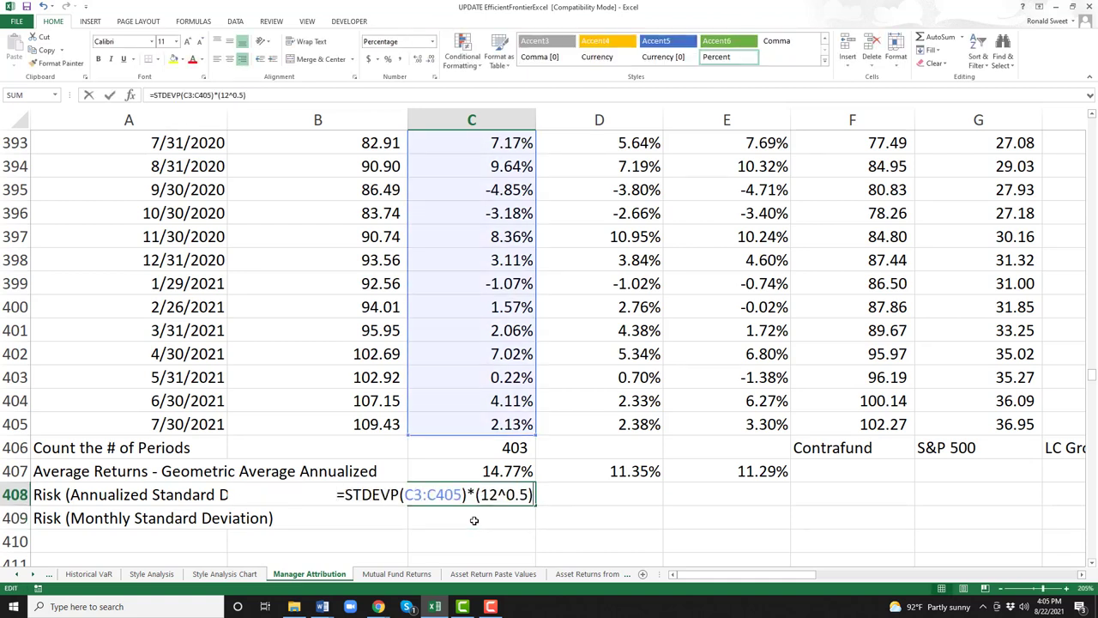
key("Home")
type("'")
key("Return")
key("Up")
key("ctrl+c")
key("Down")
key("ctrl+v")
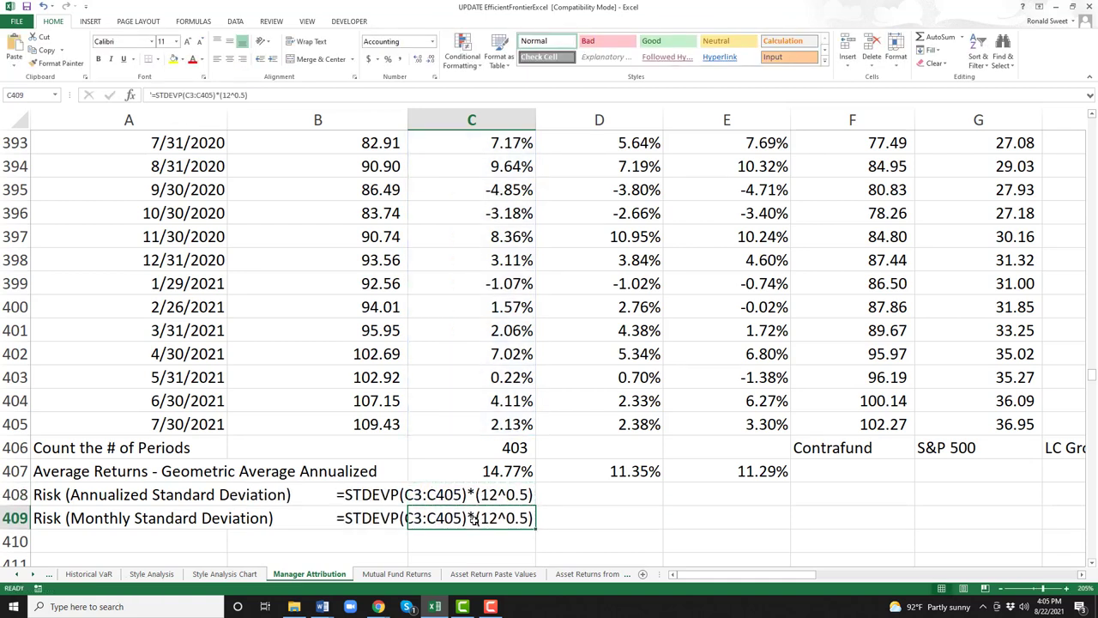
Remove the leading apostrophe from C408 so that its annualized risk formula calculates again.
key("Up")
key("F2")
key("Home")
key("Delete")
key("Return")
key("Up")
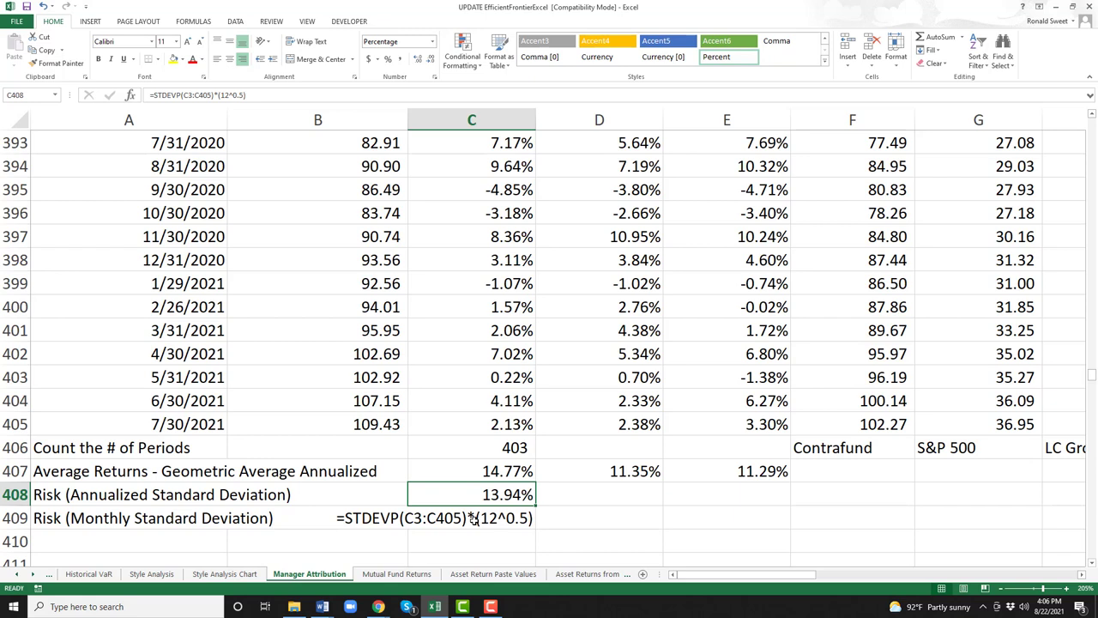
Enter the row label "VaR 1%: Mean - 2.33 * St Dev" in A410.
double_click(472, 520)
key("Return")
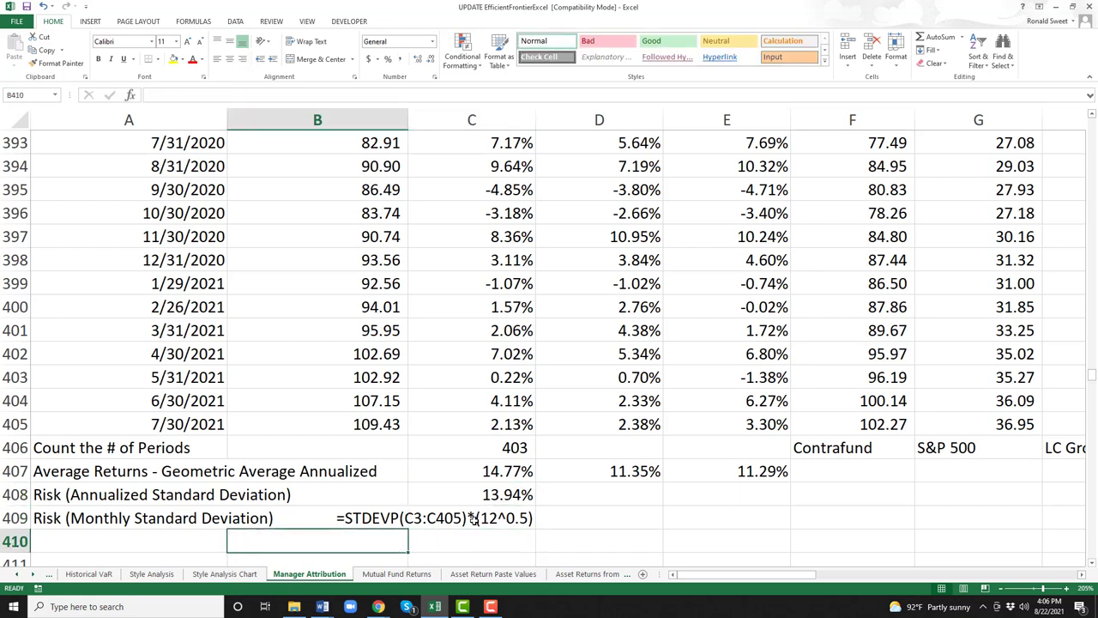
key("Left")
type("VaR 1%")
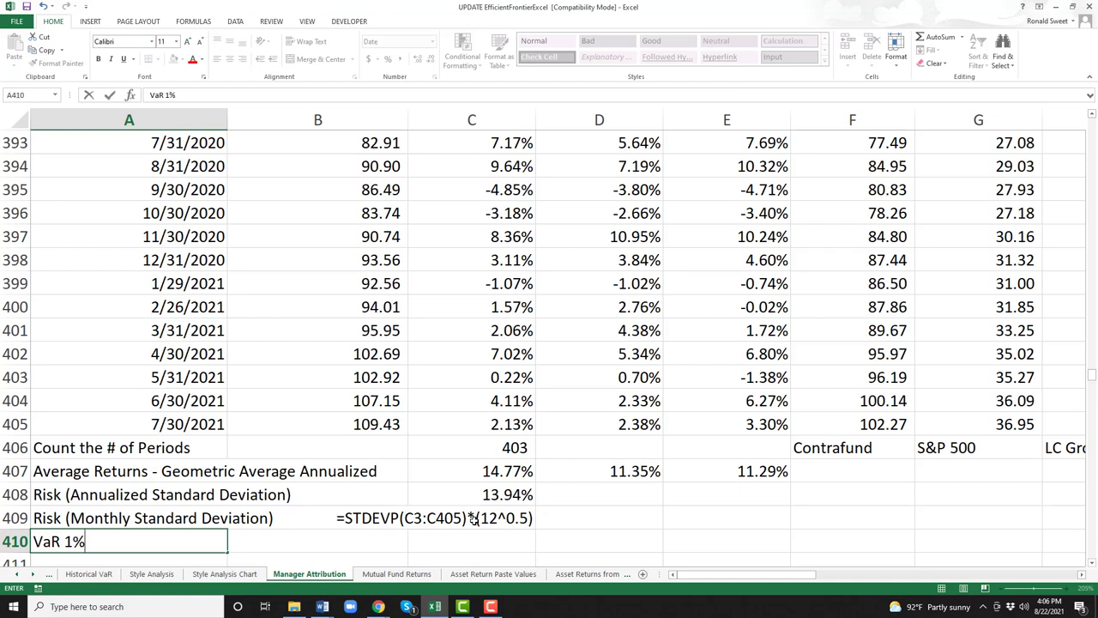
type(": Mean - 2.3")
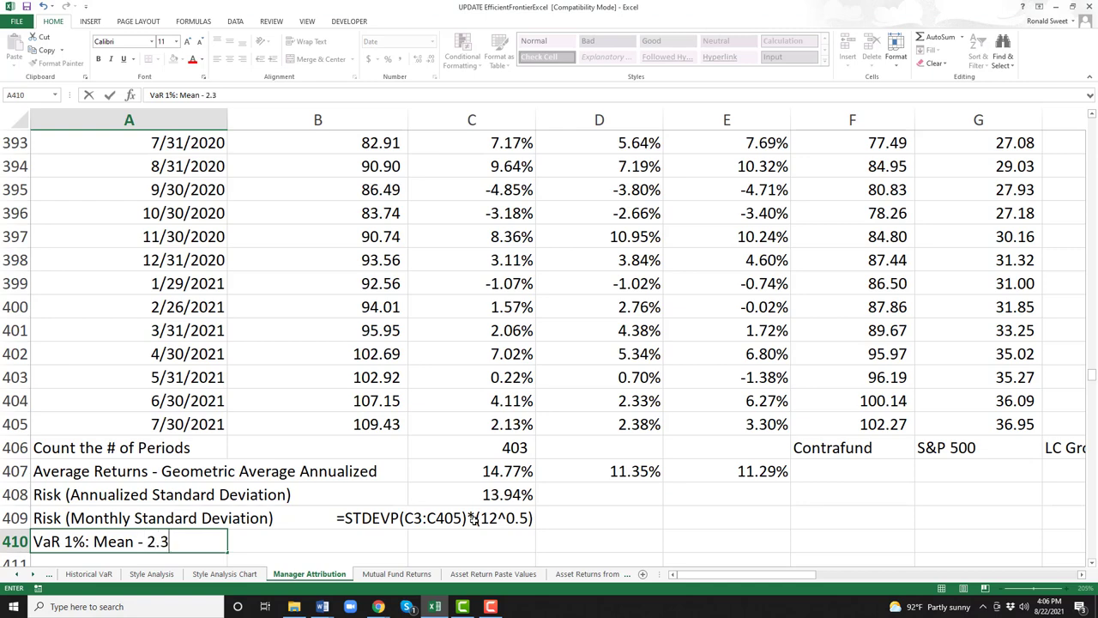
type("3 * St Dev")
key("ctrl+Return")
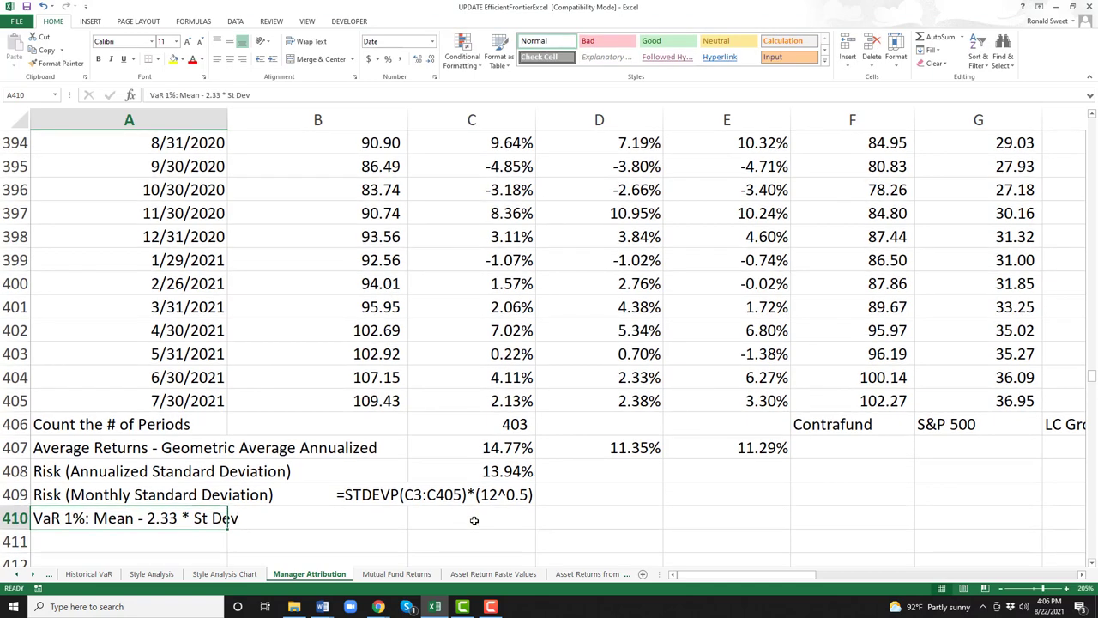
Calculate the 1% VaR for Contrafund in C410 with the formula +C407-2.33*C408.
left_click(474, 520)
type("+")
key("Up")
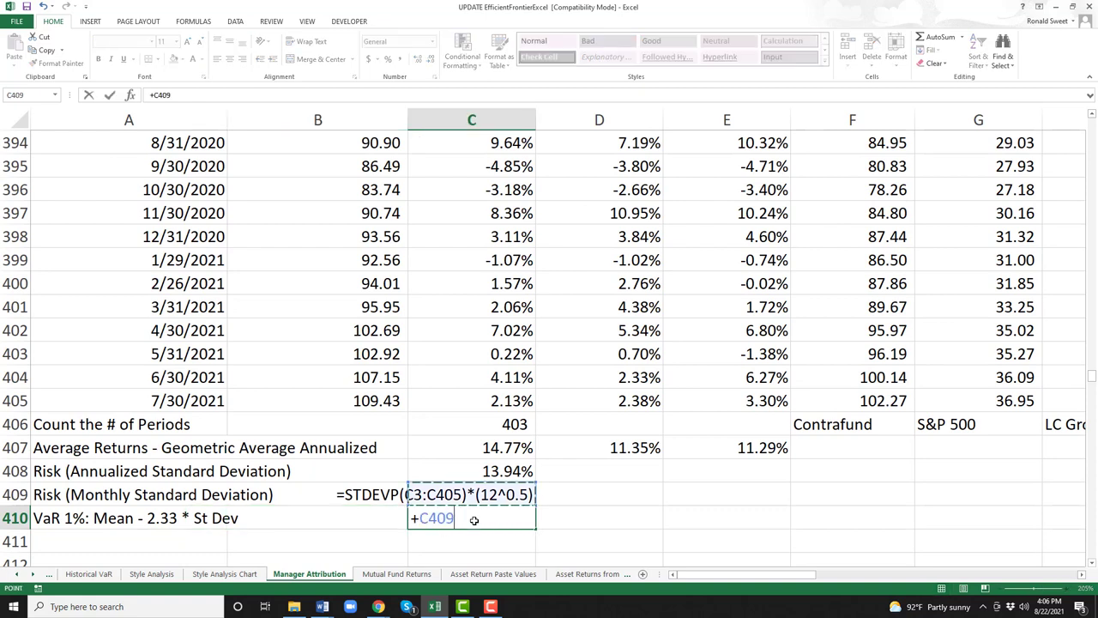
key("Up")
key("Up")
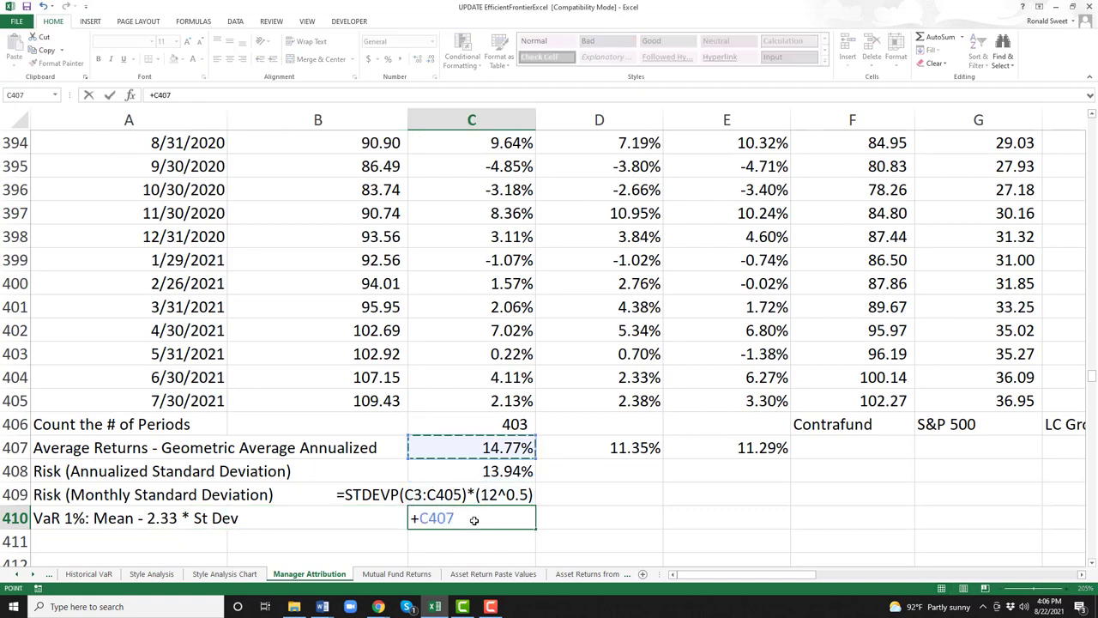
type("-2.33*")
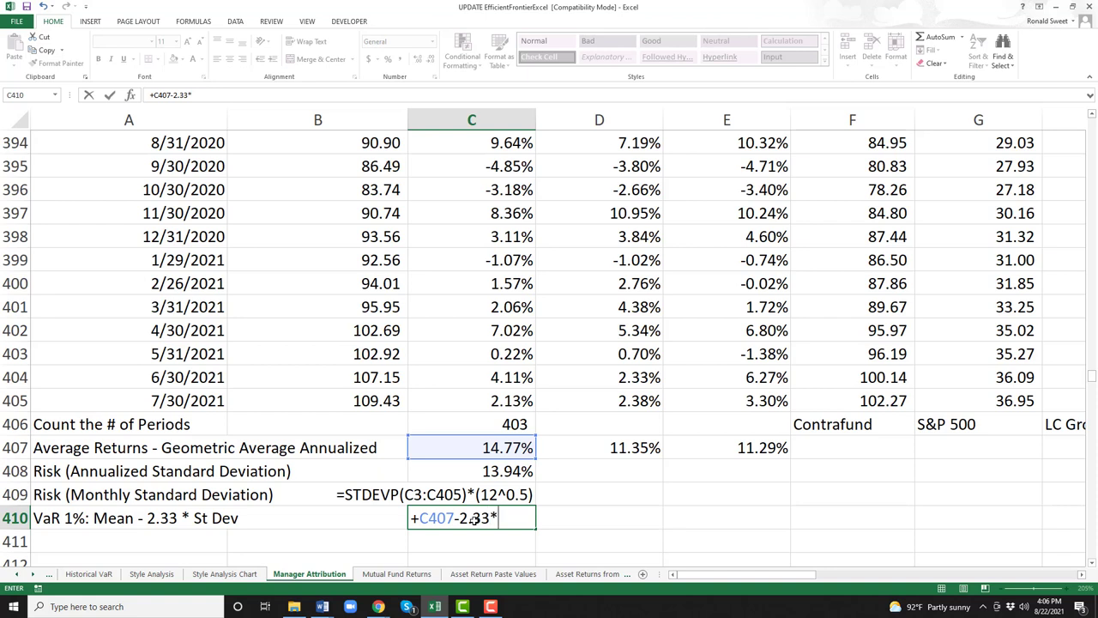
key("Up")
key("Up")
key("Return")
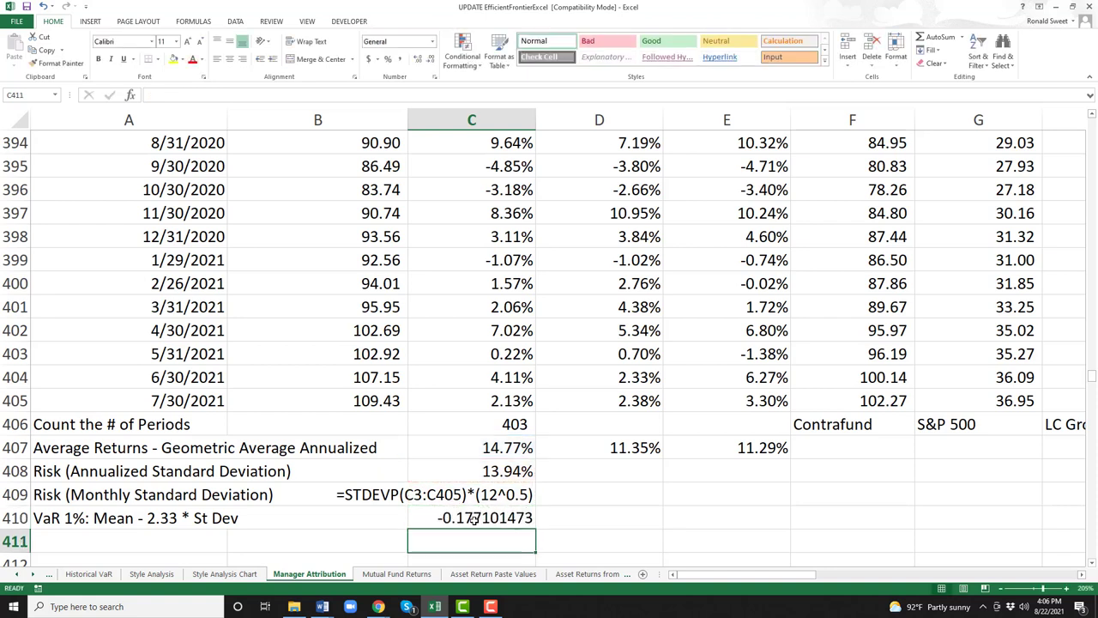
Format the VaR value in C410 as a percentage with two decimal places.
key("Up")
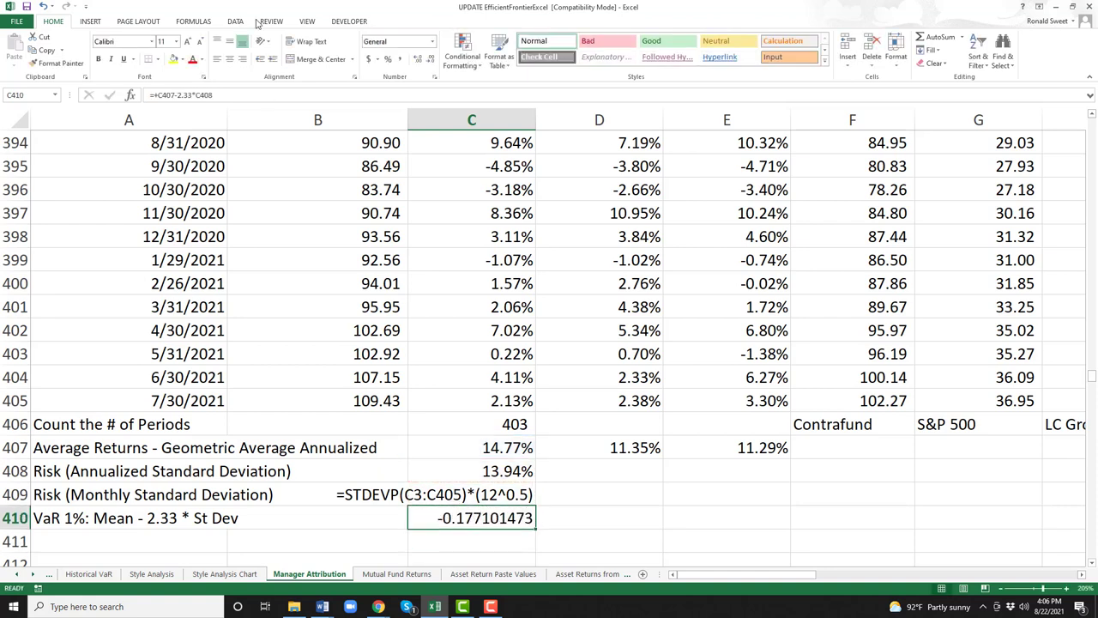
left_click(388, 60)
left_click(388, 60)
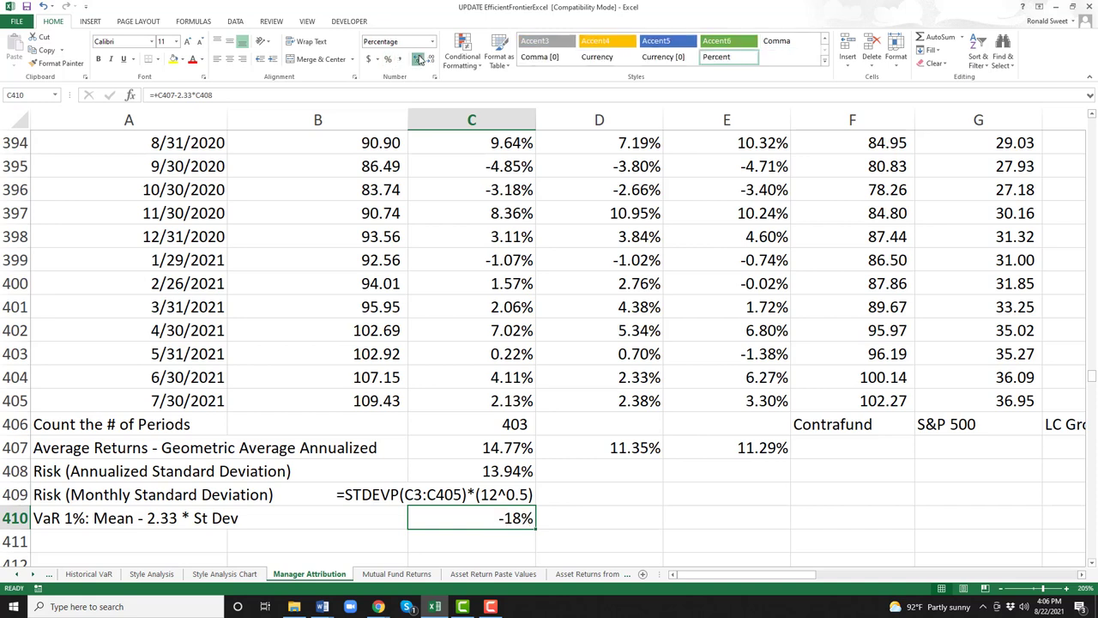
left_click(416, 58)
left_click(416, 58)
key("Left")
key("Left")
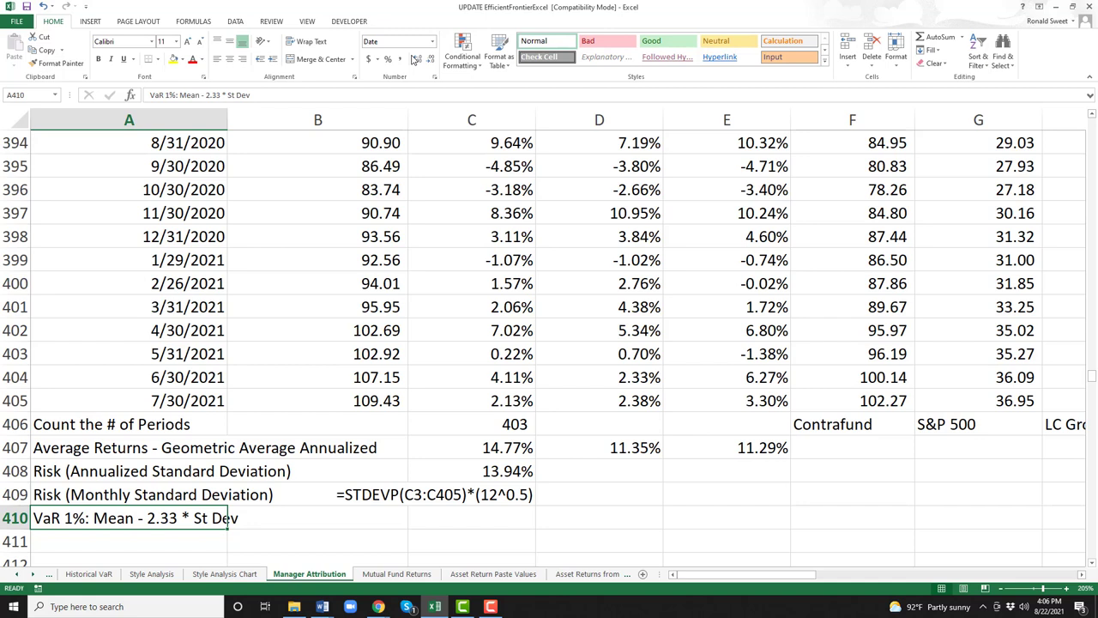
Delete the VaR value in C410 and its label in A410, and go to C409.
key("Right")
key("Right")
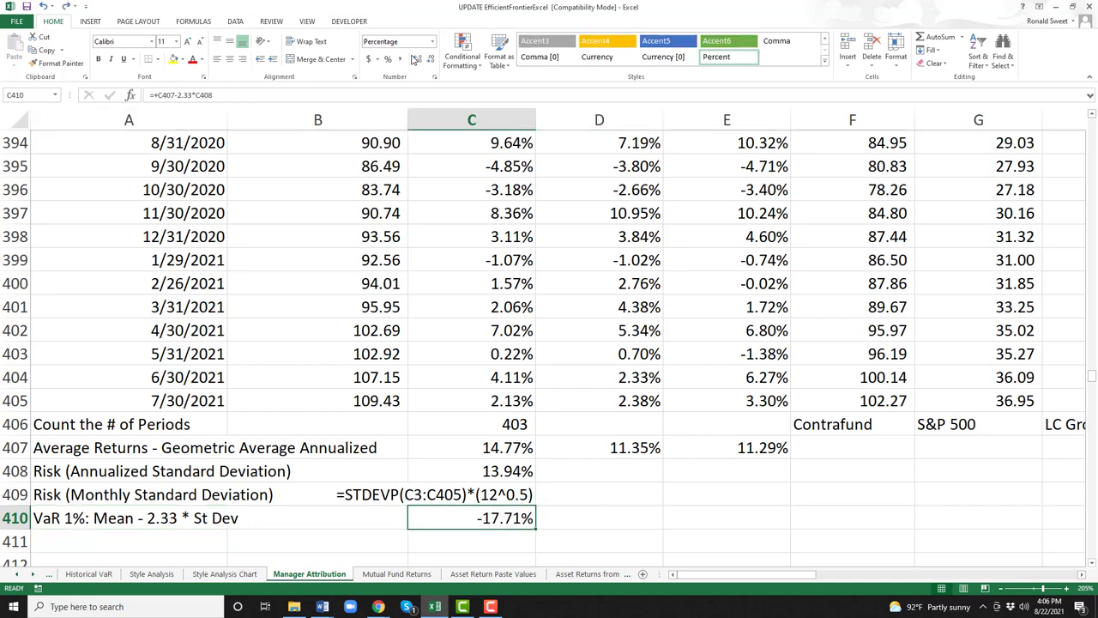
key("Delete")
key("Left")
key("Left")
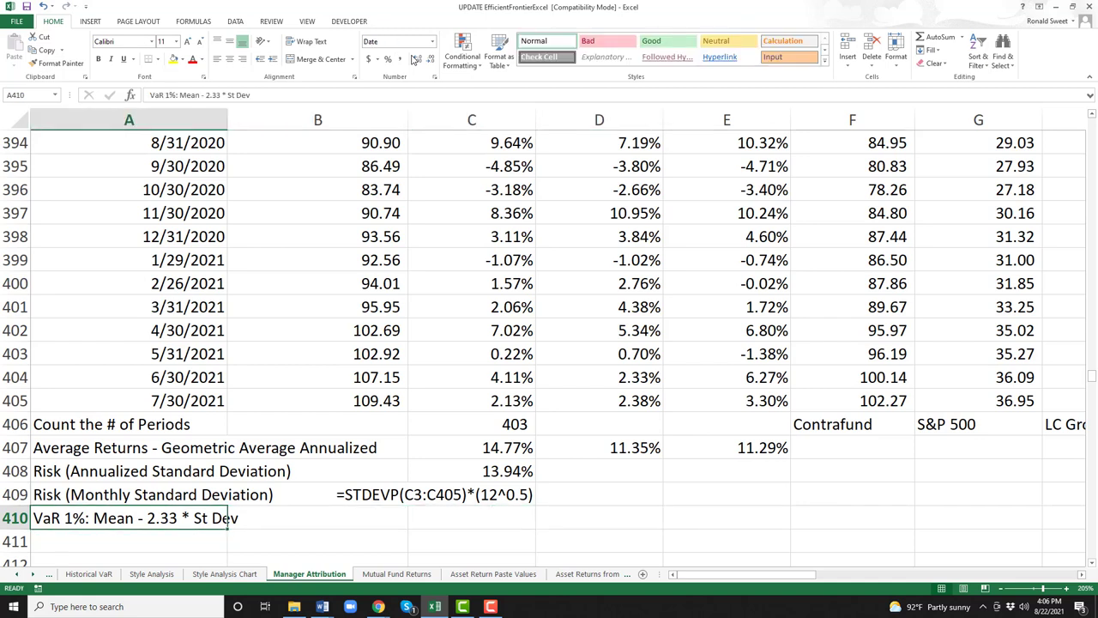
key("Delete")
key("Right")
key("Right")
key("Up")
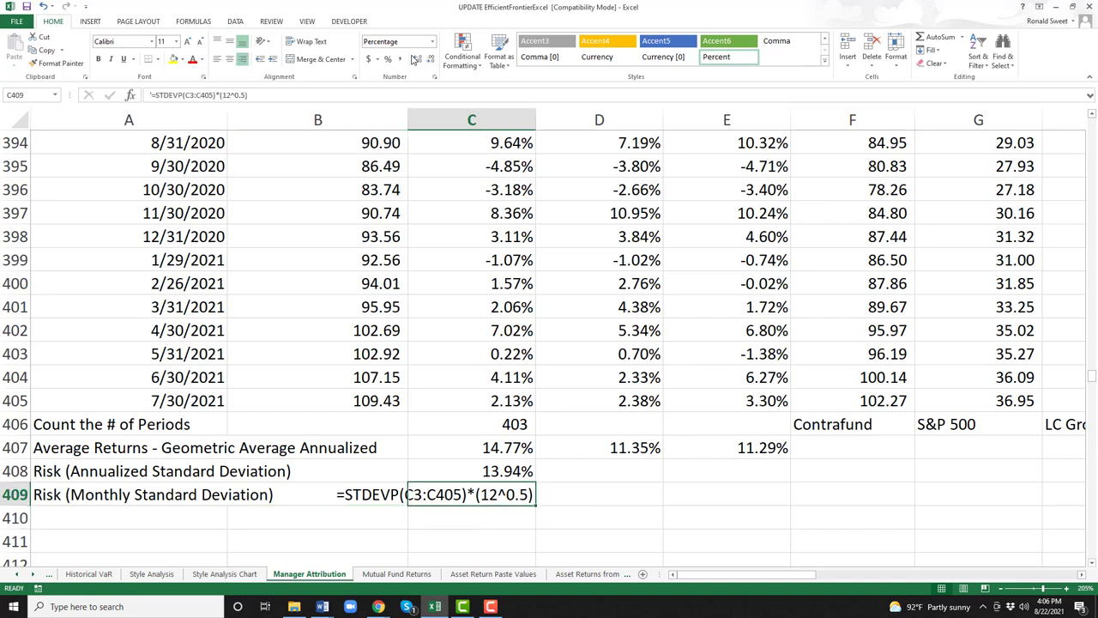
Move the formula text in C409 down to C410, and return to C409.
key("ctrl+x")
key("Down")
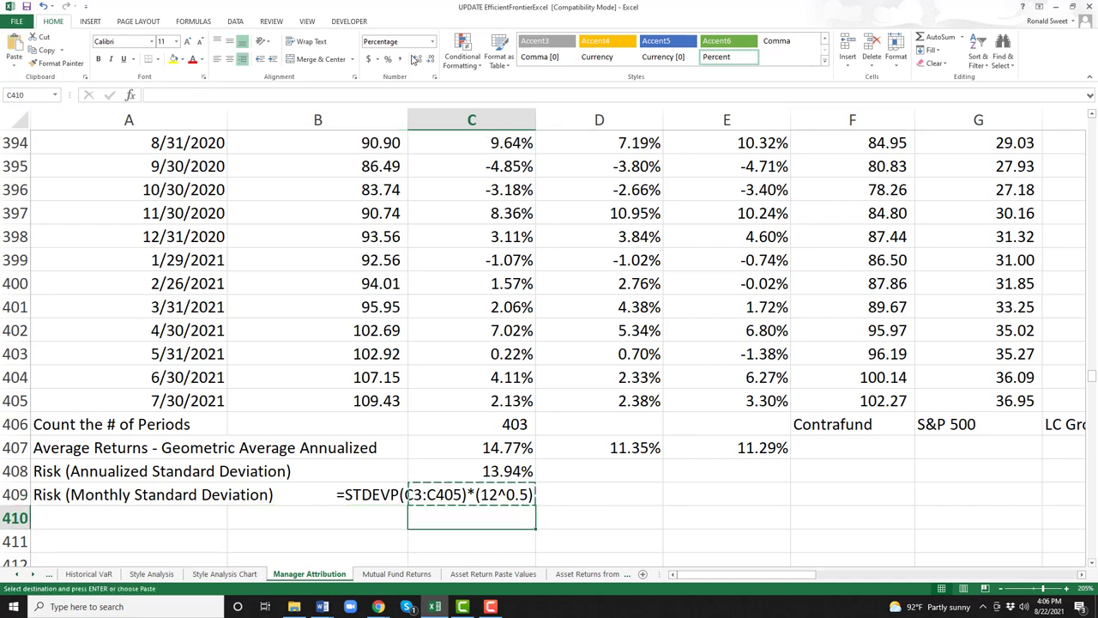
key("ctrl+v")
key("Up")
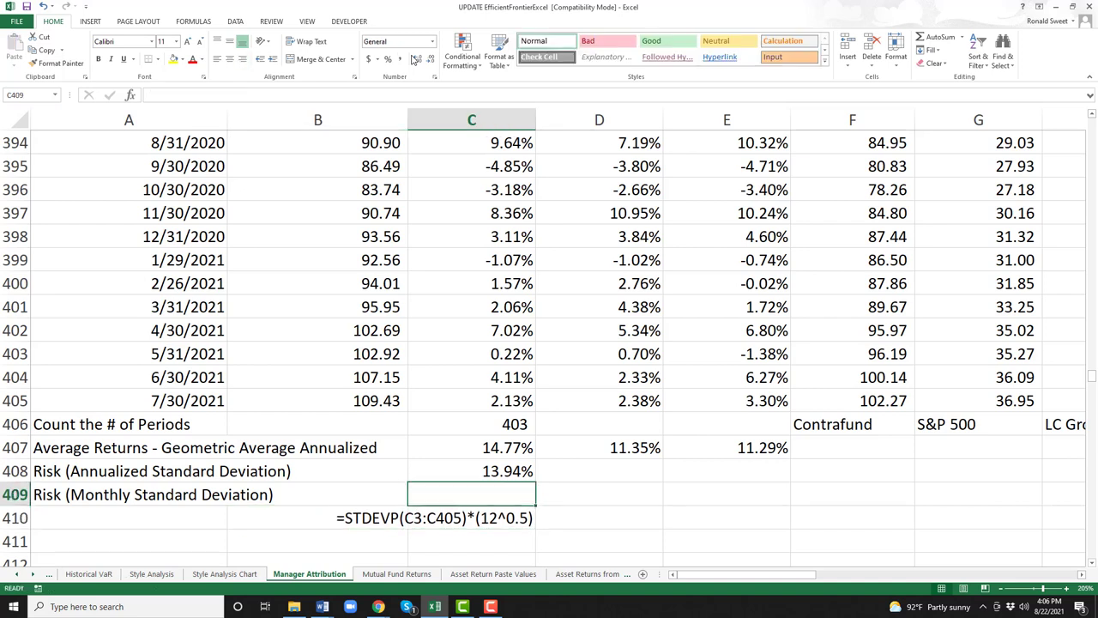
Calculate Contrafund's monthly standard deviation in C409 with the formula =STDEVP(C3:C405).
type("=std")
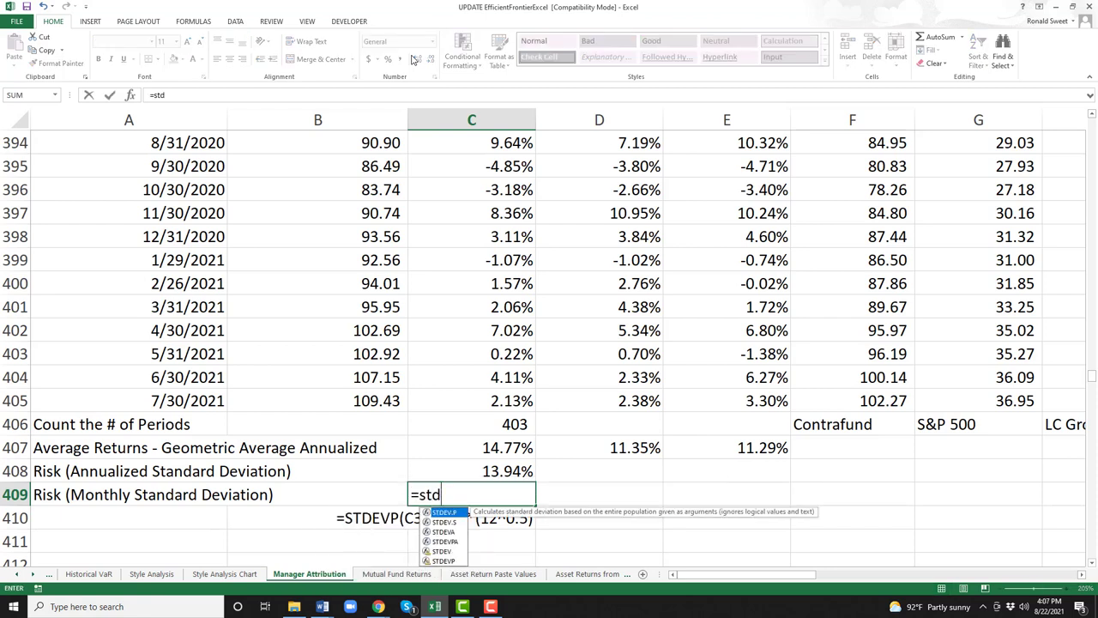
type("evp")
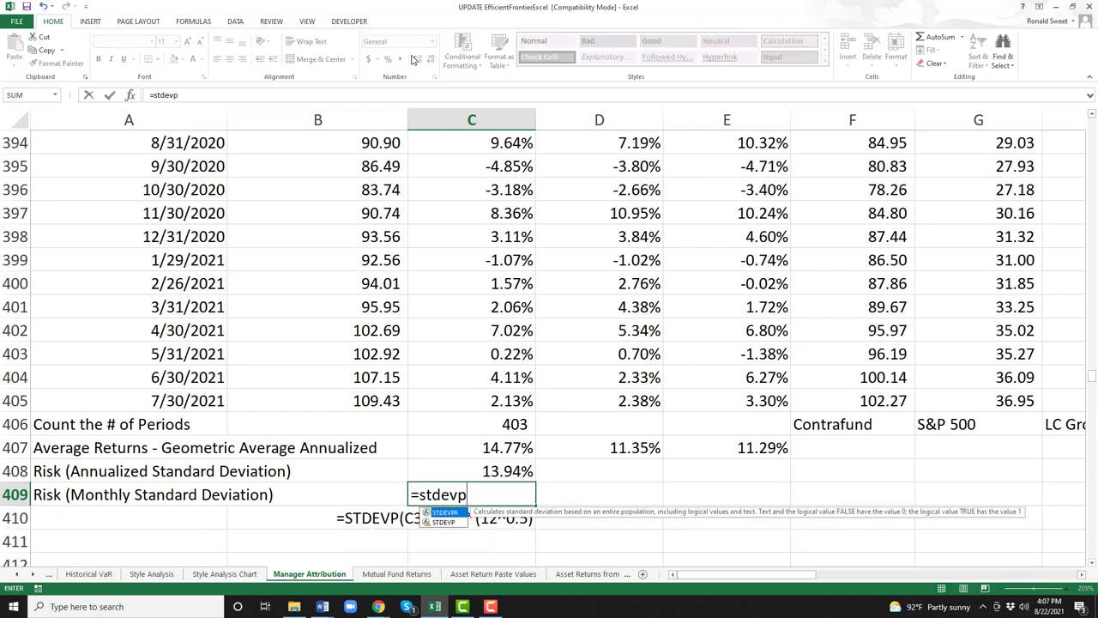
type("(")
key("Up")
key("Up")
key("Up")
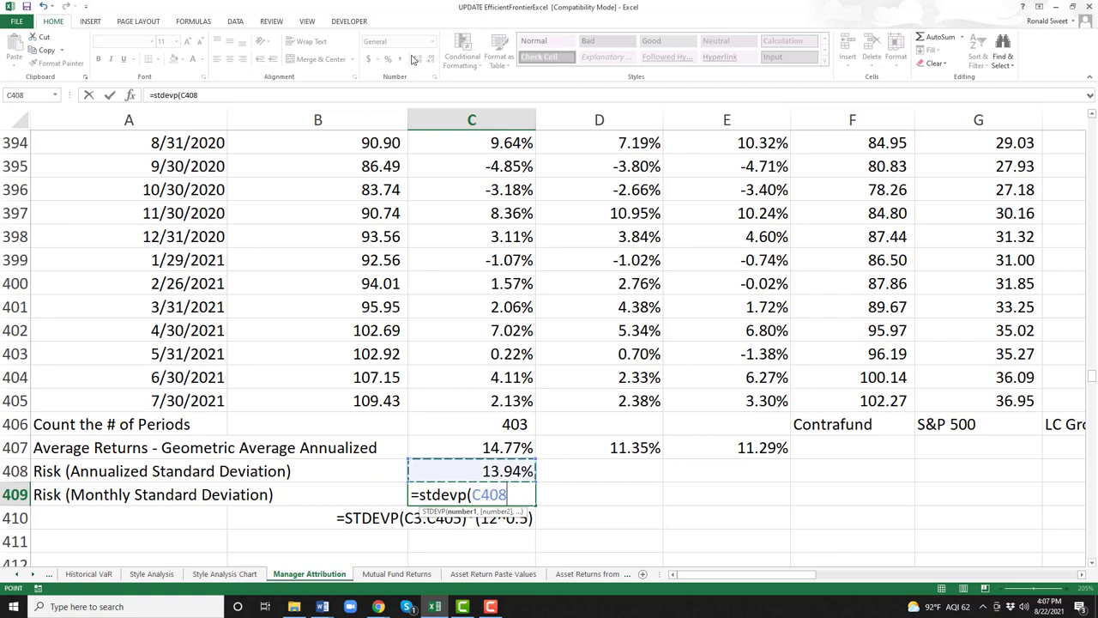
key("Up")
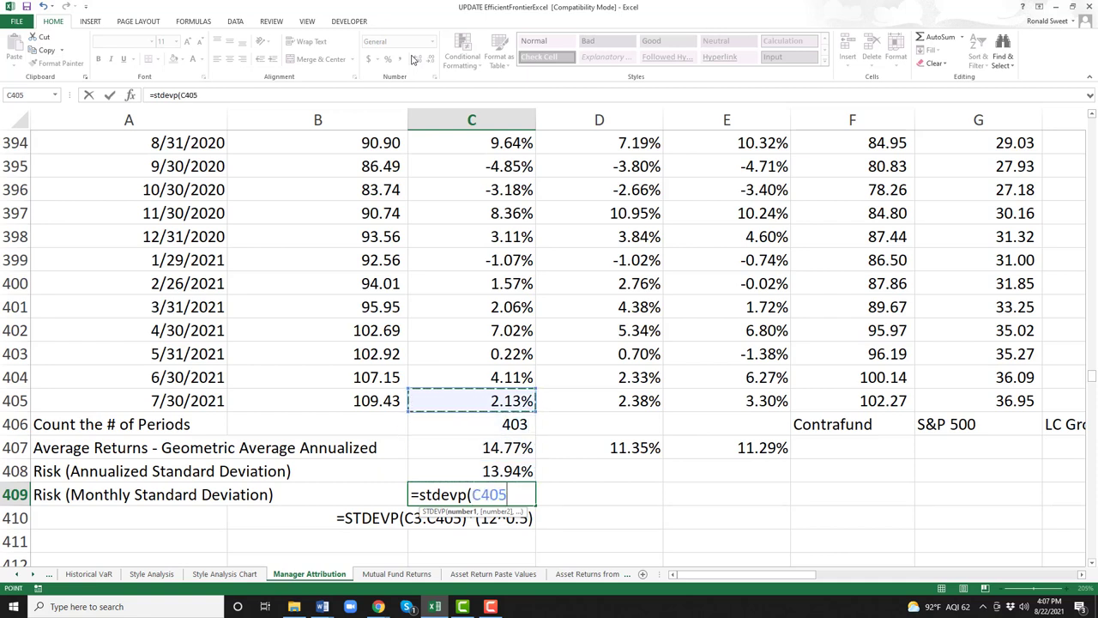
key("ctrl+shift+Up")
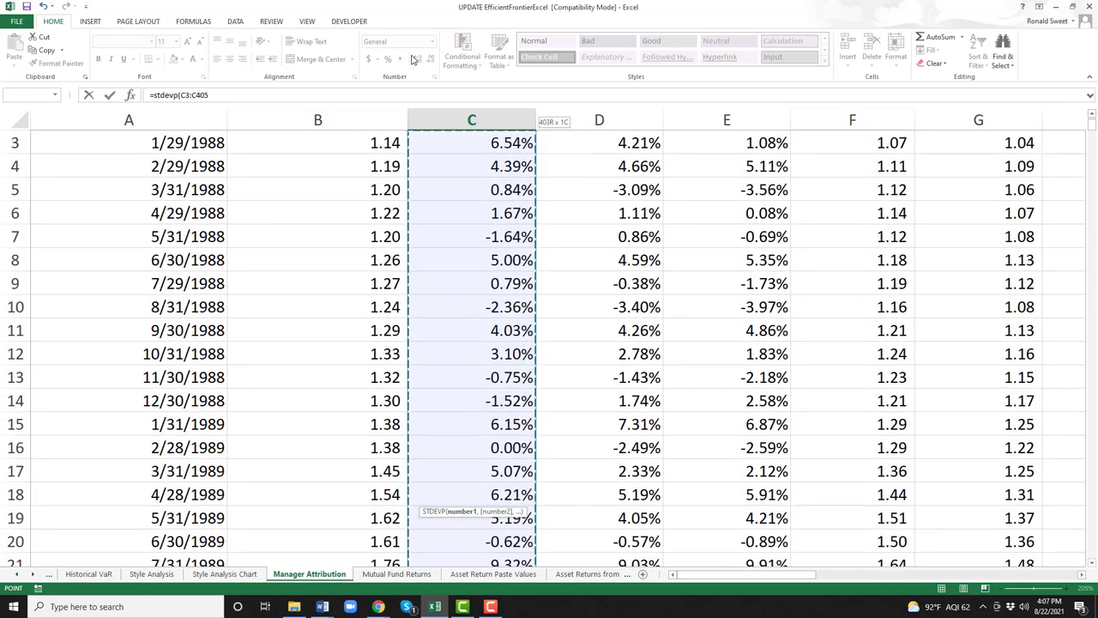
type(")")
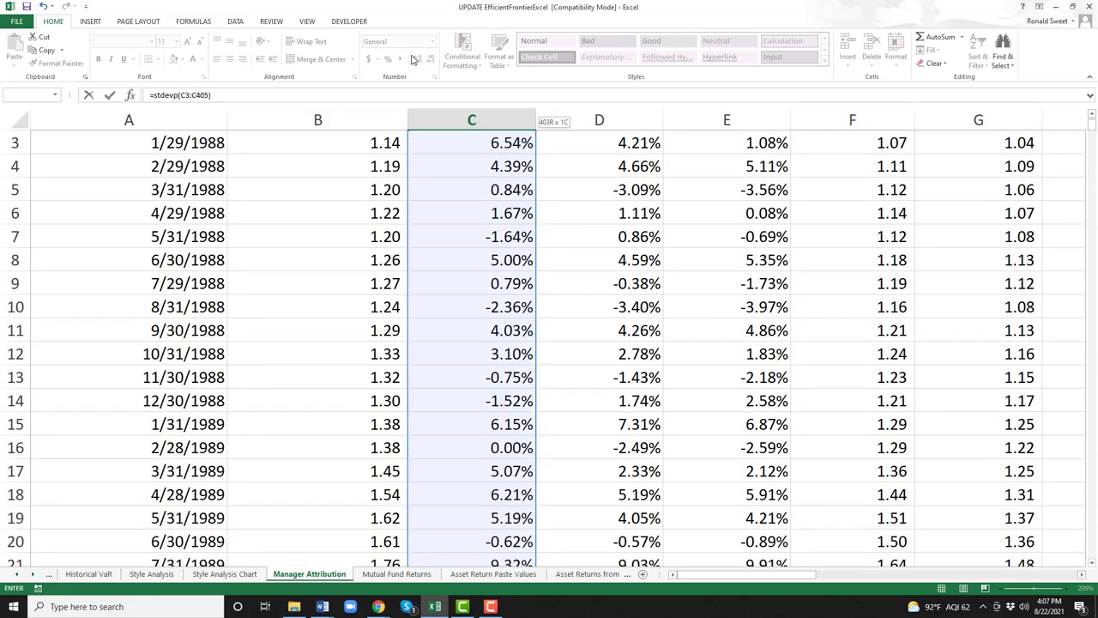
key("Return")
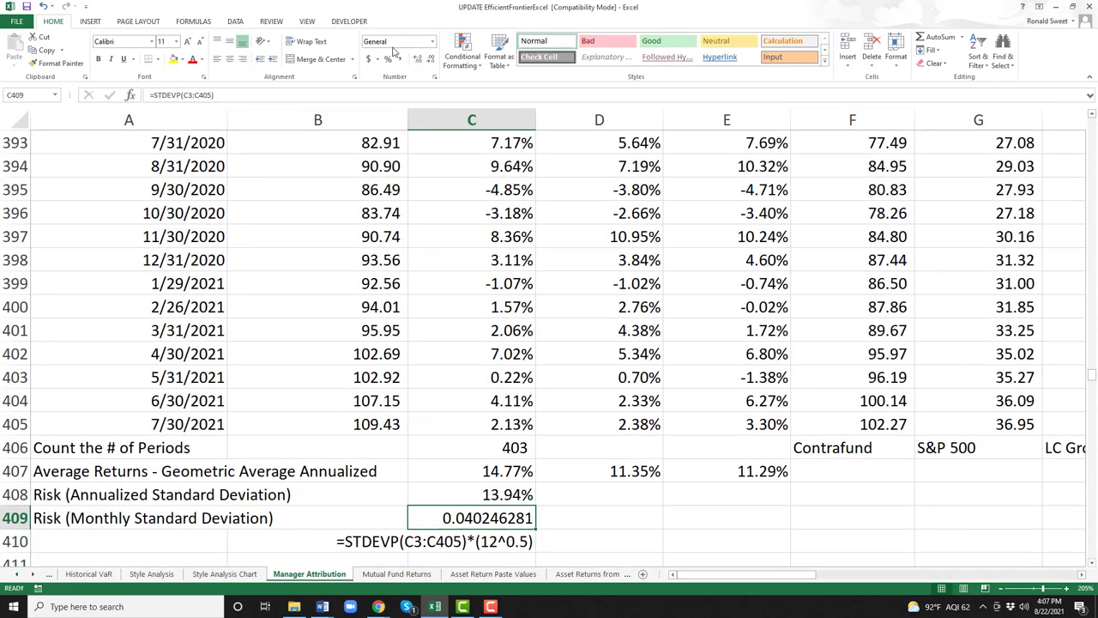
Format the monthly risk in C409 as a percentage with two decimal places.
left_click(389, 59)
left_click(417, 59)
left_click(417, 58)
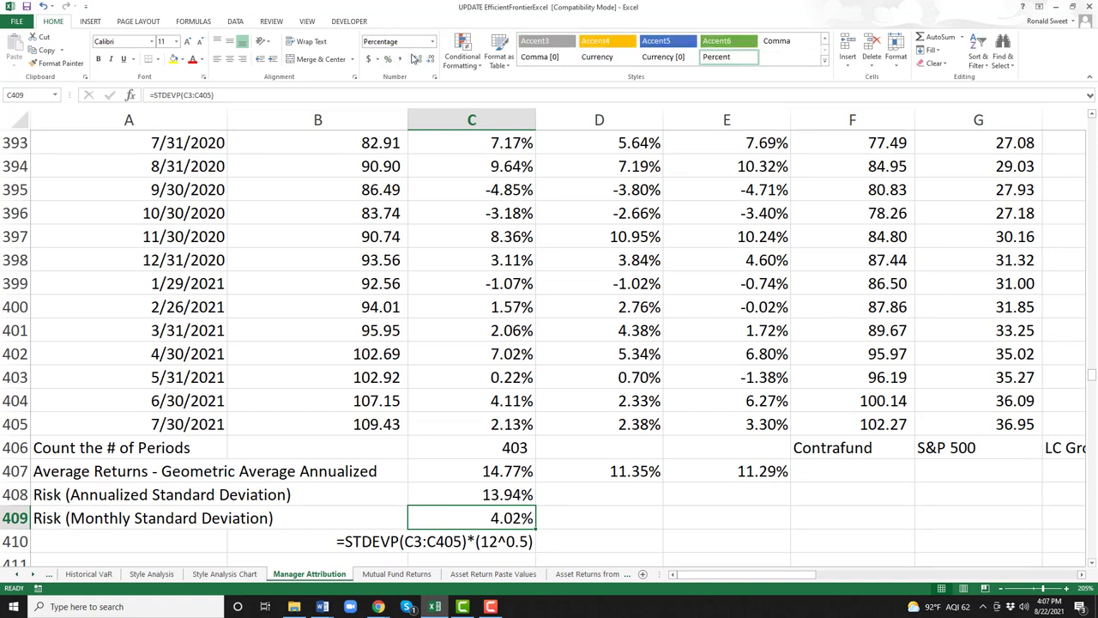
Delete the leftover formula text in C410.
key("Down")
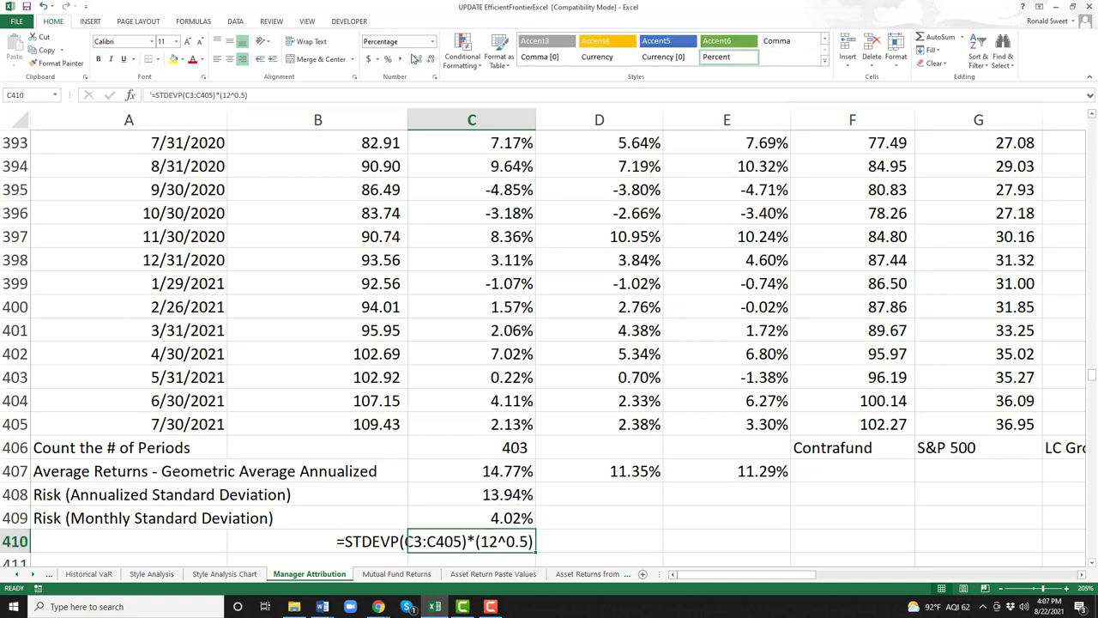
key("Delete")
key("Left")
key("Left")
key("Down")
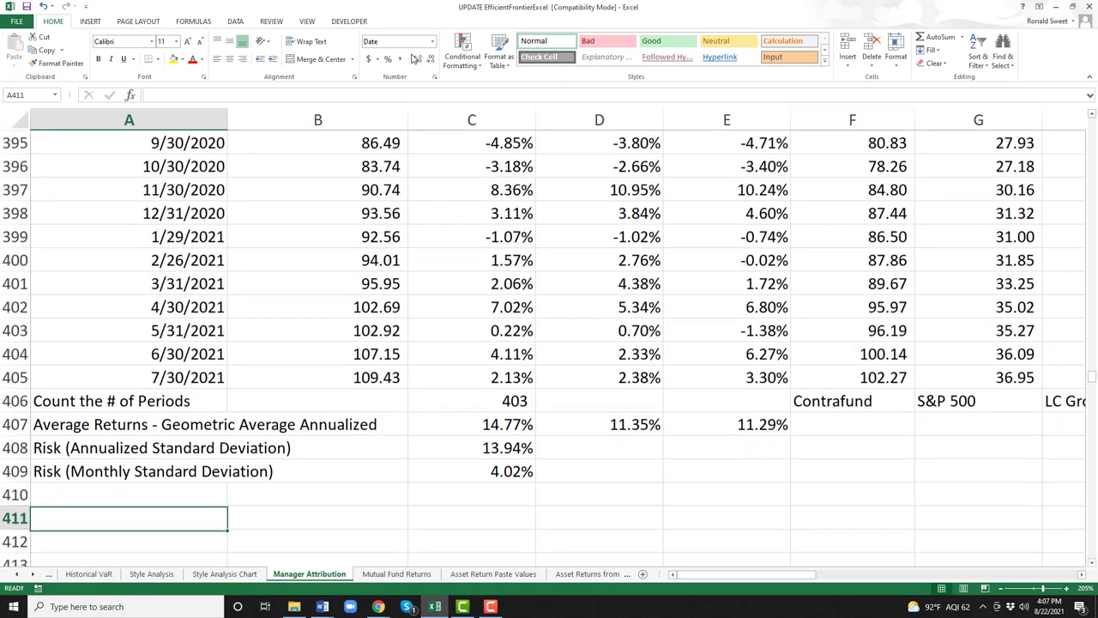
Turn the period-count formula in C406 into the visible text =COUNTA(C3:C405) with a leading apostrophe.
key("Up")
key("Right")
key("Right")
key("Right")
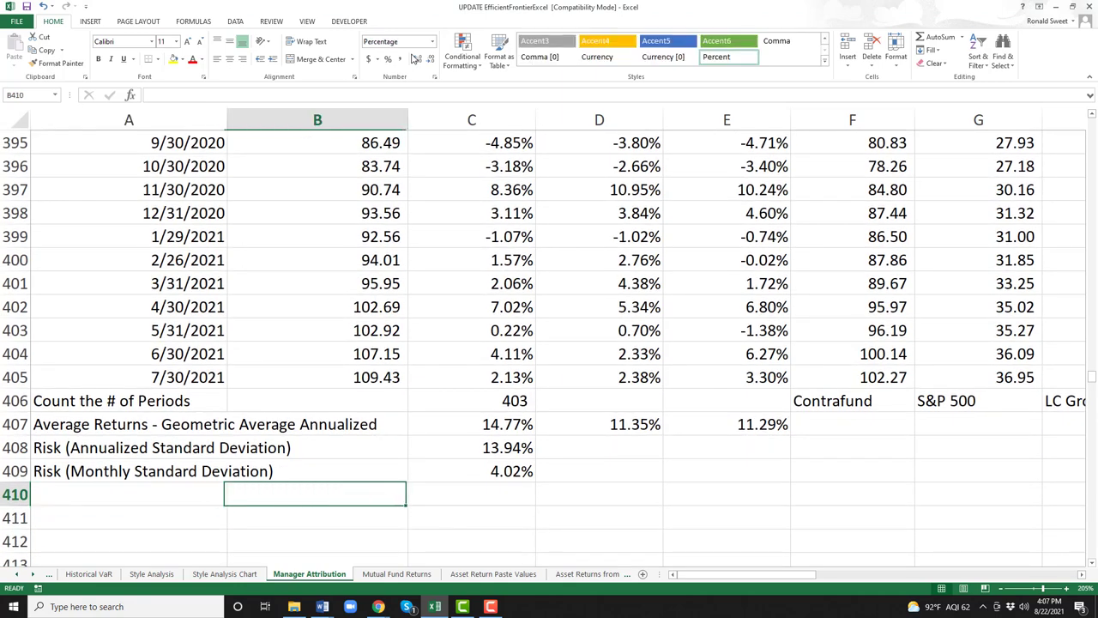
key("Up")
key("Up")
key("Up")
key("Left")
key("Up")
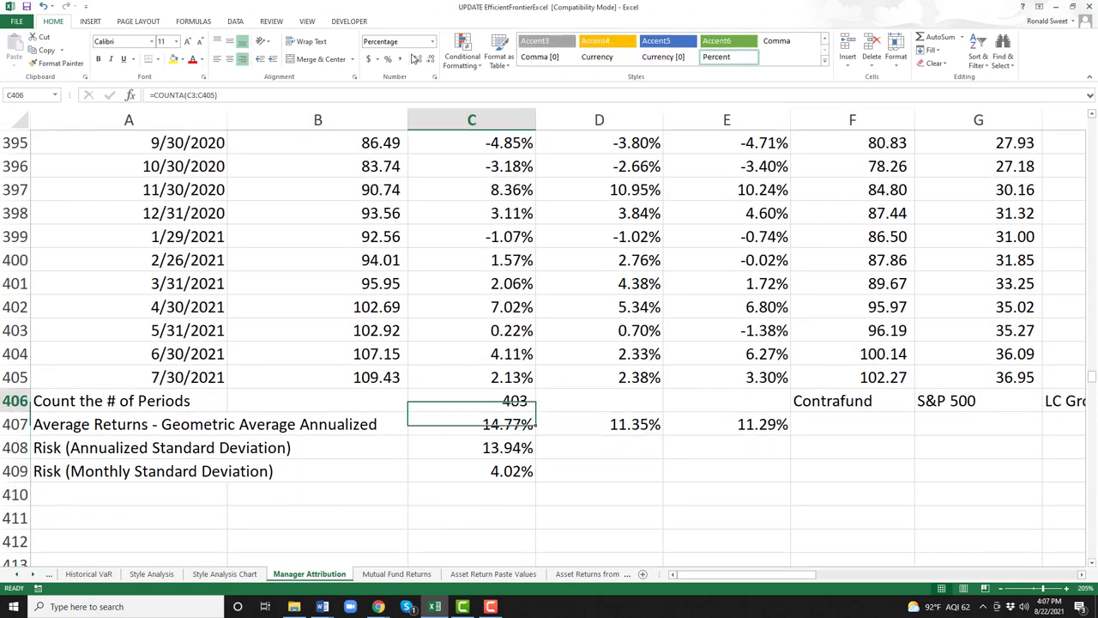
key("F2")
key("Home")
type("'")
key("Return")
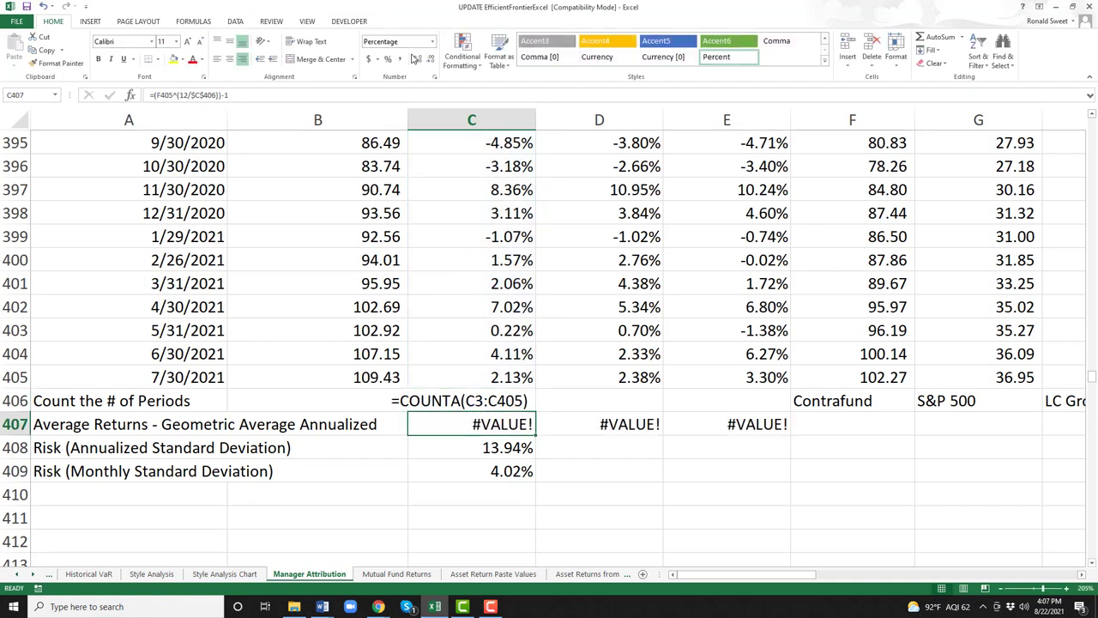
Copy the COUNTA formula text from C406 to C410.
key("Up")
key("ctrl+c")
key("Down")
key("Down")
key("Down")
key("Down")
key("Up")
key("Up")
key("Up")
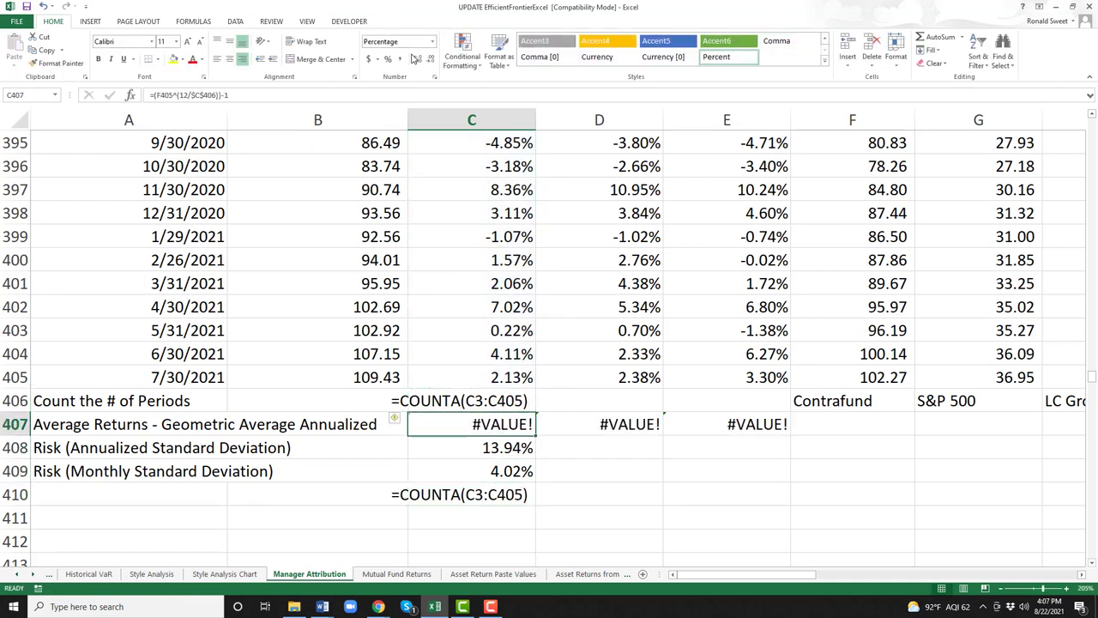
Remove the apostrophe in C406 so that it is a live COUNTA formula again.
key("Up")
key("F2")
key("Return")
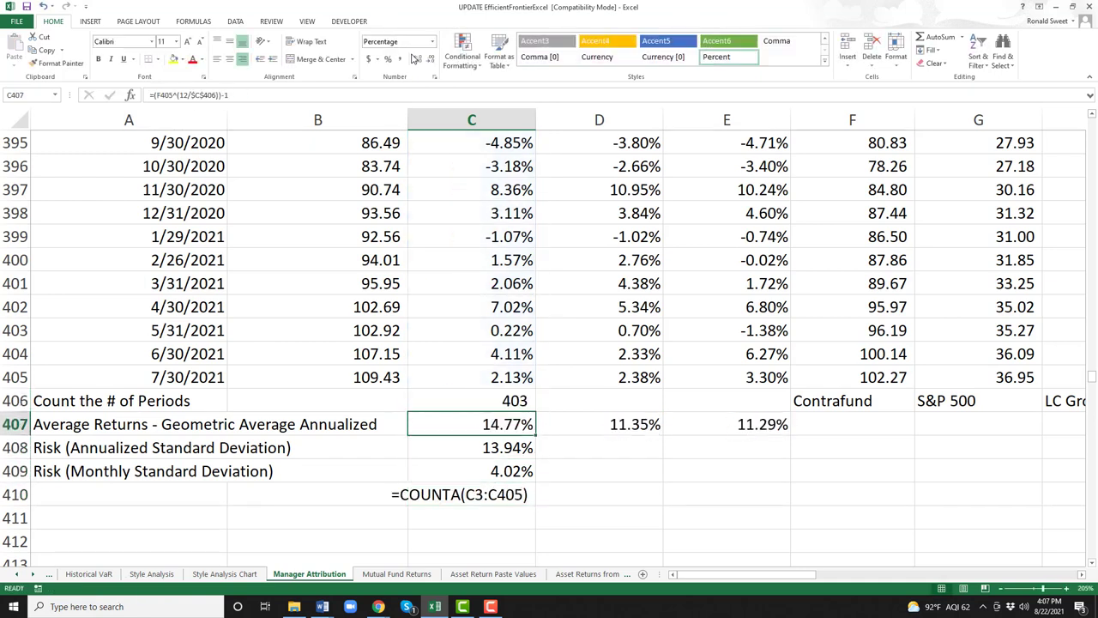
Turn the geometric average formula in C407 into text with a leading apostrophe and copy that text to C411.
key("F2")
key("Home")
type("'")
key("Return")
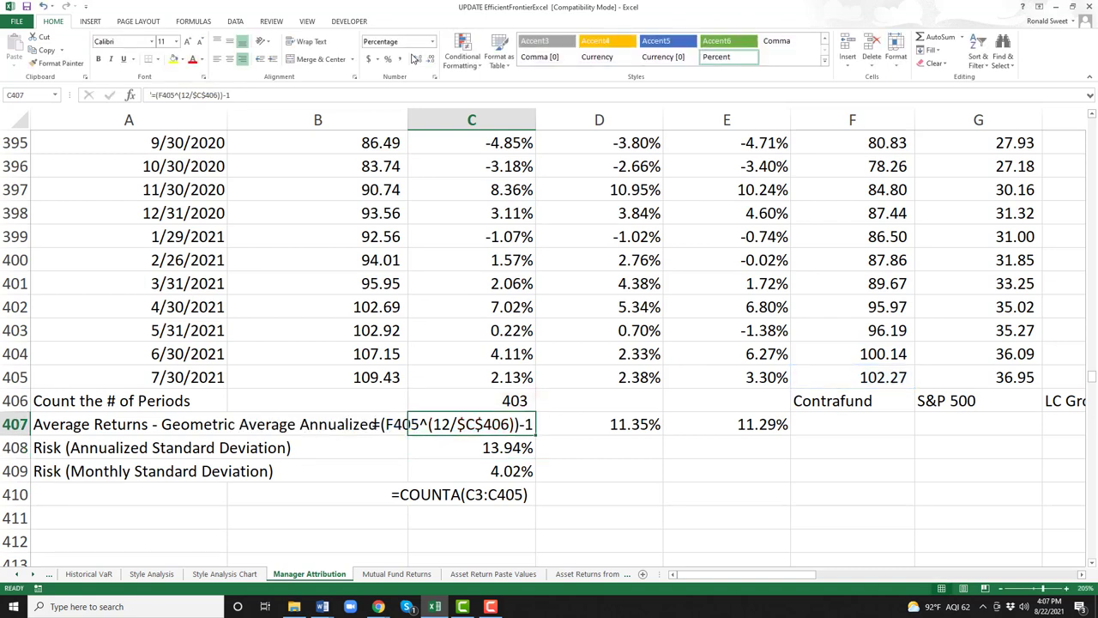
key("Down")
key("Down")
key("Down")
key("ctrl+v")
Remove the apostrophe in C407 so that the geometric average formula calculates again.
key("Up")
key("Up")
key("Up")
key("Up")
key("F2")
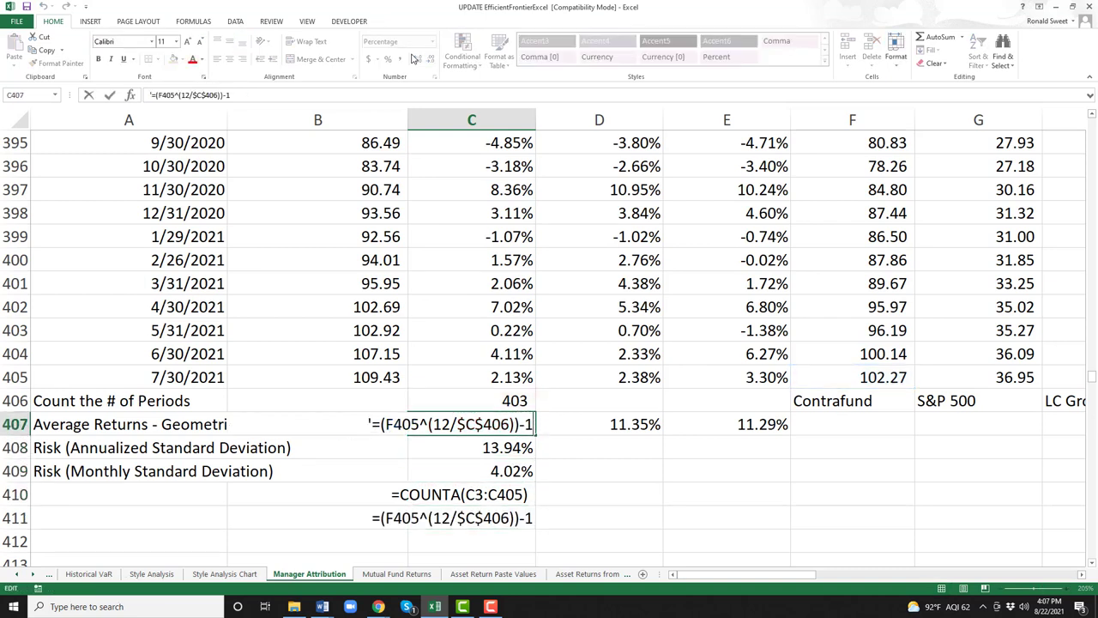
key("Home")
key("Delete")
key("Return")
Turn the annualized standard deviation formula in C408 into text with a leading apostrophe and copy that text to C412.
key("F2")
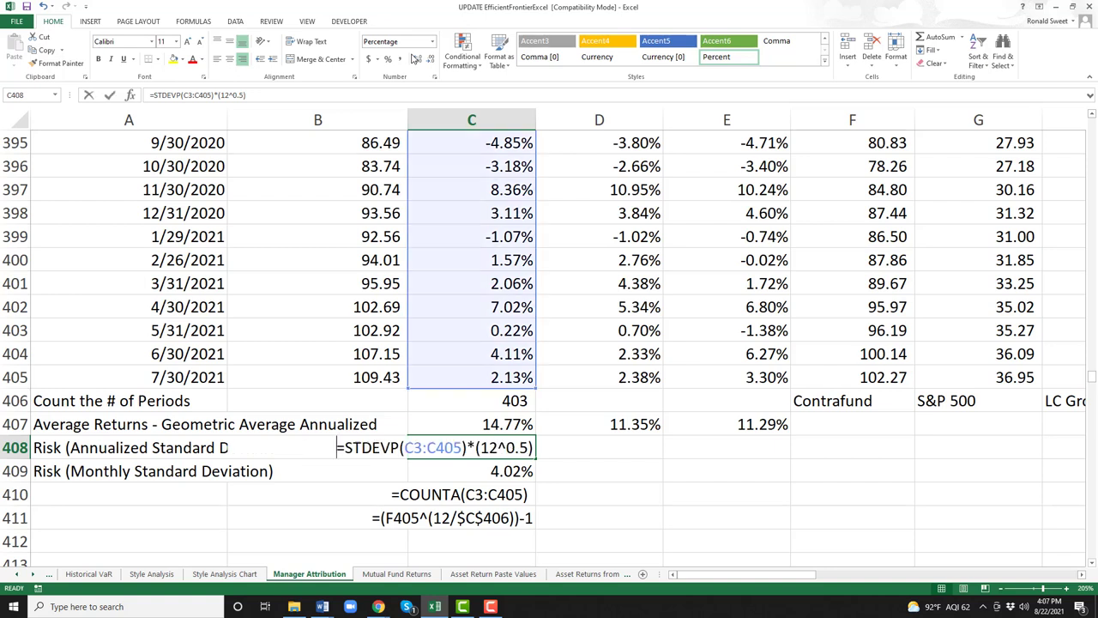
key("Home")
type("'")
key("Return")
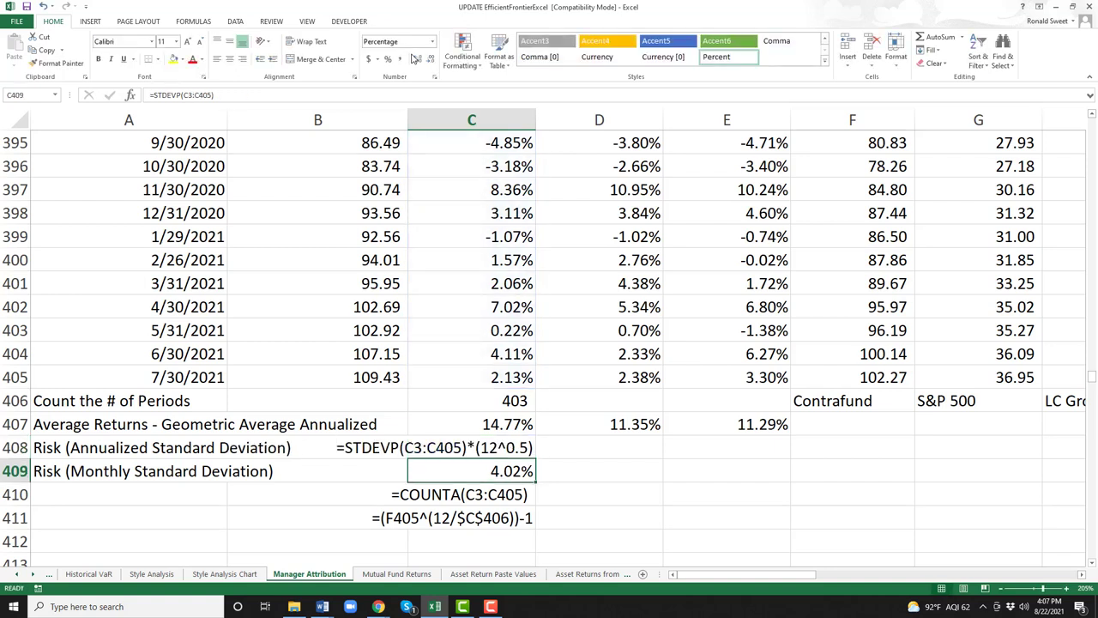
key("Up")
key("ctrl+c")
key("Down")
key("Down")
key("Down")
key("Down")
key("ctrl+v")
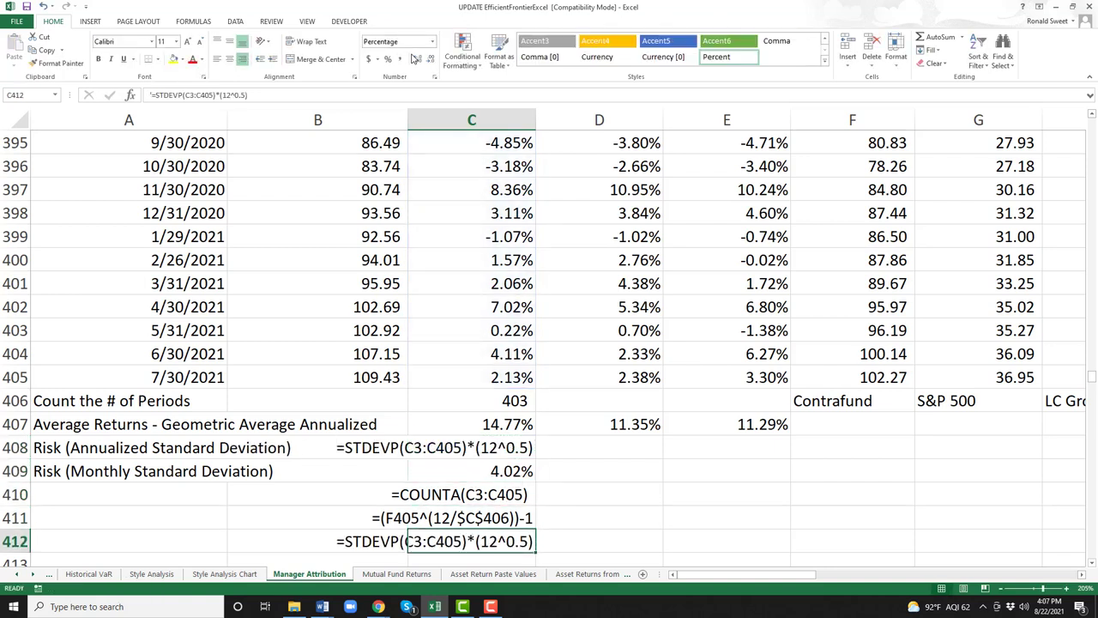
Remove the apostrophe in C408 so that the annualized standard deviation formula calculates again.
key("Up")
key("Up")
key("Up")
key("Up")
key("F2")
key("Home")
key("Delete")
key("Return")
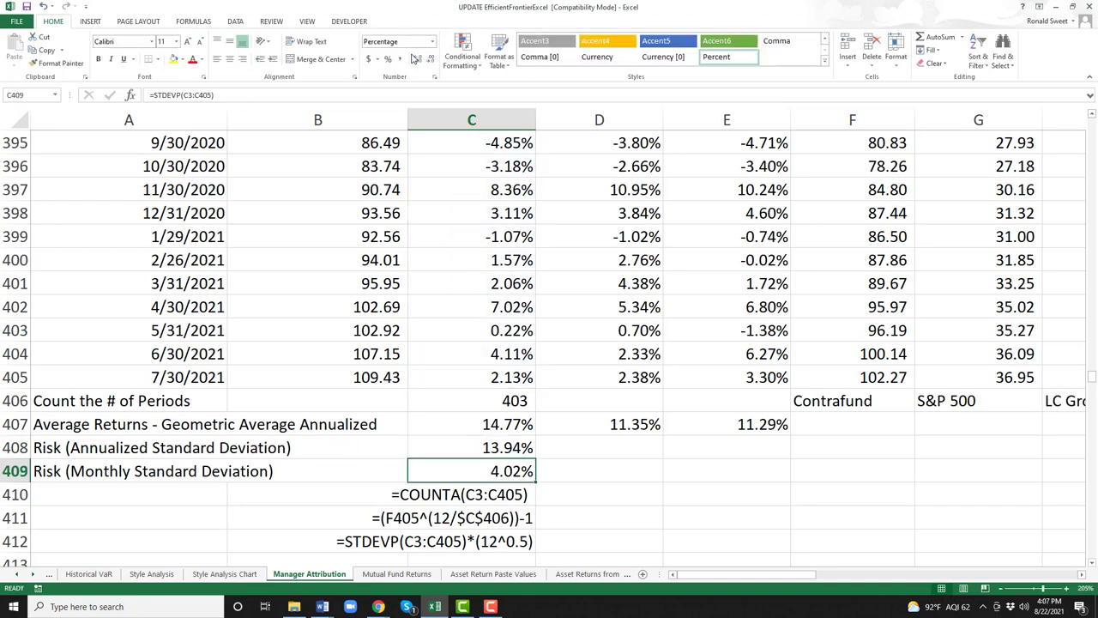
Turn the monthly standard deviation formula in C409 into text with a leading apostrophe and copy that text to C413.
key("F2")
key("Home")
type("'")
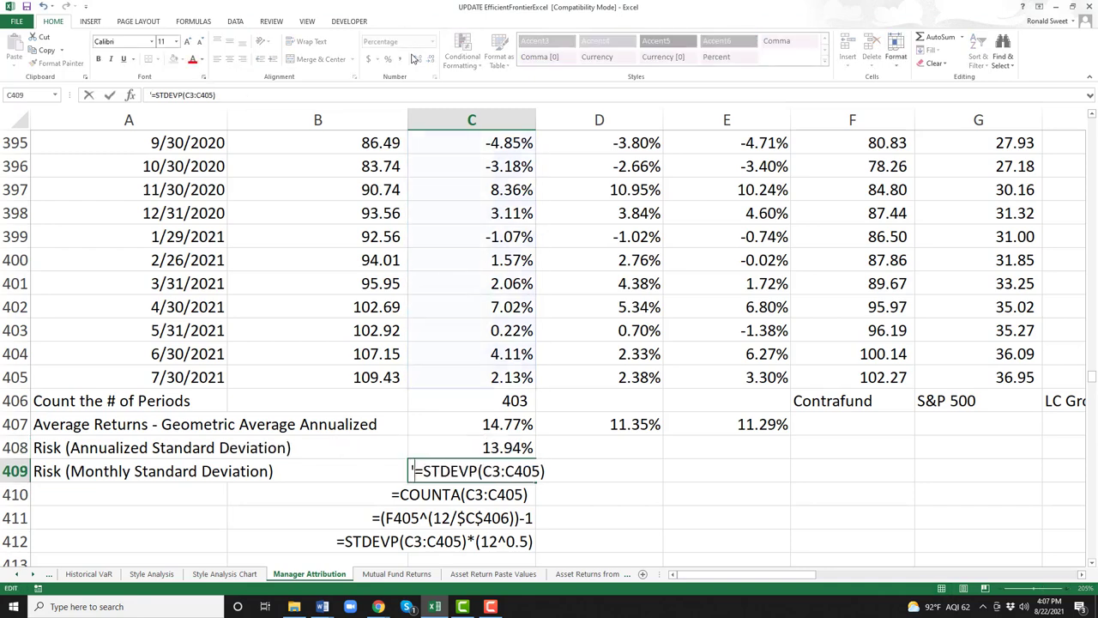
key("Return")
key("Up")
key("ctrl+c")
key("Down")
key("Down")
key("Down")
key("Down")
key("Return")
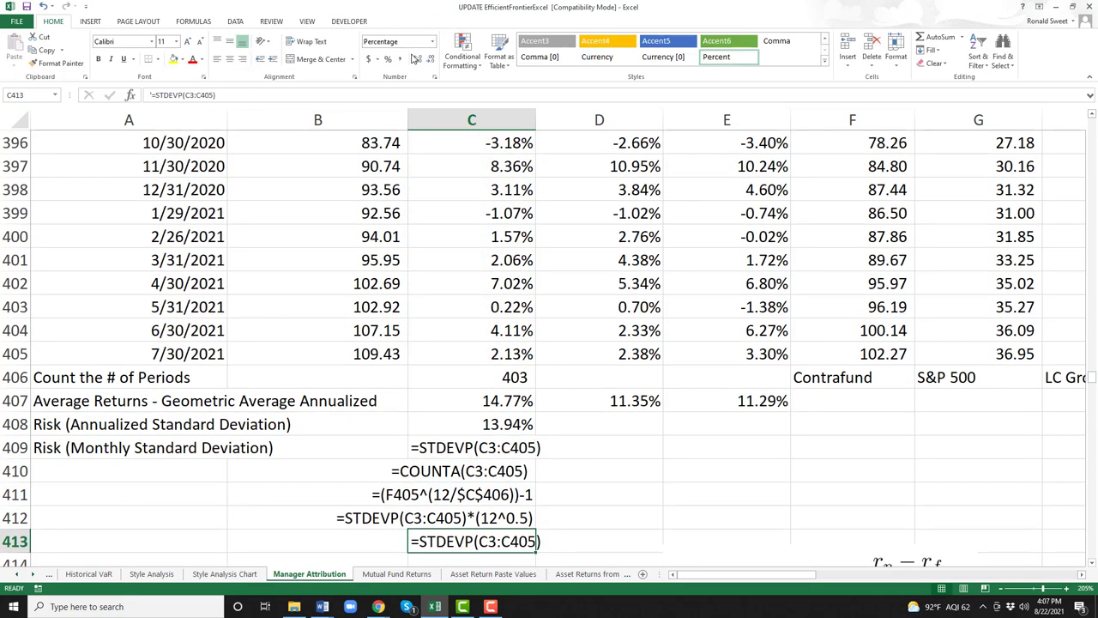
Remove the apostrophe in C409 so that the monthly standard deviation formula calculates again.
key("Up")
key("Up")
key("Up")
key("Up")
key("F2")
key("Home")
key("Delete")
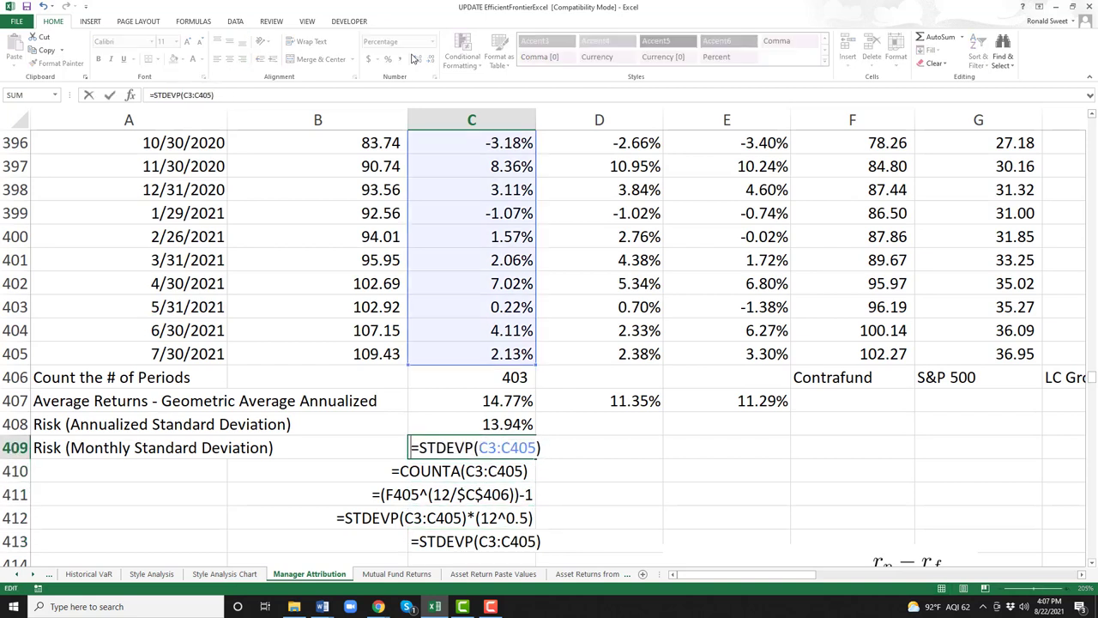
key("Return")
Delete the Treynor ratio formula picture below the calculations.
key("Down")
key("Down")
key("Down")
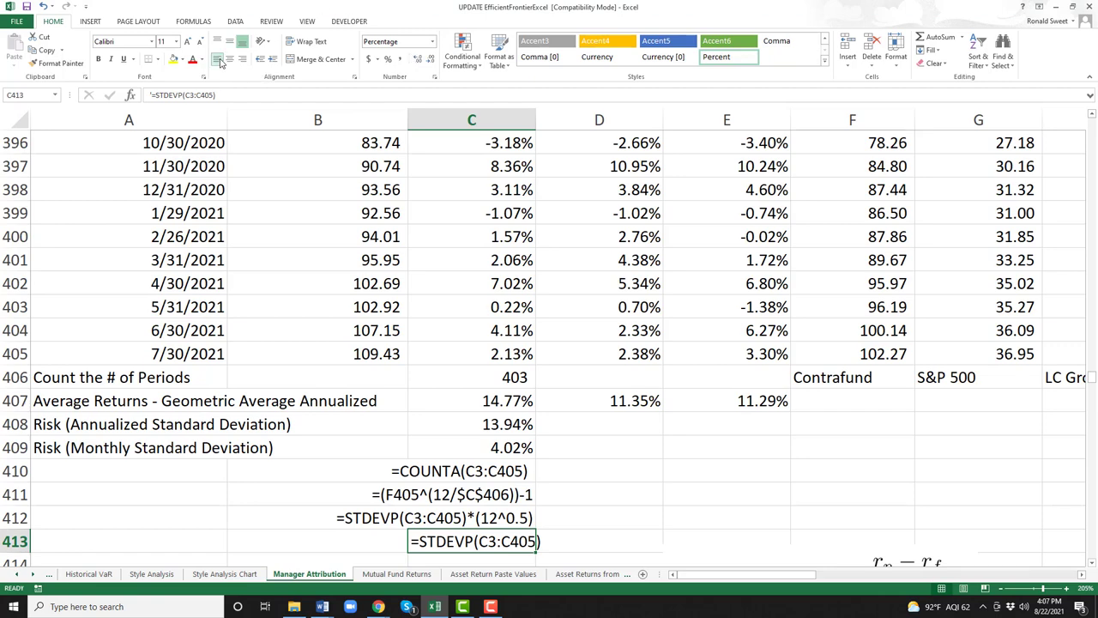
scroll(642, 476, "down", 2)
key("Up")
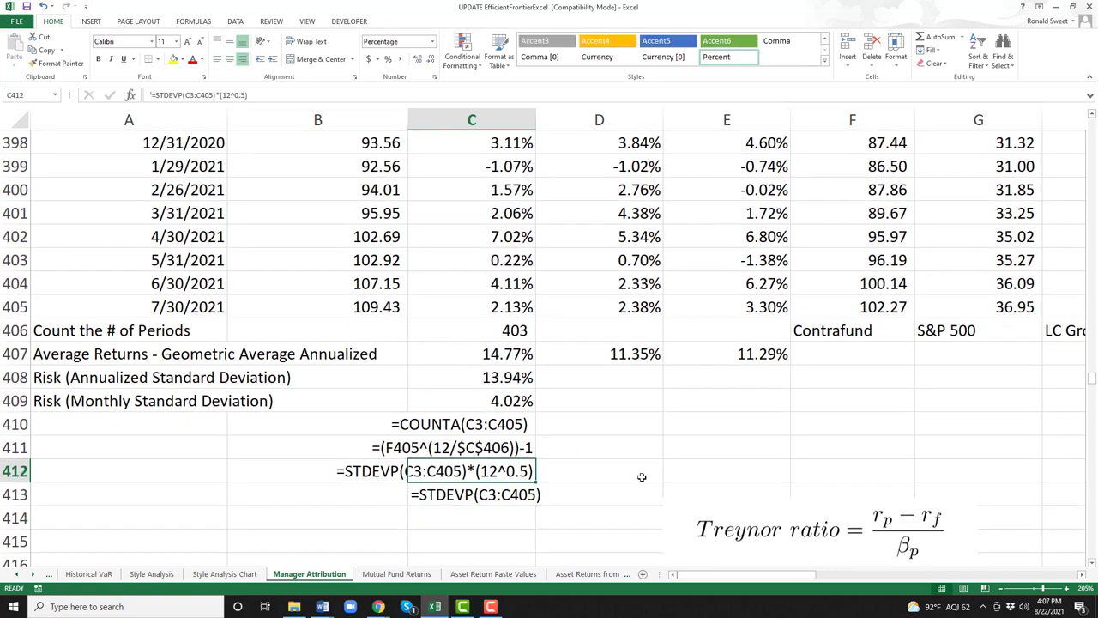
left_click(689, 514)
key("Delete")
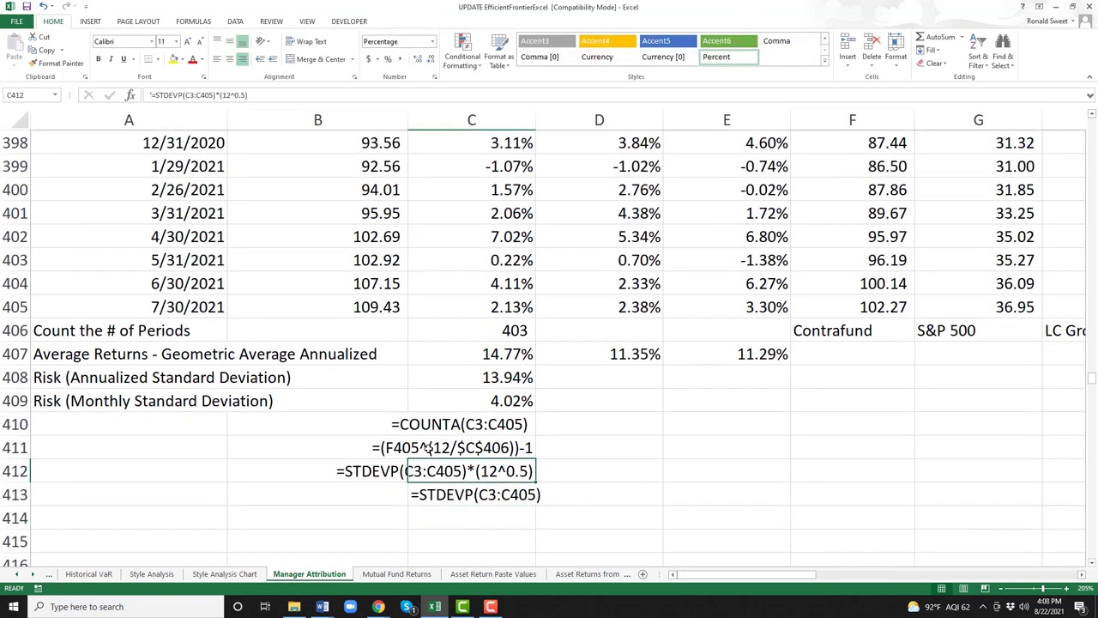
Review the formula texts in C410:C413 and the matching calculated cells C406:C409.
left_click(427, 424)
left_click(426, 448)
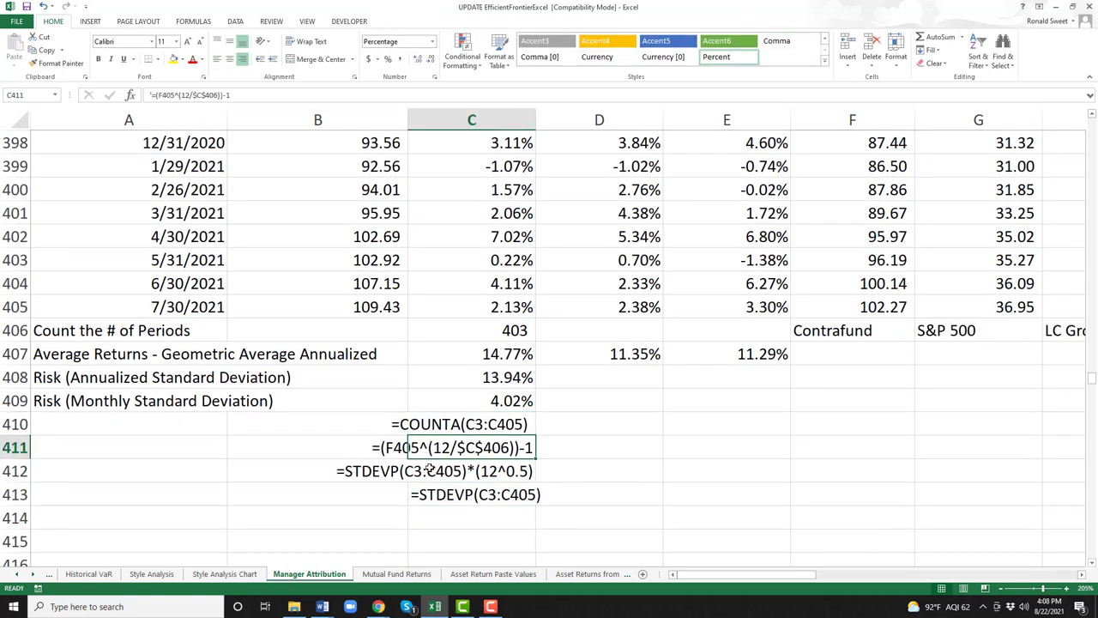
left_click(429, 471)
left_click(431, 494)
left_click(433, 424)
left_click(438, 448)
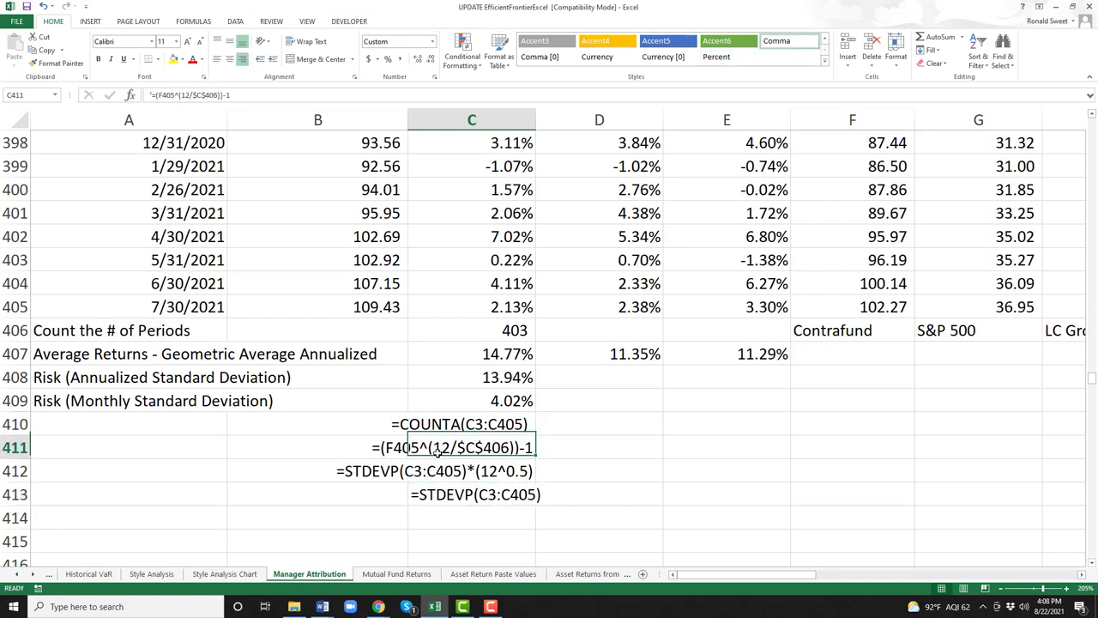
left_click(437, 471)
left_click(439, 494)
left_click(457, 423)
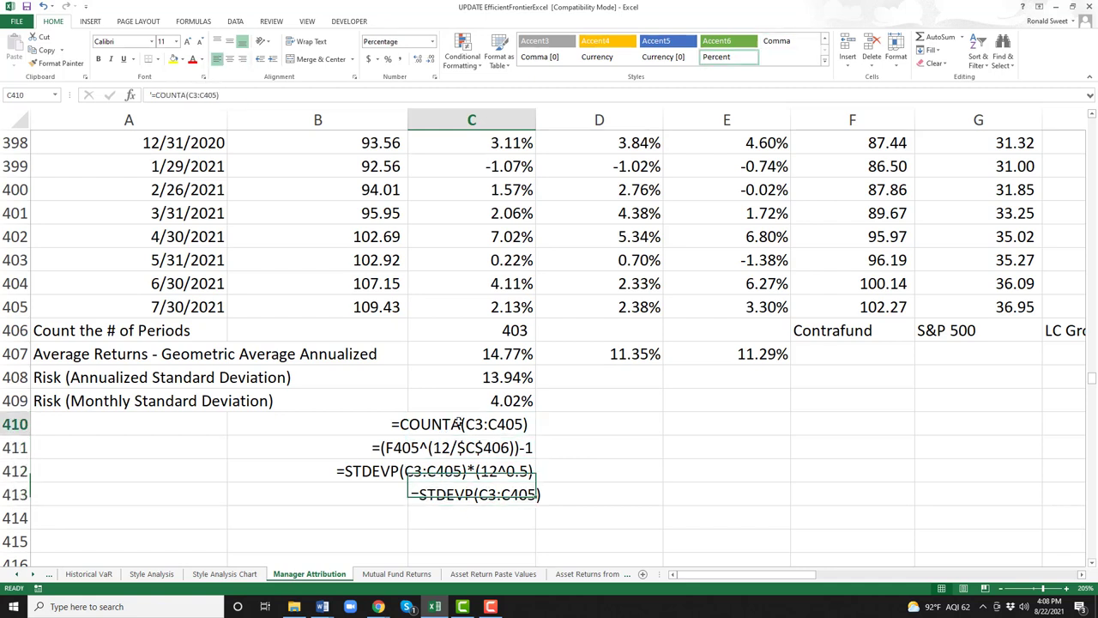
left_click(479, 331)
left_click(478, 354)
left_click(477, 377)
left_click(475, 401)
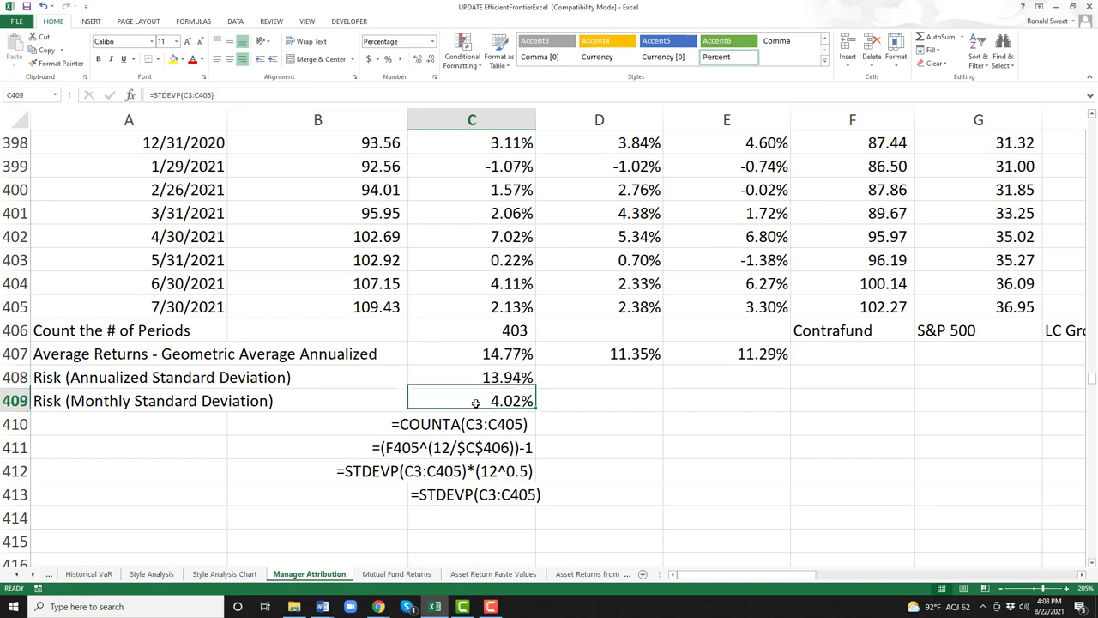
Copy the annualized standard deviation formula from C408 across to D408 and E408, and select C409.
left_click(485, 375)
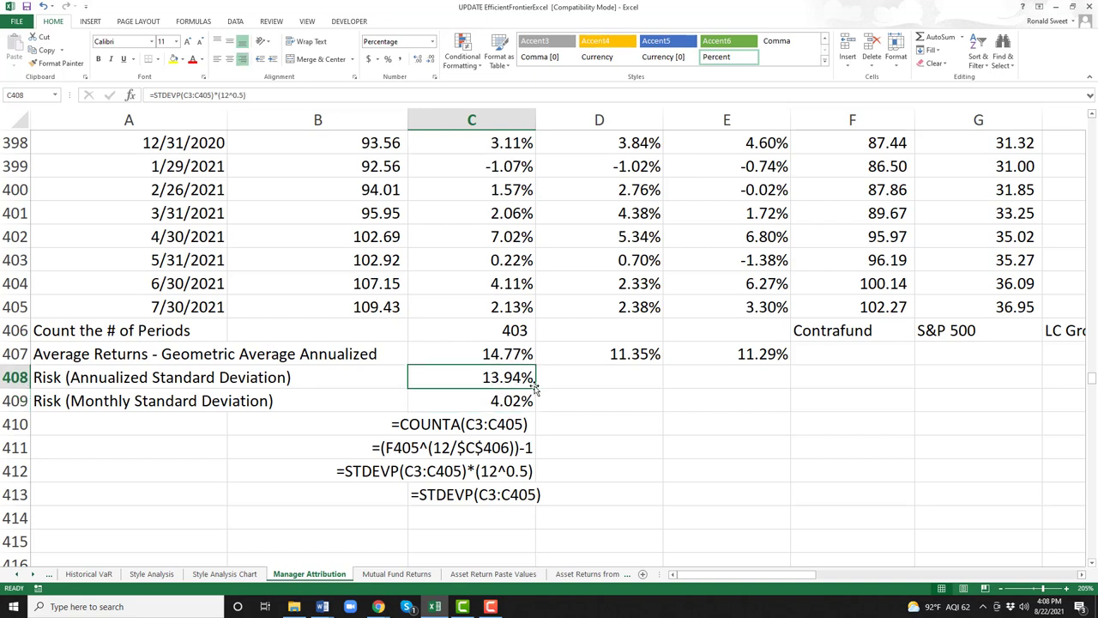
left_click_drag(533, 386, 748, 388)
left_click(517, 405)
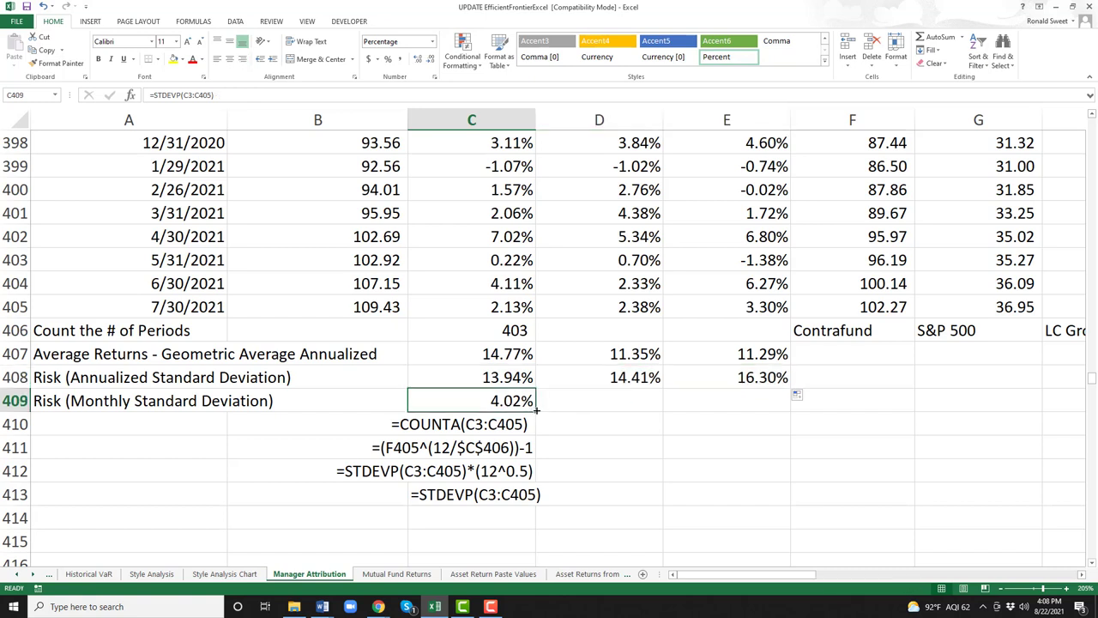
Copy the monthly standard deviation formula from C409 across to D409 and E409.
left_click_drag(535, 412, 746, 405)
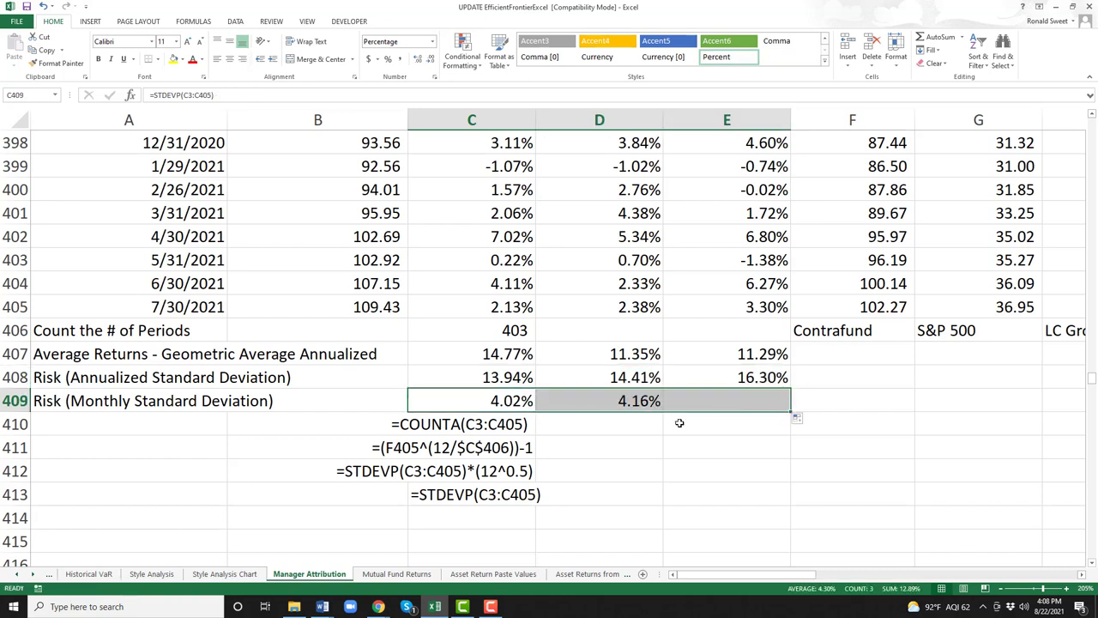
left_click(570, 437)
left_click(508, 429)
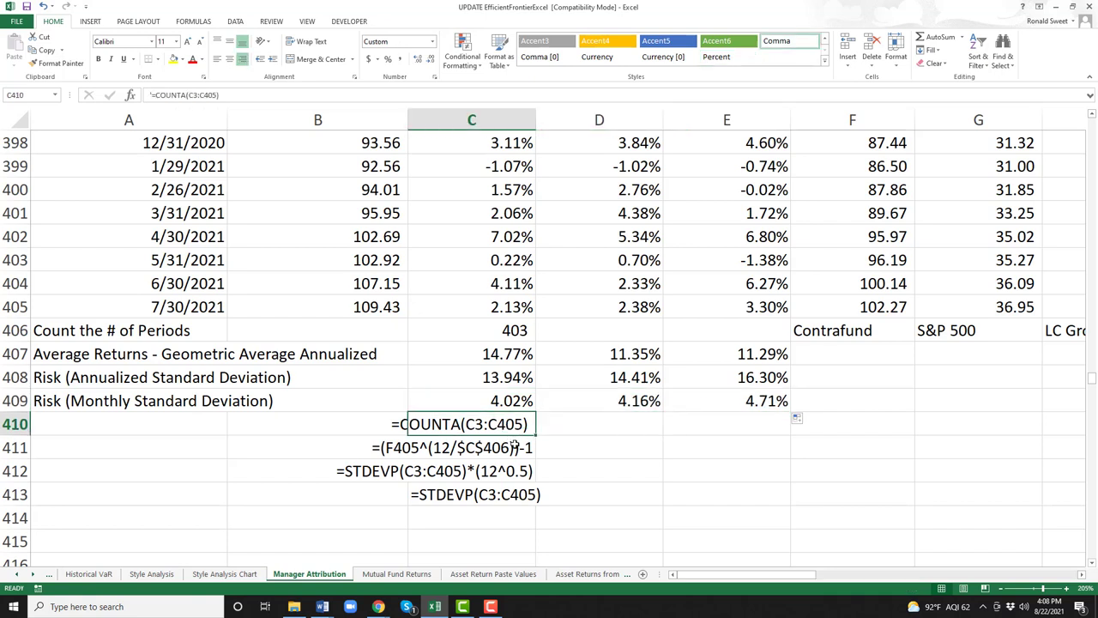
Delete the formula texts in C410:C413 below the calculations.
left_click(625, 442)
key("Up")
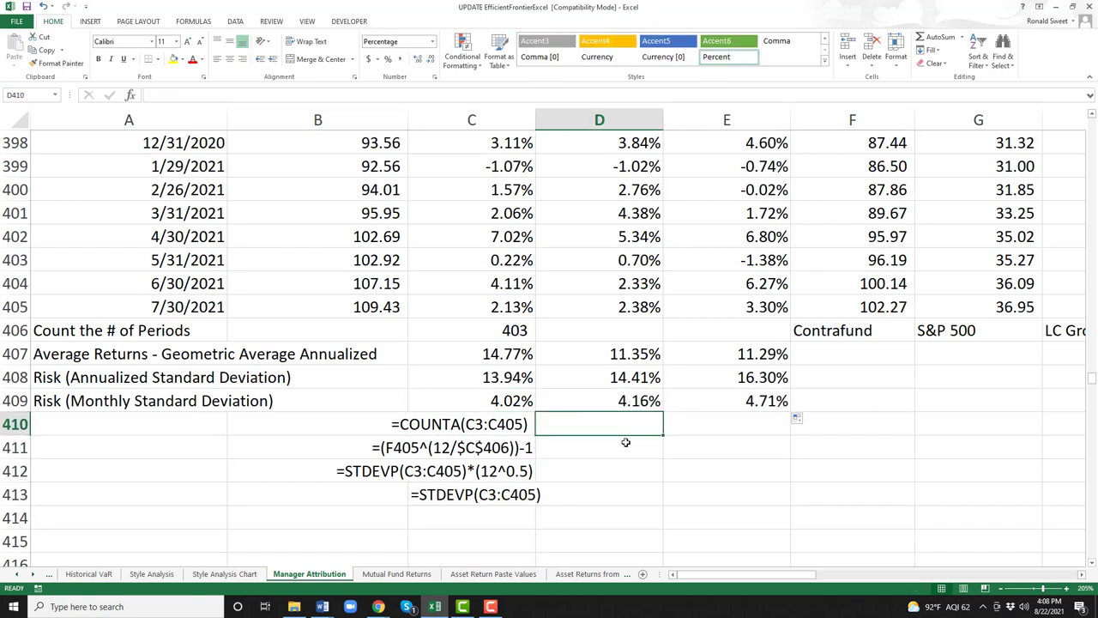
key("Left")
key("Right")
key("Left")
key("shift+Down")
key("shift+Down")
key("shift+Down")
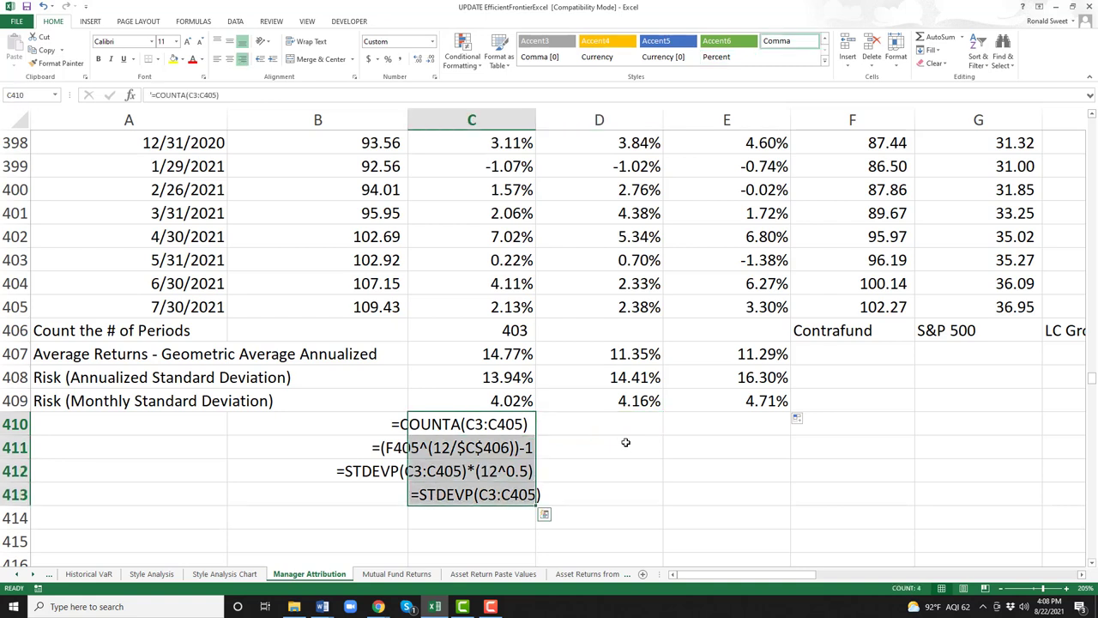
key("Delete")
Label cell A410 "Alpha (Outperformance)" below the monthly standard deviation row.
key("Left")
key("Left")
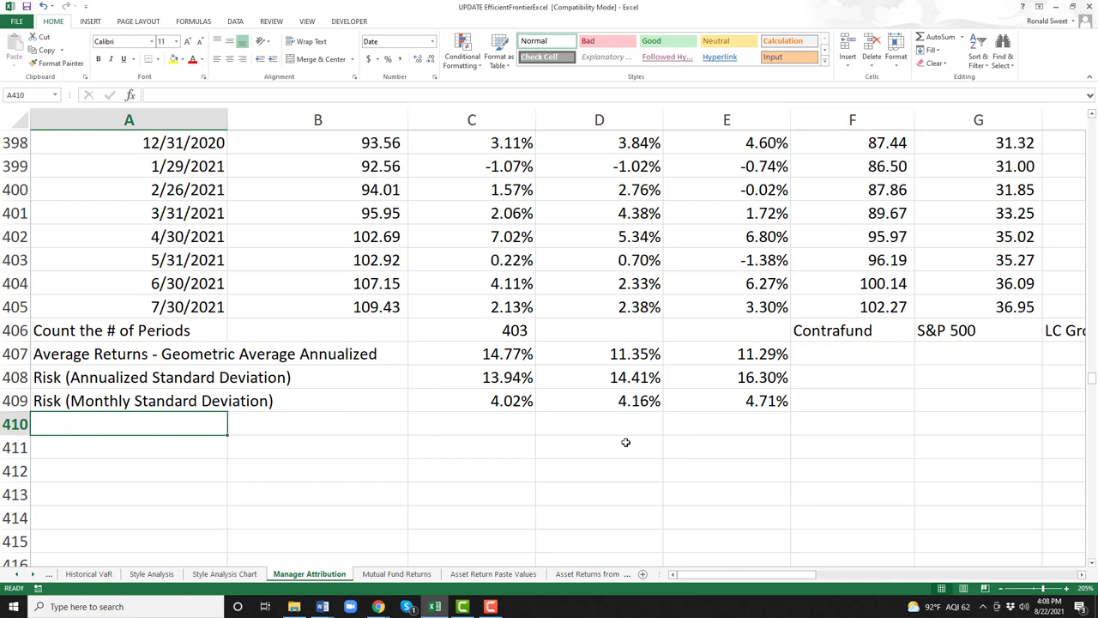
type("Alpha ")
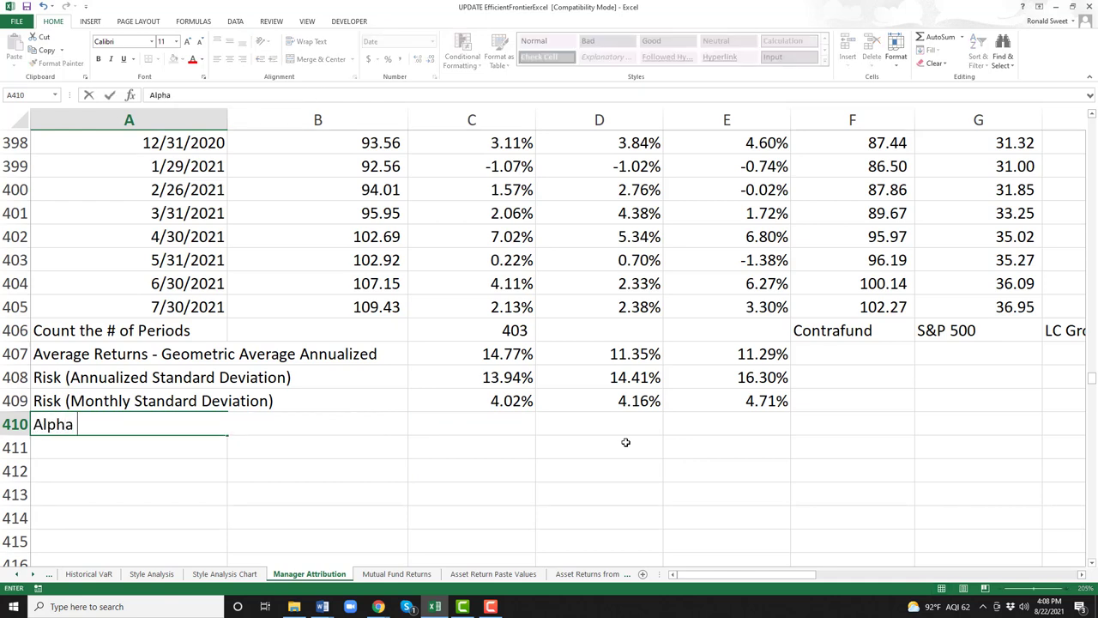
type("(Outper")
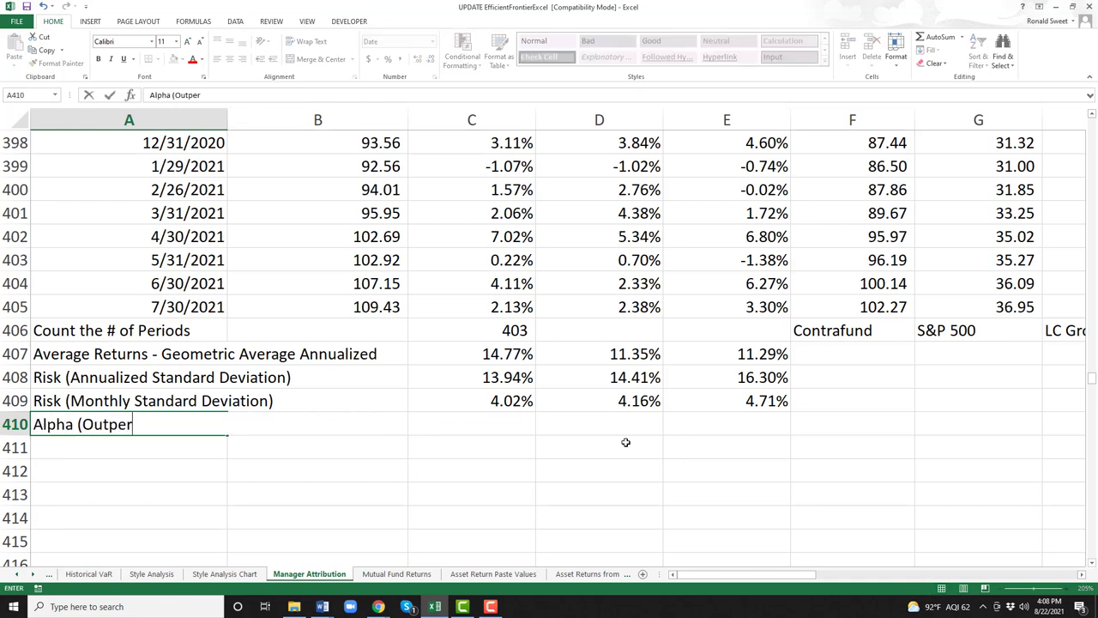
type("formance")
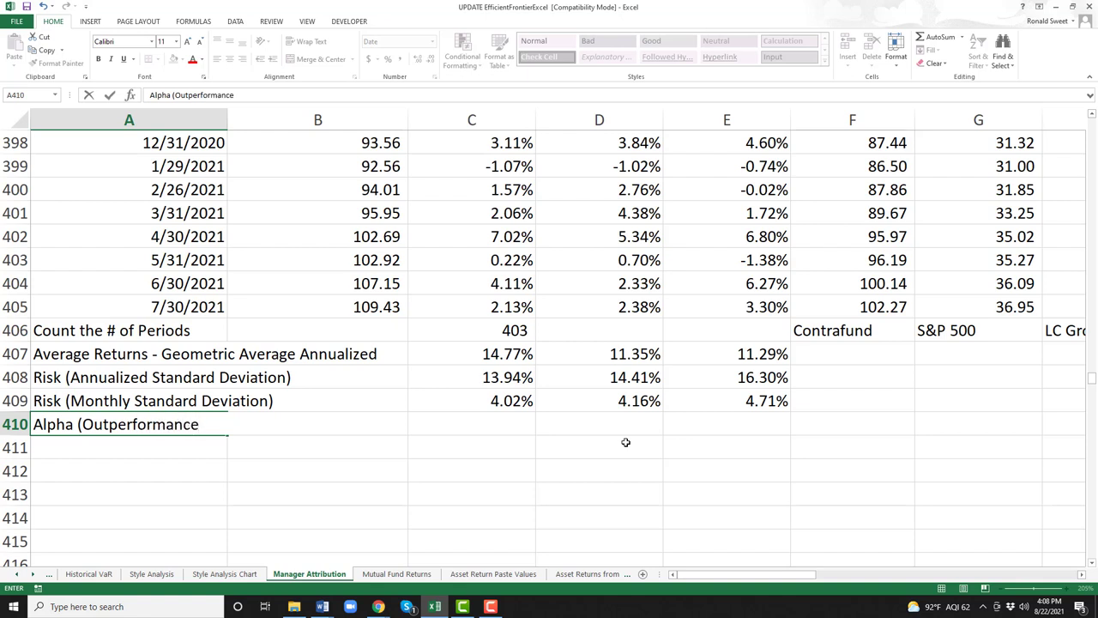
type(")")
key("Return")
Calculate Contrafund's alpha against the S&P 500 in D410 with the formula +C407-D407.
key("Up")
key("Right")
key("Right")
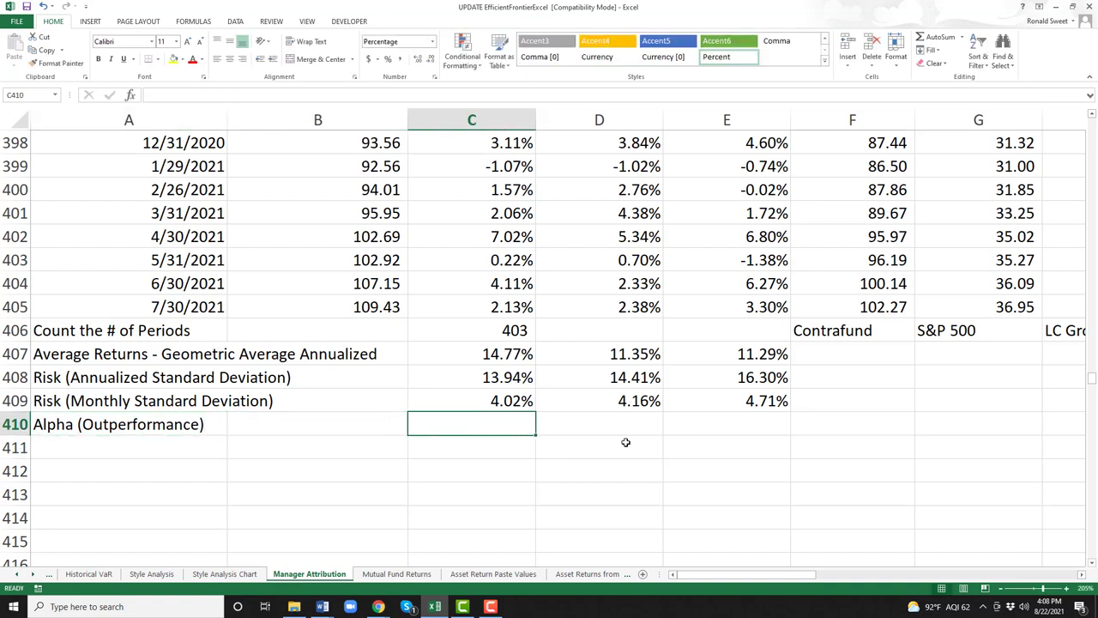
key("Right")
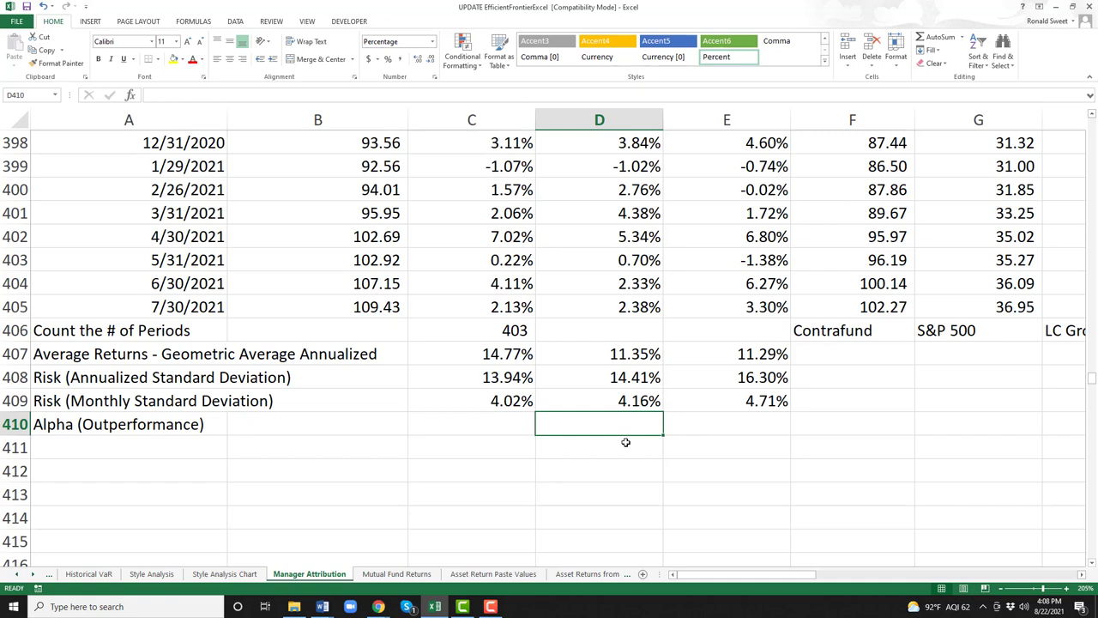
type("+")
key("Up")
key("Up")
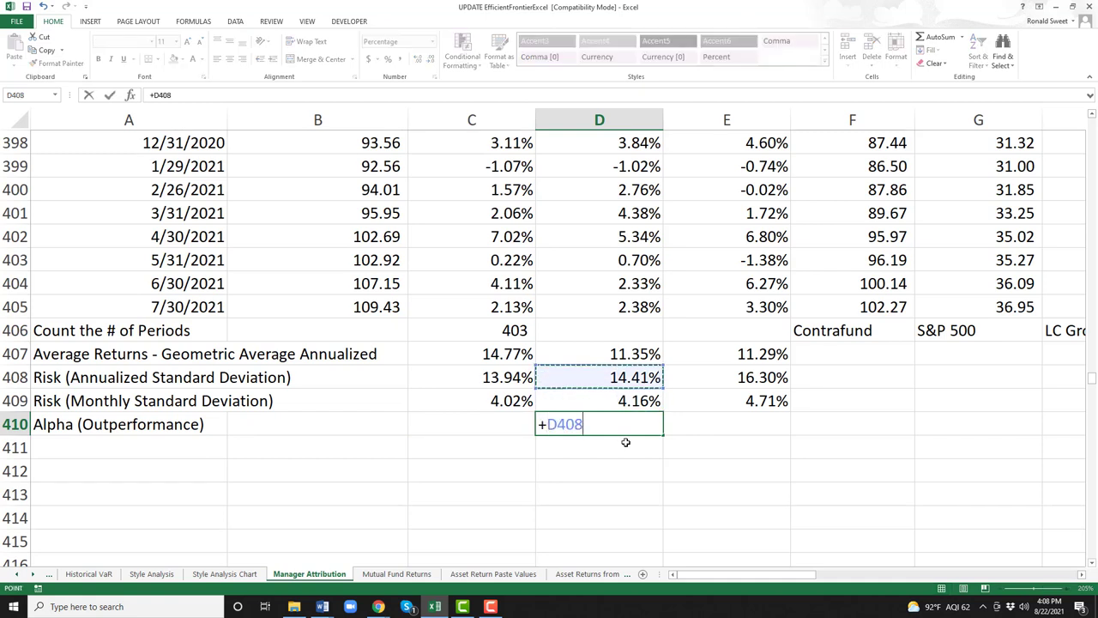
key("Up")
key("Left")
type("-")
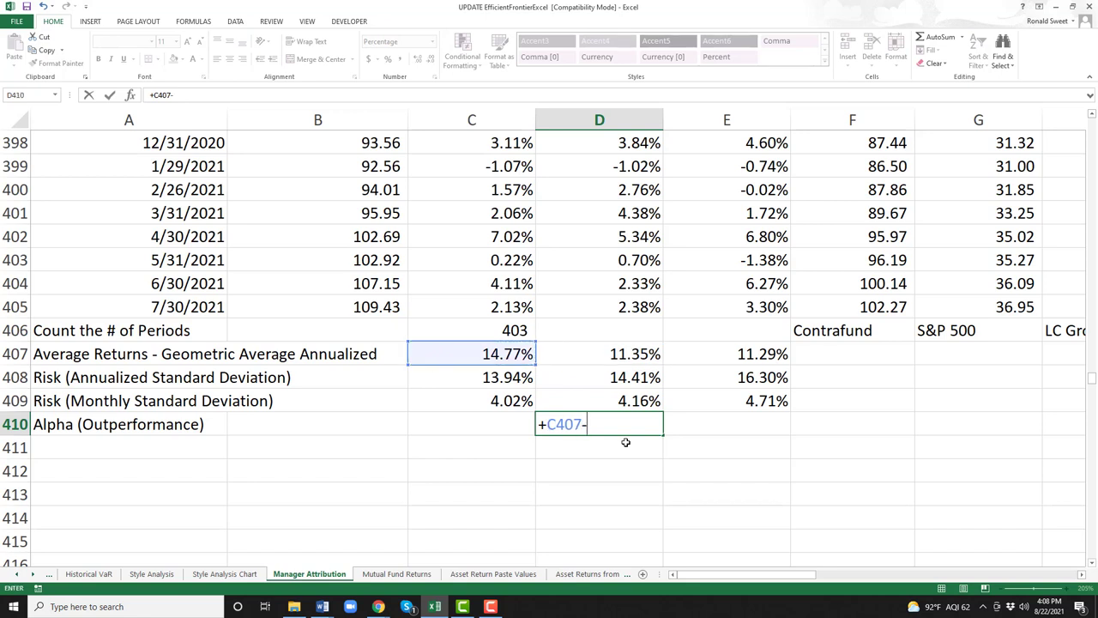
key("Up")
key("Up")
key("Up")
key("Return")
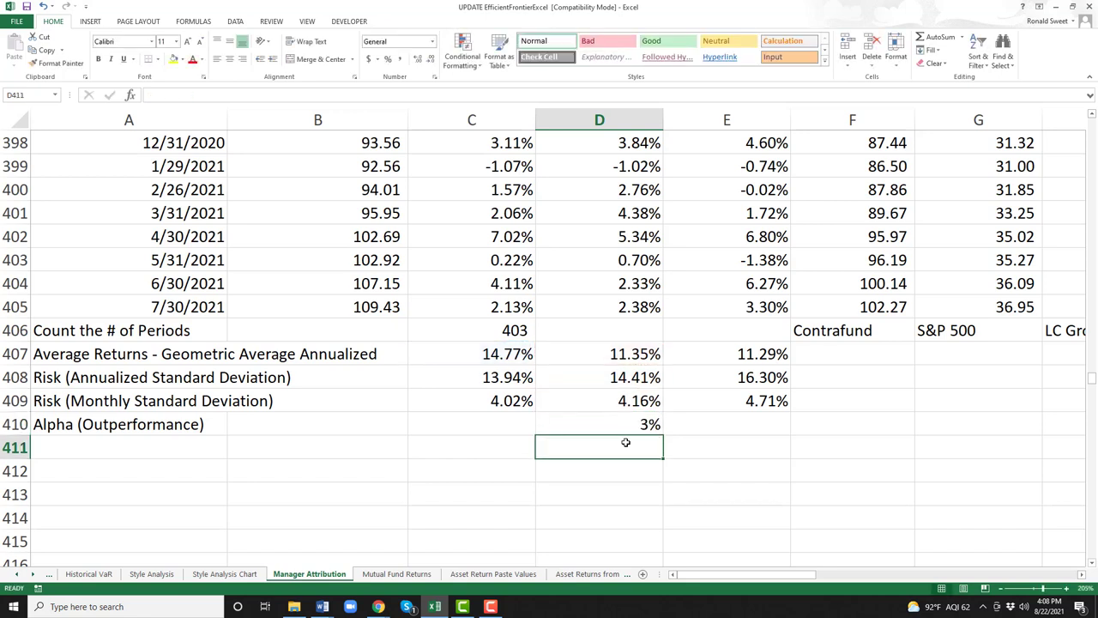
Show the alpha percentage in D410 with two decimal places.
key("Up")
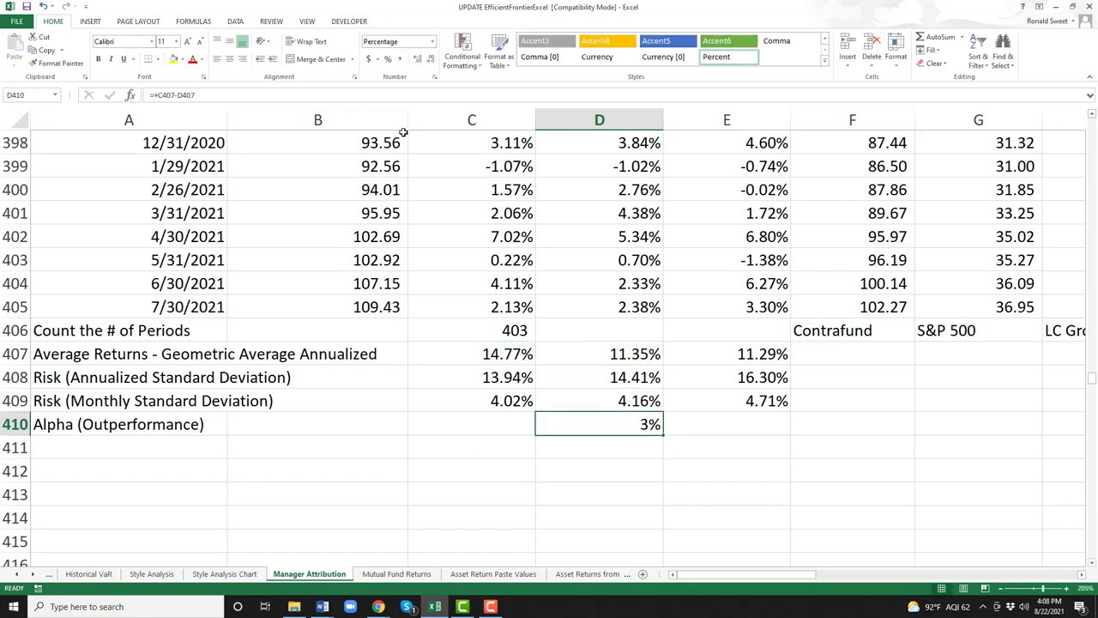
left_click(419, 58)
left_click(418, 59)
Calculate Contrafund's alpha against large-cap growth in E410 with the formula +C407-E407.
left_click(710, 427)
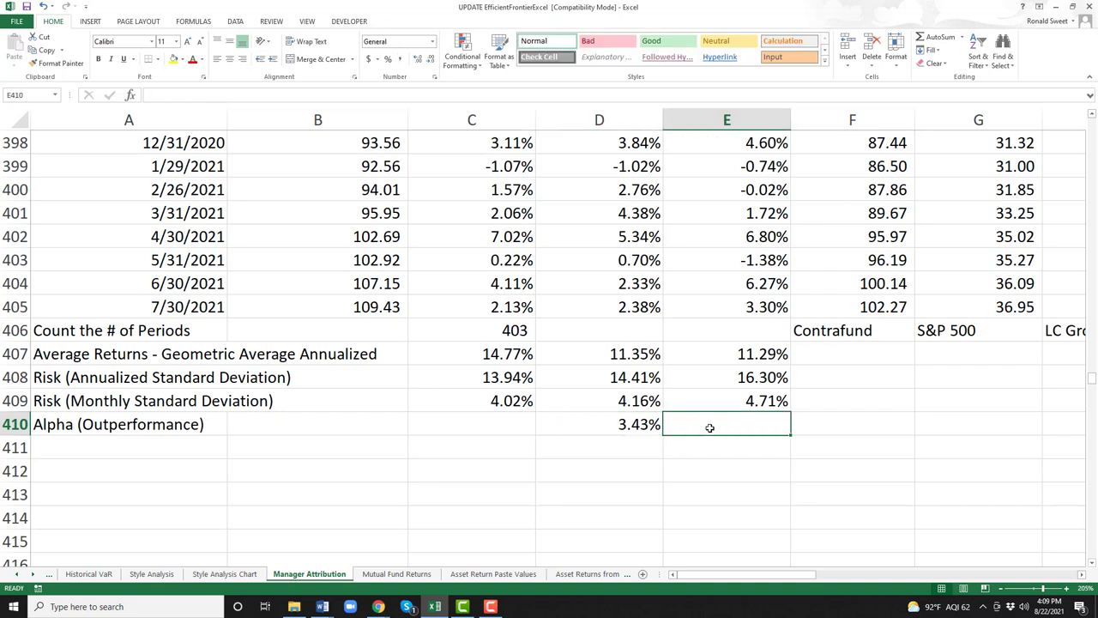
type("+")
key("Up")
key("Up")
key("Up")
key("Left")
key("Left")
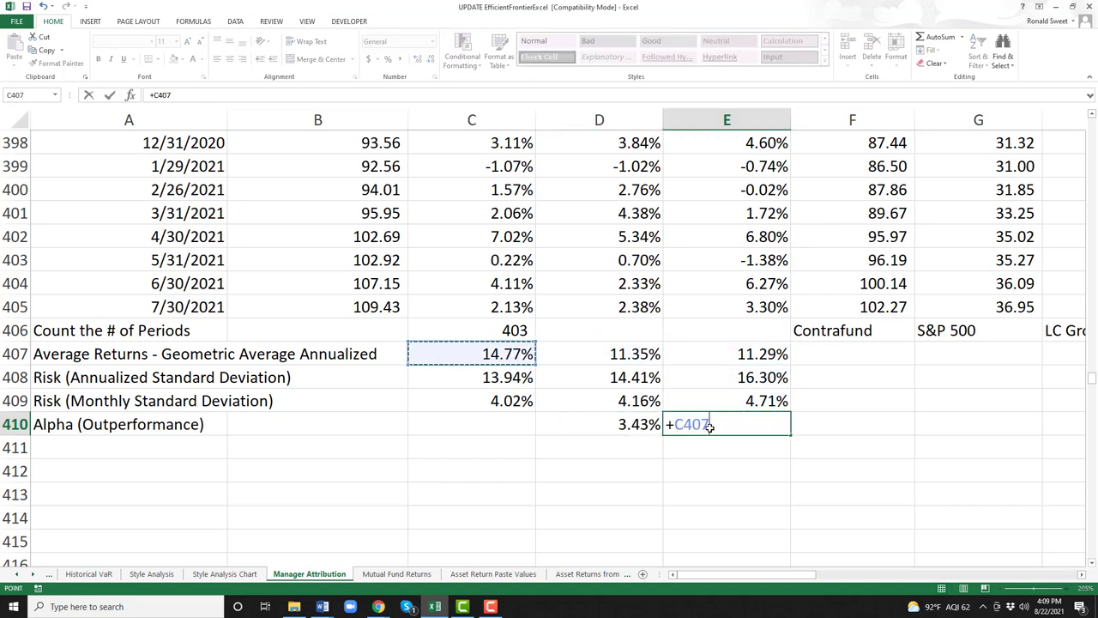
type("-")
key("Up")
key("Up")
key("Up")
key("Return")
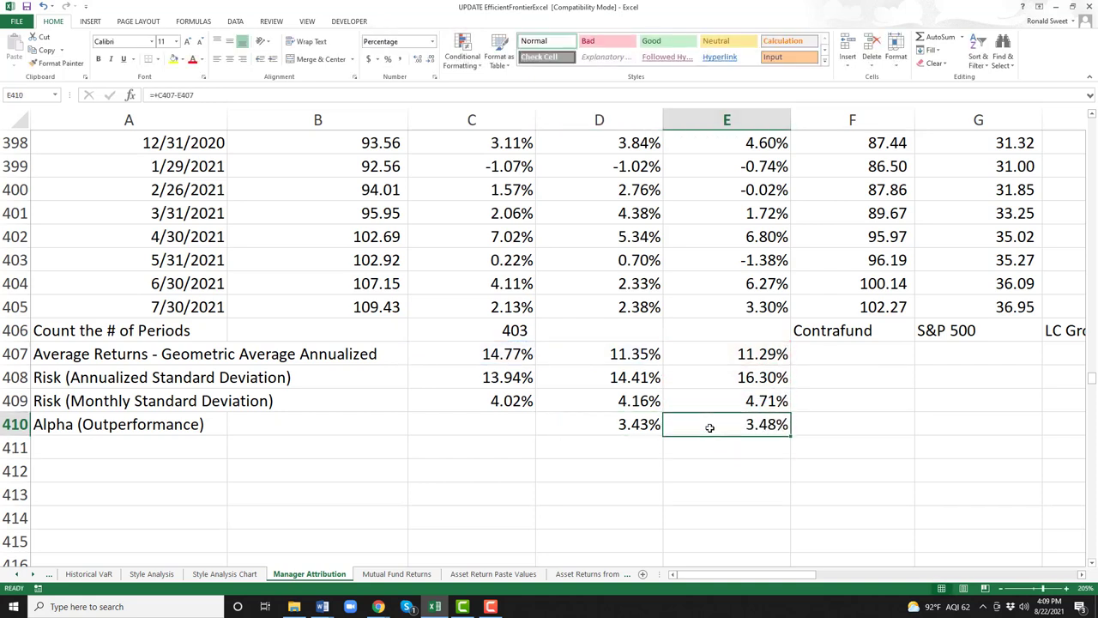
left_click(709, 427)
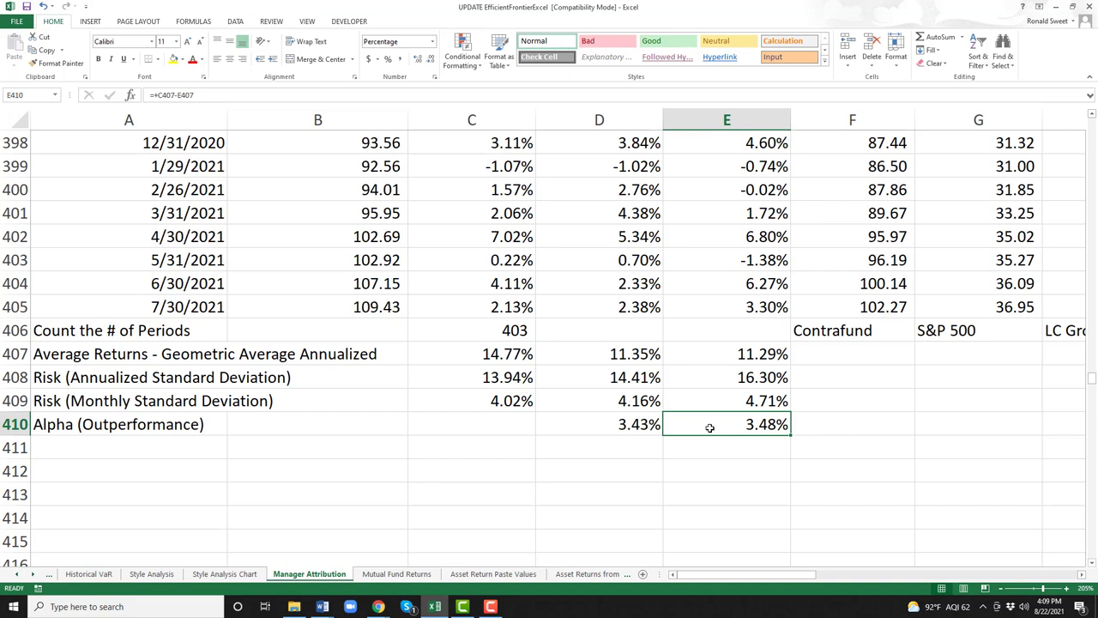
Turn the D410 alpha formula into text with a leading apostrophe and copy the text to D411.
key("Left")
key("Left")
key("Left")
key("Left")
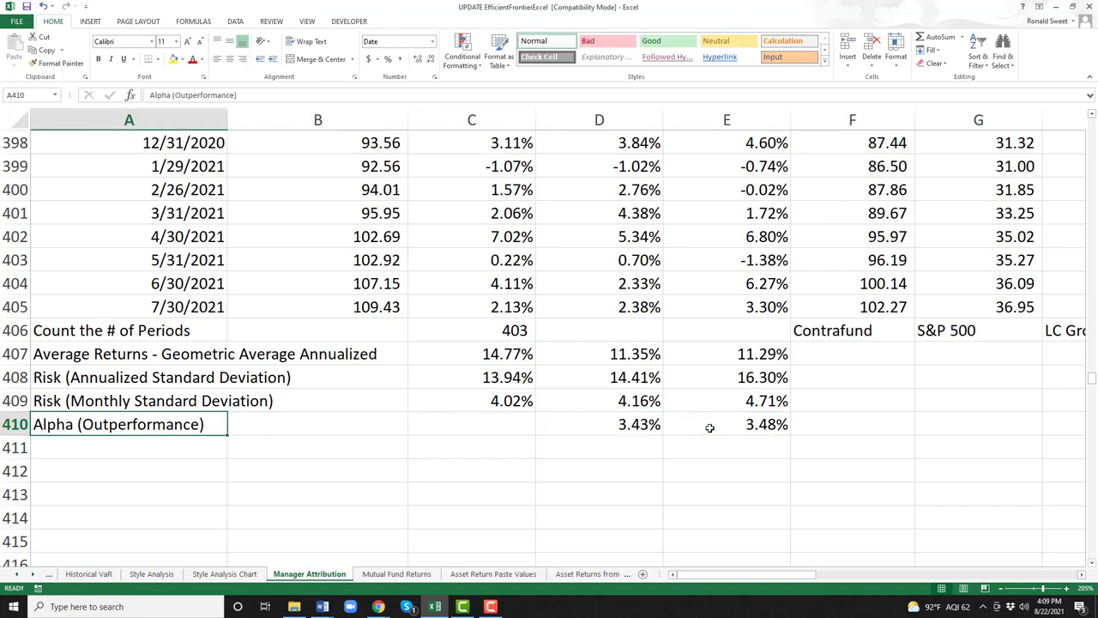
key("Right")
key("Right")
key("Right")
type("=+C407-D407")
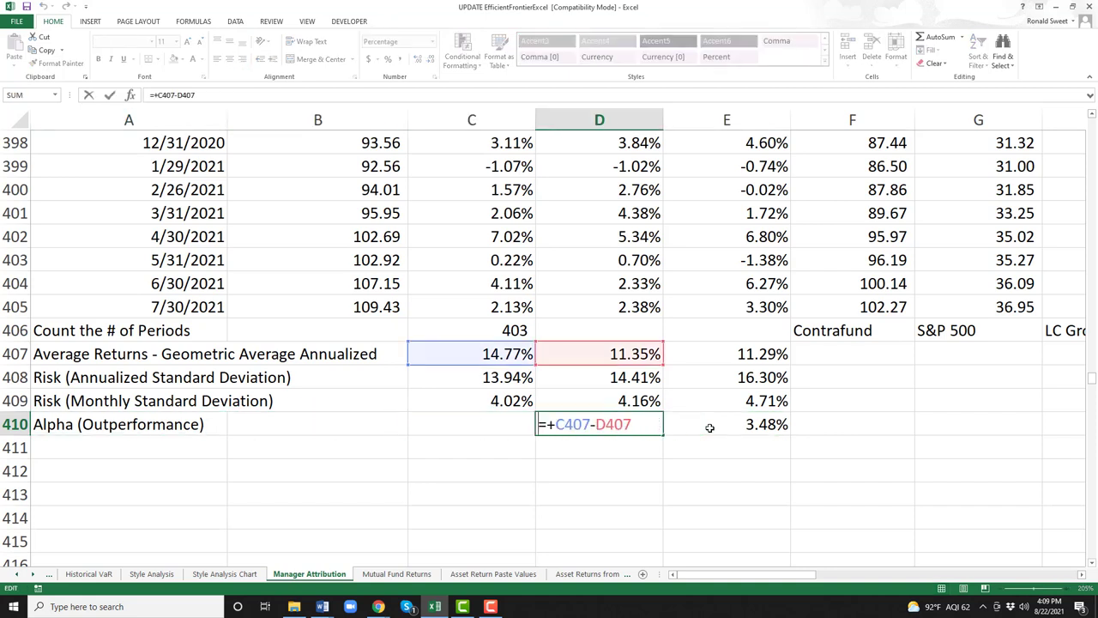
key("Home")
type("'")
key("ctrl+Return")
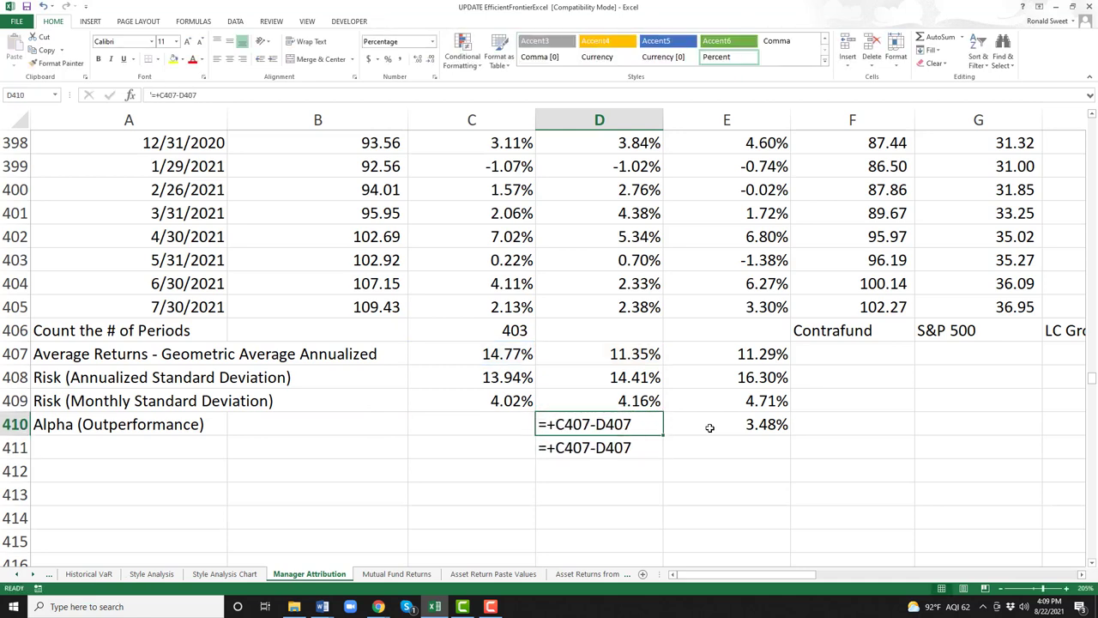
Remove the apostrophe in D410 so that the S&P 500 alpha formula calculates again.
key("F2")
key("Home")
key("Delete")
key("ctrl+Return")
Turn the E410 alpha formula into text with a leading apostrophe and copy the text to E411.
key("Right")
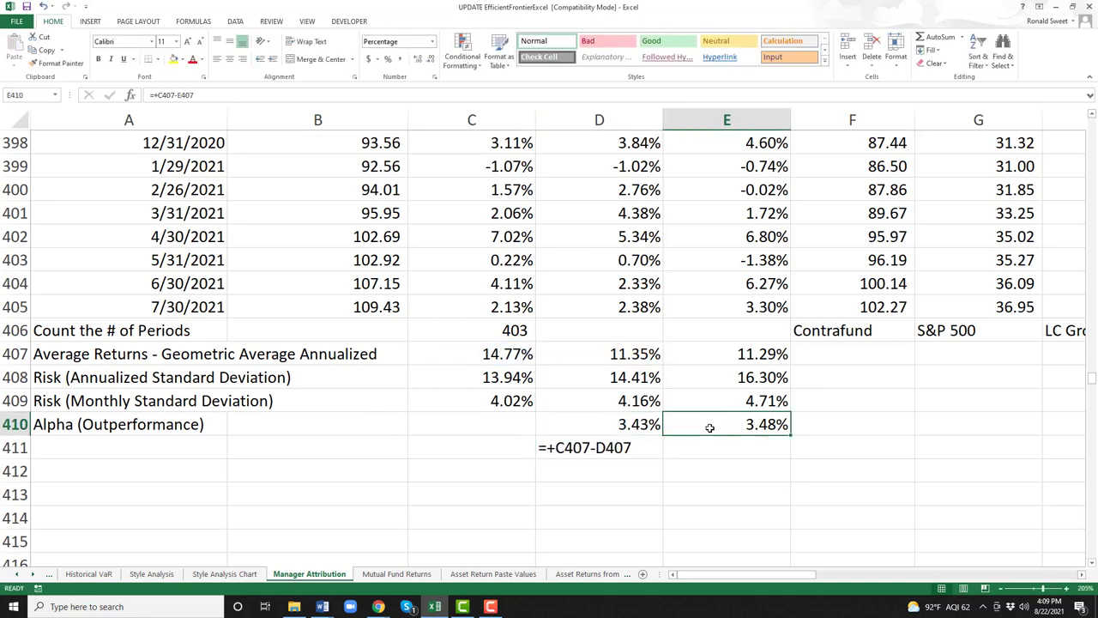
key("Left")
key("Right")
key("Down")
key("Up")
key("F2")
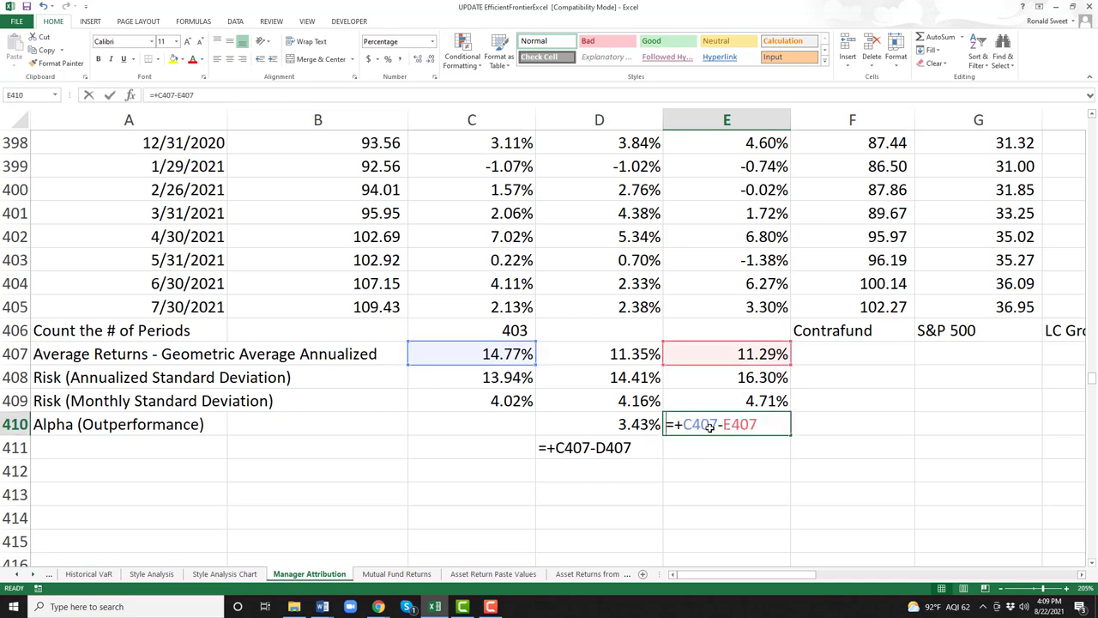
key("Home")
type("'")
key("Return")
key("Up")
key("ctrl+c")
key("Down")
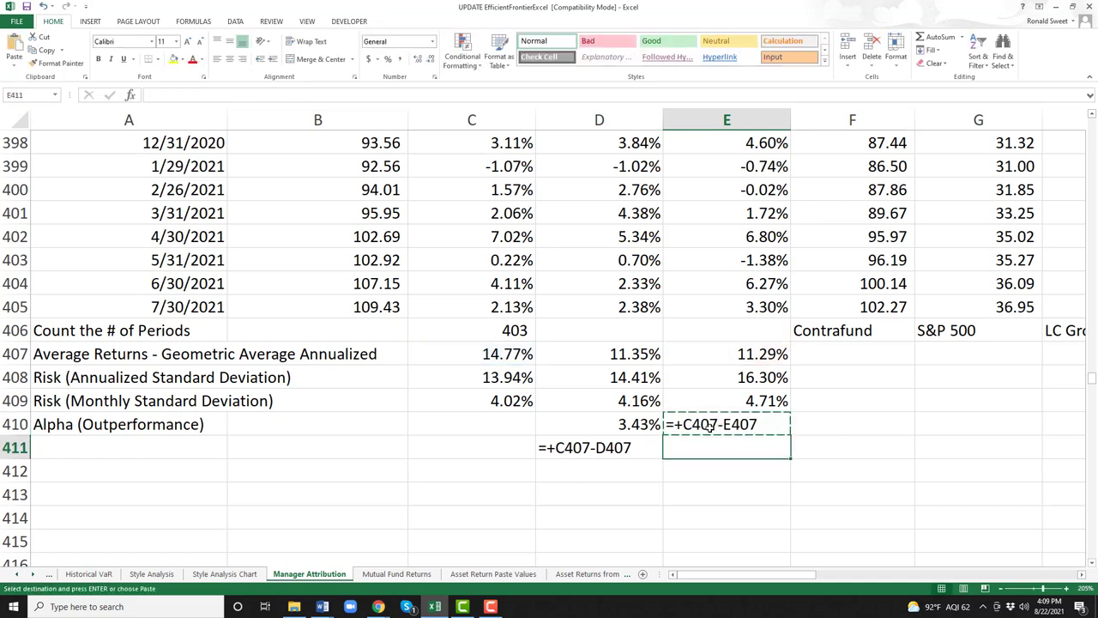
key("ctrl+v")
Remove the apostrophe in E410 so that the large-cap growth alpha formula calculates again.
key("Up")
key("F2")
key("Home")
key("Delete")
key("Return")
key("Left")
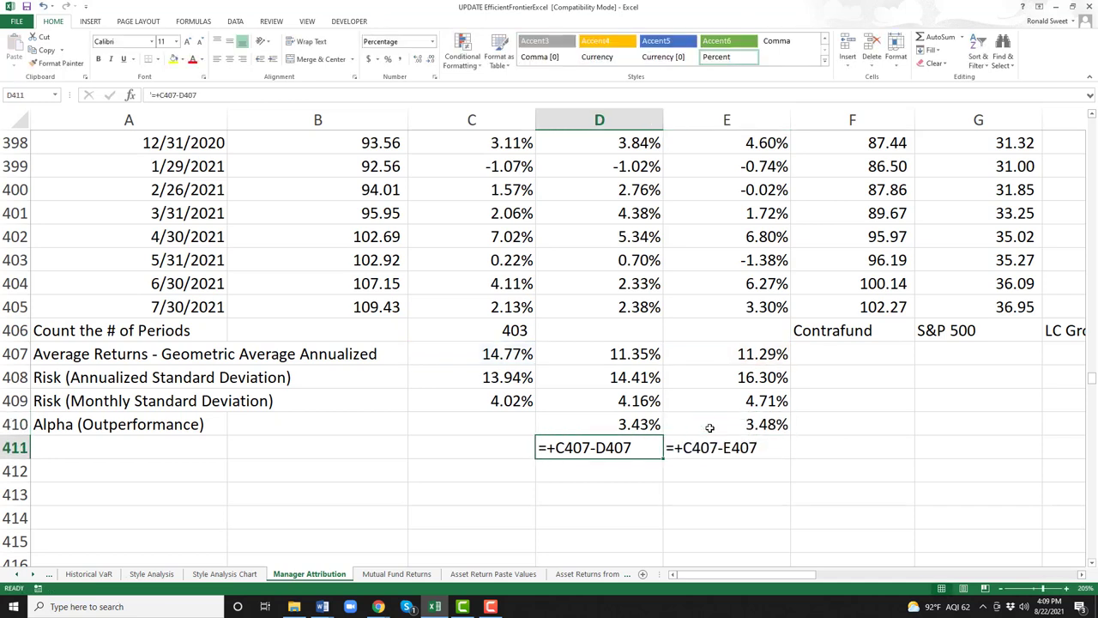
Delete the alpha formula texts in D411:E411.
key("Right")
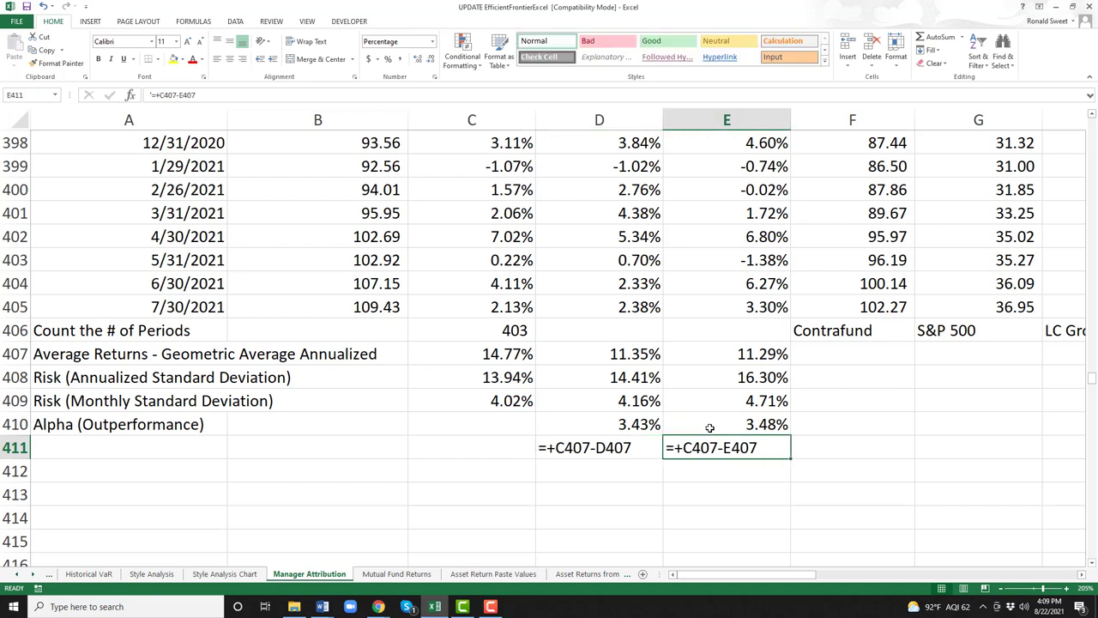
key("Left")
key("Up")
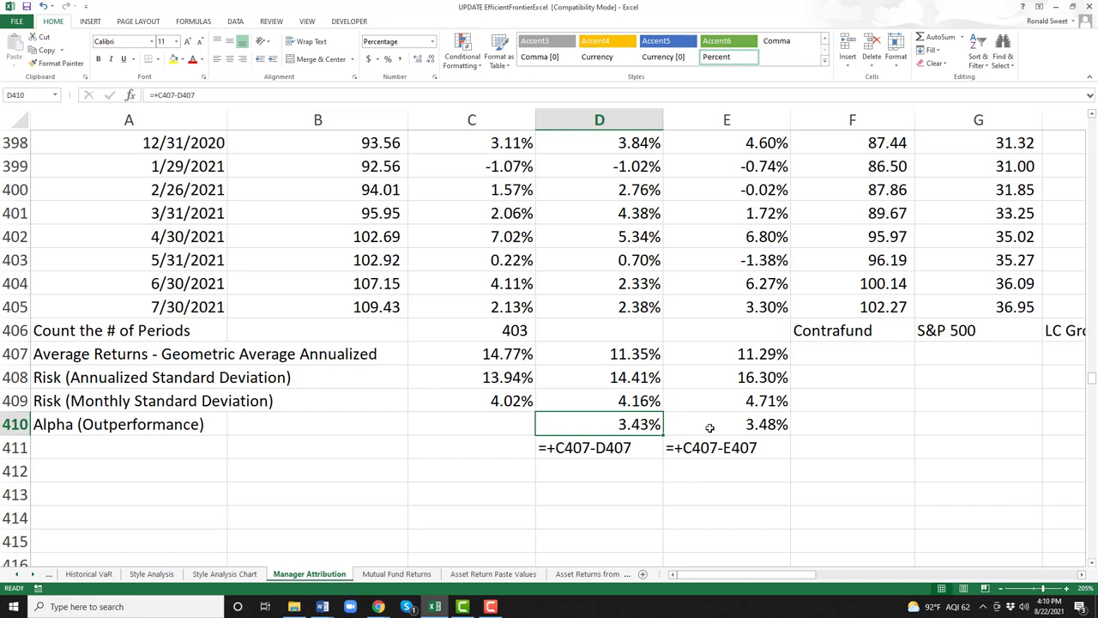
key("Down")
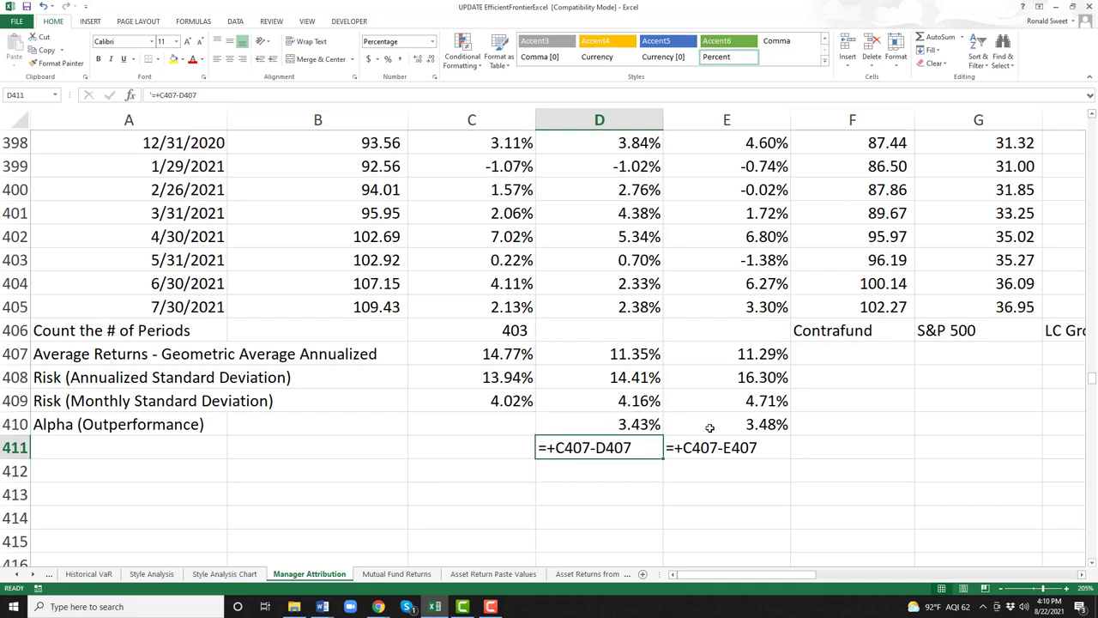
key("shift+Right")
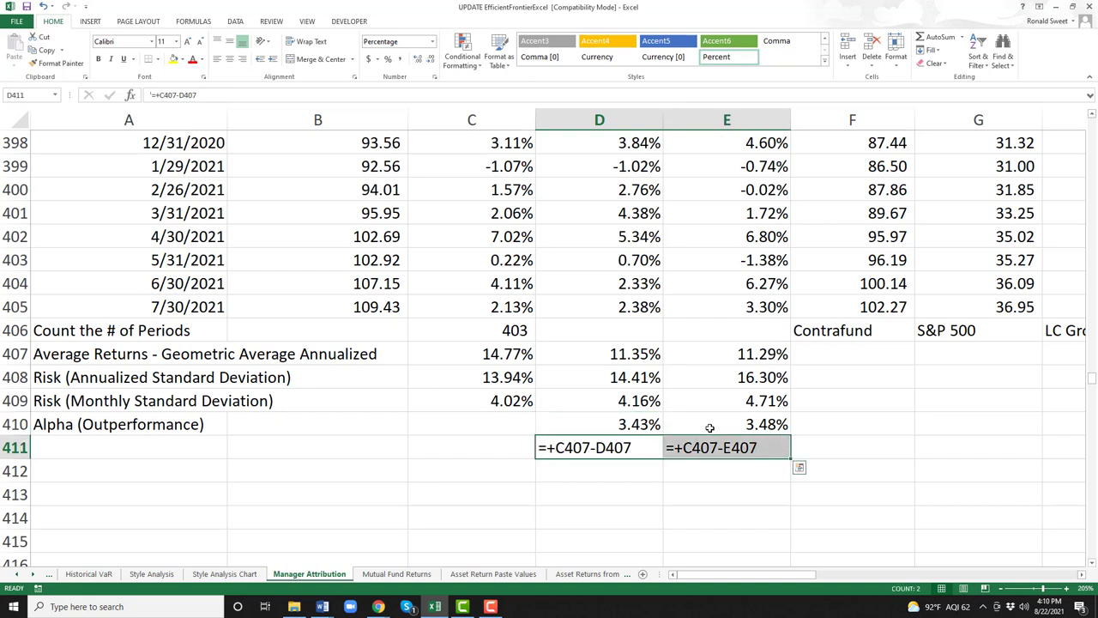
key("Delete")
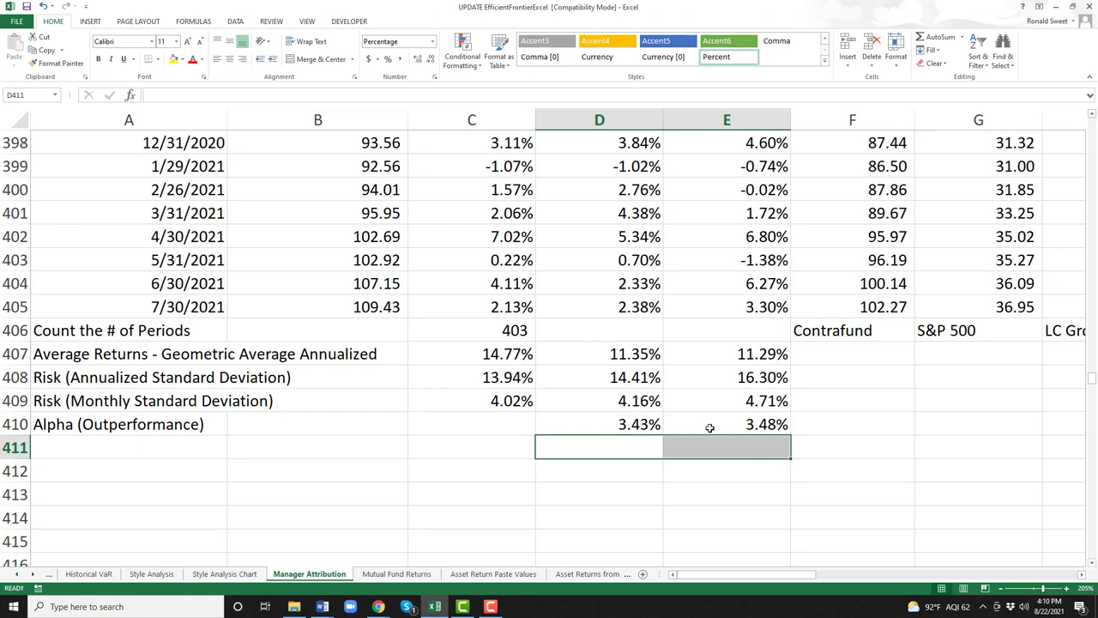
Enter the heading "Monthly Alpha" in I1, beside the Linked Returns columns.
key("Up")
key("Up")
key("Up")
key("Up")
key("Up")
key("Up")
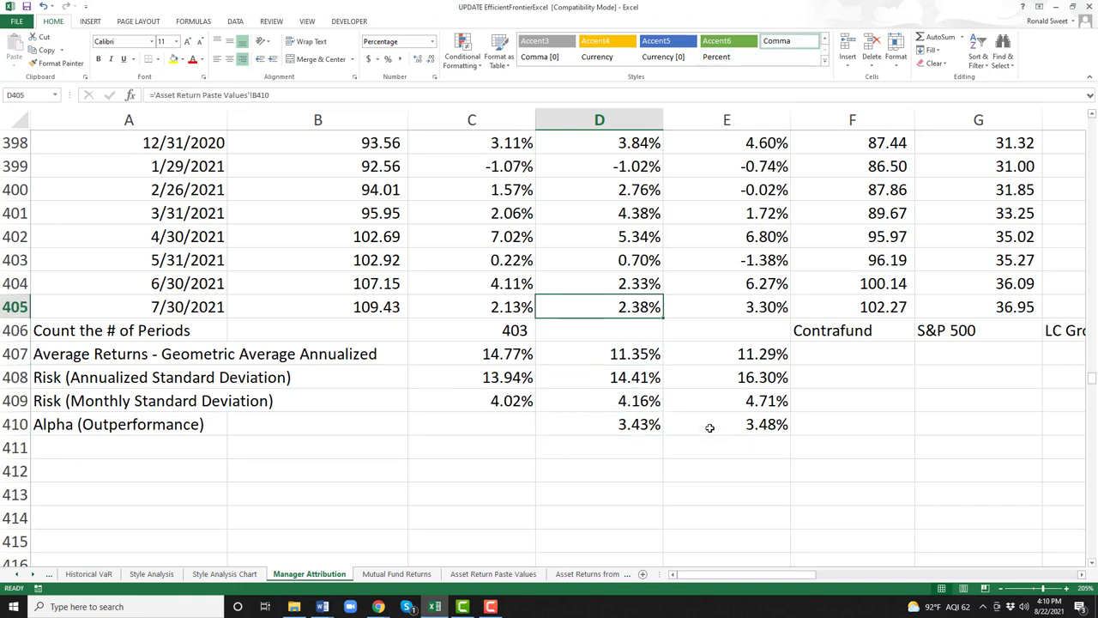
key("ctrl+Up")
key("Right")
key("Right")
key("Right")
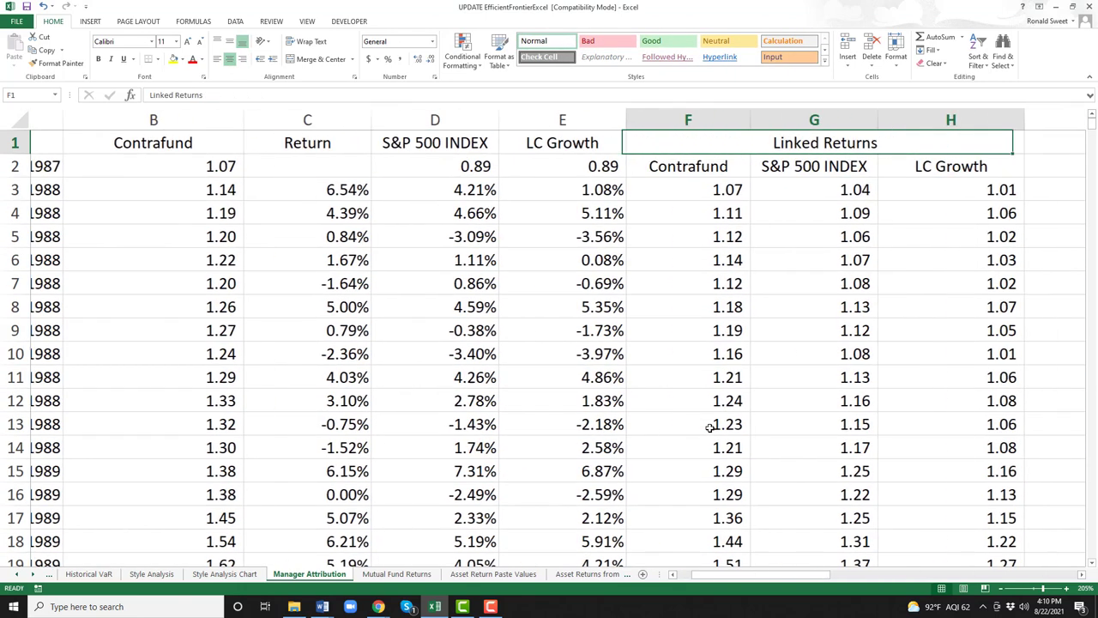
key("Left")
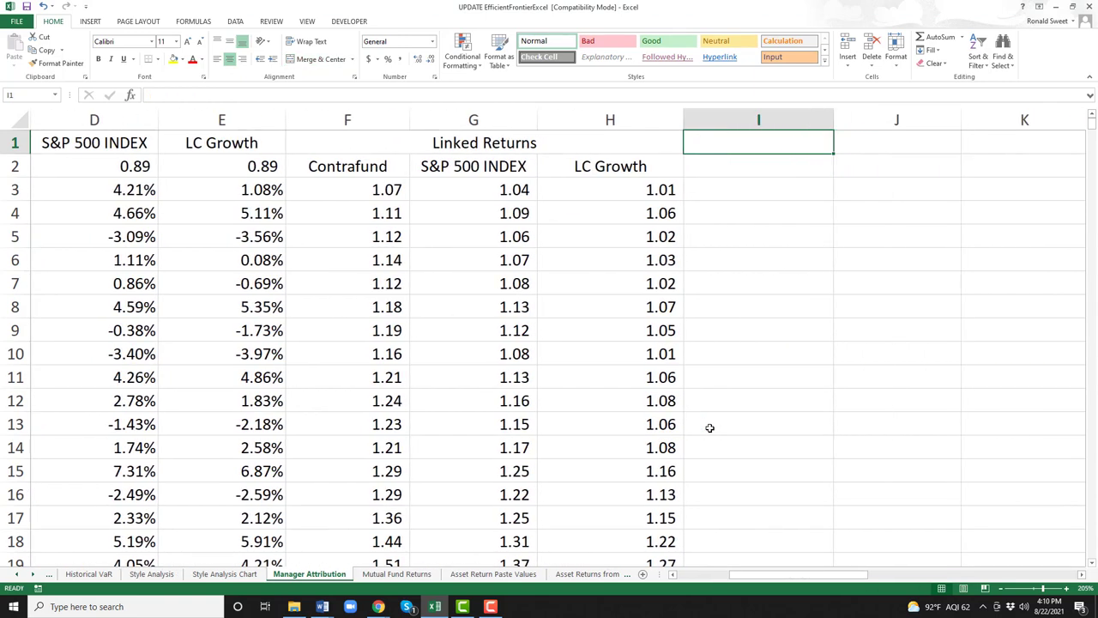
type("Month")
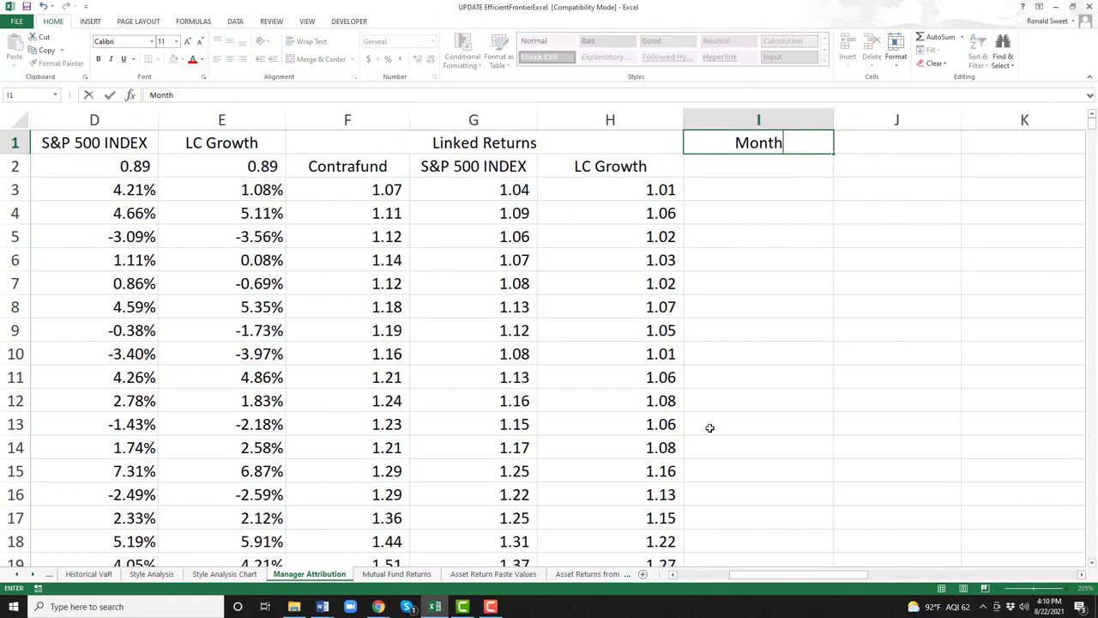
type("ly Alpha")
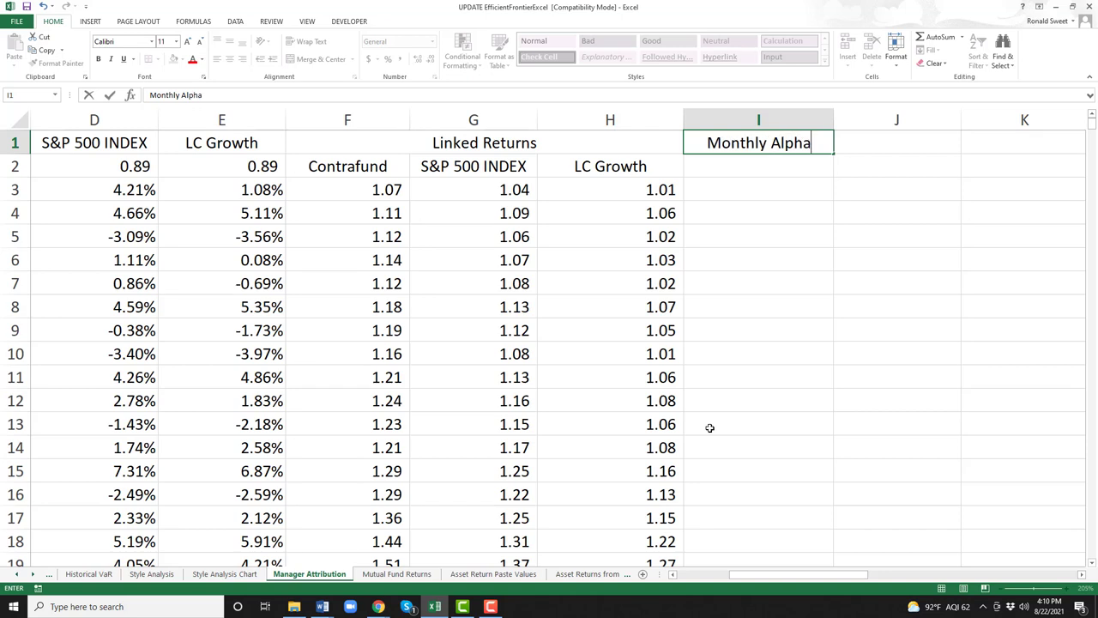
key("Return")
Merge and center the Monthly Alpha heading across I1:J1.
key("Up")
key("shift+Right")
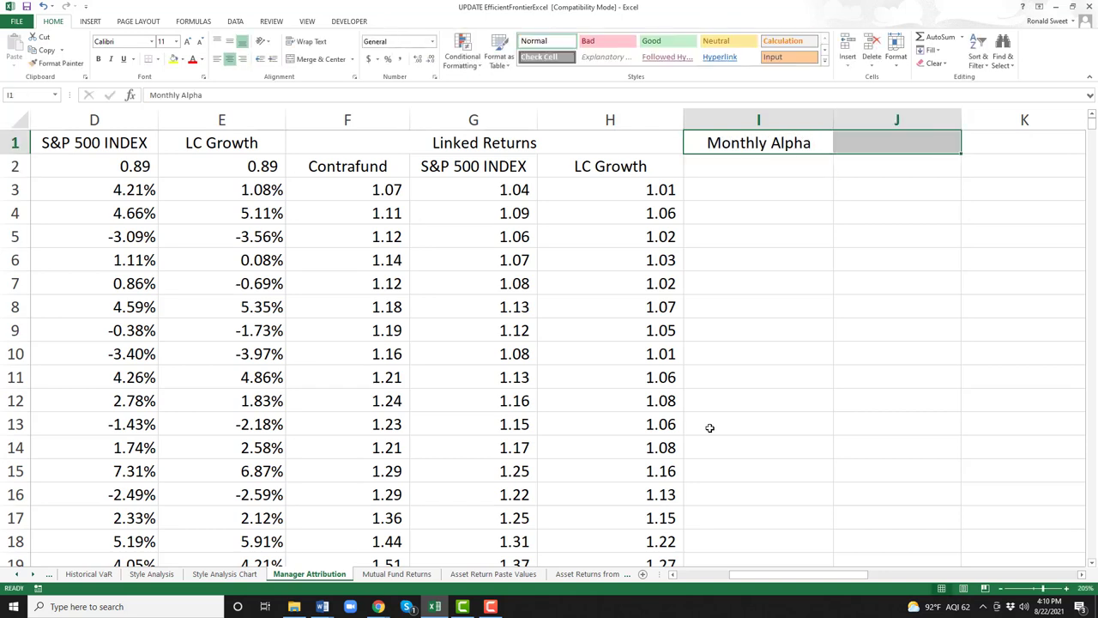
key("alt+h")
key("m")
key("c")
key("Return")
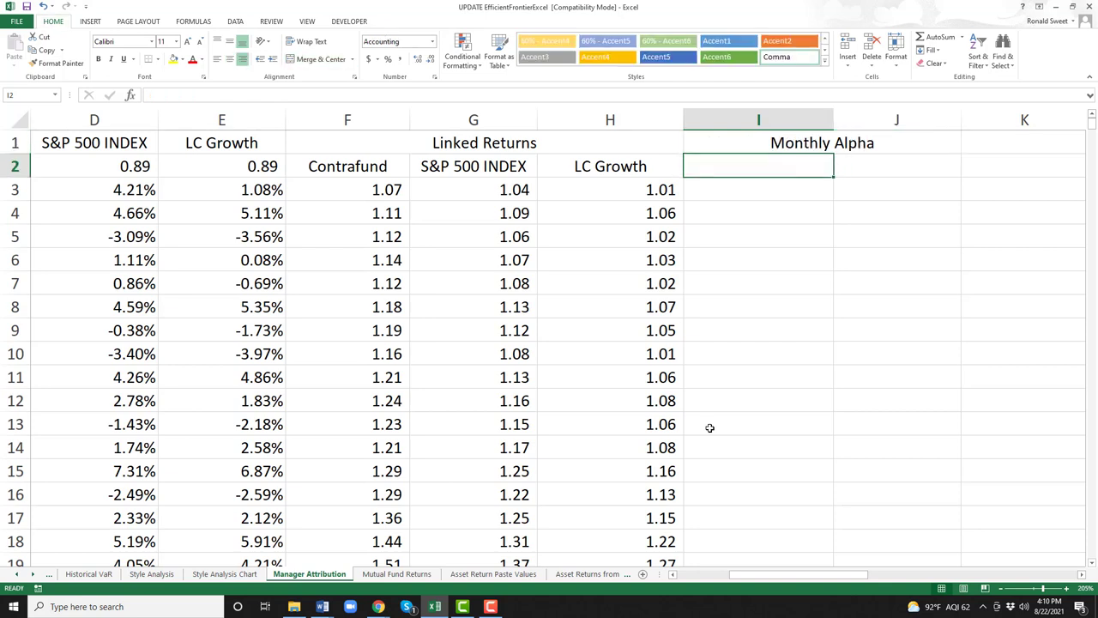
Link I2 and J2 to the S&P 500 INDEX and LC Growth headers in G2 and H2.
type("+")
key("Left")
key("Left")
key("Return")
key("Up")
key("Right")
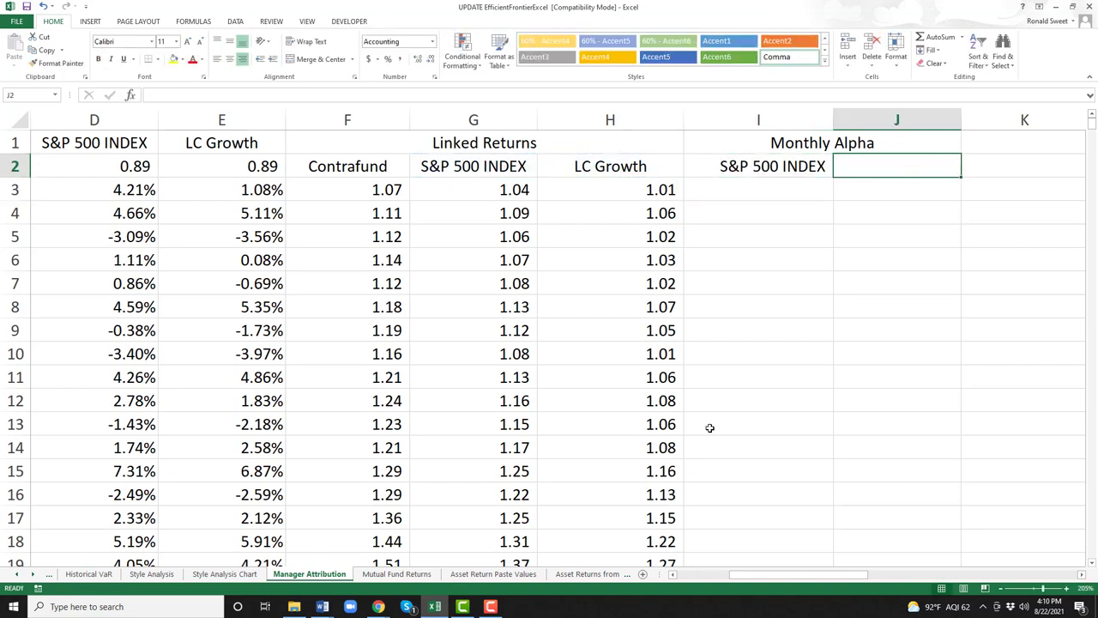
type("+")
key("Left")
key("Left")
key("Return")
key("Left")
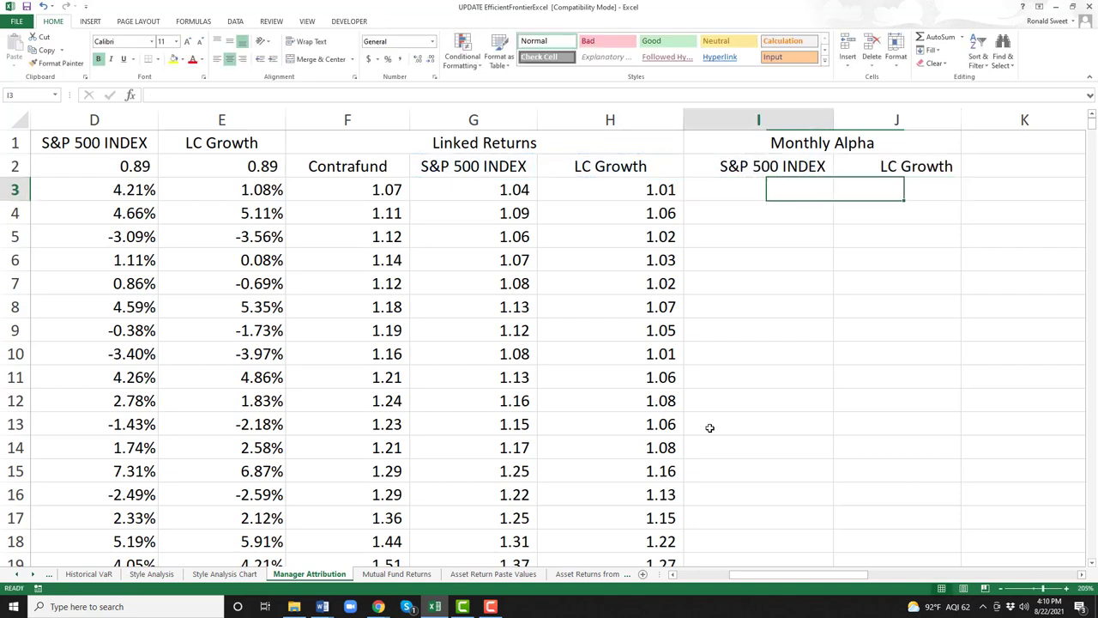
Change the merged heading in I1 to "Our Fund Monthly Alpha".
key("Up")
key("Up")
key("F2")
key("Home")
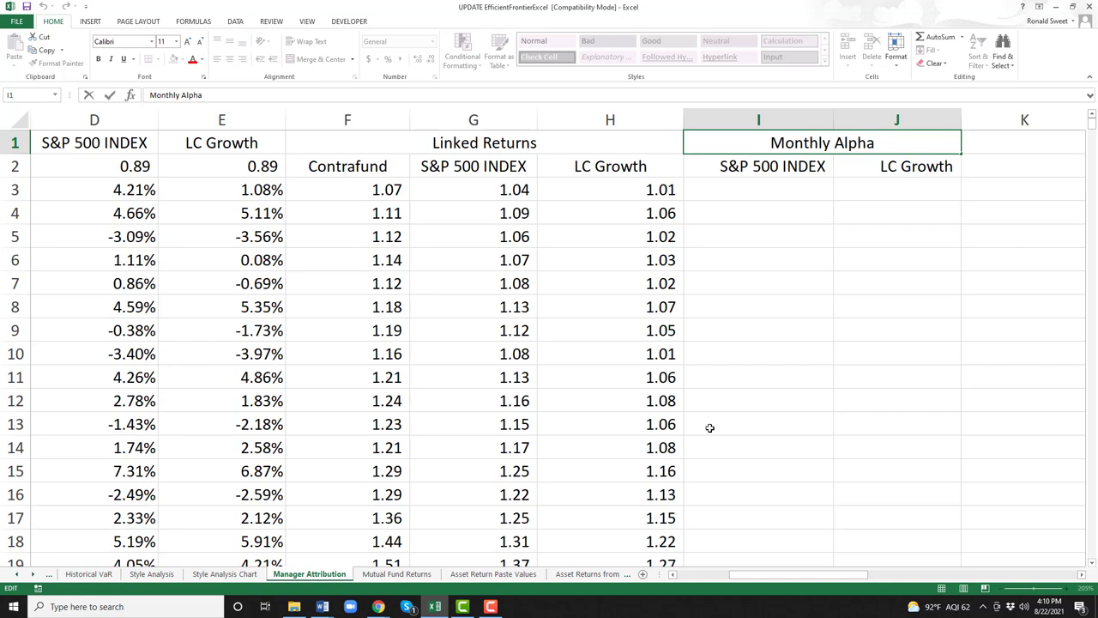
type("Our Fund")
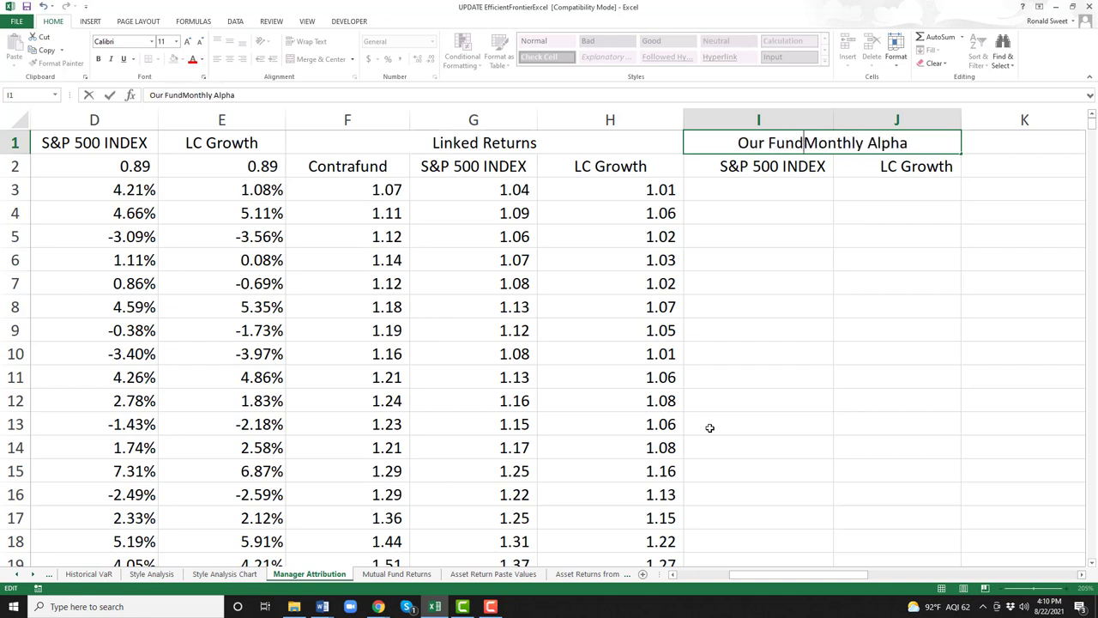
key("Return")
key("Return")
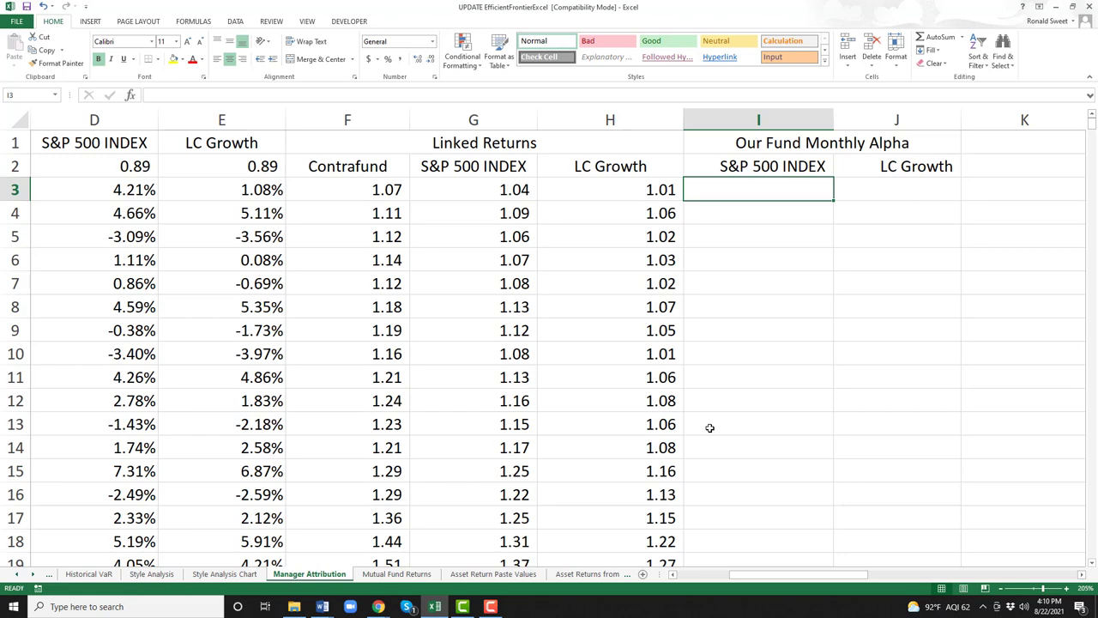
Calculate the monthly alpha against the S&P 500 in I3 as =C3-D3, non-bold and right-aligned.
type("=")
key("Left")
key("Left")
key("Left")
key("Left")
key("Left")
key("Left")
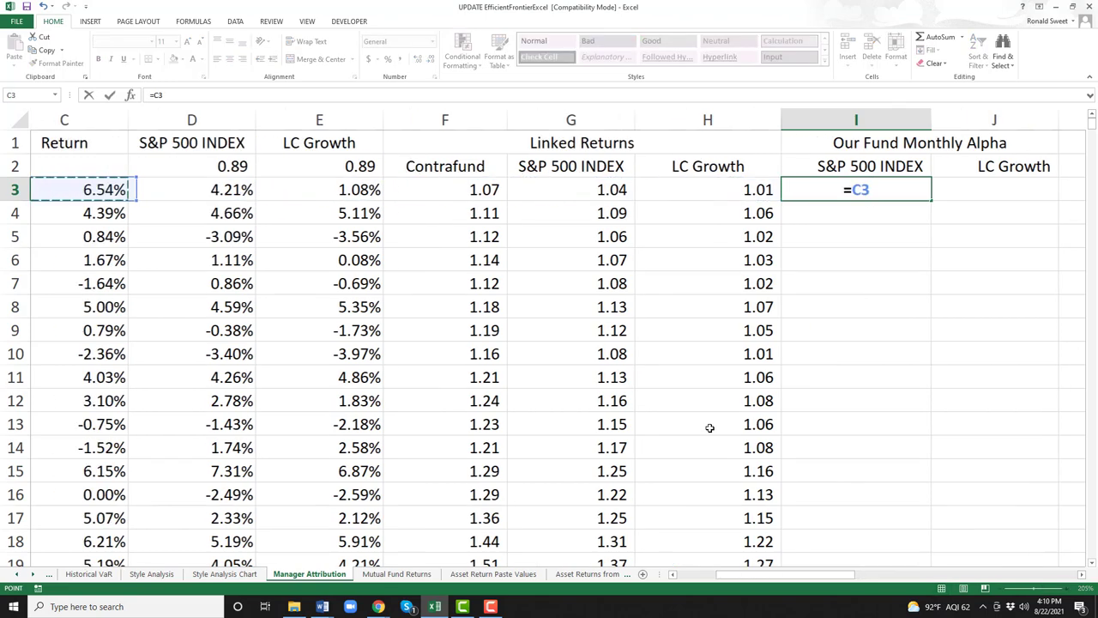
key("Left")
key("Right")
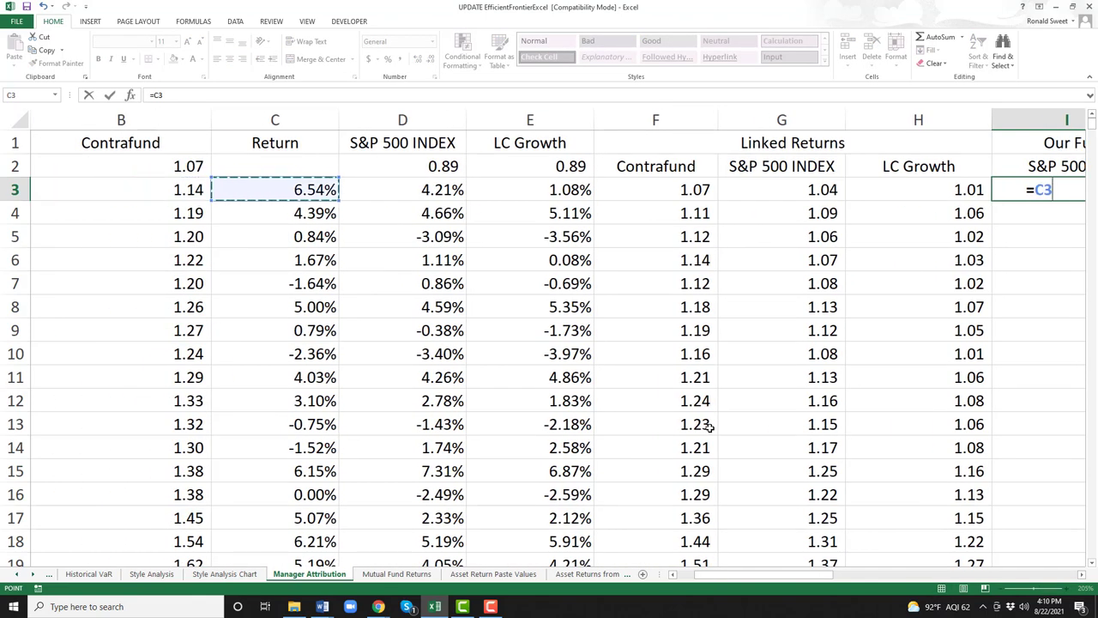
type("-")
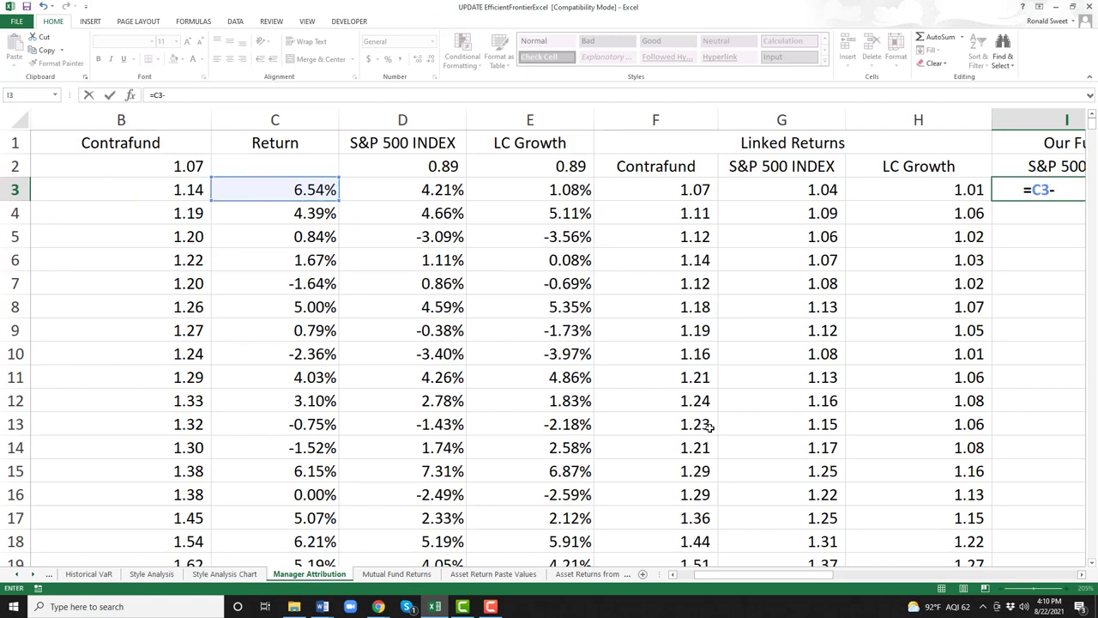
key("Left")
key("Left")
key("Left")
key("Left")
key("Left")
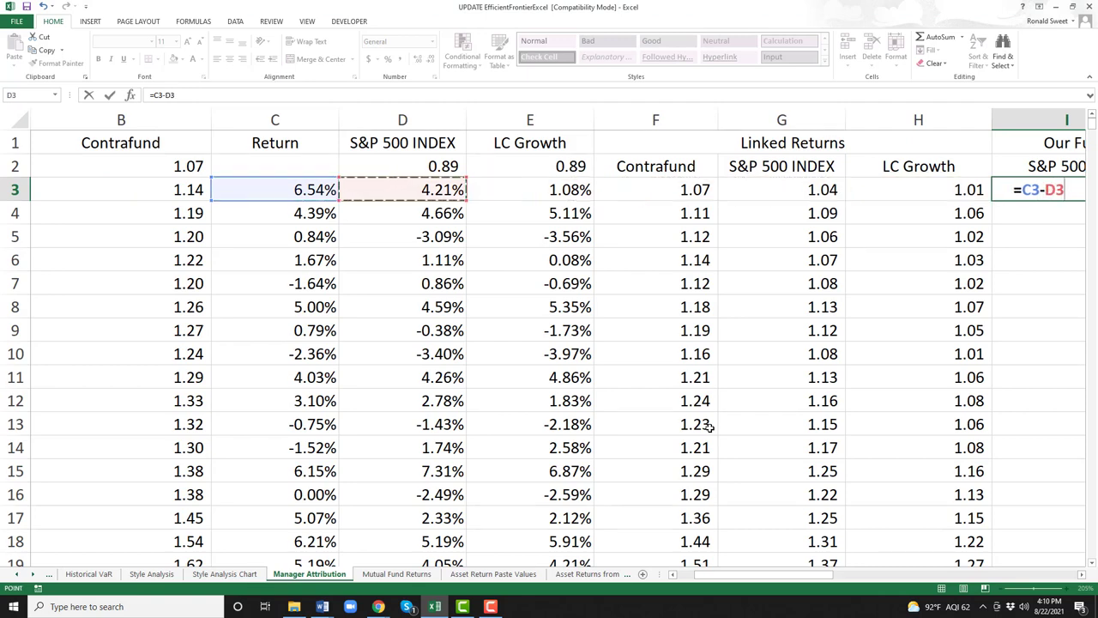
key("ctrl+Return")
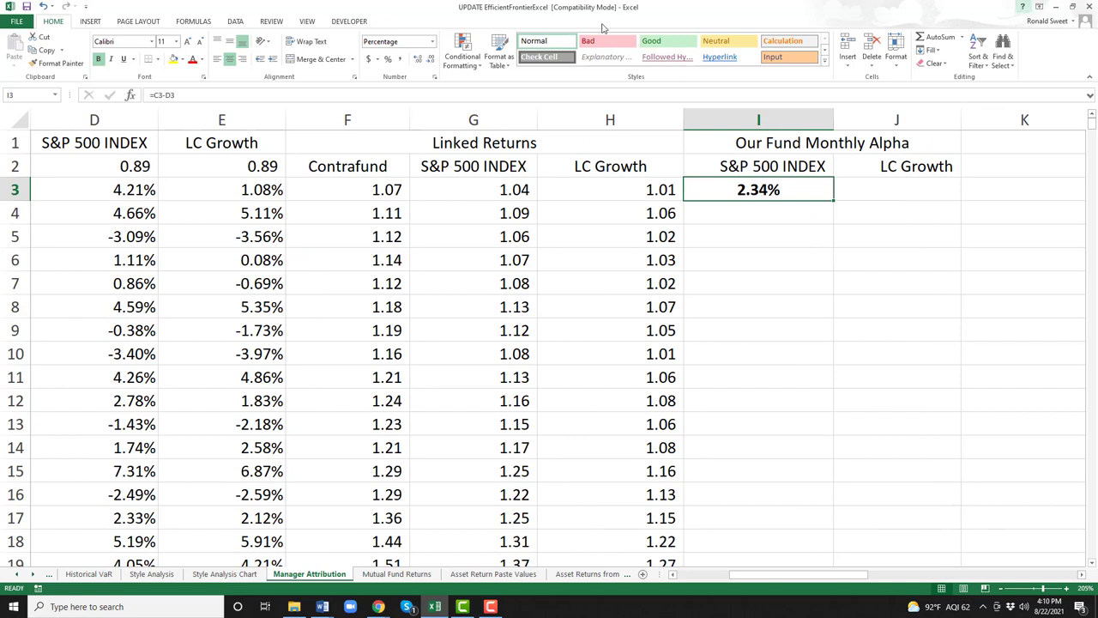
left_click(98, 58)
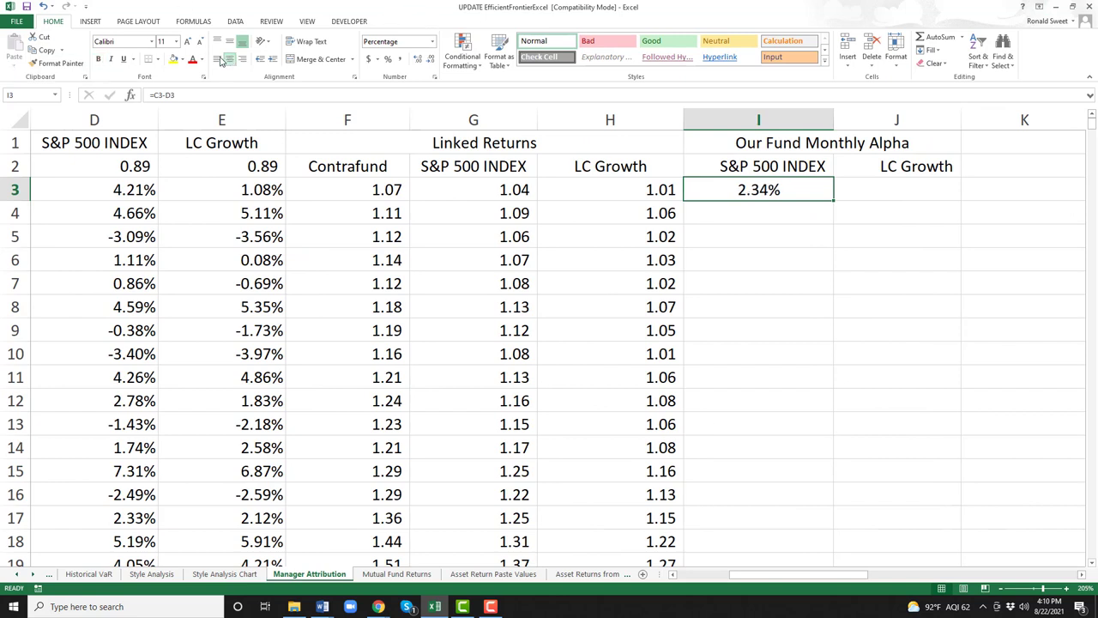
left_click(242, 58)
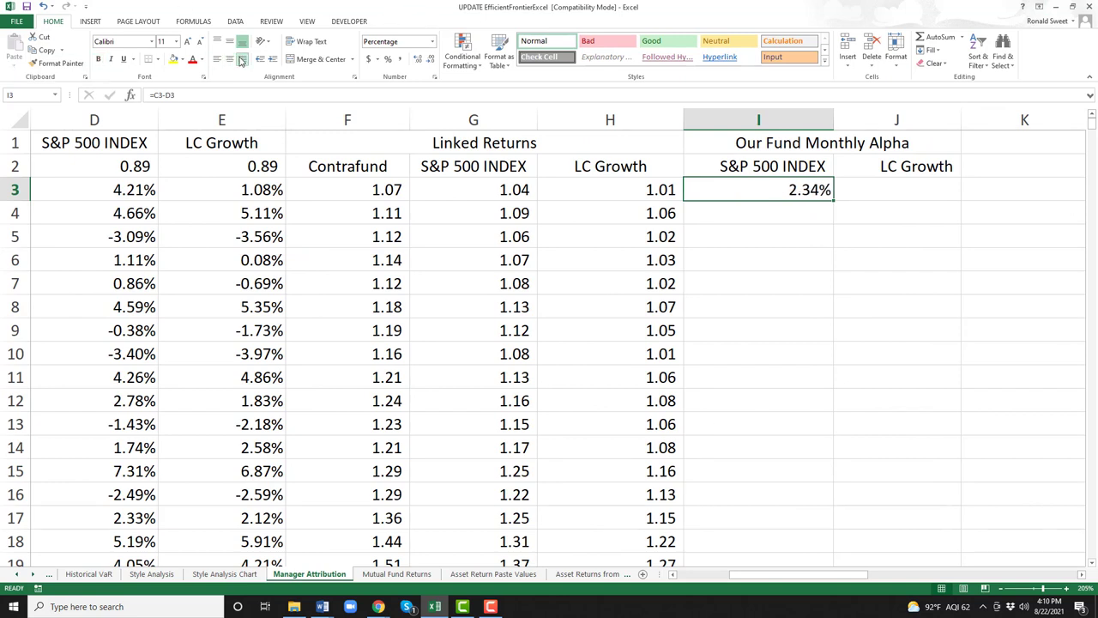
Calculate the monthly alpha against large-cap growth in J3 with the formula =C3-E3.
key("Tab")
key("Left")
key("Right")
type("=")
key("Left")
key("Left")
key("Left")
key("Left")
key("Left")
key("Left")
key("Left")
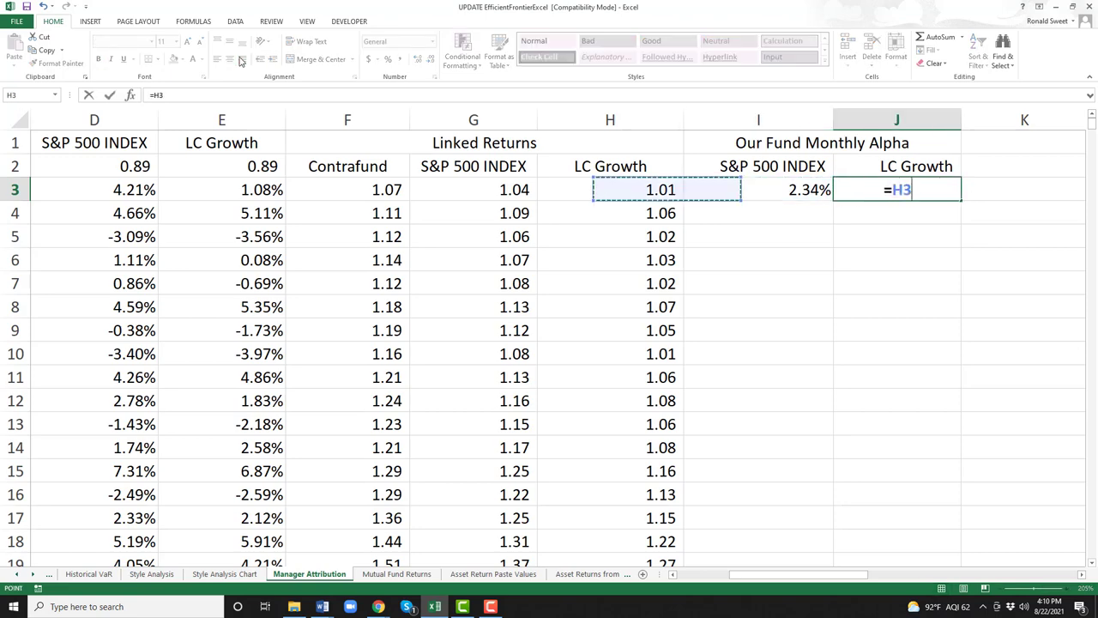
key("Left")
key("Right")
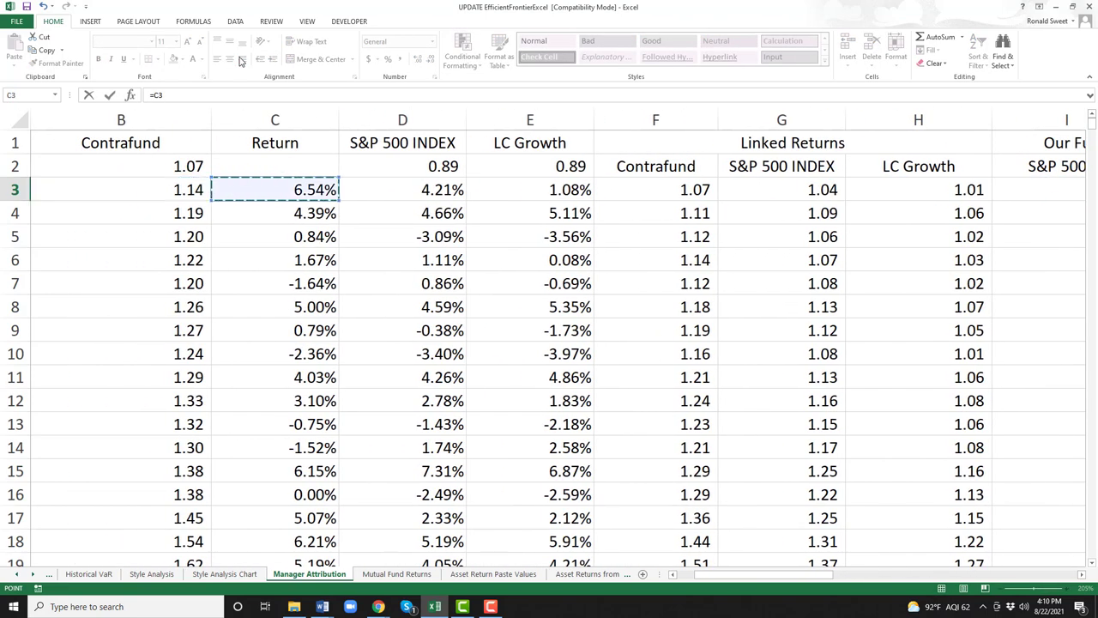
type("-")
key("Left")
key("Left")
key("Left")
key("Left")
key("Left")
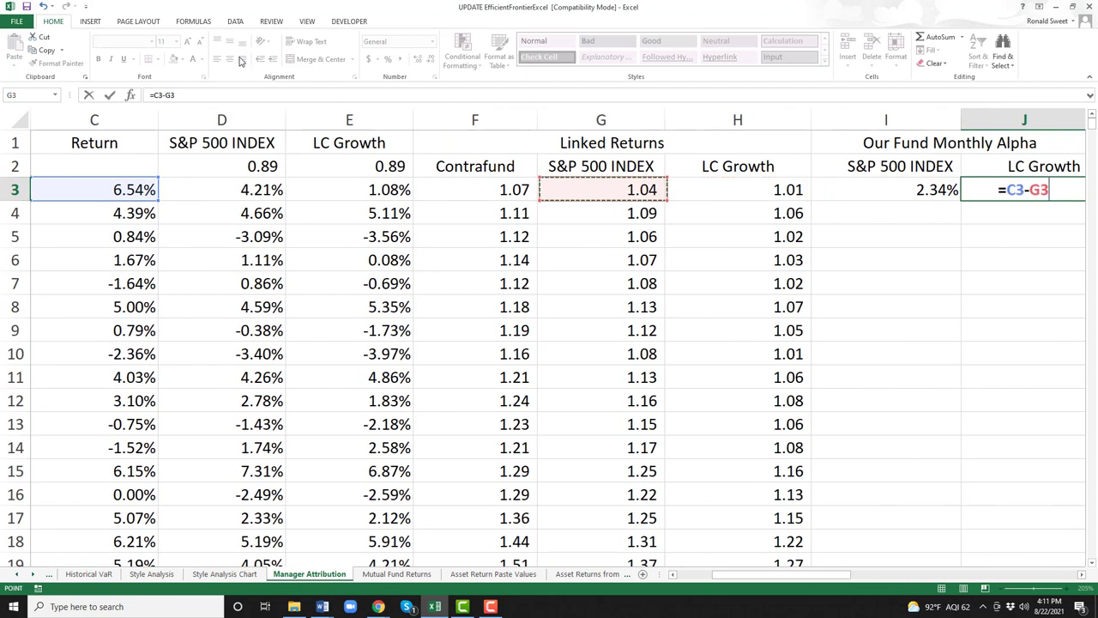
key("ctrl+Return")
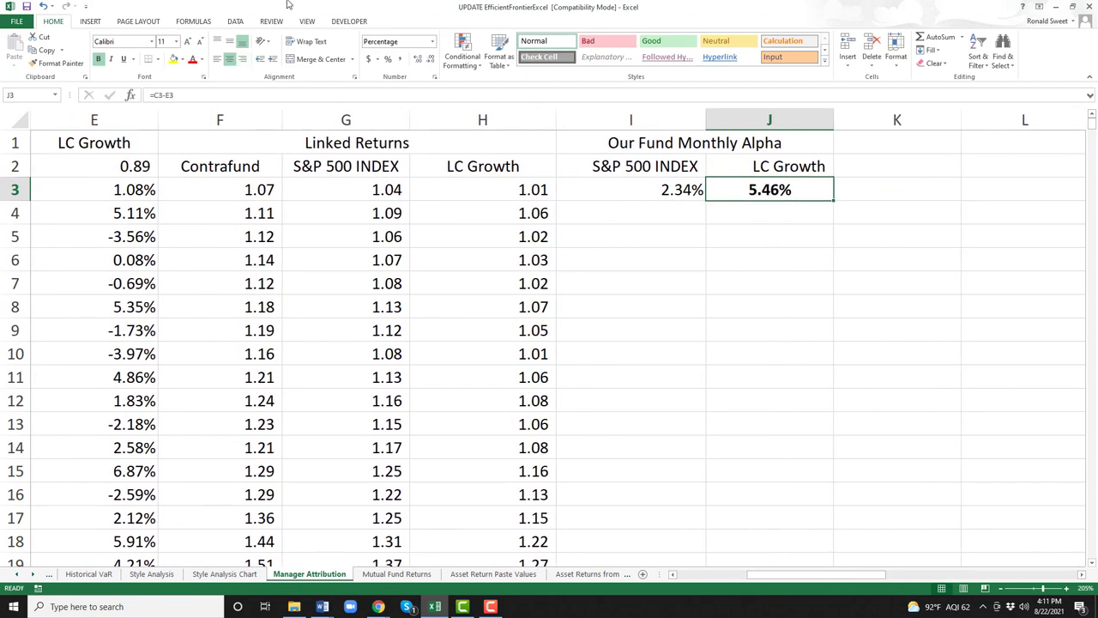
Remove the bold from J3 and right-align its value.
left_click(98, 59)
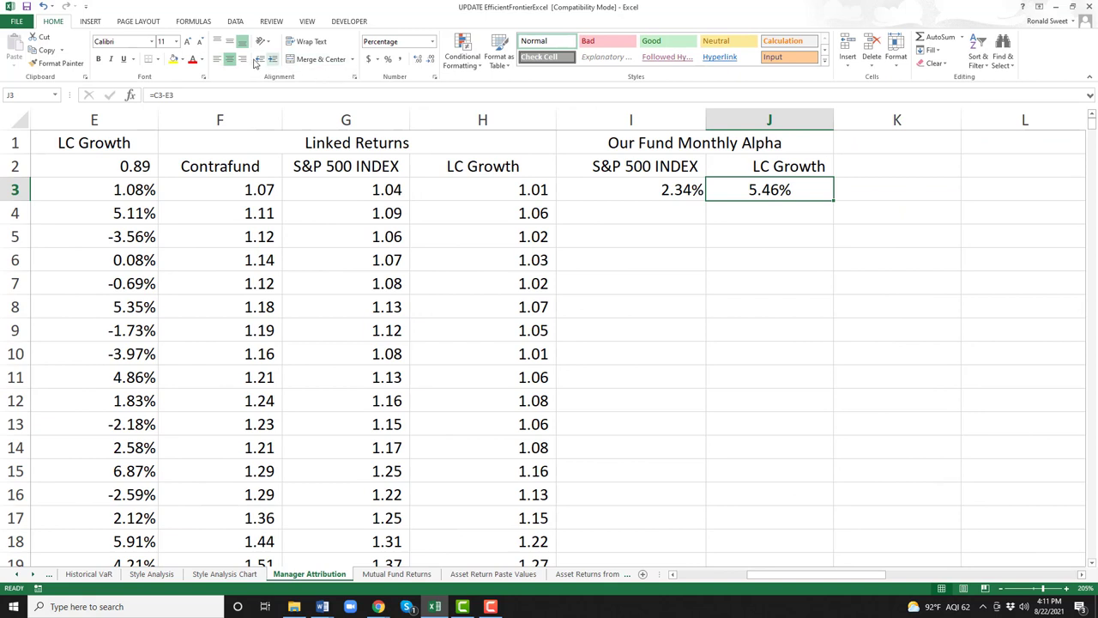
left_click(216, 59)
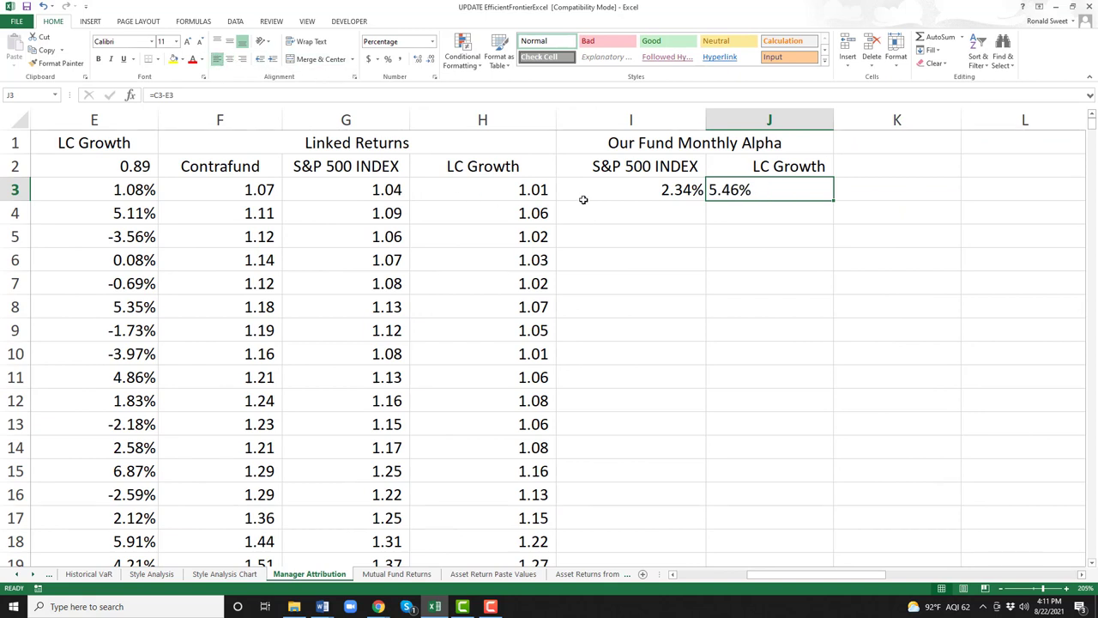
left_click(242, 58)
Turn the I3 formula into text with a leading apostrophe and copy the text to I4.
left_click_drag(635, 196, 764, 191)
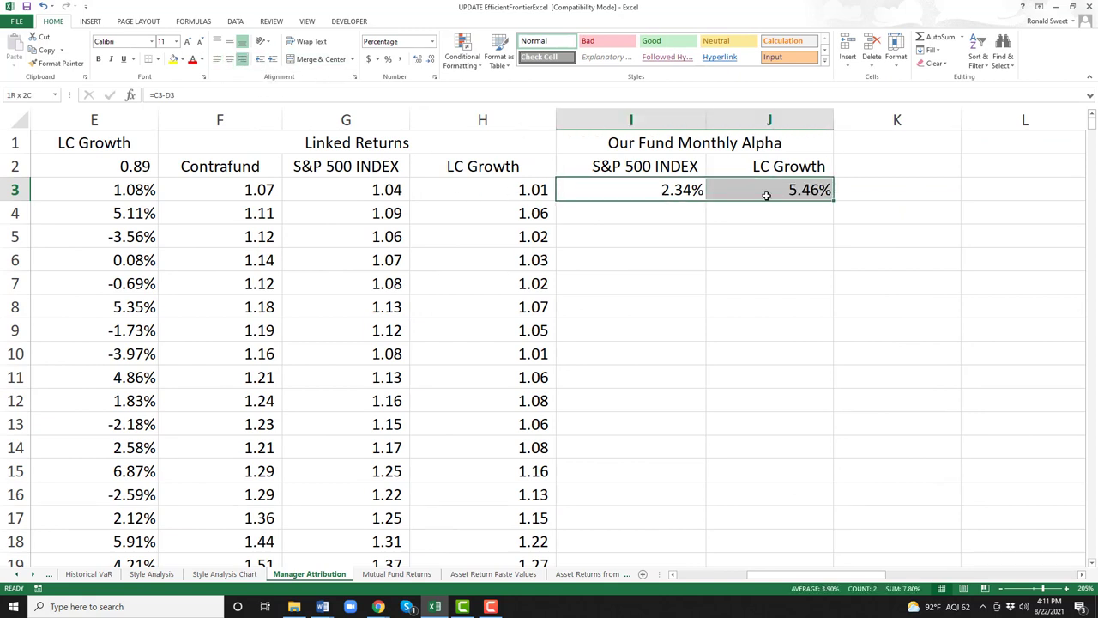
left_click(678, 189)
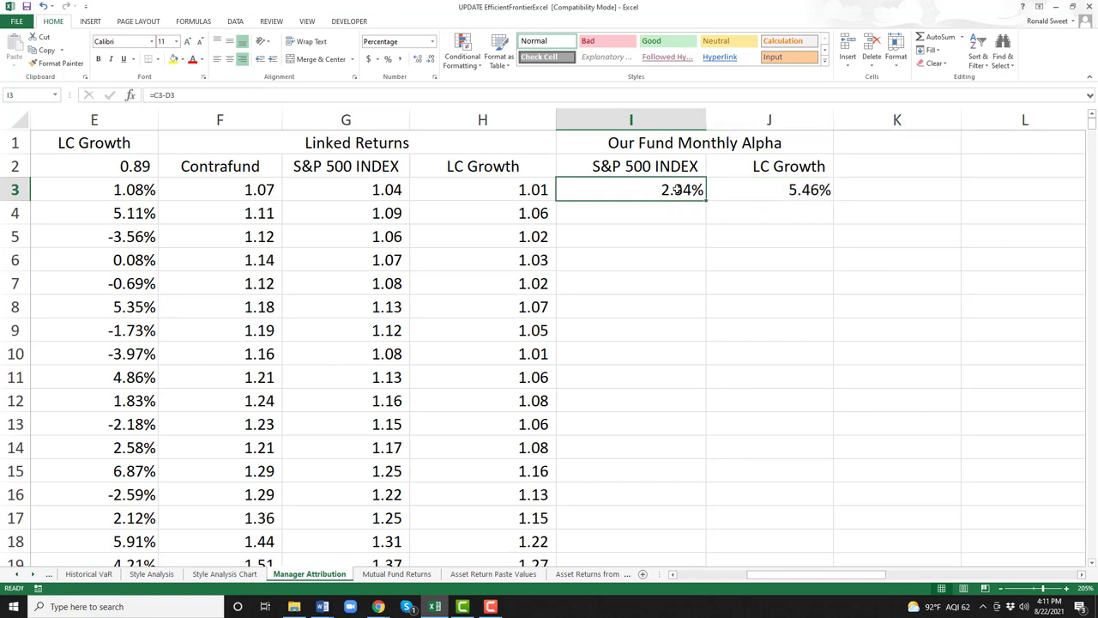
double_click(677, 190)
key("Return")
key("ctrl+d")
Turn the J3 formula into text with a leading apostrophe and copy the text to J4.
key("Up")
key("Right")
key("F2")
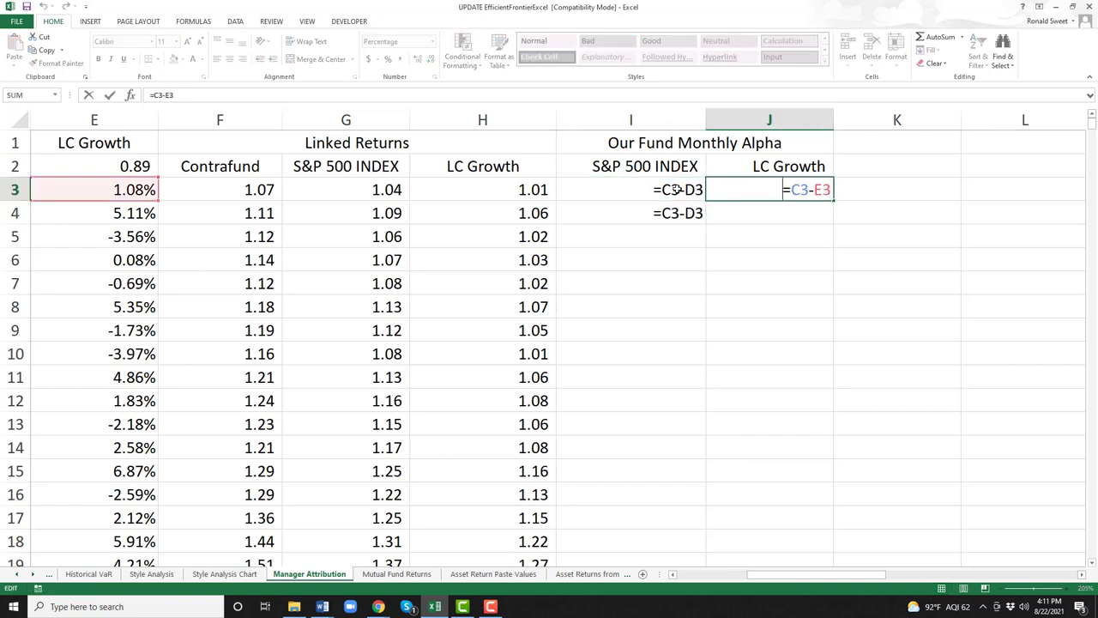
key("Return")
key("ctrl+d")
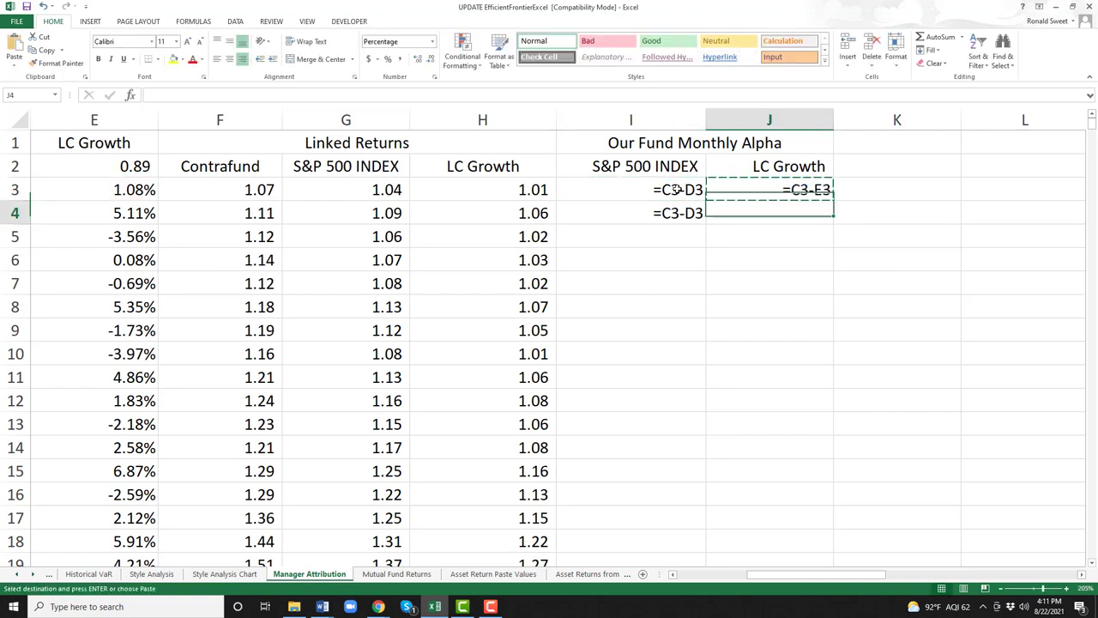
Remove the apostrophe in I3 so that the S&P 500 monthly alpha formula calculates again.
key("Up")
key("Left")
key("F2")
key("Home")
key("Delete")
key("ctrl+Return")
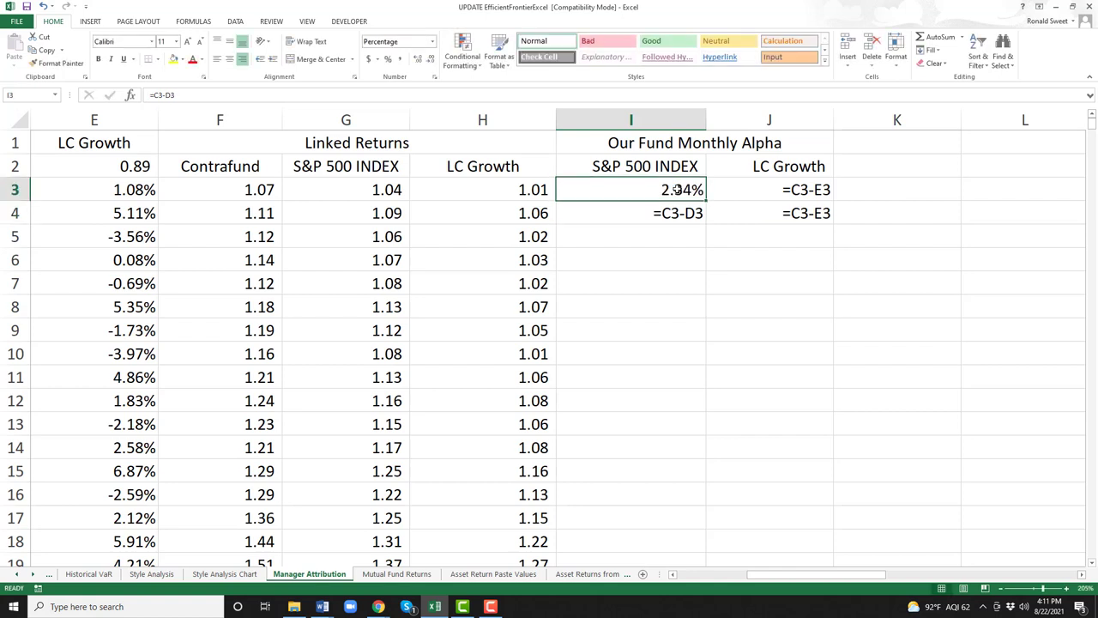
Remove the apostrophe in J3 so that the large-cap growth monthly alpha formula calculates again.
key("Right")
key("F2")
key("Delete")
key("Return")
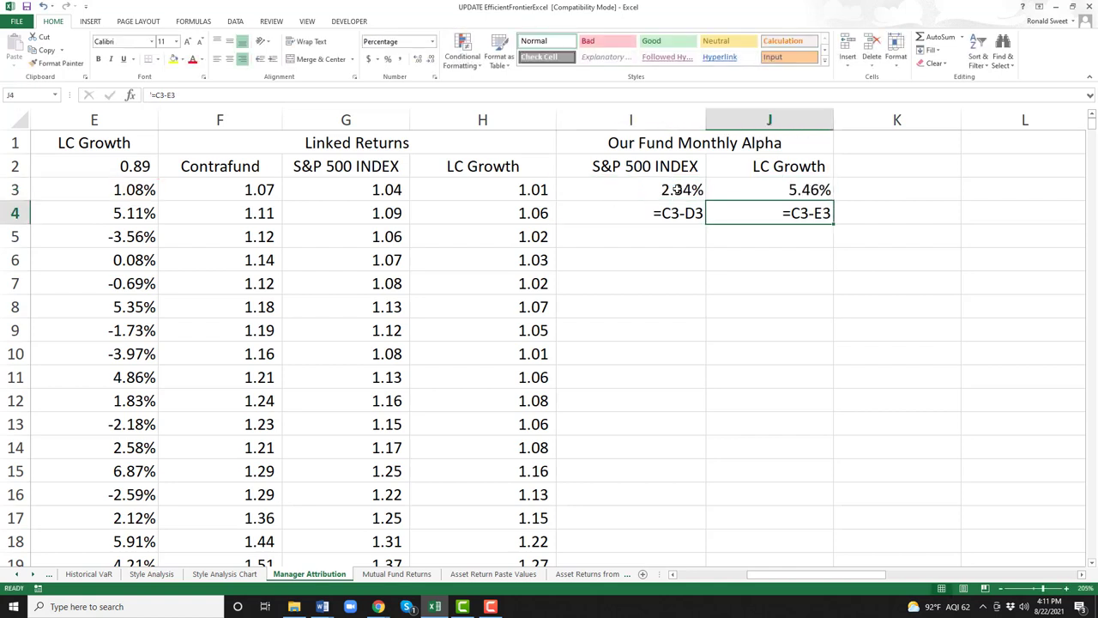
left_click(678, 213)
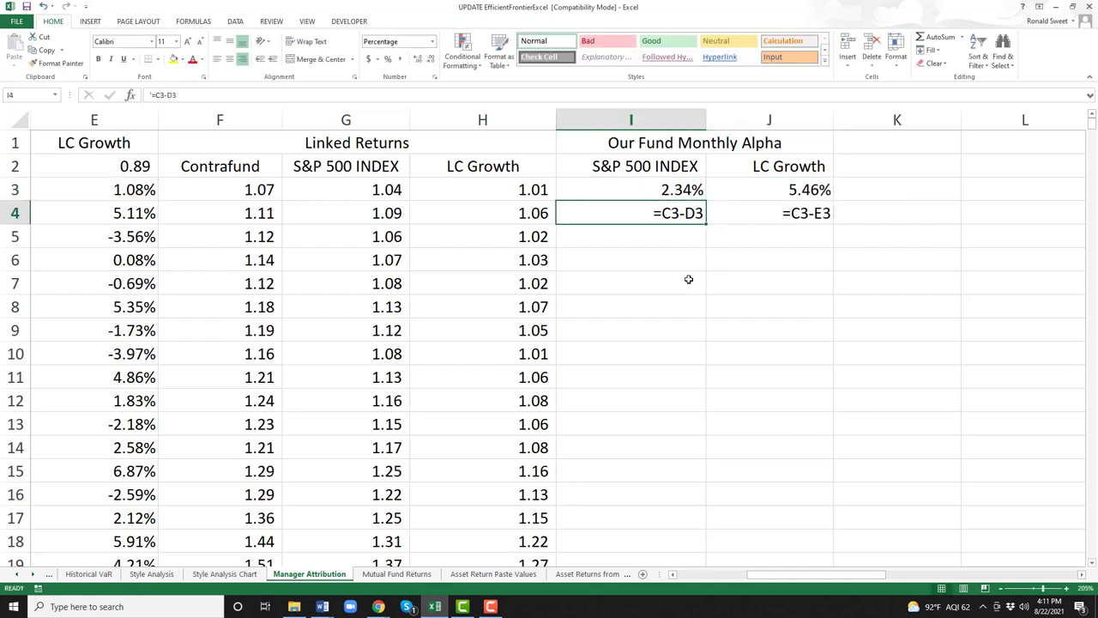
left_click(662, 191)
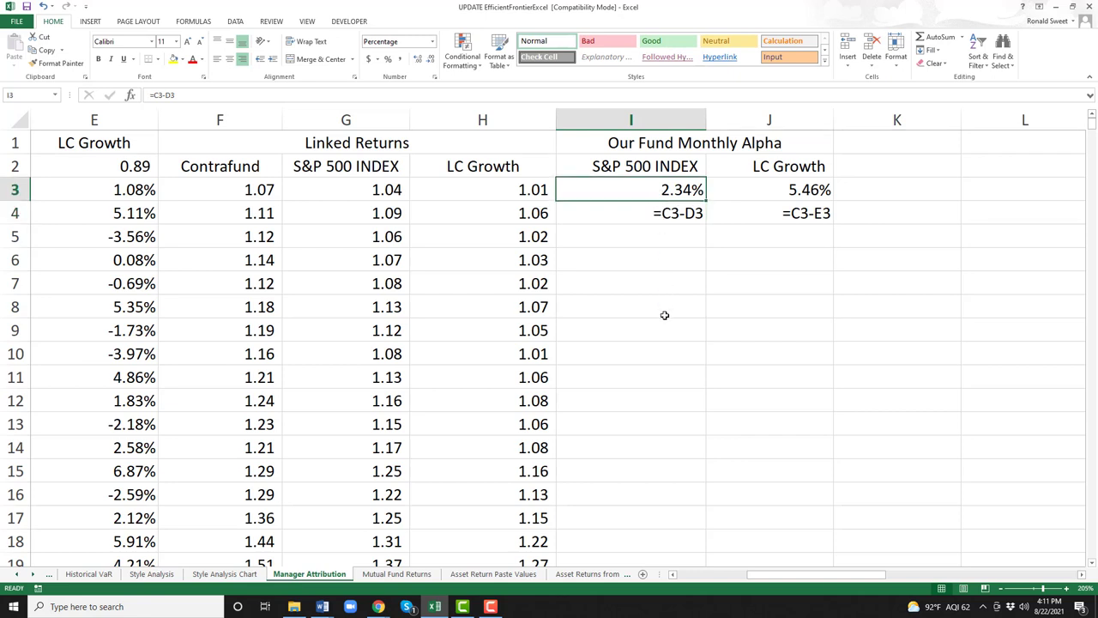
left_click(775, 188)
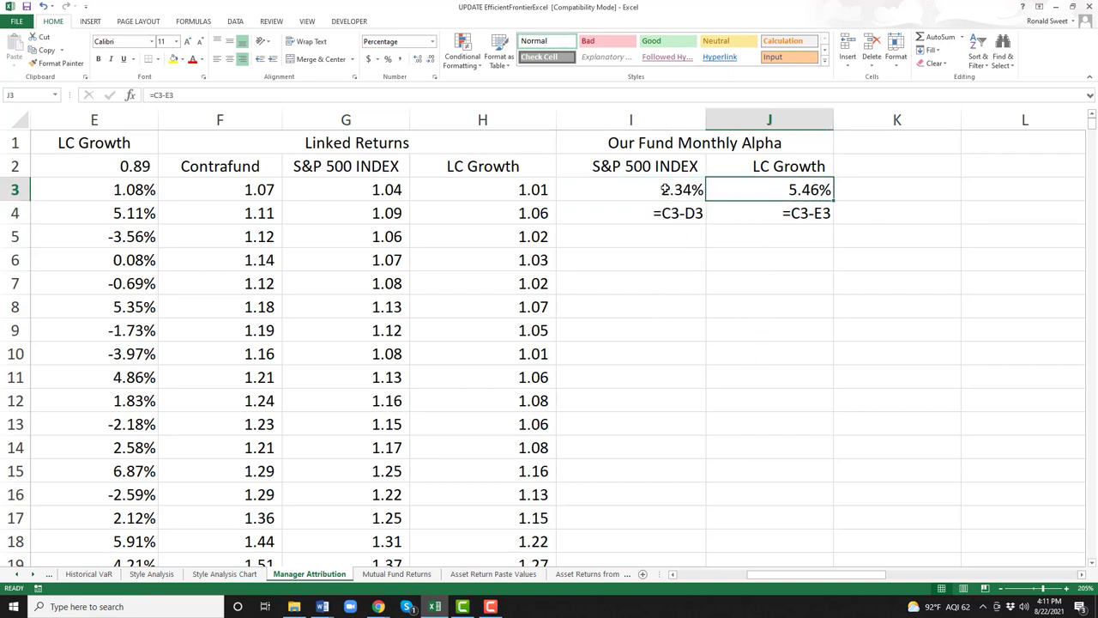
left_click(669, 214)
left_click(782, 215)
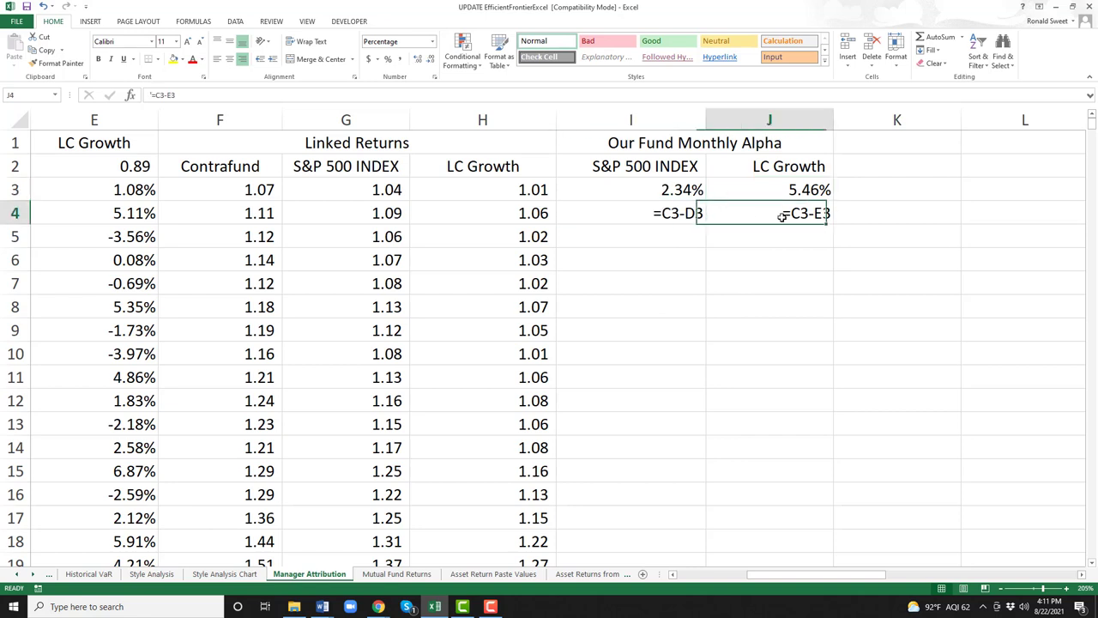
Clear the formula text in I4:J4 and fill the I3:J3 monthly alpha formulas down both columns.
left_click_drag(675, 214, 739, 214)
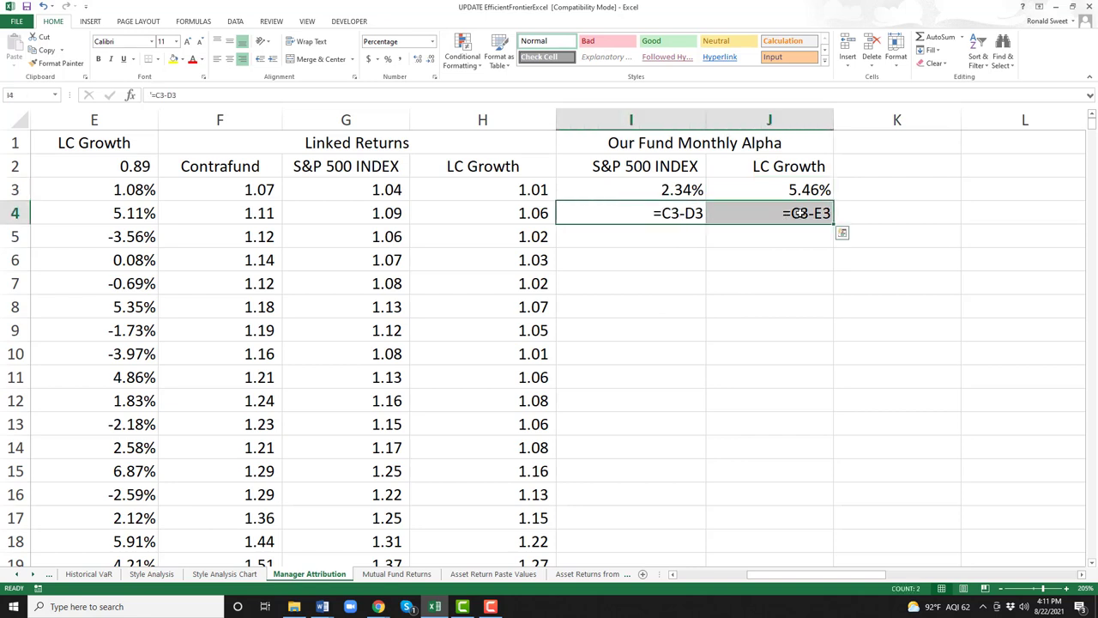
key("Delete")
left_click_drag(677, 189, 783, 199)
double_click(831, 197)
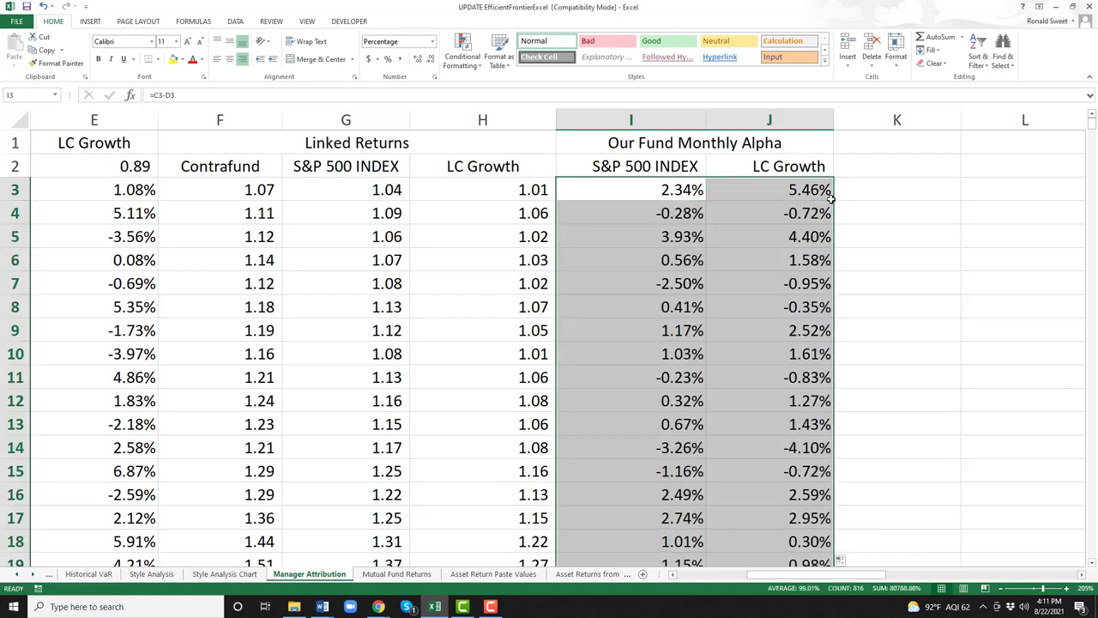
Delete the surplus alpha formulas in I406:J410, beside the summary rows below the monthly data.
key("Down")
key("ctrl+Down")
key("Up")
key("Up")
key("Up")
key("Up")
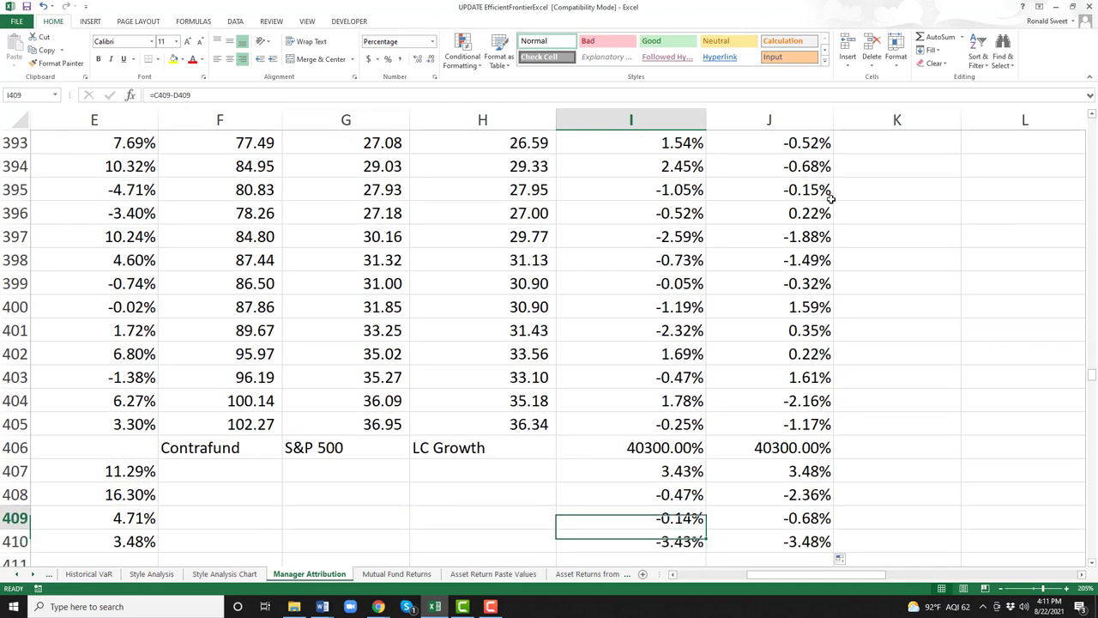
key("shift+Right")
key("shift+Down")
key("shift+Down")
key("shift+Down")
key("shift+Down")
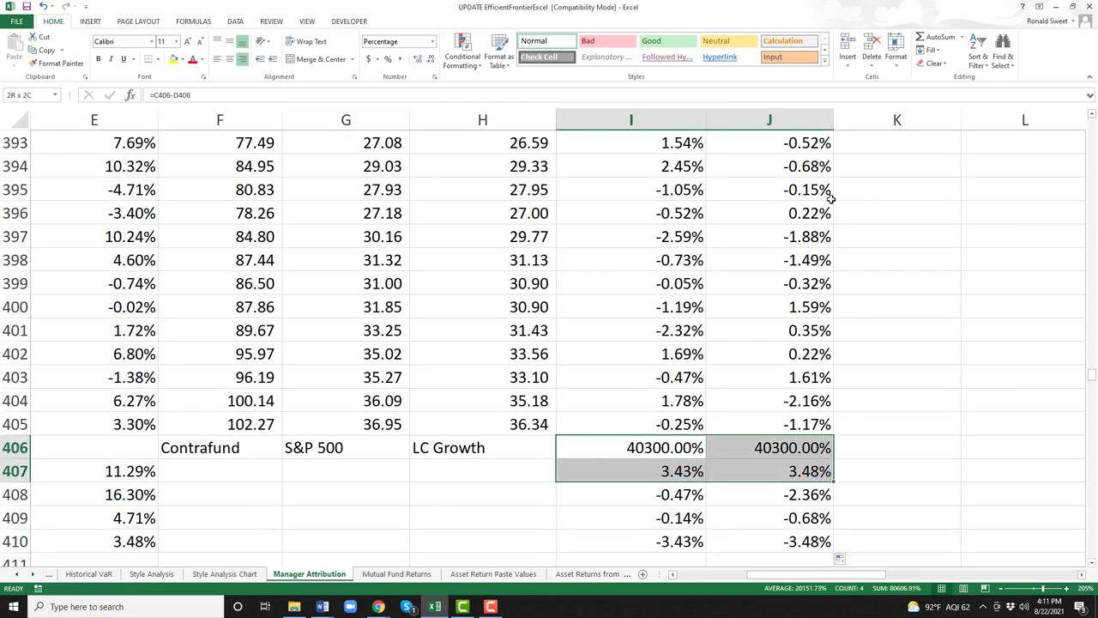
key("Delete")
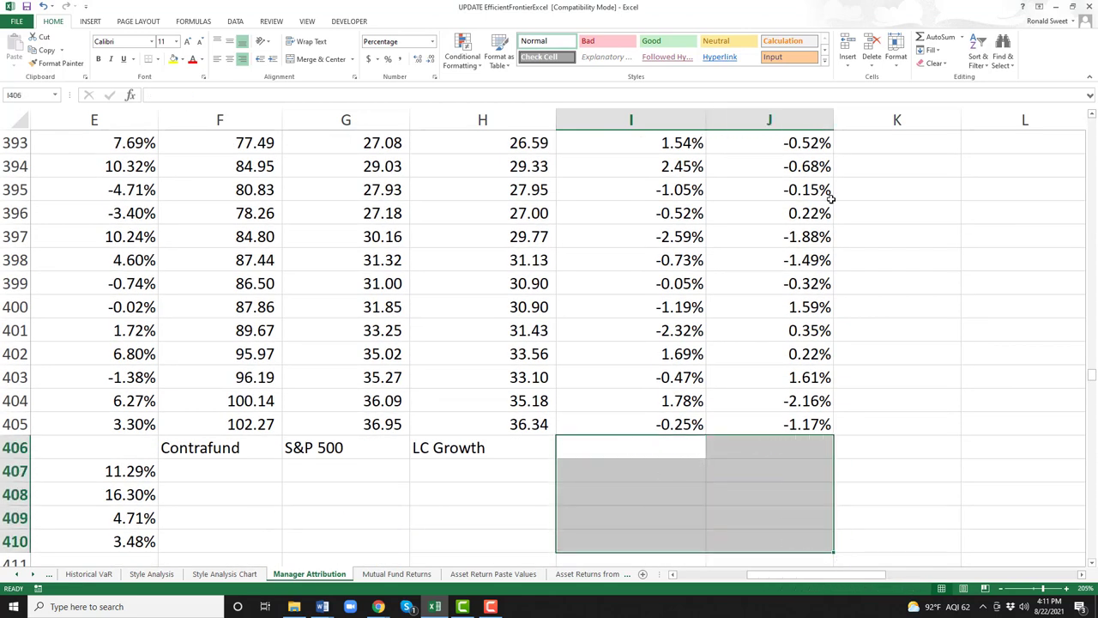
Label A411 "Tracking Error (St Dev of Monthly Alpha)" beneath the Alpha (Outperformance) row.
key("Up")
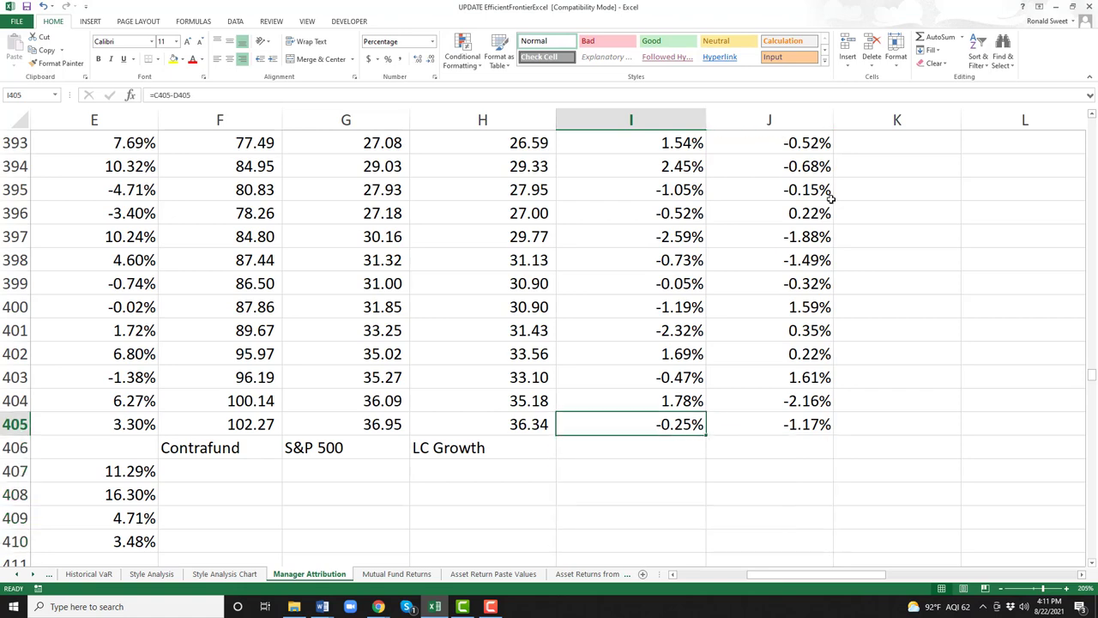
key("Right")
key("Left")
key("Left")
key("Left")
key("Left")
key("Left")
key("Left")
key("Left")
key("Left")
key("Left")
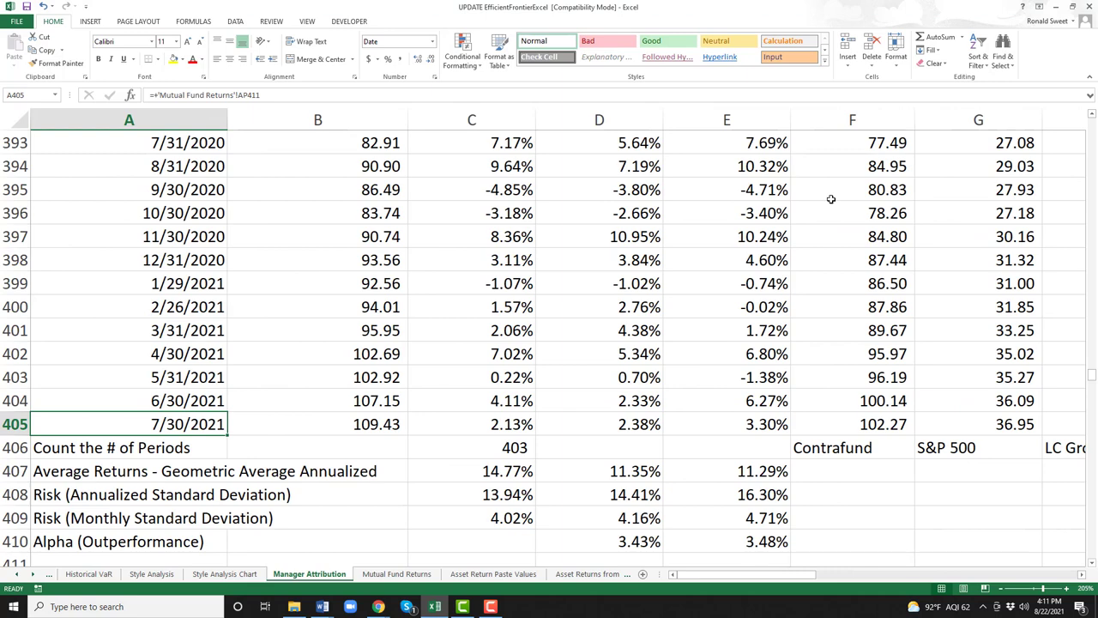
key("Down")
key("Down")
key("Down")
key("Down")
key("Down")
key("Down")
key("Down")
key("Down")
key("Up")
key("Up")
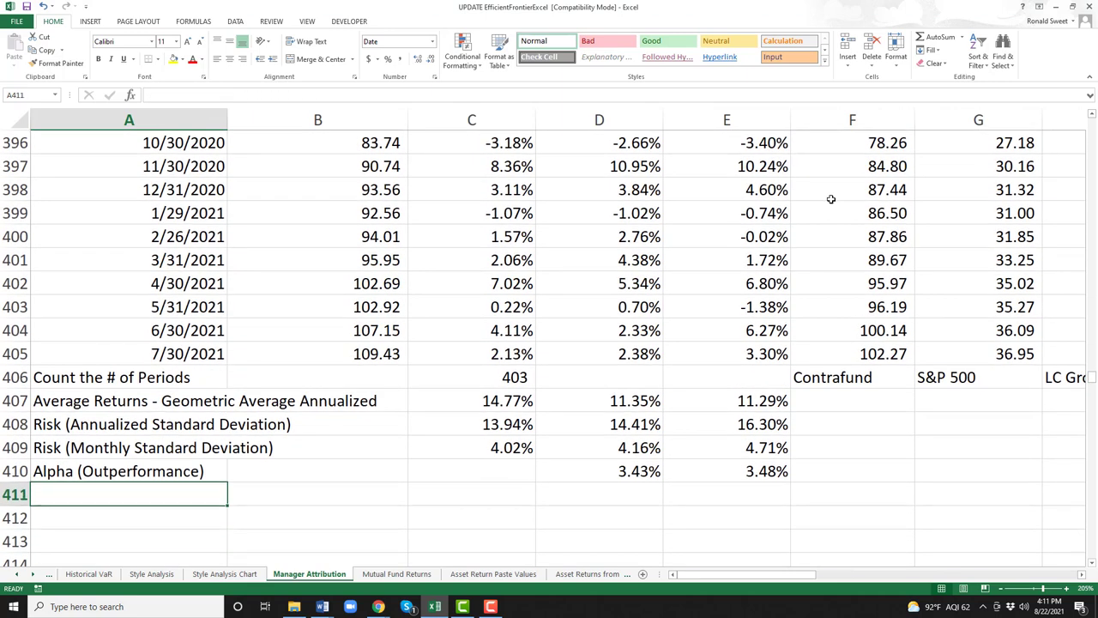
type("Tra")
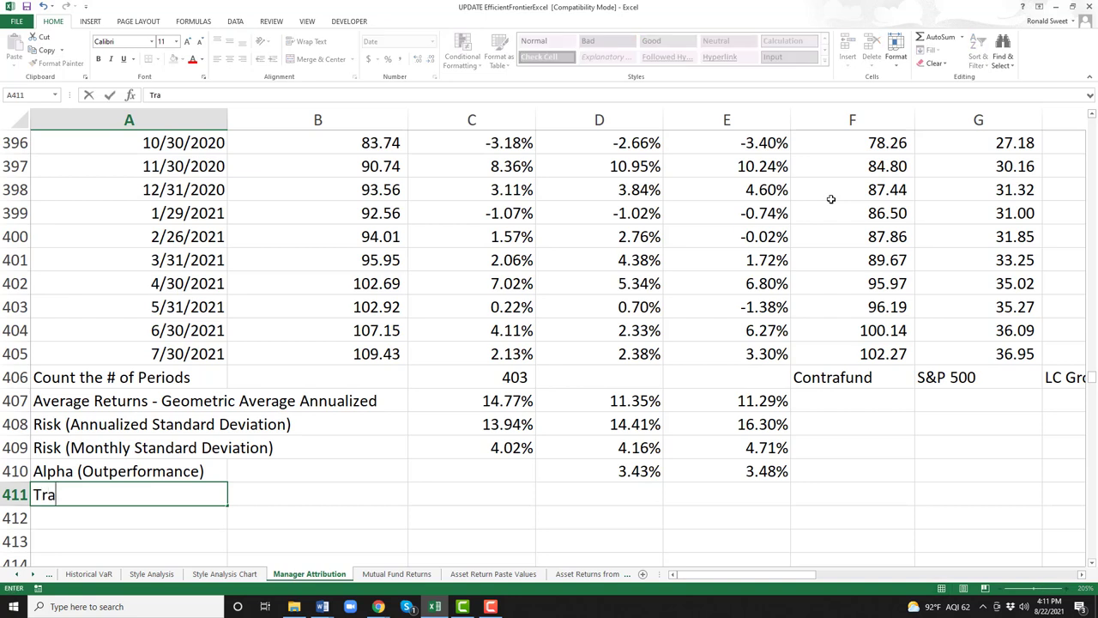
type("cking Error")
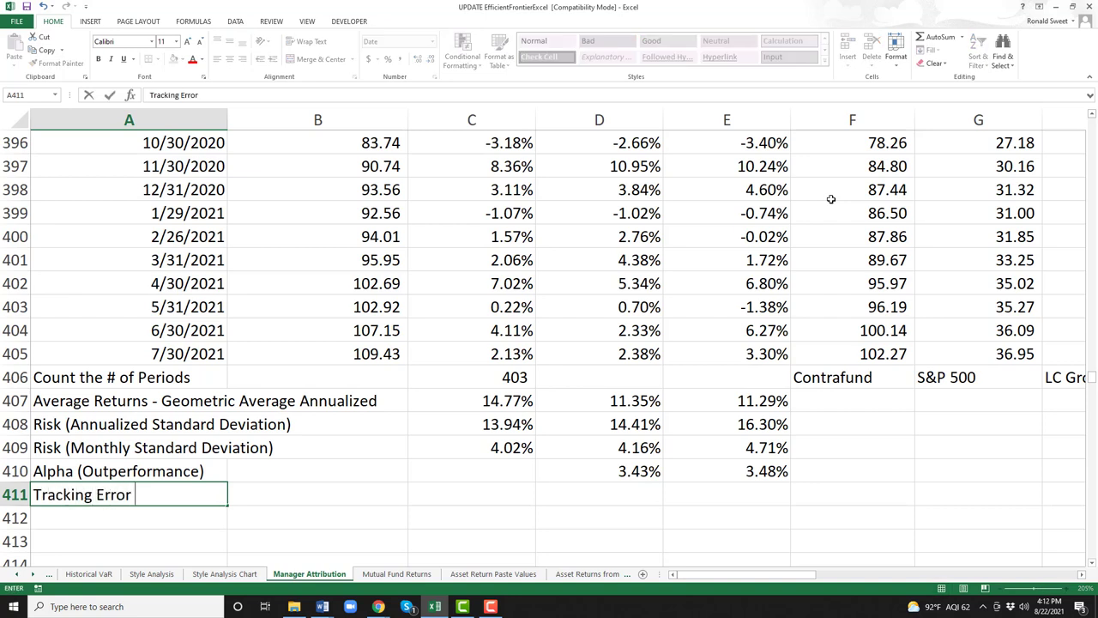
type(" (St Dev of")
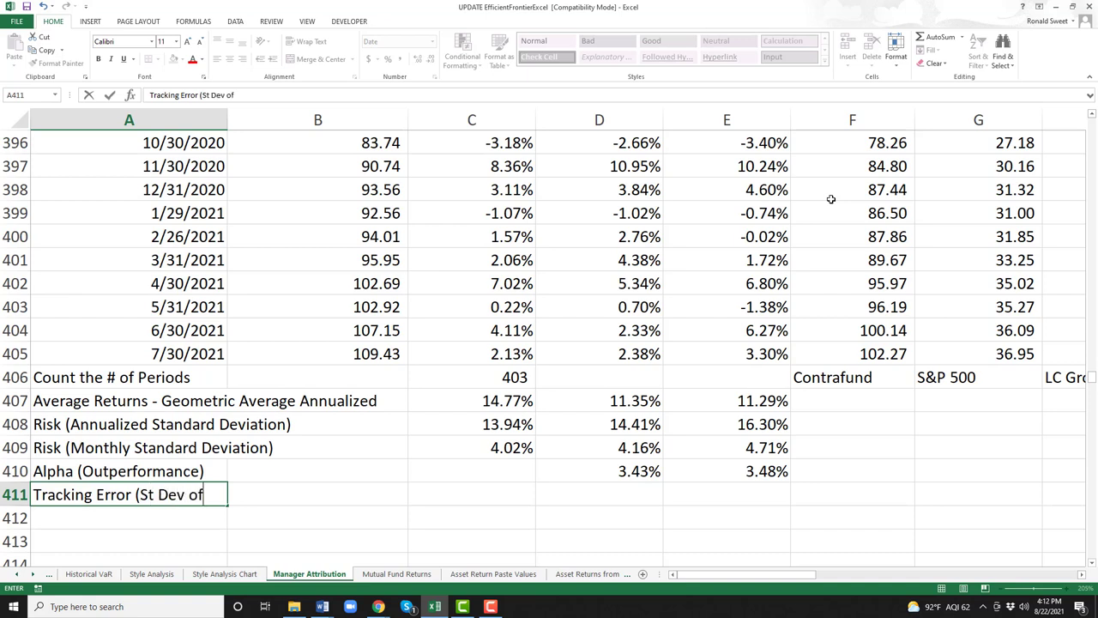
type(" Monthly Al")
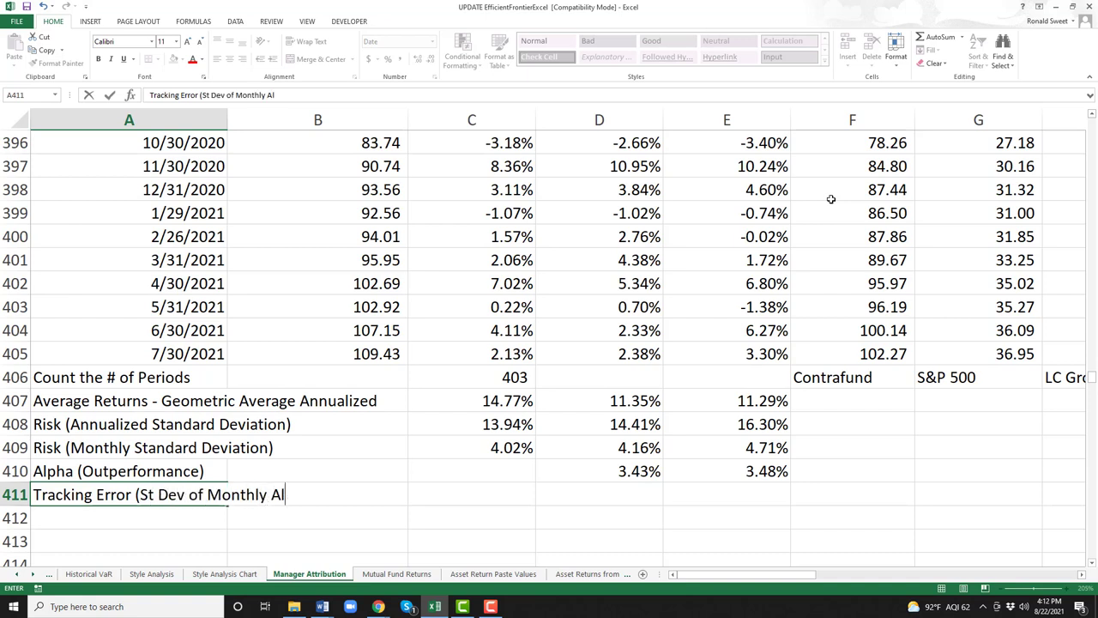
type("pha)")
key("Return")
Enter =STDEVP(I3:I405) in D411 to calculate the S&P 500 tracking error from the monthly alphas.
key("Up")
key("Right")
key("Right")
key("Right")
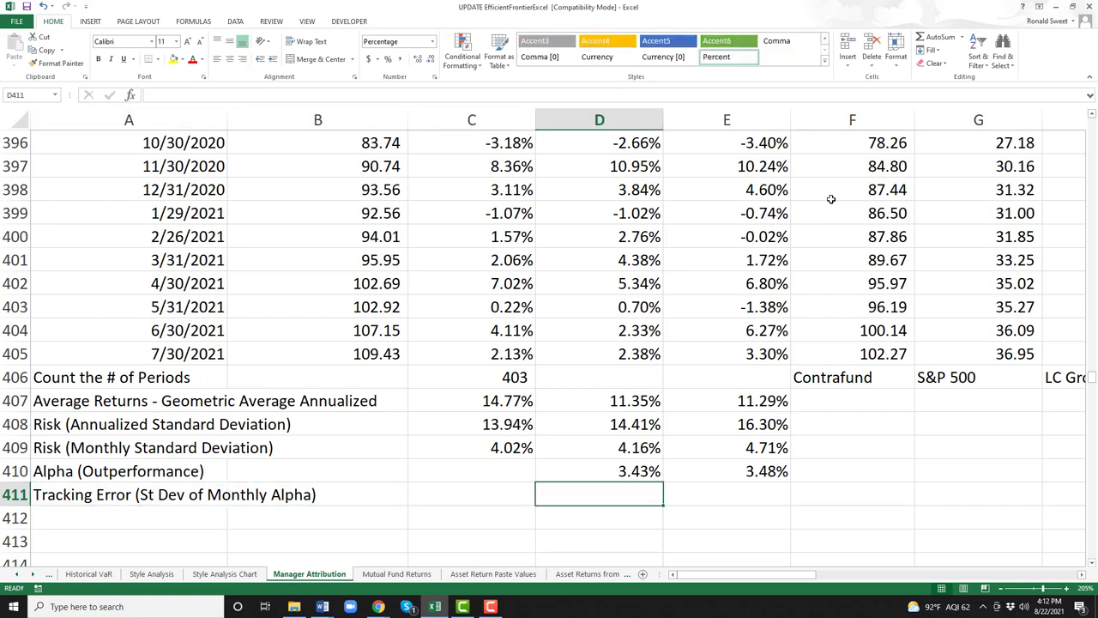
type("=std")
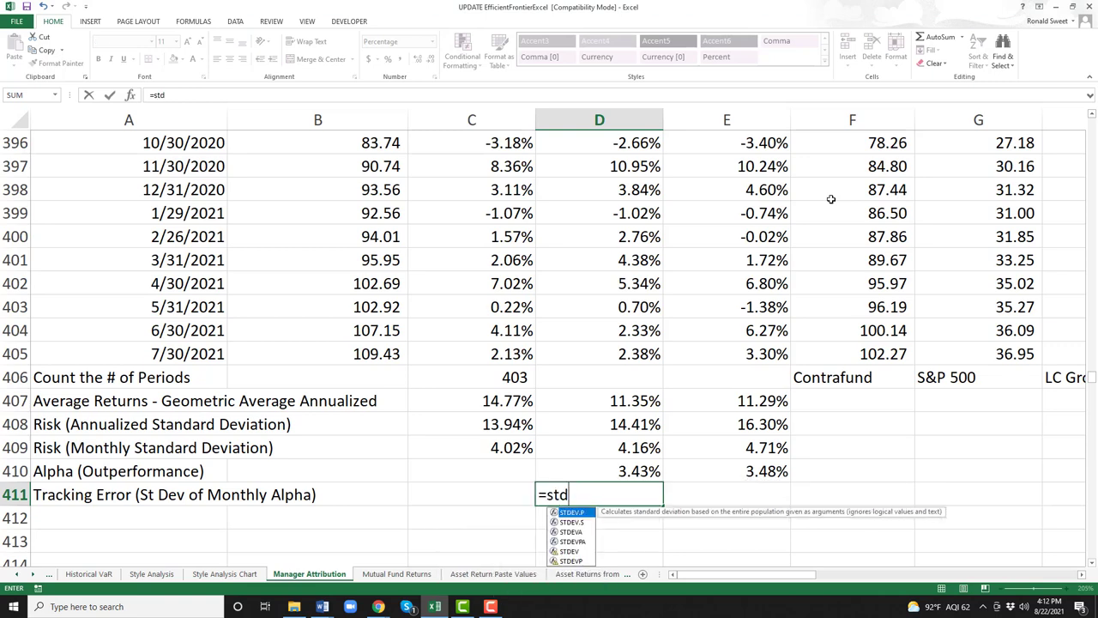
type("evp(")
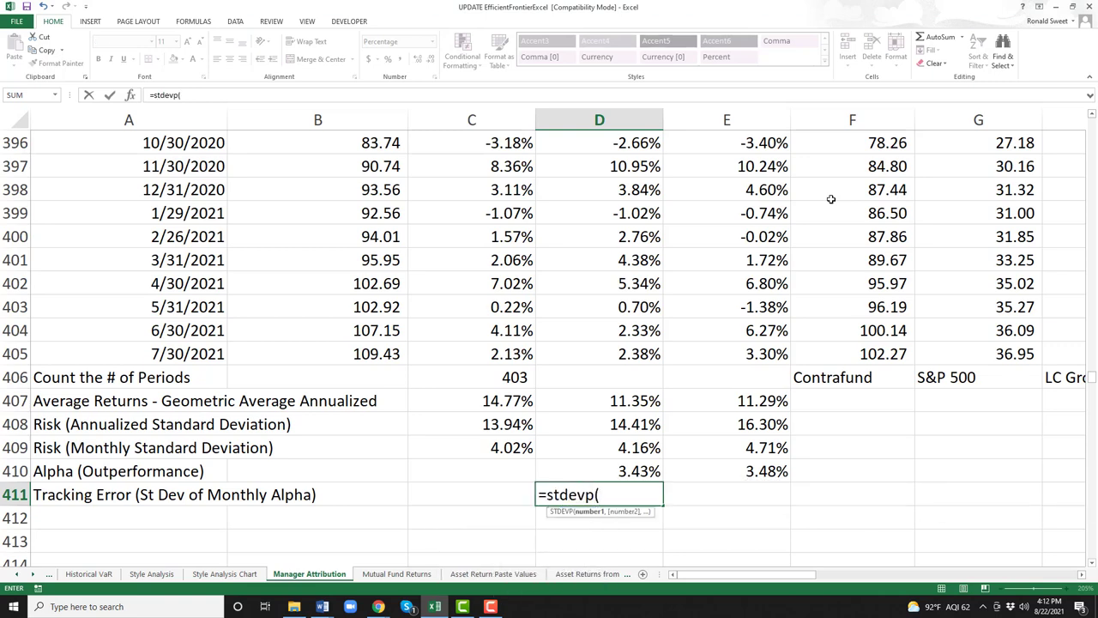
key("Right")
key("Right")
key("Right")
key("Right")
key("Right")
key("Right")
key("Right")
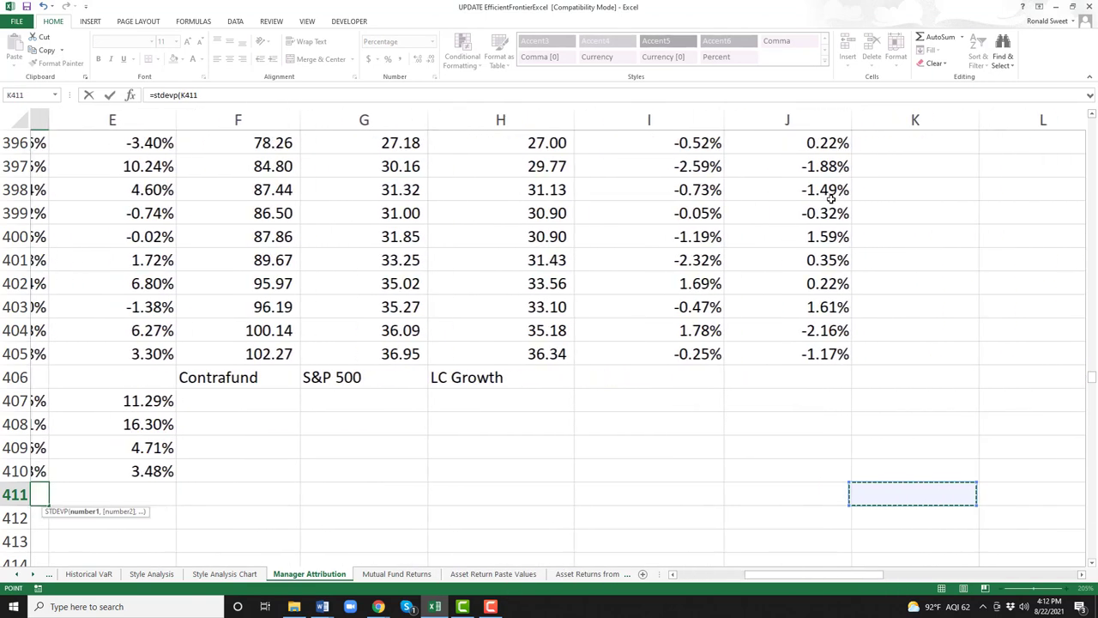
key("Left")
key("Left")
key("Up")
key("Up")
key("Up")
key("Up")
key("Up")
key("Up")
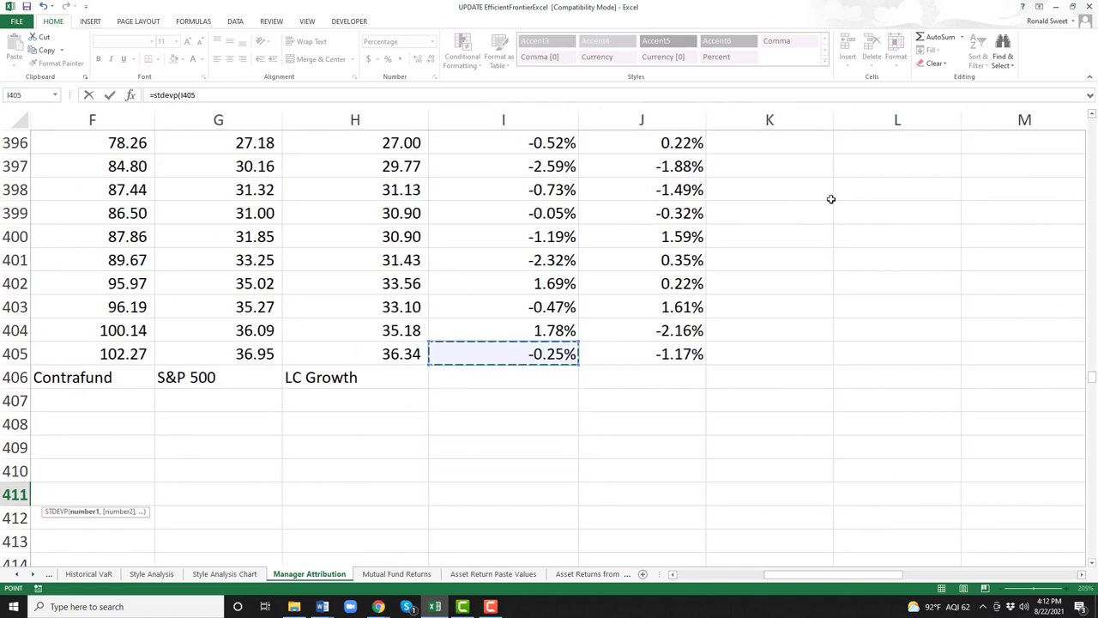
key("shift+Right")
key("ctrl+shift+Up")
key("ctrl+shift+Left")
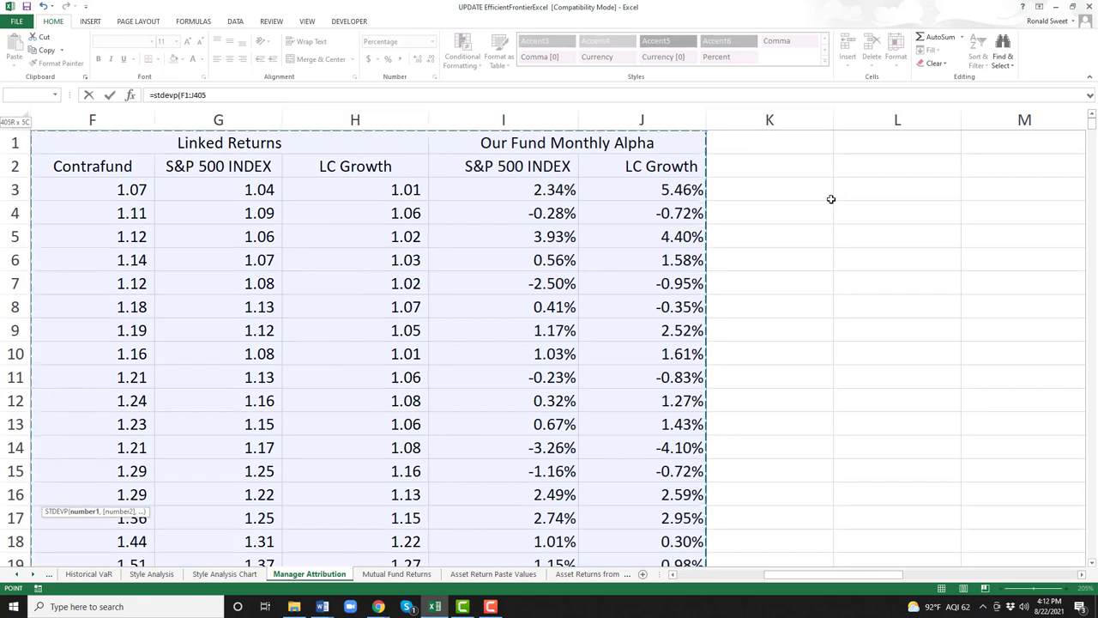
key("ctrl+shift+Right")
key("ctrl+shift+Down")
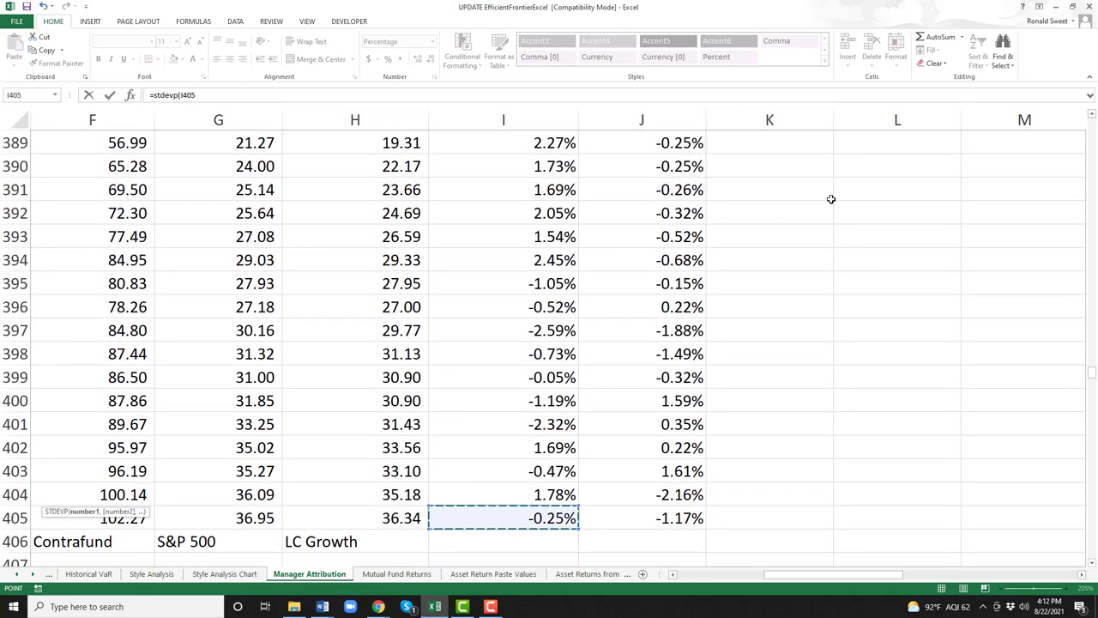
key("ctrl+shift+Up")
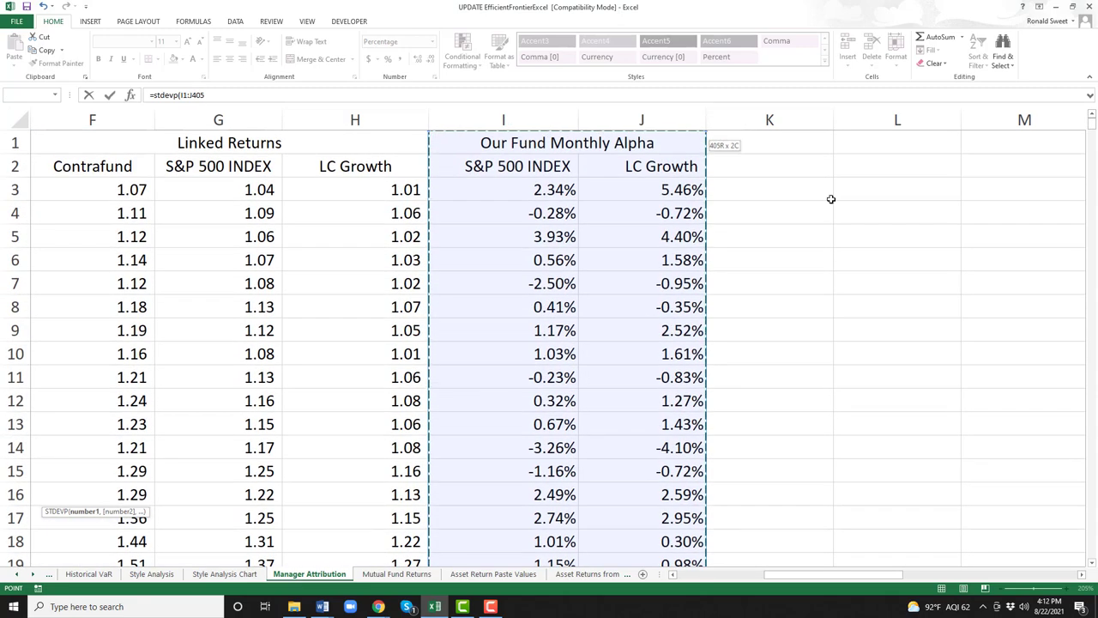
key("shift+Down")
key("shift+Down")
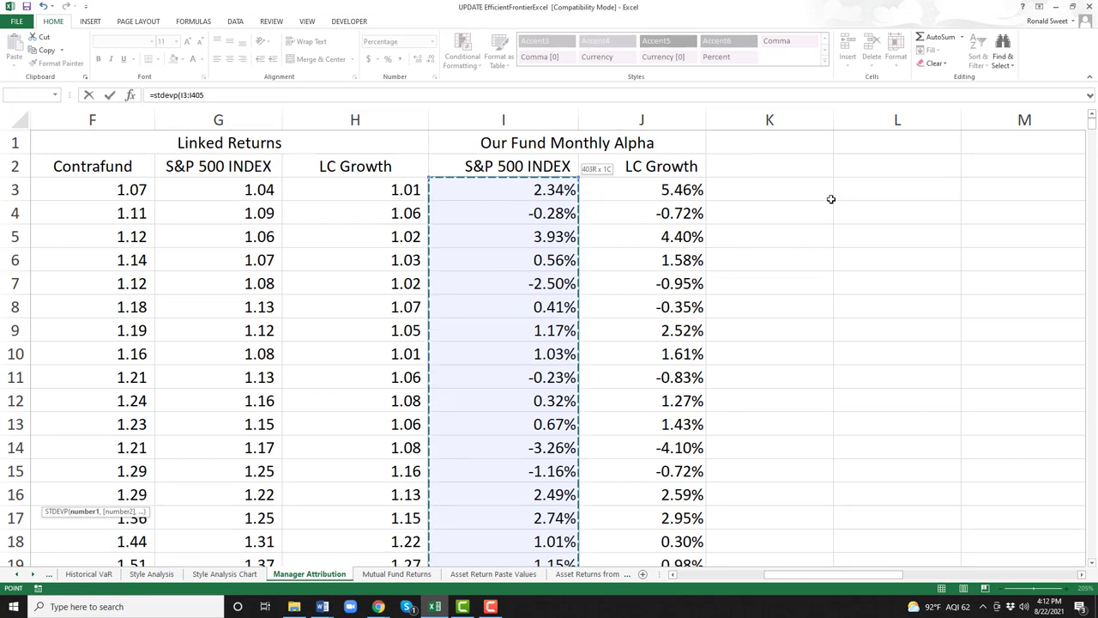
type(")")
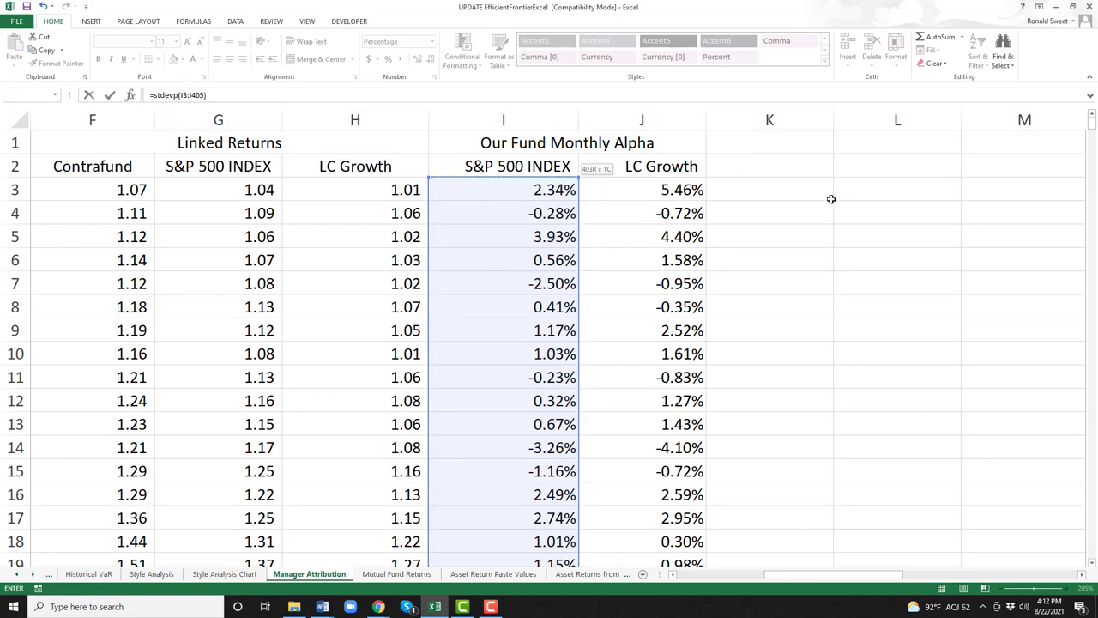
key("Return")
key("Up")
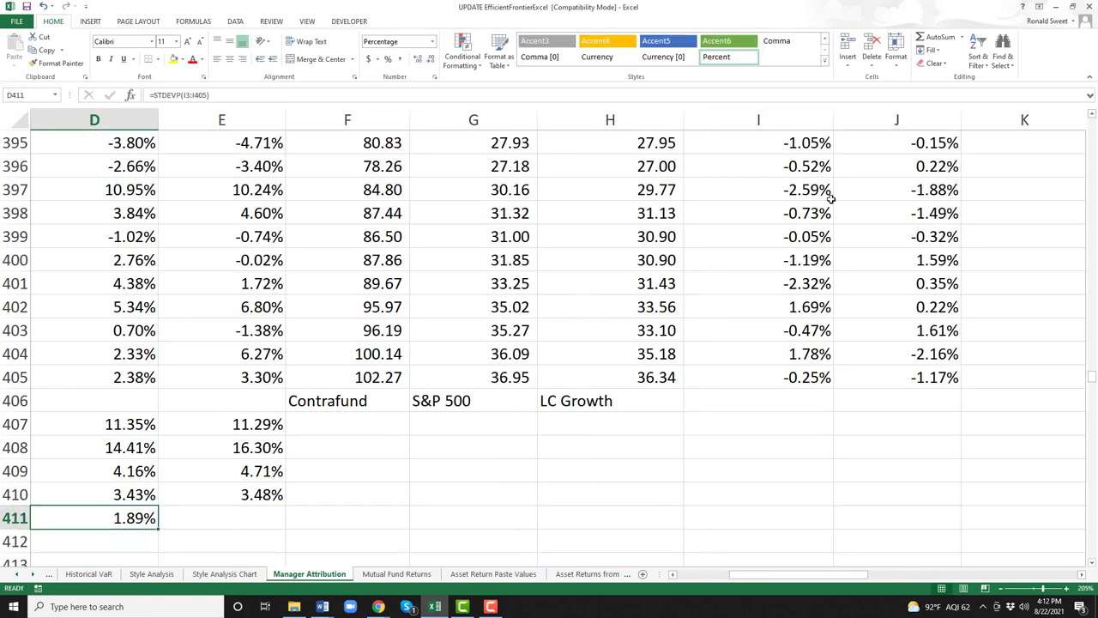
Copy the D411 tracking error formula to E411 for large-cap growth and check the ranges both formulas reference.
scroll(830, 198, "left", 1)
key("ctrl+c")
key("Right")
key("ctrl+v")
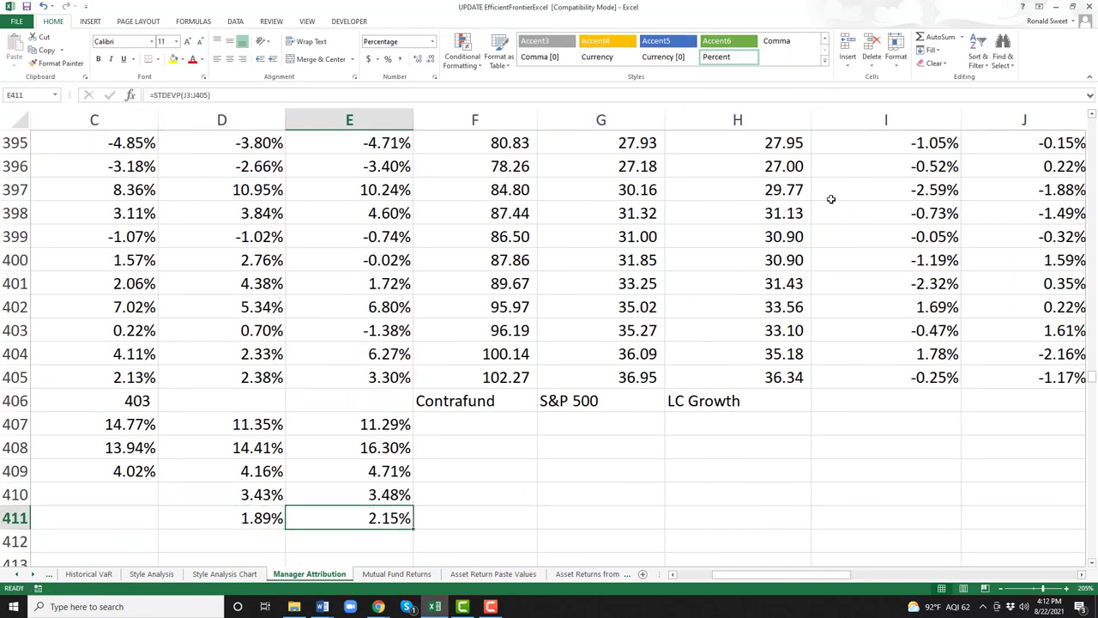
key("Left")
key("F2")
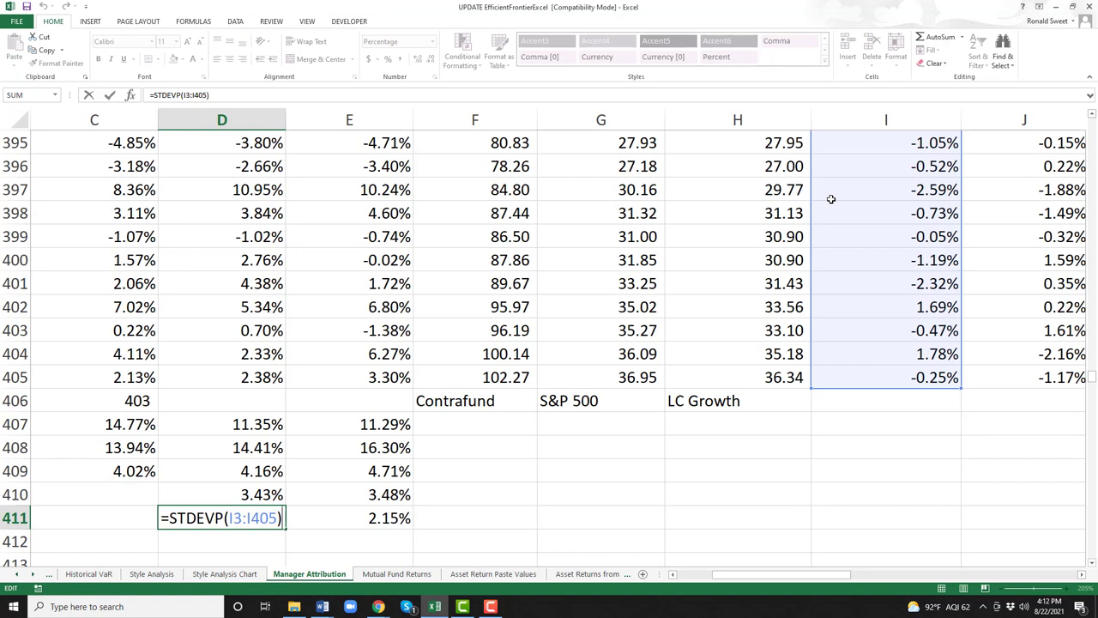
key("Tab")
key("F2")
key("Escape")
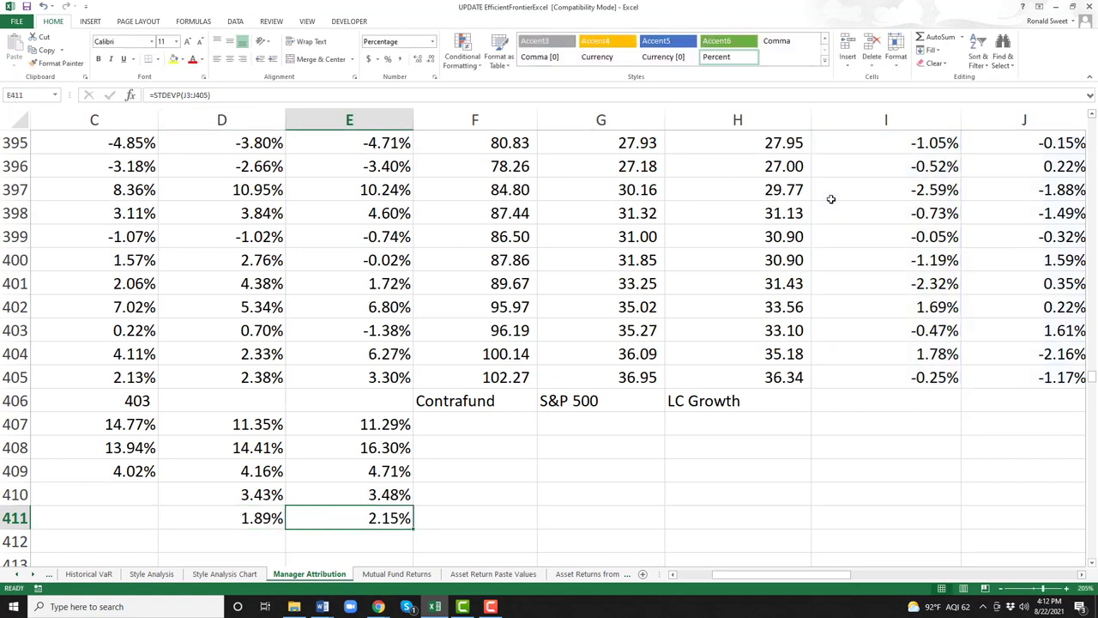
Turn the D411 formula into text with a leading apostrophe and copy the text to D412.
key("Left")
key("F2")
key("Home")
type("'")
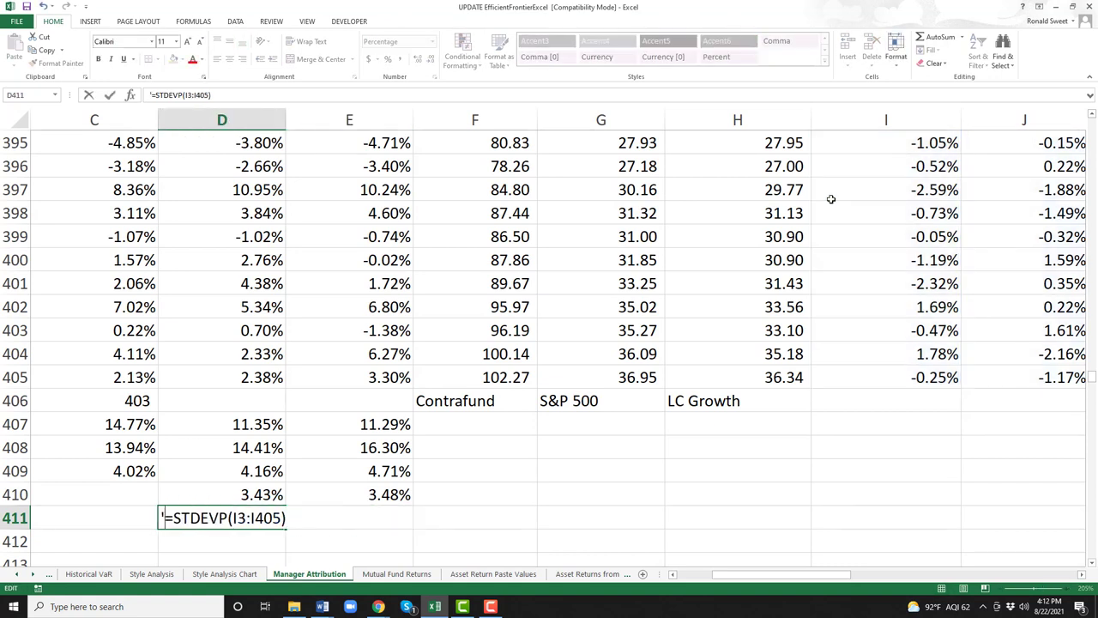
key("Return")
key("ctrl+d")
Remove the apostrophe in D411 so that the S&P 500 tracking error formula calculates again.
key("Up")
key("F2")
key("Home")
key("Delete")
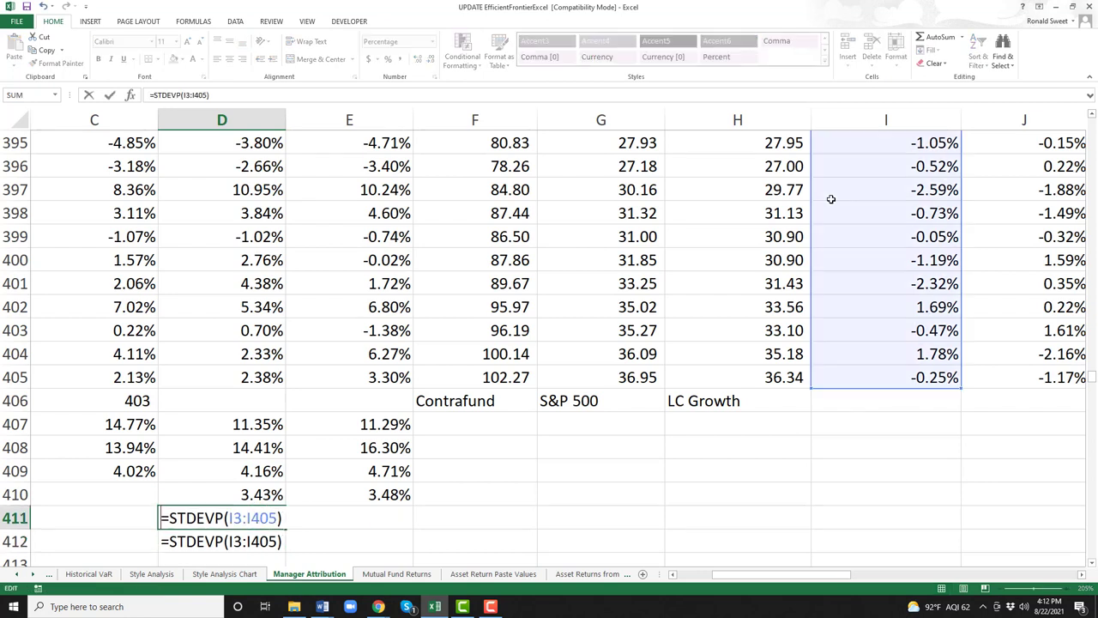
key("Return")
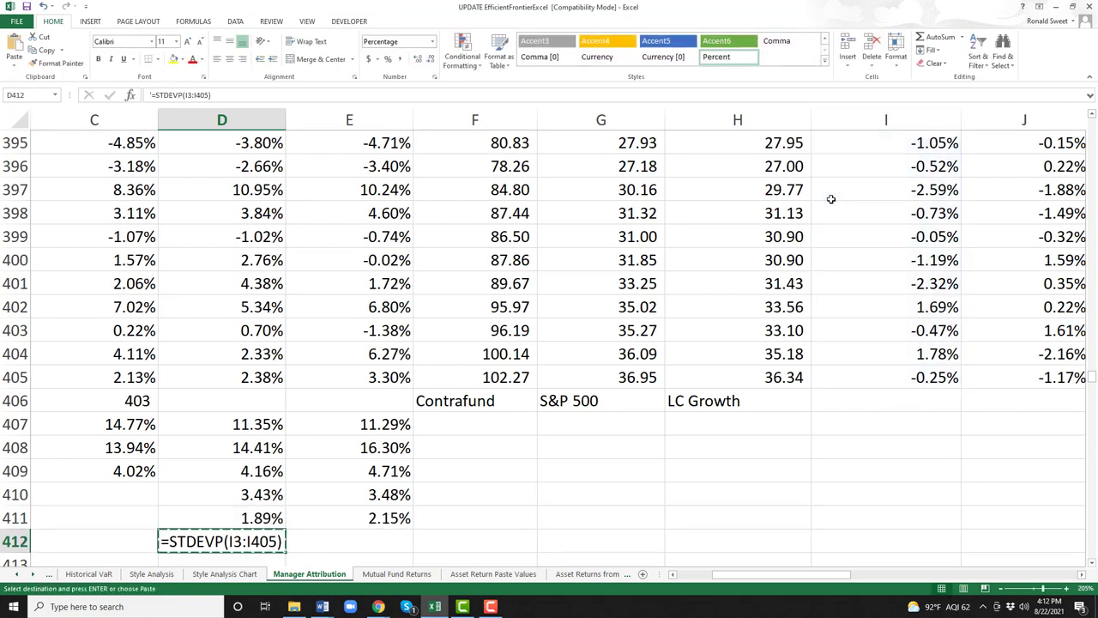
Review the tracking error cells D411 and E411 together with the formula text in D412.
key("Up")
key("Right")
key("Left")
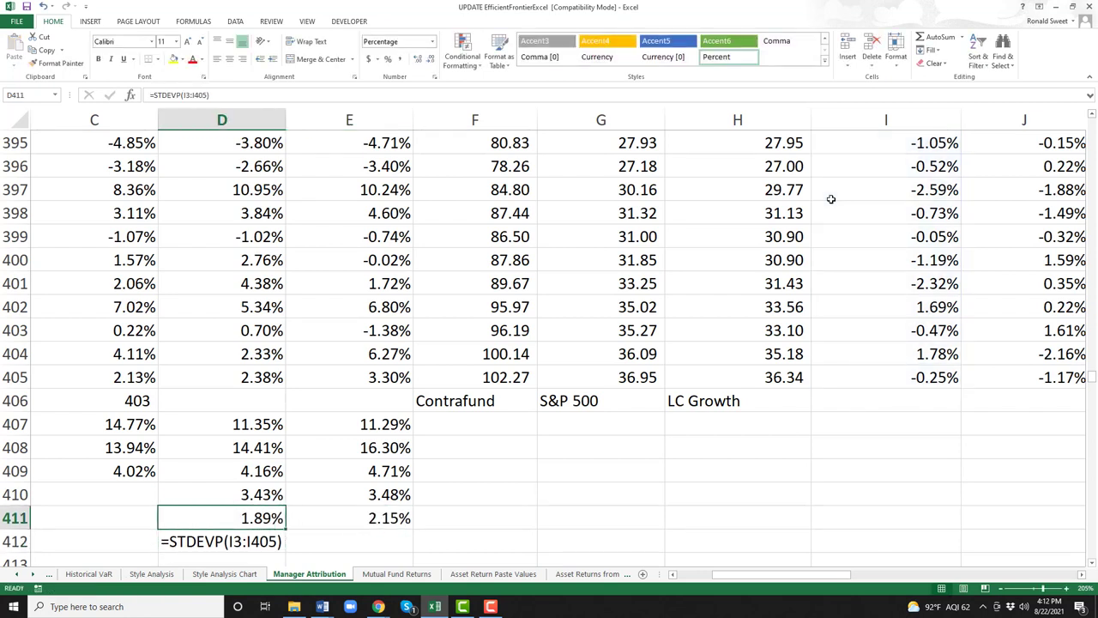
key("Down")
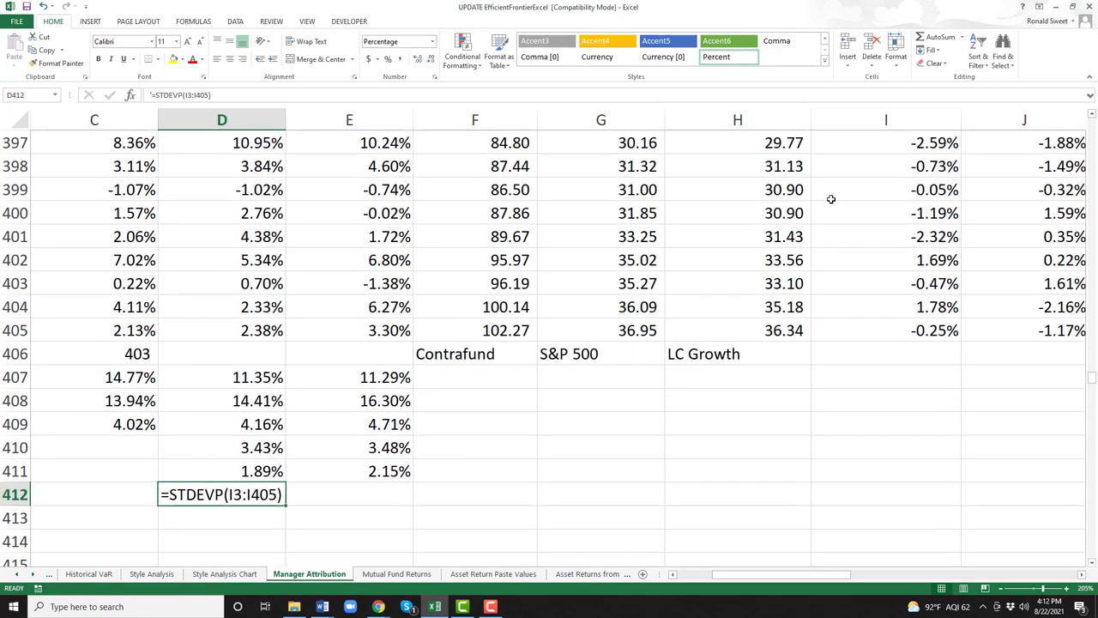
key("Left")
key("Left")
key("Left")
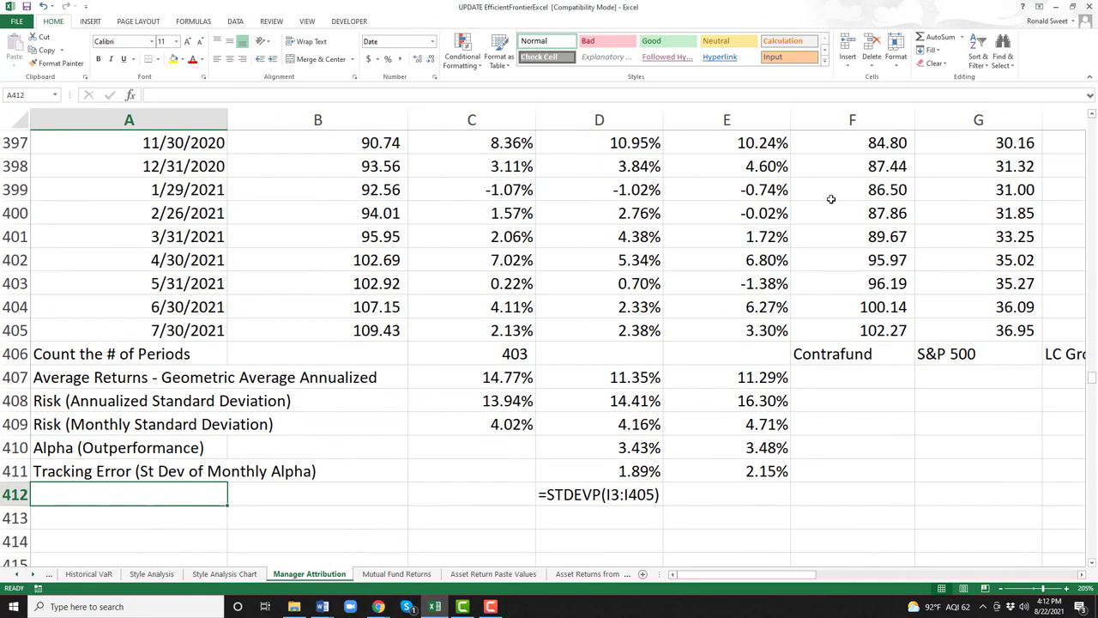
key("Right")
key("Right")
key("Right")
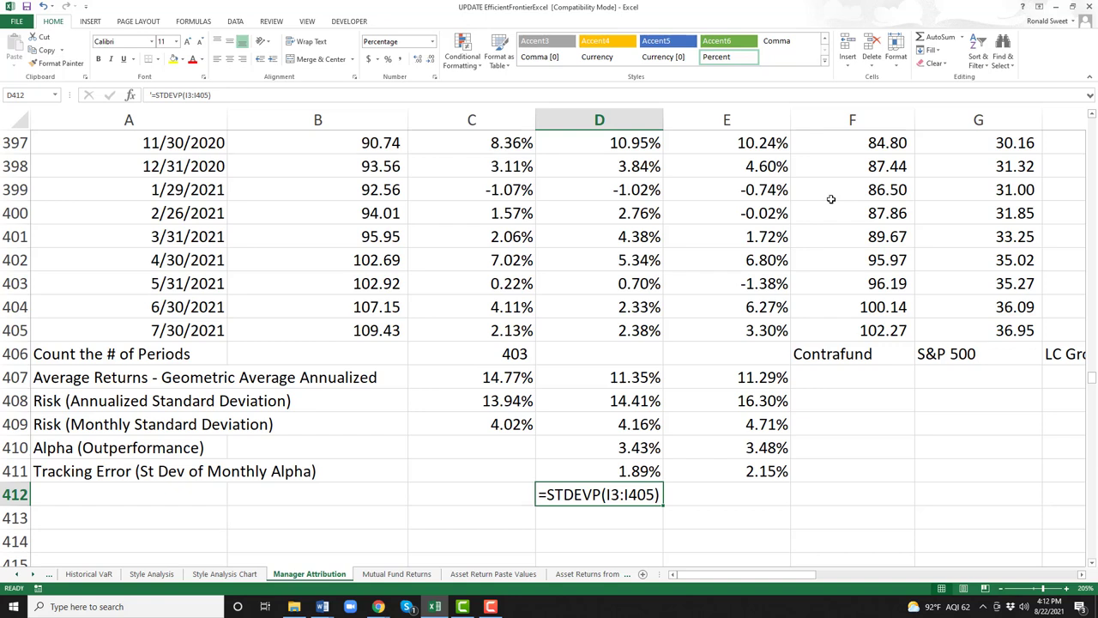
key("Up")
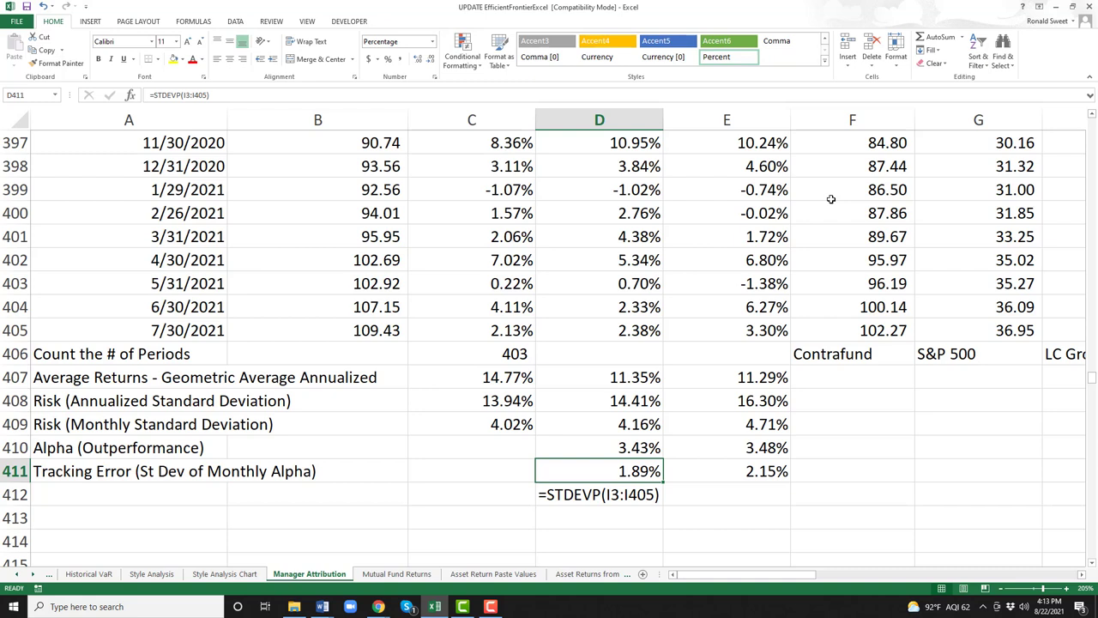
key("Right")
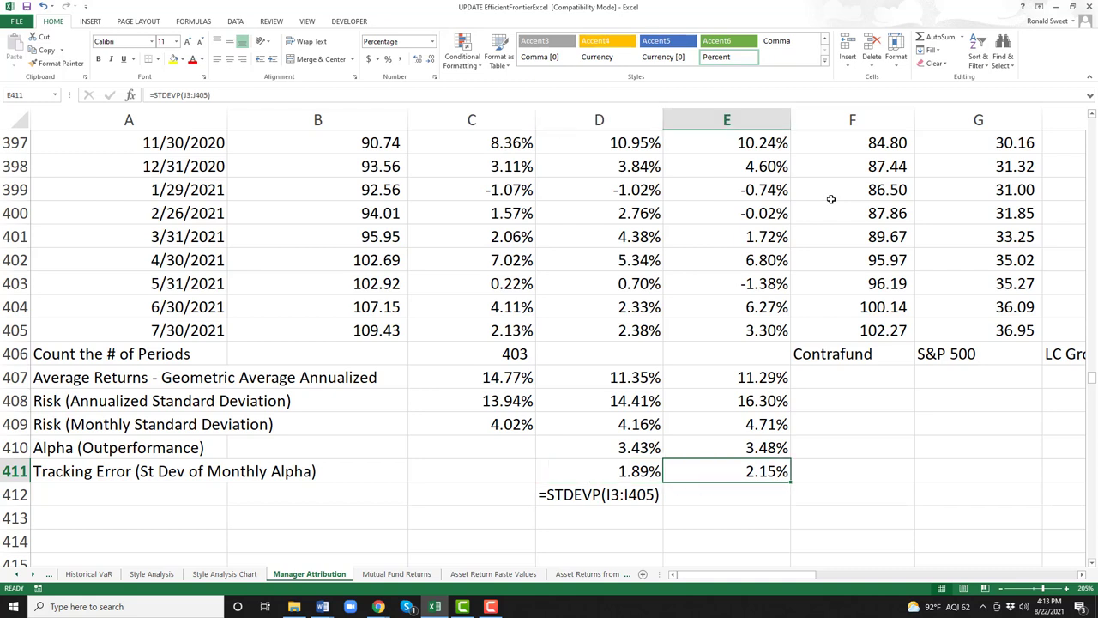
Clear the tracking error formula text from D412.
key("Down")
key("Left")
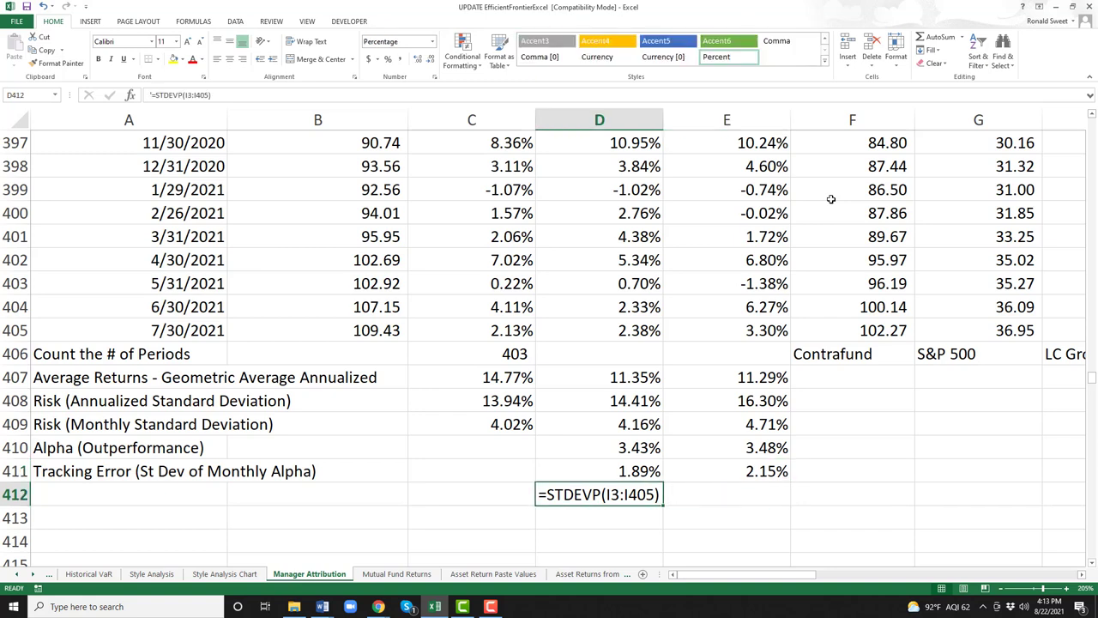
key("Delete")
Label A412 as "Information Ratio (Annual Alpha / Monthly Tracking Error)".
key("Left")
key("Left")
key("Left")
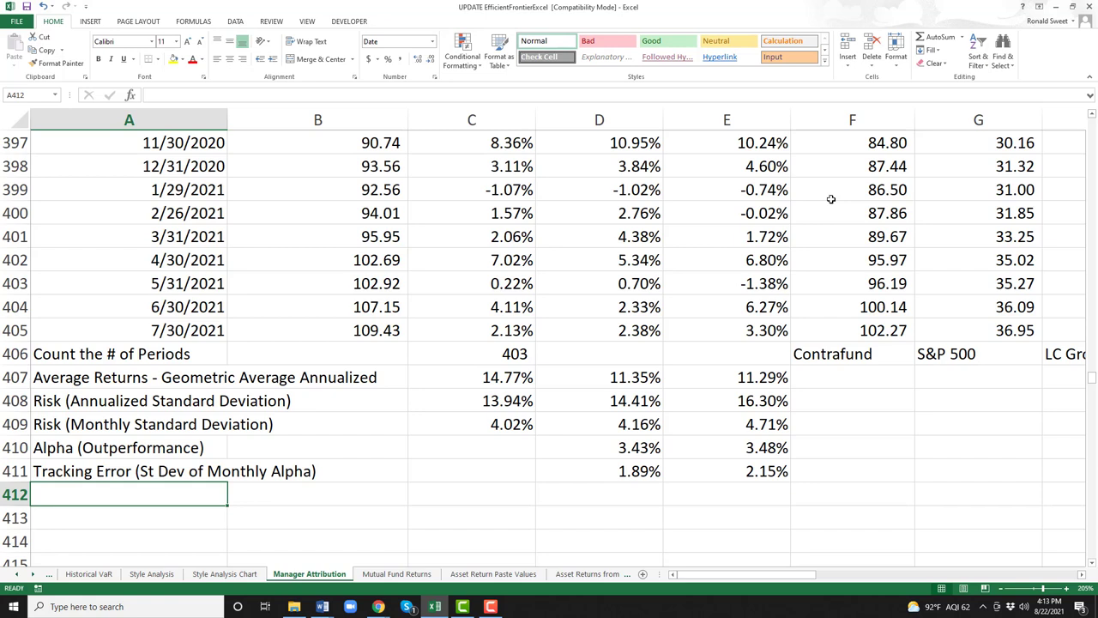
type("Inf")
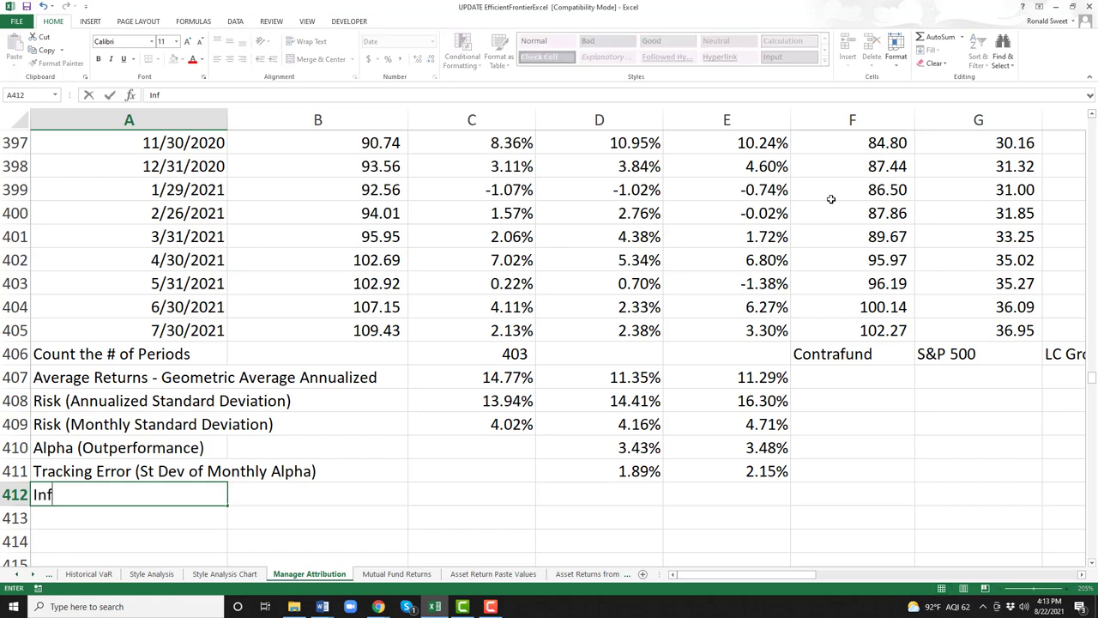
type("ormation Ratio")
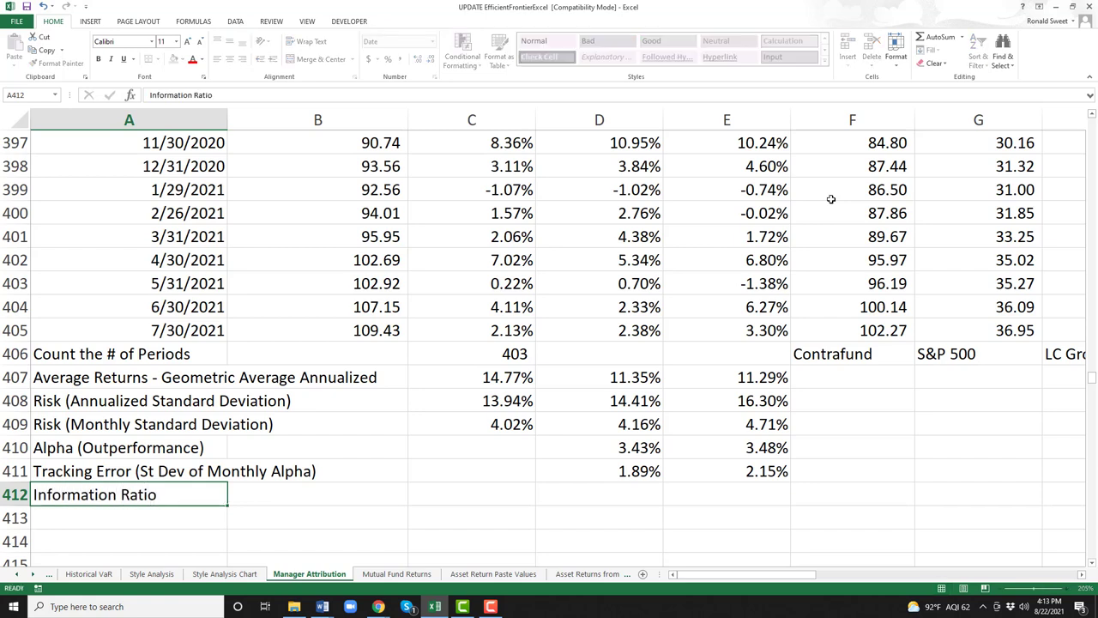
key("Return")
key("Up")
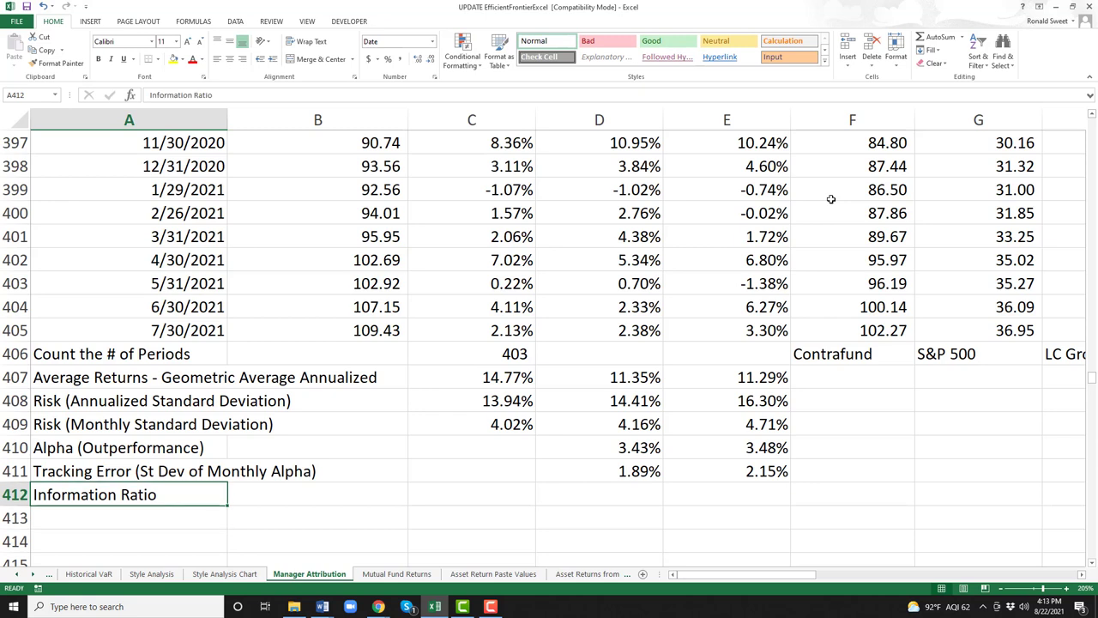
key("F2")
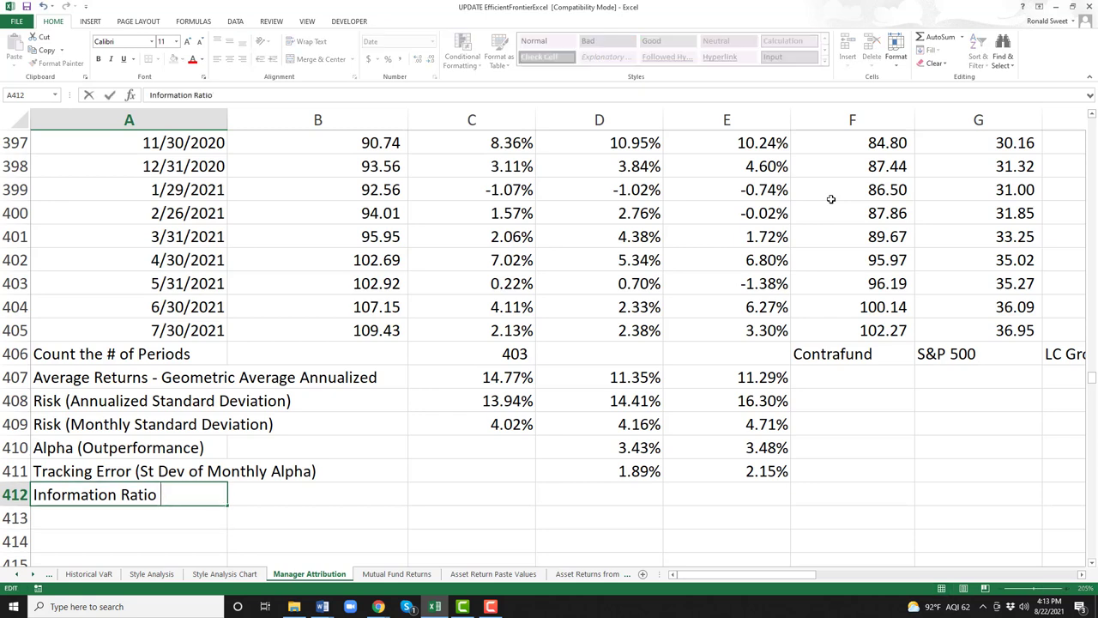
type("(Annual Alp")
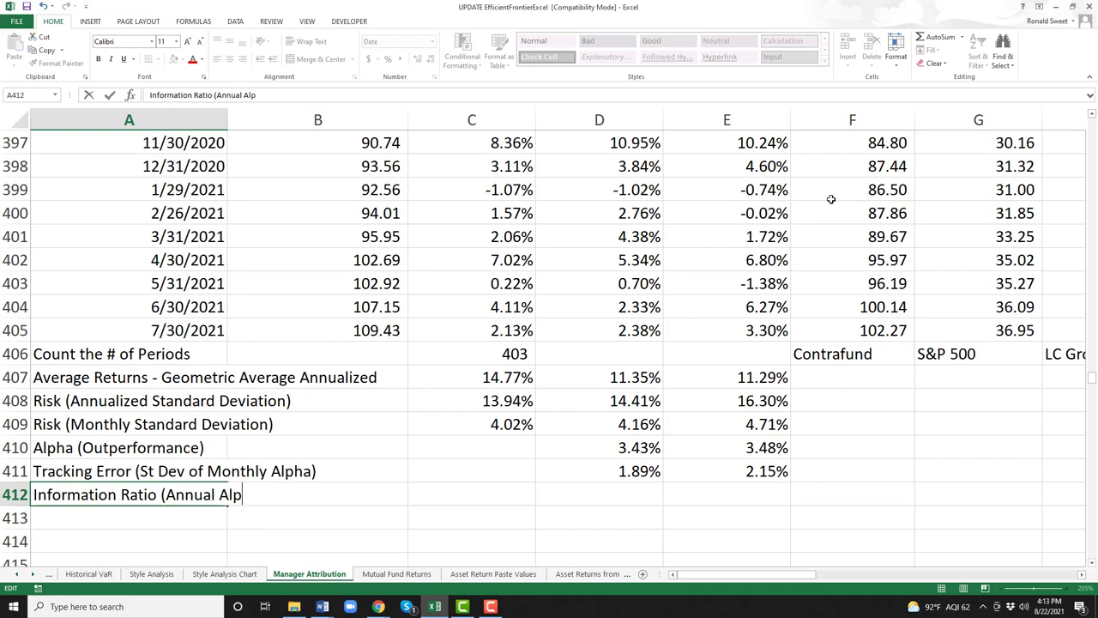
type("ha / Mont")
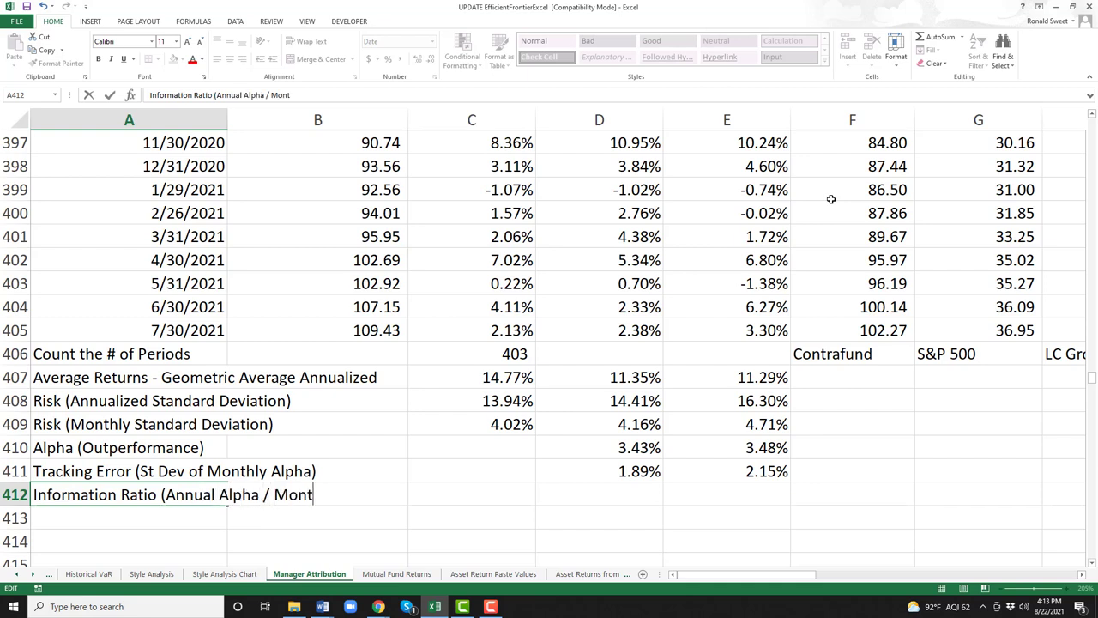
type("hly Track")
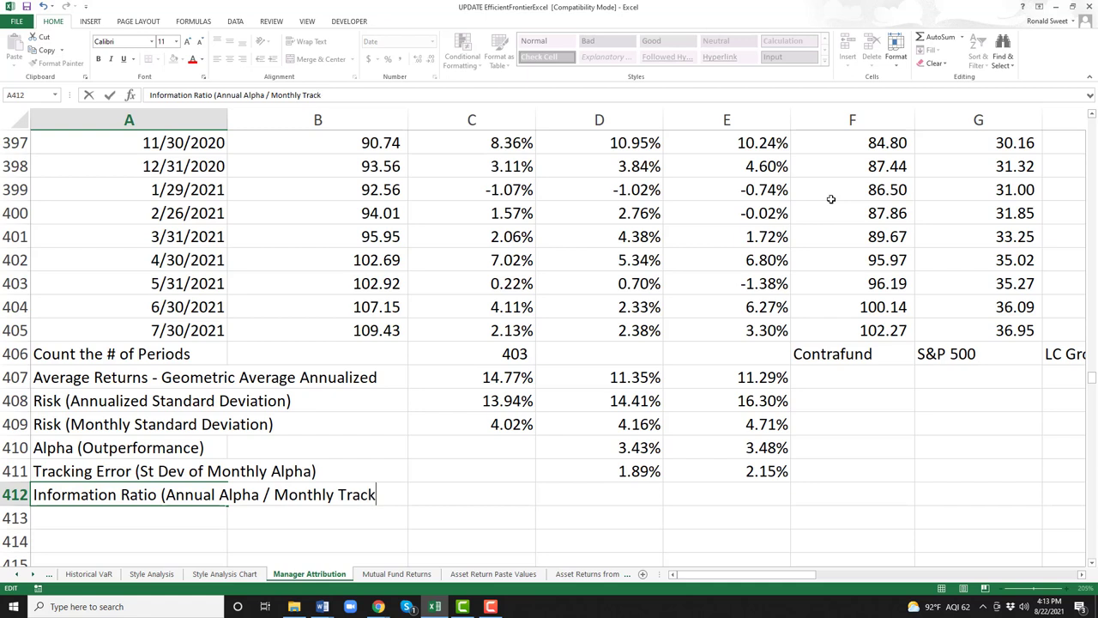
type("ing Error)")
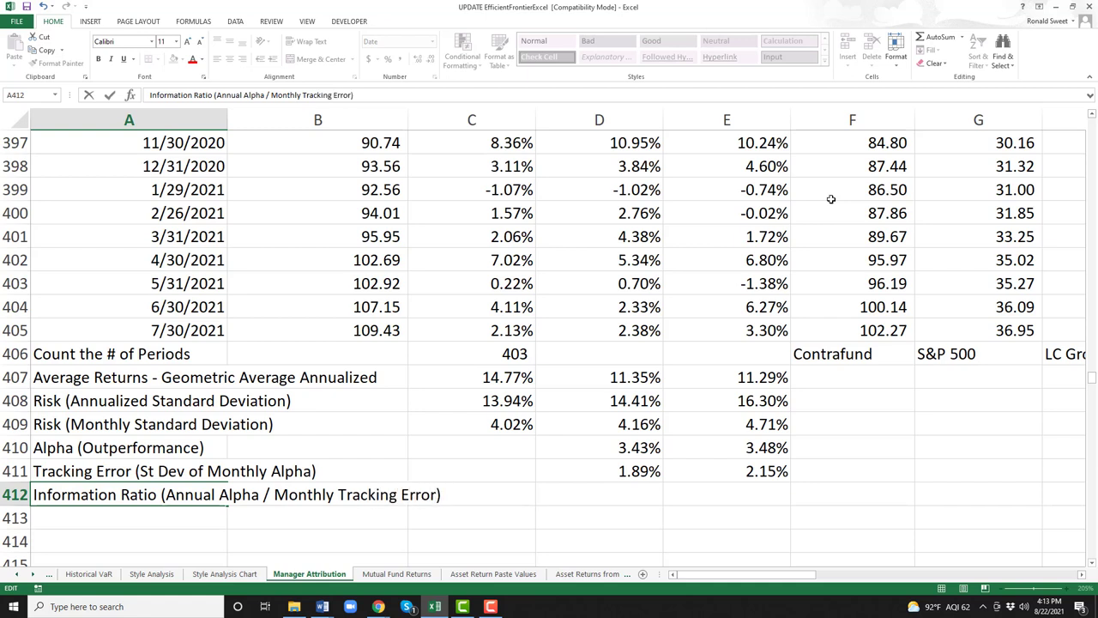
key("Return")
Calculate the S&P 500 information ratio in D412 with the formula =D410/D411.
key("Up")
key("Right")
key("Right")
key("Right")
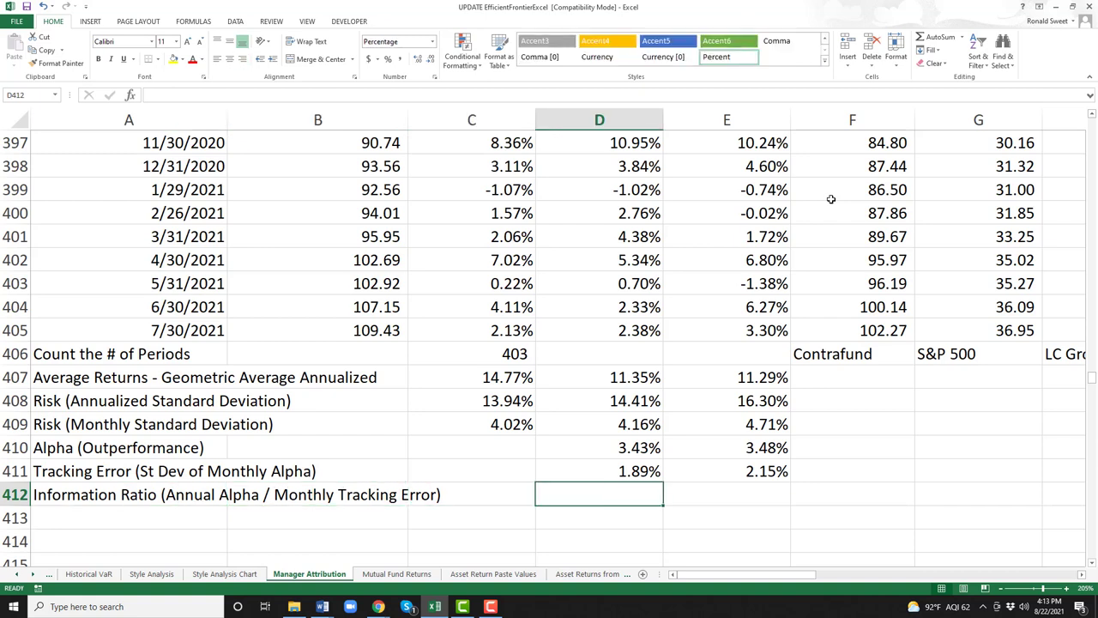
type("=")
key("Up")
key("Up")
key("Up")
key("Left")
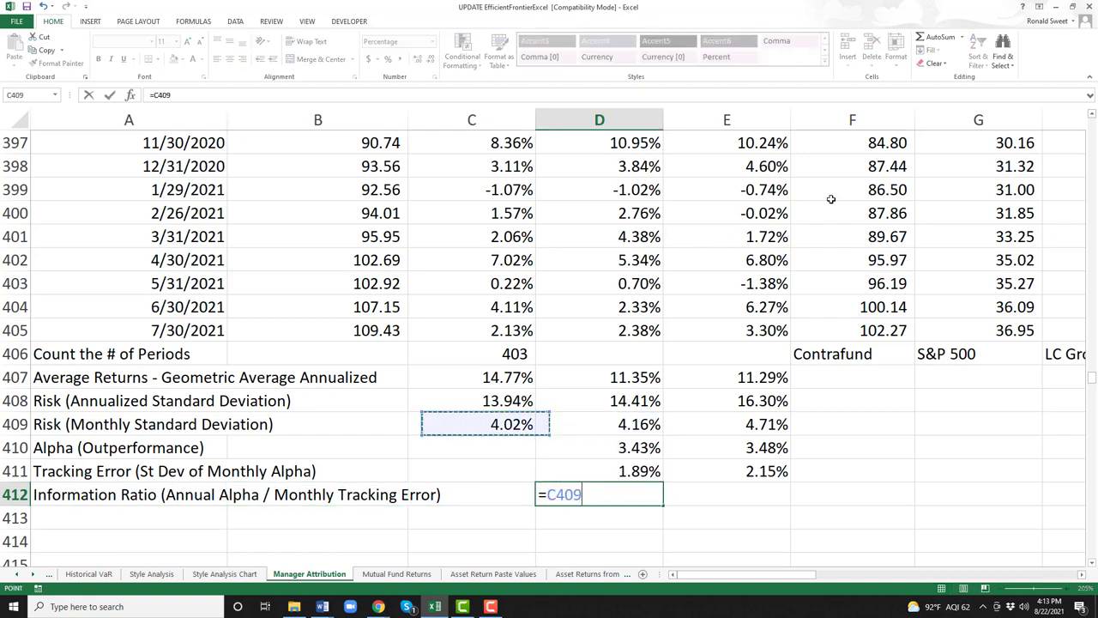
key("Left")
key("Left")
key("Down")
key("Right")
key("Right")
key("Right")
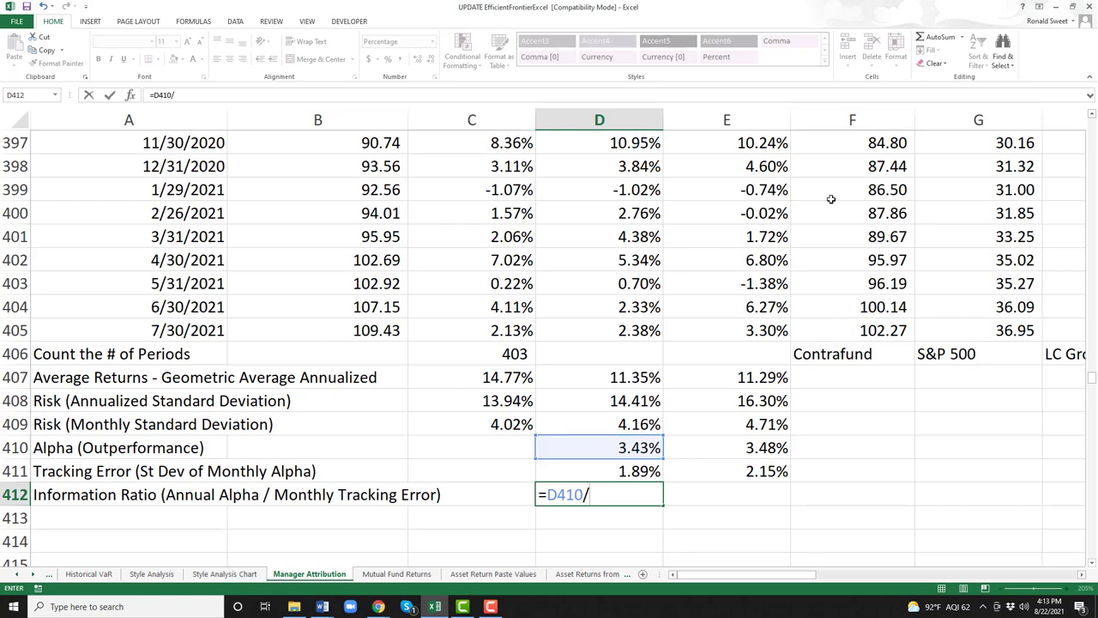
key("Up")
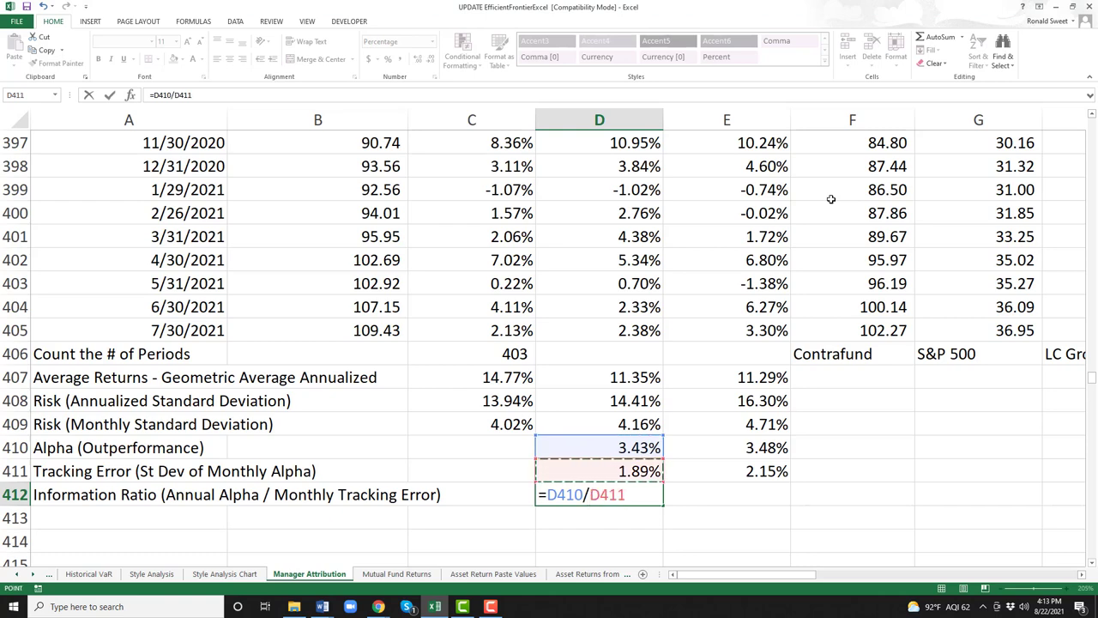
key("Return")
Format the information ratio in D412 with the Comma style and narrow column D.
key("Up")
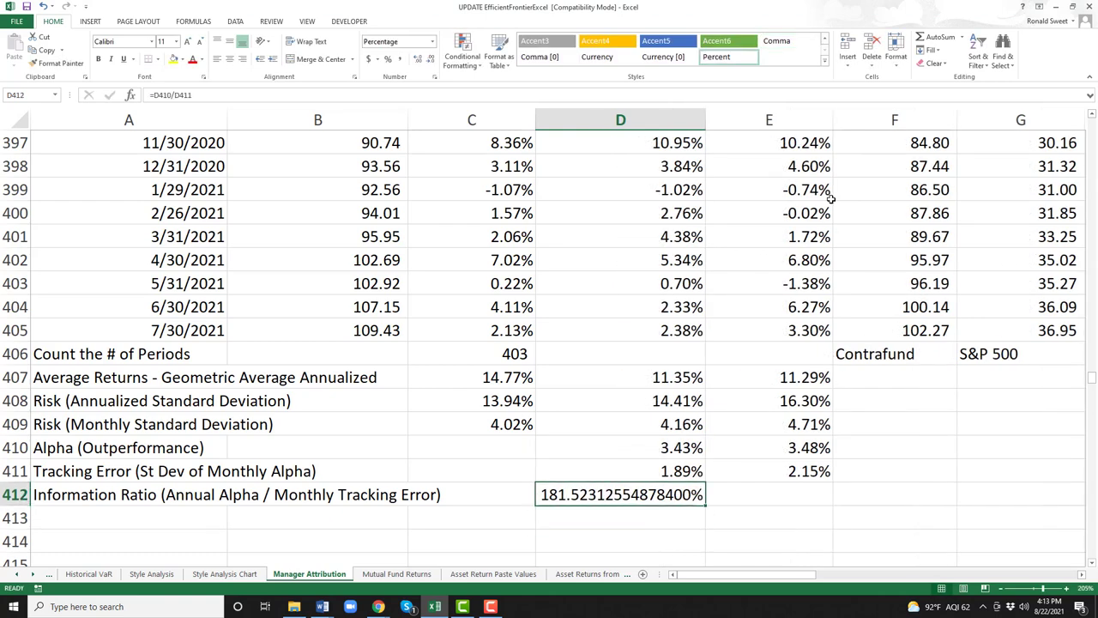
left_click(399, 59)
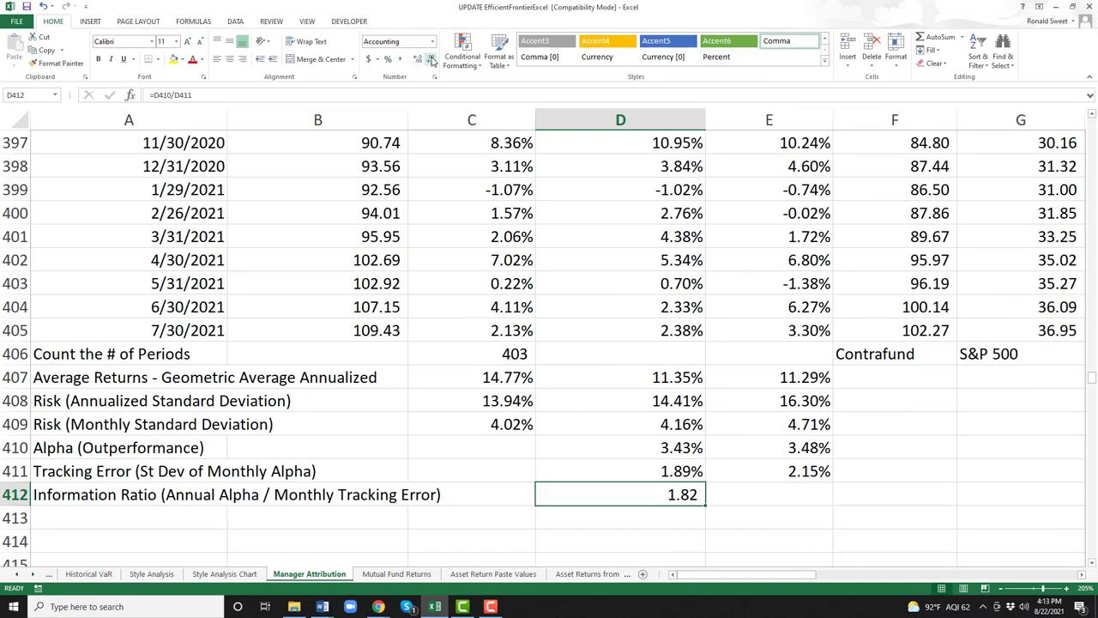
left_click_drag(704, 121, 666, 120)
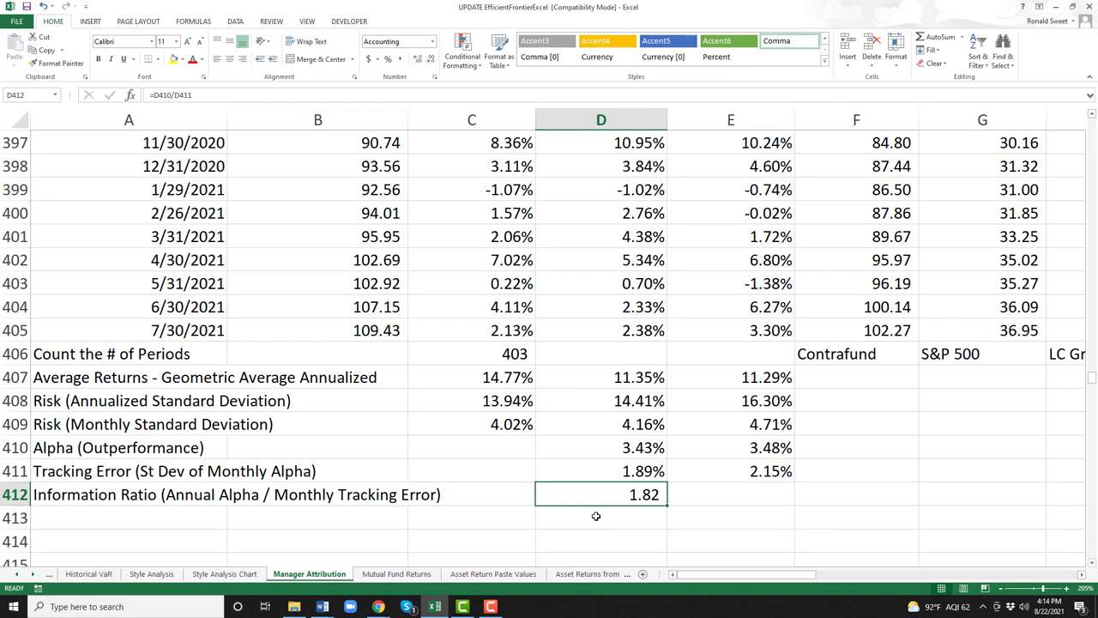
Copy the information ratio formula from D412 to E412 for large-cap growth.
key("ctrl+c")
key("Right")
key("Return")
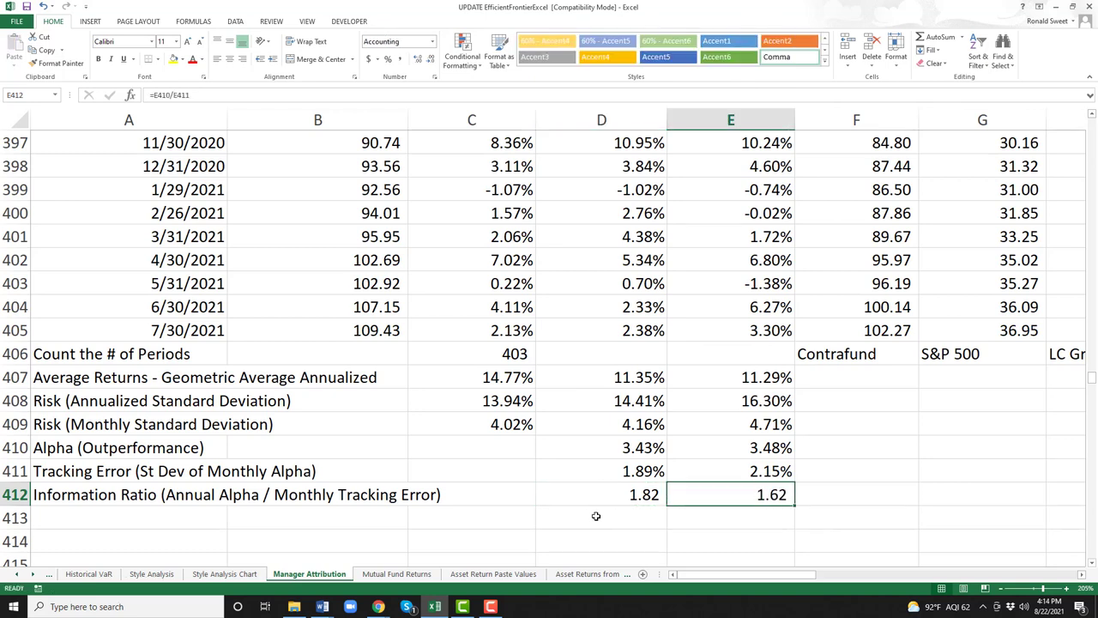
Compare the two information ratios and examine the large-cap growth alpha and tracking error in E410 and E411.
key("Left")
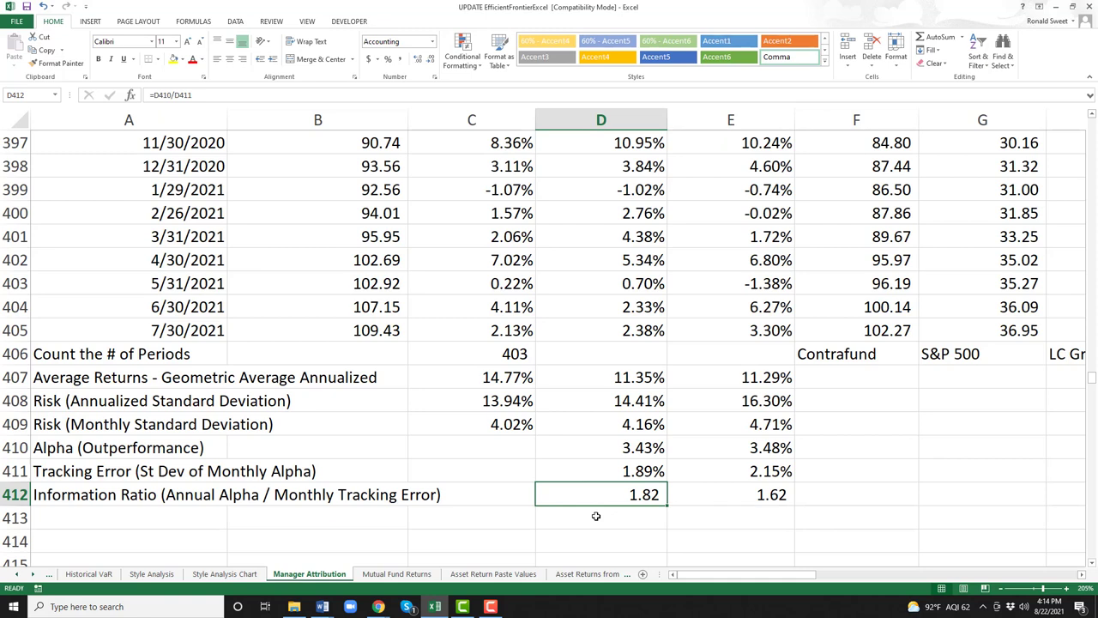
key("Right")
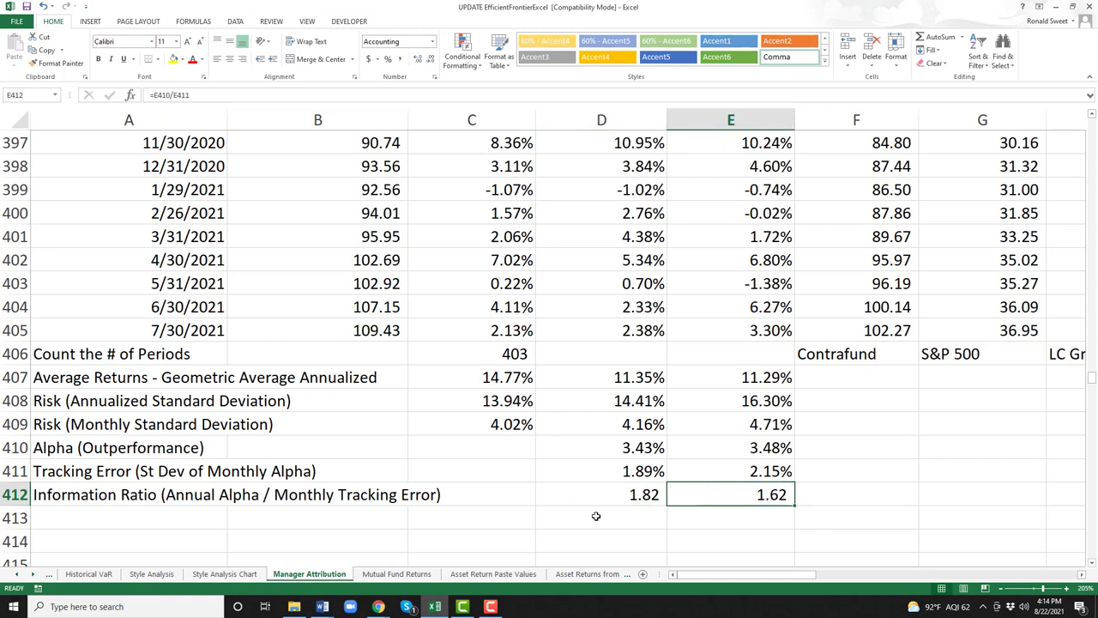
key("Up")
key("Up")
key("Up")
key("Down")
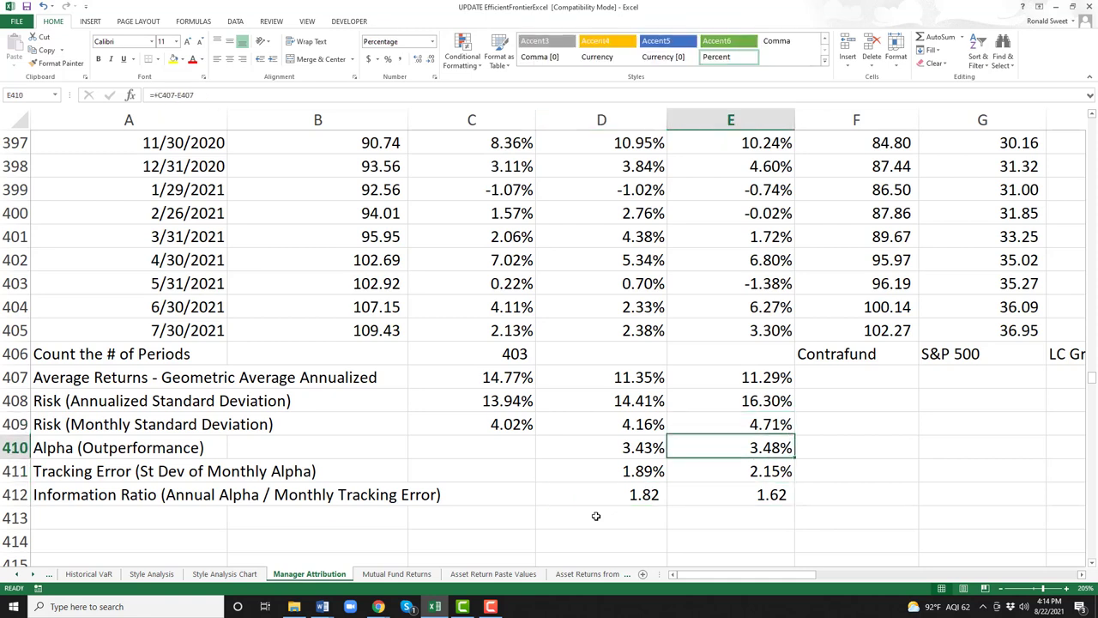
key("Down")
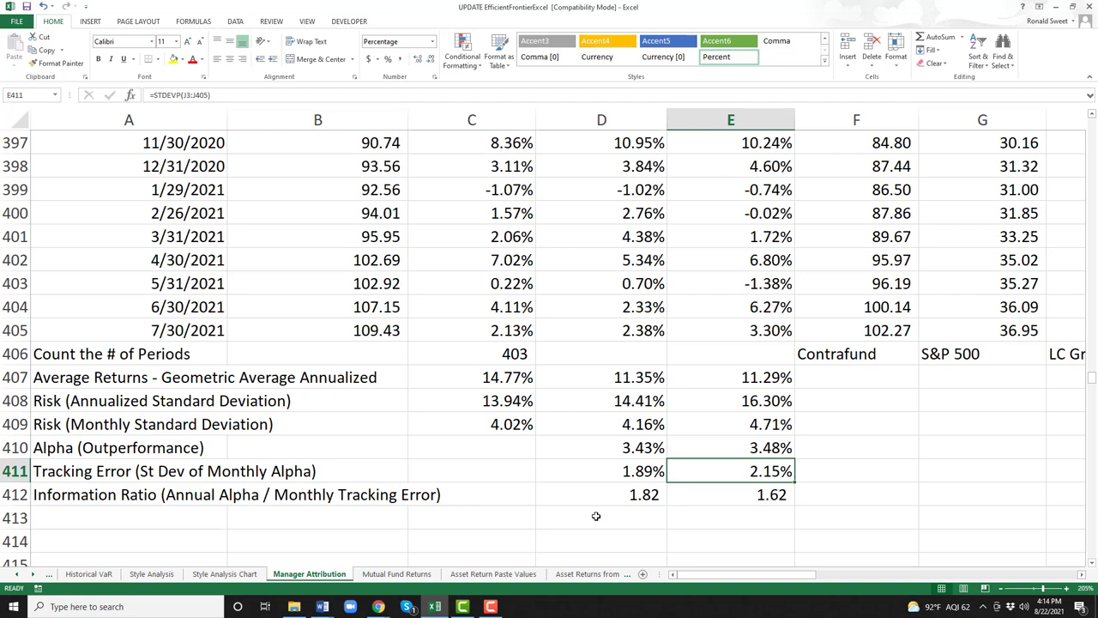
Turn the D412 information ratio formula into text with a leading apostrophe and copy the text to D413.
key("Down")
key("Left")
key("F2")
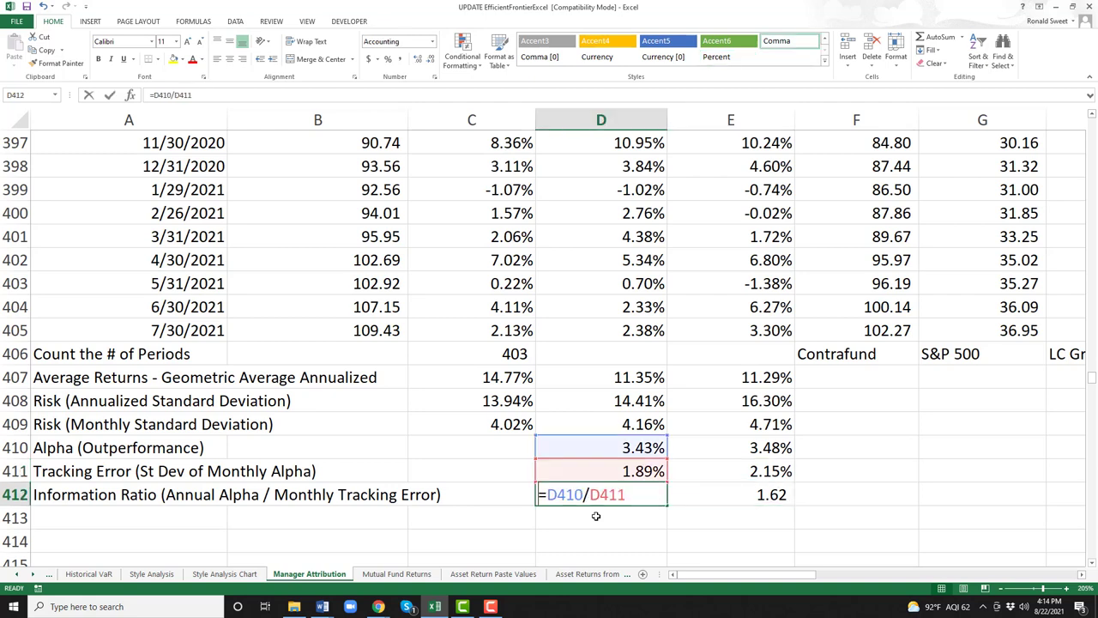
key("Home")
type("'")
key("Return")
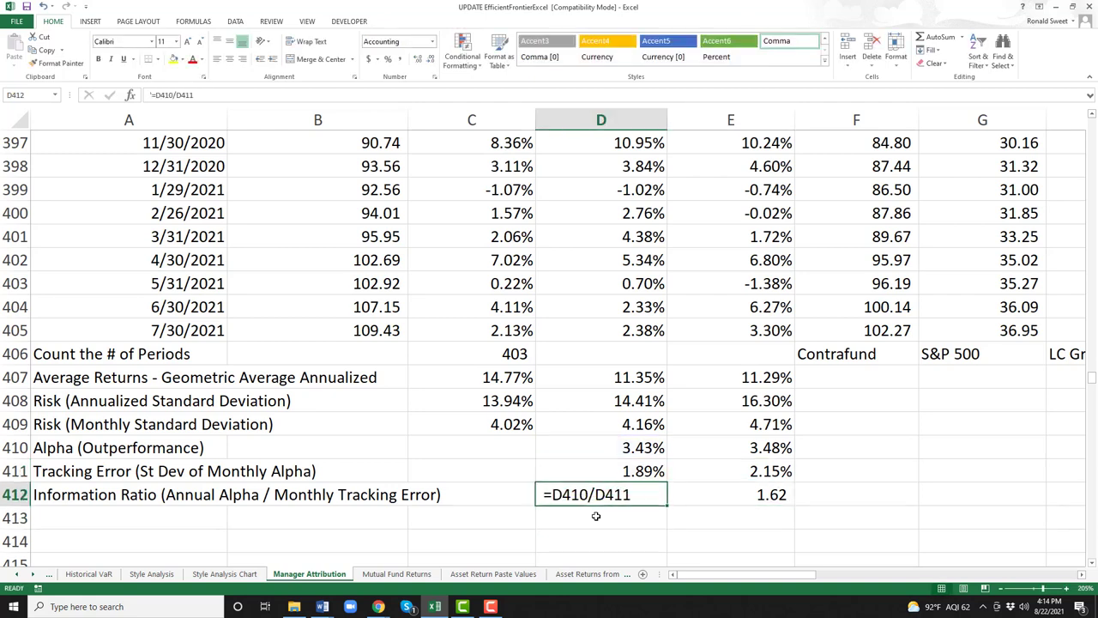
key("ctrl+apostrophe")
Remove the apostrophe in D412 so that the S&P 500 information ratio formula calculates again.
key("Up")
key("F2")
key("Home")
key("Delete")
key("Return")
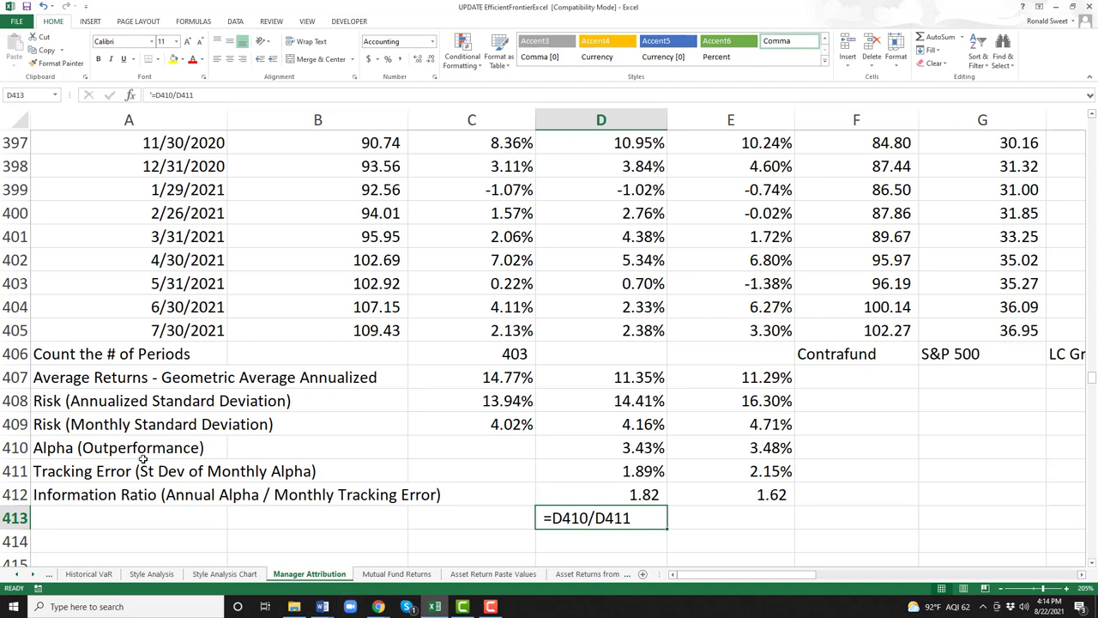
Review the S&P 500 alpha in D410 against the tracking error in D411 and the information ratio in D412.
left_click(581, 449)
left_click_drag(140, 449, 650, 451)
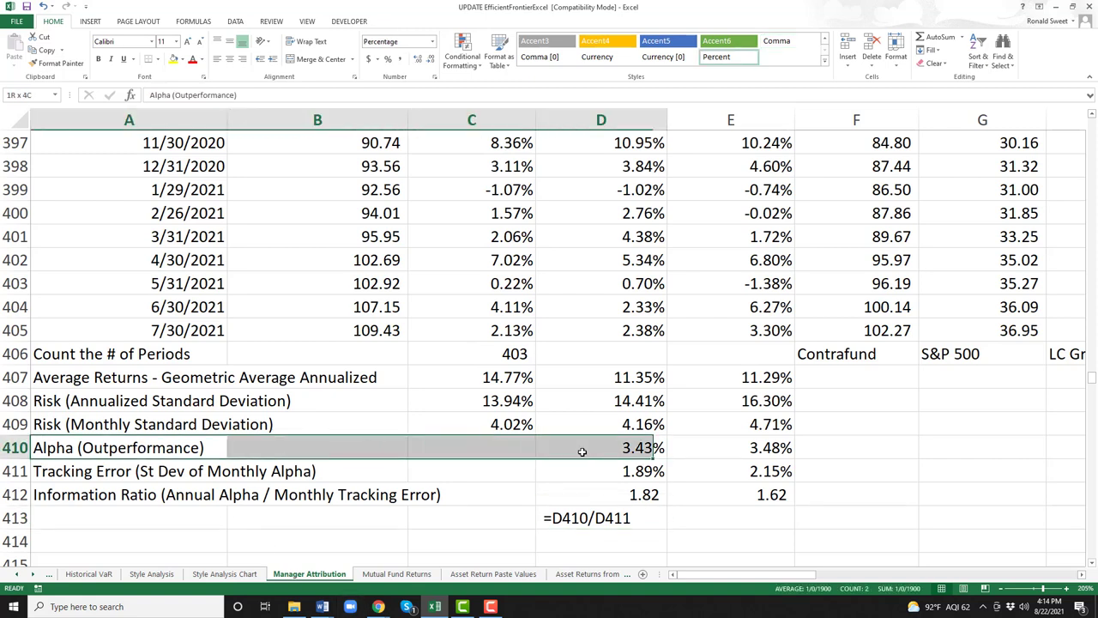
left_click(603, 453)
left_click_drag(116, 475, 589, 474)
left_click(589, 473)
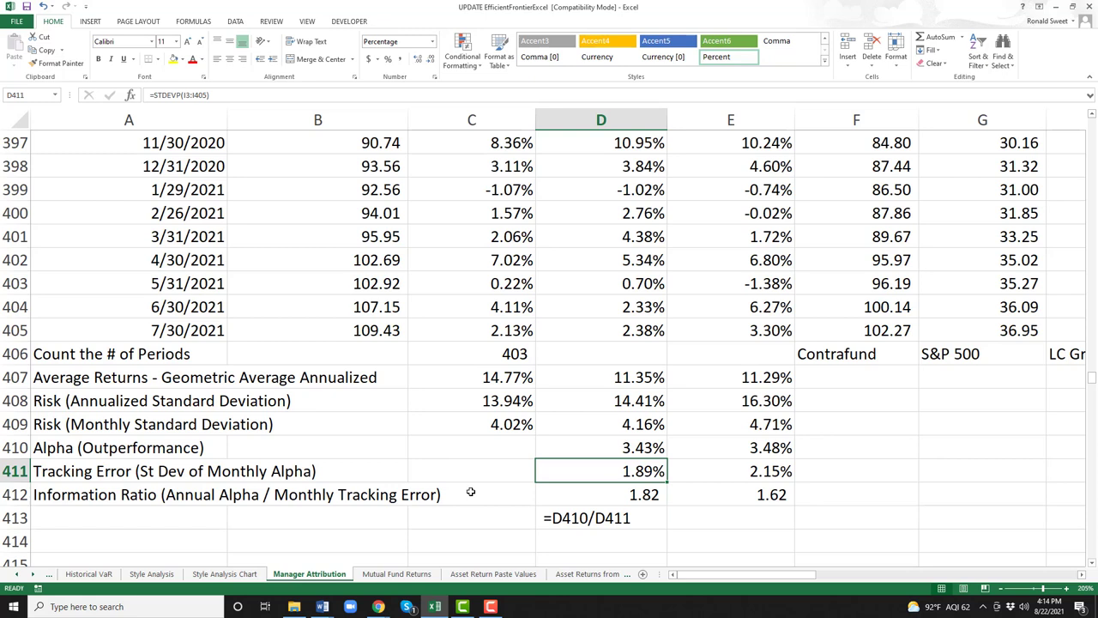
left_click(611, 439)
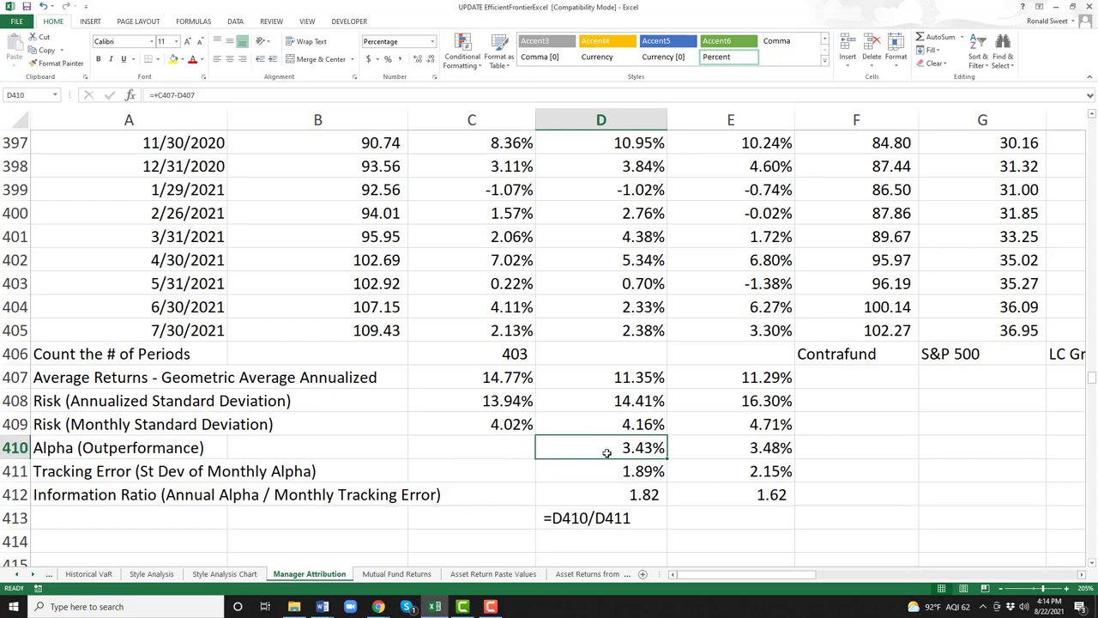
left_click(601, 470)
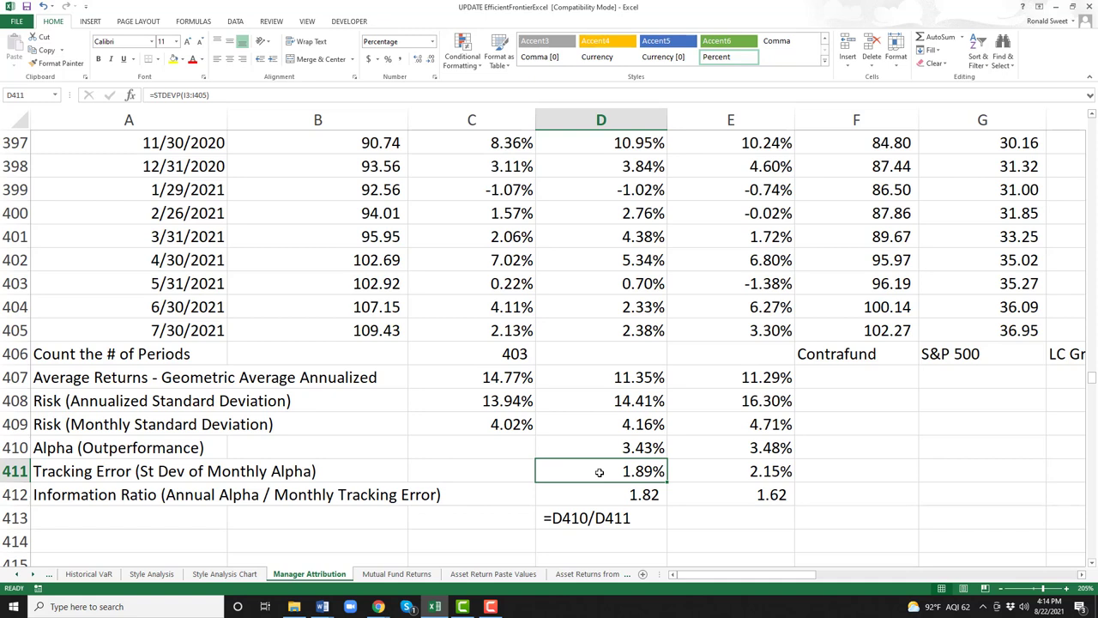
left_click(600, 447)
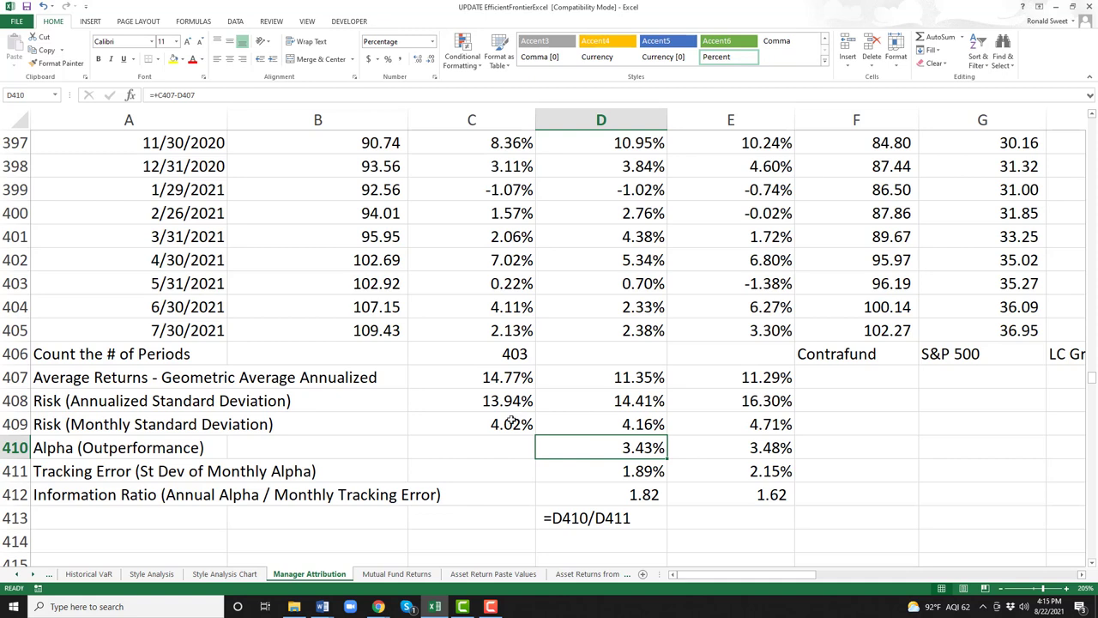
left_click_drag(137, 448, 615, 455)
left_click(615, 452)
left_click(607, 473)
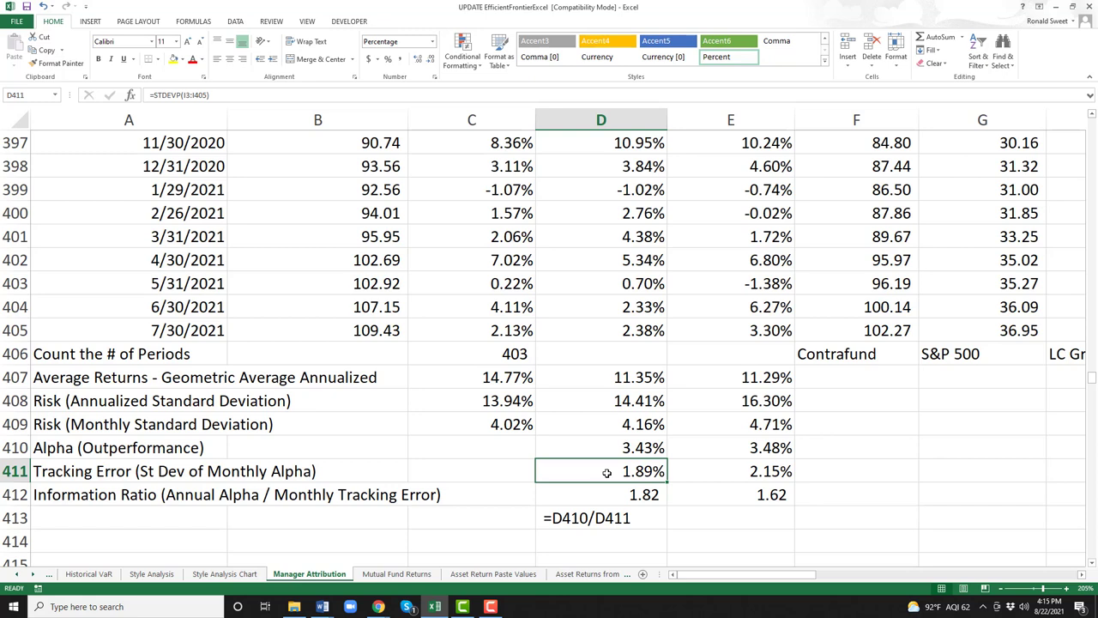
left_click(633, 449)
left_click(618, 473)
key("Up")
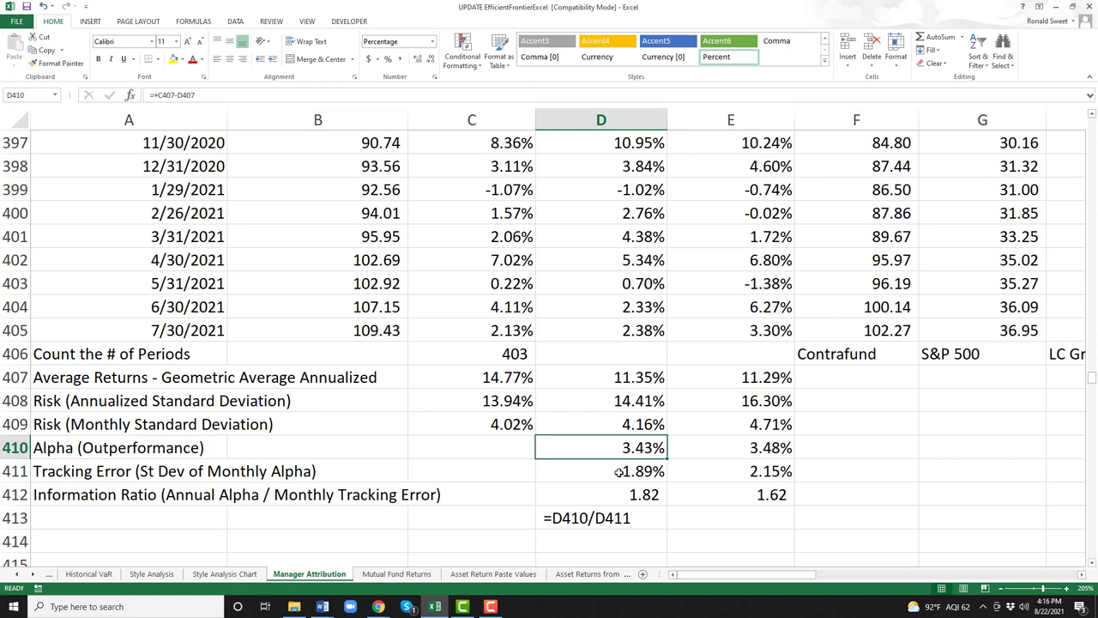
key("Down")
key("Down")
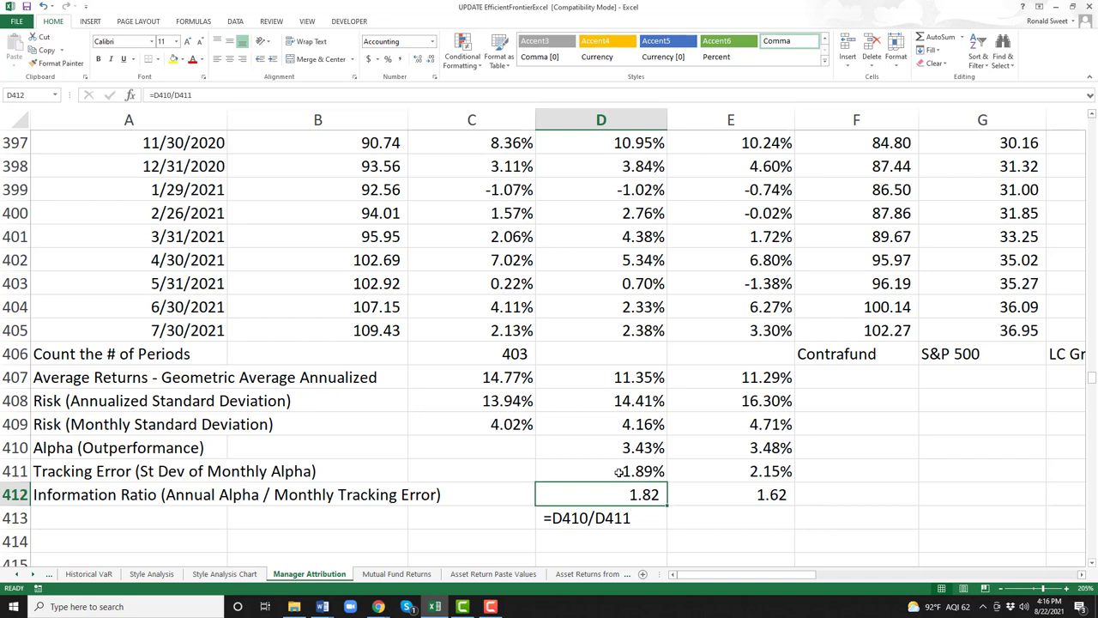
Clear the formula text in D413 and enter the note "Rule of Thumb: Information Ratios > 1 are great performance" in A413.
key("Down")
key("Delete")
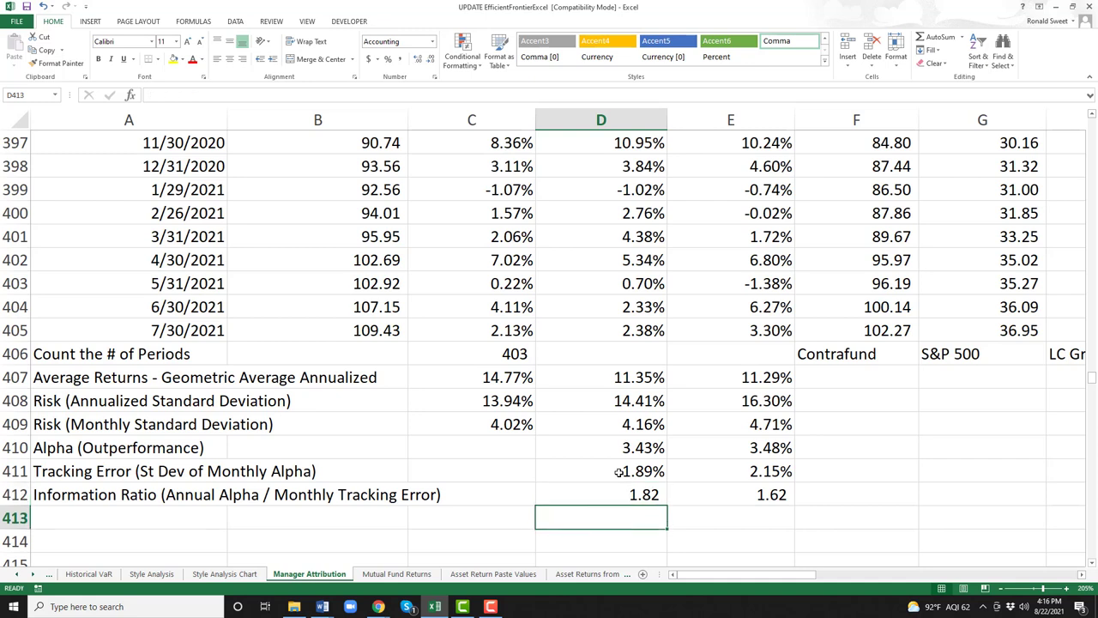
key("Home")
type("Rule ")
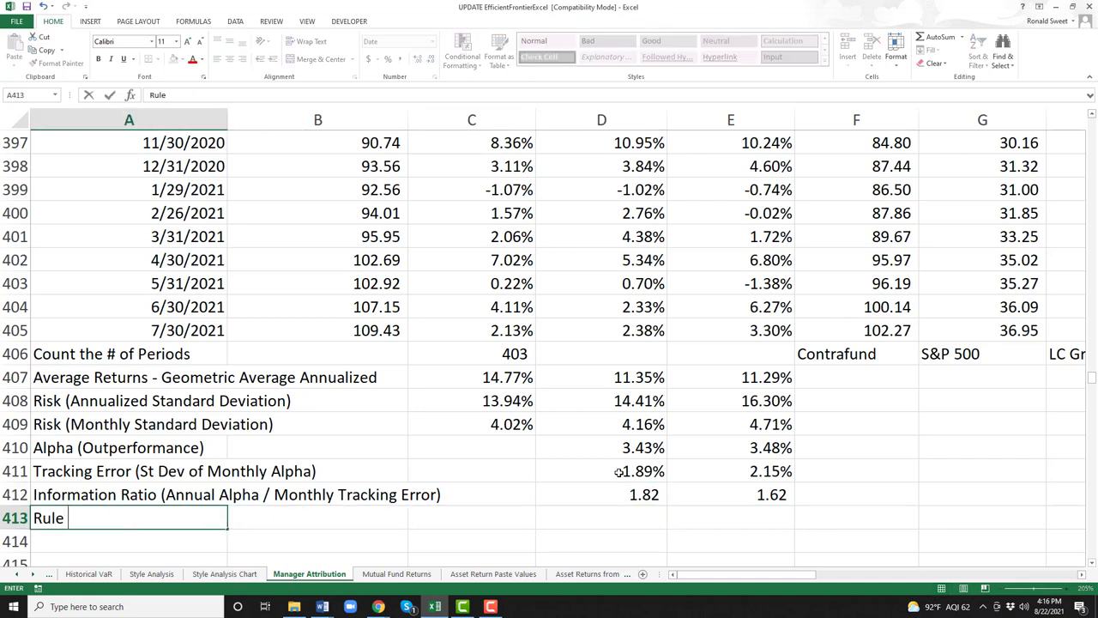
type("of Thumb")
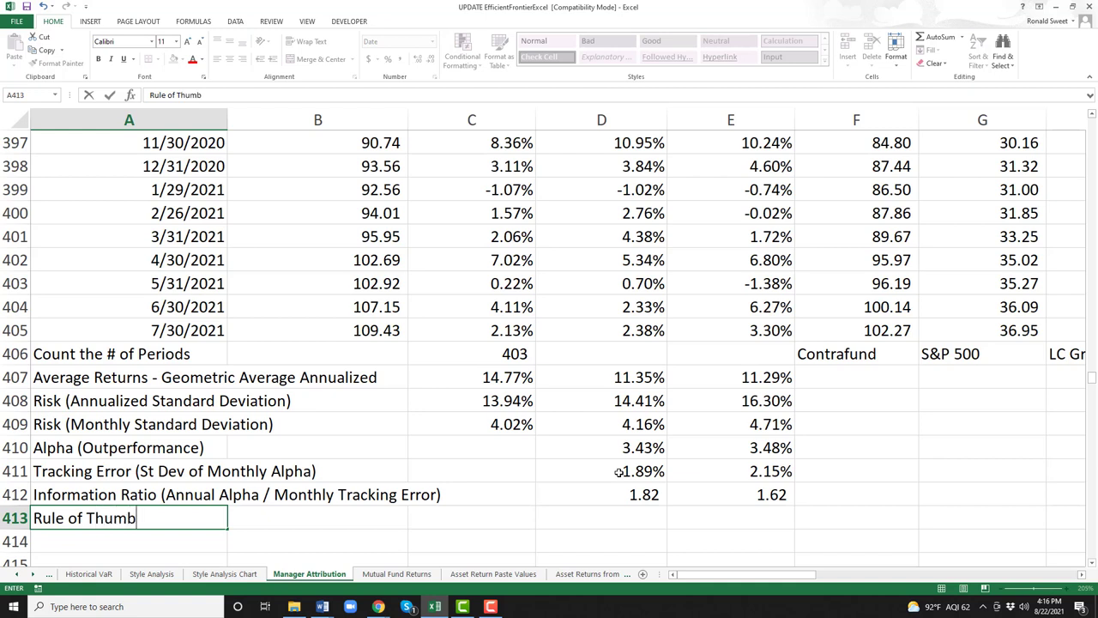
type(": Information Ra")
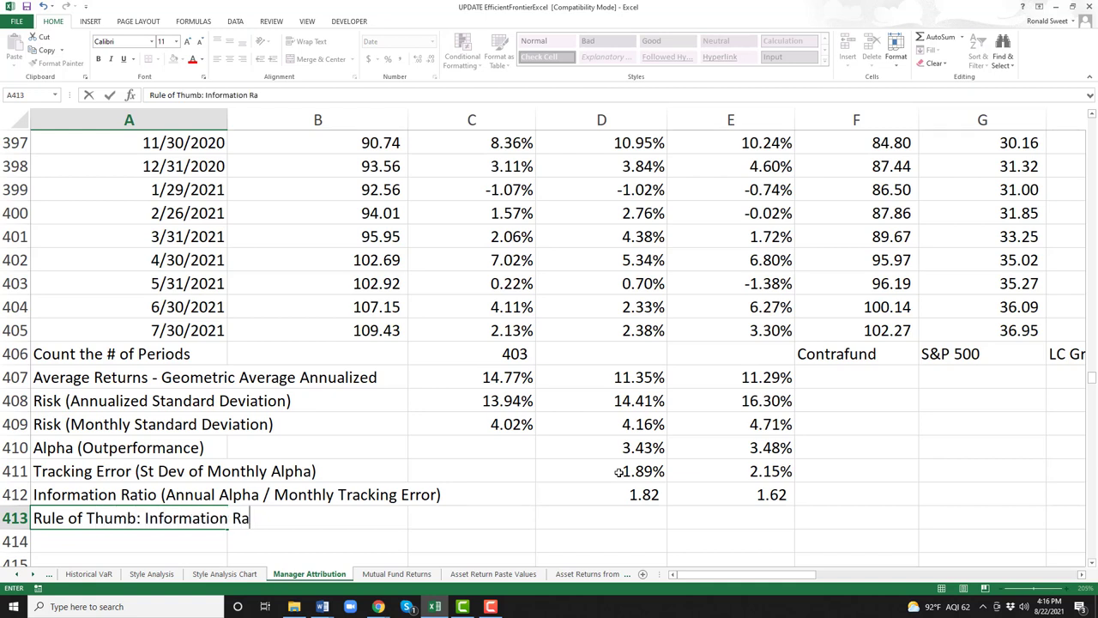
type("tios > 1 are great")
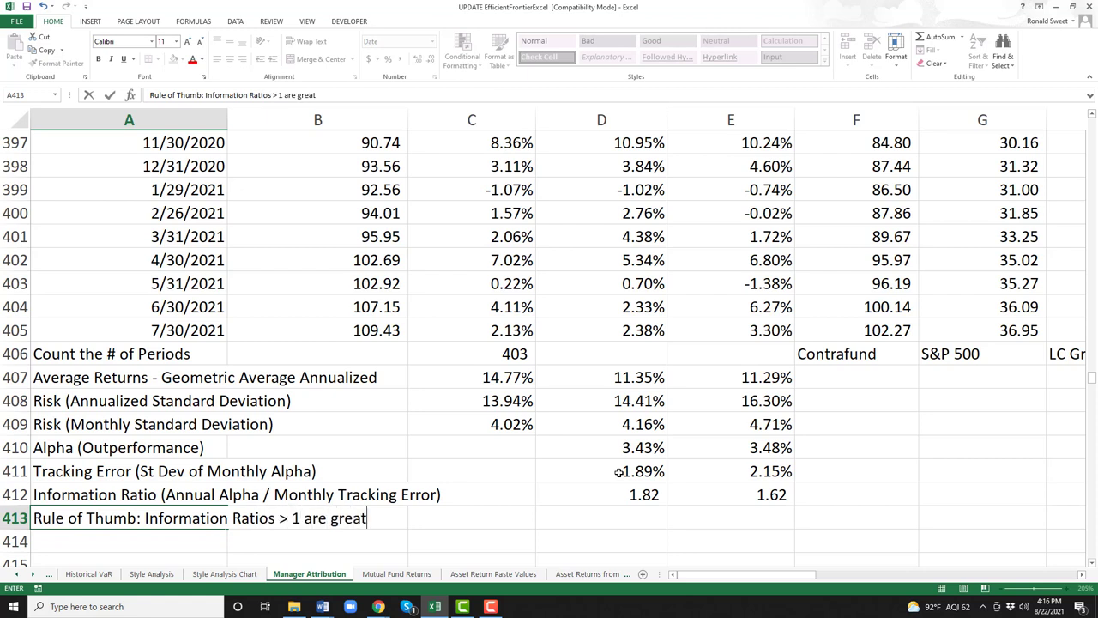
type(" performance")
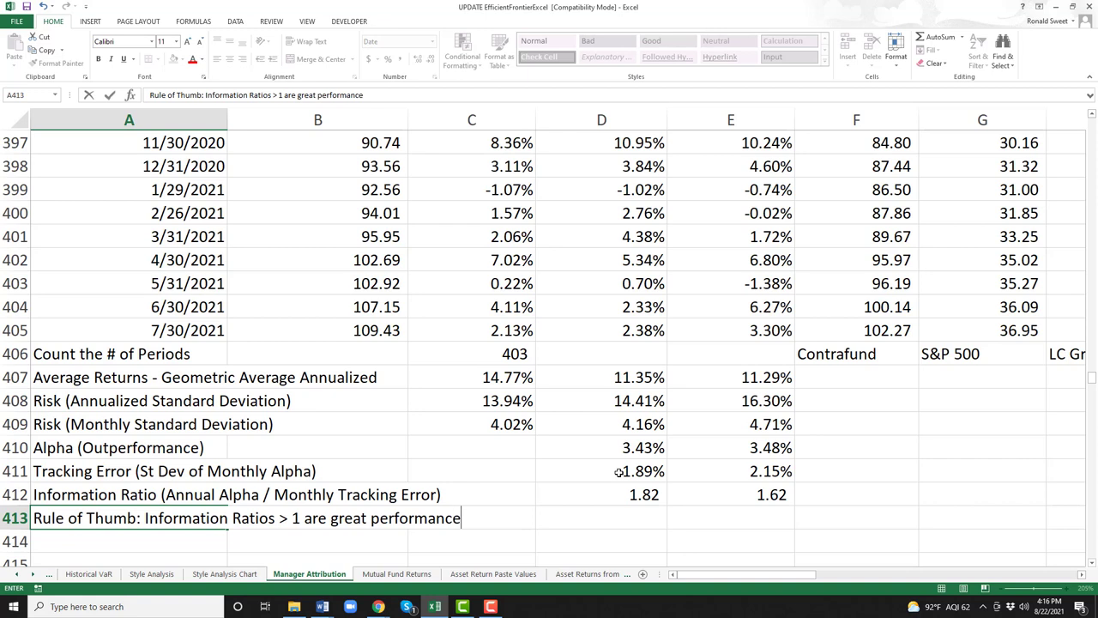
key("ctrl+Return")
Review the alphas in row 410 and compare the S&P 500 alpha, tracking error and information ratio in D410 to D412.
key("Up")
key("Up")
key("Up")
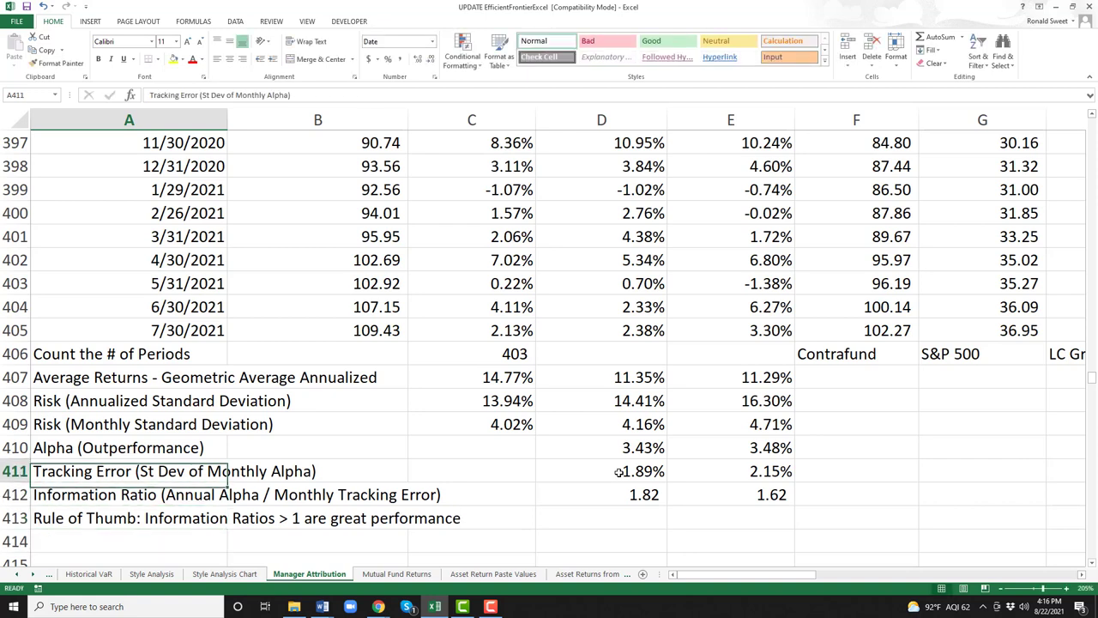
key("Right")
key("Right")
key("Right")
key("Right")
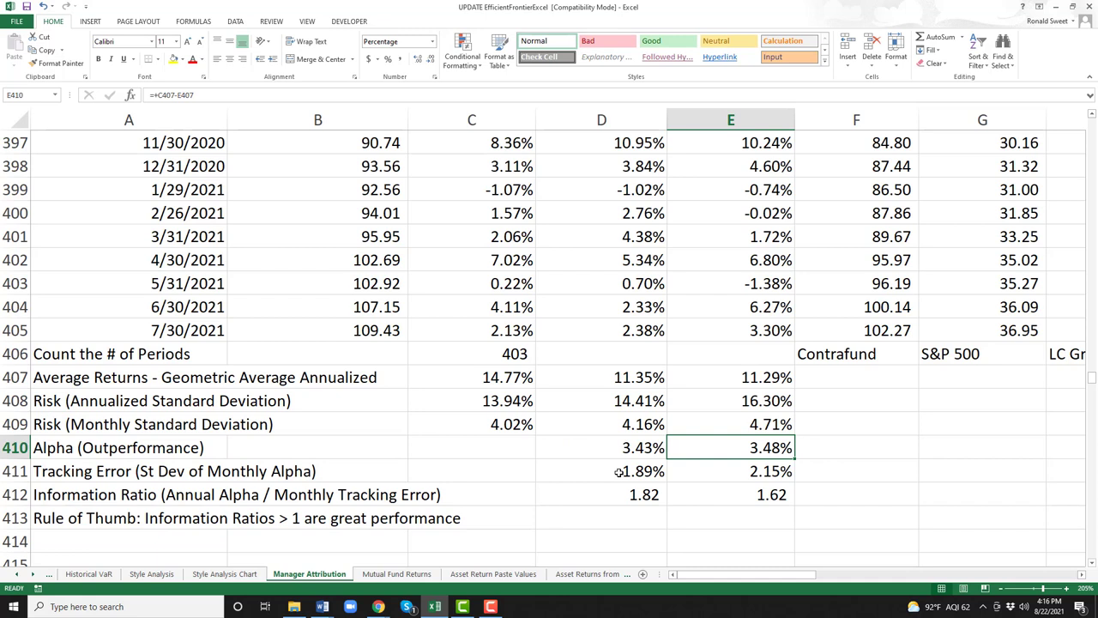
key("Left")
key("Down")
key("Down")
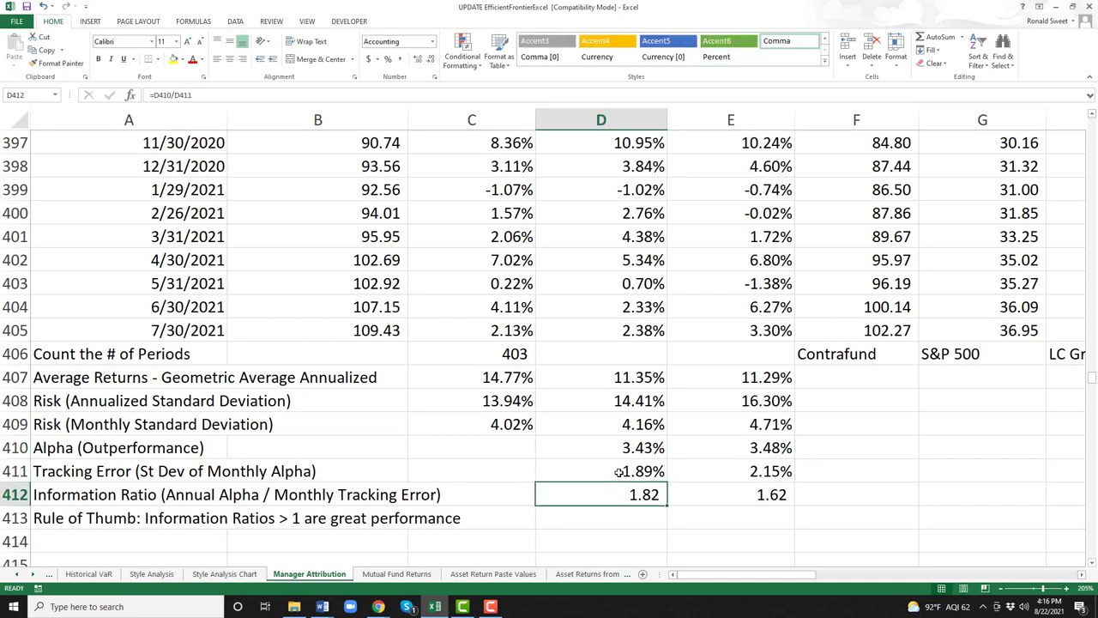
key("Up")
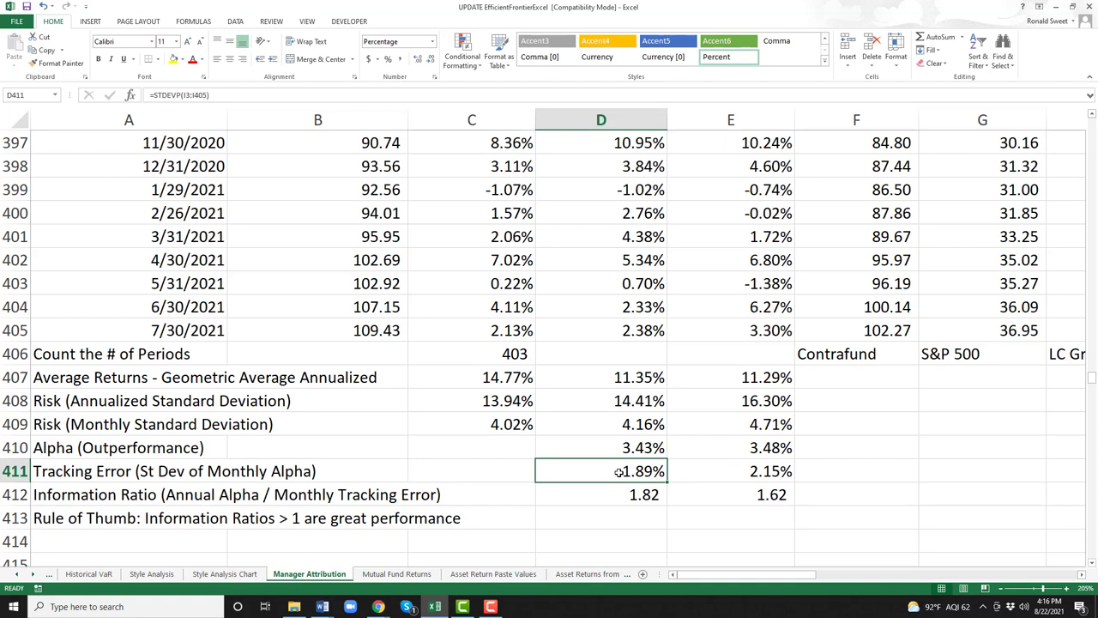
key("Up")
key("Down")
key("Down")
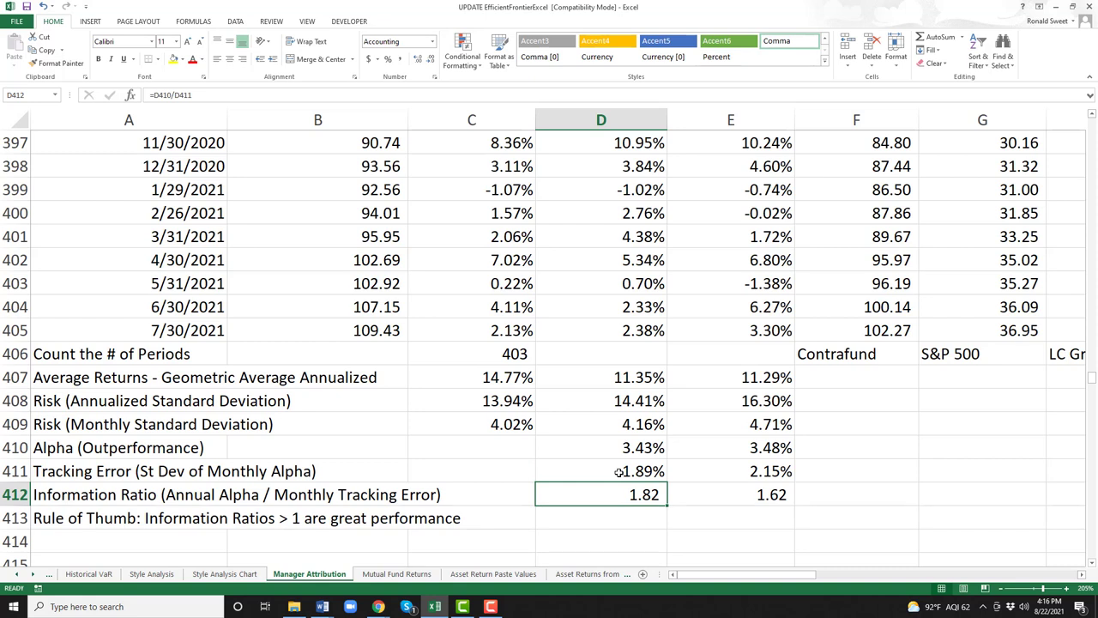
key("Up")
key("Up")
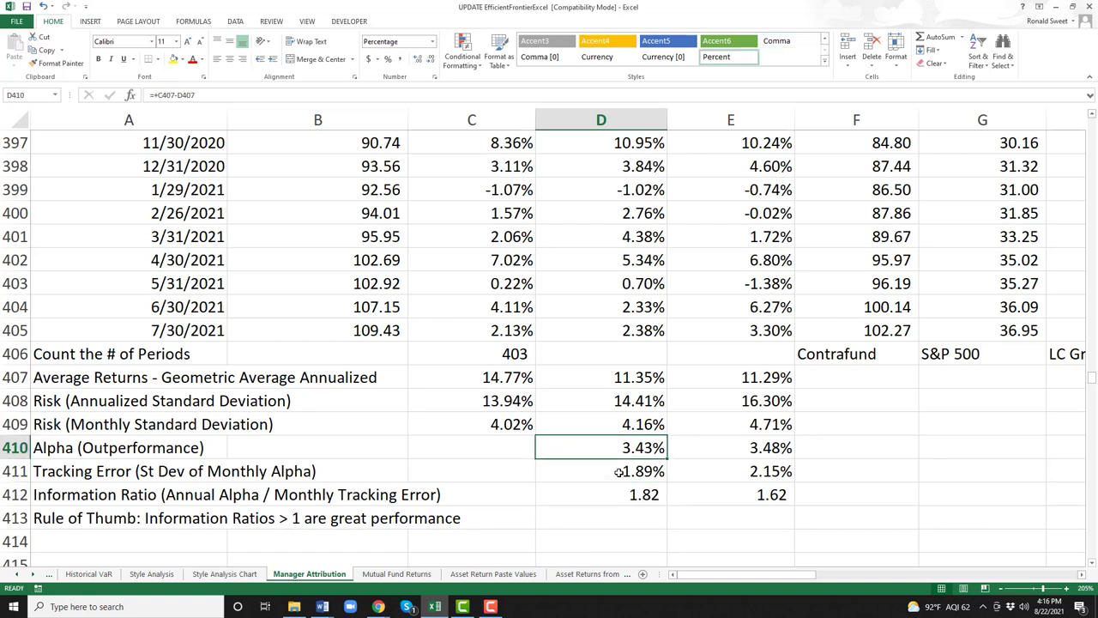
Multiply the S&P 500 tracking error formula in D411 by 10 and check the effect on the information ratio in D412.
key("Down")
key("F2")
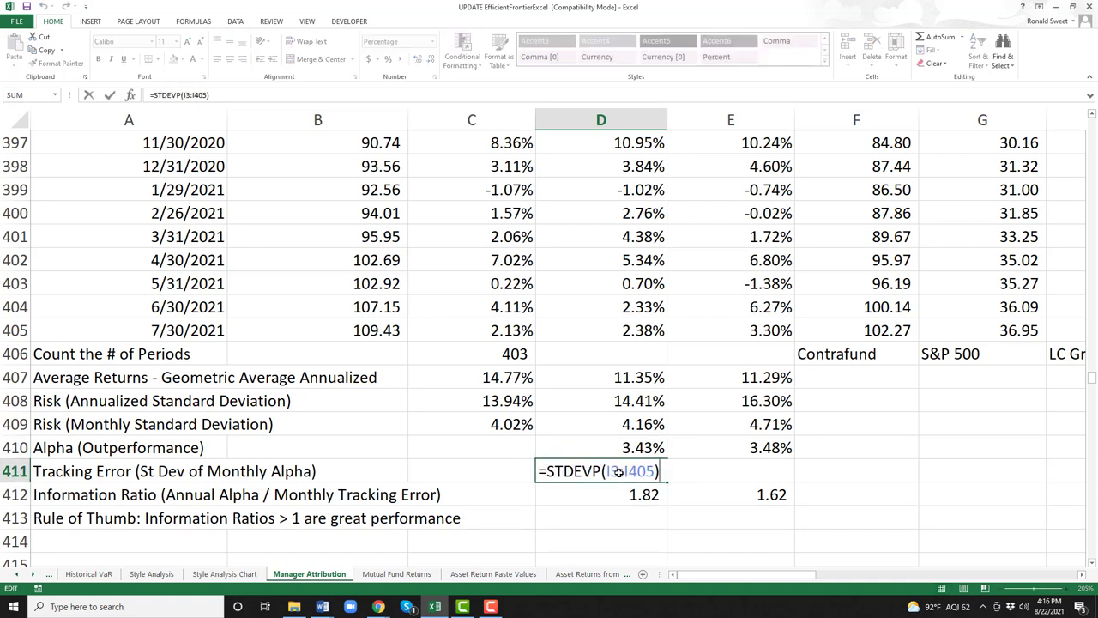
type("*10")
key("shift+Return")
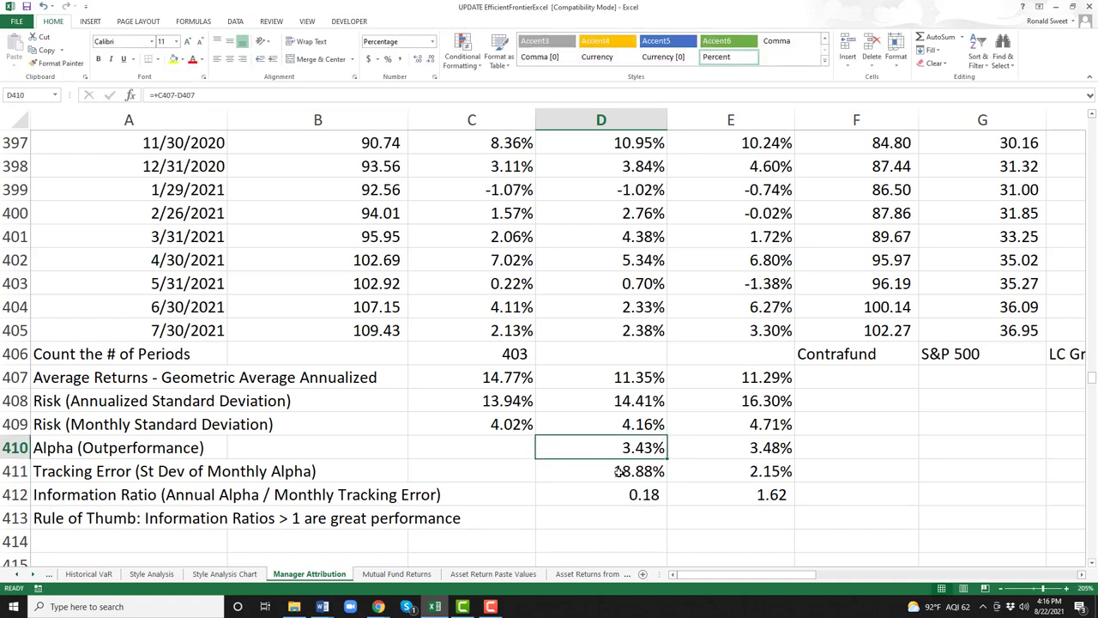
key("Down")
key("Down")
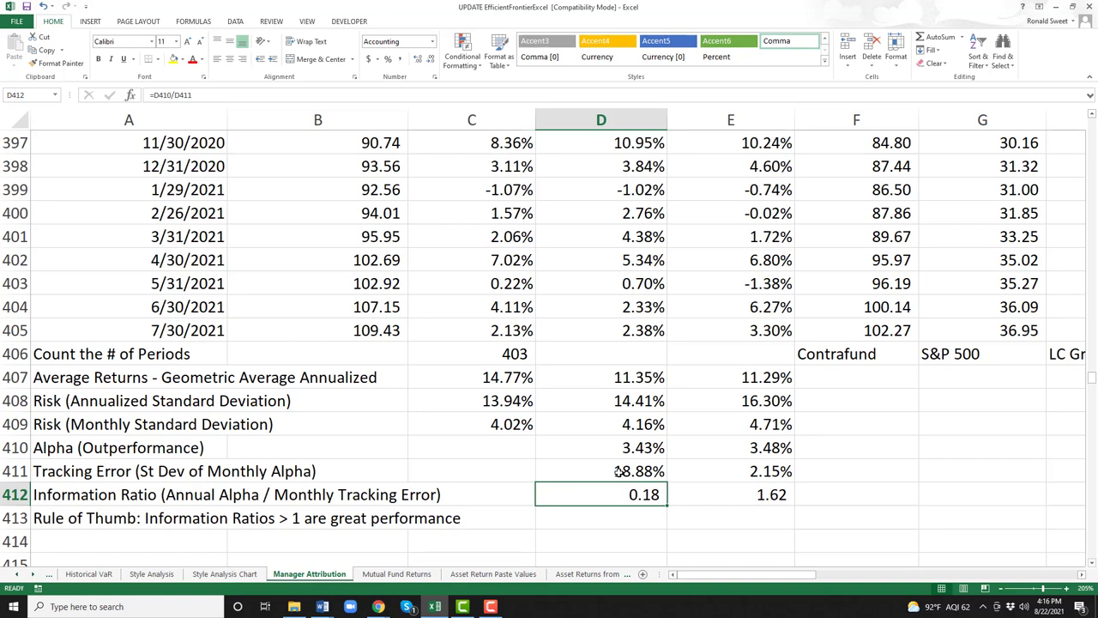
key("F2")
key("BackSpace")
key("BackSpace")
key("BackSpace")
key("BackSpace")
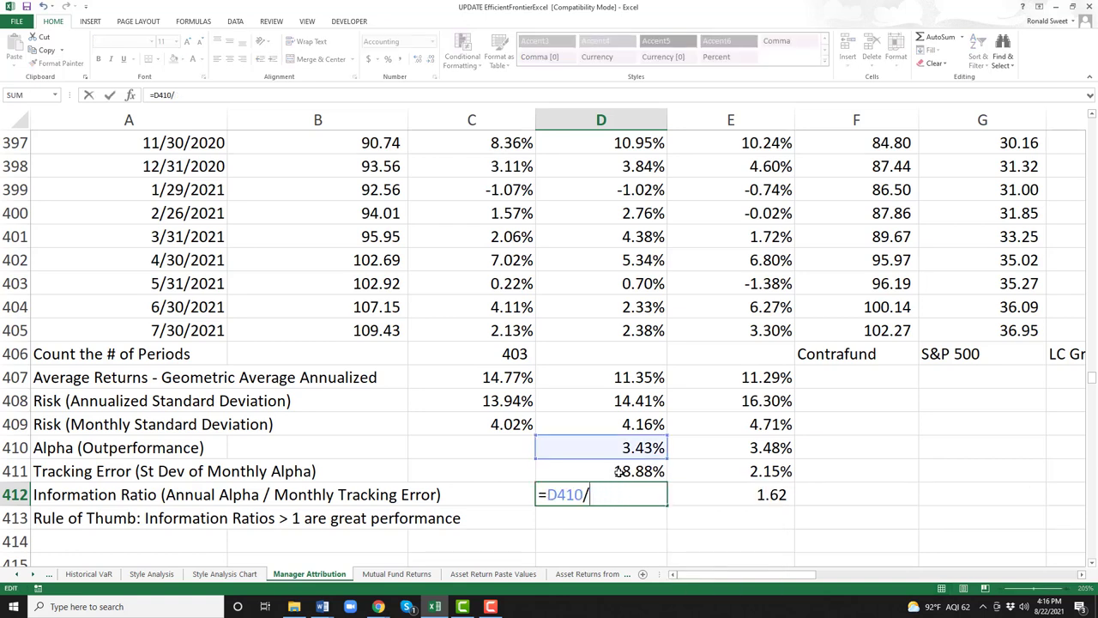
key("Escape")
Remove the *10 factor from the S&P 500 tracking error formula in D411.
double_click(618, 471)
key("BackSpace")
key("BackSpace")
key("BackSpace")
key("Return")
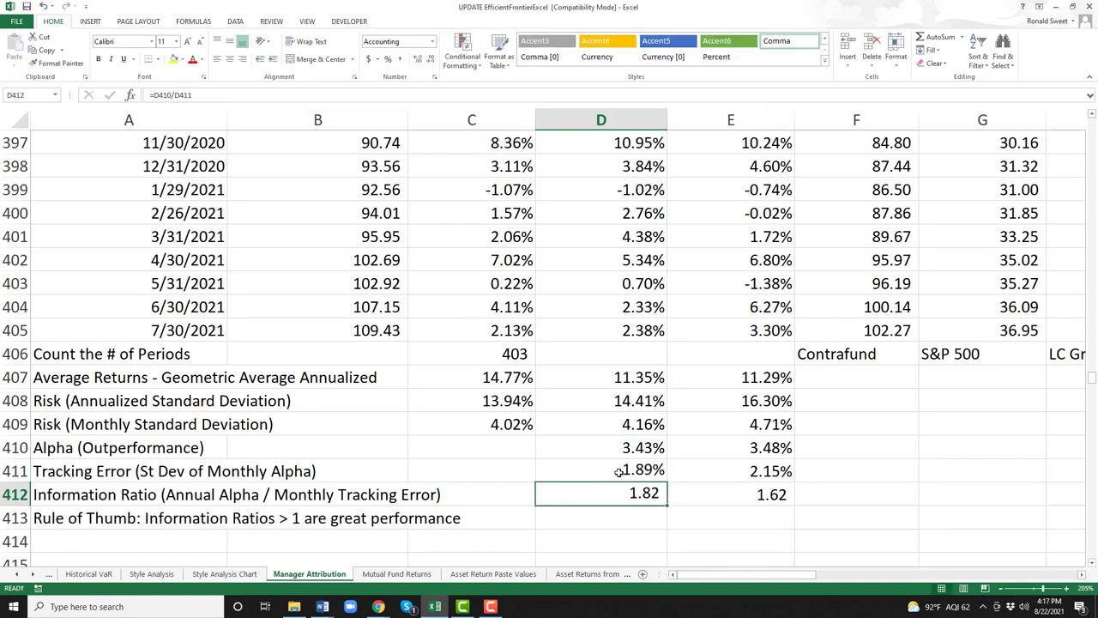
Enter the note "High Information Ratio Indicates Skill" in A414, below the rule of thumb.
key("Left")
key("Left")
key("Down")
key("Left")
key("Down")
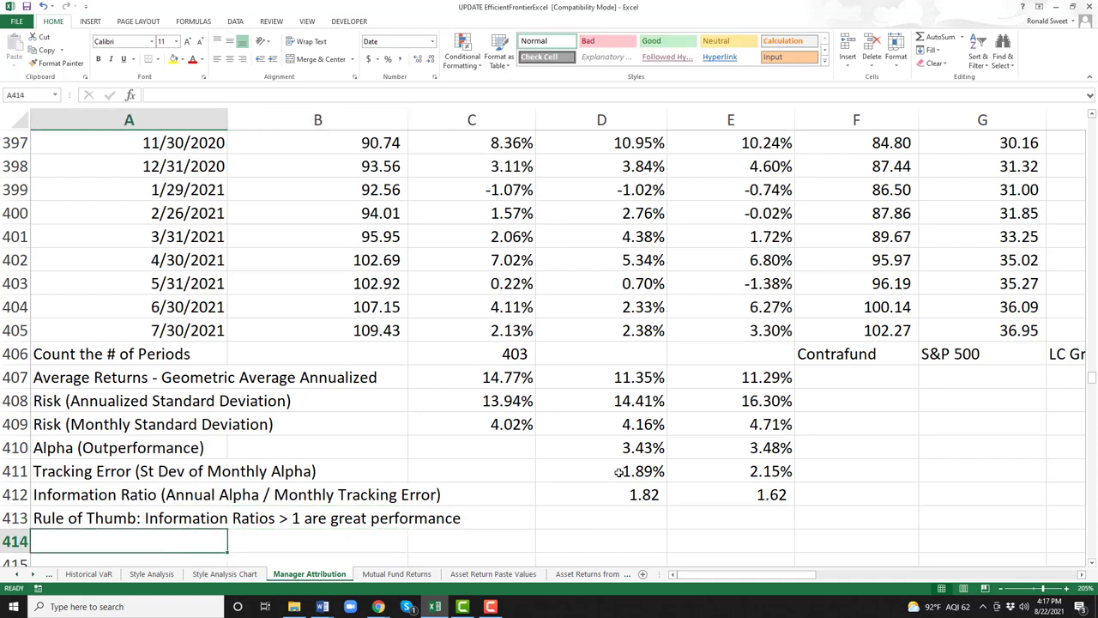
type("High Informa")
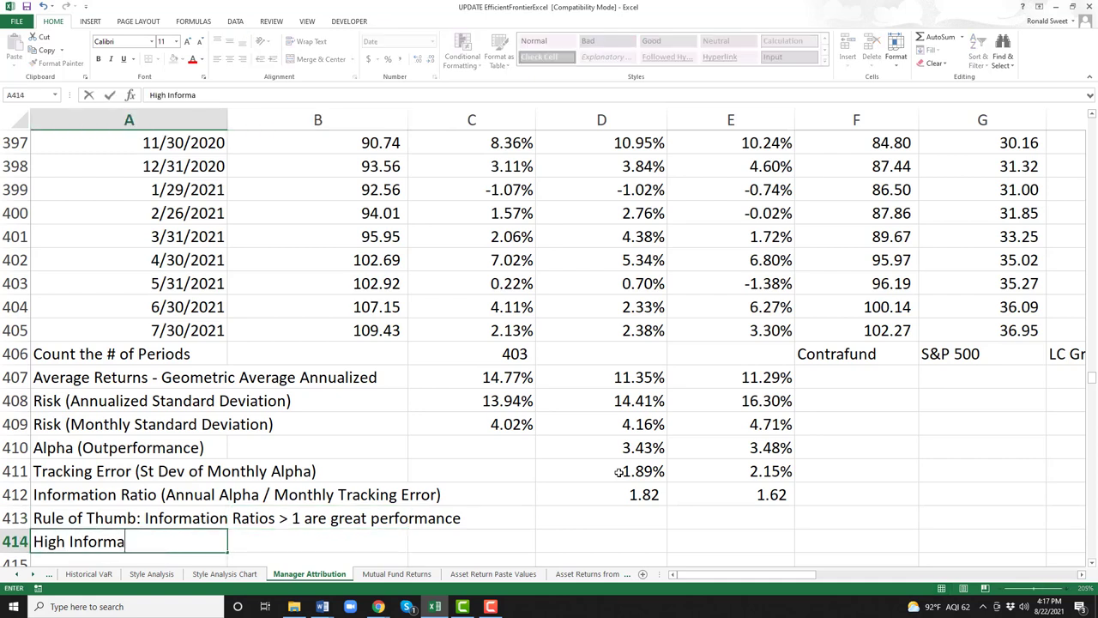
type("tion Ratio")
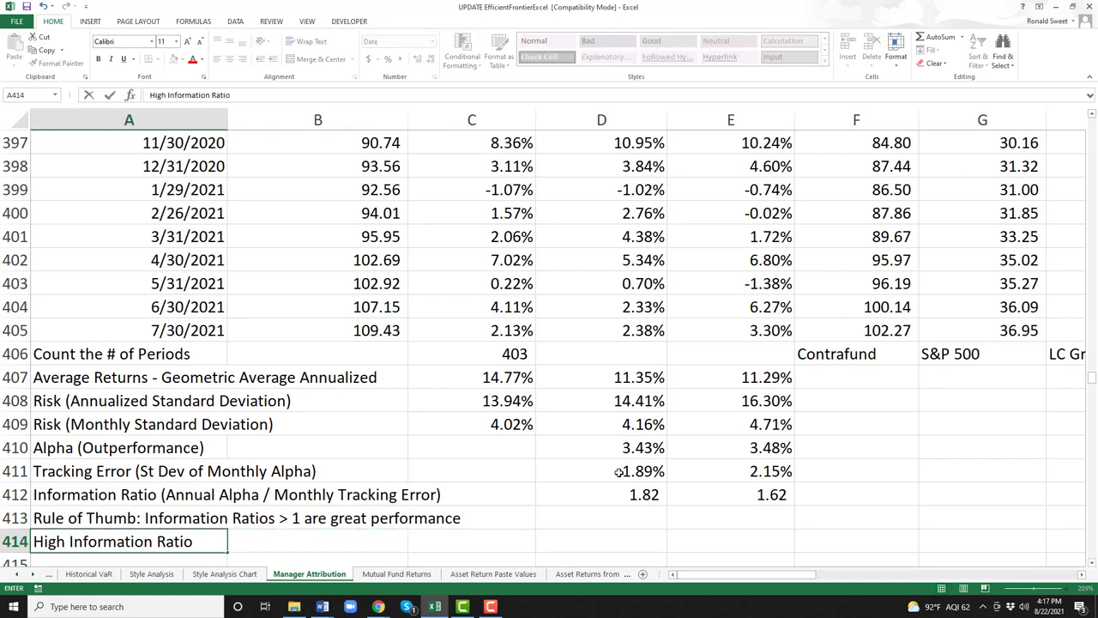
type(" Indicate")
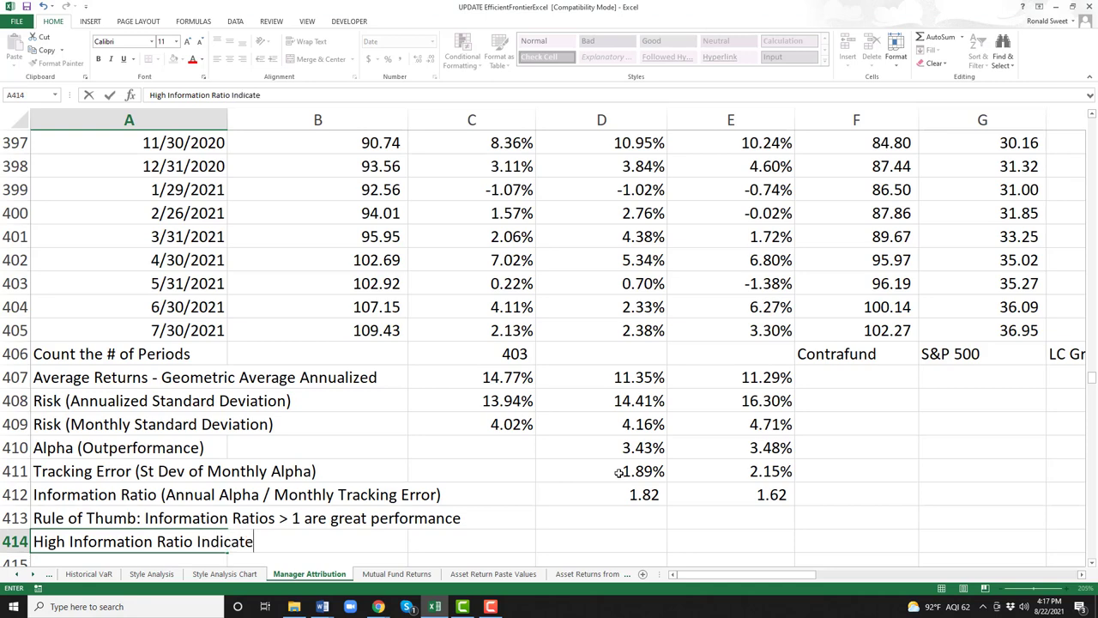
type("s Skill")
key("Return")
key("Up")
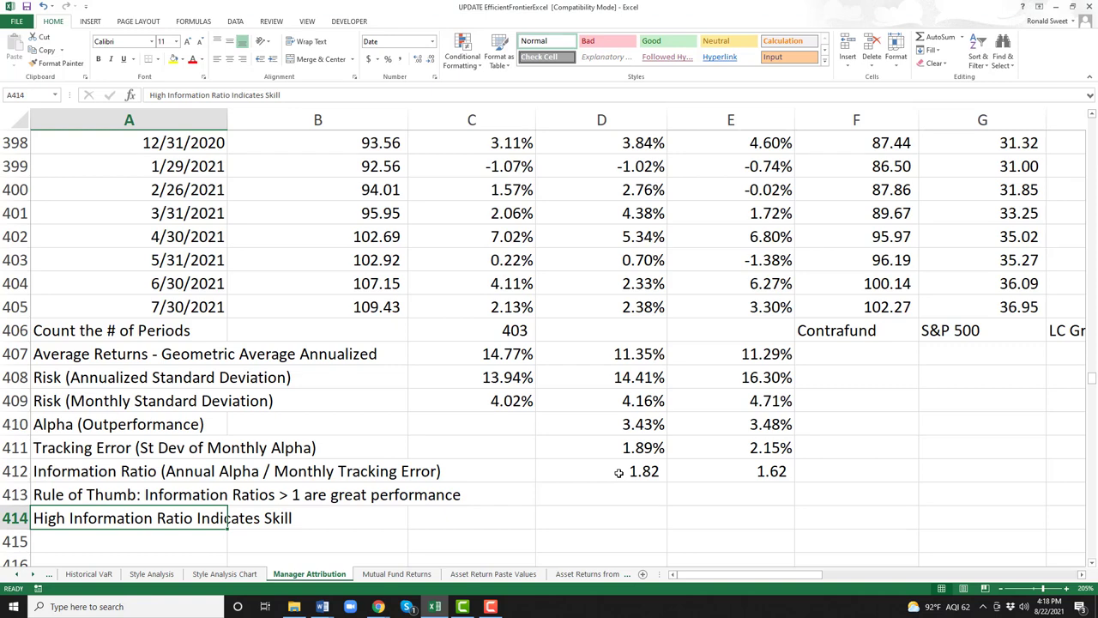
Enter the labels "Batting Average" in A415 and "Upside/Downside Capture" in A416.
key("Return")
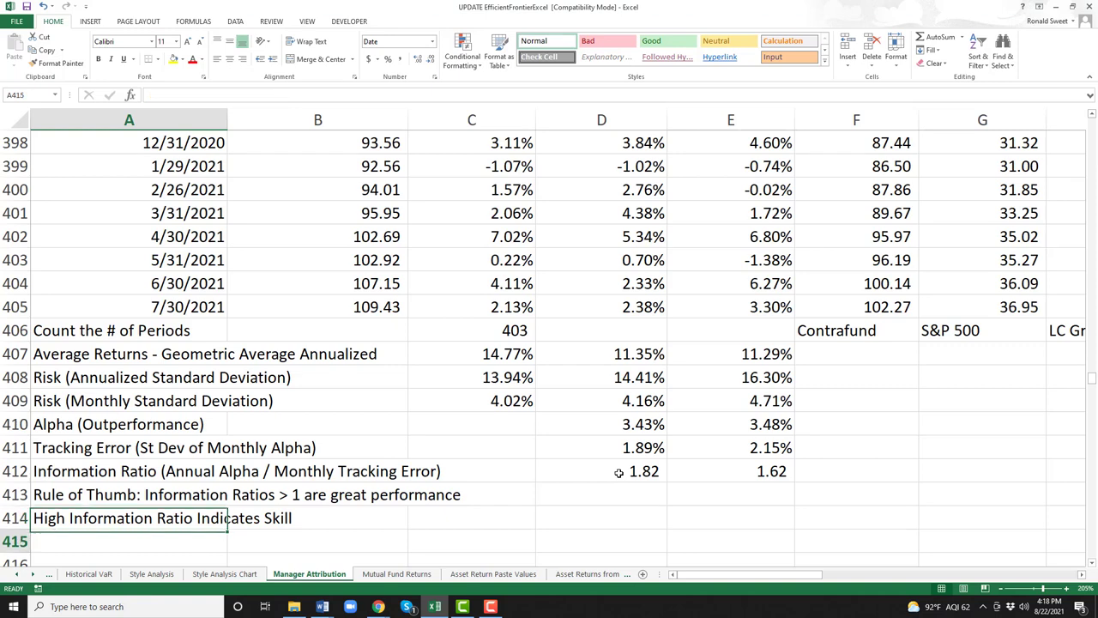
scroll(618, 473, "down", 1)
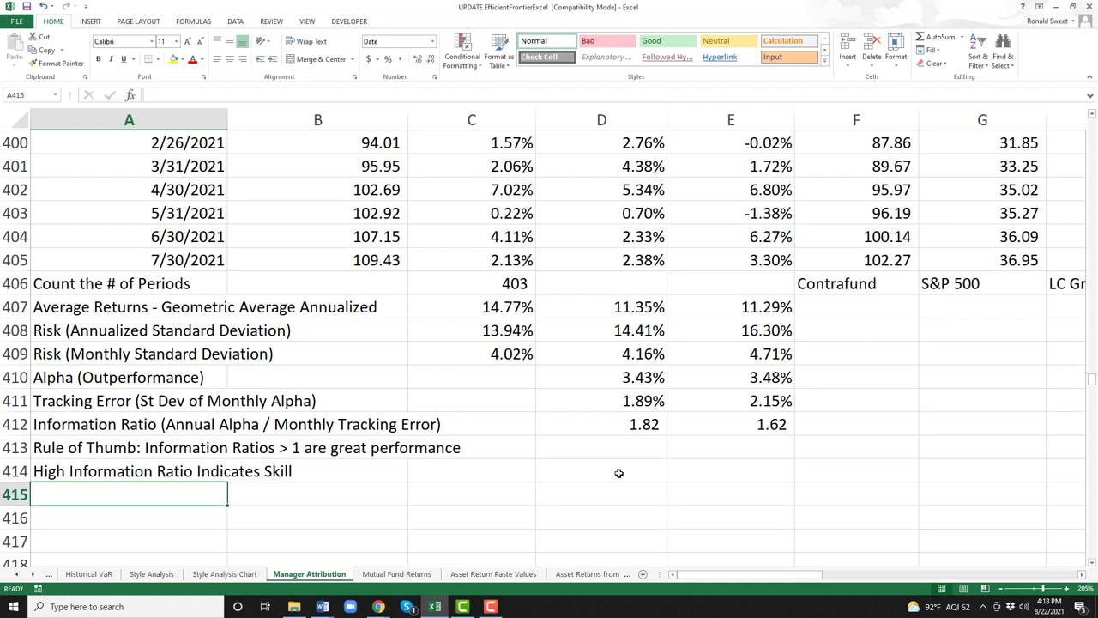
type("Batting ")
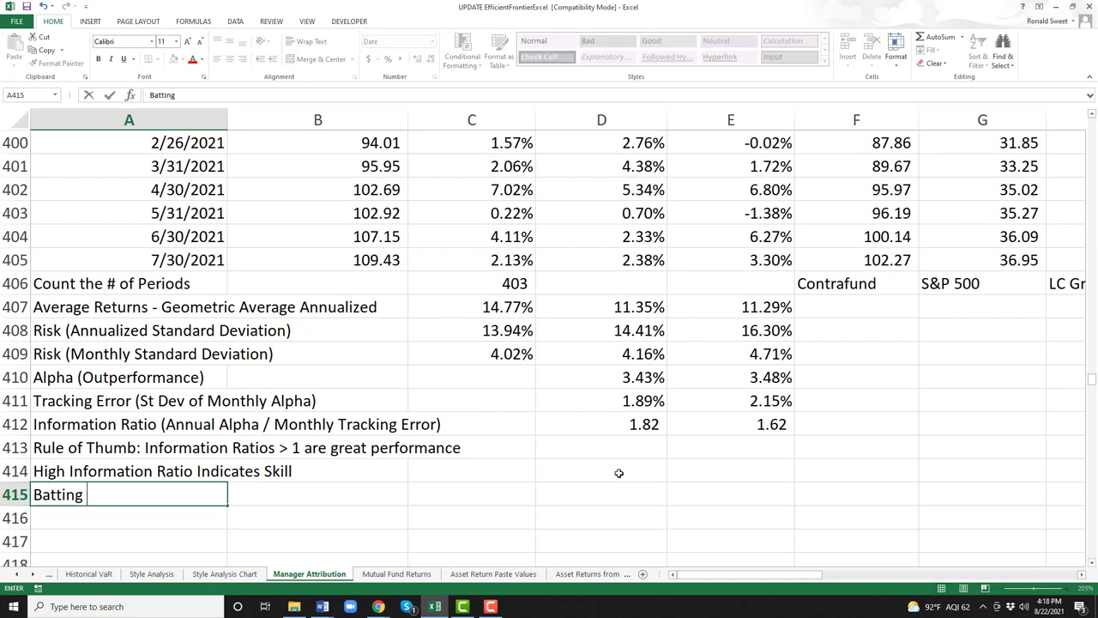
type("Average")
key("Return")
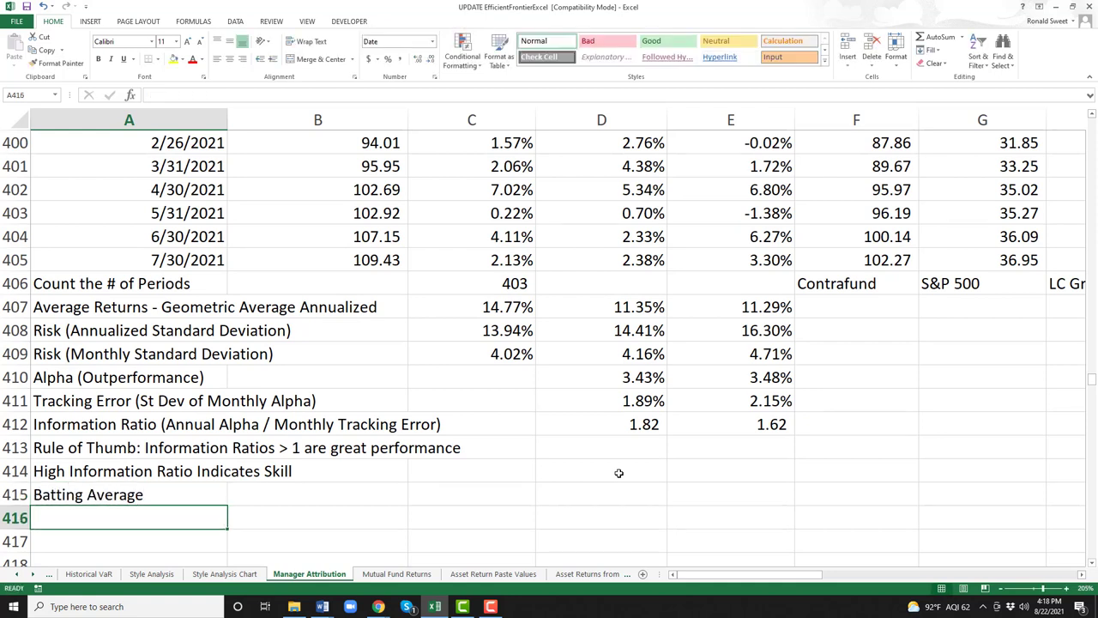
type("Upside")
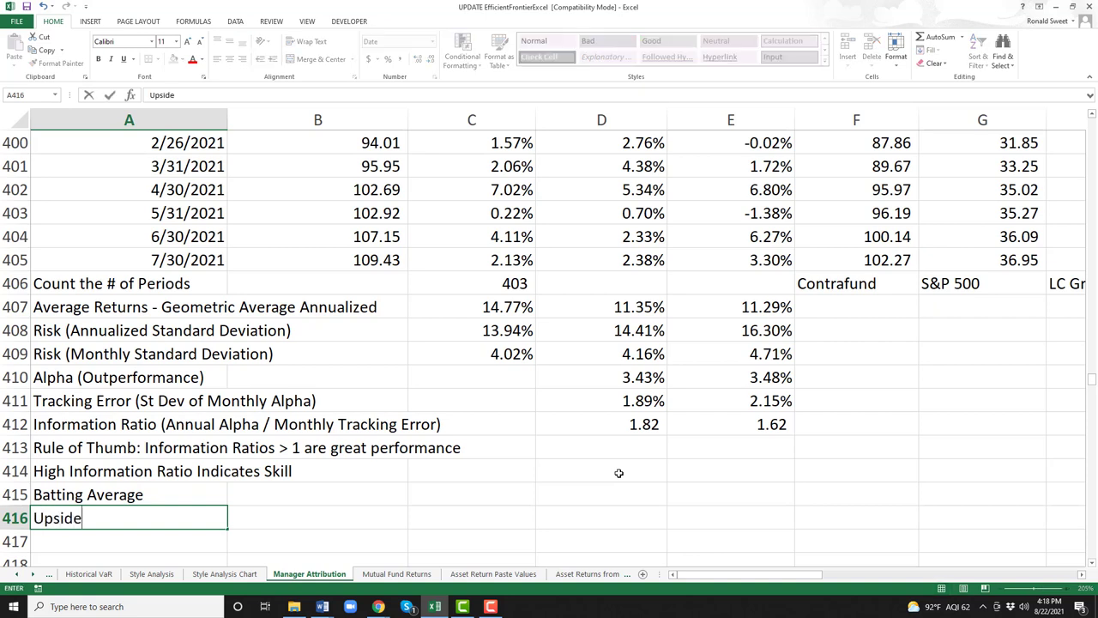
type("/Downside")
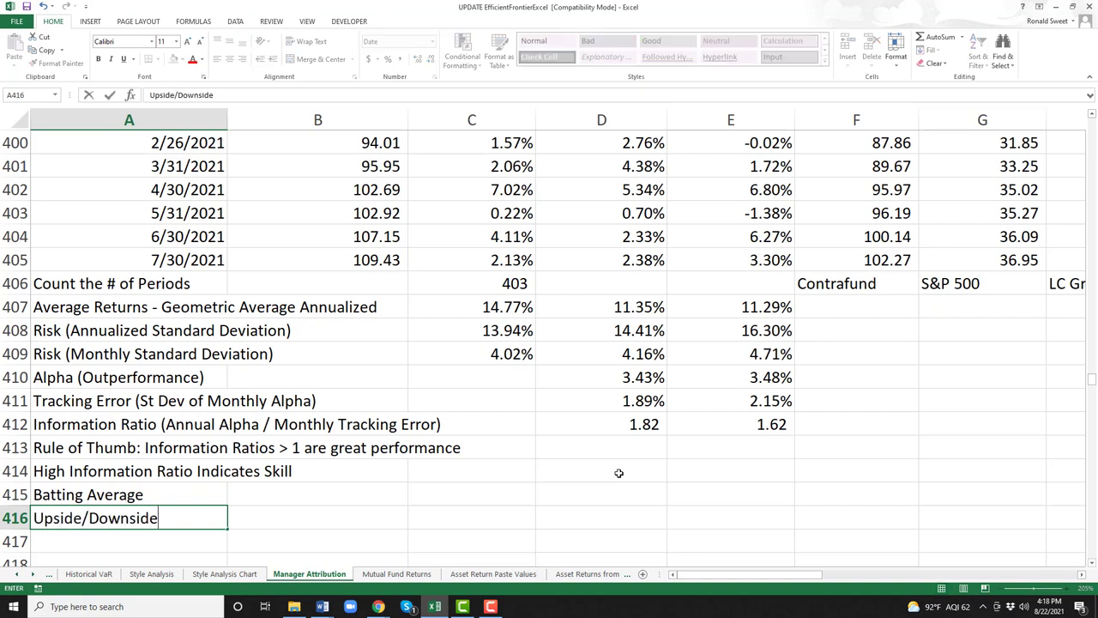
type(" Capture")
key("ctrl+Return")
Delete the batting average and upside/downside capture labels from A415 and A416.
key("Up")
key("shift+Down")
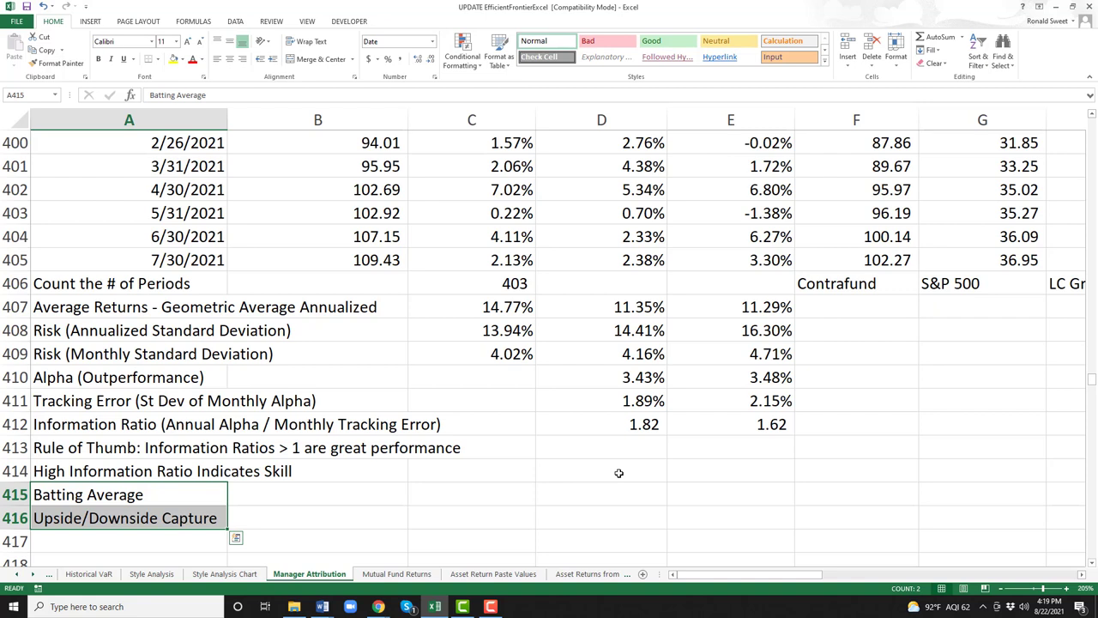
key("Delete")
Review both information ratios in row 412, then the S&P 500 figures from tracking error up to the annualized return in D407.
key("Up")
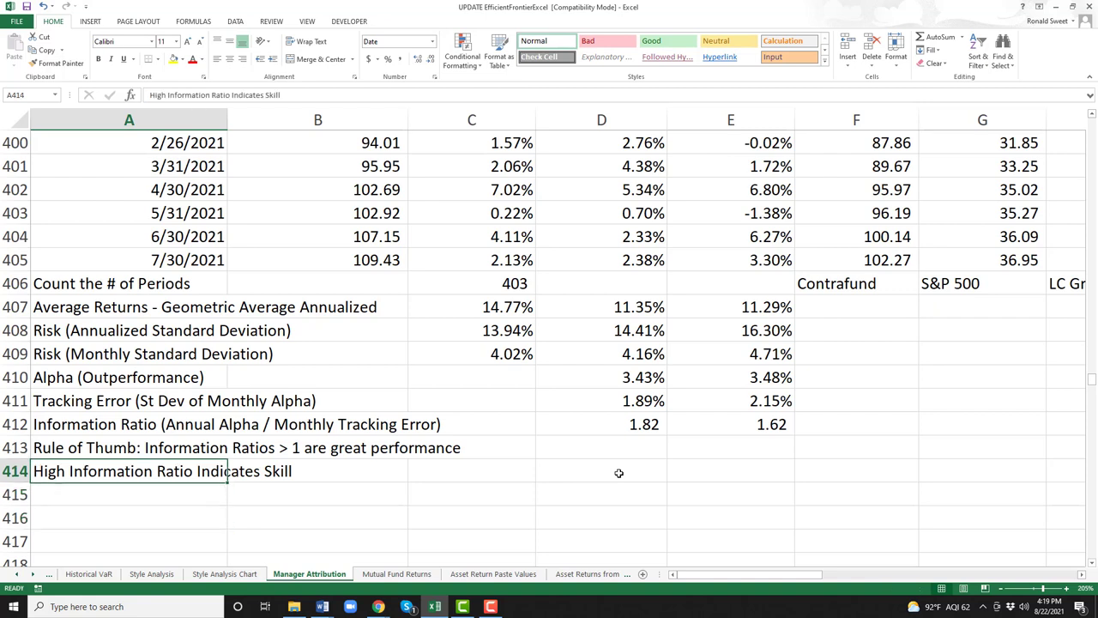
key("Up")
key("Up")
key("Right")
key("Right")
key("Right")
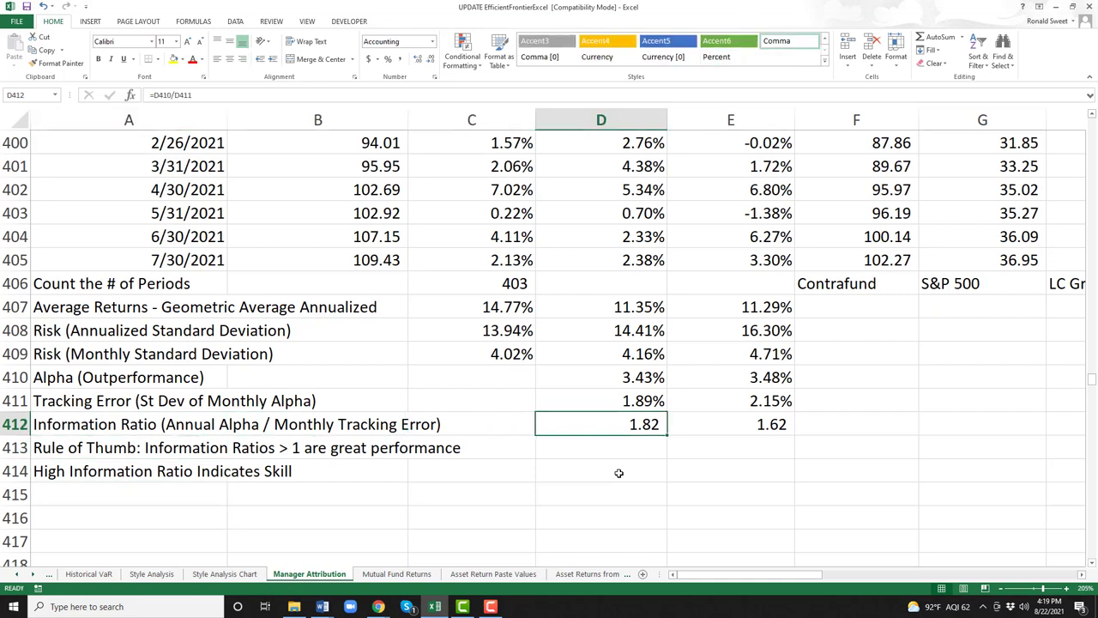
key("Right")
key("Up")
key("Left")
key("Up")
key("Up")
key("Up")
key("Up")
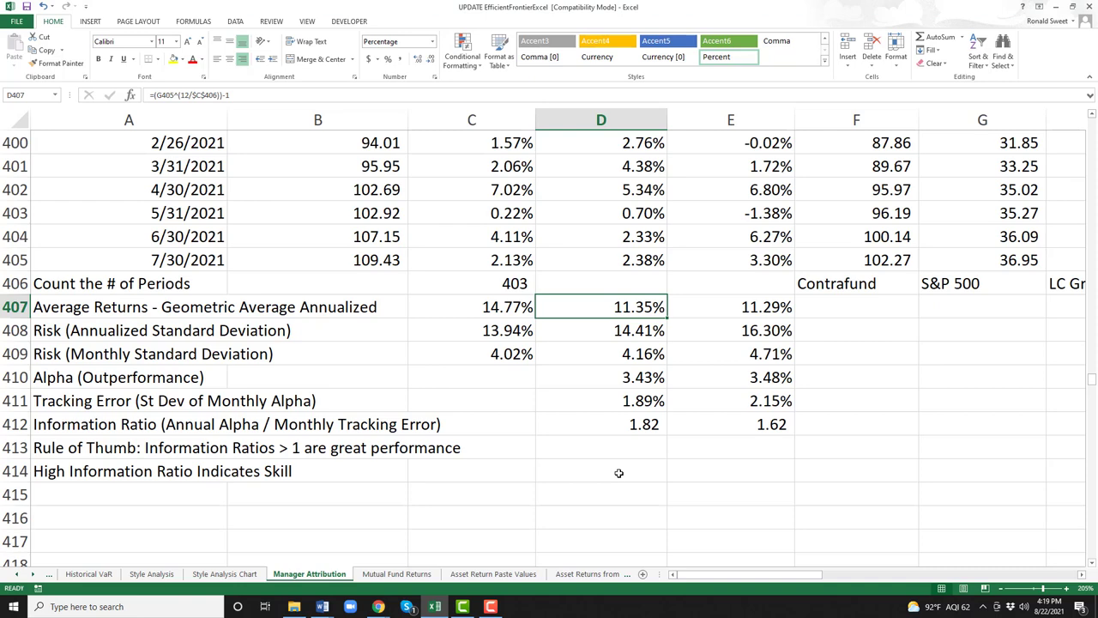
Examine the earliest dates at the top of the Manager Attribution sheet and open the Mutual Fund Returns sheet.
key("ctrl+Home")
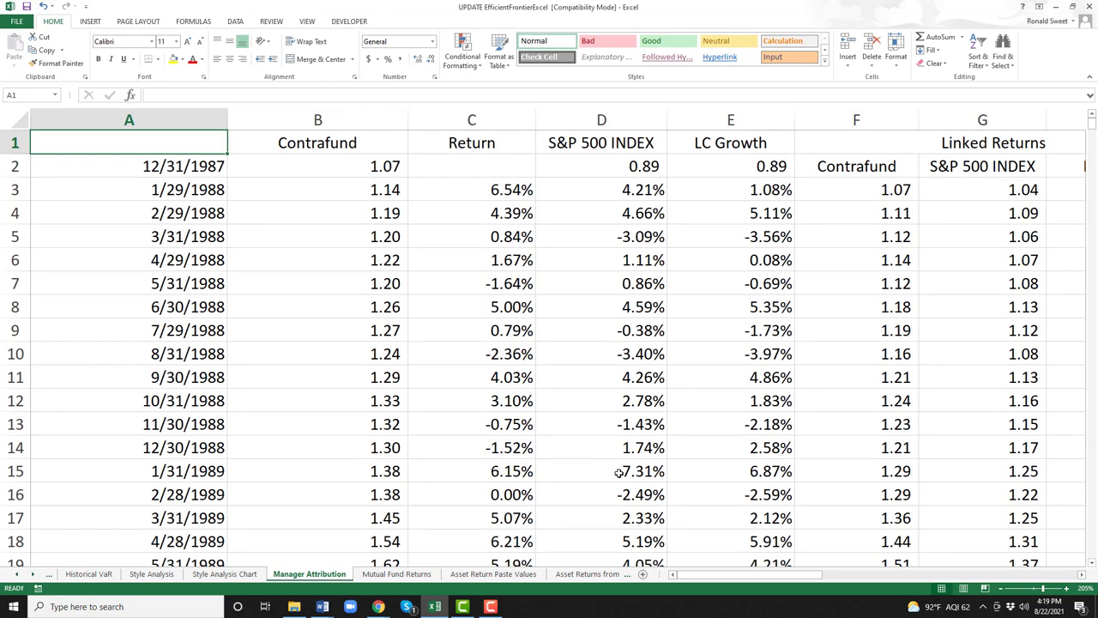
key("Down")
key("Down")
key("Down")
key("Down")
key("Up")
key("Up")
key("Up")
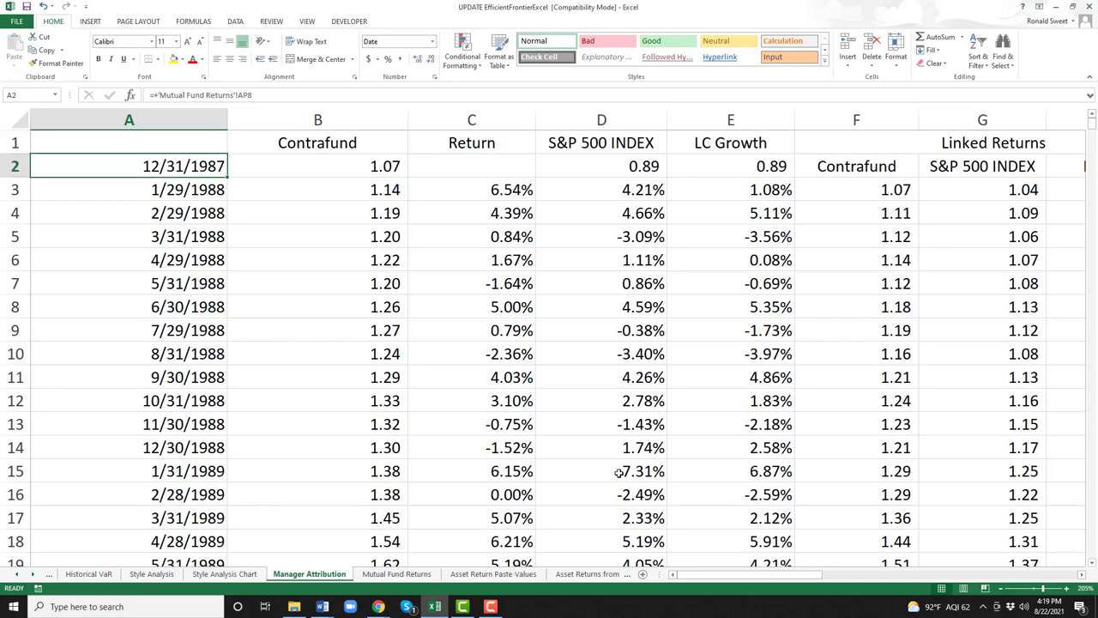
left_click(396, 574)
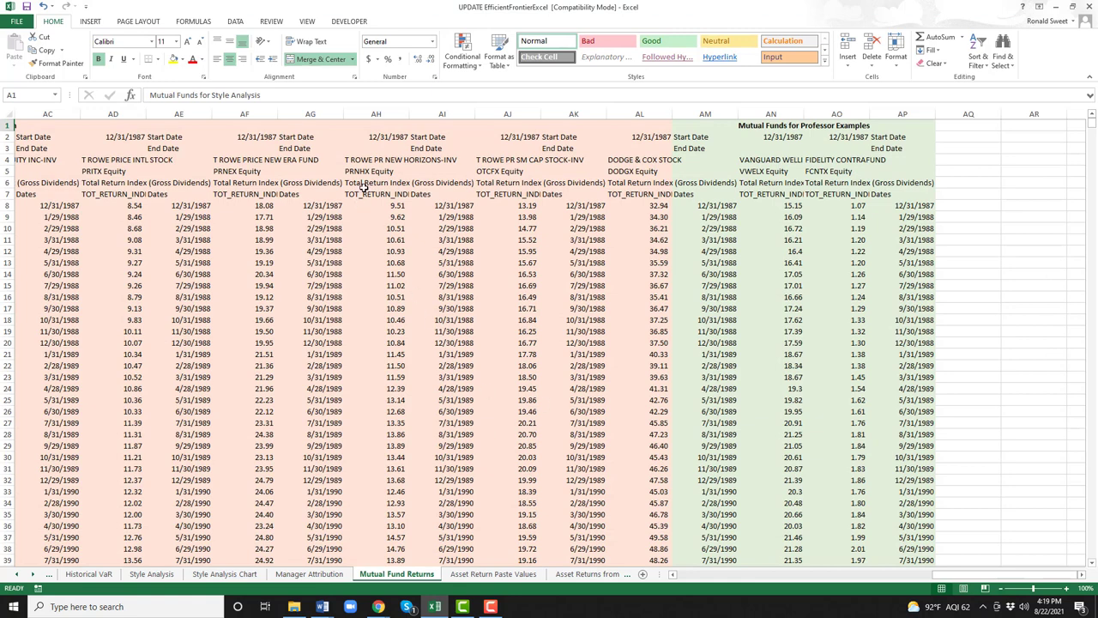
Examine the start of the Dodge & Cox Stock data in columns AK and AL, and return to the Manager Attribution sheet.
left_click(603, 159)
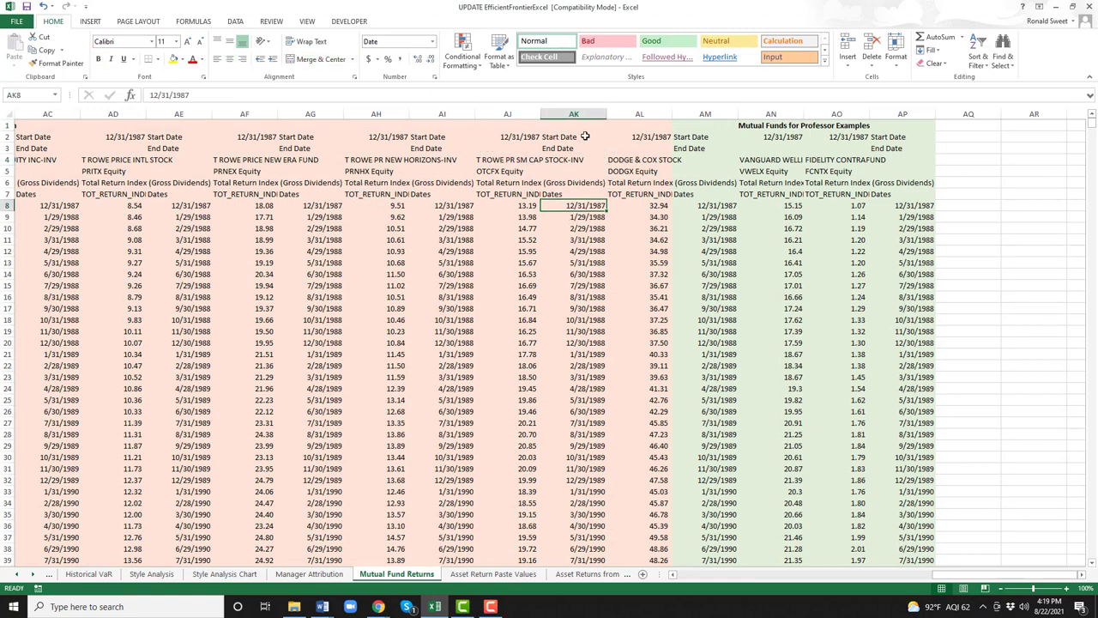
left_click(579, 113)
left_click(635, 113)
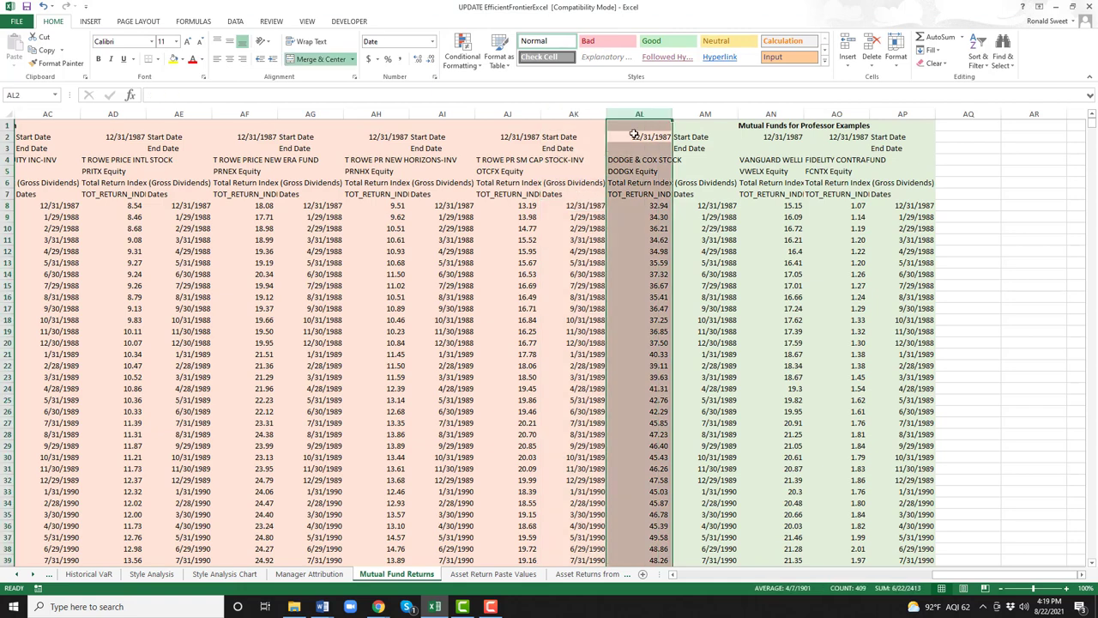
mouse_move(627, 206)
left_mouse_down()
mouse_move(627, 216)
mouse_move(626, 206)
left_mouse_up()
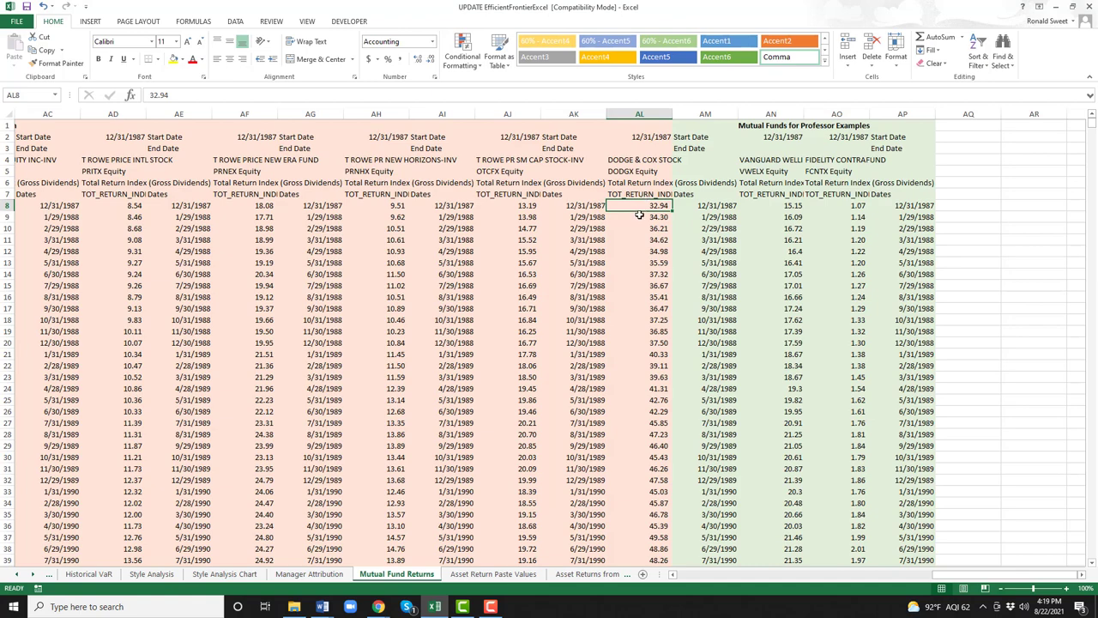
left_click_drag(631, 206, 632, 203)
left_click(310, 574)
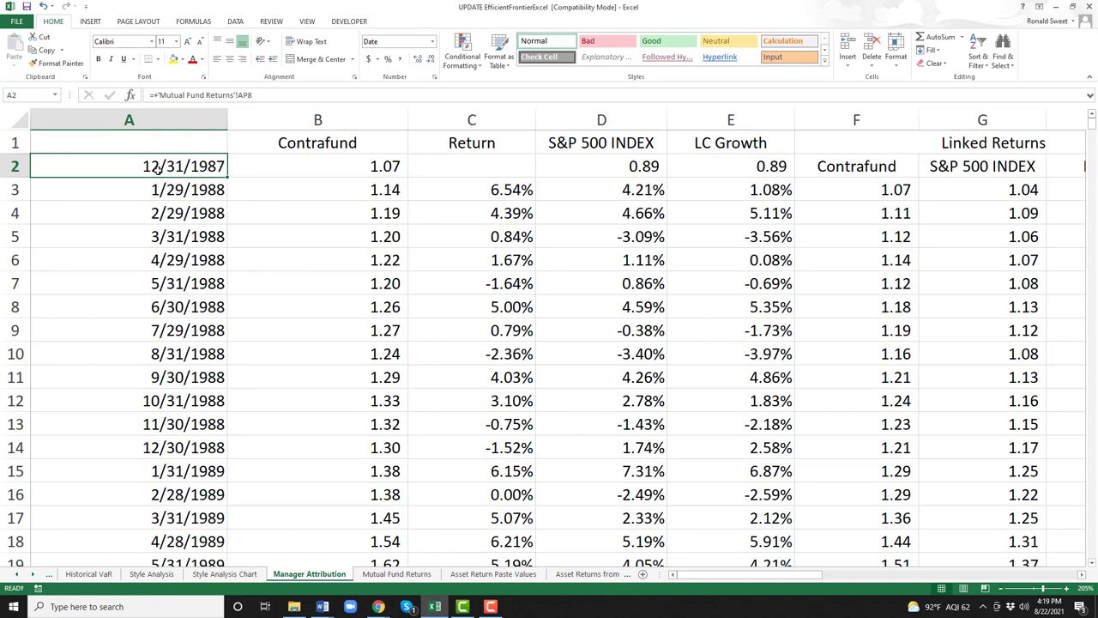
Inspect Contrafund's first date and index values in rows 2 and 3 and the monthly return formula in C3.
left_click(391, 170)
left_click(176, 166)
left_click(361, 168)
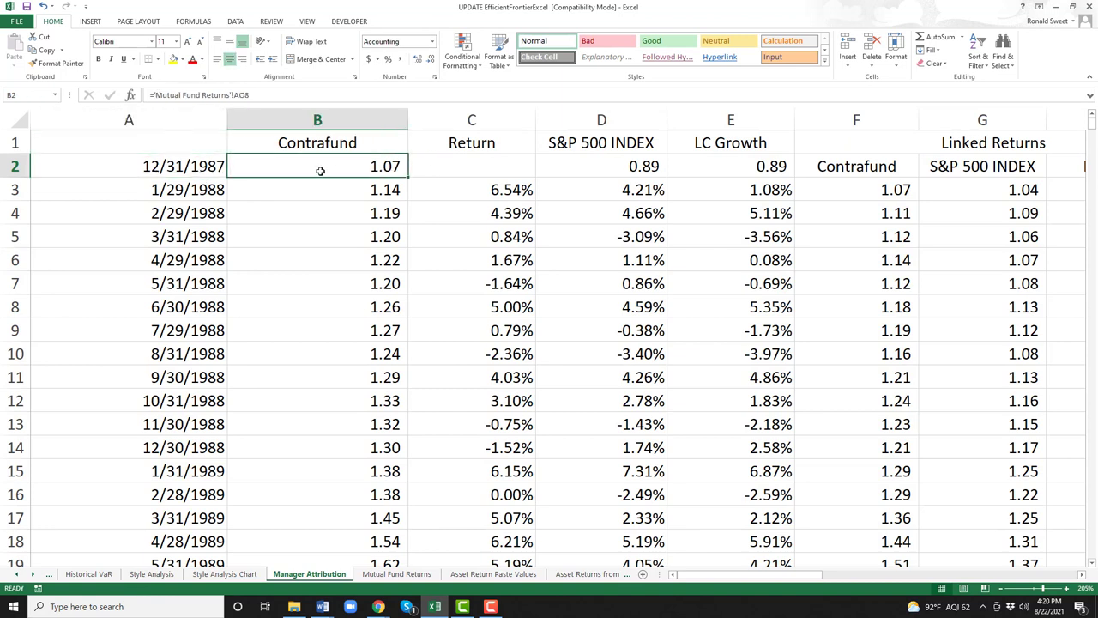
left_click(472, 189)
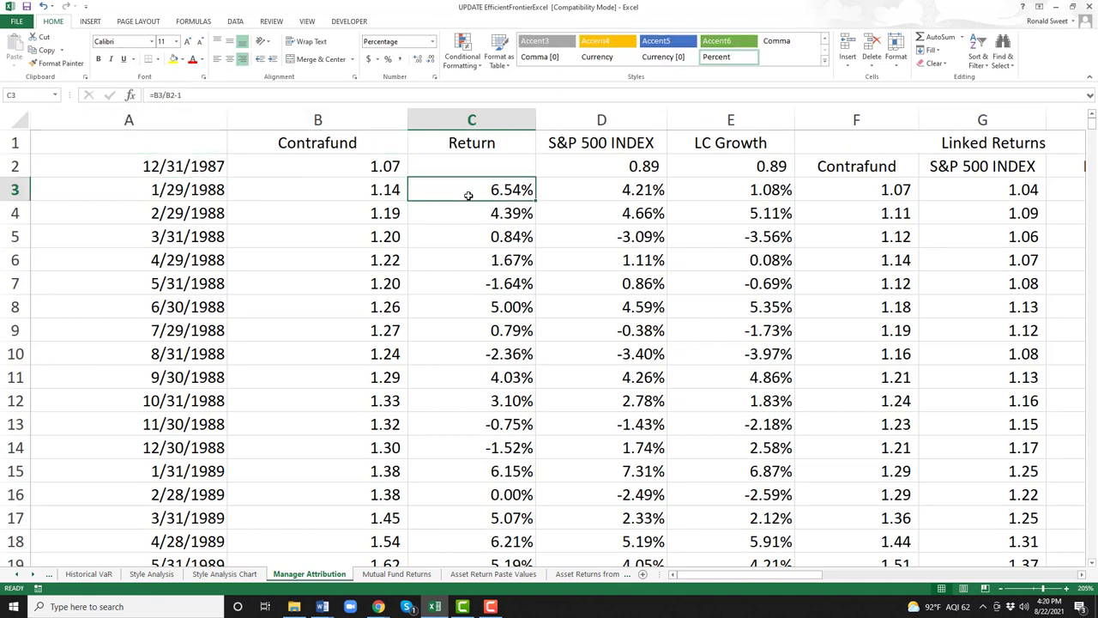
left_click(355, 187)
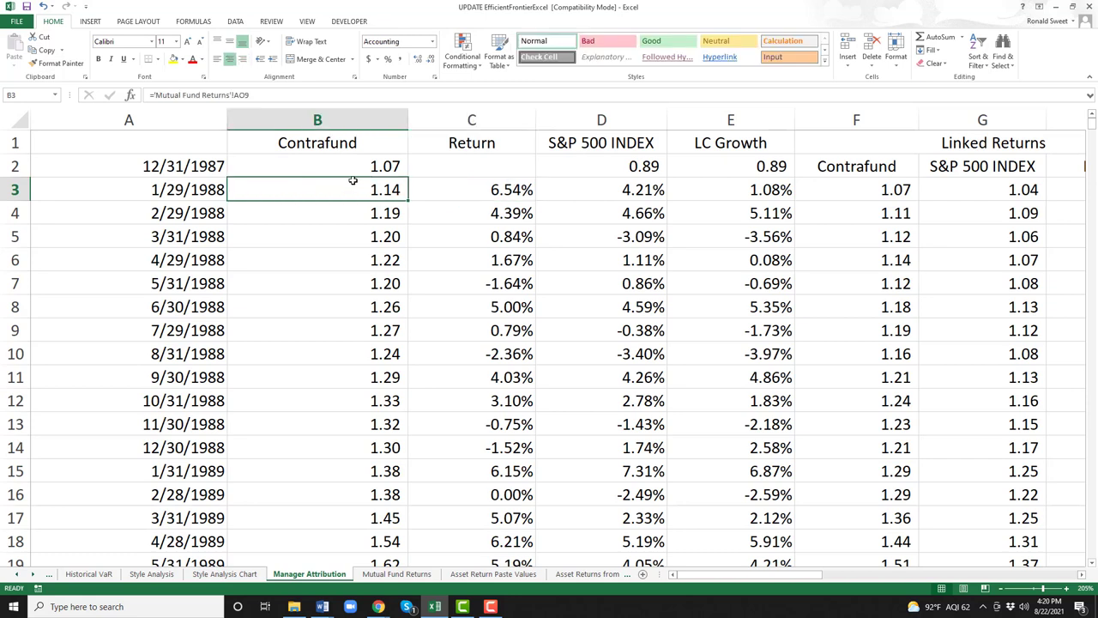
left_click(353, 163)
left_click(473, 186)
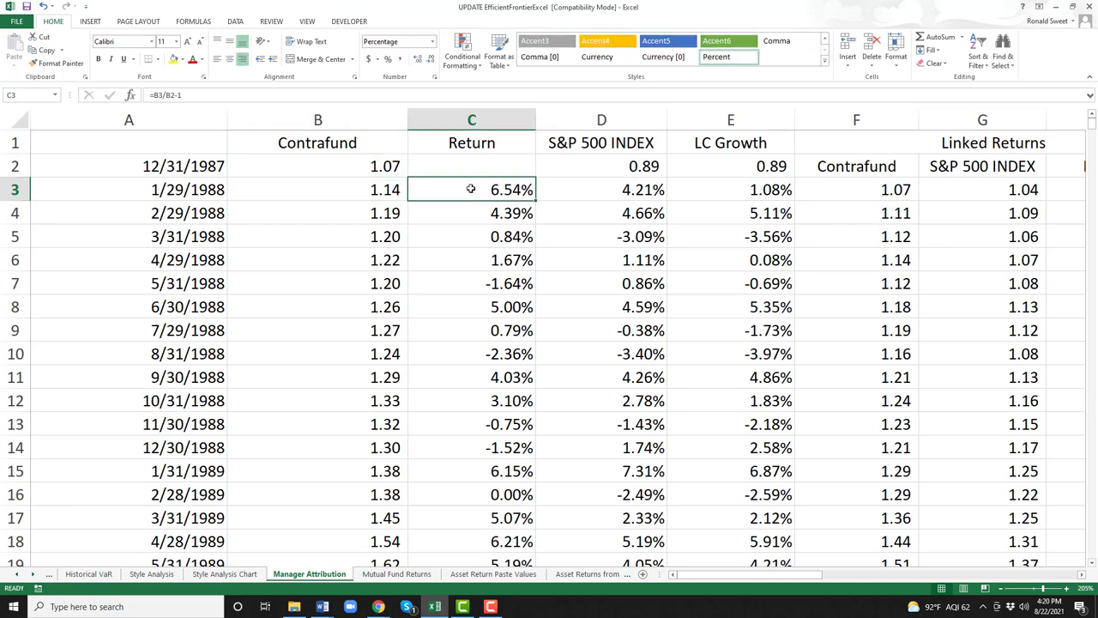
Compare Contrafund's correlations with the S&P 500 and large-cap growth indexes in D2 and E2, checking their column headings.
left_click(618, 187)
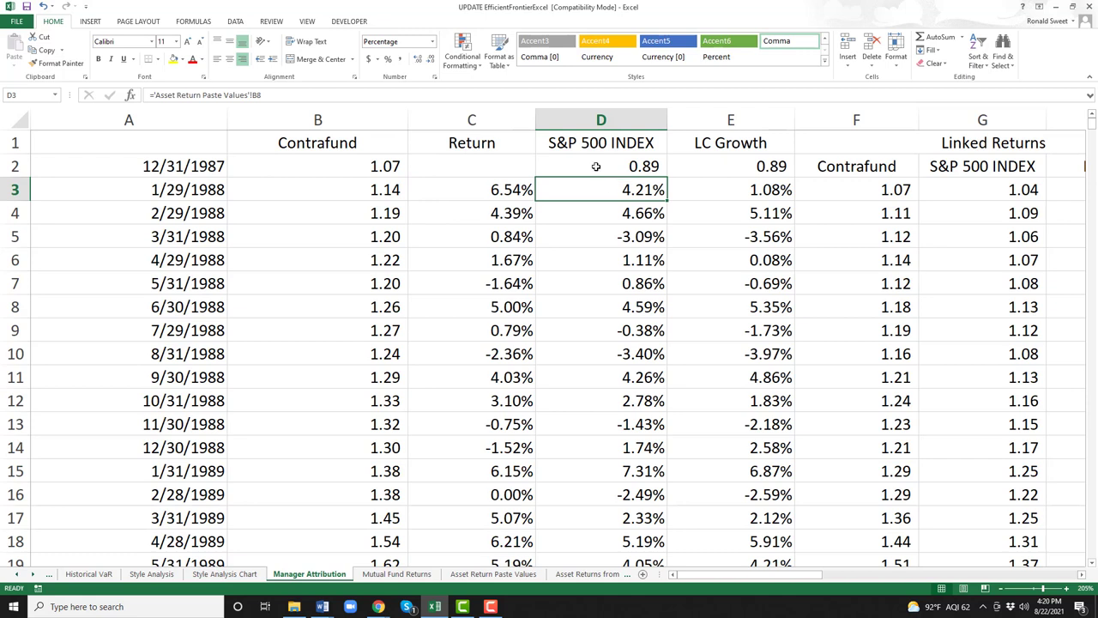
left_click_drag(566, 137, 736, 141)
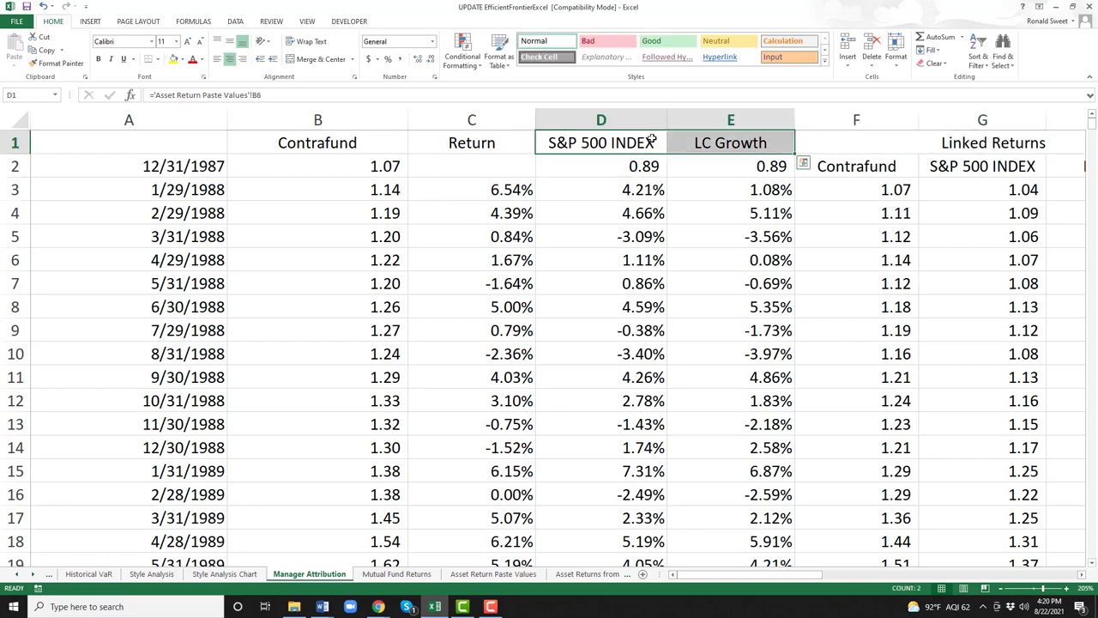
left_click(635, 166)
left_click(738, 166)
left_click(617, 166)
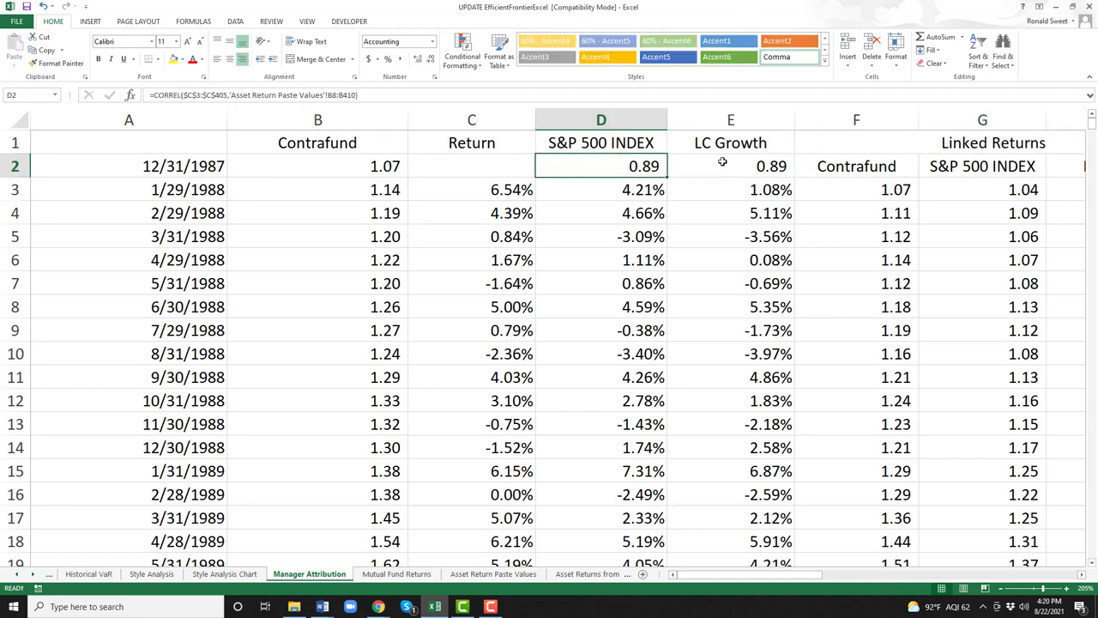
left_click(725, 166)
left_click(635, 166)
left_click(743, 166)
left_click(635, 166)
left_click(606, 143)
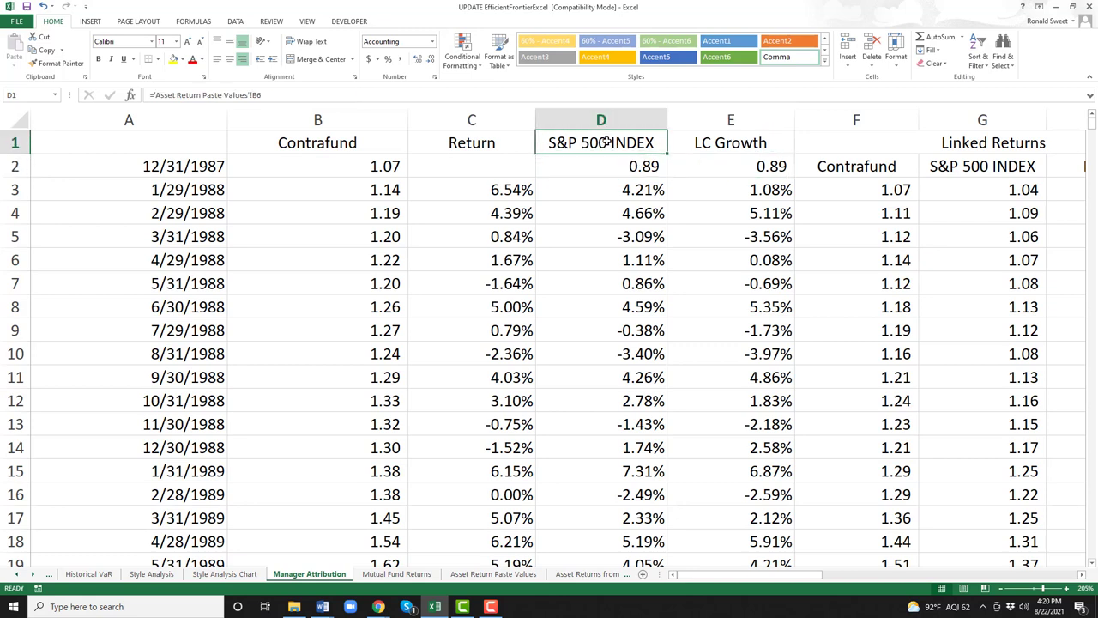
left_click(705, 143)
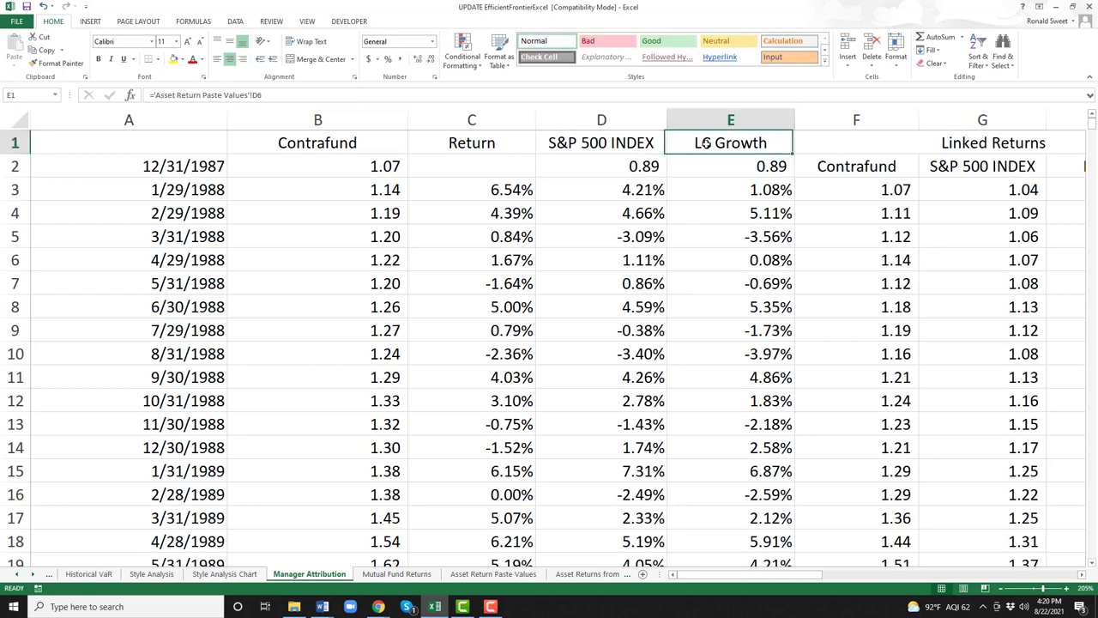
left_click(617, 167)
left_click(767, 167)
left_click(656, 166)
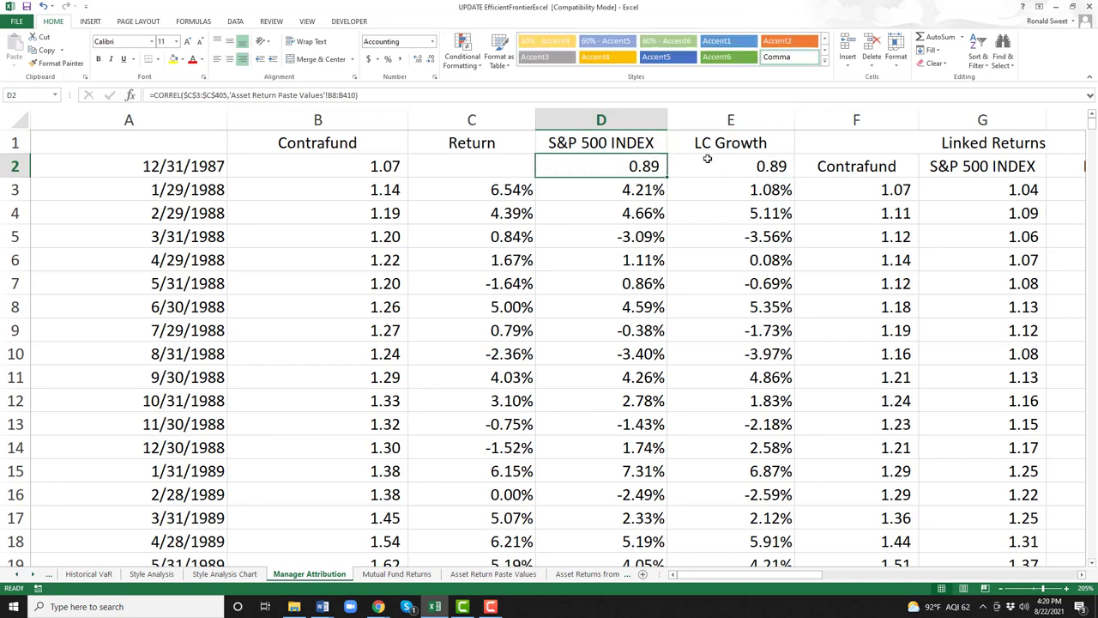
left_click(707, 160)
left_click(632, 163)
left_click(717, 164)
left_click(629, 171)
Compare the first monthly returns of the S&P 500 and large-cap growth indexes in D3 and E3.
left_click(624, 187)
left_click(723, 184)
left_click(647, 190)
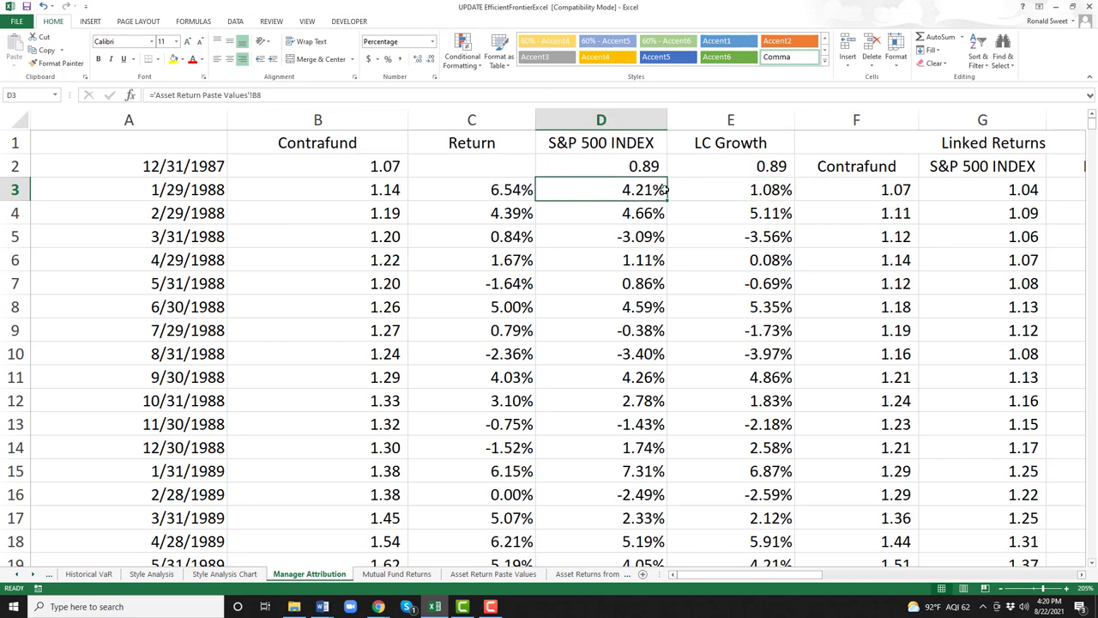
left_click(745, 190)
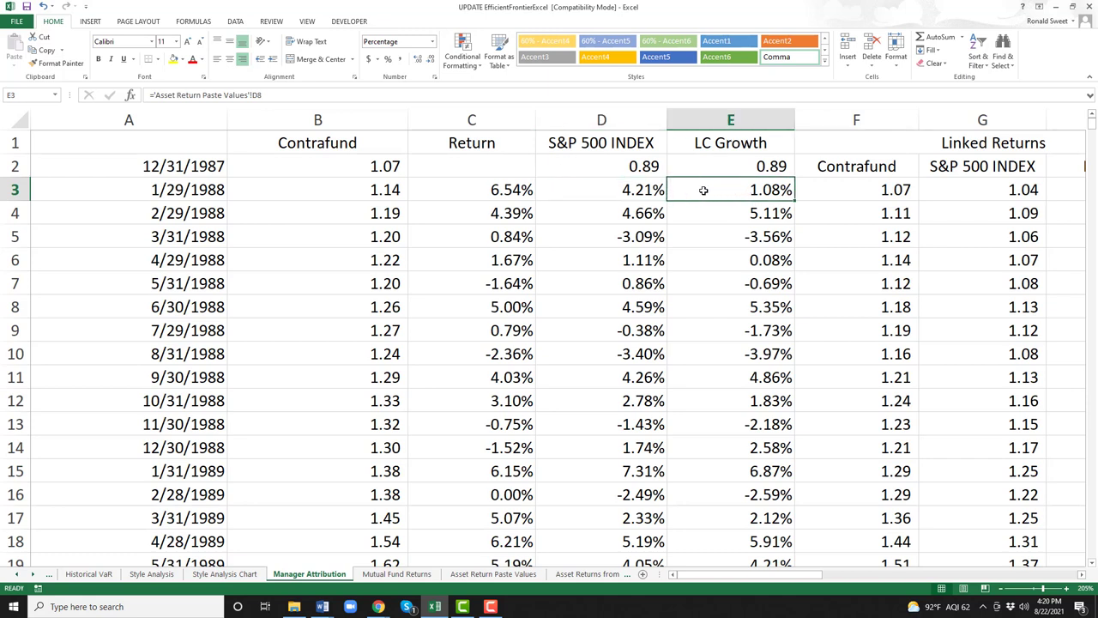
left_click(639, 192)
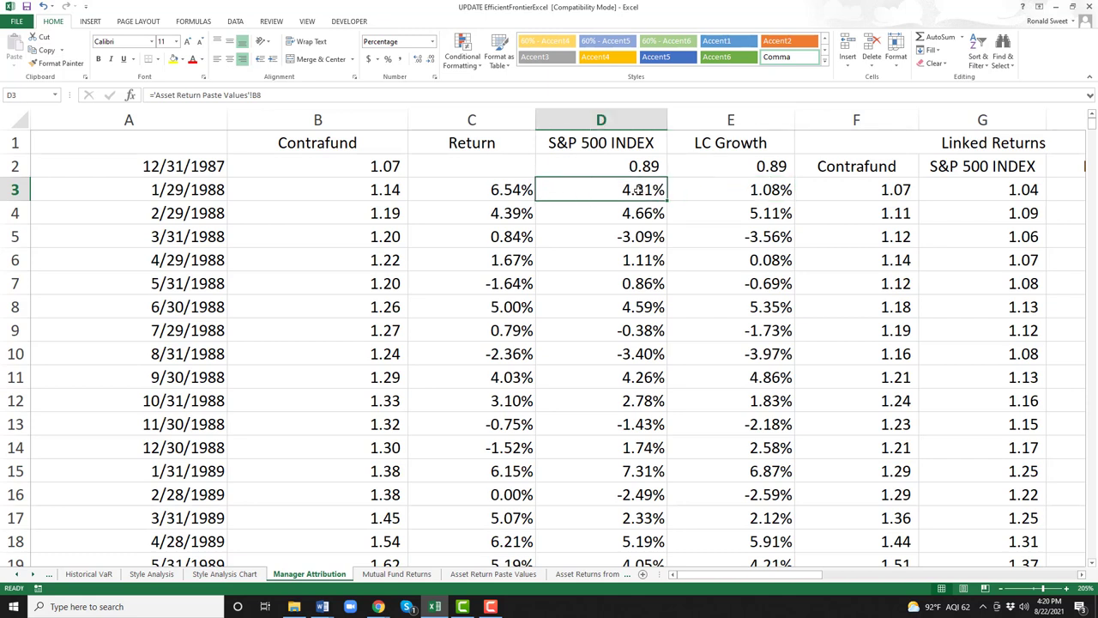
Examine the linked return formulas for Contrafund in F3 through F6.
left_click(914, 142)
key("Right")
key("Right")
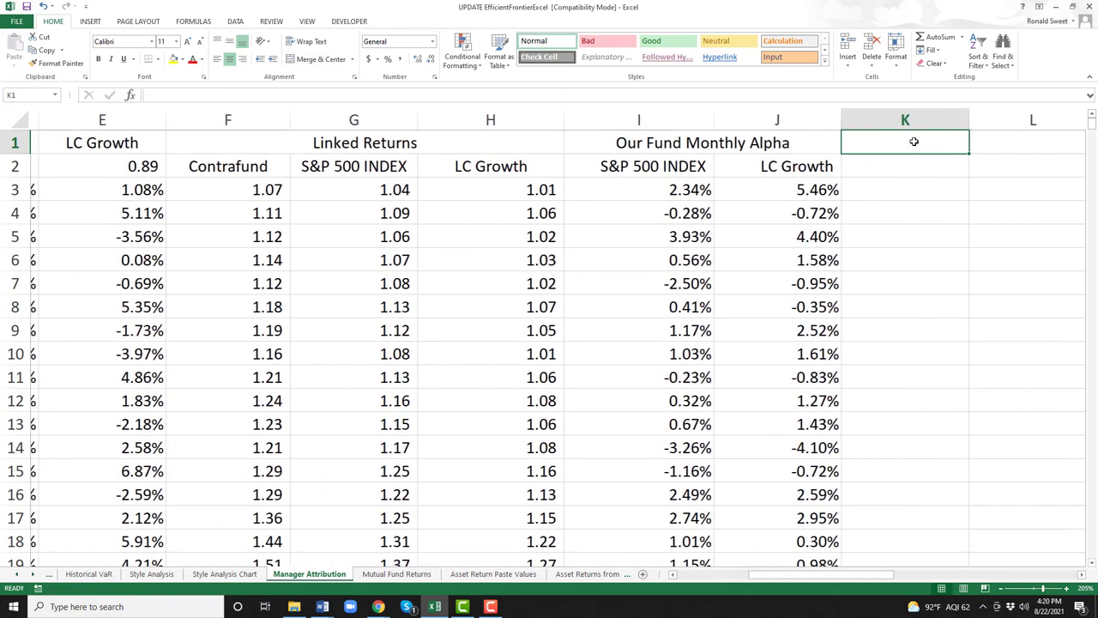
key("Left")
key("Left")
key("Left")
key("Down")
key("Down")
key("Right")
key("Down")
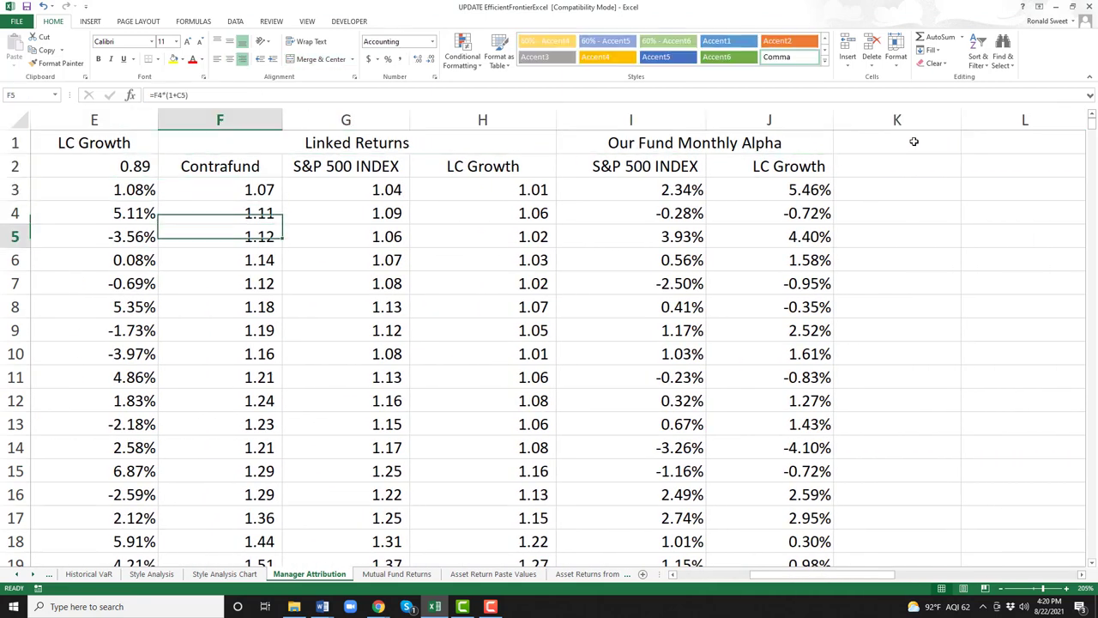
key("Up")
key("Down")
key("Down")
key("Down")
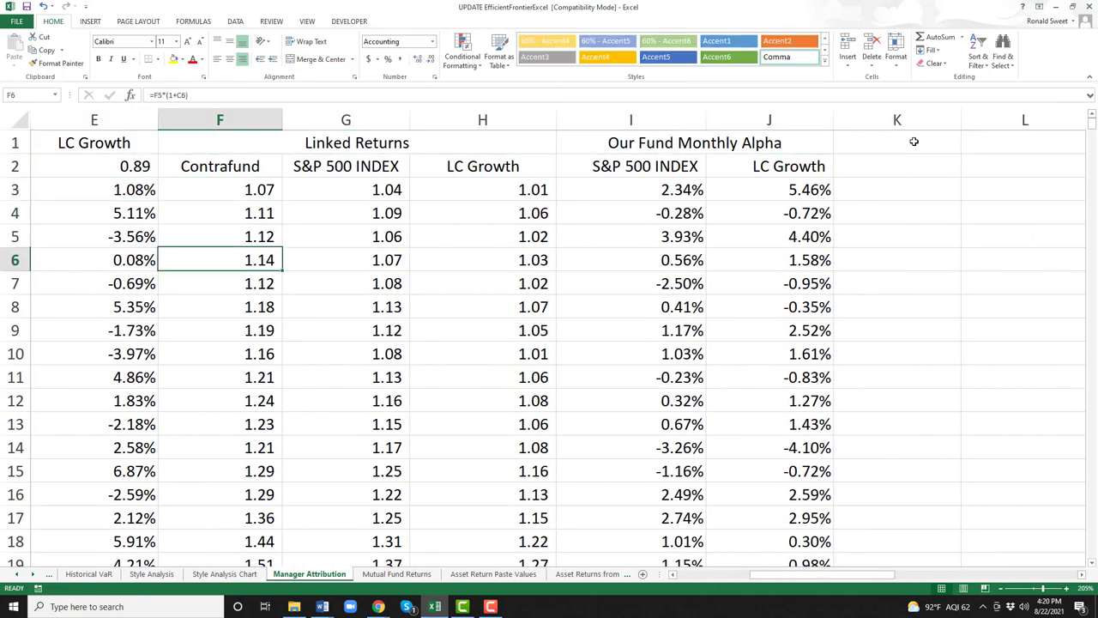
key("Up")
key("Up")
key("Up")
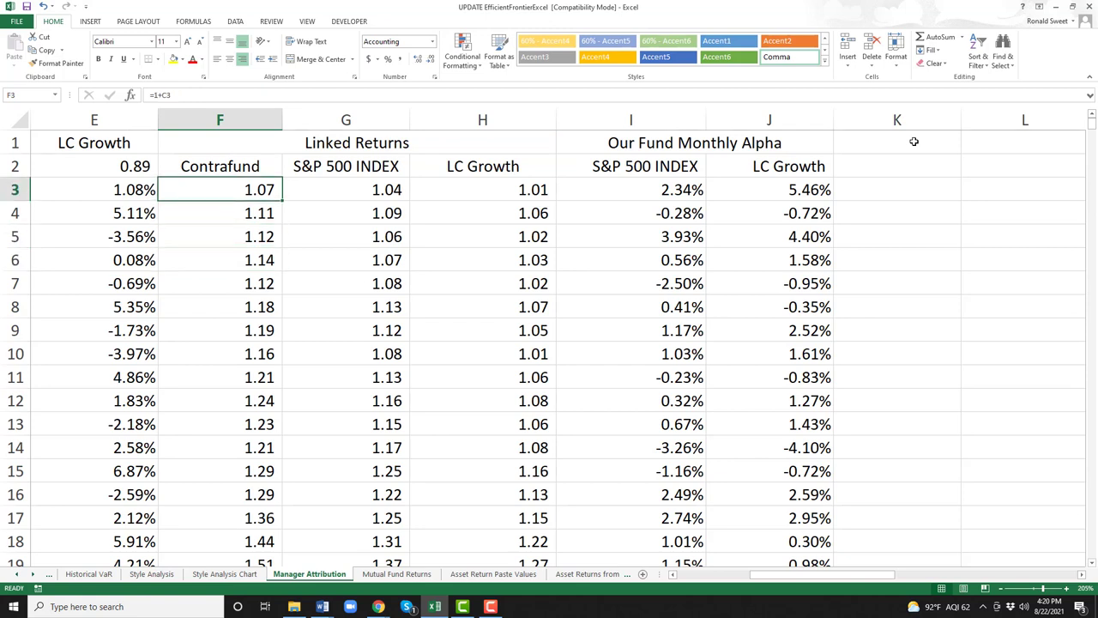
key("Down")
key("Up")
Check the benchmark linked returns in row 3 and the monthly alpha formulas against the S&P 500 from I3 to I405.
key("Right")
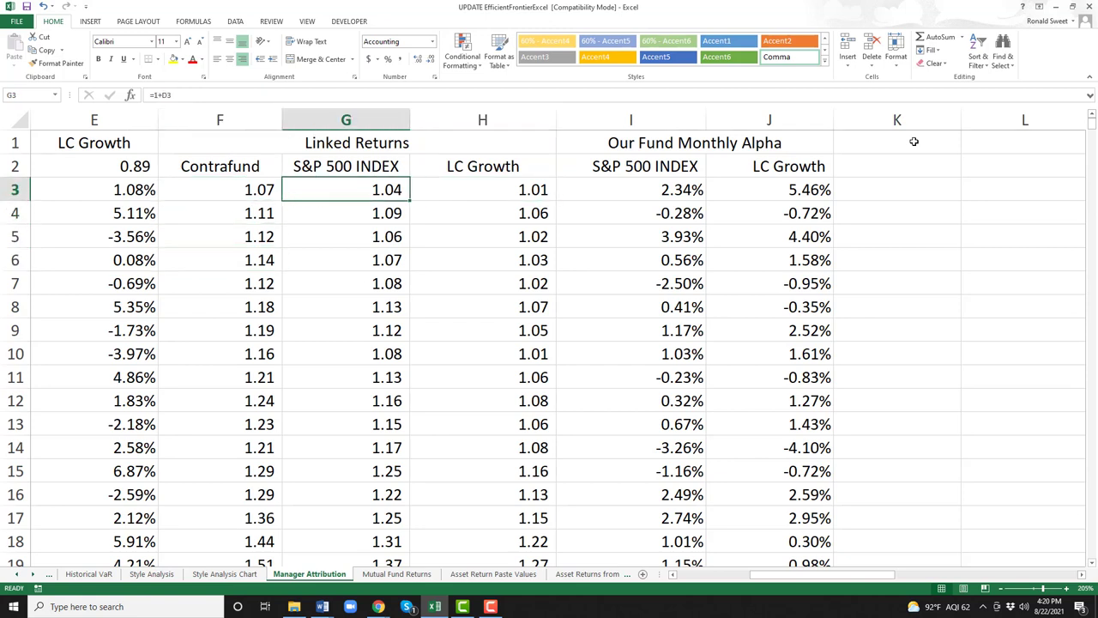
key("Right")
key("Right")
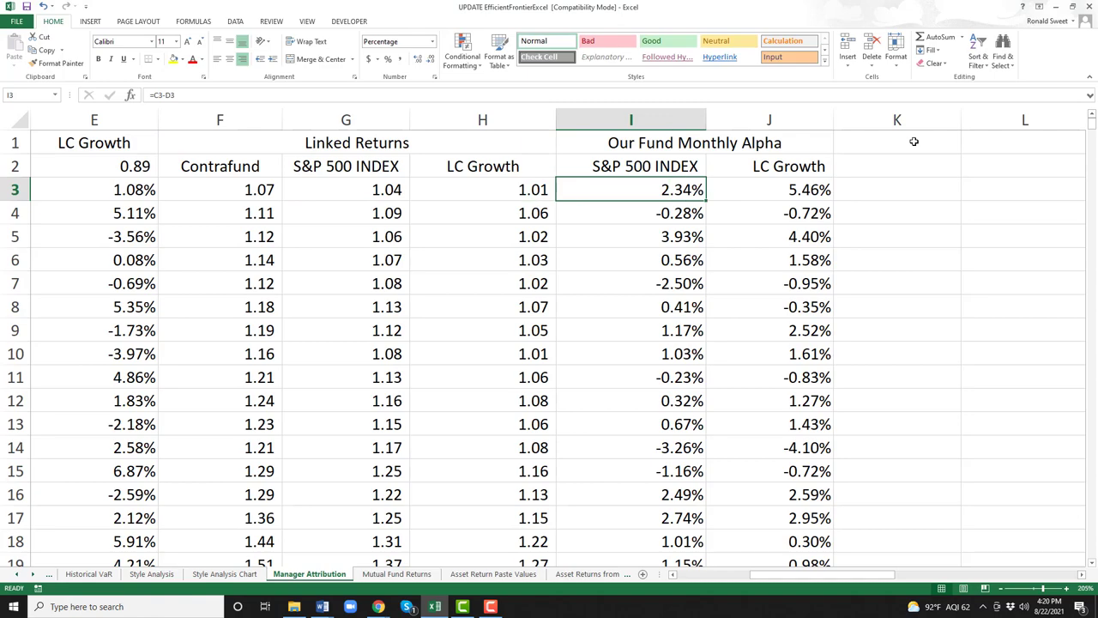
key("ctrl+Down")
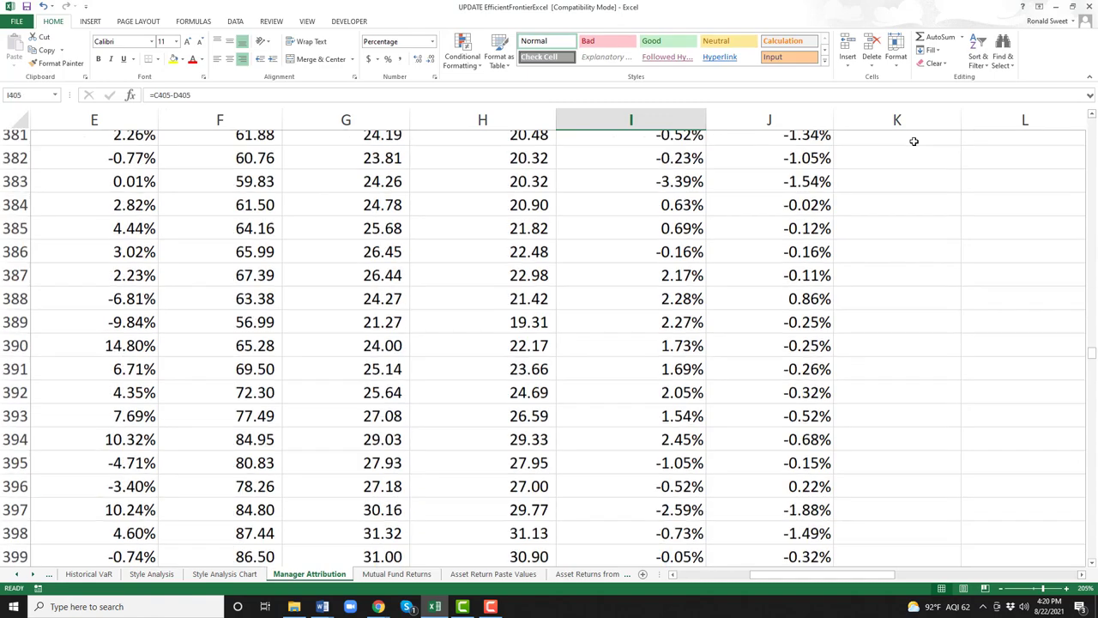
Review the summary statistic labels in column A from the period count in row 406 down to the notes below the information ratio.
key("Down")
key("Left")
key("Left")
key("Left")
key("Left")
key("Left")
key("Left")
key("Left")
key("Left")
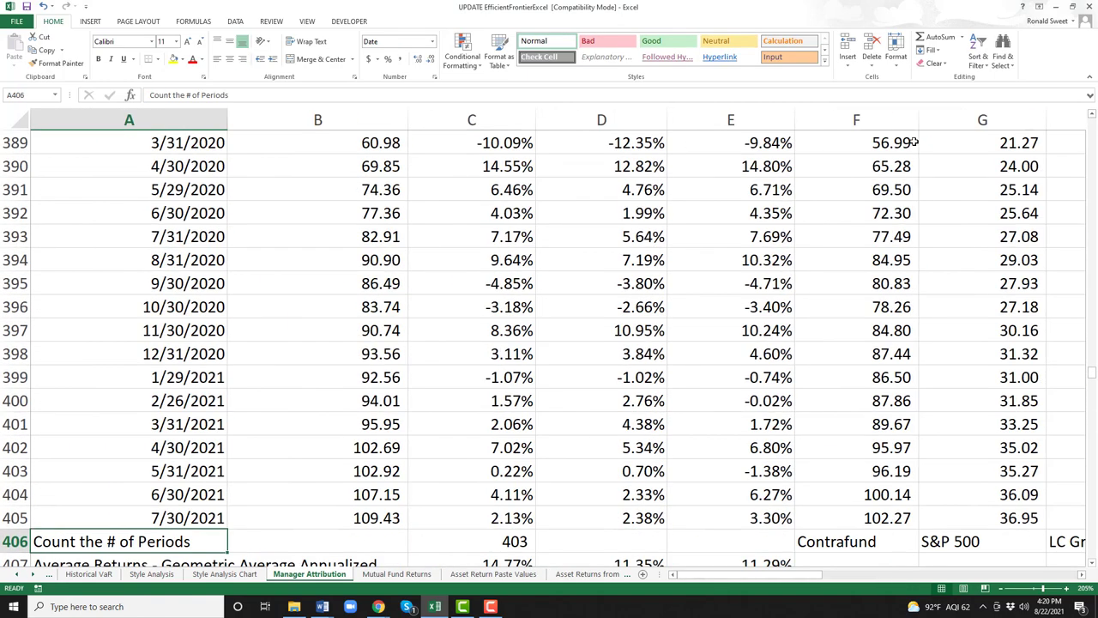
key("Down")
key("Down")
key("Down")
key("Down")
key("Down")
key("Down")
key("Down")
key("Down")
key("Up")
key("Up")
key("Up")
key("Up")
key("Up")
key("Up")
key("Up")
key("Up")
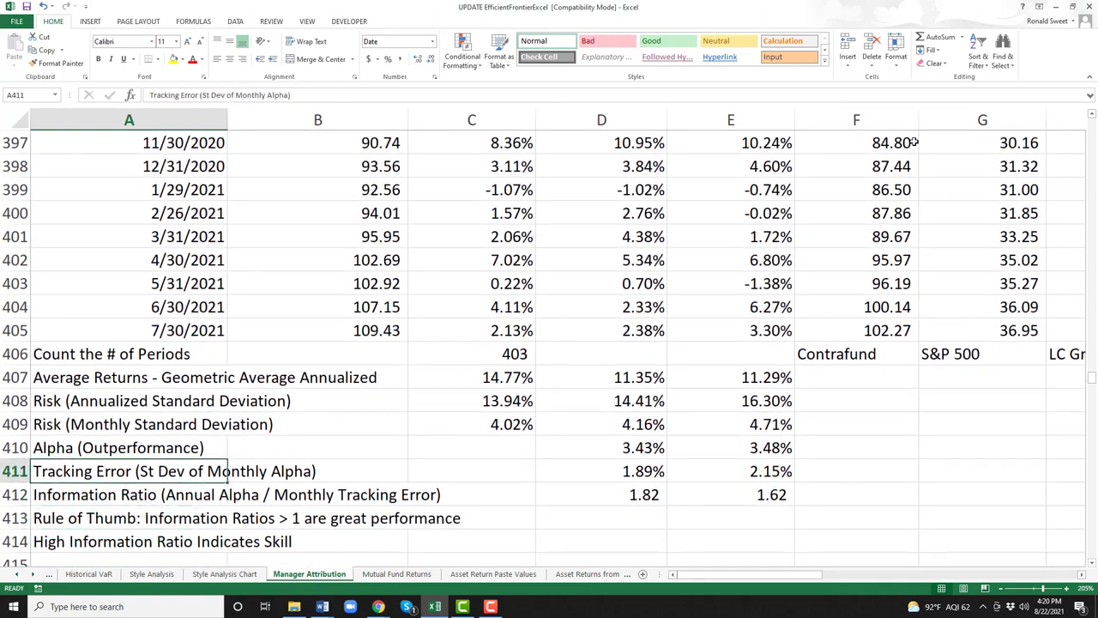
Inspect Contrafund's period count, annualized geometric return, and annualized and monthly standard deviation formulas in C406 through C409.
key("Right")
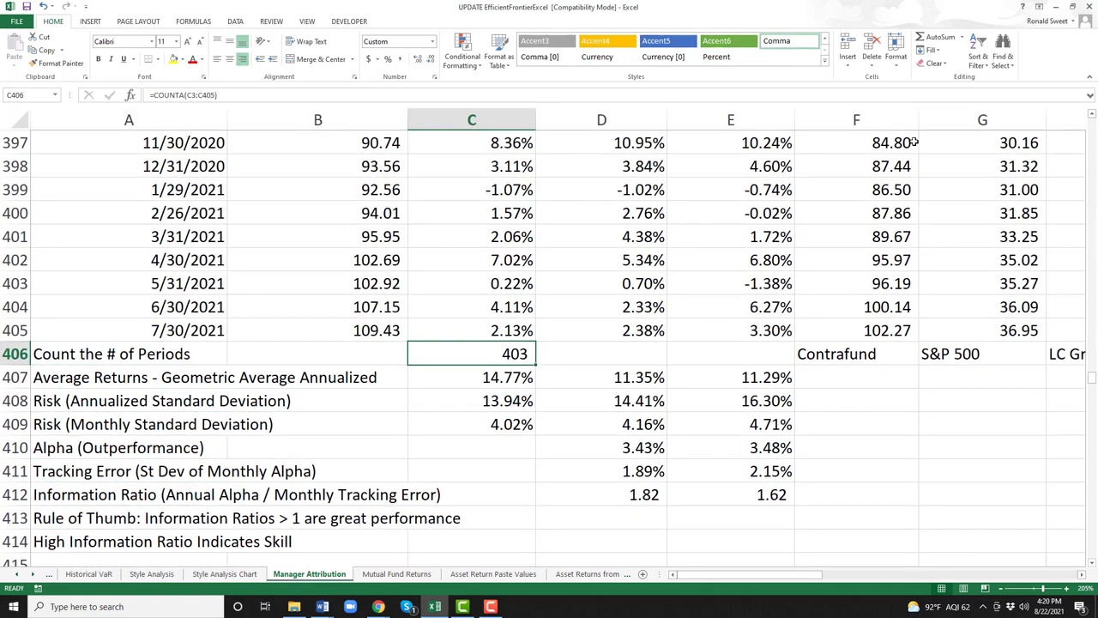
key("Down")
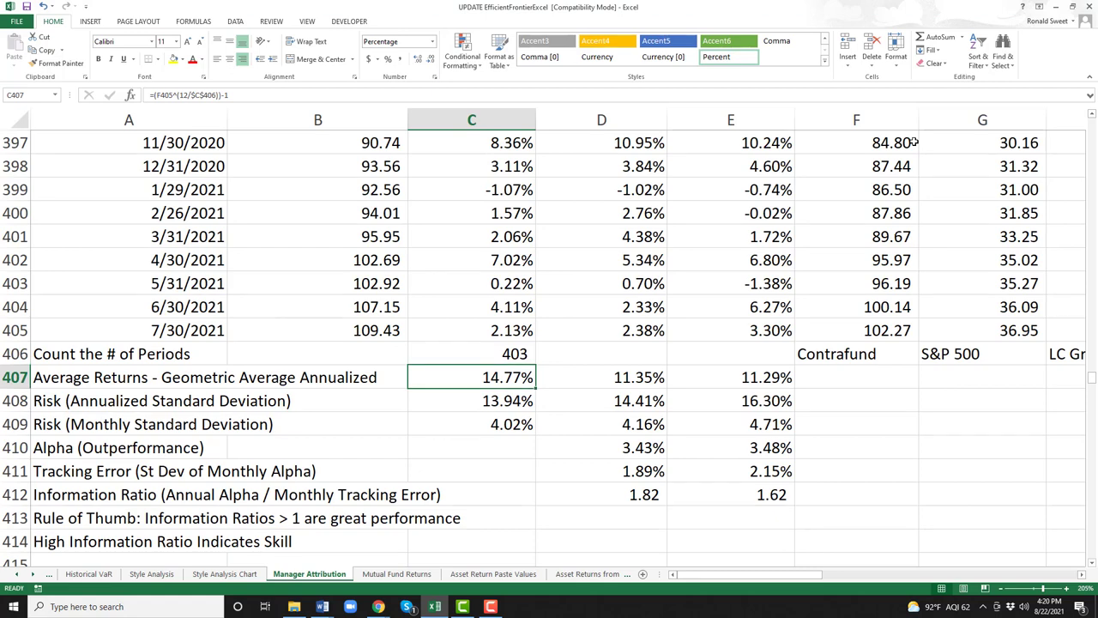
key("Down")
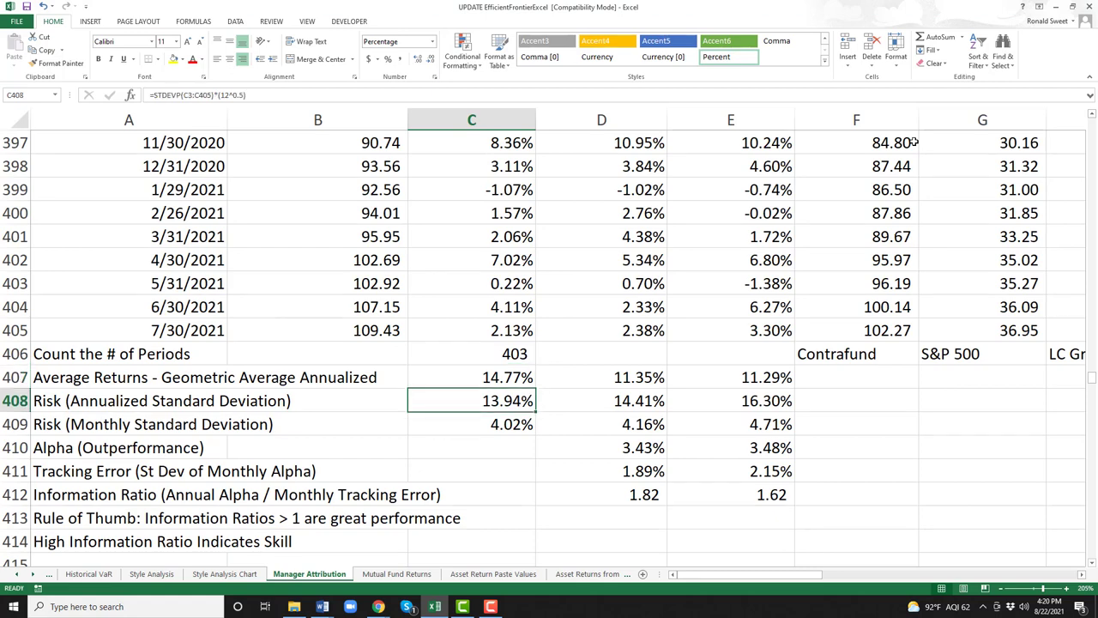
key("Down")
key("Left")
key("Left")
key("Right")
key("Right")
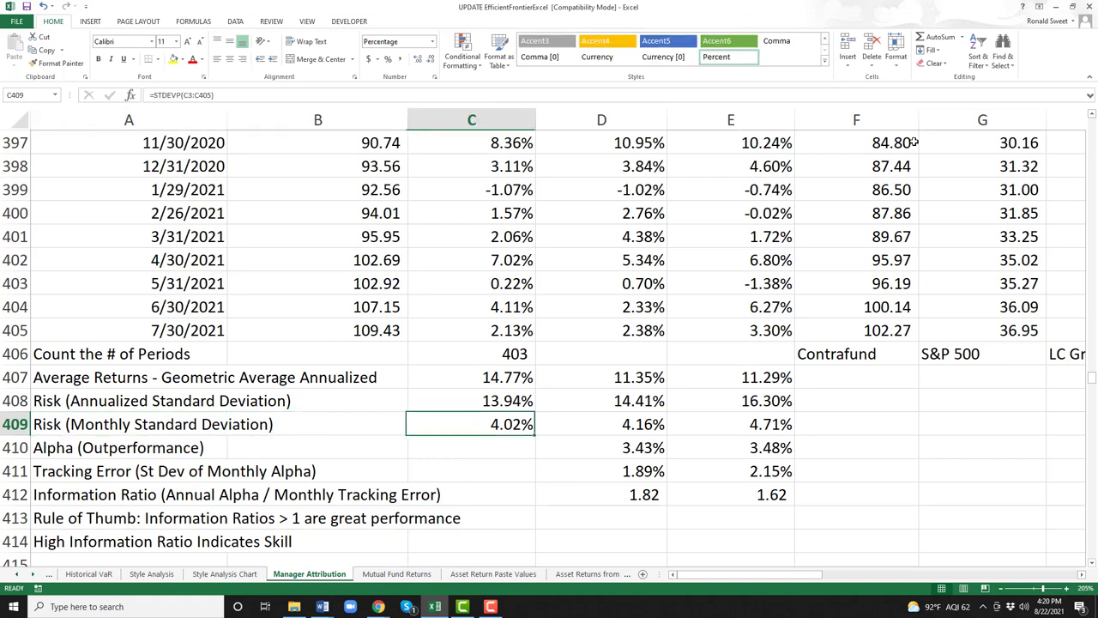
Compare the monthly standard deviations of Contrafund, the S&P 500 and large-cap growth across row 409.
key("Right")
key("Right")
key("Left")
key("Left")
key("Right")
key("Right")
key("Left")
key("Left")
Examine the alpha in row 410 and the annualized returns of Contrafund and the S&P 500 in row 407 behind it.
key("Down")
key("Left")
key("Left")
key("Right")
key("Right")
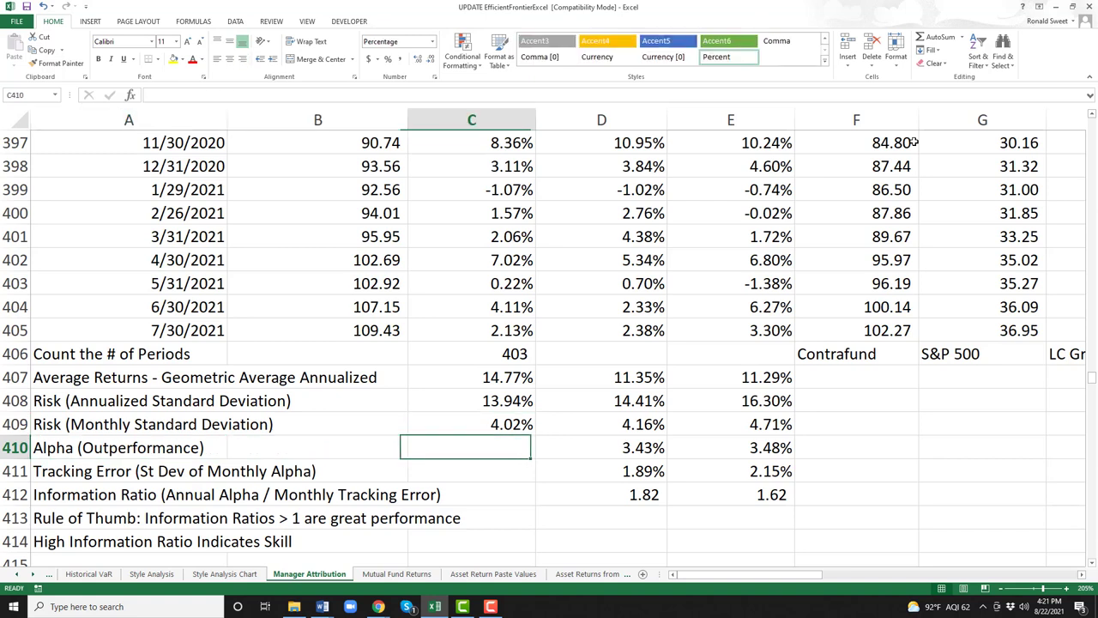
key("Right")
key("Up")
key("Up")
key("Up")
key("Left")
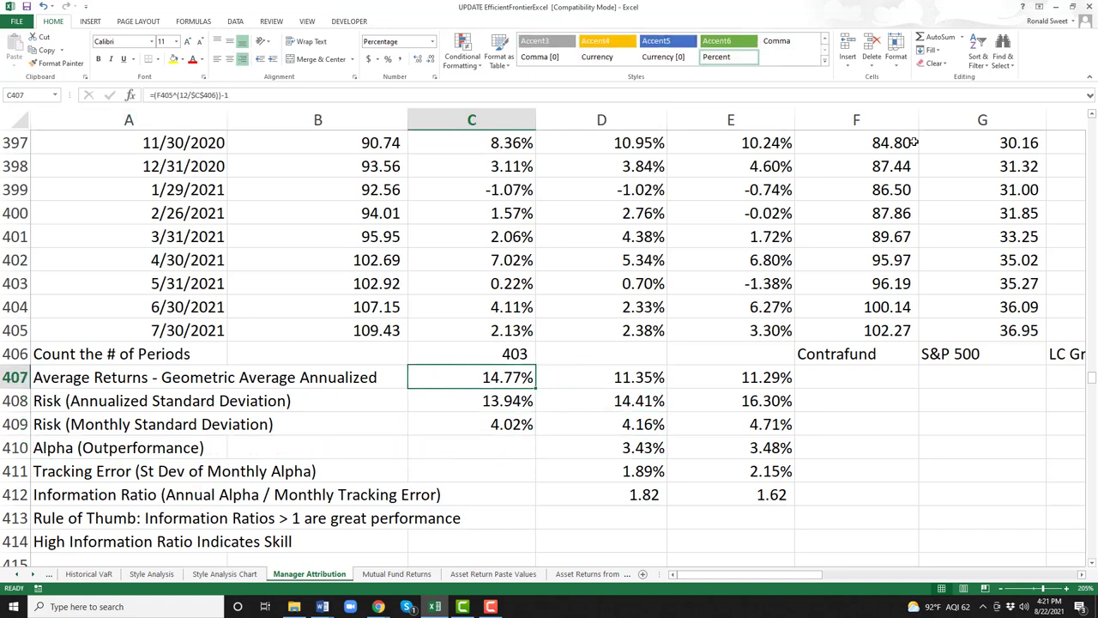
key("Right")
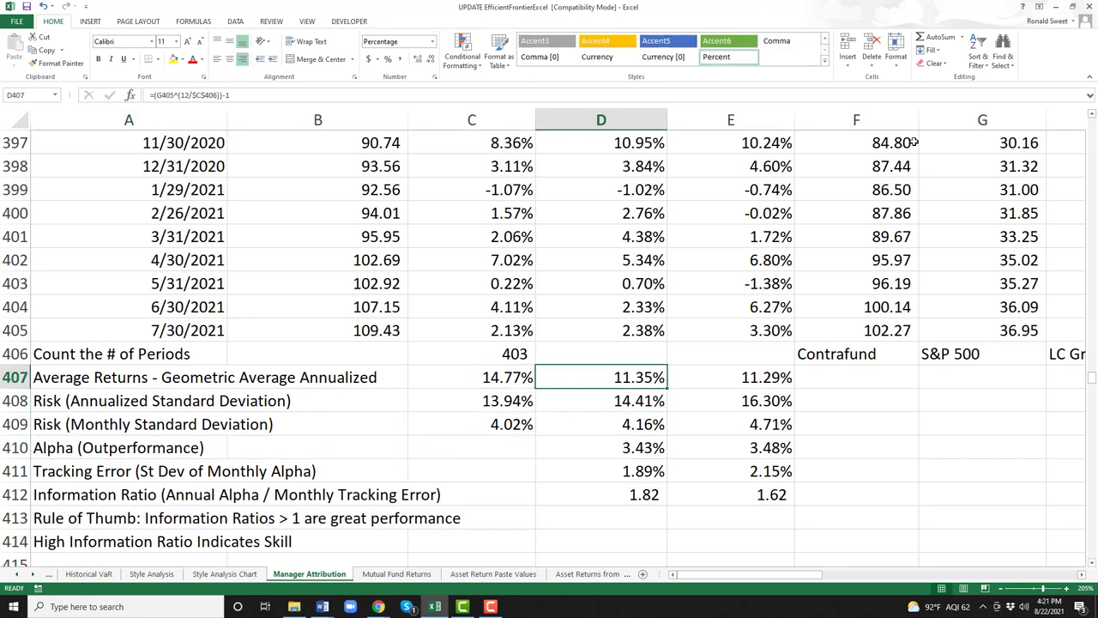
Review the large-cap growth figures from the annualized return down to the tracking error, and the S&P 500 tracking error in D411.
key("Right")
key("Down")
key("Down")
key("Down")
key("Down")
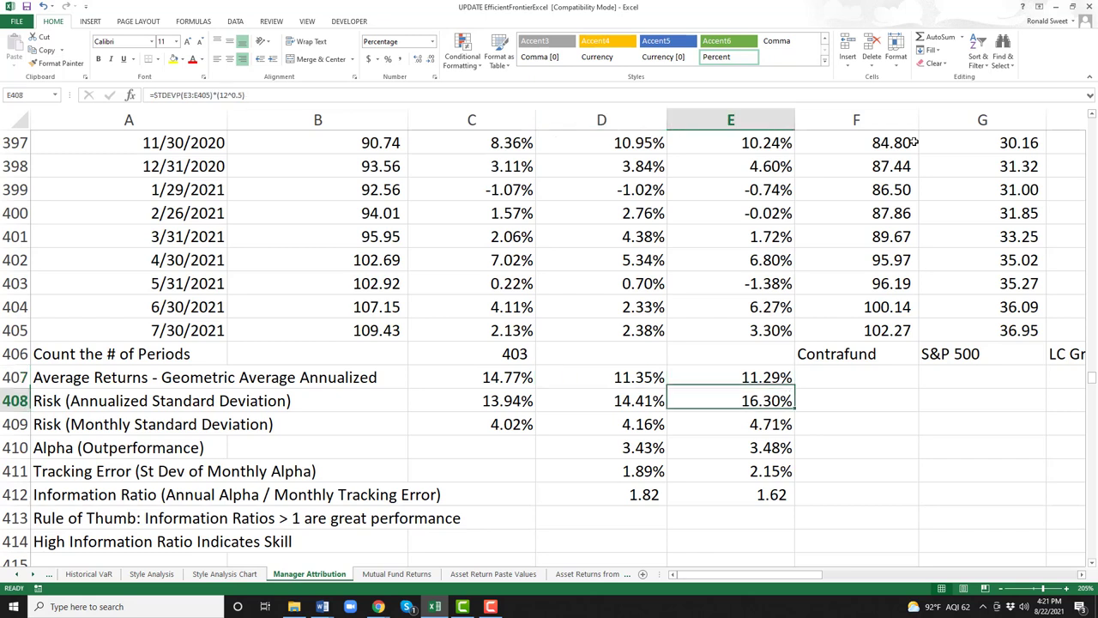
key("Left")
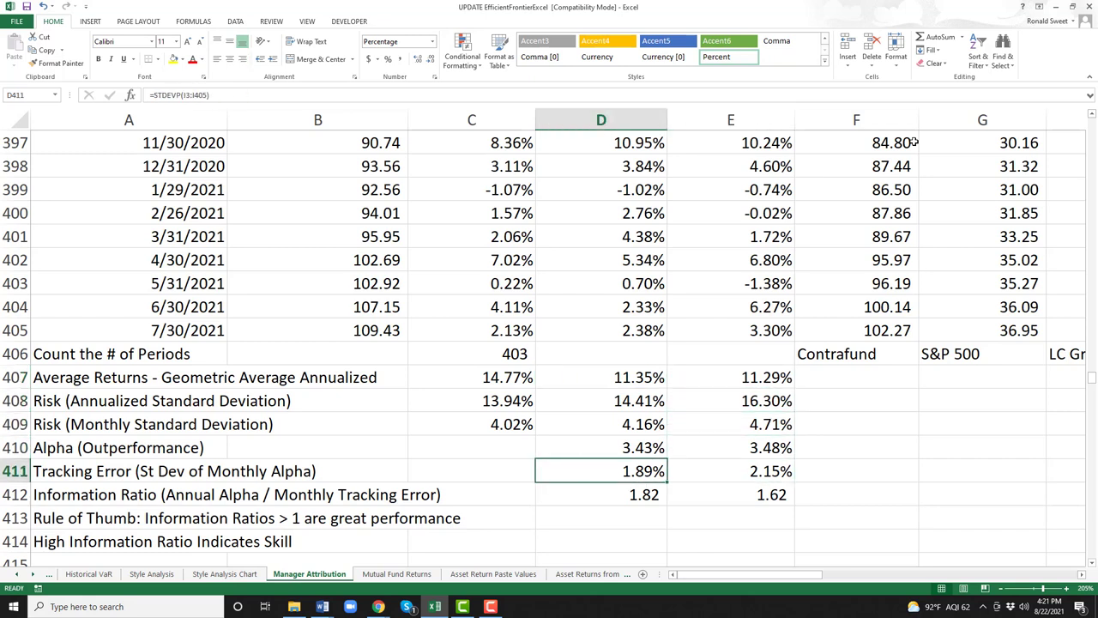
Compare the information ratio formulas against the S&P 500 and large-cap growth in D412 and E412.
key("Down")
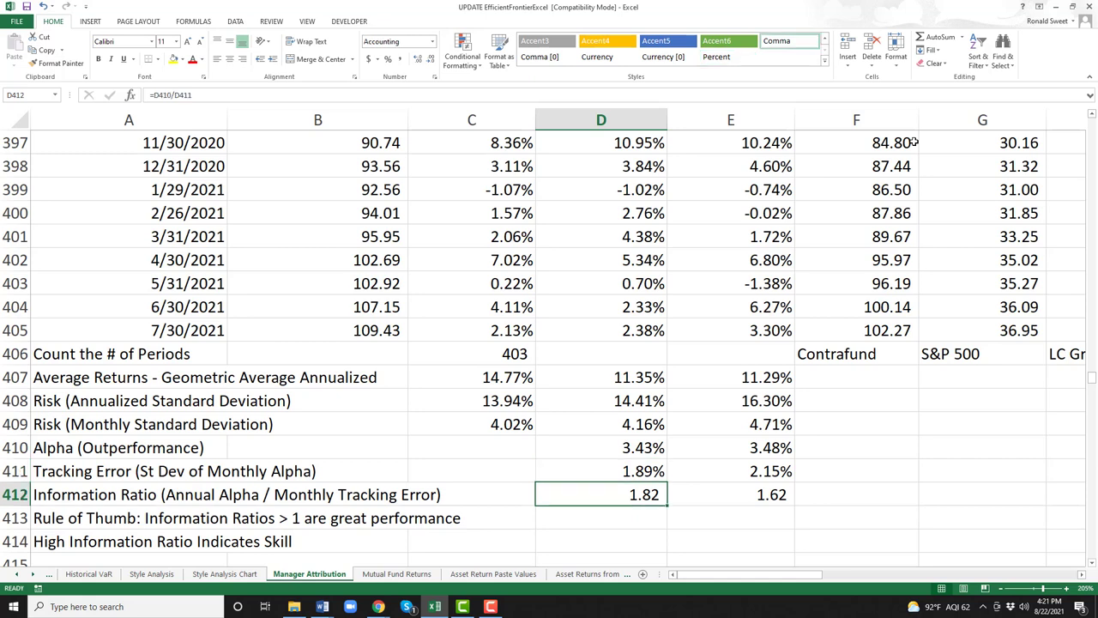
key("Right")
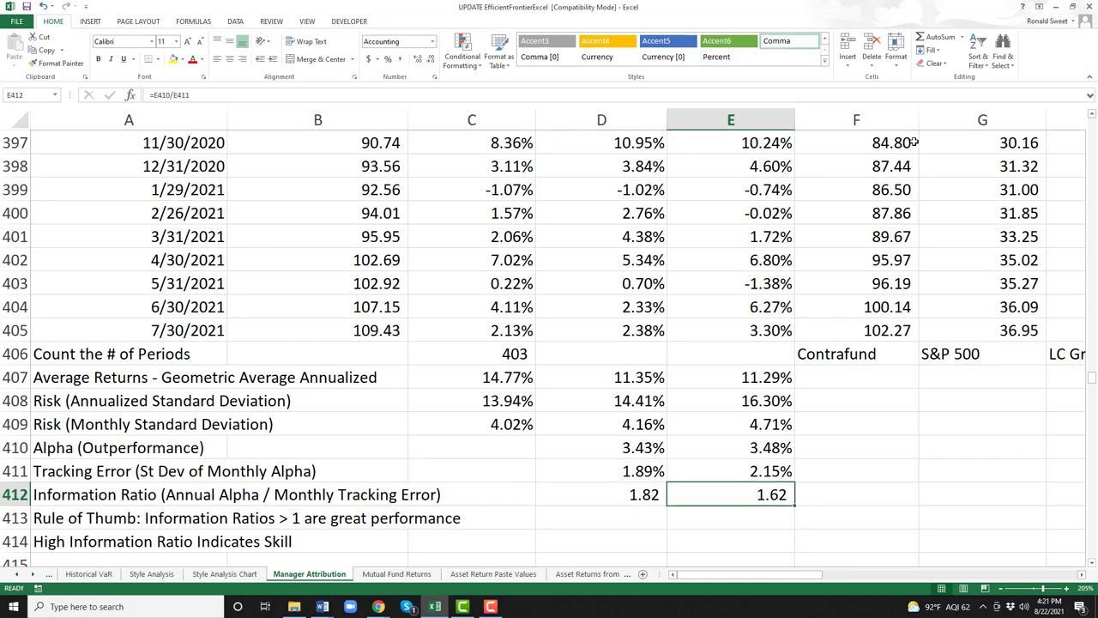
key("Left")
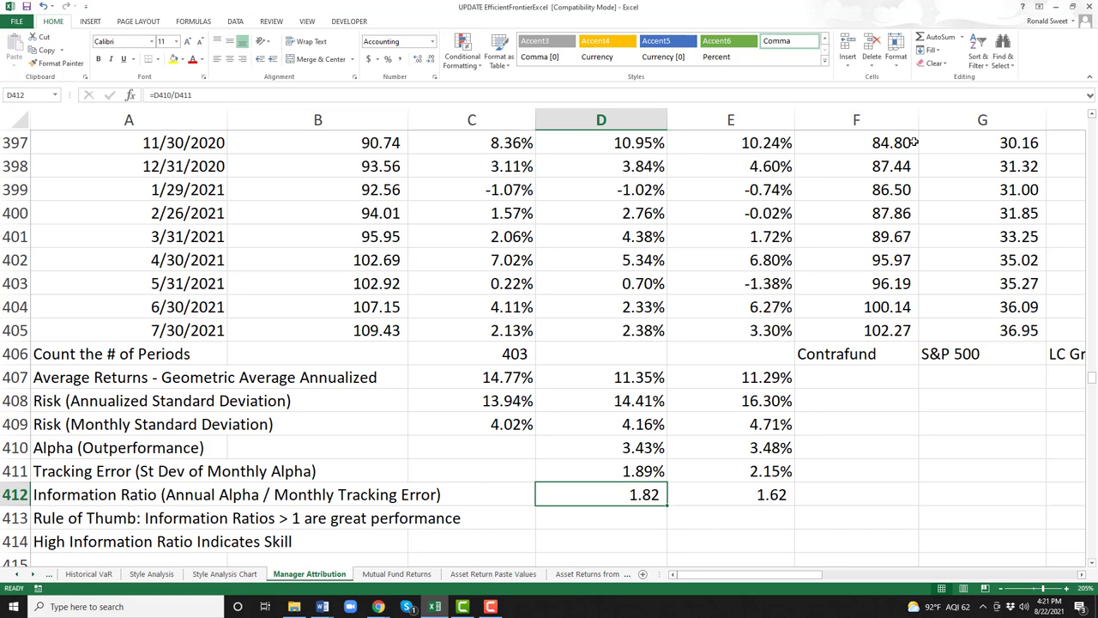
Rename the Manager Attribution sheet by appending the account holder's surname and "Fund" to its name.
left_click(319, 577)
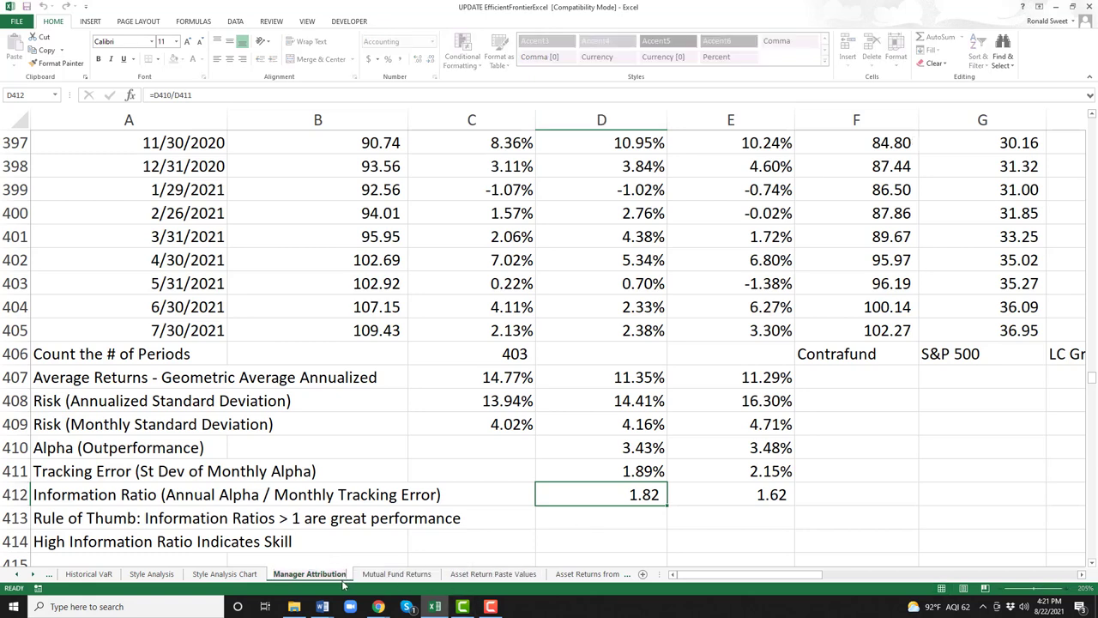
type("Sweet")
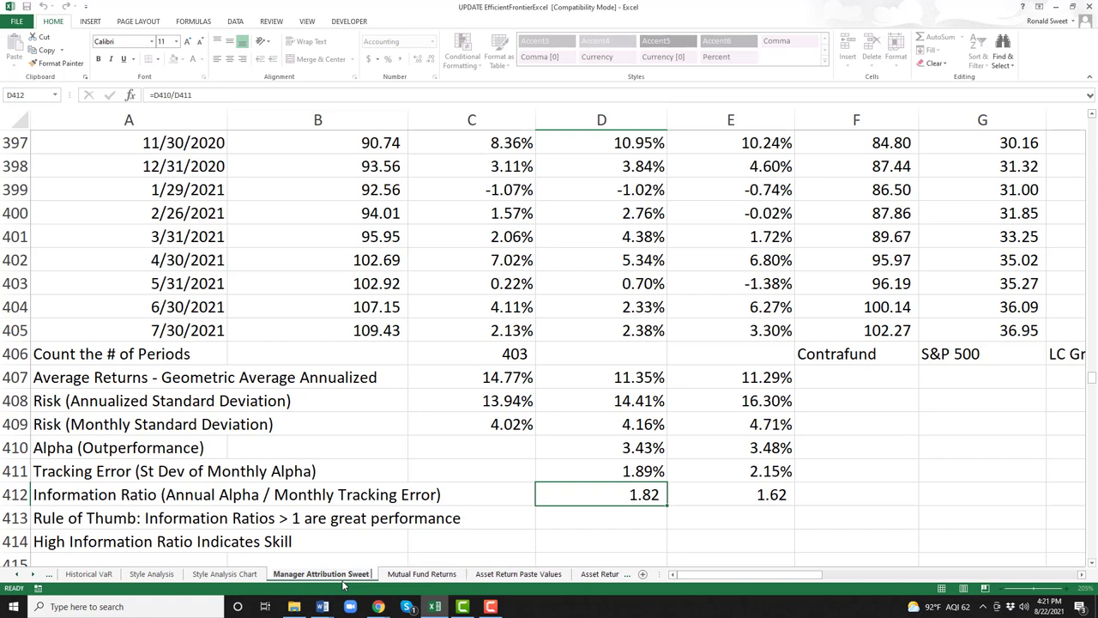
type(" Fund")
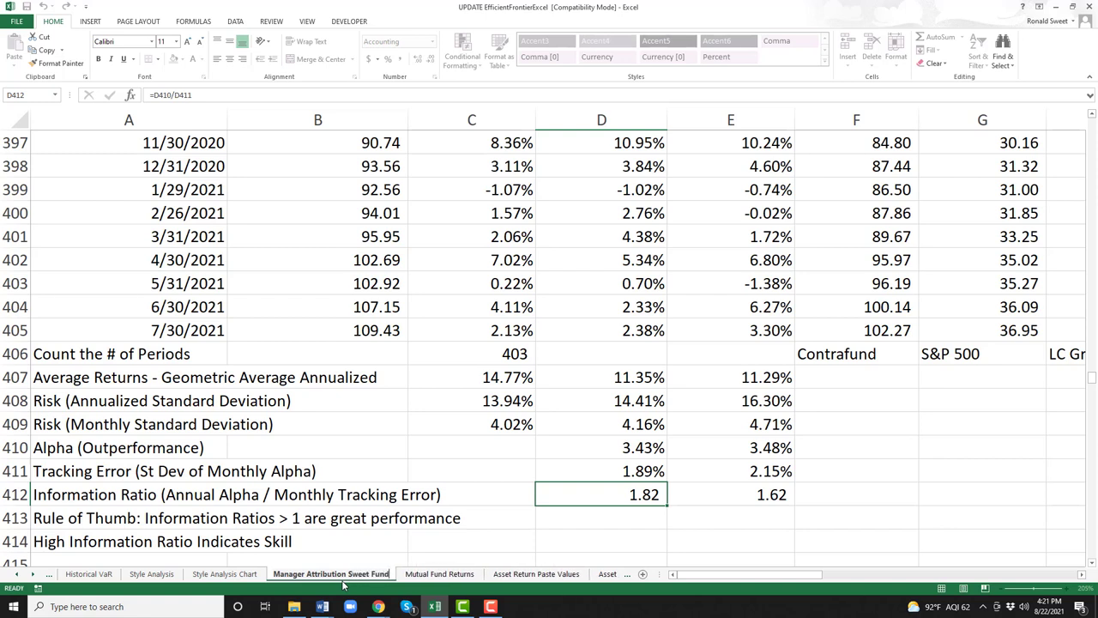
key("Return")
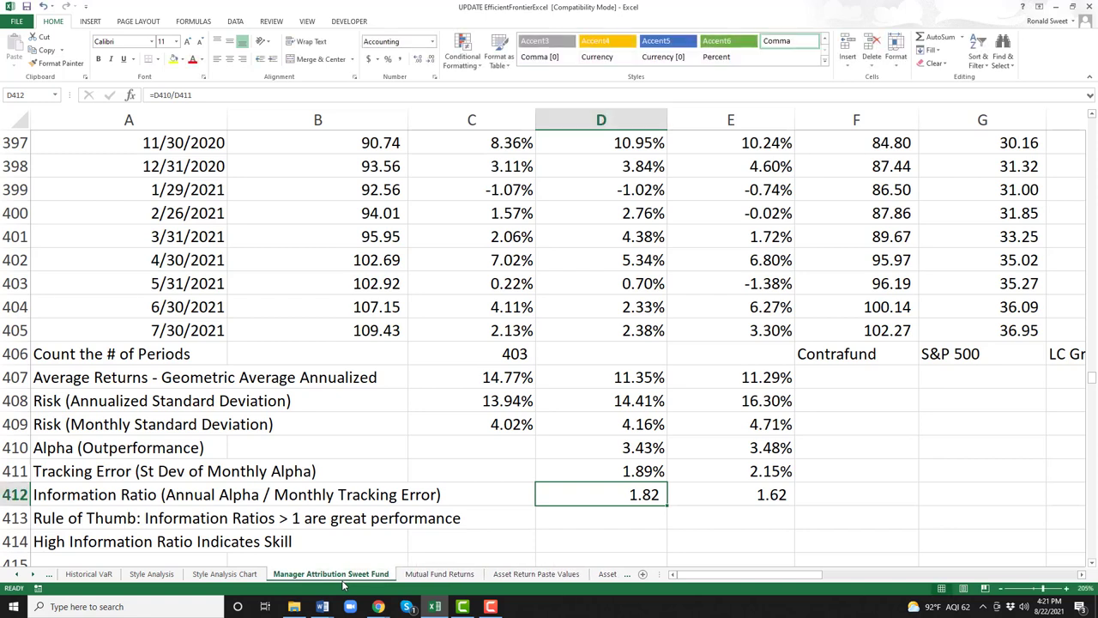
Add a blank worksheet directly after the manager attribution sheet, compare the two sheets, and return to the attribution sheet.
left_click(644, 575)
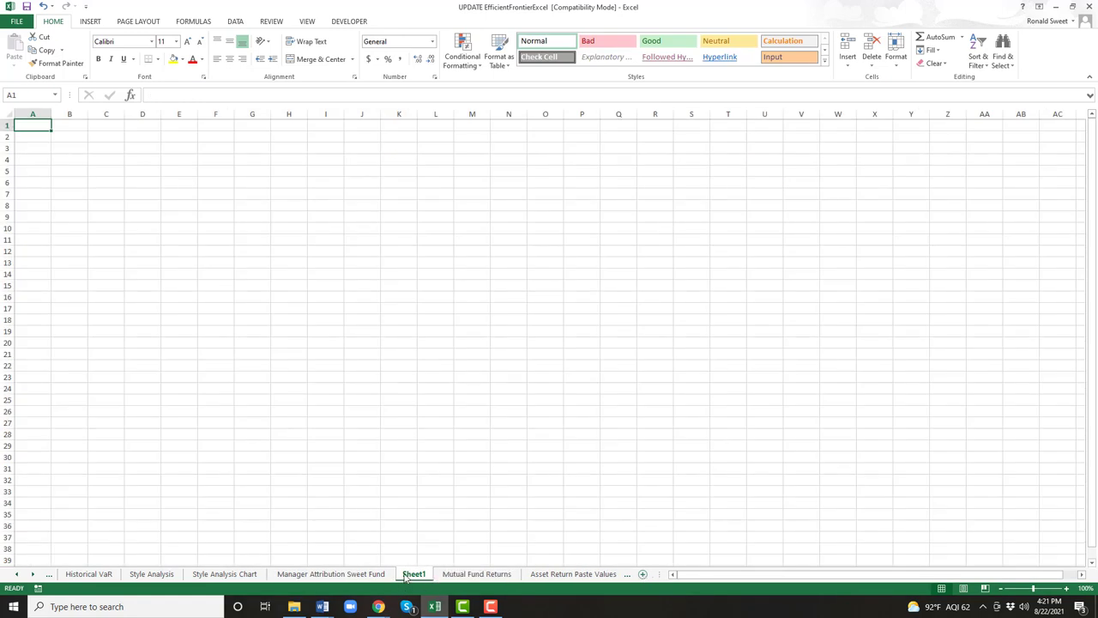
left_click(330, 574)
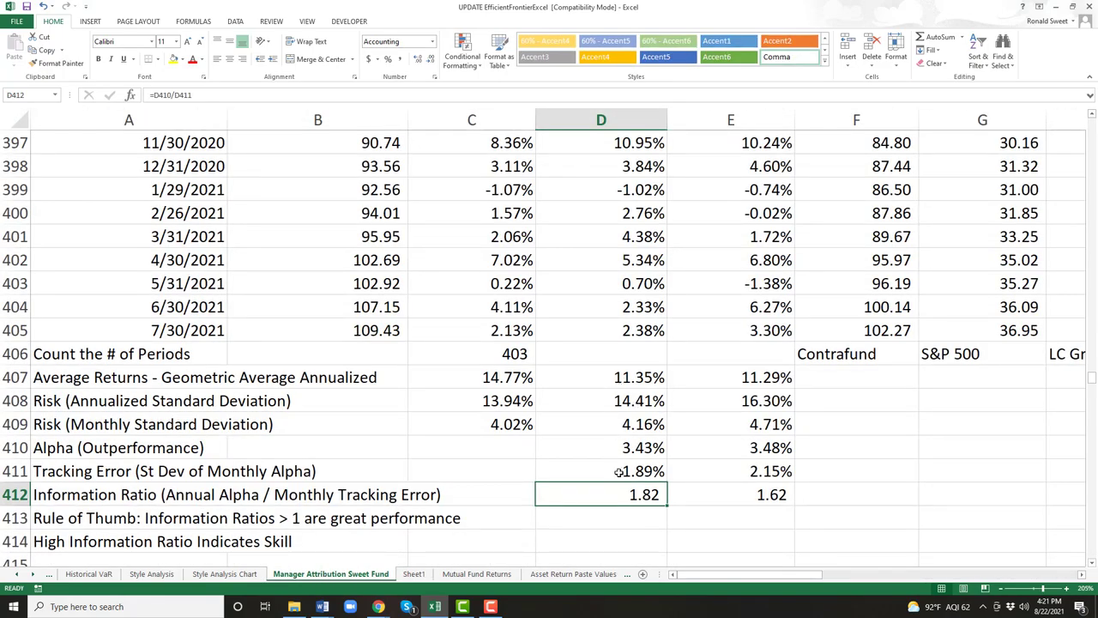
left_click(413, 574)
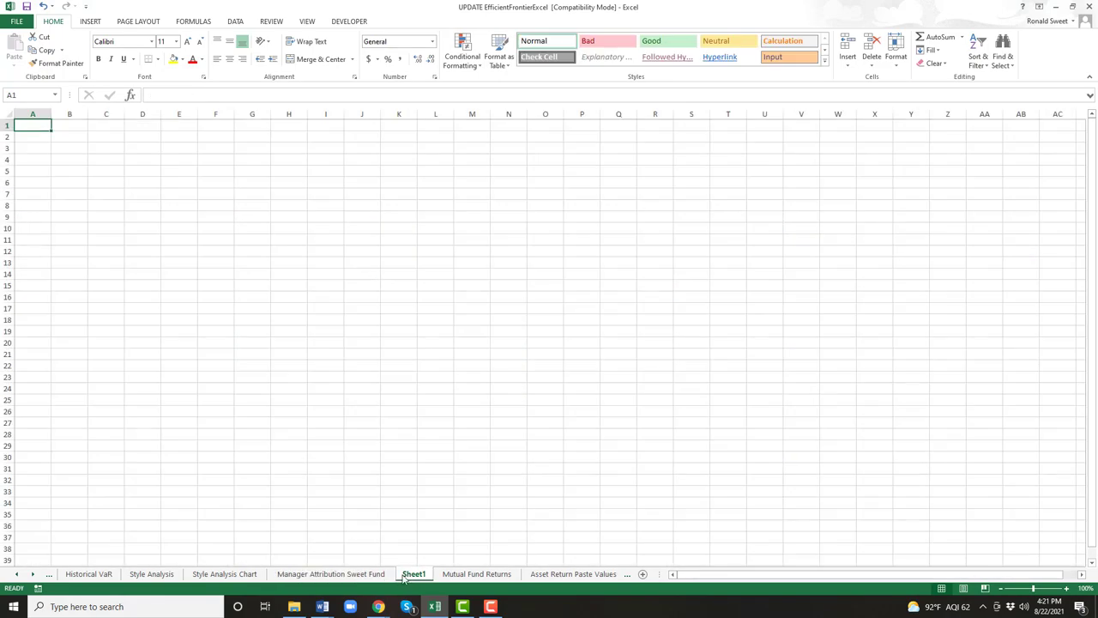
left_click(353, 574)
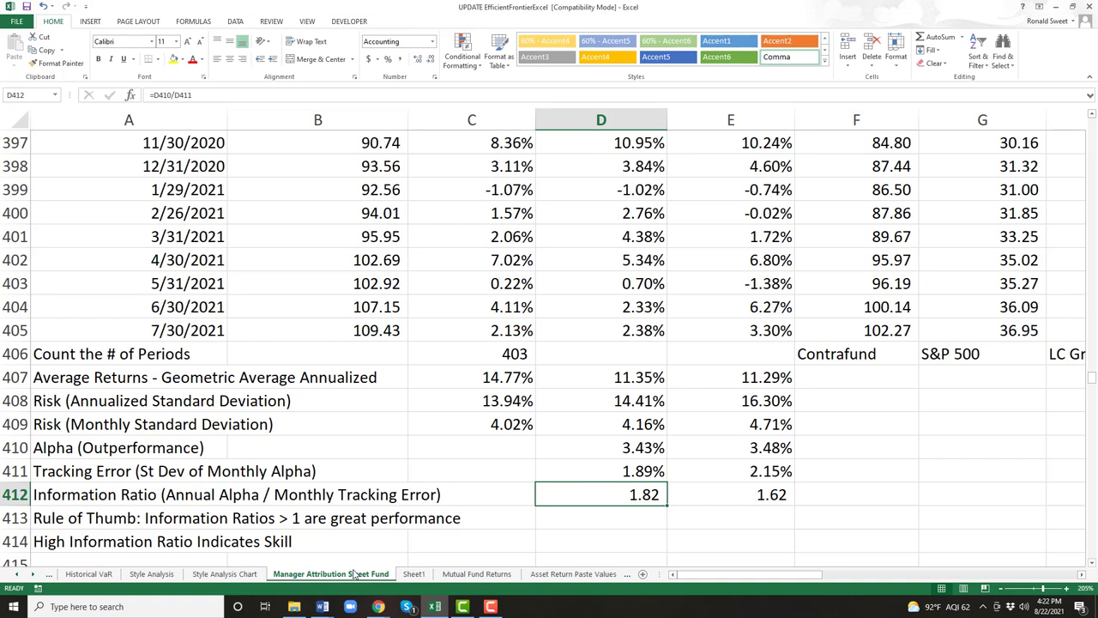
left_click_drag(338, 212, 343, 326)
left_click(341, 219)
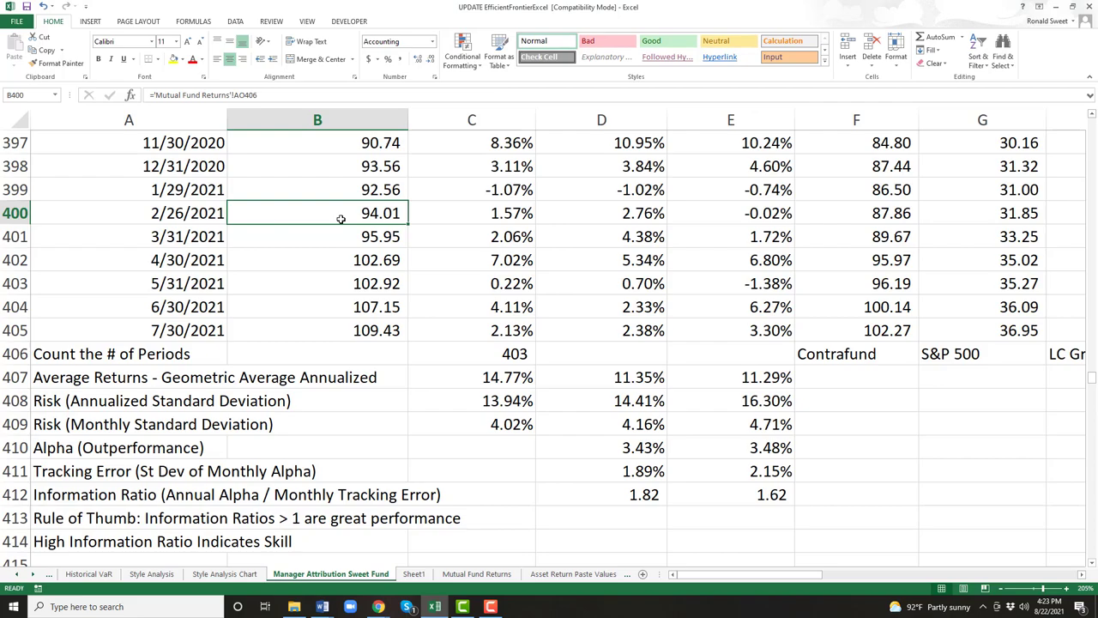
scroll(101, 446, "down", 3)
scroll(98, 444, "up", 3)
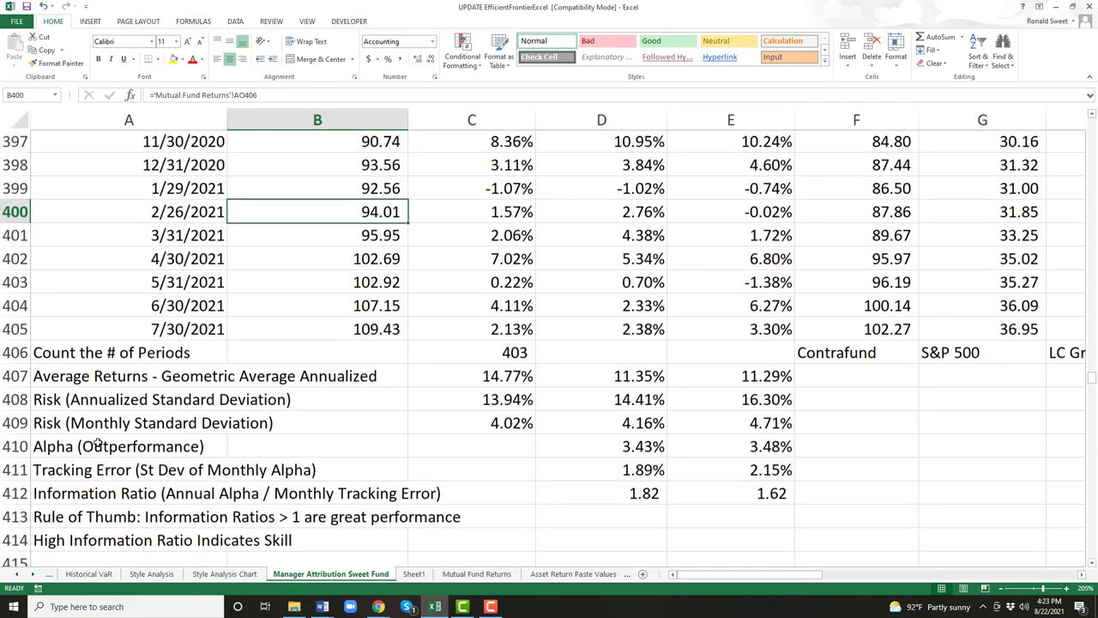